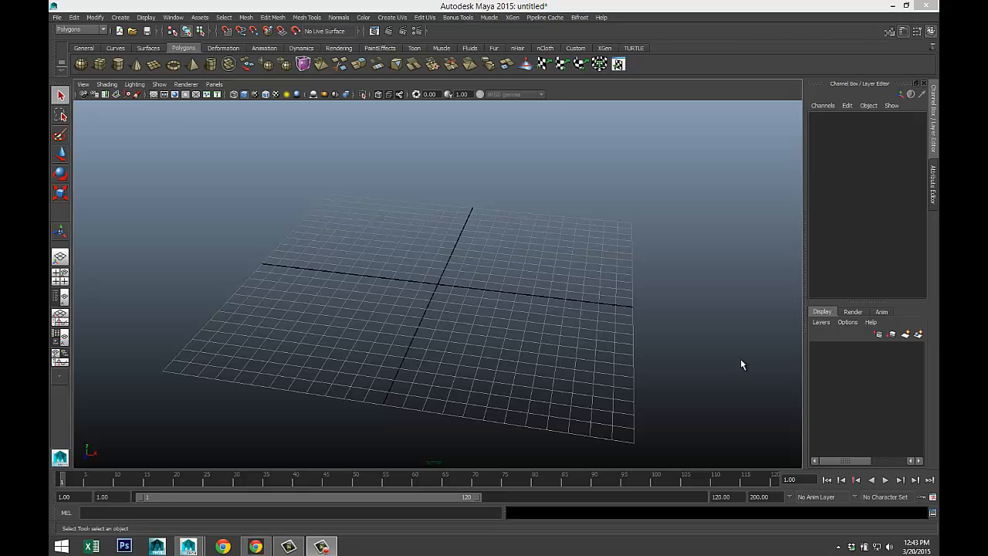
- Import Urinal.jpg from the Desktop as an image plane in the front view
{"action": "left_click_drag", "start_coordinate": [615, 355], "coordinate": [568, 352], "text": "alt"}
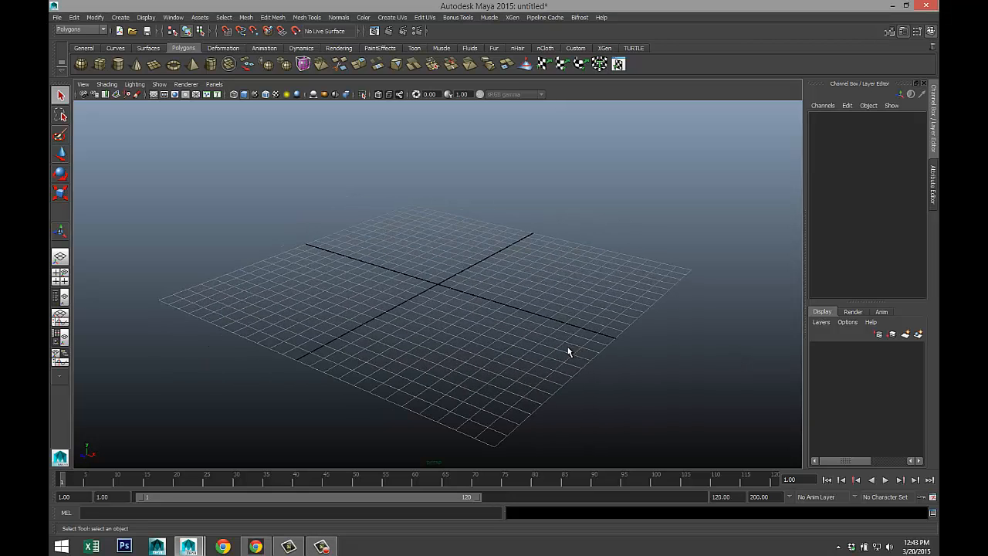
{"action": "left_click_drag", "start_coordinate": [508, 341], "coordinate": [510, 363], "text": "alt"}
{"action": "middle_click_drag", "start_coordinate": [509, 363], "coordinate": [495, 373], "text": "alt"}
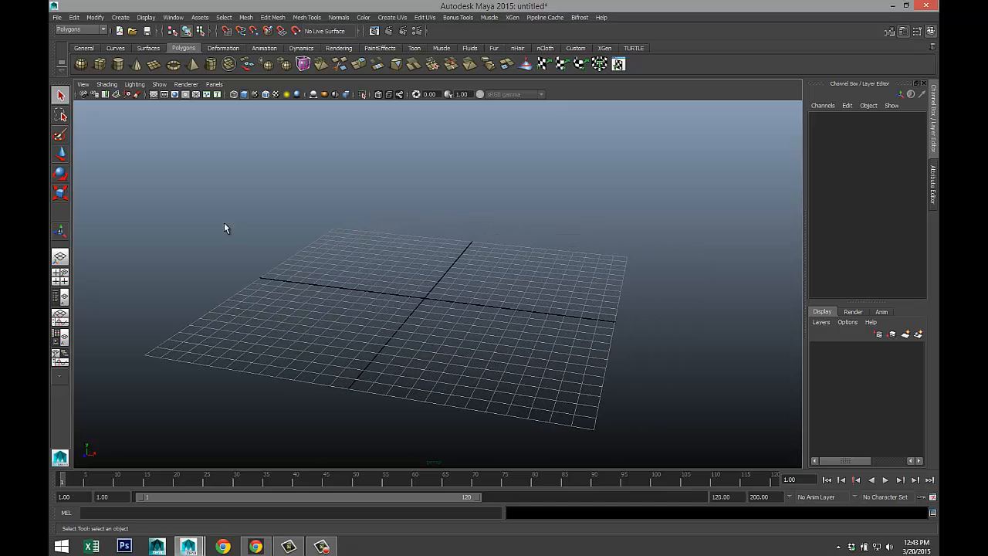
{"action": "left_click", "coordinate": [60, 276]}
{"action": "left_click", "coordinate": [84, 282]}
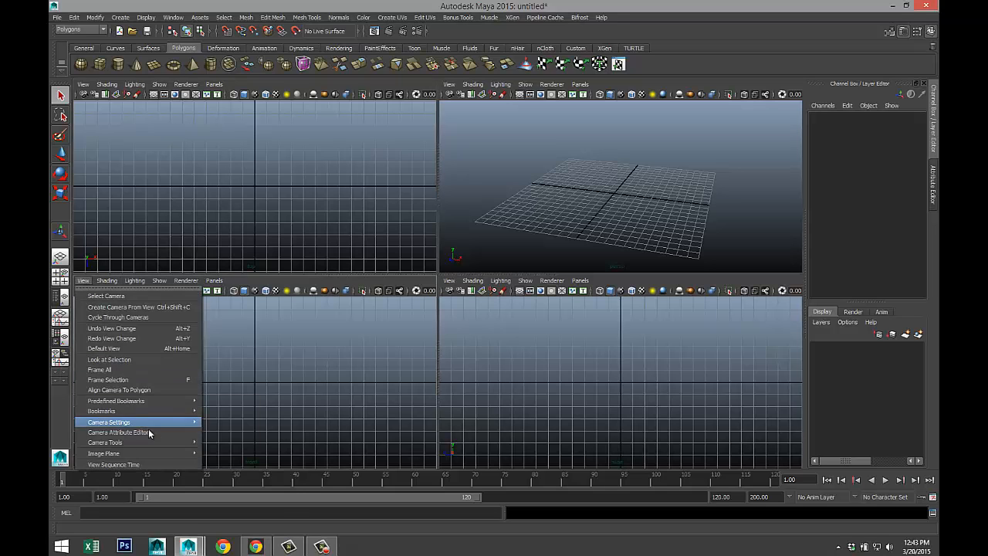
{"action": "mouse_move", "coordinate": [177, 455]}
{"action": "left_click", "coordinate": [238, 460]}
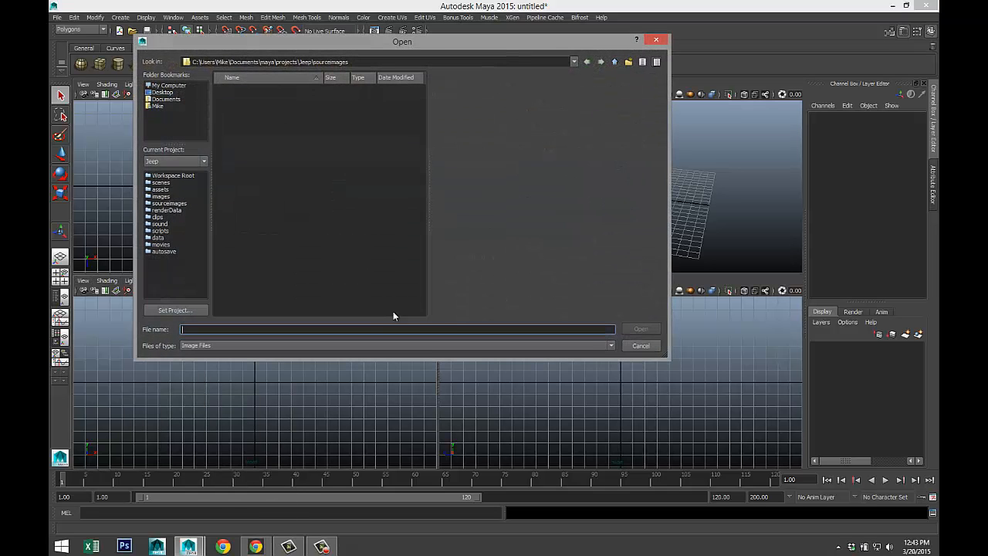
{"action": "left_click", "coordinate": [163, 92]}
{"action": "scroll", "coordinate": [285, 298], "scroll_direction": "down", "scroll_amount": 10}
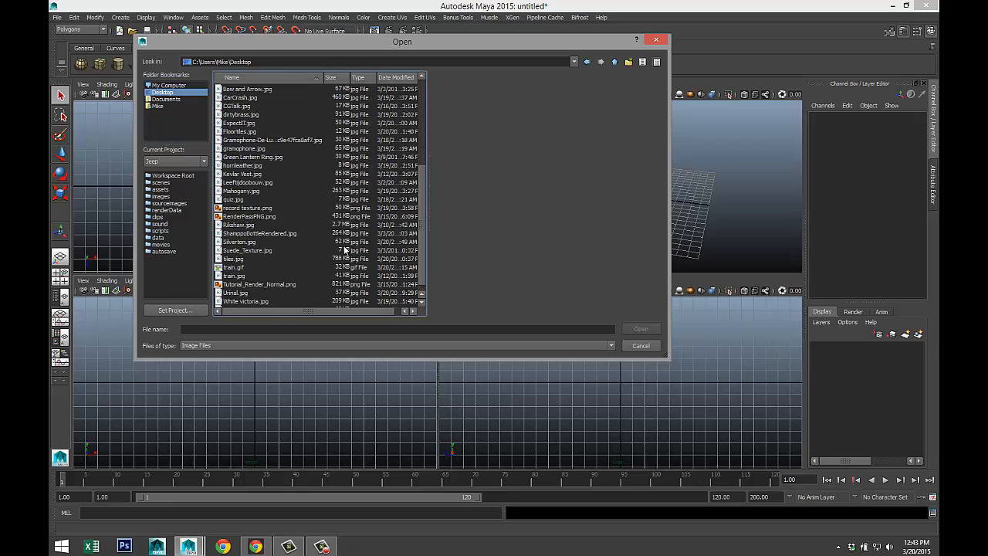
{"action": "left_click", "coordinate": [236, 284]}
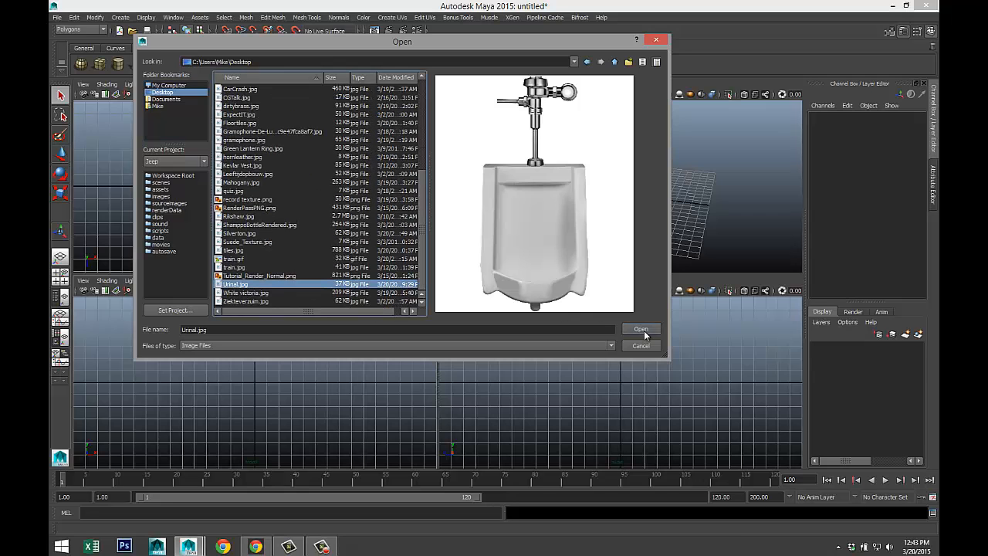
{"action": "left_click", "coordinate": [643, 332]}
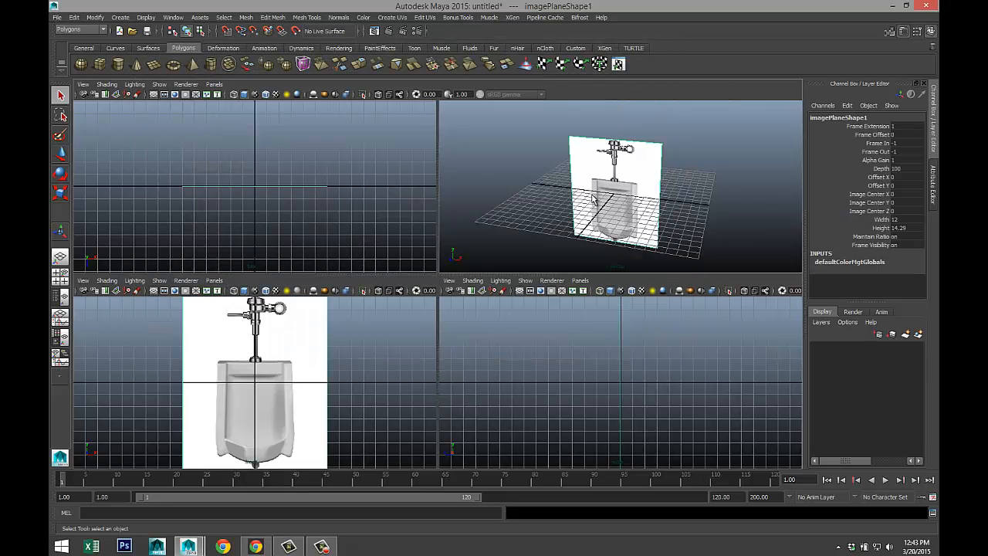
- Move the urinal image plane backward along Z, behind the centre of the grid
{"action": "key", "text": "space"}
{"action": "left_click_drag", "start_coordinate": [368, 372], "coordinate": [368, 379], "text": "alt"}
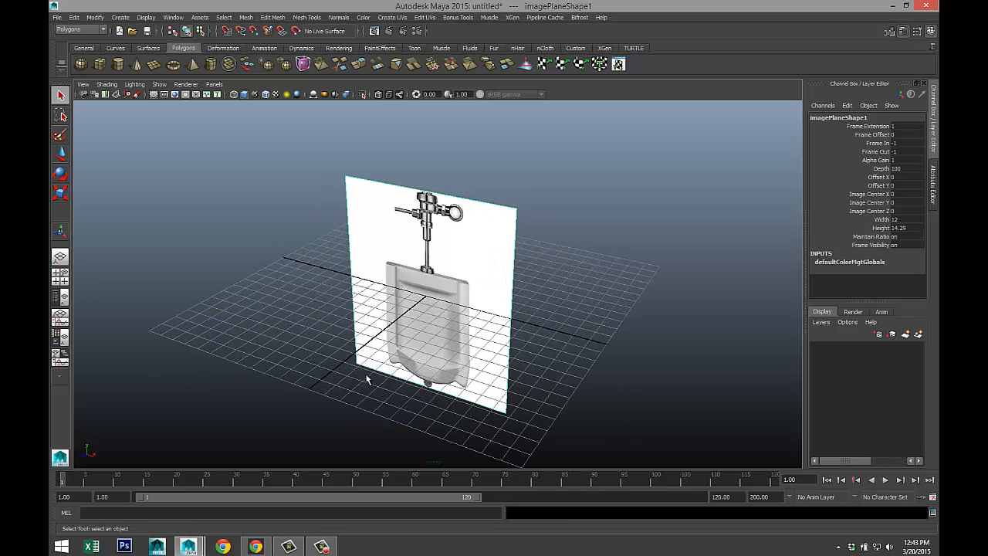
{"action": "key", "text": "w"}
{"action": "left_click_drag", "start_coordinate": [401, 321], "coordinate": [454, 257]}
{"action": "left_click_drag", "start_coordinate": [360, 335], "coordinate": [380, 374], "text": "alt"}
{"action": "right_click_drag", "start_coordinate": [380, 373], "coordinate": [460, 375], "text": "alt"}
{"action": "left_click_drag", "start_coordinate": [461, 375], "coordinate": [441, 351], "text": "alt"}
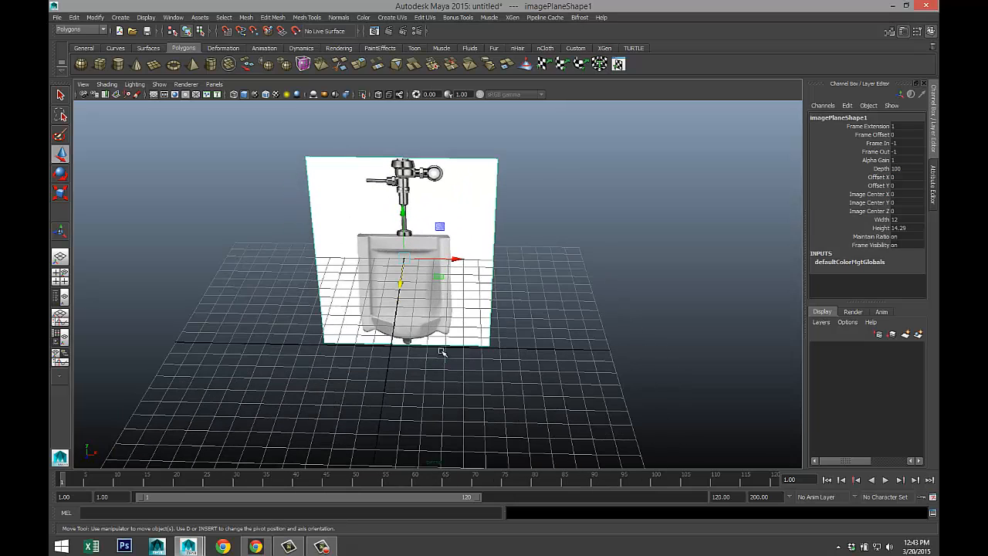
- Draw a polygon cube in front of the image plane and align it with the urinal body at about X 0.107, Y -1.282
{"action": "left_click", "coordinate": [106, 68]}
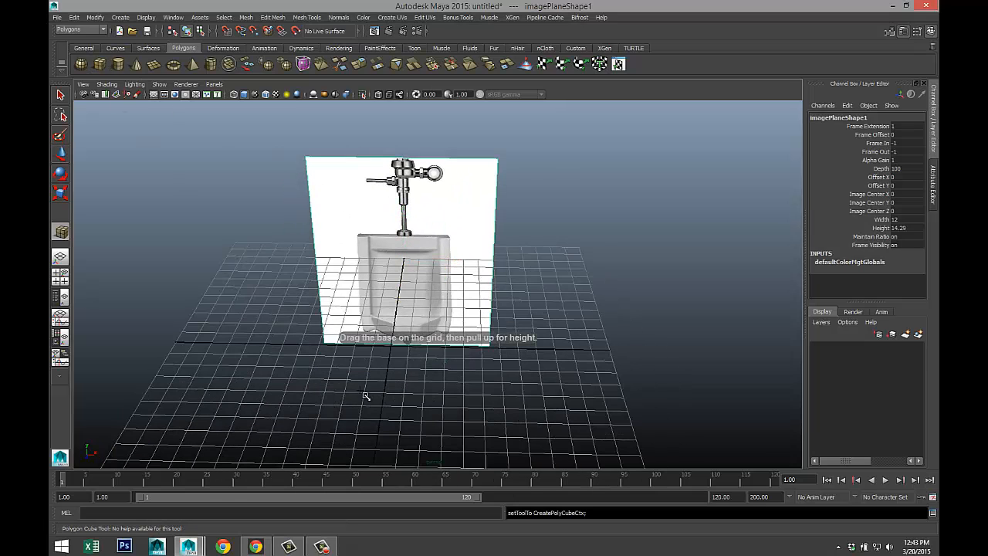
{"action": "left_click_drag", "start_coordinate": [348, 395], "coordinate": [419, 299]}
{"action": "left_click", "coordinate": [60, 276]}
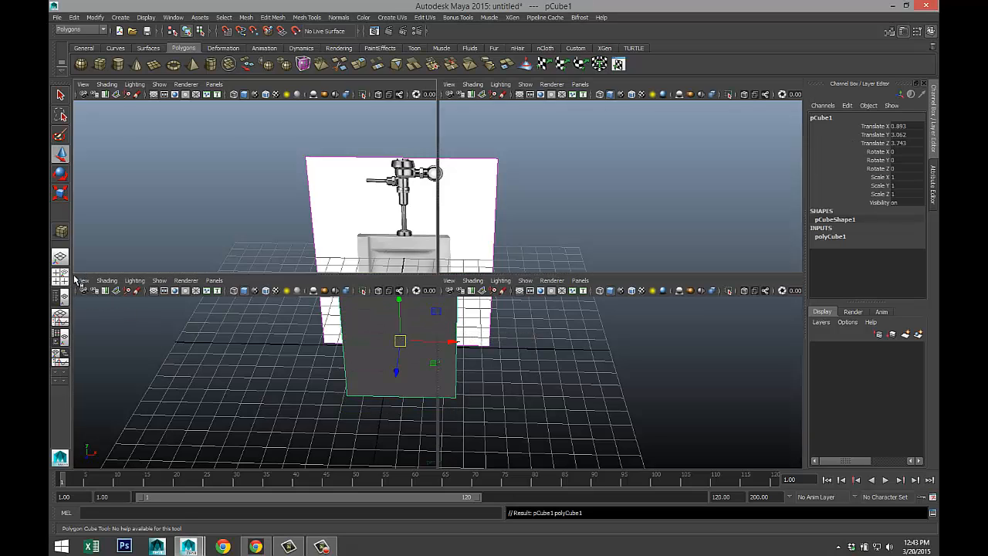
{"action": "key", "text": "space"}
{"action": "left_click_drag", "start_coordinate": [456, 159], "coordinate": [457, 270]}
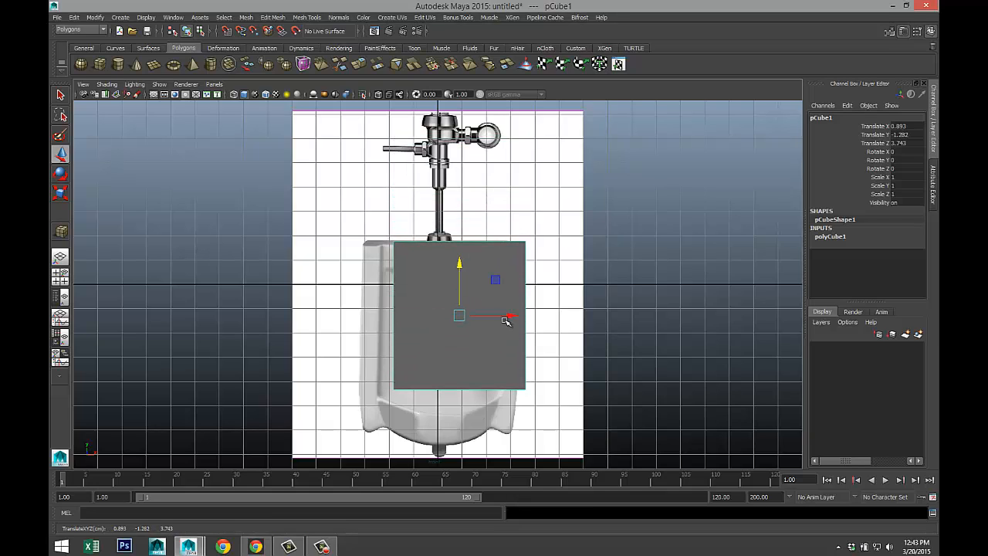
{"action": "left_click_drag", "start_coordinate": [511, 319], "coordinate": [489, 289]}
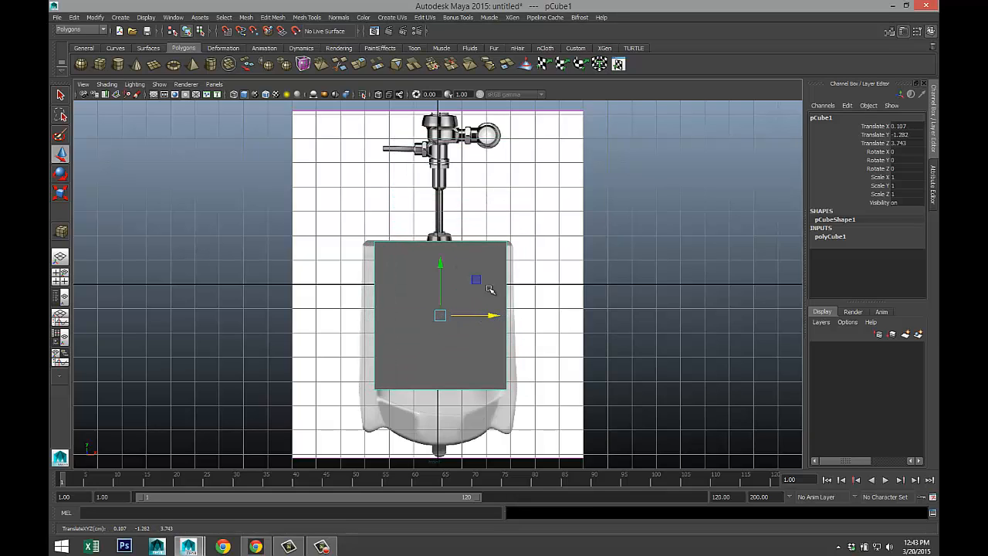
- Turn on X-ray shading and scale the cube along X to match the width of the urinal body
{"action": "left_click", "coordinate": [380, 95]}
{"action": "key", "text": "r"}
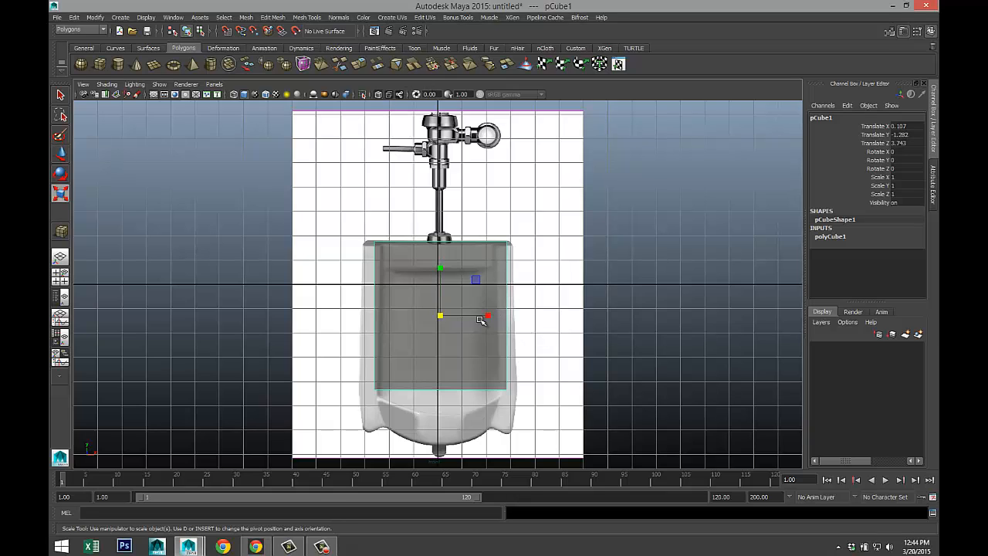
{"action": "left_click_drag", "start_coordinate": [486, 315], "coordinate": [491, 317]}
- Lower the cube's bottom vertices to the lower corners of the urinal body, at about Y -6.07
{"action": "key", "text": "w"}
{"action": "right_click_drag", "start_coordinate": [447, 389], "coordinate": [402, 306]}
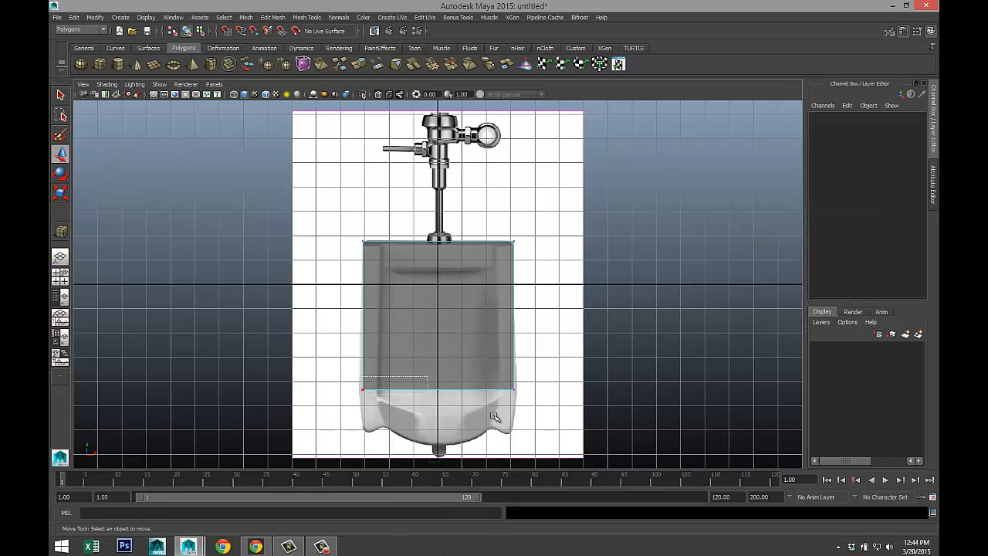
{"action": "left_click_drag", "start_coordinate": [495, 417], "coordinate": [533, 450]}
{"action": "left_click_drag", "start_coordinate": [440, 339], "coordinate": [439, 380]}
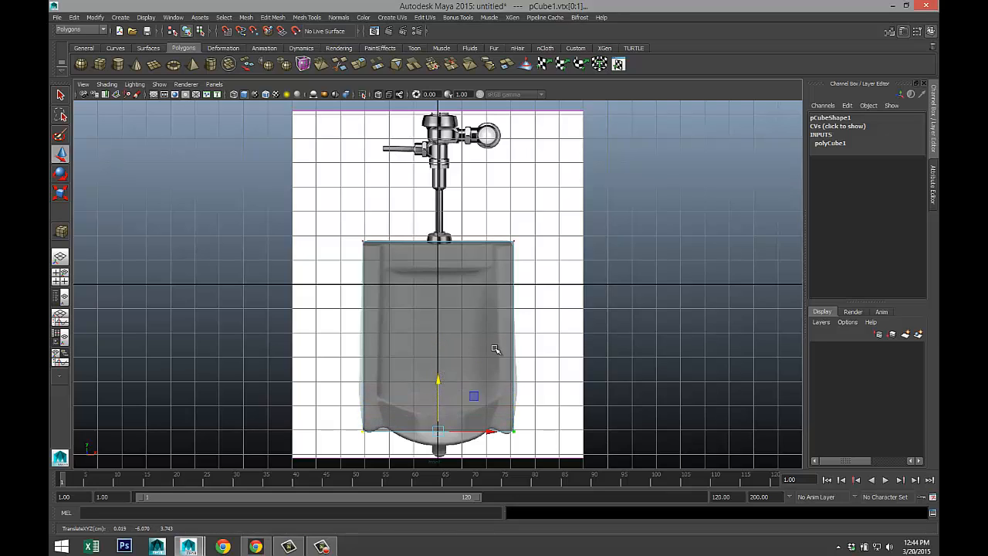
- Insert two vertical edge loops along the urinal's side walls and two horizontal ones at the upper ledge and the top of the basin
{"action": "left_click", "coordinate": [306, 18]}
{"action": "left_click", "coordinate": [367, 137]}
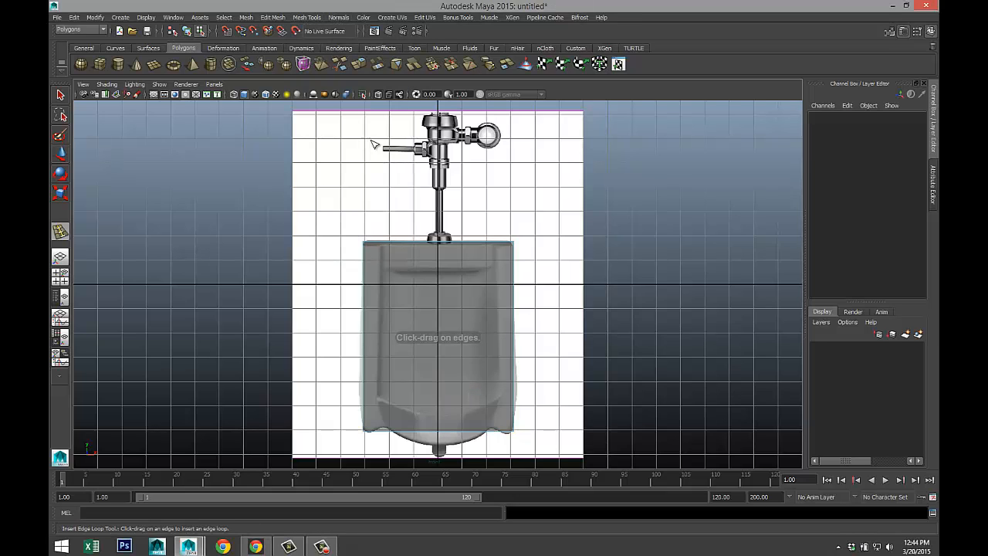
{"action": "left_click", "coordinate": [496, 246]}
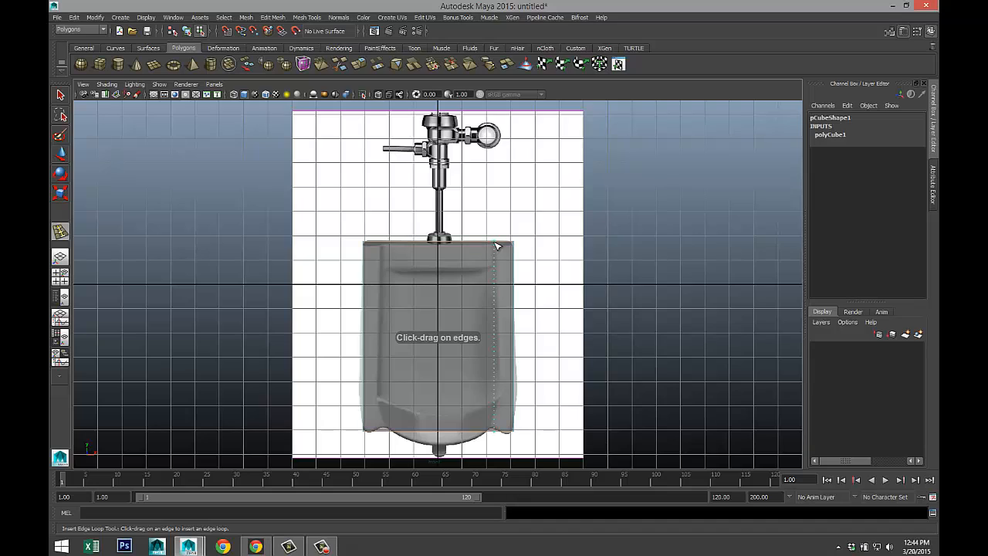
{"action": "left_click", "coordinate": [383, 242]}
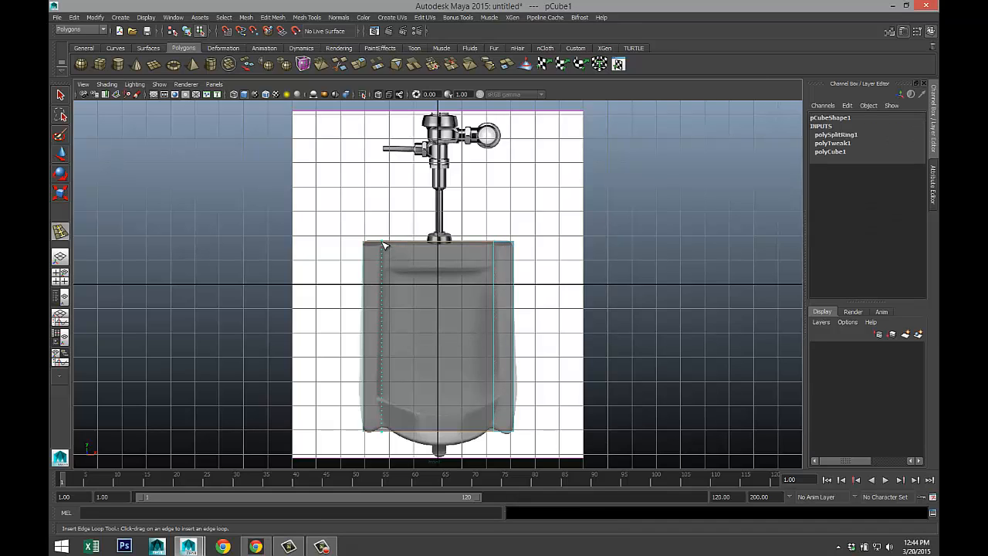
{"action": "left_click", "coordinate": [515, 271]}
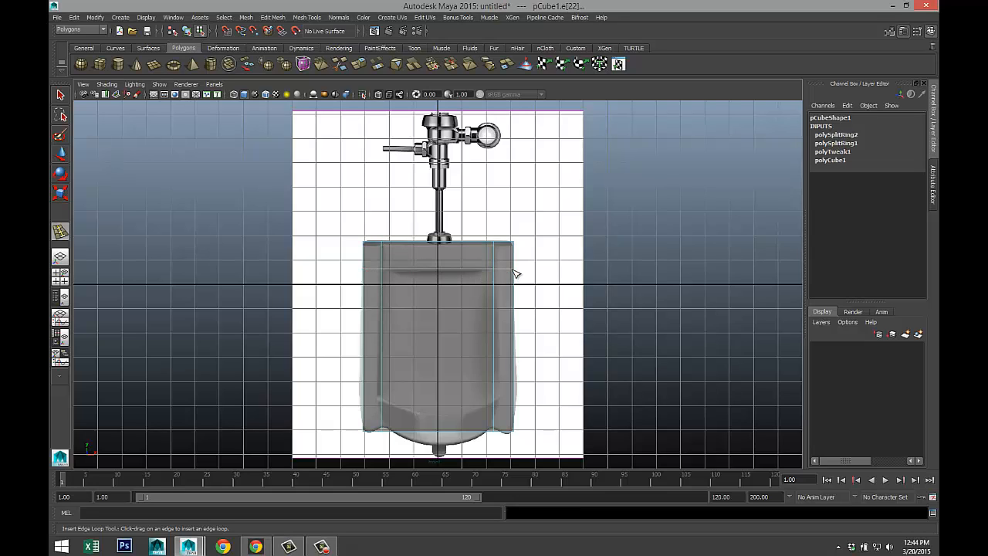
{"action": "left_click", "coordinate": [516, 397]}
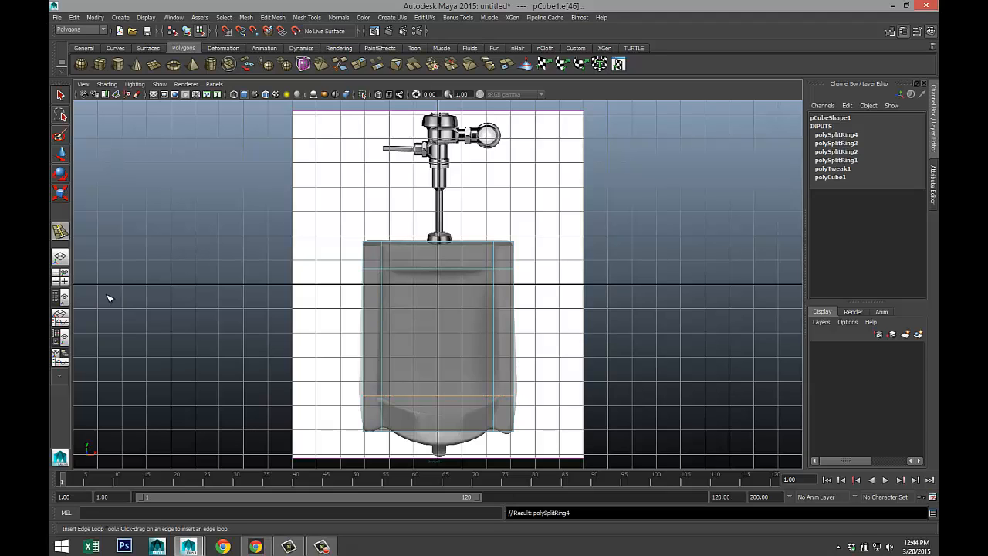
- Extrude the top and bottom rows of front faces on the cube with a thickness of 5
{"action": "left_click", "coordinate": [60, 275]}
{"action": "key", "text": "space"}
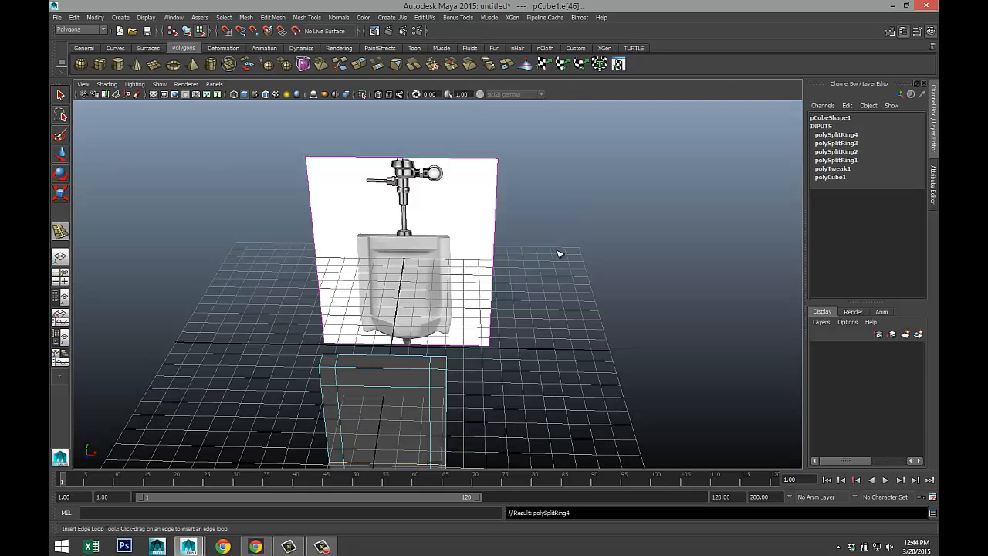
{"action": "left_click_drag", "start_coordinate": [523, 333], "coordinate": [505, 276], "text": "alt"}
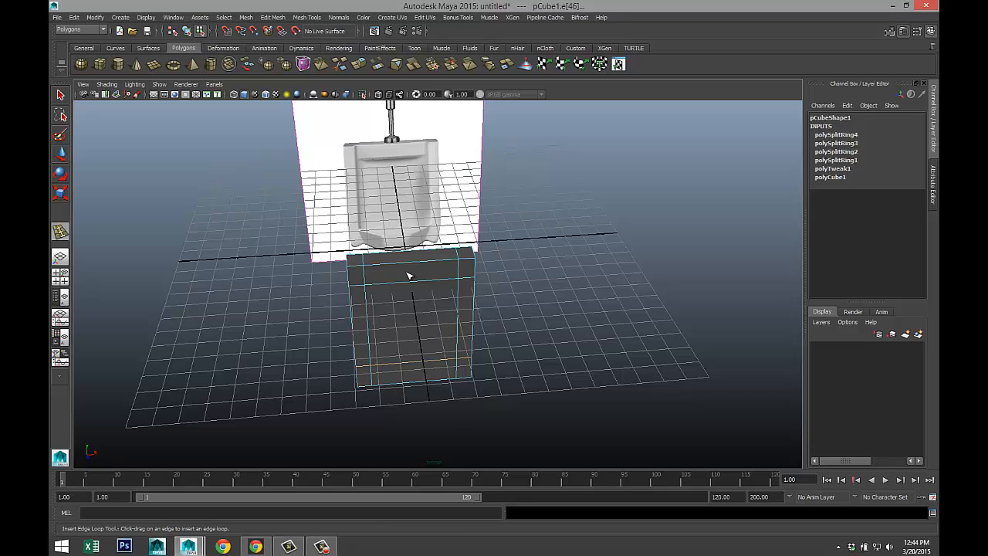
{"action": "right_click_drag", "start_coordinate": [409, 276], "coordinate": [412, 302]}
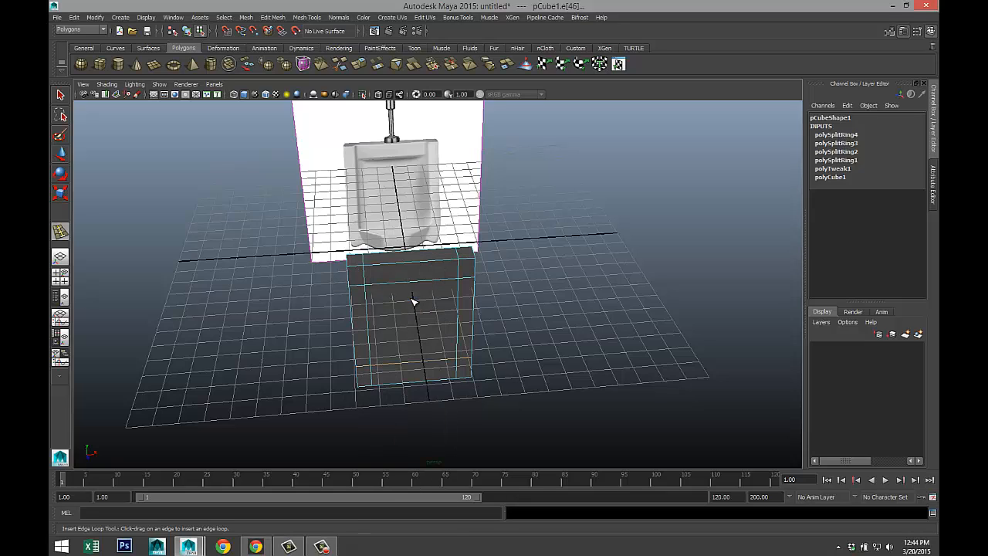
{"action": "key", "text": "q"}
{"action": "left_click", "coordinate": [361, 271]}
{"action": "left_click", "coordinate": [467, 274], "text": "shift"}
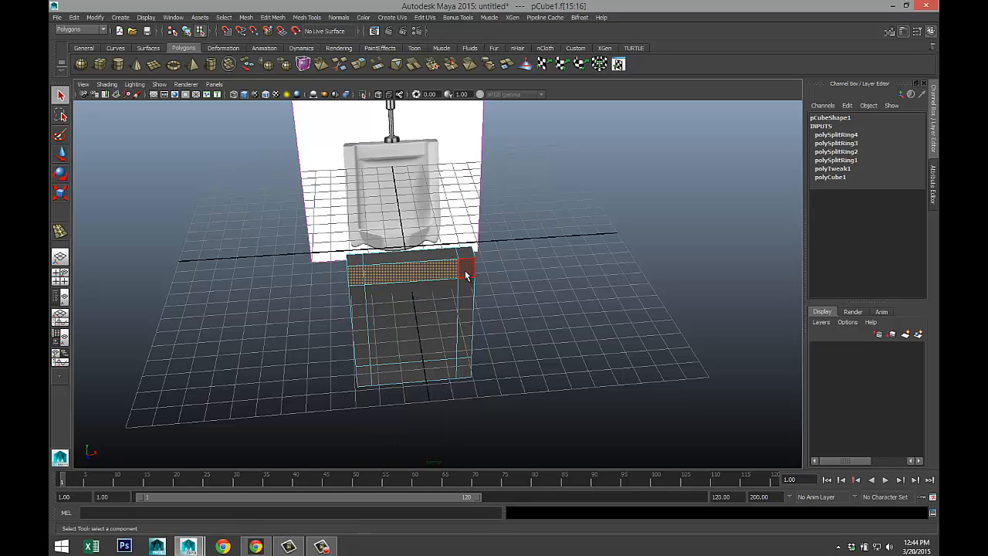
{"action": "left_click", "coordinate": [362, 377], "text": "shift"}
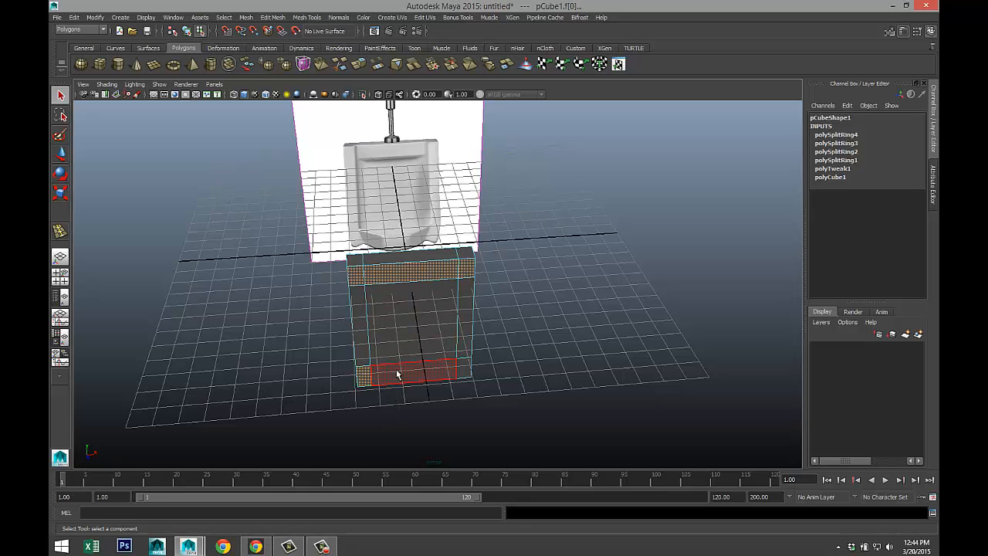
{"action": "left_click", "coordinate": [397, 374], "text": "shift"}
{"action": "left_click", "coordinate": [463, 365], "text": "shift"}
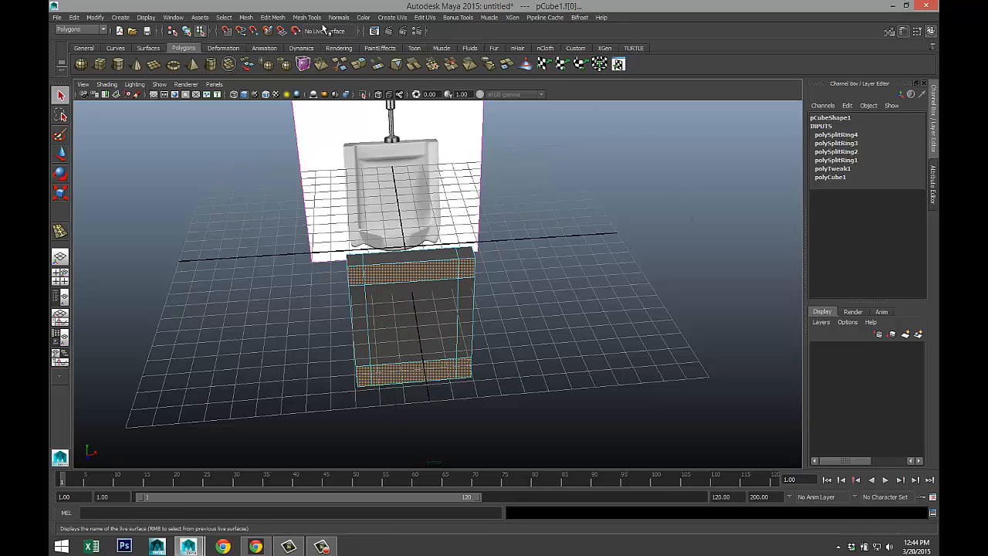
{"action": "left_click", "coordinate": [273, 17]}
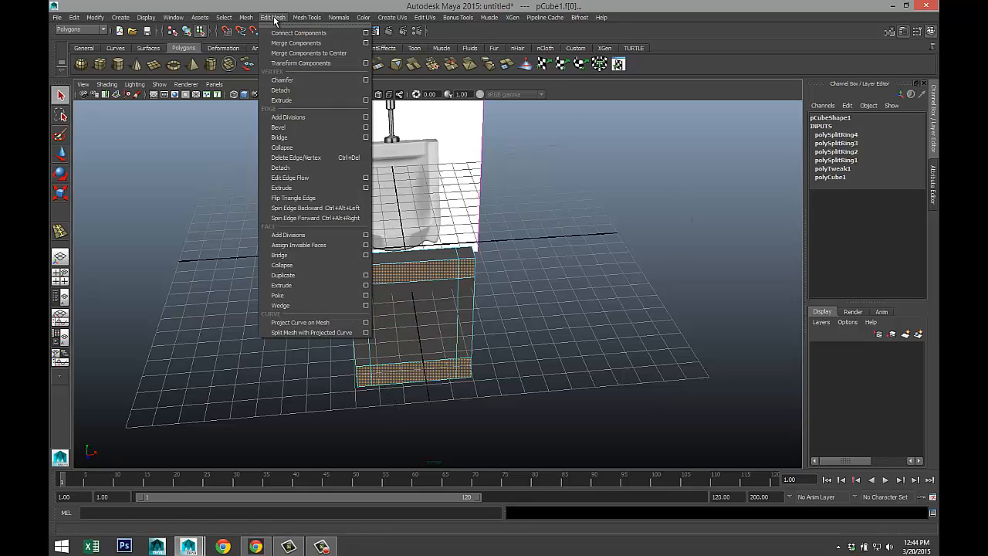
{"action": "left_click", "coordinate": [314, 287]}
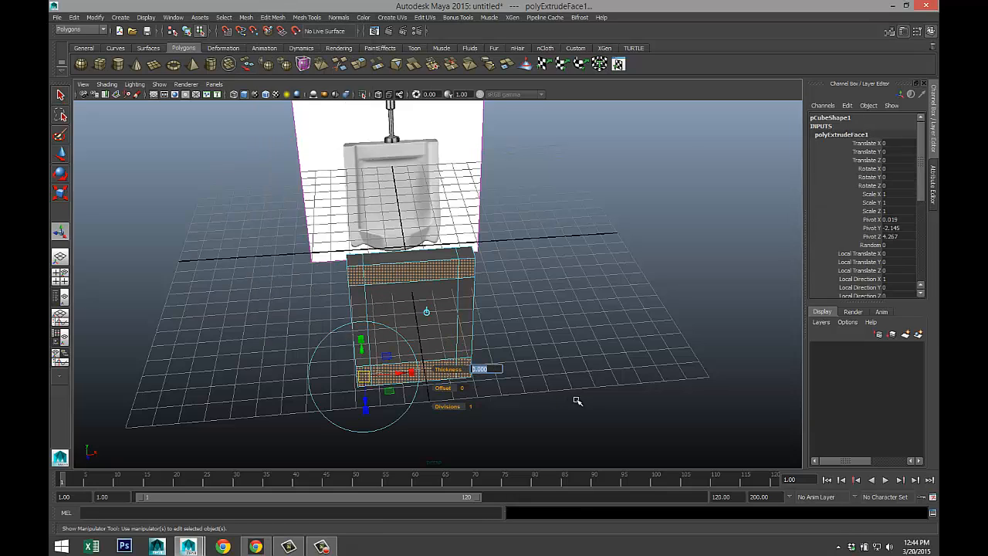
{"action": "type", "text": "5"}
{"action": "key", "text": "Return"}
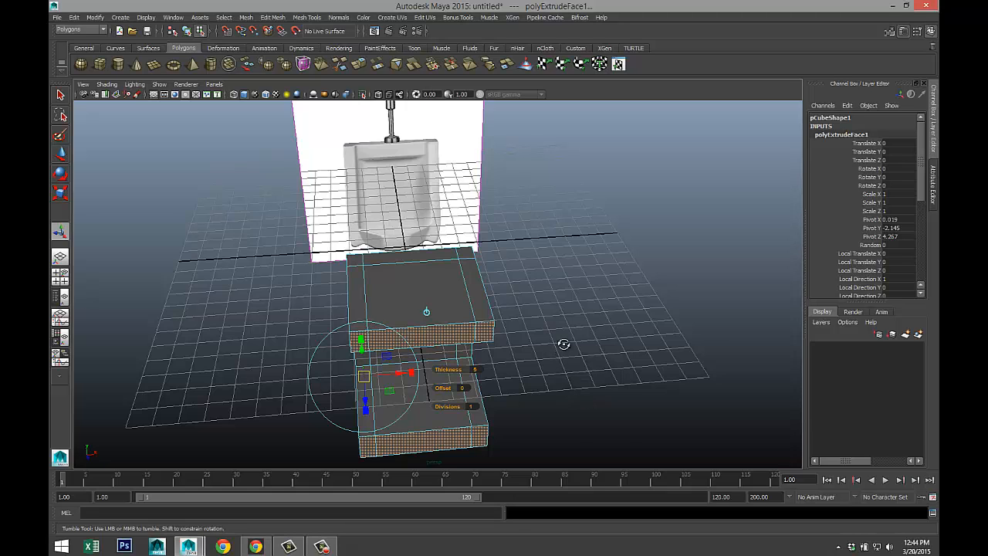
- Push the three front faces of the upper extrusion back along Z to about 4.92, leaving a shallow ledge
{"action": "left_click_drag", "start_coordinate": [562, 344], "coordinate": [566, 337], "text": "alt"}
{"action": "left_click", "coordinate": [409, 300]}
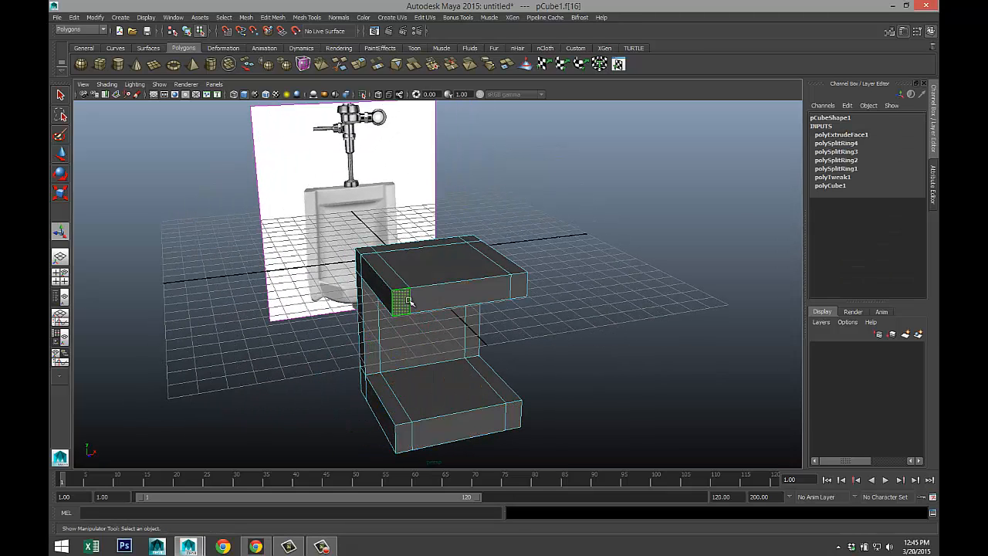
{"action": "left_click", "coordinate": [452, 293], "text": "shift"}
{"action": "left_click", "coordinate": [520, 293], "text": "shift"}
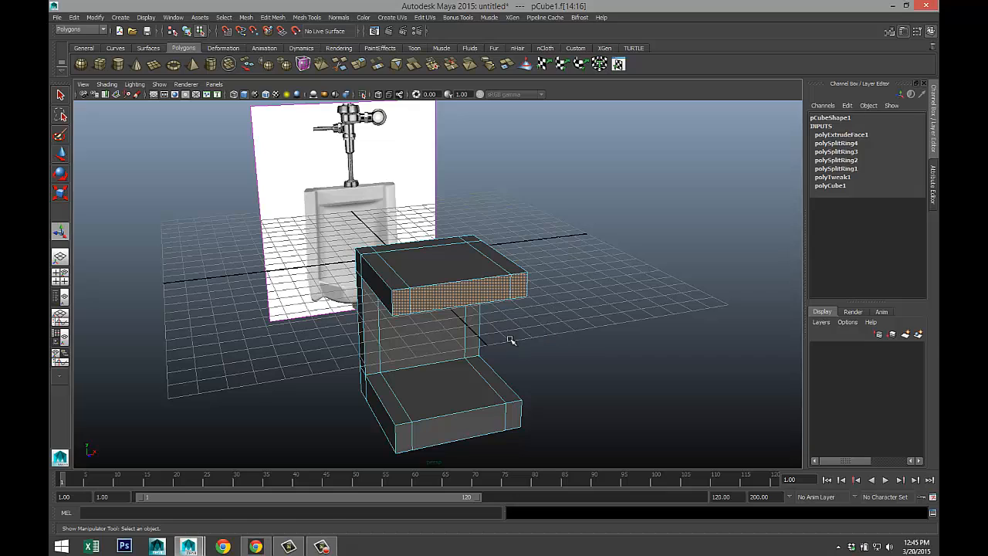
{"action": "key", "text": "w"}
{"action": "left_click_drag", "start_coordinate": [482, 312], "coordinate": [444, 281]}
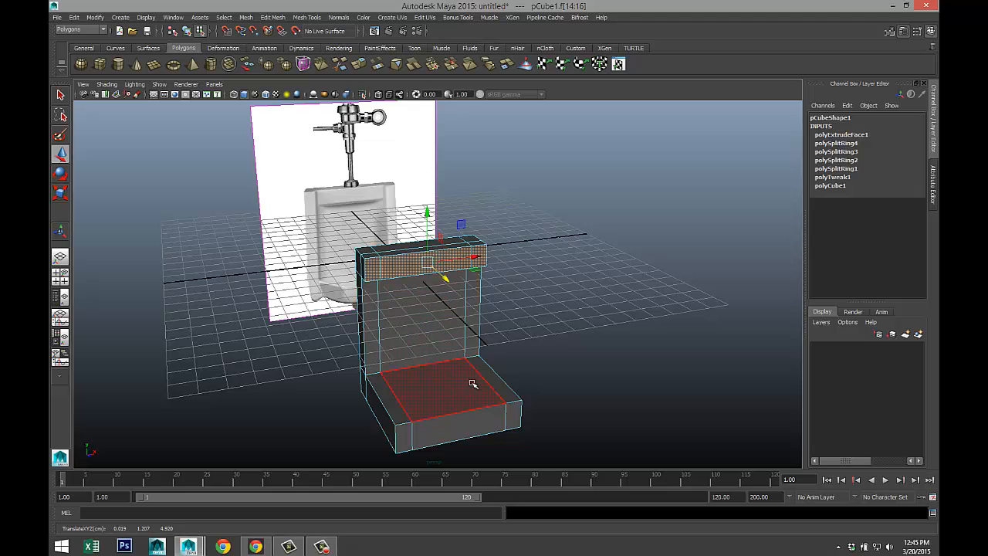
- Push the three front faces of the lower basin block back along Z to make the basin shallower
{"action": "left_click_drag", "start_coordinate": [552, 368], "coordinate": [575, 354], "text": "alt"}
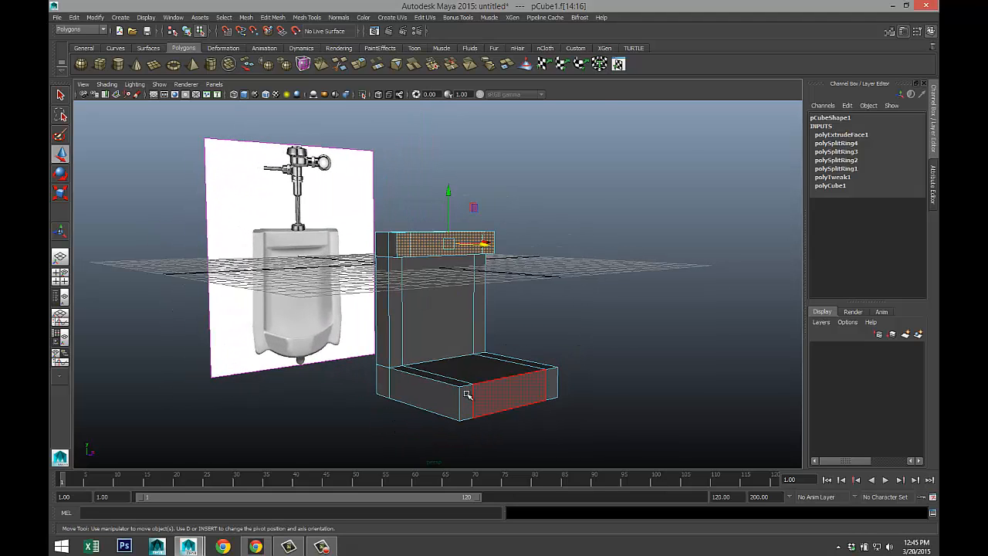
{"action": "left_click", "coordinate": [514, 389]}
{"action": "left_click", "coordinate": [514, 388], "text": "shift"}
{"action": "left_click", "coordinate": [552, 390], "text": "shift"}
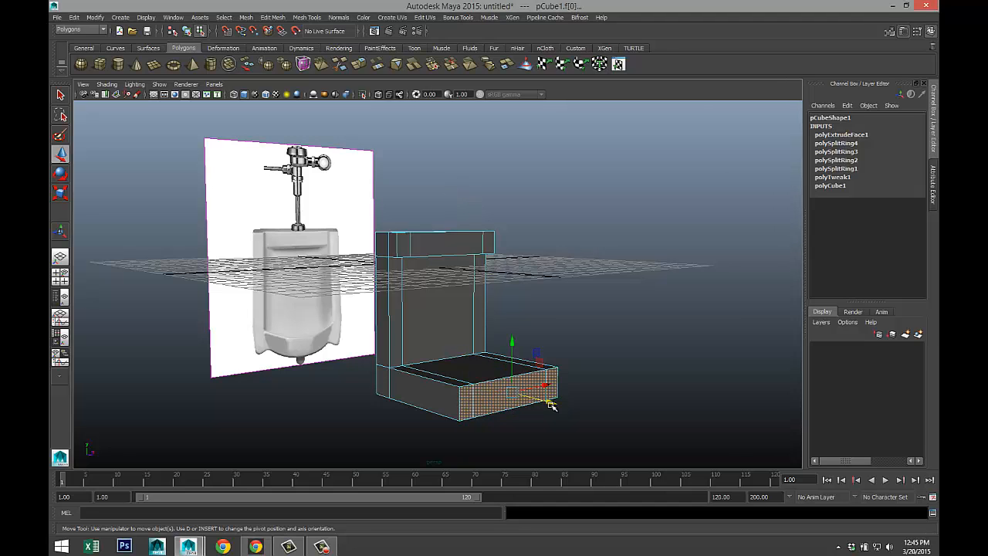
{"action": "mouse_move", "coordinate": [549, 402]}
{"action": "left_mouse_down"}
{"action": "mouse_move", "coordinate": [529, 393]}
{"action": "mouse_move", "coordinate": [548, 388]}
{"action": "mouse_move", "coordinate": [534, 406]}
{"action": "left_mouse_up"}
- Extrude the two narrow side wall faces between ledge and basin and pull them forward along Z to about 5.02
{"action": "left_click", "coordinate": [402, 359]}
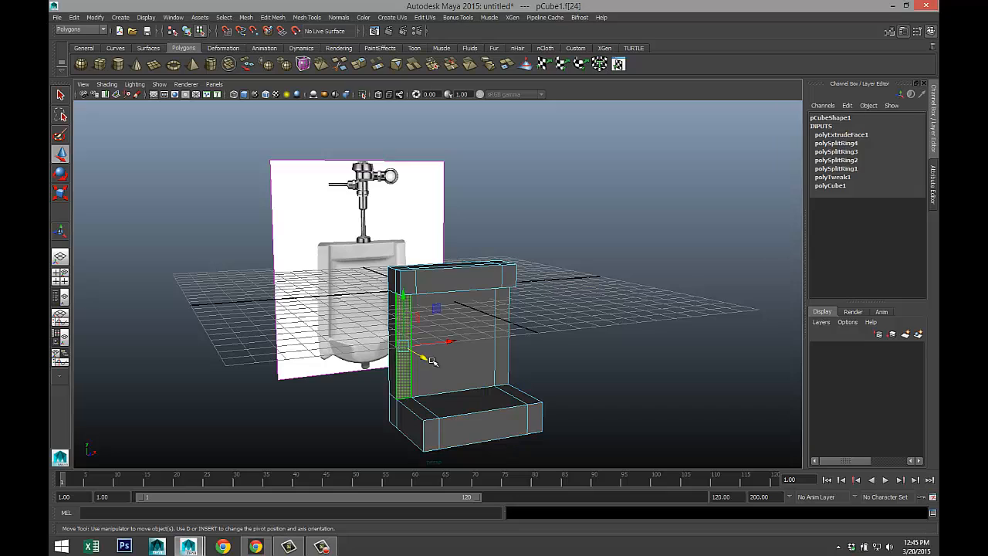
{"action": "left_click", "coordinate": [506, 363], "text": "shift"}
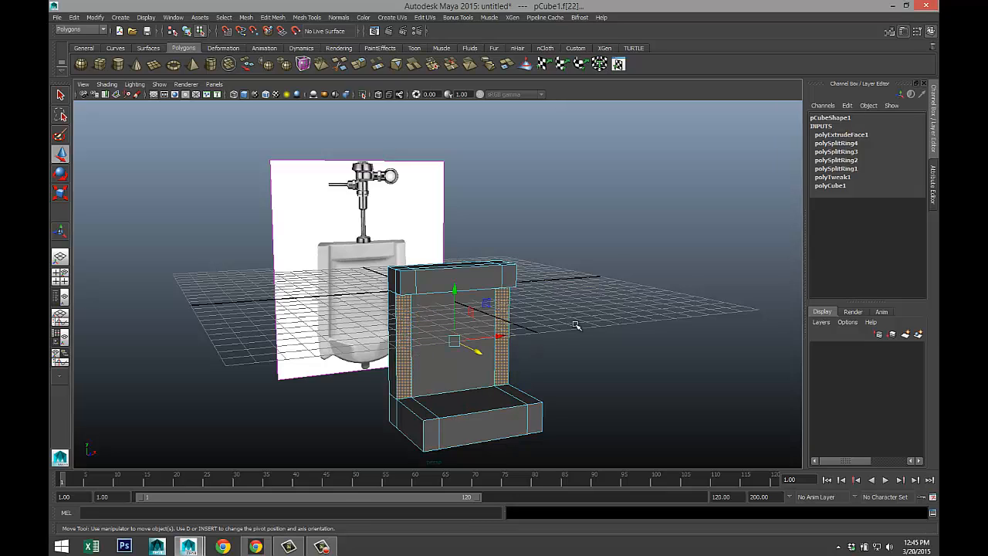
{"action": "left_click", "coordinate": [263, 15]}
{"action": "left_click", "coordinate": [286, 255]}
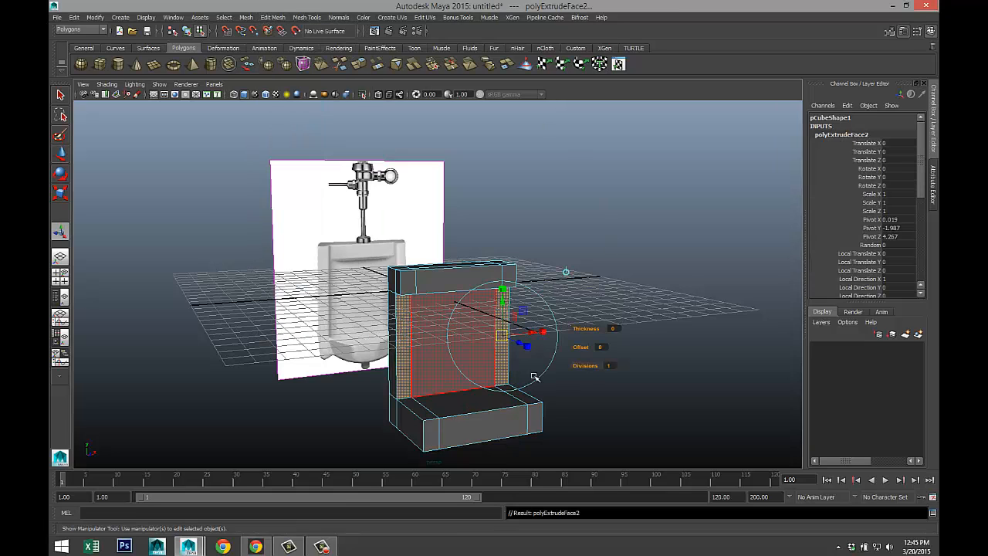
{"action": "key", "text": "w"}
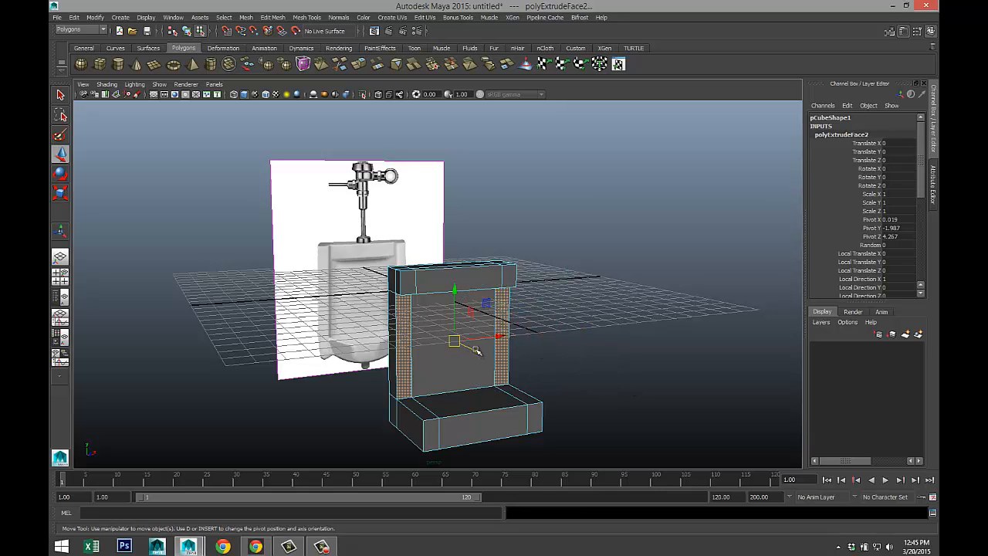
{"action": "left_click_drag", "start_coordinate": [476, 351], "coordinate": [463, 346]}
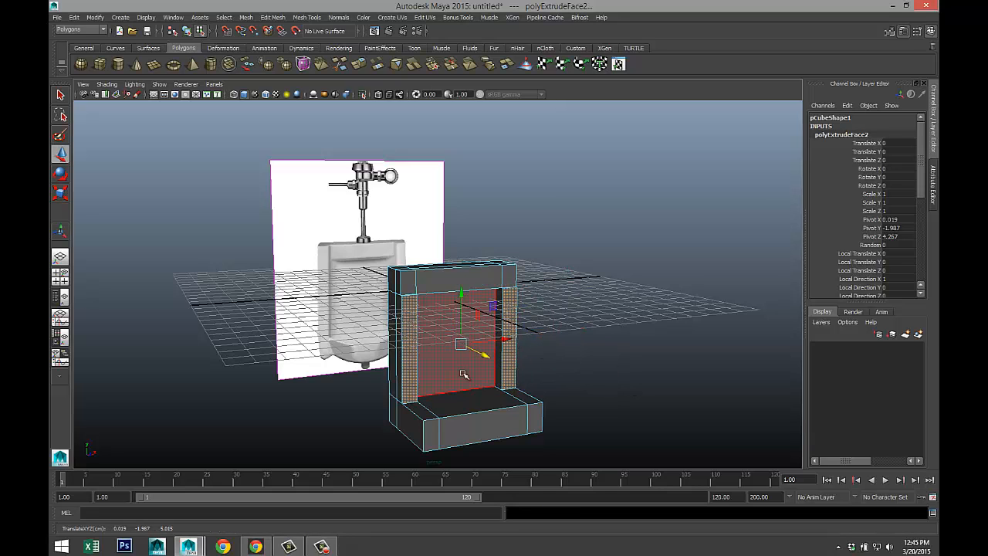
- Push the extruded side wall faces back along Z to about 4.95, closer to the upper ledge's front
{"action": "left_click_drag", "start_coordinate": [261, 382], "coordinate": [279, 358], "text": "alt"}
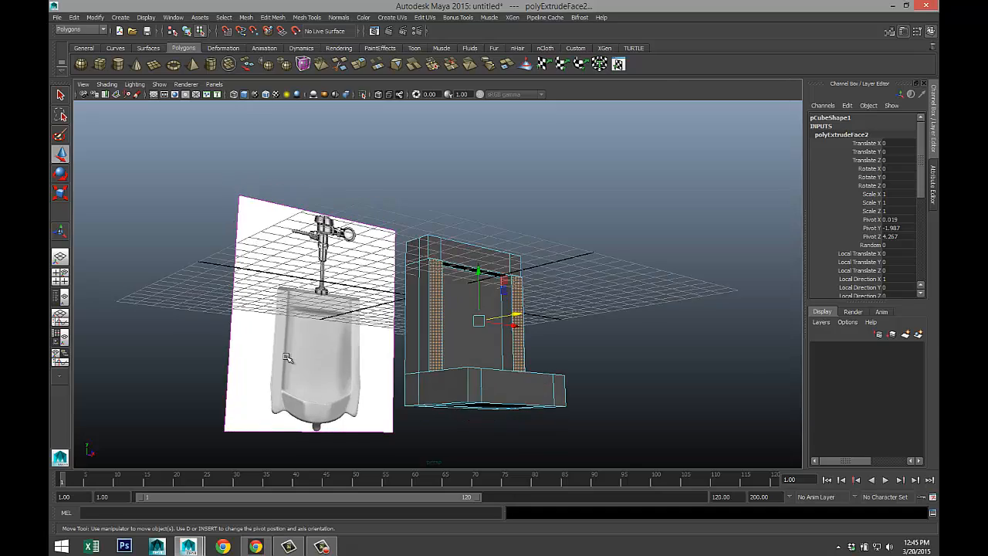
{"action": "scroll", "coordinate": [291, 349], "scroll_direction": "up", "scroll_amount": 5}
{"action": "left_click_drag", "start_coordinate": [317, 285], "coordinate": [356, 307], "text": "alt"}
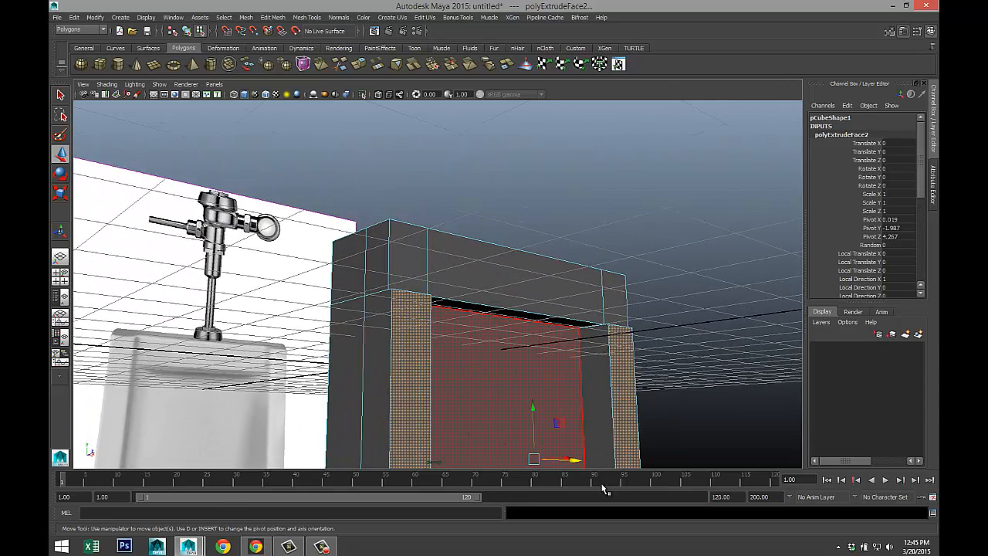
{"action": "left_click", "coordinate": [577, 461]}
{"action": "left_click_drag", "start_coordinate": [577, 461], "coordinate": [572, 460]}
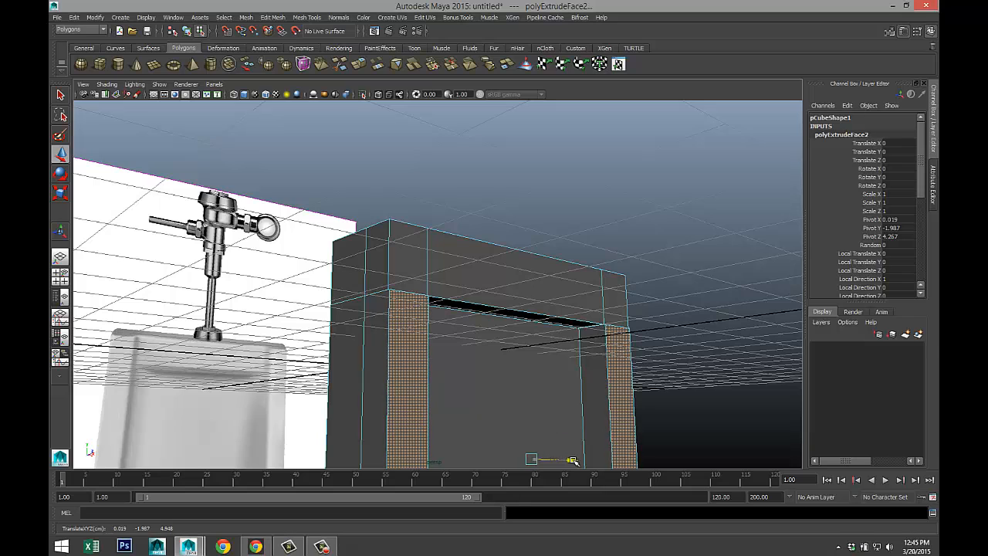
- Line up the side wall faces with the upper ledge in a wireframe side view, at Z about 4.89
{"action": "left_click", "coordinate": [60, 276]}
{"action": "key", "text": "space"}
{"action": "scroll", "coordinate": [552, 379], "scroll_direction": "up", "scroll_amount": 5}
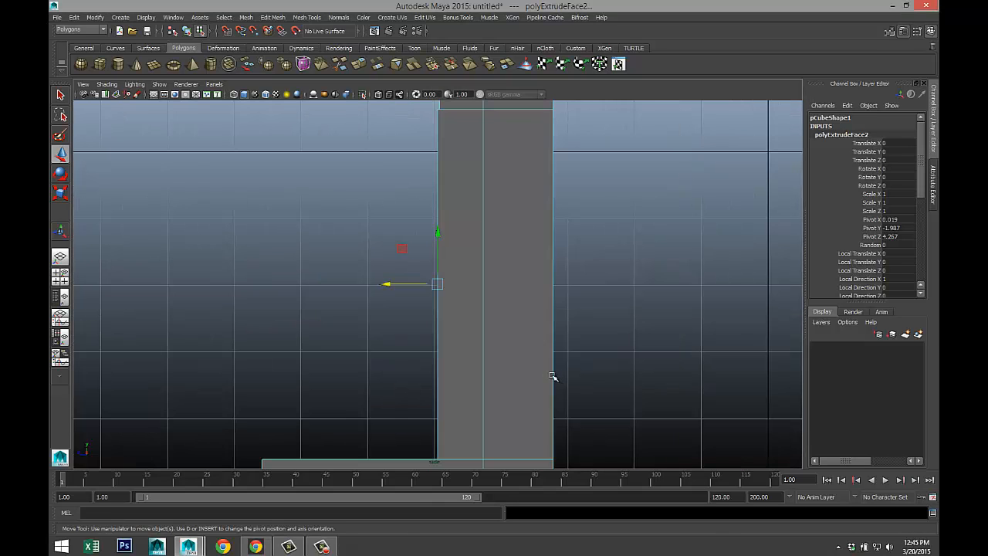
{"action": "key", "text": "4"}
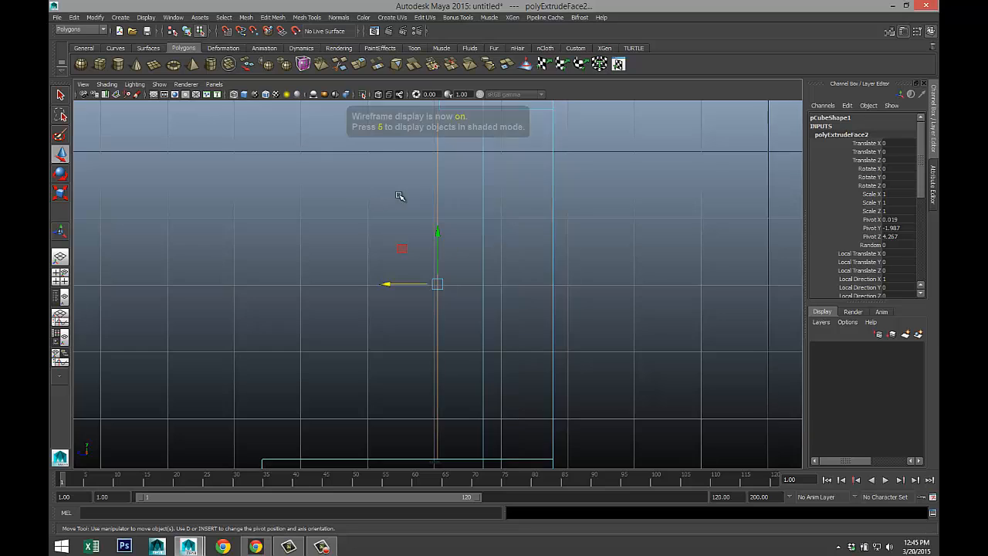
{"action": "scroll", "coordinate": [420, 313], "scroll_direction": "down", "scroll_amount": 3}
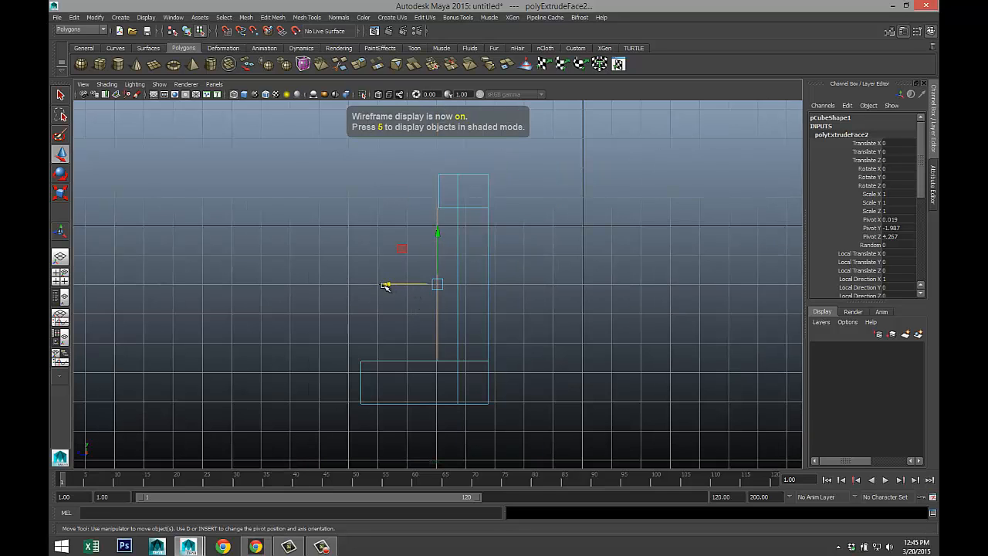
{"action": "left_click_drag", "start_coordinate": [385, 286], "coordinate": [387, 285]}
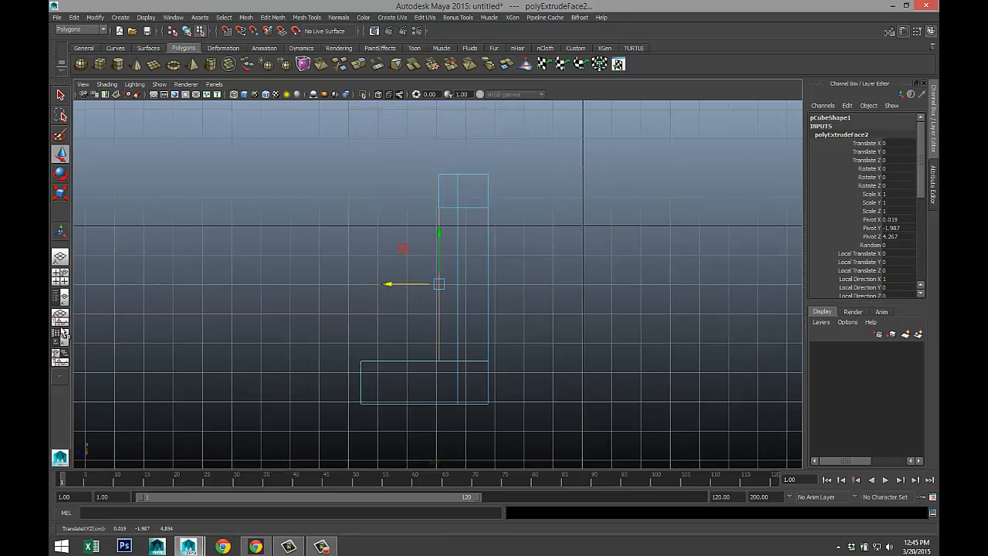
{"action": "left_click", "coordinate": [60, 275]}
{"action": "key", "text": "space"}
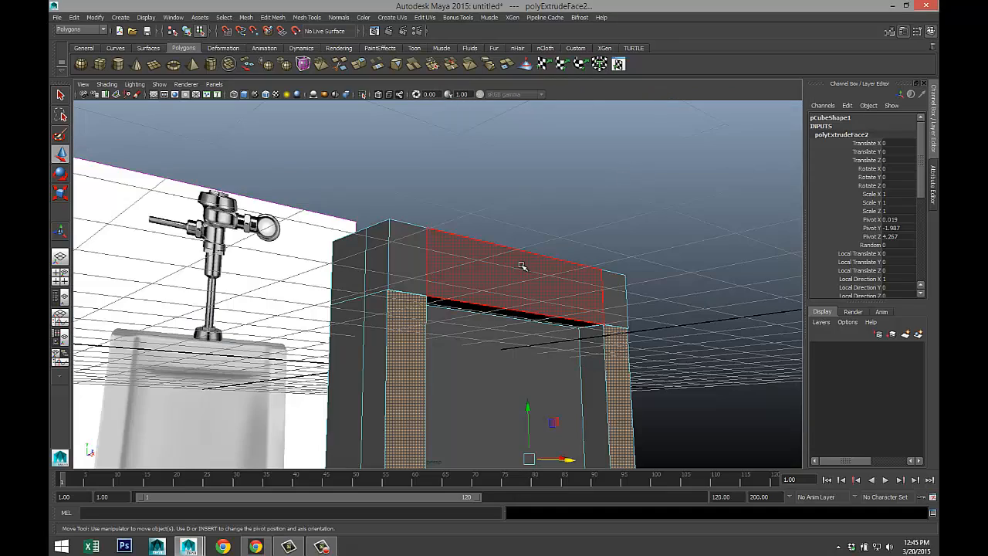
- Extrude both full-height side columns, including the ledge's corner faces, and pull them forward along Z to about 5.69
{"action": "left_click_drag", "start_coordinate": [449, 257], "coordinate": [461, 280], "text": "alt"}
{"action": "middle_click_drag", "start_coordinate": [461, 280], "coordinate": [412, 201], "text": "alt"}
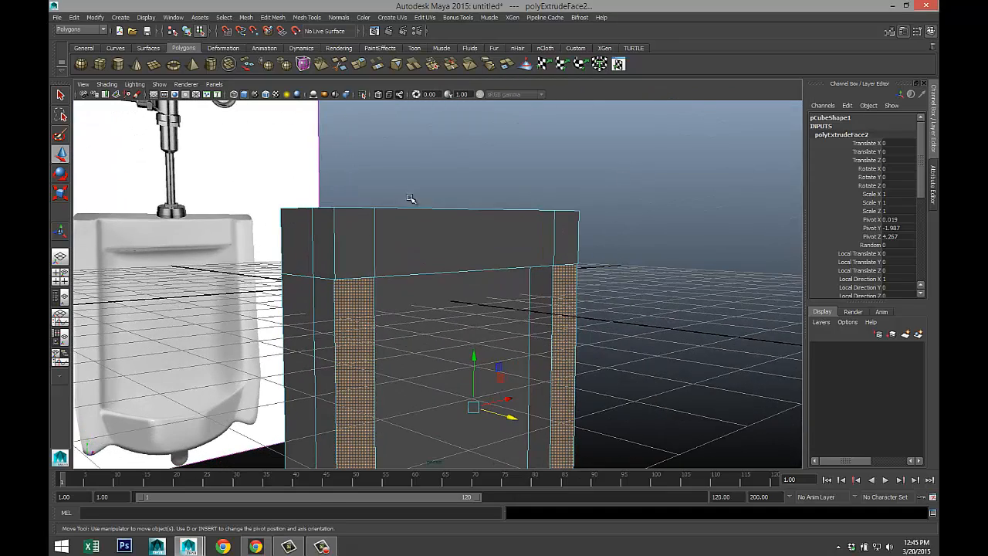
{"action": "left_click", "coordinate": [349, 248], "text": "shift"}
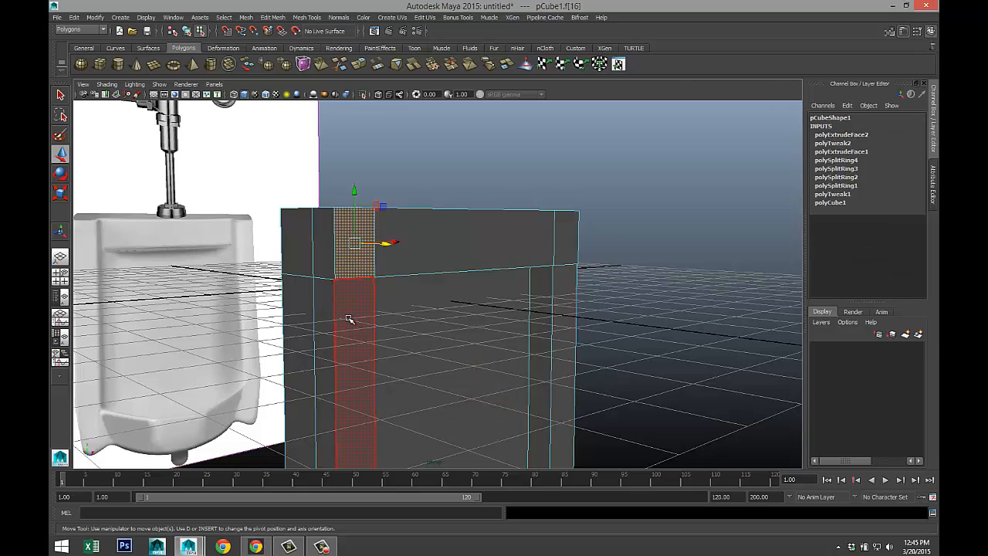
{"action": "left_click", "coordinate": [566, 260], "text": "shift"}
{"action": "scroll", "coordinate": [613, 328], "scroll_direction": "down", "scroll_amount": 3}
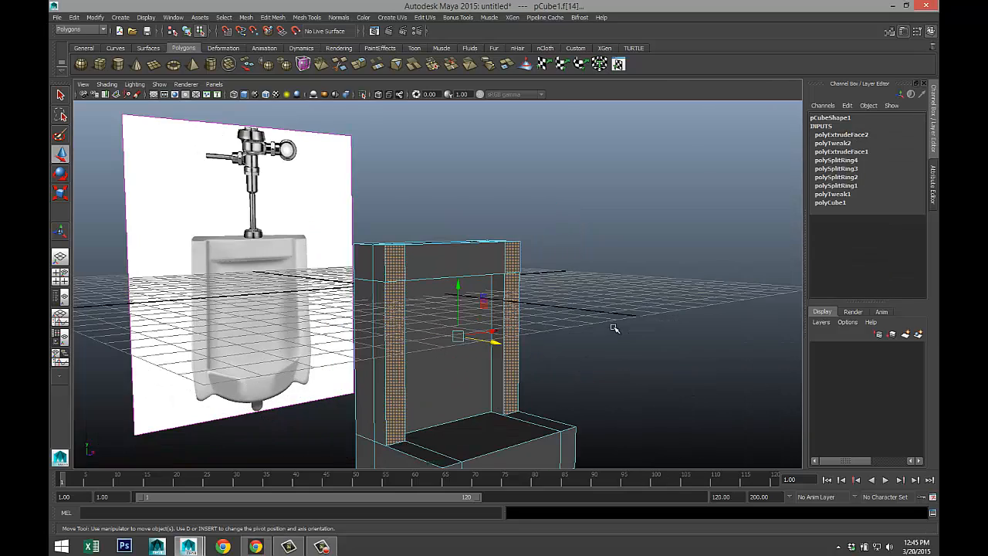
{"action": "mouse_move", "coordinate": [631, 343]}
{"action": "left_mouse_down", "text": "alt"}
{"action": "mouse_move", "coordinate": [628, 296]}
{"action": "mouse_move", "coordinate": [626, 333]}
{"action": "left_mouse_up", "text": "alt"}
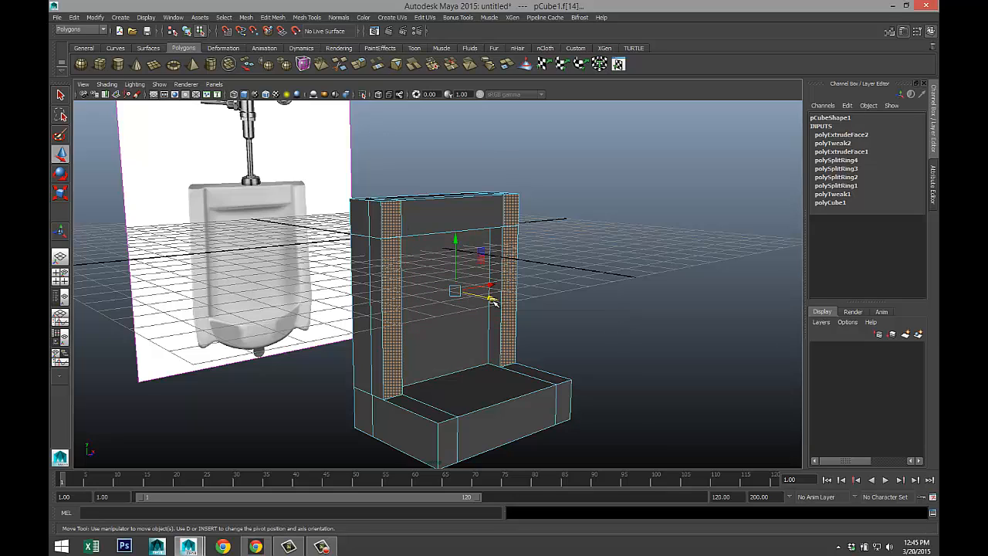
{"action": "left_click_drag", "start_coordinate": [491, 298], "coordinate": [501, 303]}
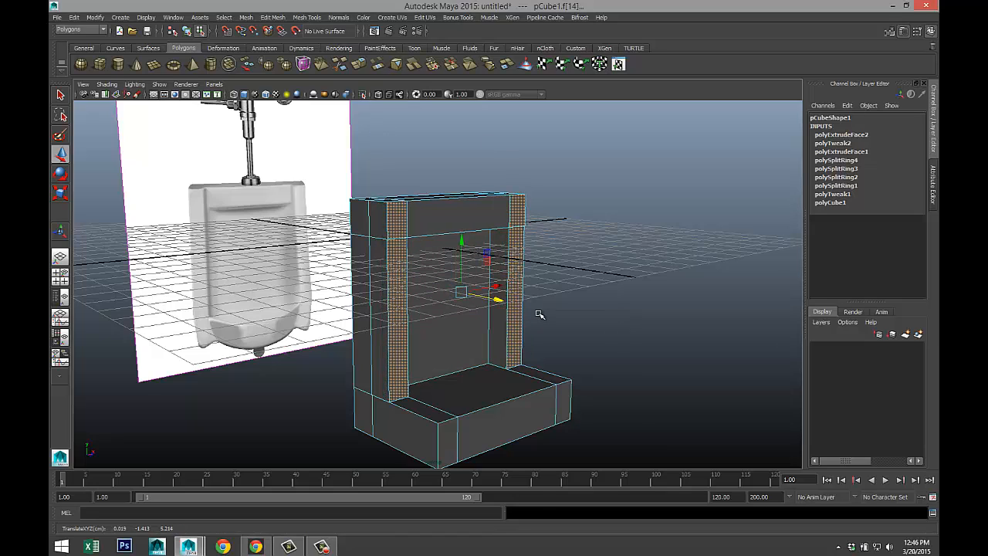
{"action": "key", "text": "ctrl+z"}
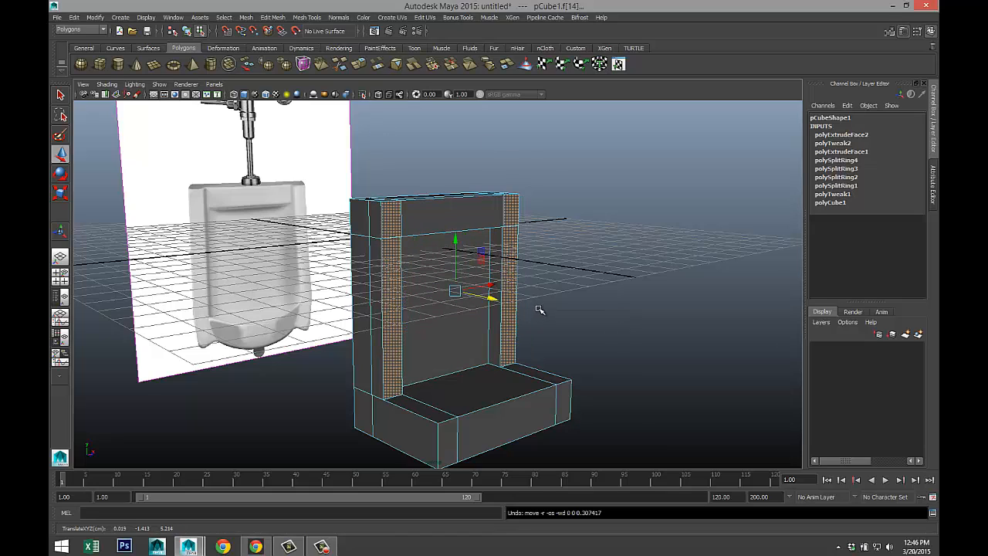
{"action": "left_click", "coordinate": [307, 17]}
{"action": "mouse_move", "coordinate": [273, 17]}
{"action": "left_click", "coordinate": [314, 286]}
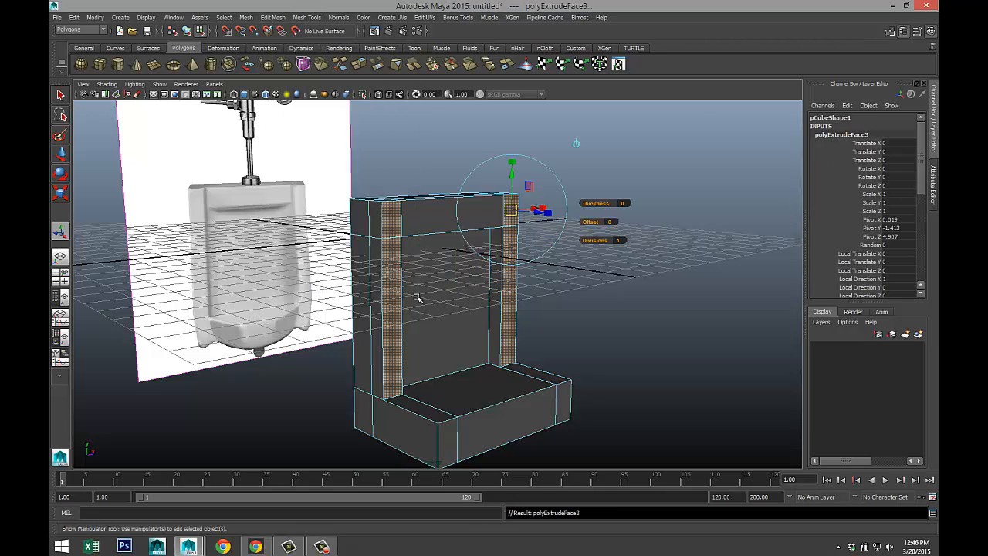
{"action": "key", "text": "w"}
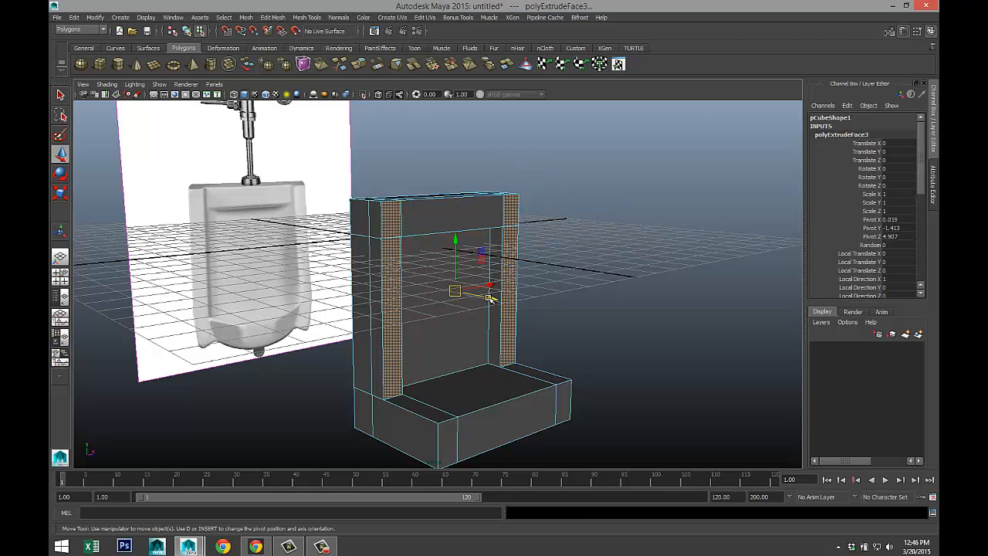
{"action": "left_click_drag", "start_coordinate": [491, 300], "coordinate": [508, 307]}
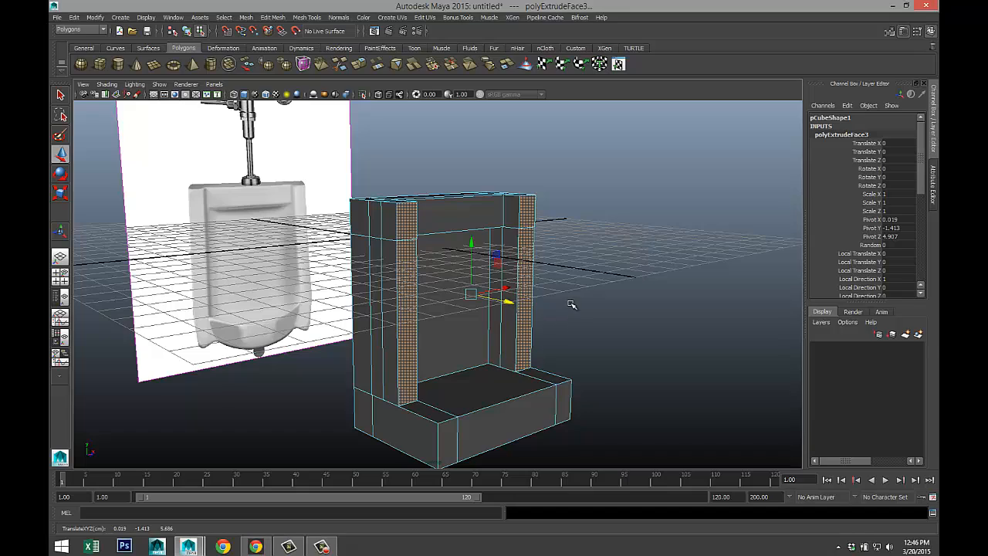
- Insert two evenly spaced vertical edge loops through the middle of the body and basin with the Insert Edge Loop Tool
{"action": "mouse_move", "coordinate": [582, 298]}
{"action": "left_mouse_down", "text": "alt"}
{"action": "mouse_move", "coordinate": [540, 293]}
{"action": "mouse_move", "coordinate": [564, 294]}
{"action": "mouse_move", "coordinate": [571, 276]}
{"action": "mouse_move", "coordinate": [586, 292]}
{"action": "left_mouse_up", "text": "alt"}
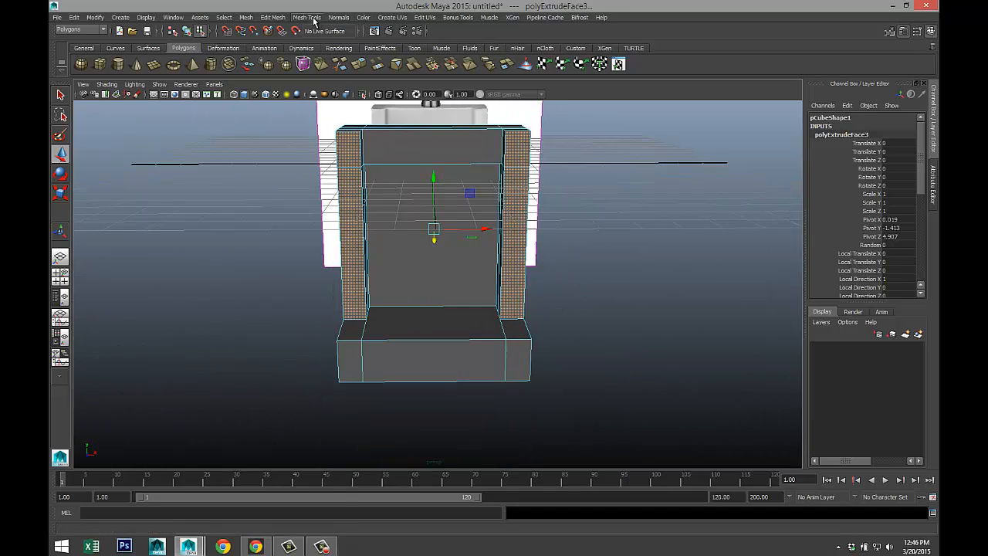
{"action": "left_click", "coordinate": [309, 17]}
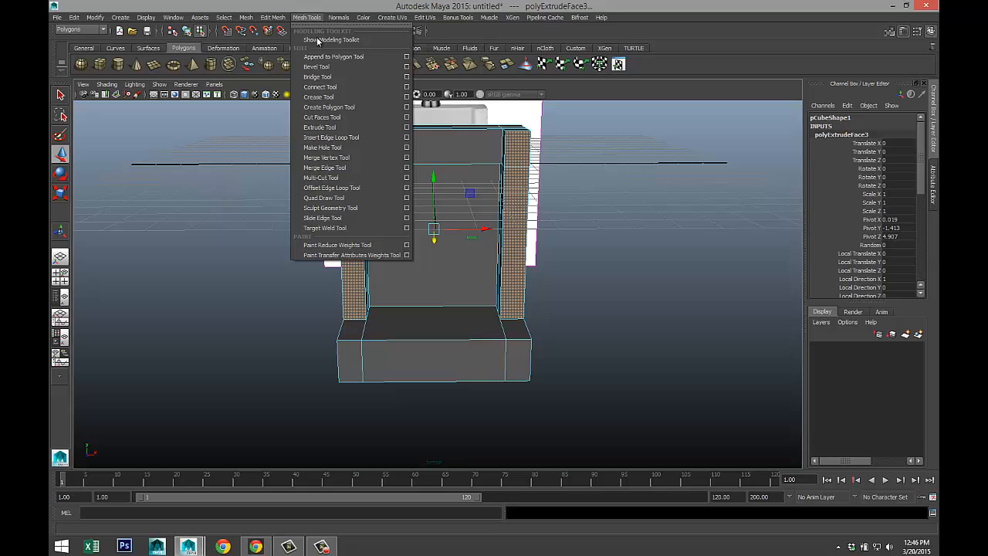
{"action": "left_click", "coordinate": [406, 138]}
{"action": "left_click", "coordinate": [153, 172]}
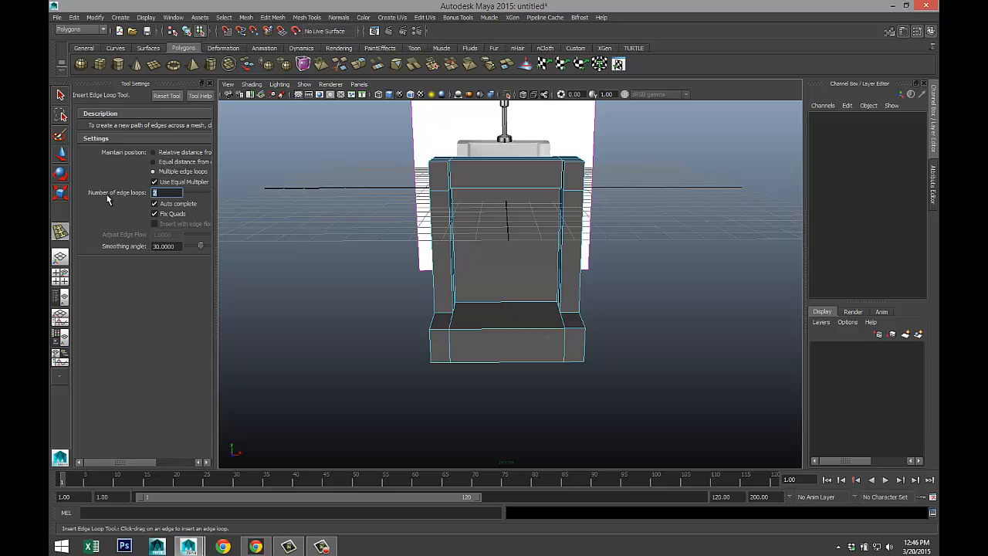
{"action": "left_click", "coordinate": [497, 330]}
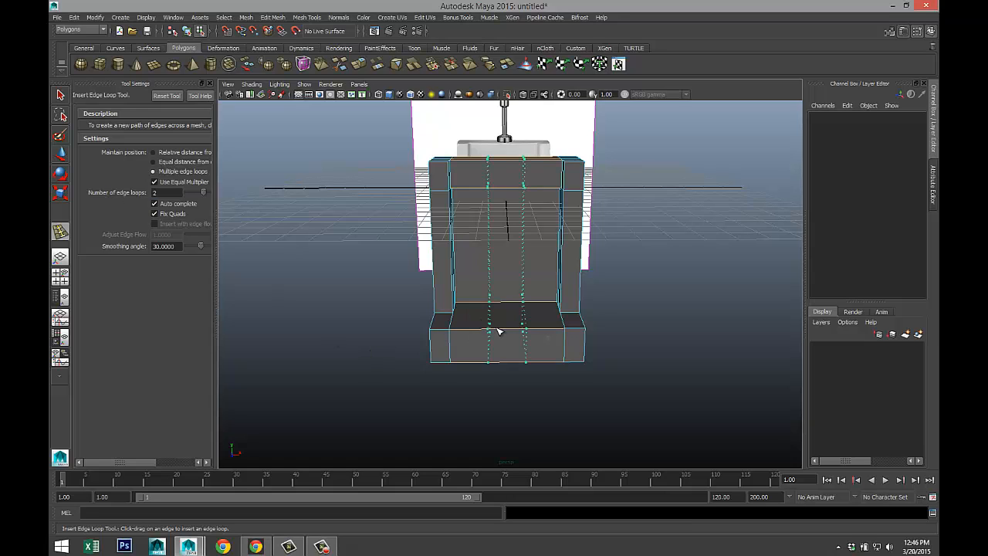
{"action": "left_click_drag", "start_coordinate": [498, 330], "coordinate": [499, 332]}
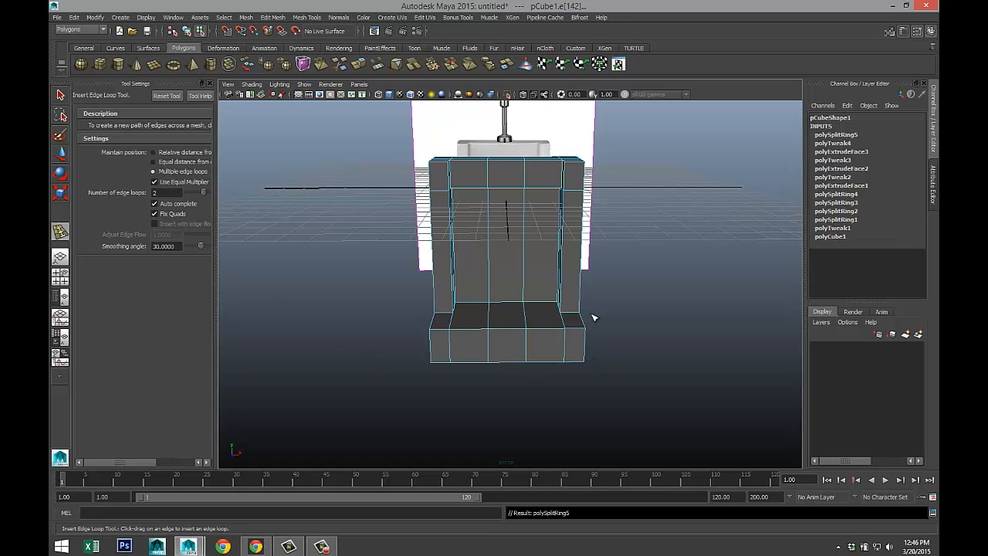
- Pull the four middle vertices of the basin's front forward along Z to about 8.90, giving it an angled lip
{"action": "left_click_drag", "start_coordinate": [593, 316], "coordinate": [560, 376], "text": "alt"}
{"action": "key", "text": "q"}
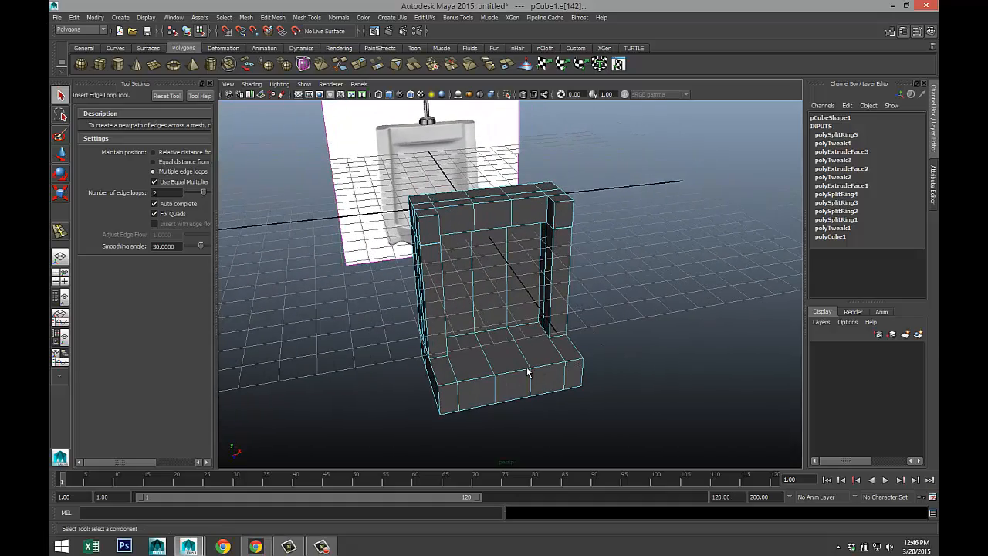
{"action": "right_click_drag", "start_coordinate": [494, 324], "coordinate": [461, 299]}
{"action": "left_click_drag", "start_coordinate": [641, 333], "coordinate": [610, 363], "text": "alt"}
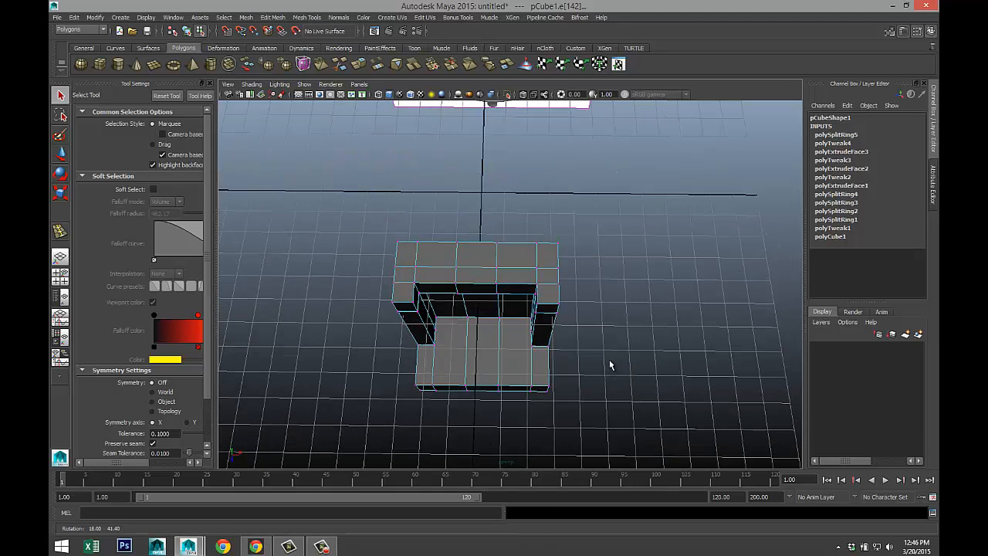
{"action": "left_click_drag", "start_coordinate": [456, 413], "coordinate": [623, 367]}
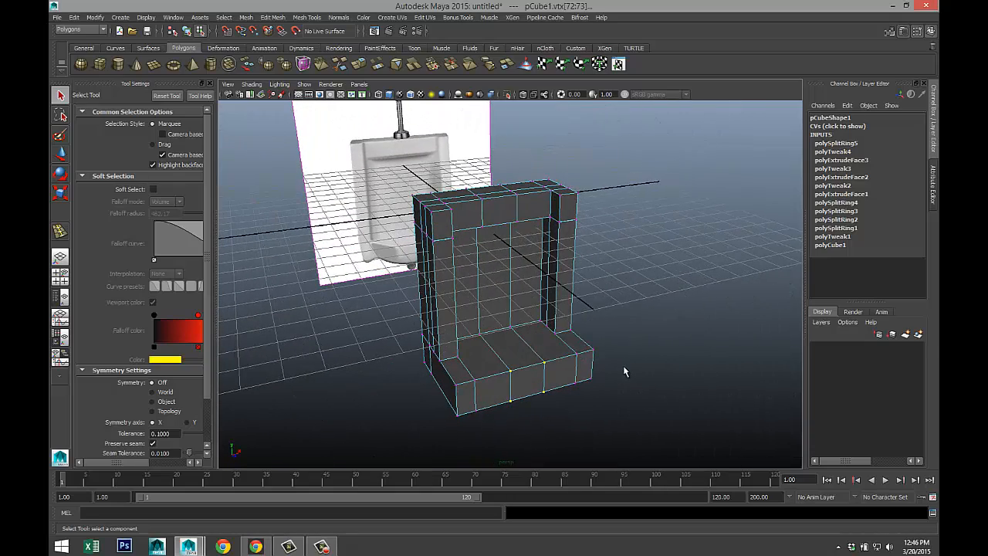
{"action": "key", "text": "w"}
{"action": "left_click_drag", "start_coordinate": [552, 410], "coordinate": [569, 429]}
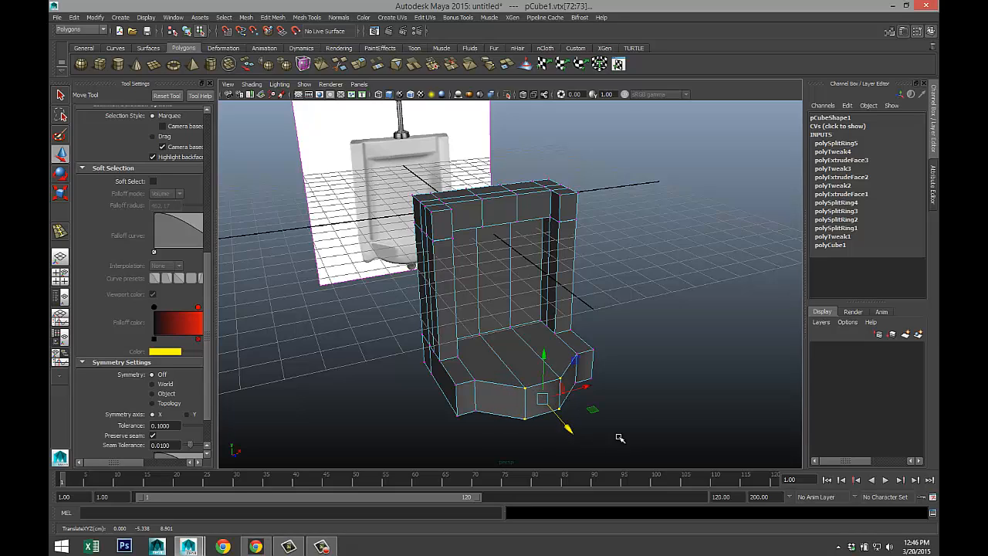
- Scale the two lower front corner vertices of the base outward along X so the base flares at both sides
{"action": "left_click_drag", "start_coordinate": [628, 403], "coordinate": [584, 380], "text": "alt"}
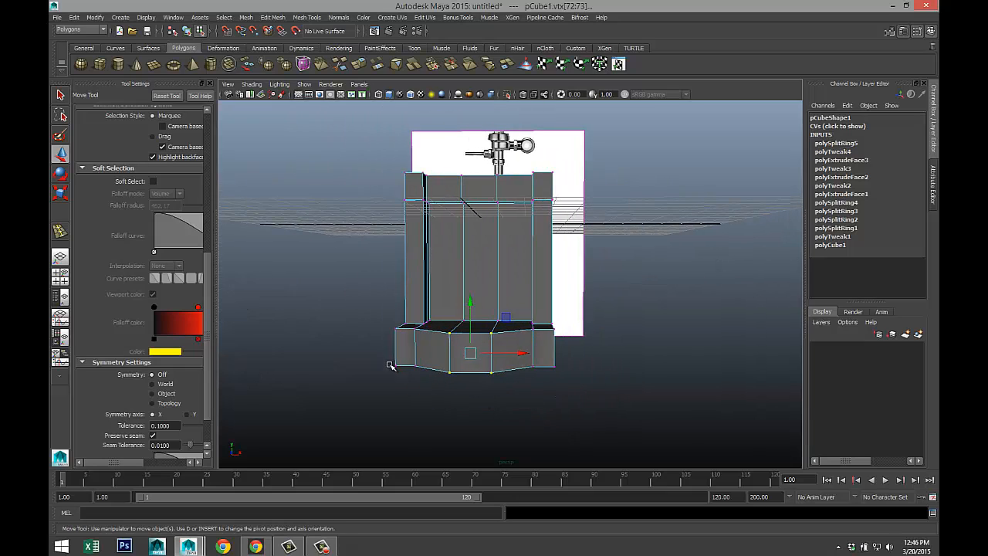
{"action": "left_click", "coordinate": [391, 365]}
{"action": "left_click", "coordinate": [549, 362], "text": "shift"}
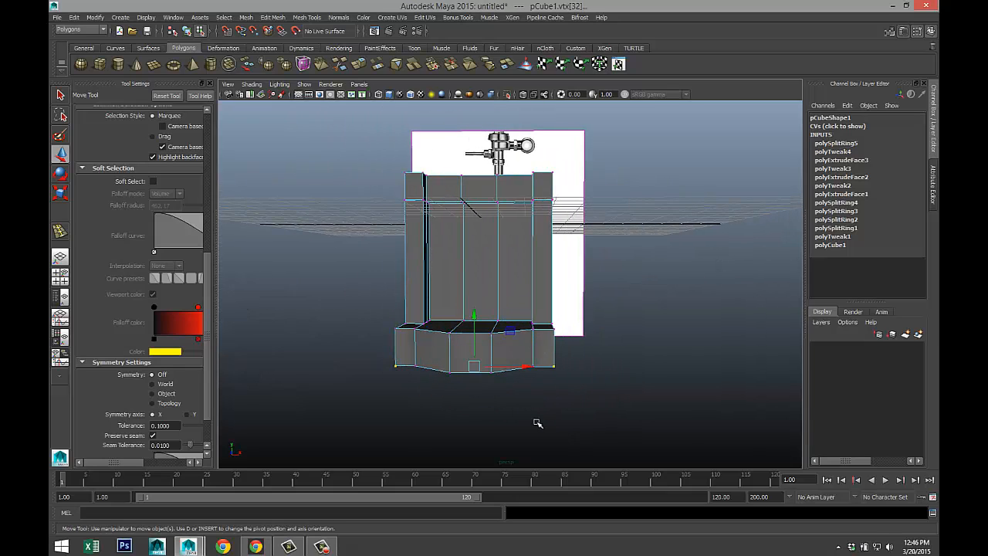
{"action": "key", "text": "r"}
{"action": "left_click_drag", "start_coordinate": [523, 368], "coordinate": [526, 369]}
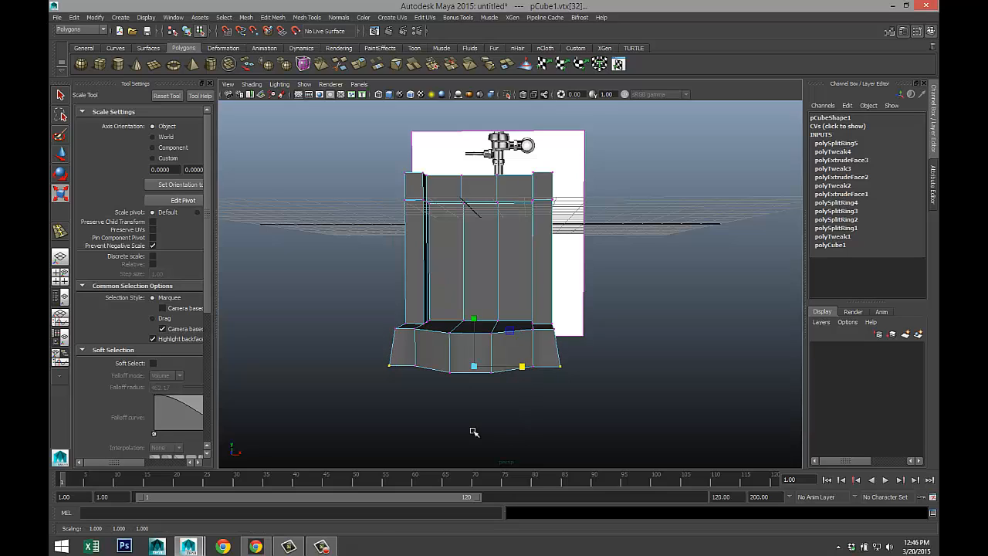
{"action": "mouse_move", "coordinate": [473, 431]}
{"action": "left_mouse_down", "text": "alt"}
{"action": "mouse_move", "coordinate": [450, 425]}
{"action": "mouse_move", "coordinate": [504, 430]}
{"action": "mouse_move", "coordinate": [501, 422]}
{"action": "mouse_move", "coordinate": [470, 434]}
{"action": "mouse_move", "coordinate": [500, 419]}
{"action": "mouse_move", "coordinate": [473, 432]}
{"action": "mouse_move", "coordinate": [474, 421]}
{"action": "left_mouse_up", "text": "alt"}
{"action": "left_click_drag", "start_coordinate": [460, 372], "coordinate": [562, 429]}
{"action": "left_click", "coordinate": [616, 430]}
{"action": "left_click_drag", "start_coordinate": [609, 399], "coordinate": [607, 409], "text": "alt"}
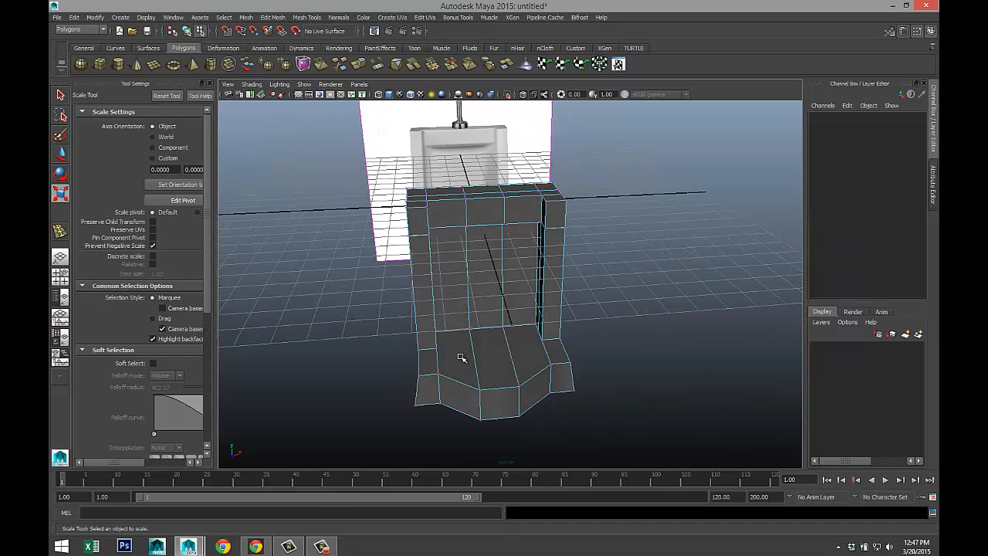
- Extrude the three top faces of the basin and scale them uniformly inward to about 0.83 to form a rim
{"action": "mouse_move", "coordinate": [461, 357]}
{"action": "right_mouse_down"}
{"action": "mouse_move", "coordinate": [455, 339]}
{"action": "mouse_move", "coordinate": [455, 363]}
{"action": "right_mouse_up"}
{"action": "left_click", "coordinate": [456, 355]}
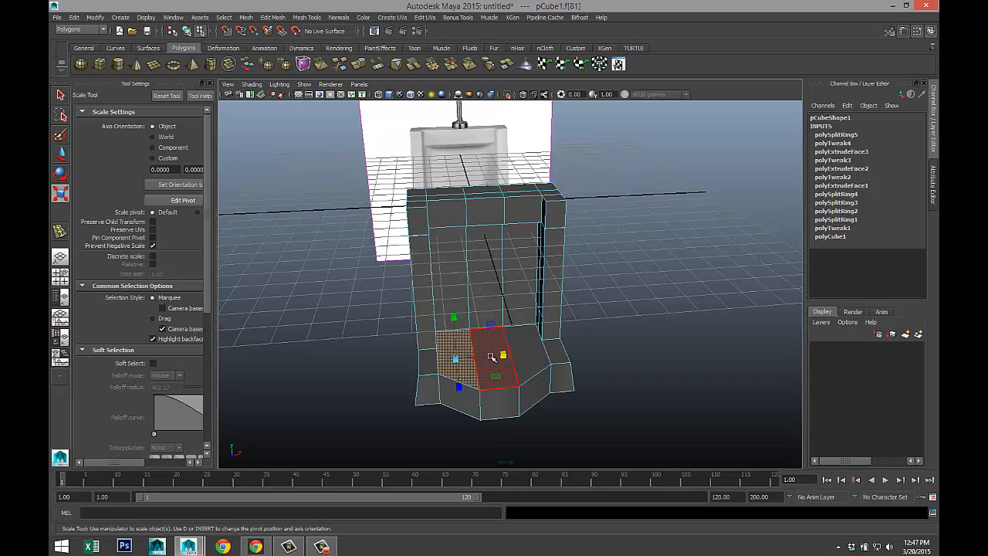
{"action": "left_click", "coordinate": [490, 356], "text": "shift"}
{"action": "left_click", "coordinate": [526, 341], "text": "shift"}
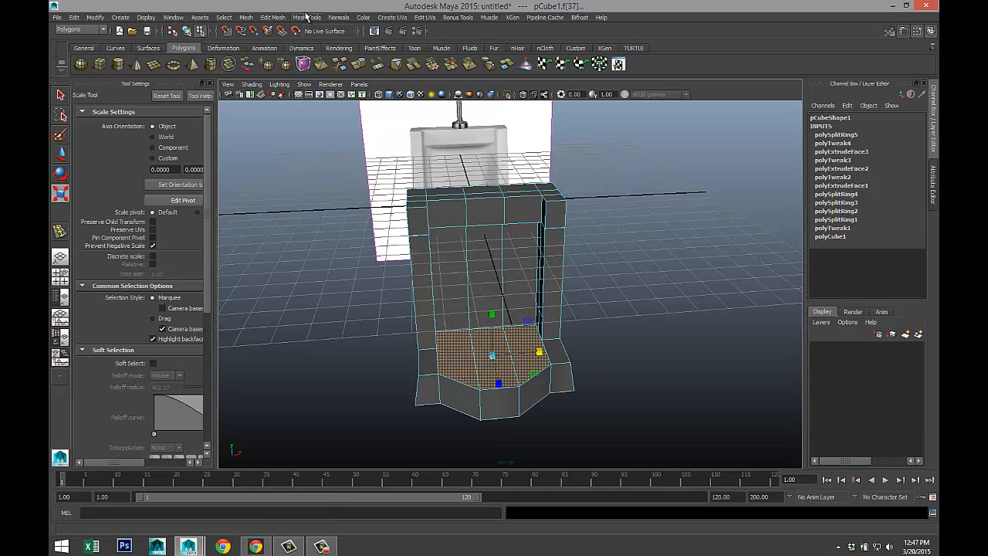
{"action": "left_click", "coordinate": [306, 17]}
{"action": "mouse_move", "coordinate": [272, 17]}
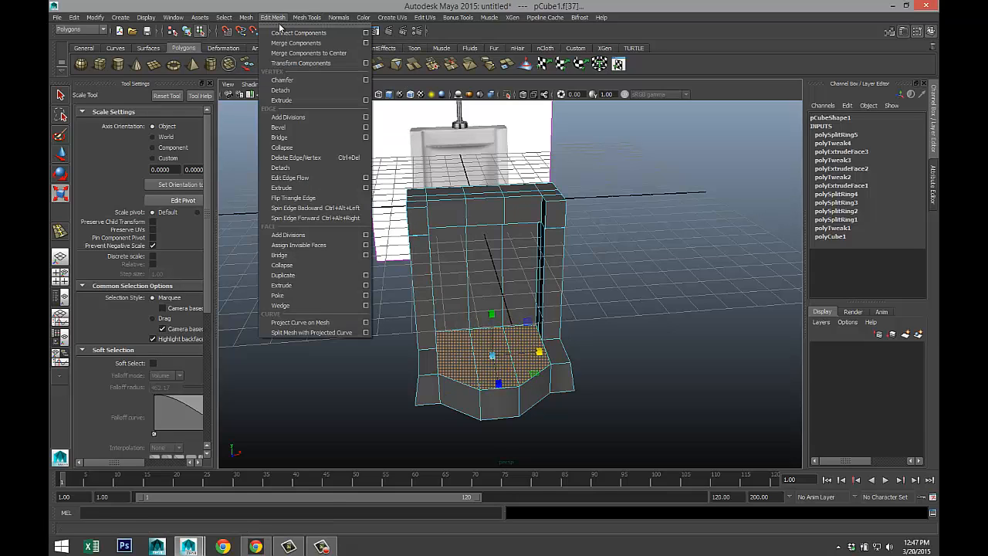
{"action": "left_click", "coordinate": [309, 284]}
{"action": "key", "text": "r"}
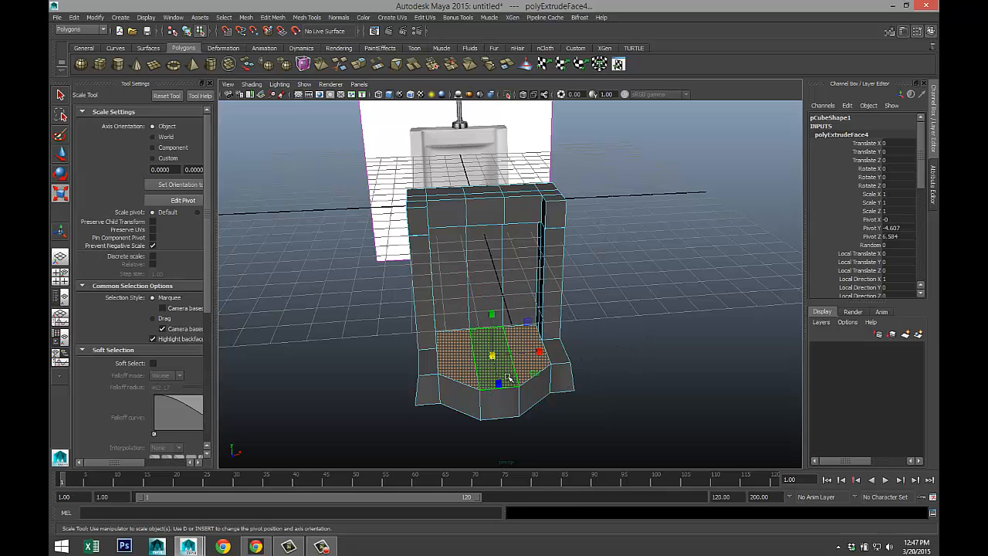
{"action": "left_click_drag", "start_coordinate": [493, 357], "coordinate": [484, 355]}
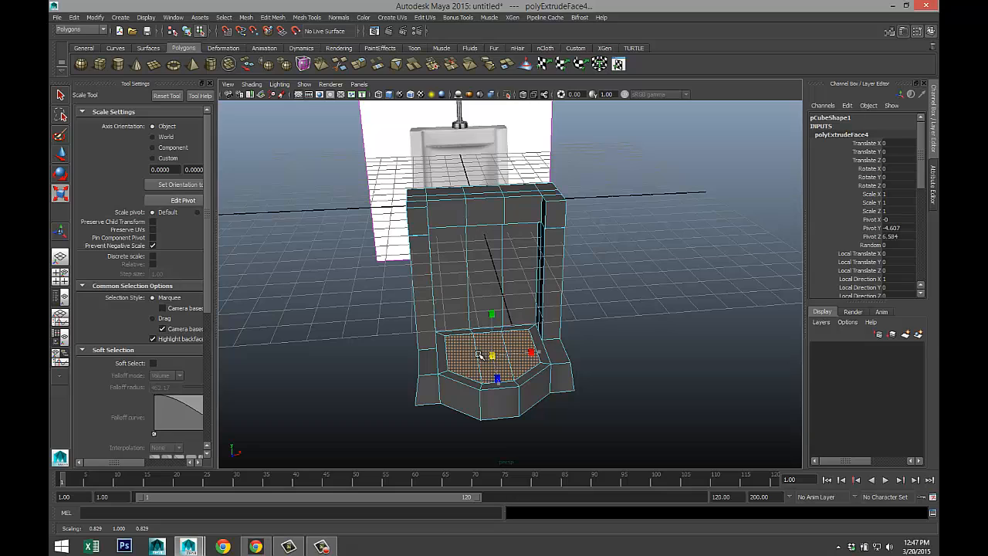
- Extrude the inset basin faces again and lower them to Y about -5.79 to hollow out the bowl
{"action": "key", "text": "ctrl+e"}
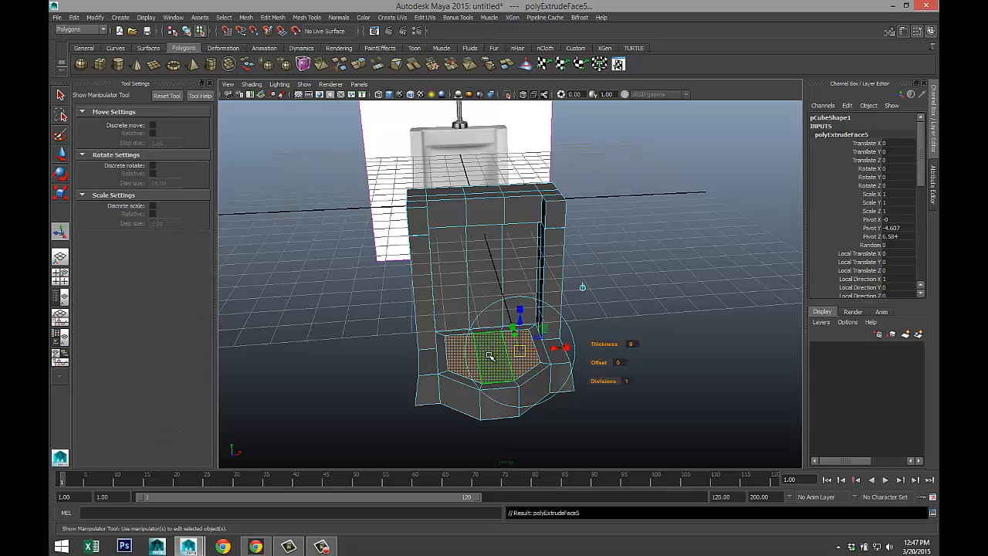
{"action": "key", "text": "w"}
{"action": "left_click_drag", "start_coordinate": [493, 312], "coordinate": [492, 315]}
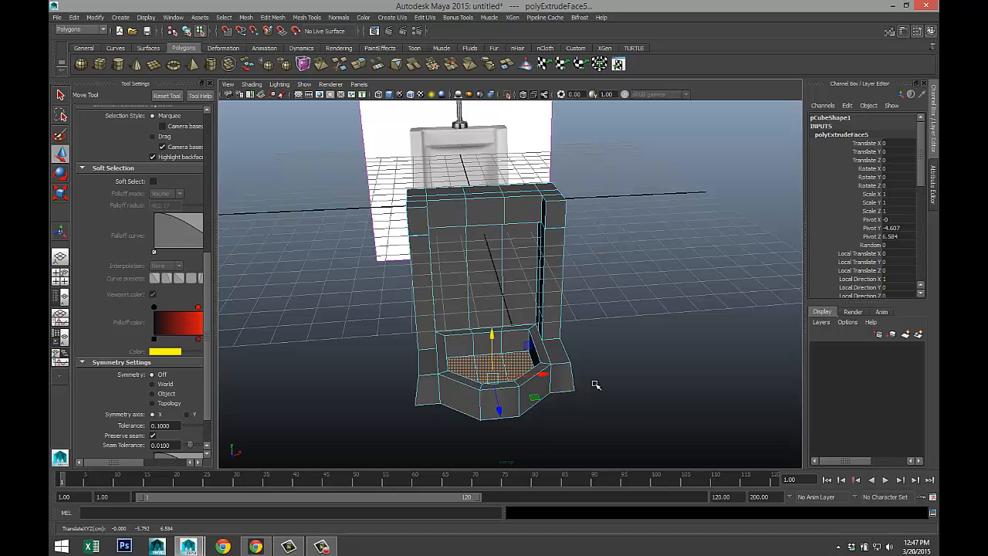
{"action": "left_click_drag", "start_coordinate": [596, 385], "coordinate": [628, 327], "text": "alt"}
{"action": "left_click", "coordinate": [626, 309]}
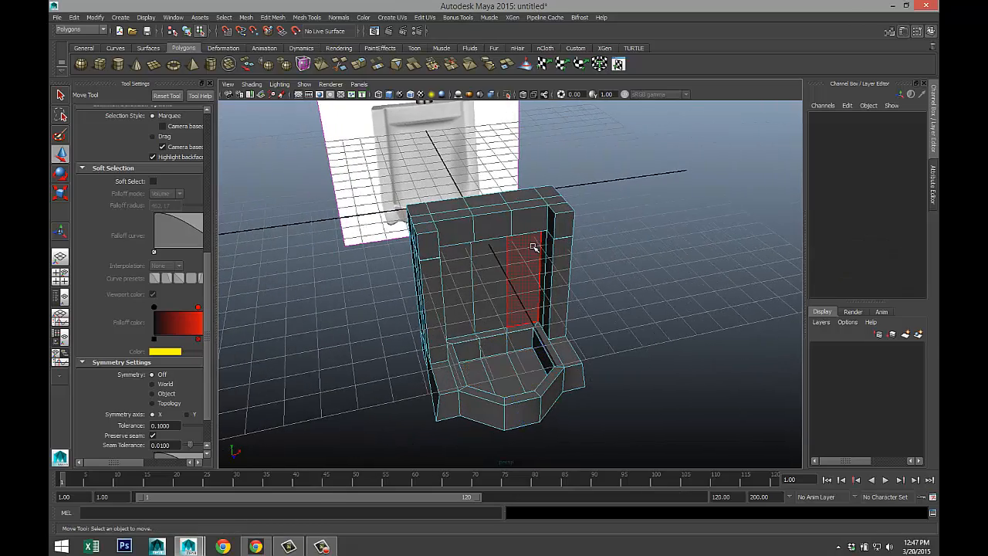
- Preview the whole urinal in smooth mesh display, examine its shape, and return to the unsmoothed polygon display
{"action": "right_click_drag", "start_coordinate": [532, 247], "coordinate": [555, 230]}
{"action": "left_click", "coordinate": [555, 231]}
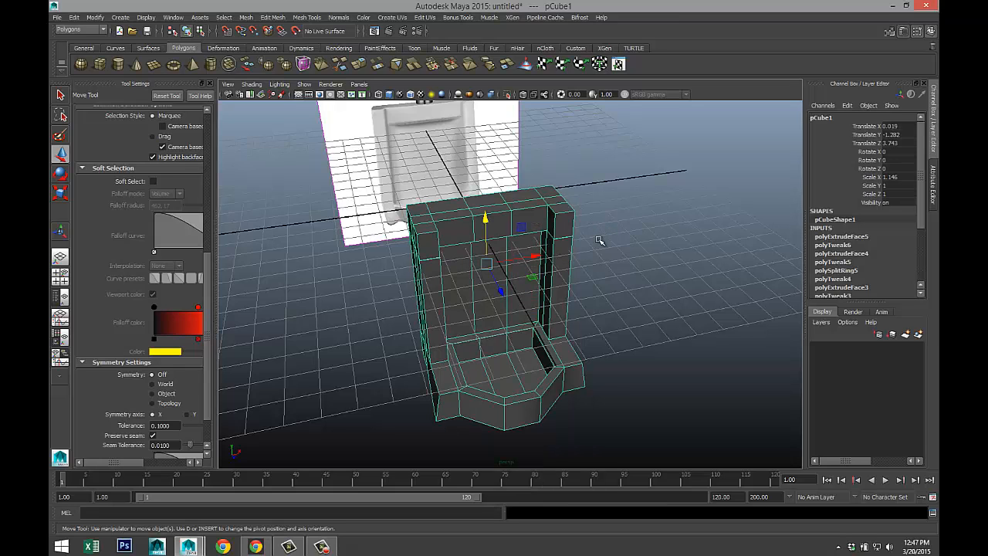
{"action": "key", "text": "3"}
{"action": "left_click", "coordinate": [638, 343]}
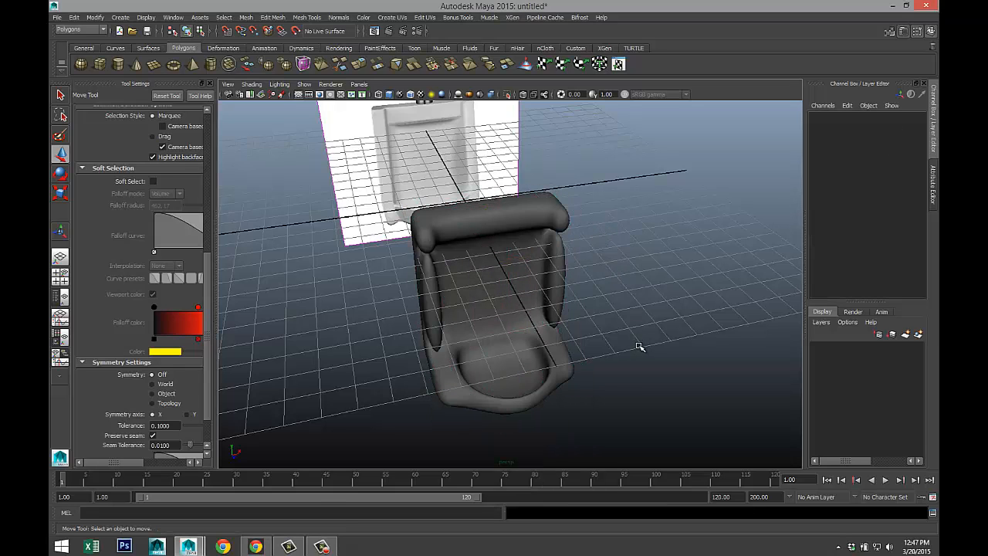
{"action": "mouse_move", "coordinate": [607, 349]}
{"action": "left_mouse_down", "text": "alt"}
{"action": "mouse_move", "coordinate": [622, 314]}
{"action": "mouse_move", "coordinate": [659, 322]}
{"action": "mouse_move", "coordinate": [611, 327]}
{"action": "mouse_move", "coordinate": [619, 337]}
{"action": "mouse_move", "coordinate": [622, 324]}
{"action": "mouse_move", "coordinate": [612, 331]}
{"action": "left_mouse_up", "text": "alt"}
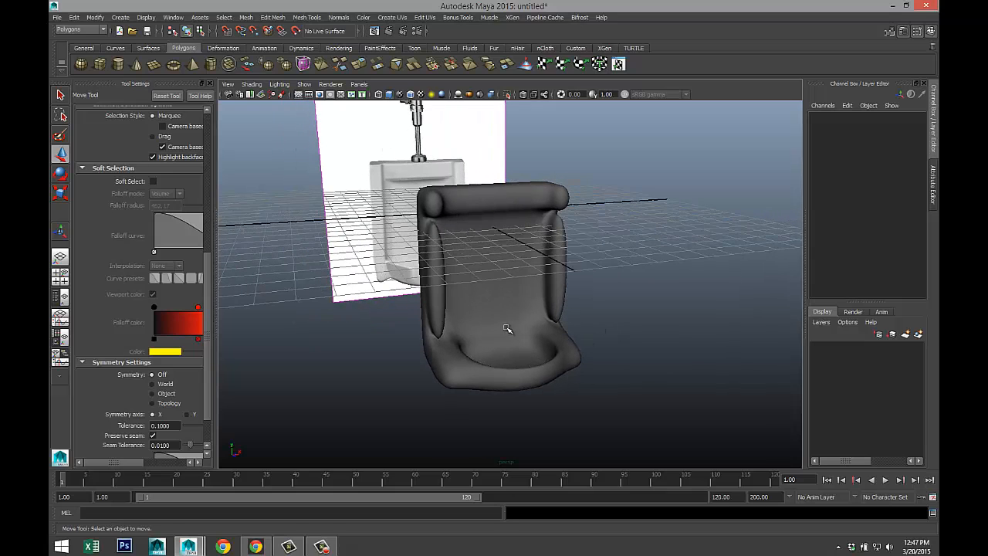
{"action": "left_click", "coordinate": [512, 303]}
{"action": "key", "text": "1"}
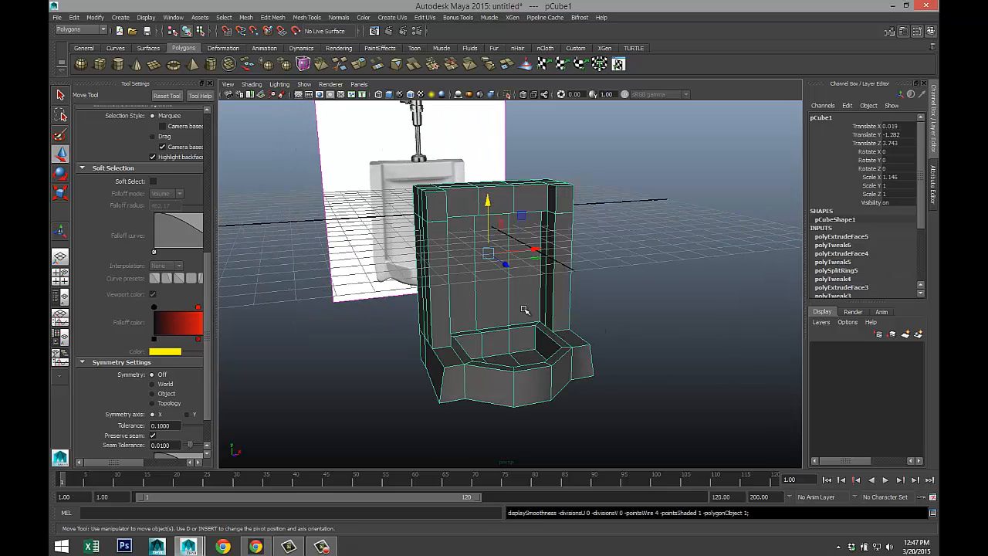
- Insert single edge loops close to the basin's upper rim with the Insert Edge Loop Tool set to equal distance from edge
{"action": "scroll", "coordinate": [576, 347], "scroll_direction": "up", "scroll_amount": 2}
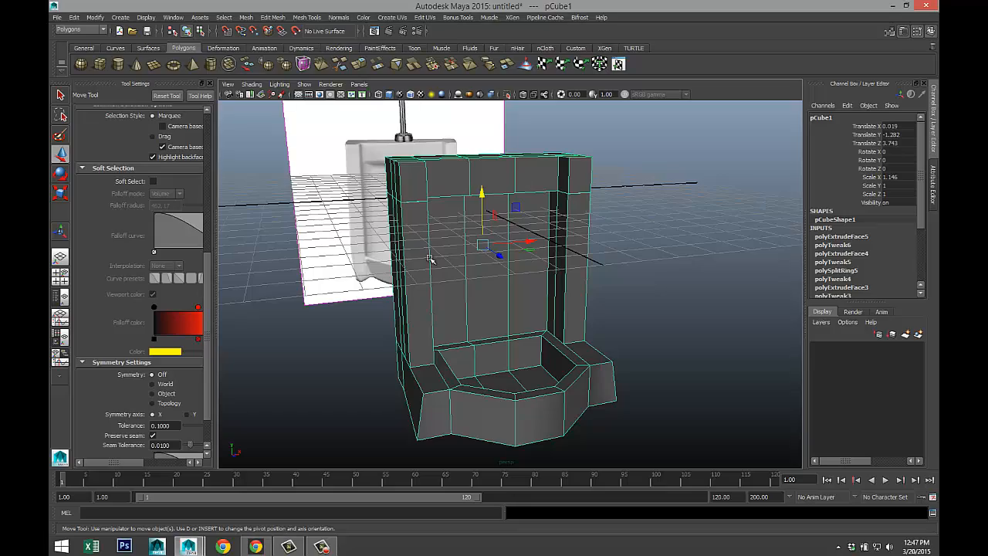
{"action": "mouse_move", "coordinate": [349, 249]}
{"action": "left_mouse_down", "text": "alt"}
{"action": "mouse_move", "coordinate": [419, 247]}
{"action": "mouse_move", "coordinate": [344, 262]}
{"action": "left_mouse_up", "text": "alt"}
{"action": "right_click_drag", "start_coordinate": [343, 262], "coordinate": [338, 283], "text": "alt"}
{"action": "left_click_drag", "start_coordinate": [342, 283], "coordinate": [329, 249], "text": "alt"}
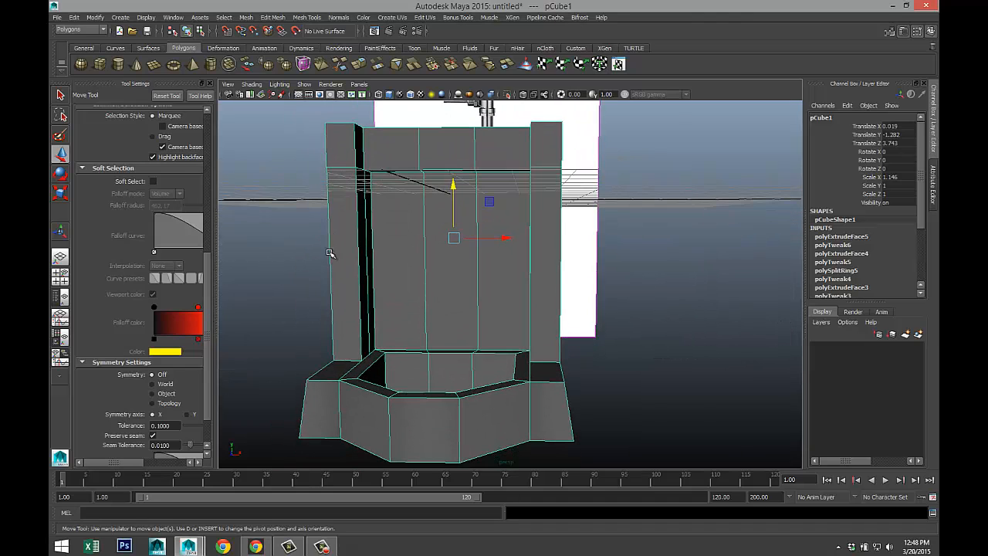
{"action": "left_click", "coordinate": [309, 19]}
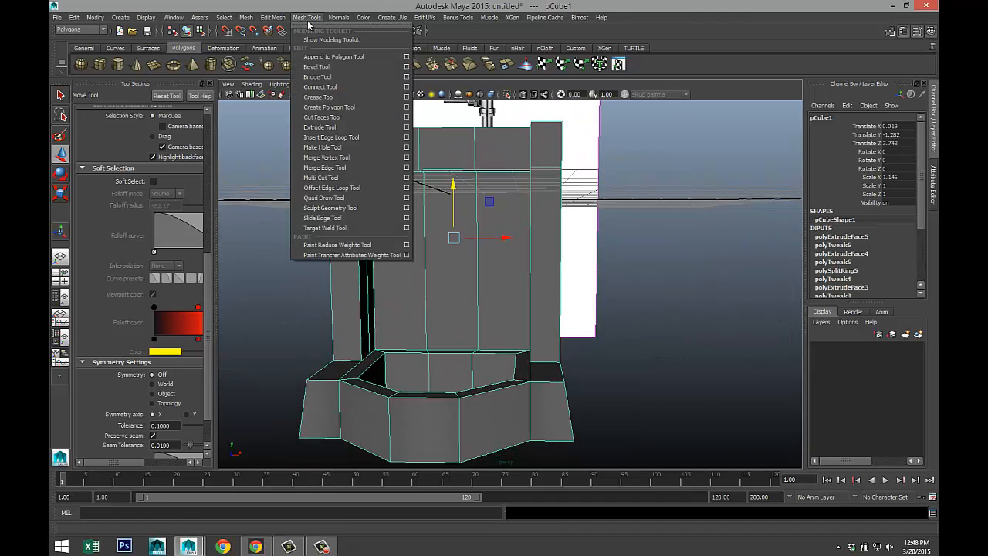
{"action": "left_click", "coordinate": [407, 137]}
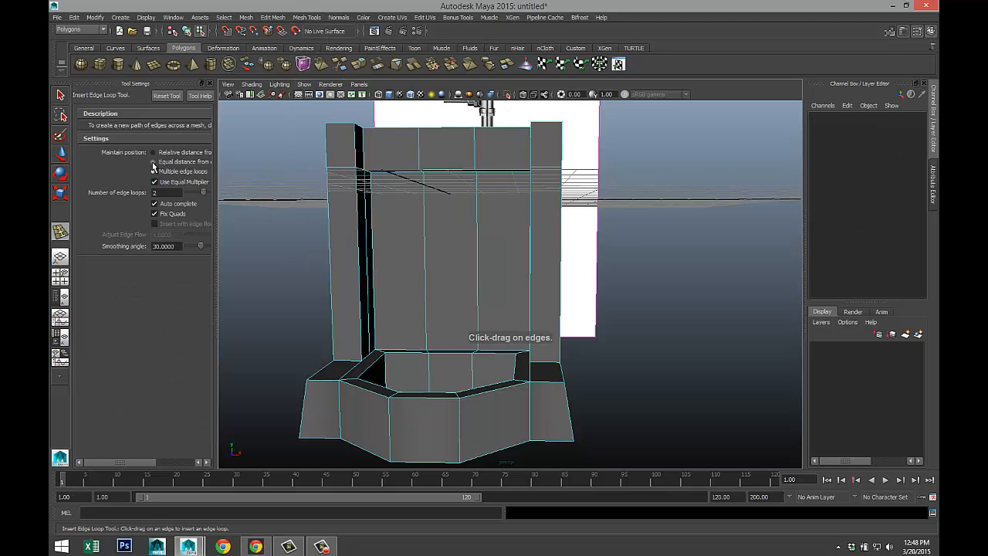
{"action": "left_click", "coordinate": [152, 162]}
{"action": "left_click_drag", "start_coordinate": [482, 367], "coordinate": [437, 309], "text": "alt"}
{"action": "left_click_drag", "start_coordinate": [436, 359], "coordinate": [436, 366]}
{"action": "middle_click_drag", "start_coordinate": [445, 353], "coordinate": [467, 440], "text": "alt"}
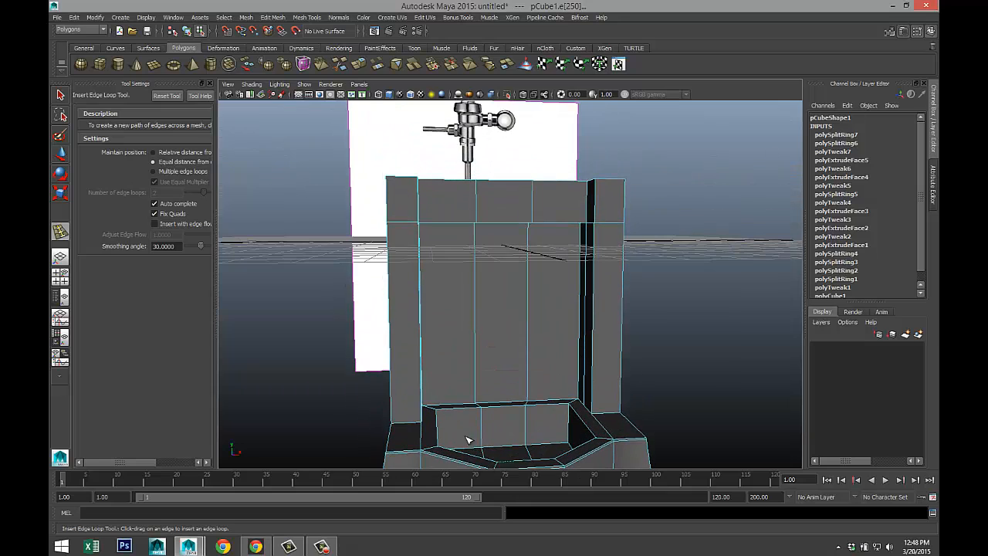
- Add supporting edge loops close to the borders of the side columns, upper ledge, back edge and front of the base
{"action": "left_click_drag", "start_coordinate": [395, 179], "coordinate": [420, 182]}
{"action": "left_click_drag", "start_coordinate": [604, 185], "coordinate": [627, 225]}
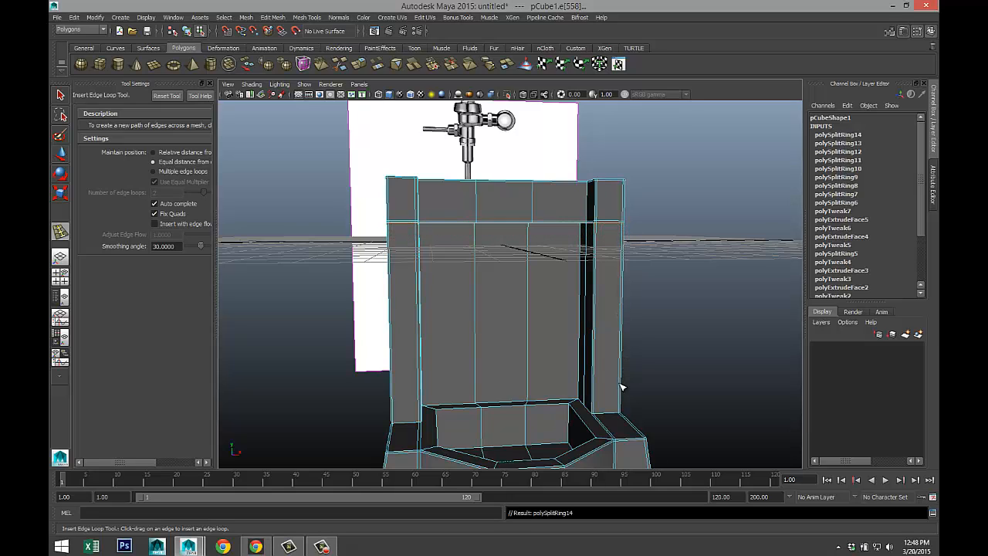
{"action": "left_click_drag", "start_coordinate": [622, 387], "coordinate": [555, 350]}
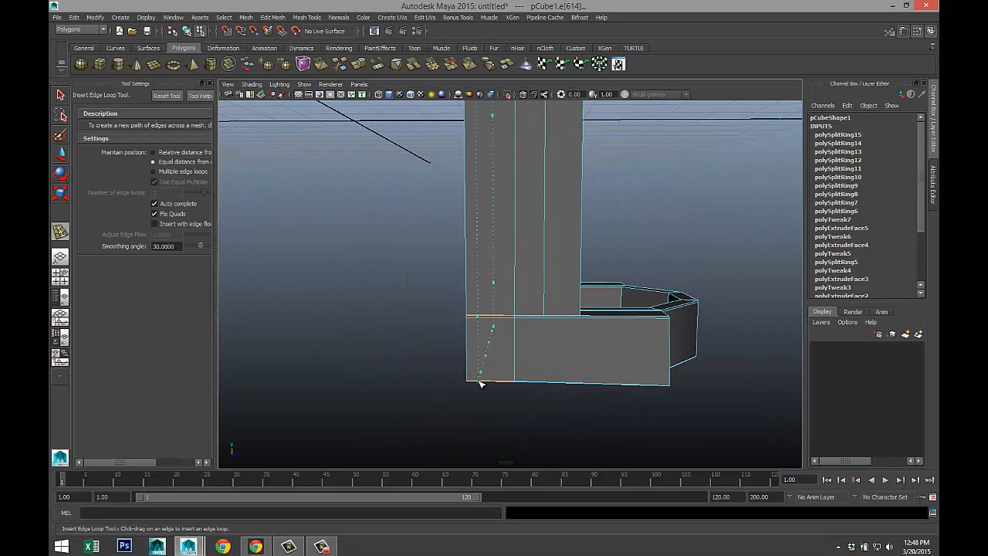
{"action": "left_click_drag", "start_coordinate": [470, 383], "coordinate": [470, 384]}
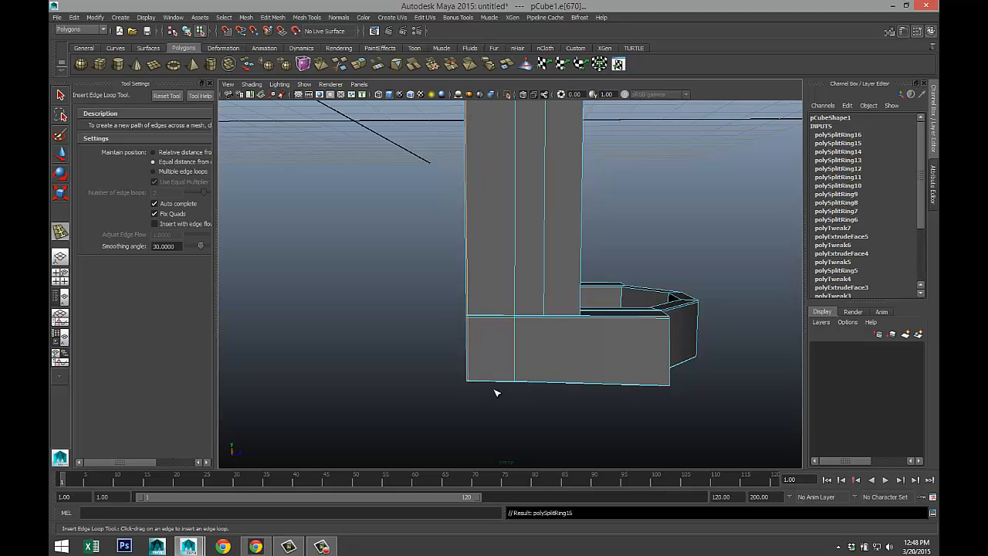
{"action": "left_click_drag", "start_coordinate": [665, 320], "coordinate": [668, 324]}
{"action": "left_click_drag", "start_coordinate": [719, 359], "coordinate": [581, 352], "text": "alt"}
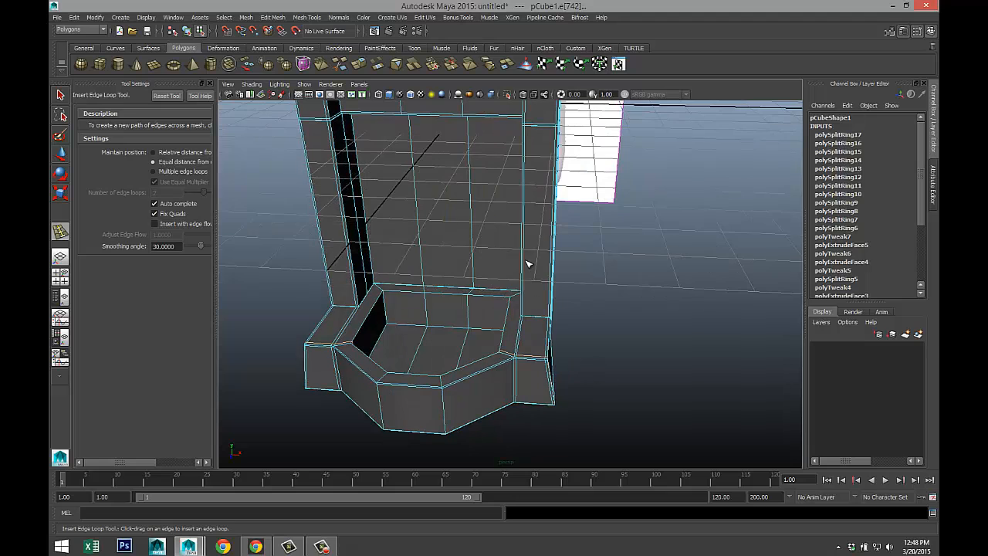
- Switch to object mode and display the urinal in smooth mesh preview to check the sharpened edges
{"action": "right_click_drag", "start_coordinate": [527, 264], "coordinate": [560, 247]}
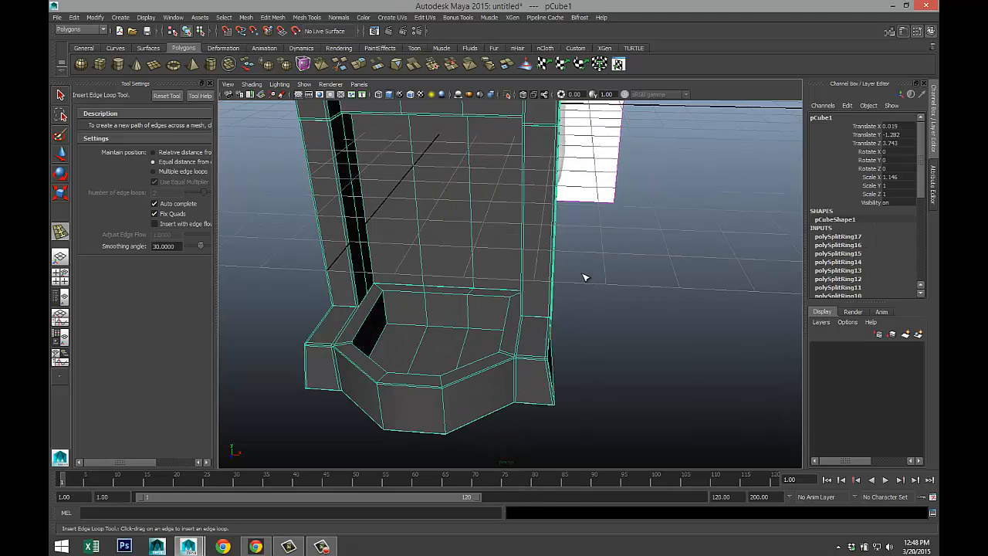
{"action": "key", "text": "3"}
{"action": "left_click_drag", "start_coordinate": [593, 276], "coordinate": [532, 275], "text": "alt"}
{"action": "left_click_drag", "start_coordinate": [493, 242], "coordinate": [427, 307], "text": "alt"}
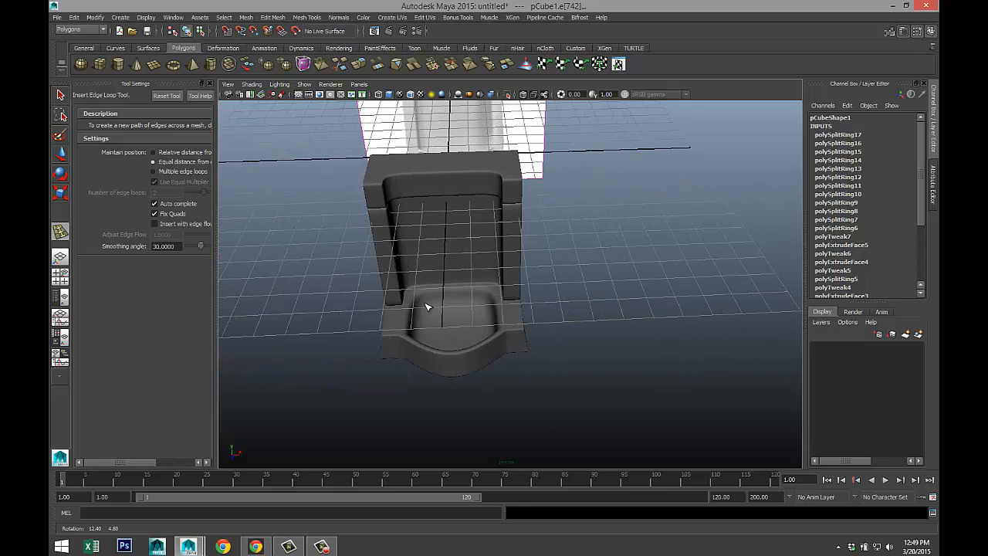
{"action": "left_click", "coordinate": [462, 358]}
{"action": "middle_click_drag", "start_coordinate": [512, 354], "coordinate": [537, 338], "text": "alt"}
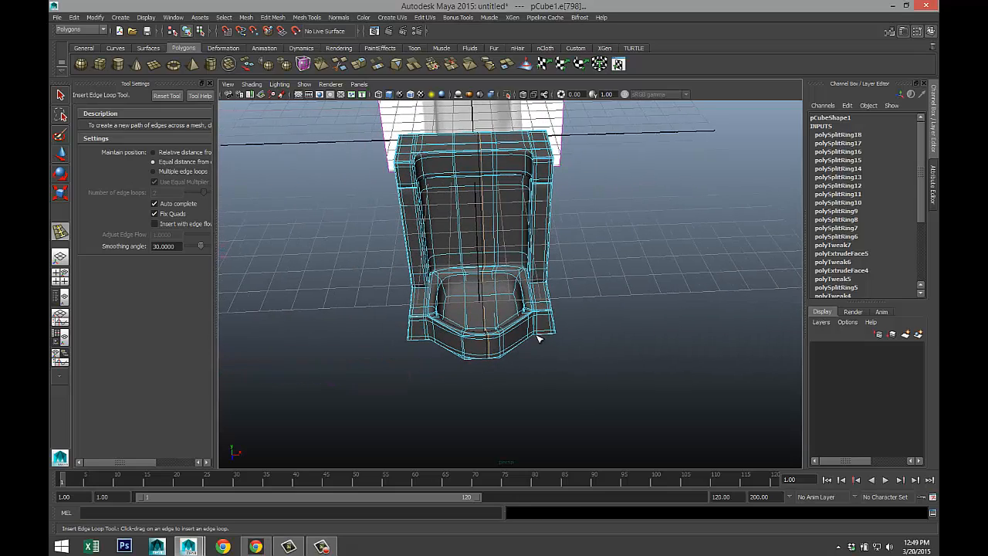
{"action": "key", "text": "ctrl+z"}
- Select the middle vertices of the basin's front lip and move them to Y about -5.78 and Z about 9.01
{"action": "key", "text": "q"}
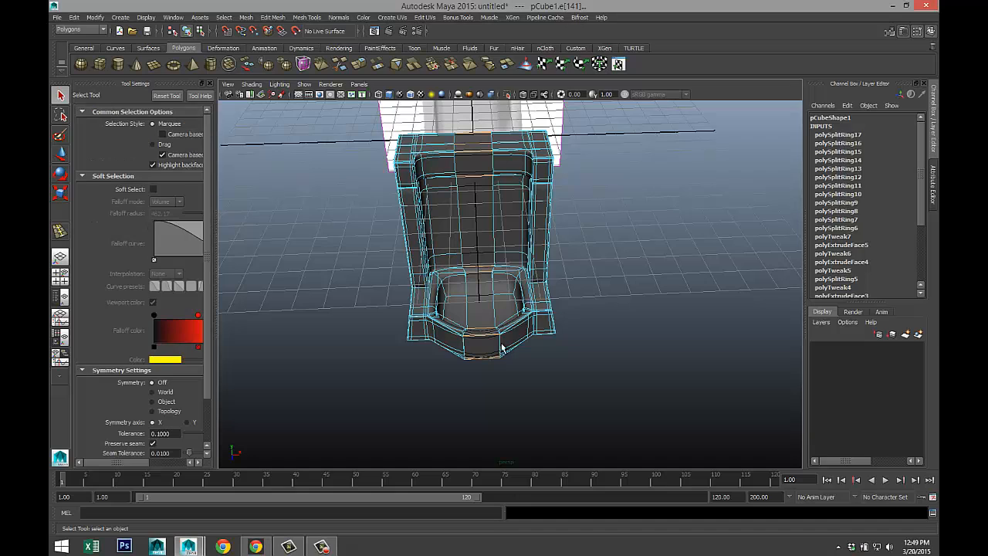
{"action": "right_click", "coordinate": [491, 337]}
{"action": "left_click", "coordinate": [461, 297]}
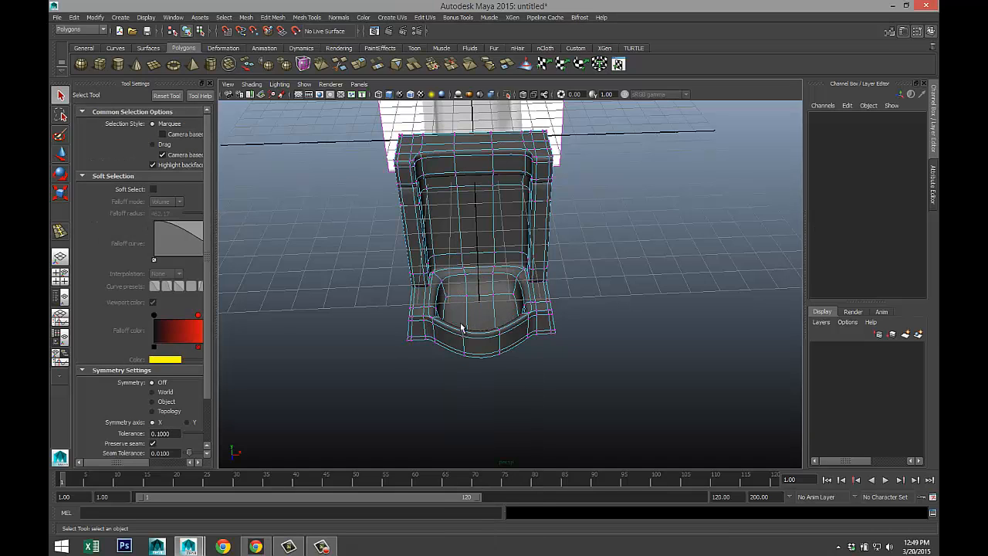
{"action": "left_click_drag", "start_coordinate": [510, 378], "coordinate": [518, 413]}
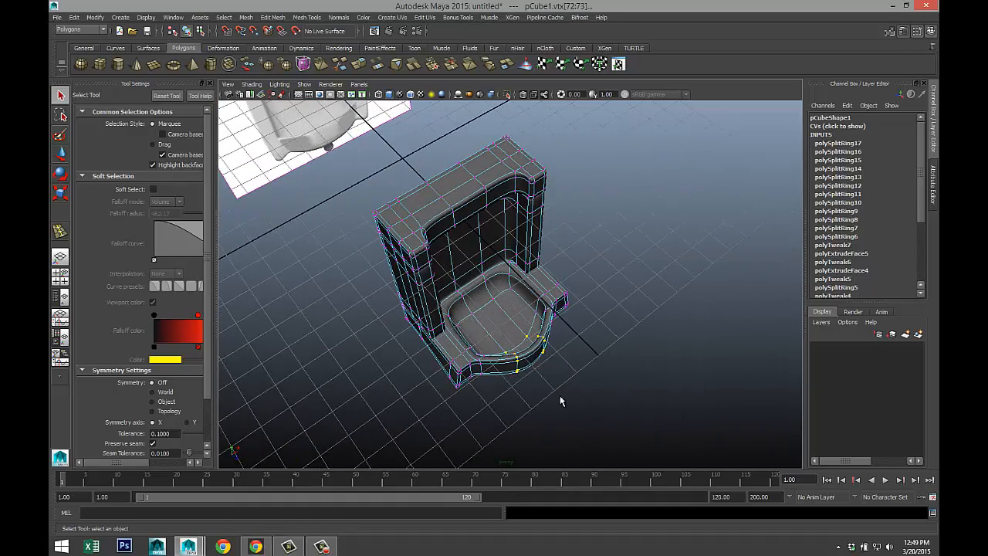
{"action": "key", "text": "w"}
{"action": "left_click_drag", "start_coordinate": [558, 385], "coordinate": [604, 347]}
{"action": "left_click_drag", "start_coordinate": [522, 282], "coordinate": [524, 291]}
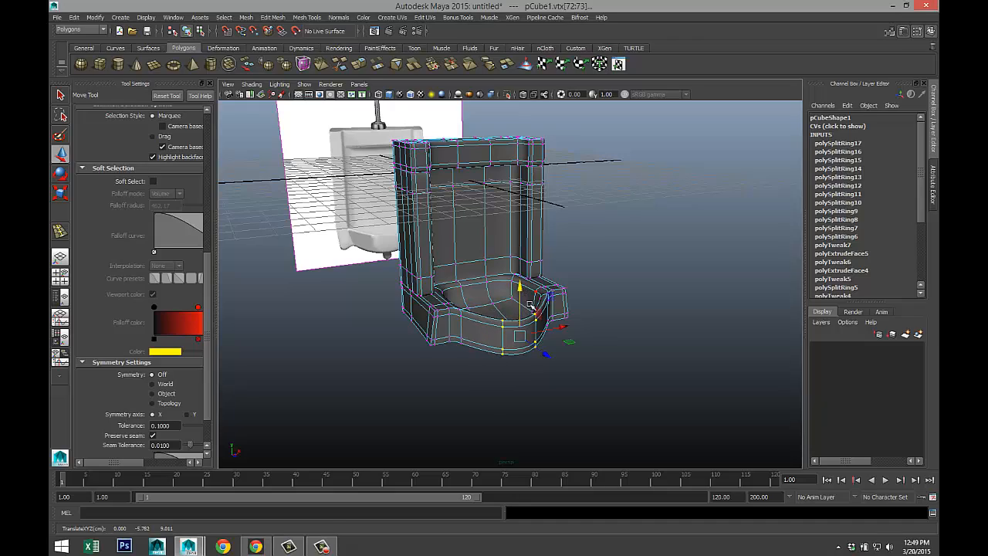
{"action": "left_click", "coordinate": [621, 359]}
{"action": "left_click_drag", "start_coordinate": [639, 348], "coordinate": [563, 401], "text": "alt"}
- Return the urinal to object mode and deselect it to examine the smoothed front up close
{"action": "right_click", "coordinate": [507, 277]}
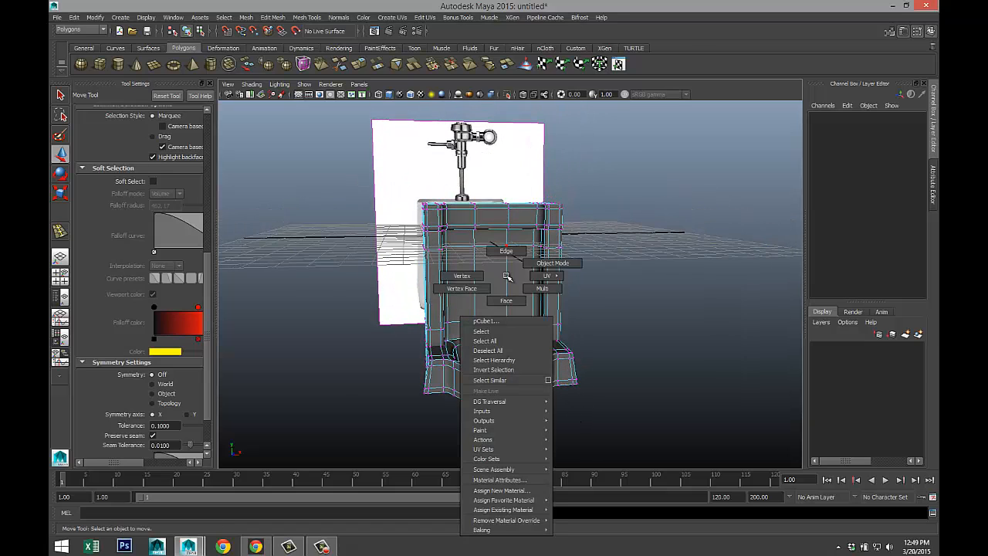
{"action": "left_click", "coordinate": [546, 262]}
{"action": "left_click", "coordinate": [552, 286]}
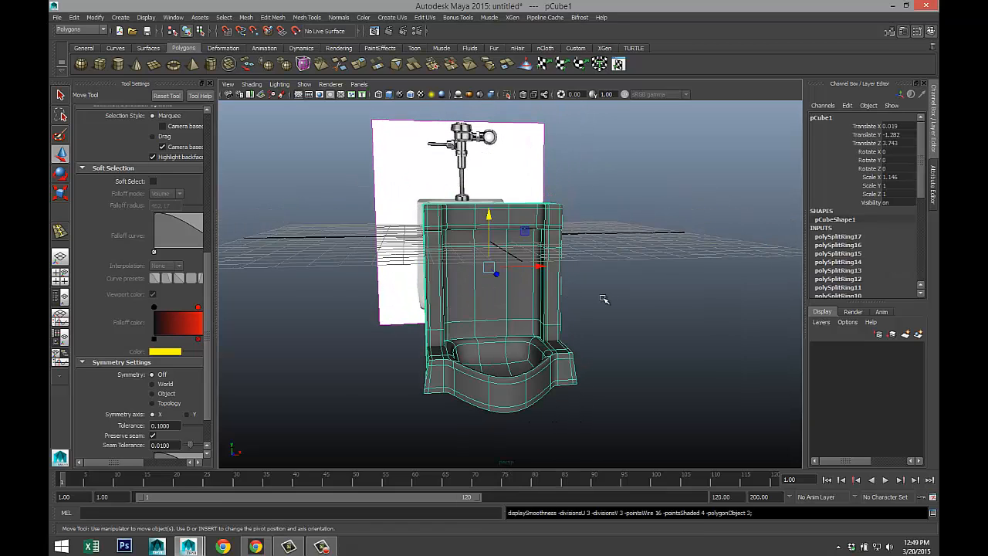
{"action": "left_click", "coordinate": [628, 291]}
{"action": "scroll", "coordinate": [626, 307], "scroll_direction": "up", "scroll_amount": 2}
{"action": "scroll", "coordinate": [625, 307], "scroll_direction": "up", "scroll_amount": 1}
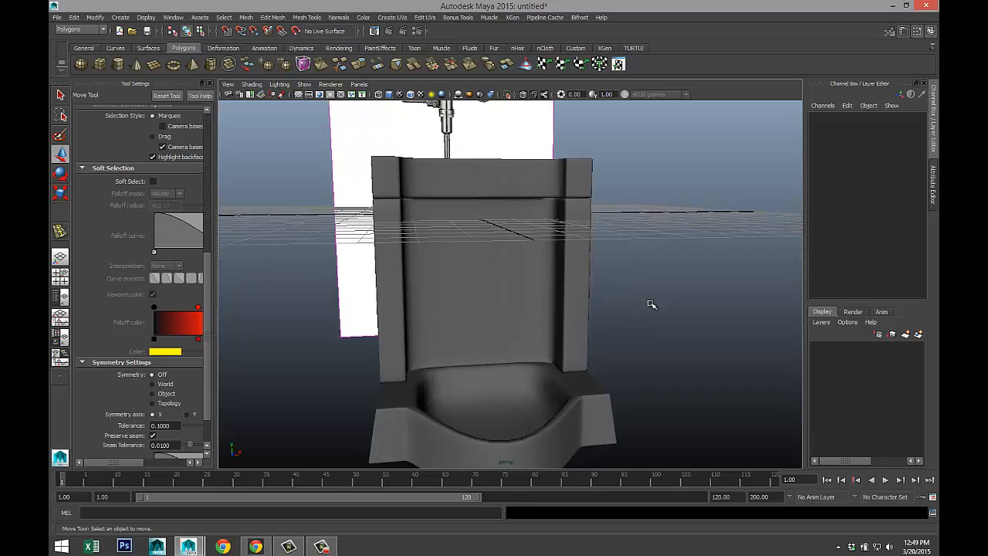
- Create a polygon pipe about 10.57 in radius and 11.42 high for the fitting under the urinal
{"action": "left_click_drag", "start_coordinate": [649, 302], "coordinate": [689, 297], "text": "alt"}
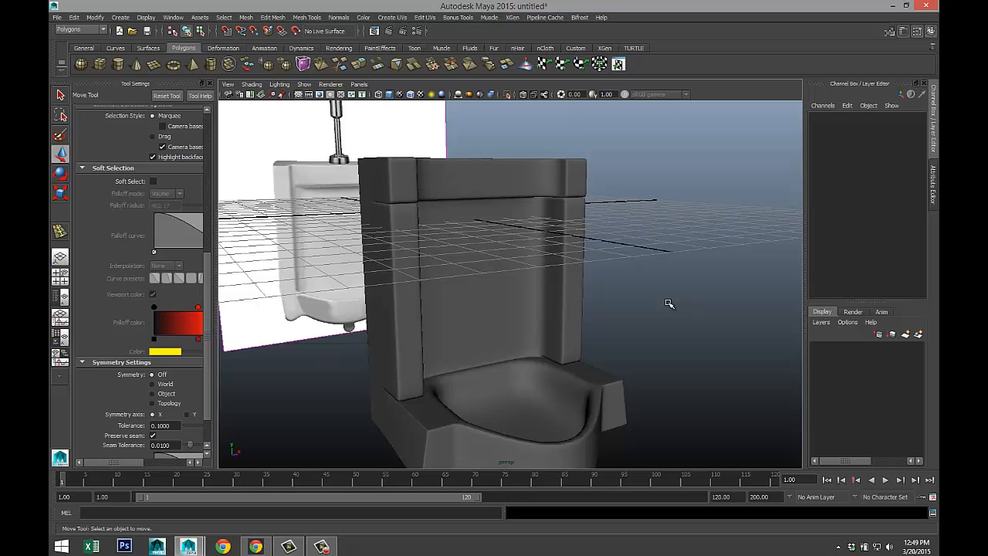
{"action": "right_click_drag", "start_coordinate": [668, 304], "coordinate": [586, 337], "text": "alt"}
{"action": "left_click_drag", "start_coordinate": [595, 340], "coordinate": [569, 229], "text": "alt"}
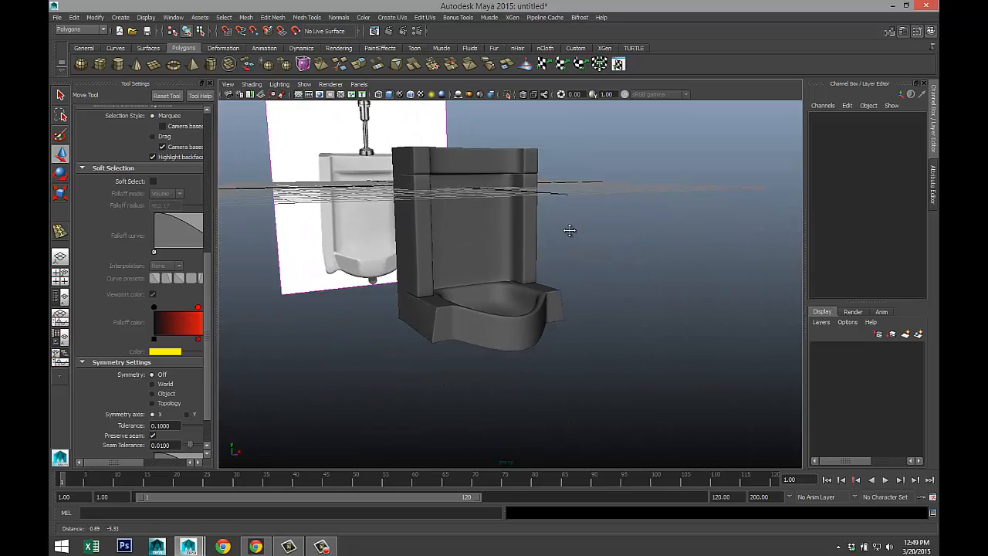
{"action": "scroll", "coordinate": [582, 332], "scroll_direction": "up", "scroll_amount": 3}
{"action": "left_click_drag", "start_coordinate": [478, 363], "coordinate": [477, 322], "text": "alt"}
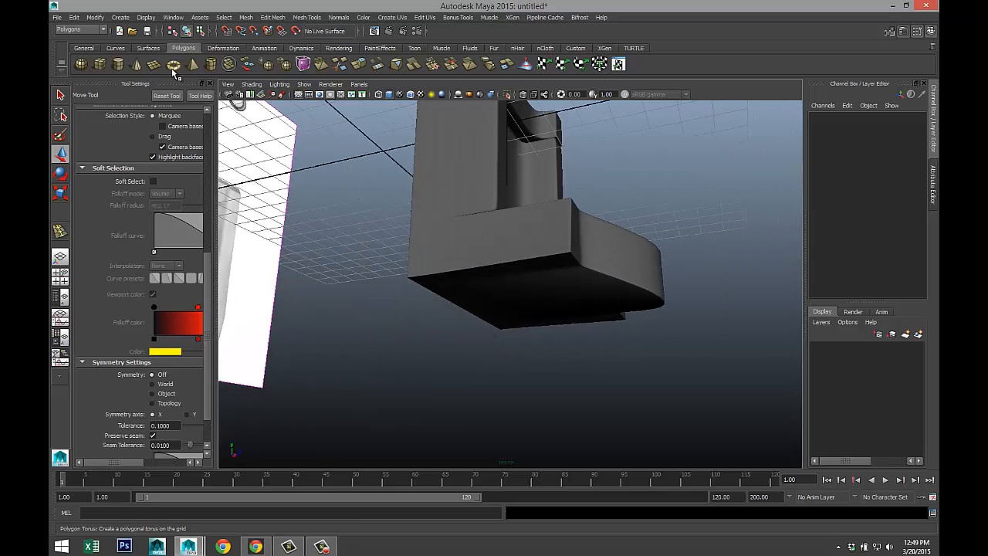
{"action": "left_click", "coordinate": [212, 66]}
{"action": "left_click_drag", "start_coordinate": [463, 403], "coordinate": [494, 382]}
{"action": "left_click_drag", "start_coordinate": [548, 410], "coordinate": [561, 351], "text": "alt"}
{"action": "scroll", "coordinate": [562, 352], "scroll_direction": "down", "scroll_amount": 3}
{"action": "left_click_drag", "start_coordinate": [624, 311], "coordinate": [556, 345], "text": "alt"}
{"action": "key", "text": "a"}
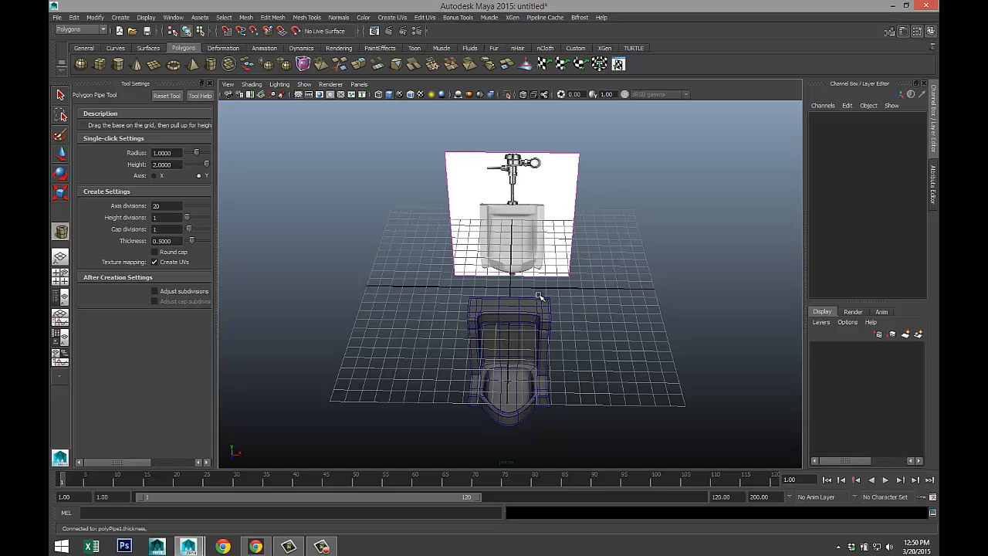
- Select the pipe in object mode and move it below the urinal to X about 0.26 and Y about -63.35
{"action": "scroll", "coordinate": [592, 340], "scroll_direction": "down", "scroll_amount": 5}
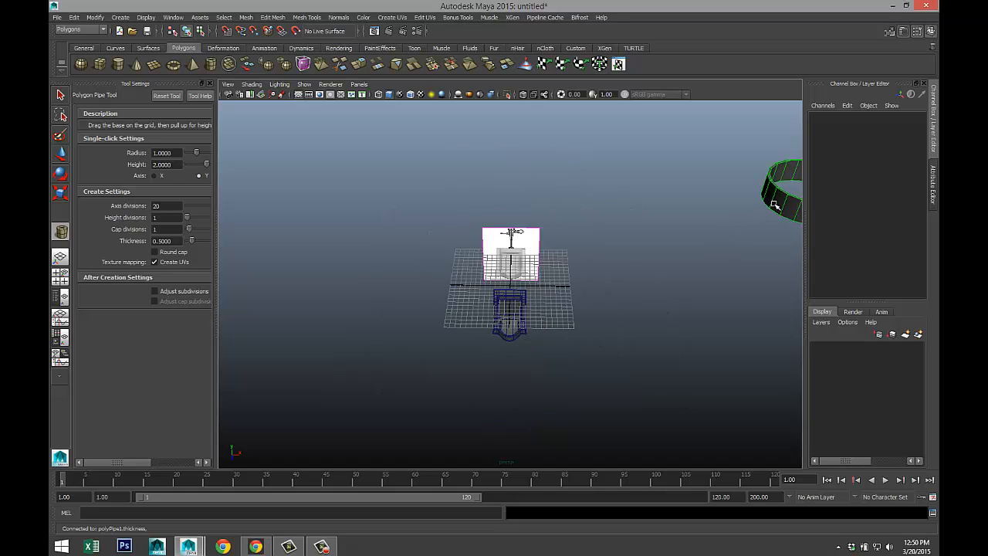
{"action": "key", "text": "w"}
{"action": "left_click", "coordinate": [728, 234]}
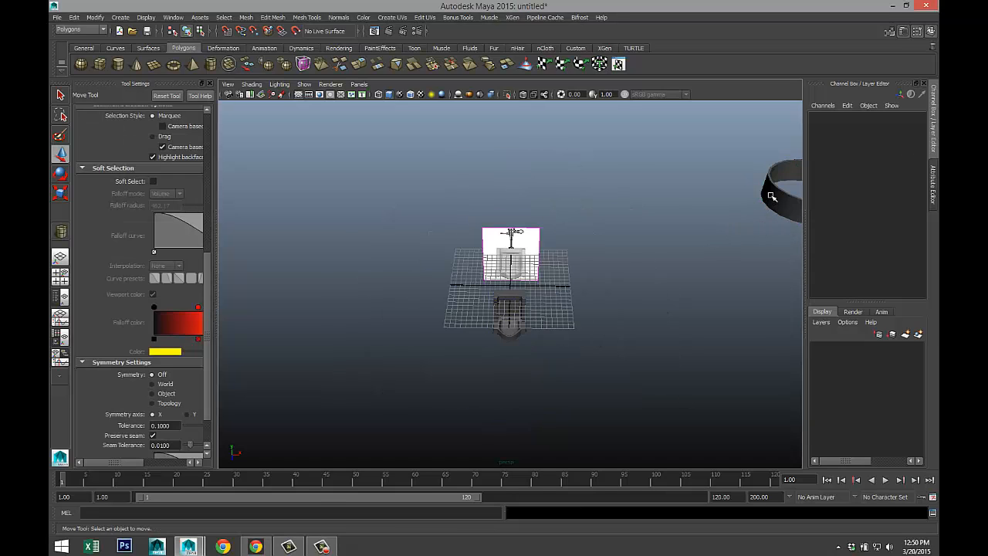
{"action": "right_click_drag", "start_coordinate": [771, 196], "coordinate": [789, 183]}
{"action": "left_click", "coordinate": [780, 196]}
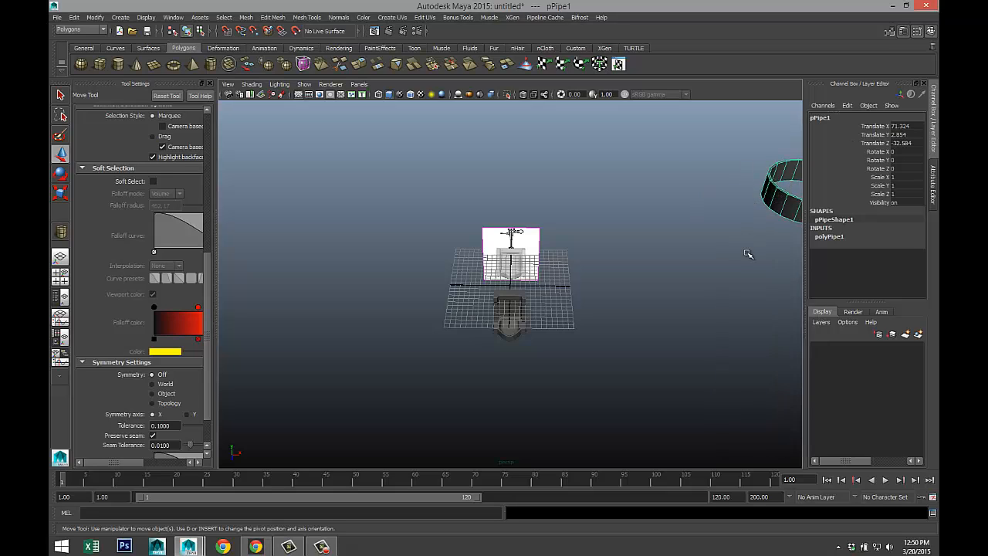
{"action": "scroll", "coordinate": [694, 255], "scroll_direction": "down", "scroll_amount": 3}
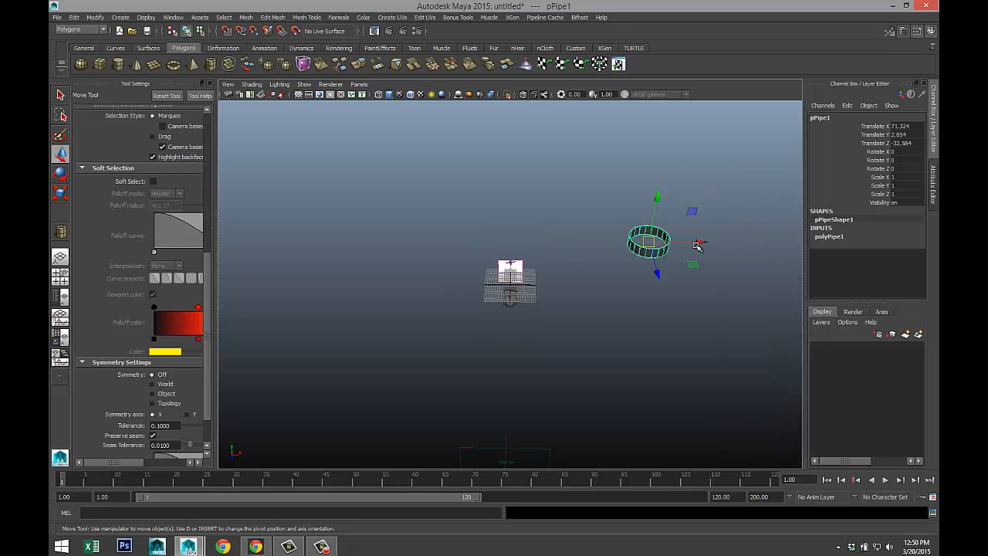
{"action": "left_click_drag", "start_coordinate": [692, 247], "coordinate": [560, 246]}
{"action": "left_click_drag", "start_coordinate": [511, 228], "coordinate": [509, 315]}
{"action": "key", "text": "f"}
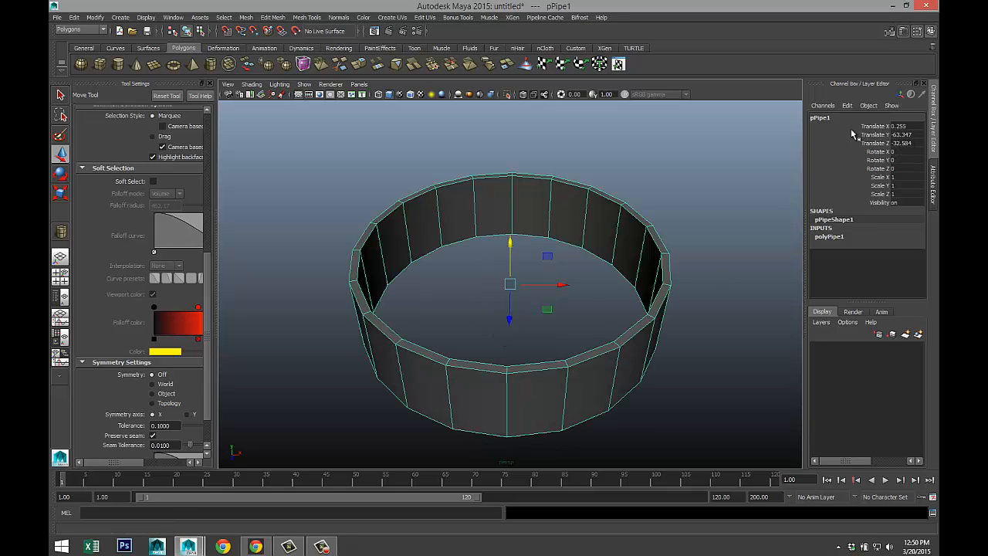
- Set the pipe's wall thickness to 1.5 in its creation attributes
{"action": "key", "text": "ctrl+a"}
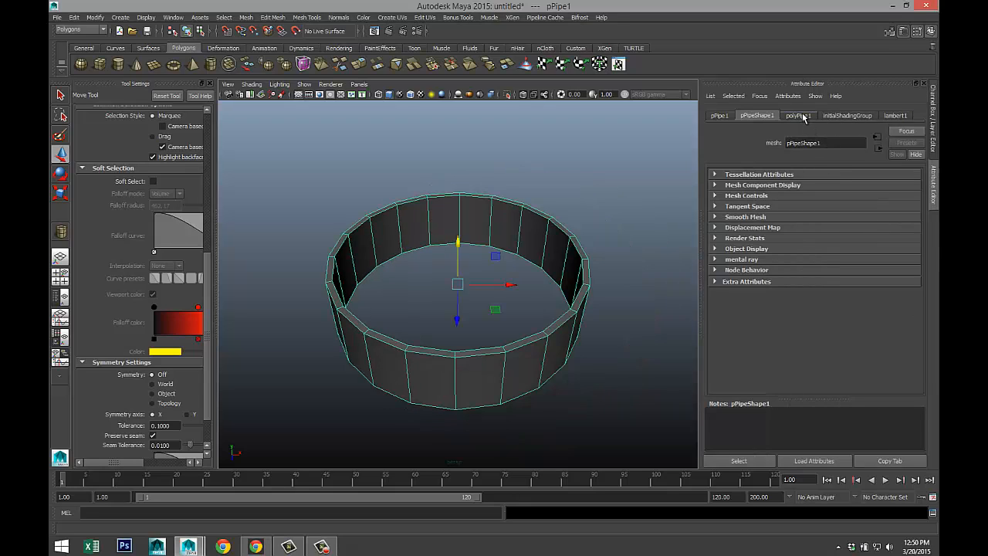
{"action": "left_click", "coordinate": [799, 116]}
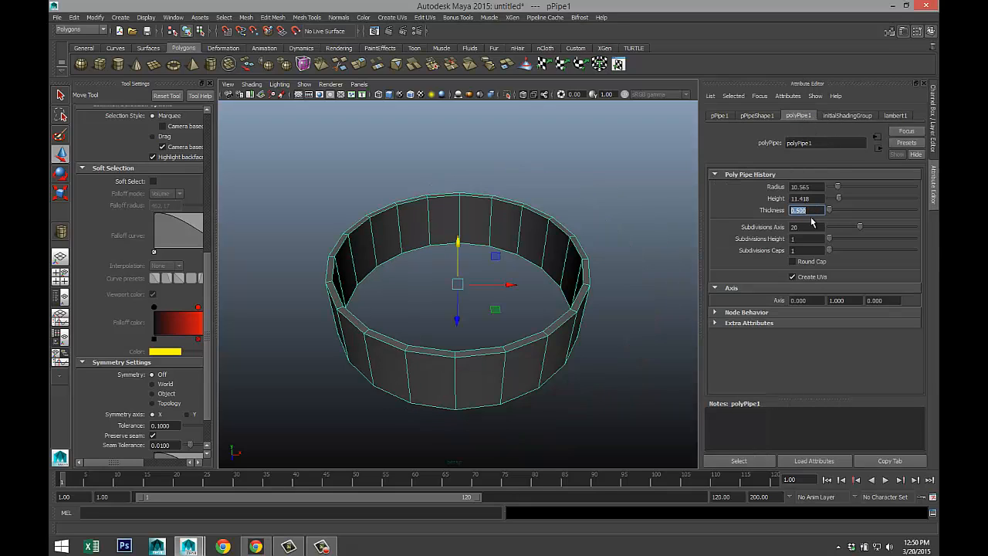
{"action": "type", "text": "1"}
{"action": "key", "text": "Return"}
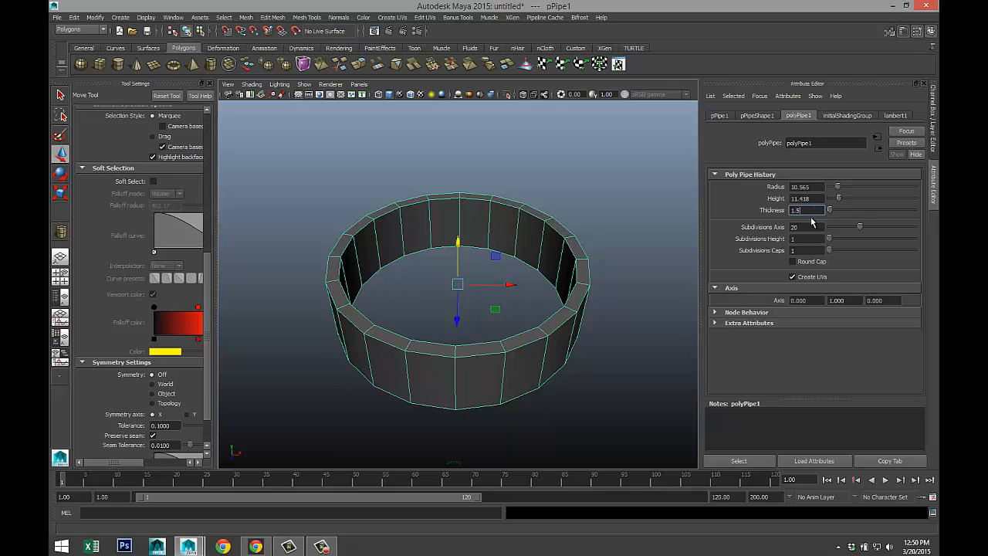
{"action": "type", "text": "1.5"}
{"action": "key", "text": "Return"}
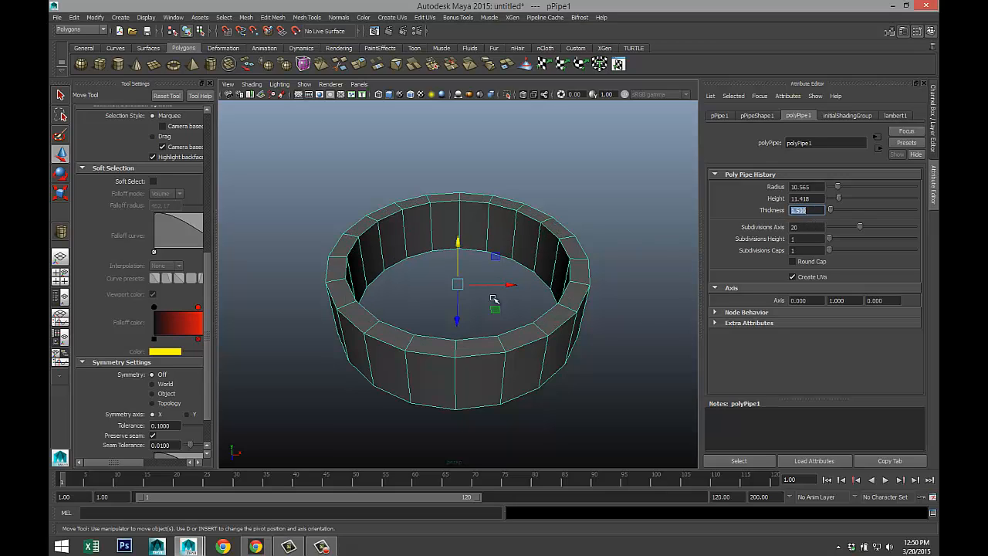
- Select every other face around the pipe's outer wall
{"action": "left_click_drag", "start_coordinate": [459, 371], "coordinate": [407, 343], "text": "alt"}
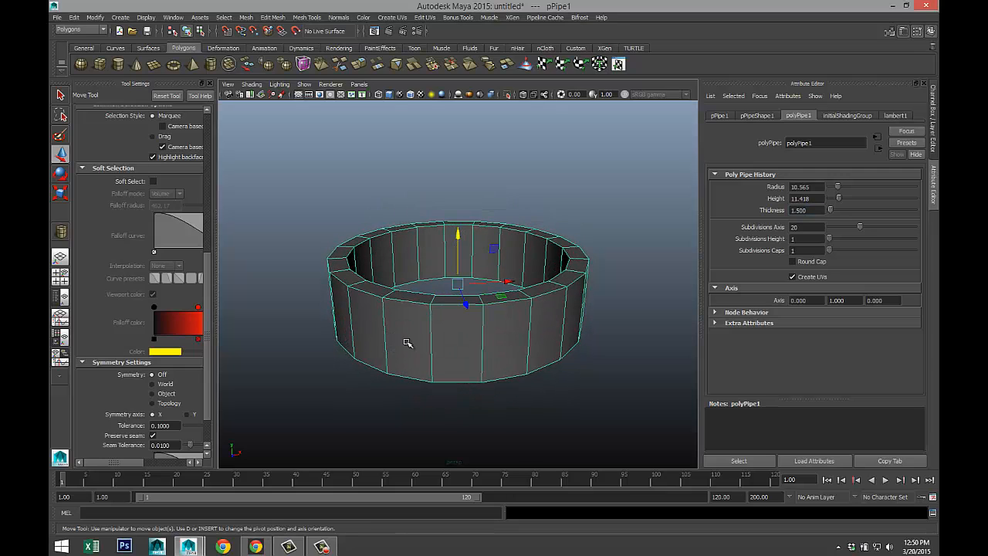
{"action": "right_click", "coordinate": [408, 342]}
{"action": "left_click", "coordinate": [409, 320]}
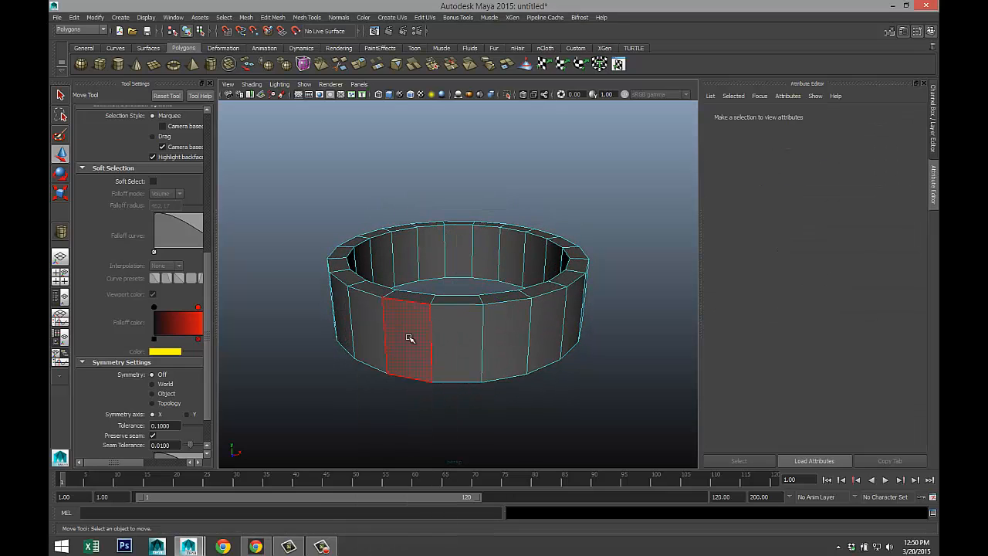
{"action": "left_click", "coordinate": [408, 342]}
{"action": "left_click", "coordinate": [510, 343], "text": "shift"}
{"action": "left_click", "coordinate": [574, 328], "text": "shift"}
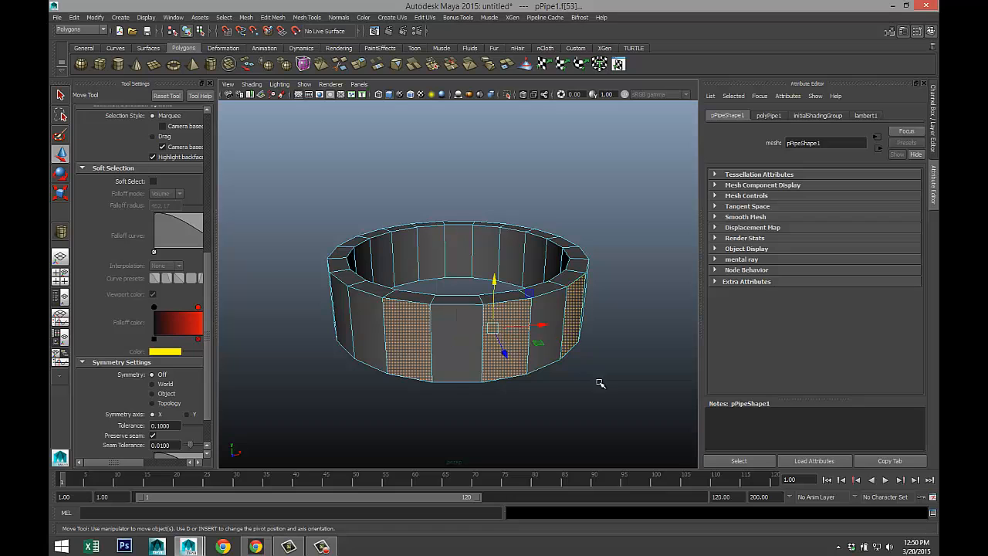
{"action": "left_click_drag", "start_coordinate": [598, 381], "coordinate": [473, 388], "text": "alt"}
{"action": "left_click", "coordinate": [455, 368], "text": "shift"}
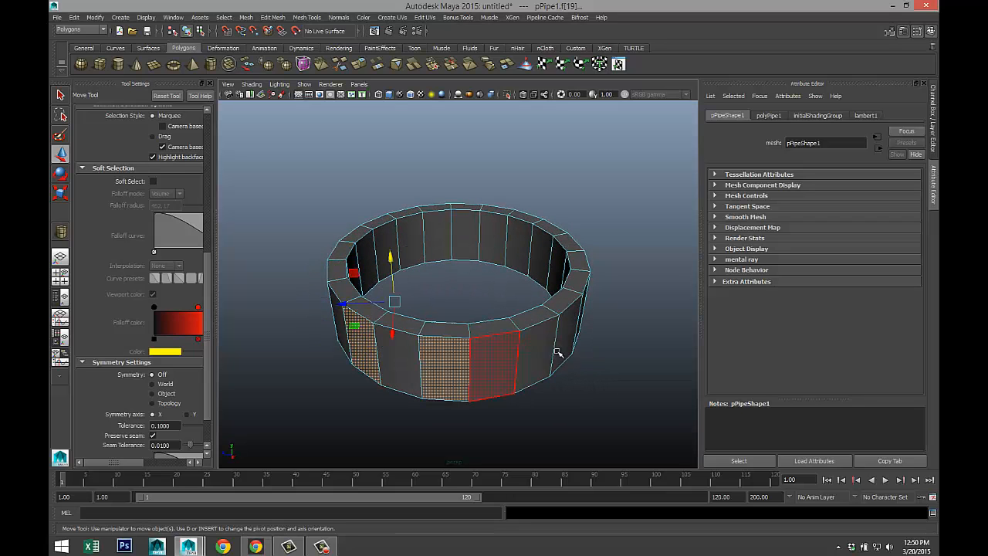
{"action": "left_click", "coordinate": [551, 350], "text": "shift"}
{"action": "left_click_drag", "start_coordinate": [608, 353], "coordinate": [494, 366], "text": "alt"}
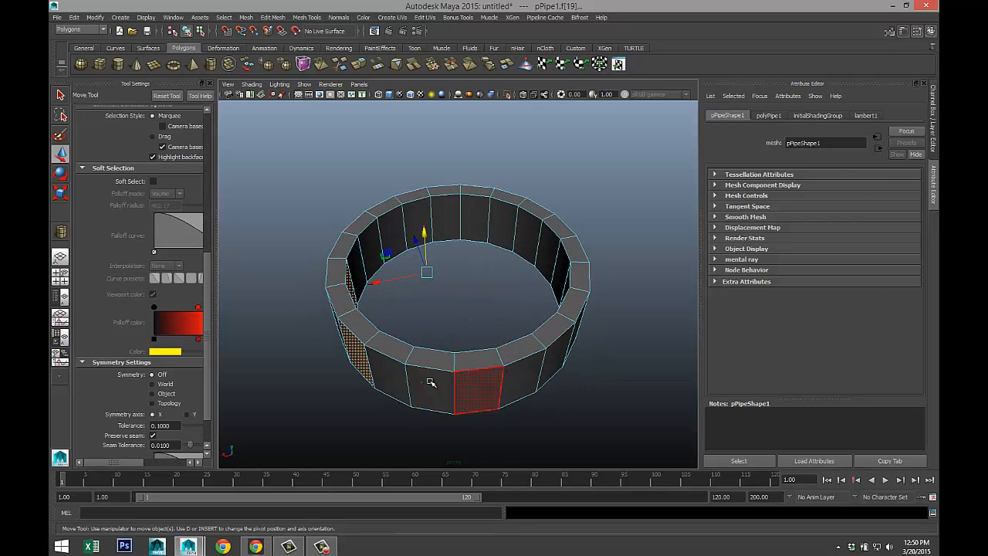
{"action": "left_click", "coordinate": [429, 379], "text": "shift"}
{"action": "left_click", "coordinate": [528, 371], "text": "shift"}
{"action": "left_click", "coordinate": [577, 327], "text": "shift"}
{"action": "left_click_drag", "start_coordinate": [617, 363], "coordinate": [502, 352], "text": "alt"}
{"action": "left_click", "coordinate": [502, 370], "text": "shift"}
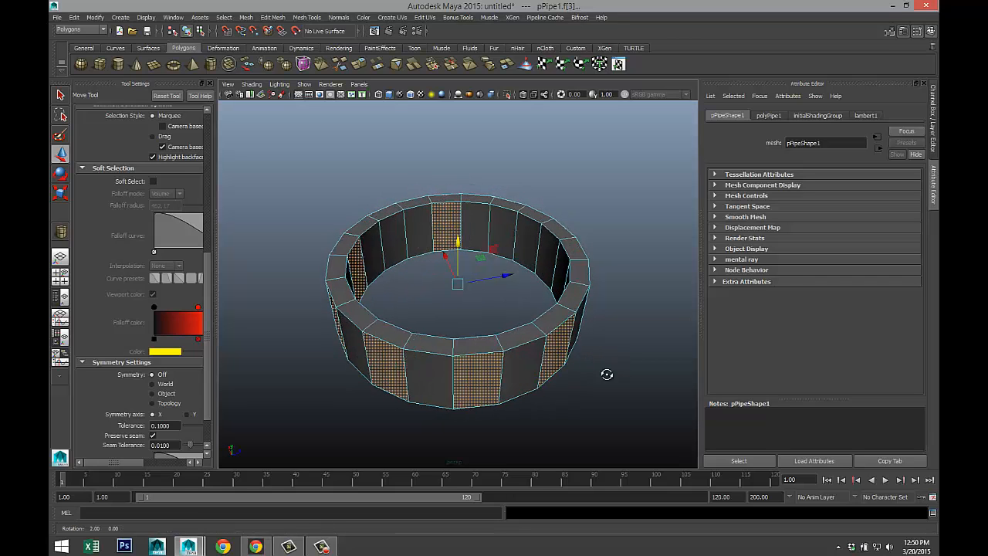
{"action": "left_click_drag", "start_coordinate": [606, 375], "coordinate": [400, 389], "text": "alt"}
{"action": "left_click_drag", "start_coordinate": [426, 209], "coordinate": [445, 240], "text": "alt"}
{"action": "left_click", "coordinate": [440, 206]}
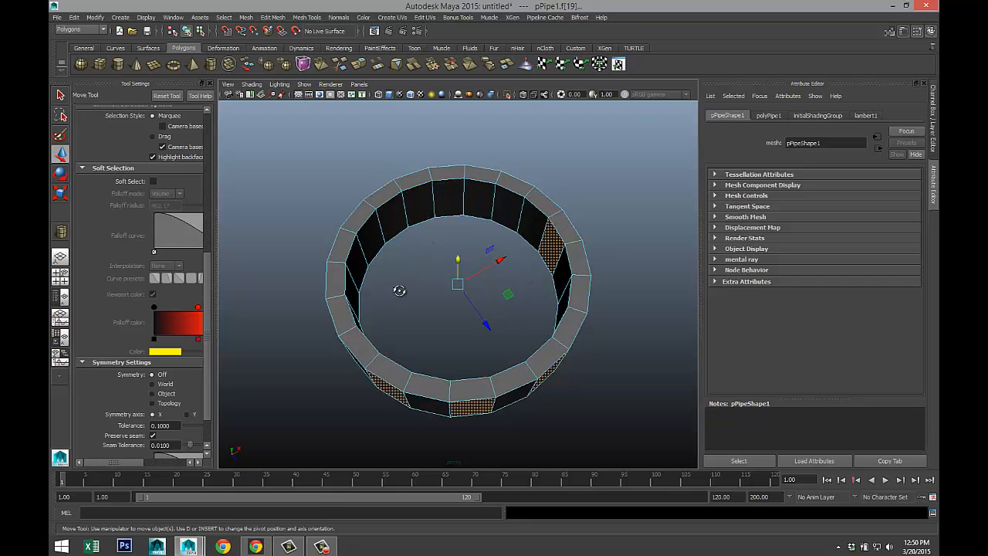
{"action": "left_click_drag", "start_coordinate": [396, 288], "coordinate": [435, 210], "text": "alt"}
{"action": "left_click_drag", "start_coordinate": [407, 264], "coordinate": [216, 259], "text": "alt"}
- Extrude the alternating outer faces of the pipe outward with a thickness of 0.4
{"action": "left_click", "coordinate": [263, 18]}
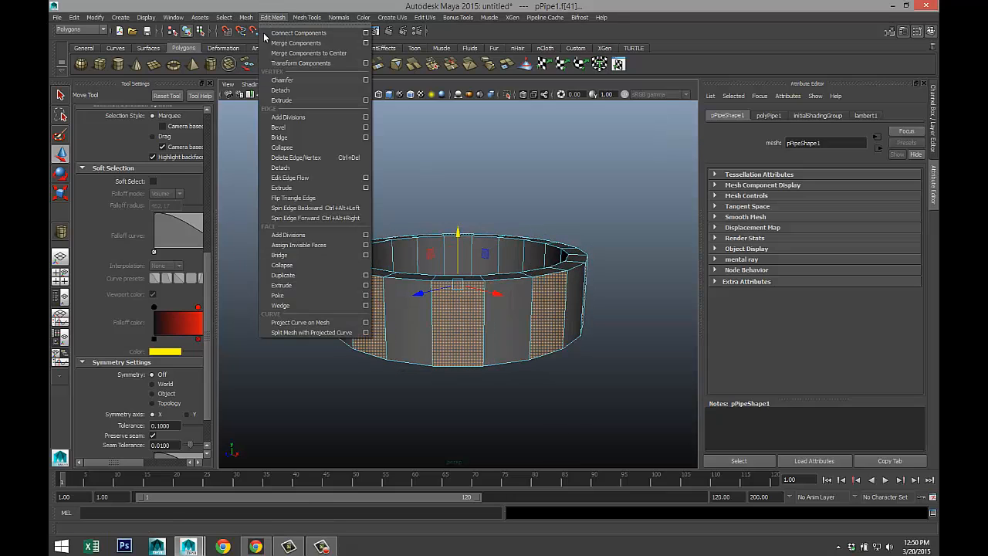
{"action": "left_click", "coordinate": [305, 284]}
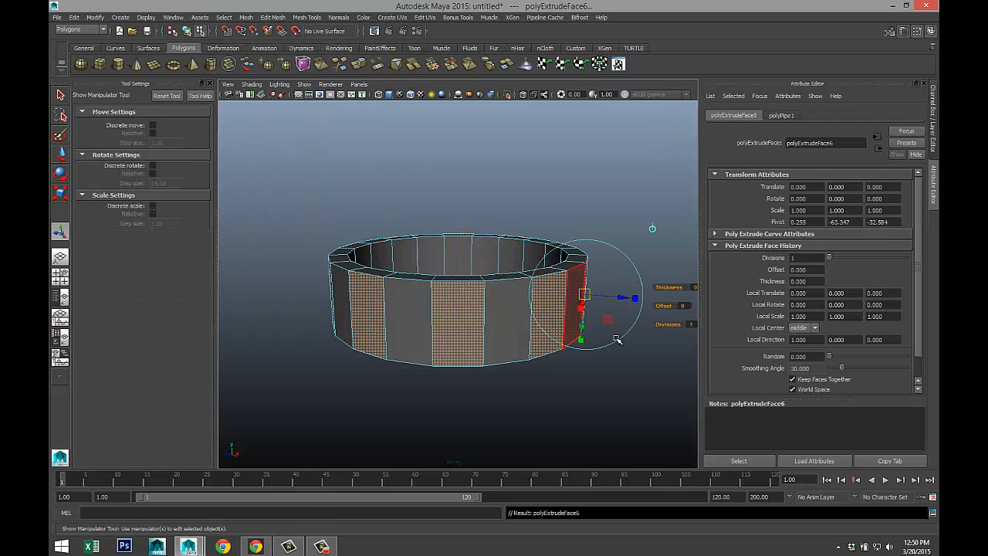
{"action": "left_click", "coordinate": [693, 287]}
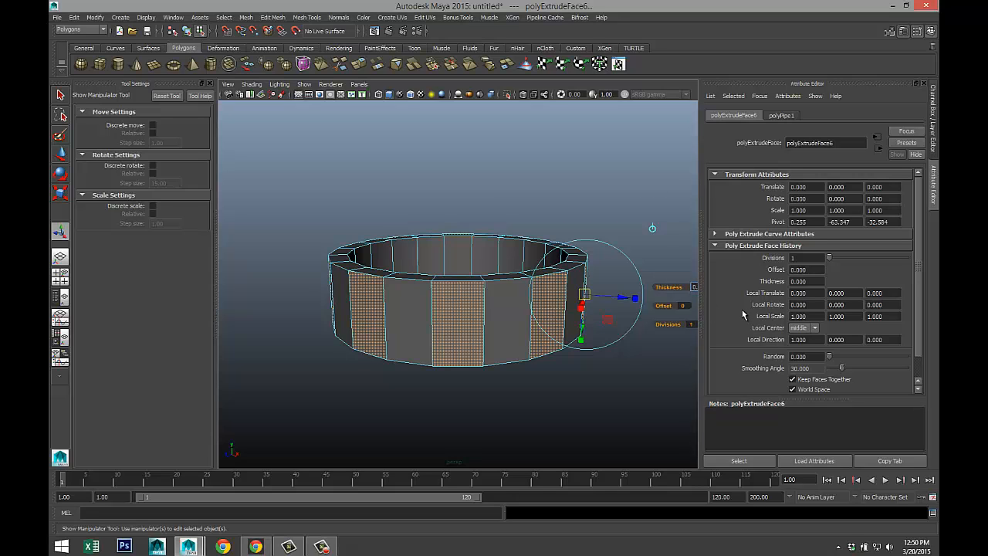
{"action": "type", "text": "0.25"}
{"action": "key", "text": "Return"}
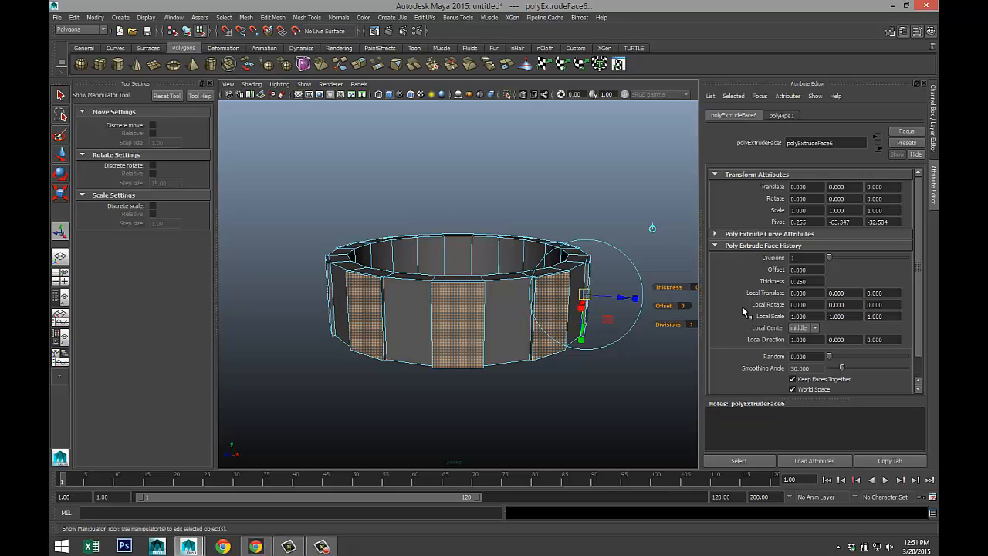
{"action": "left_click_drag", "start_coordinate": [605, 375], "coordinate": [579, 321], "text": "alt"}
{"action": "left_click", "coordinate": [585, 263]}
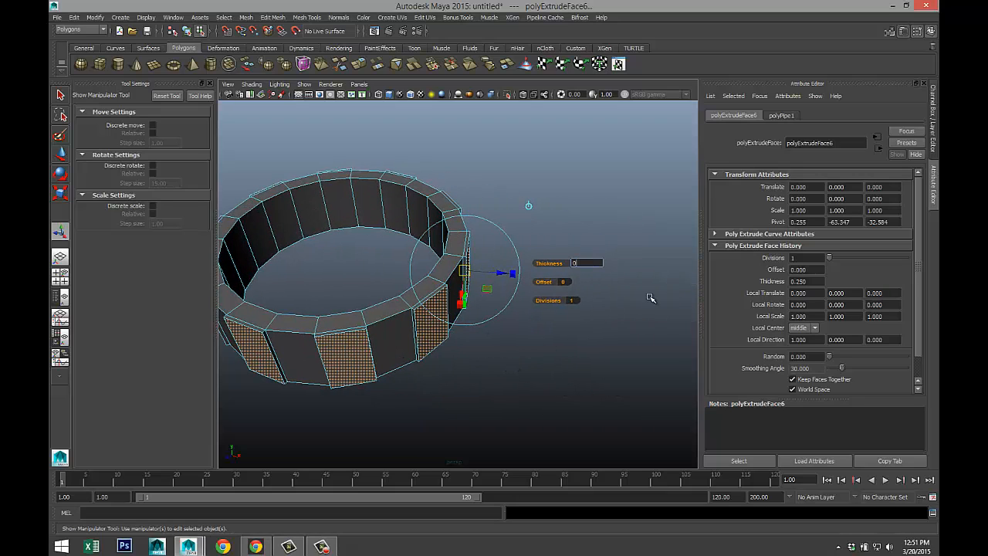
{"action": "type", "text": "0.4"}
{"action": "key", "text": "Return"}
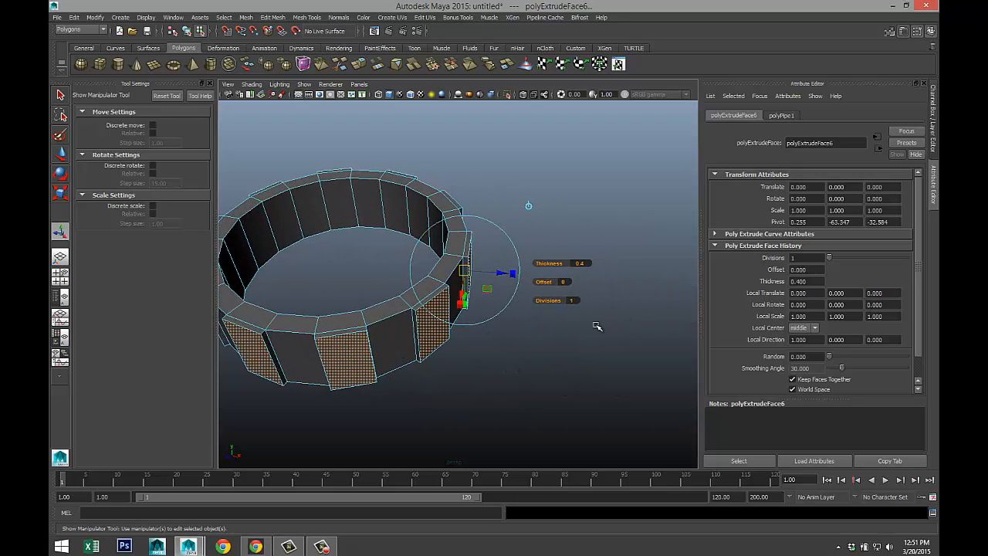
{"action": "left_click", "coordinate": [498, 405]}
- Insert two evenly spaced edge loops around the pipe's wall and scale them apart vertically close to the upper and lower rims
{"action": "left_click_drag", "start_coordinate": [493, 384], "coordinate": [532, 348], "text": "alt"}
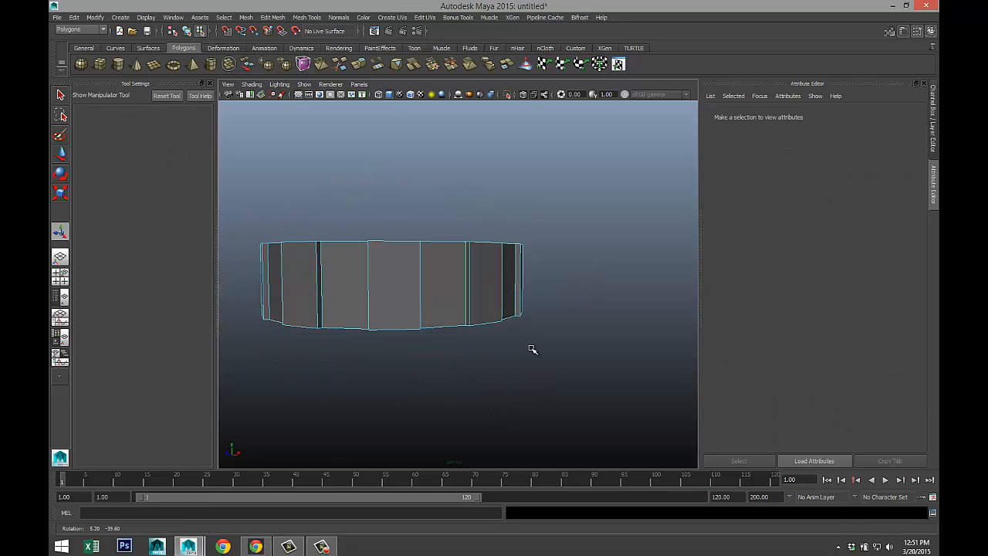
{"action": "left_click", "coordinate": [318, 18]}
{"action": "left_click", "coordinate": [312, 19]}
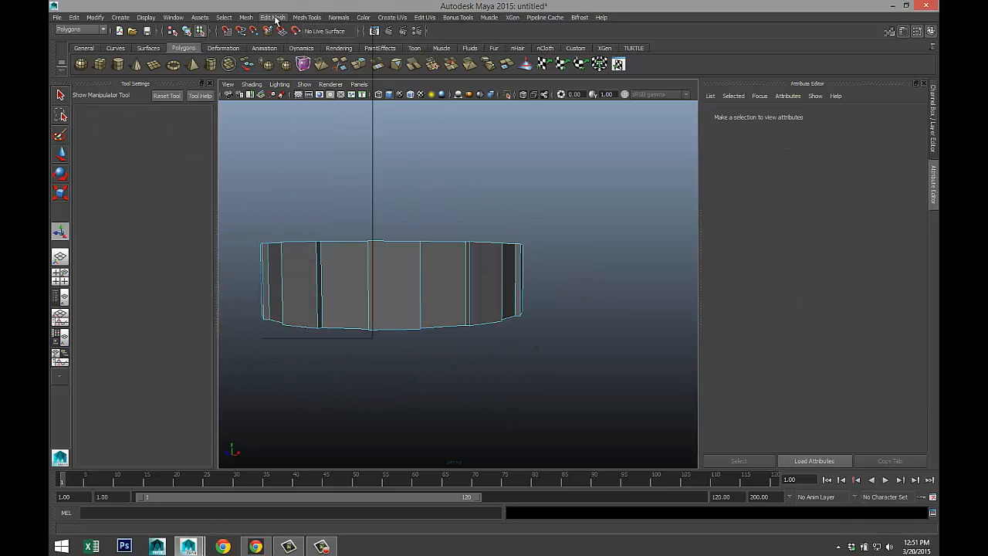
{"action": "left_click", "coordinate": [272, 17]}
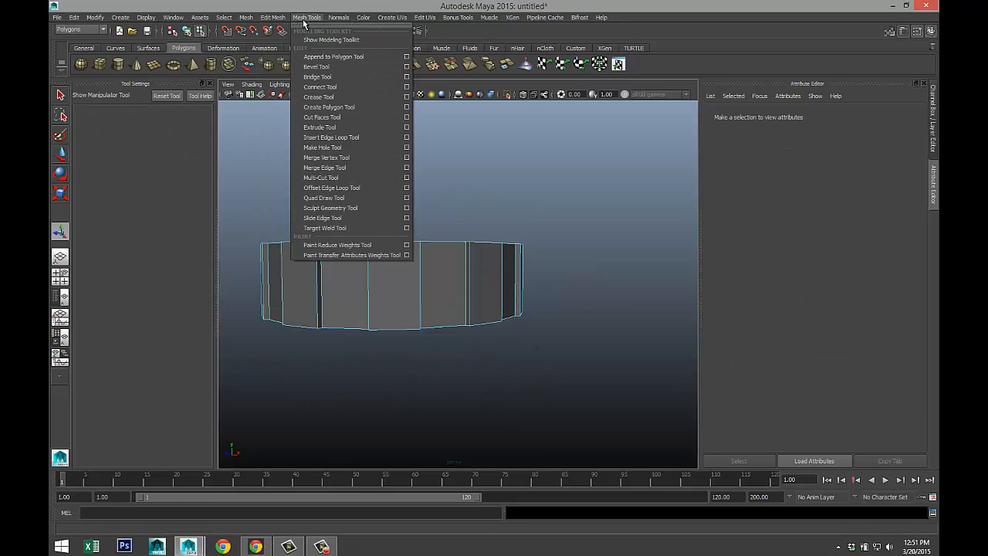
{"action": "left_click", "coordinate": [409, 137]}
{"action": "left_click", "coordinate": [154, 171]}
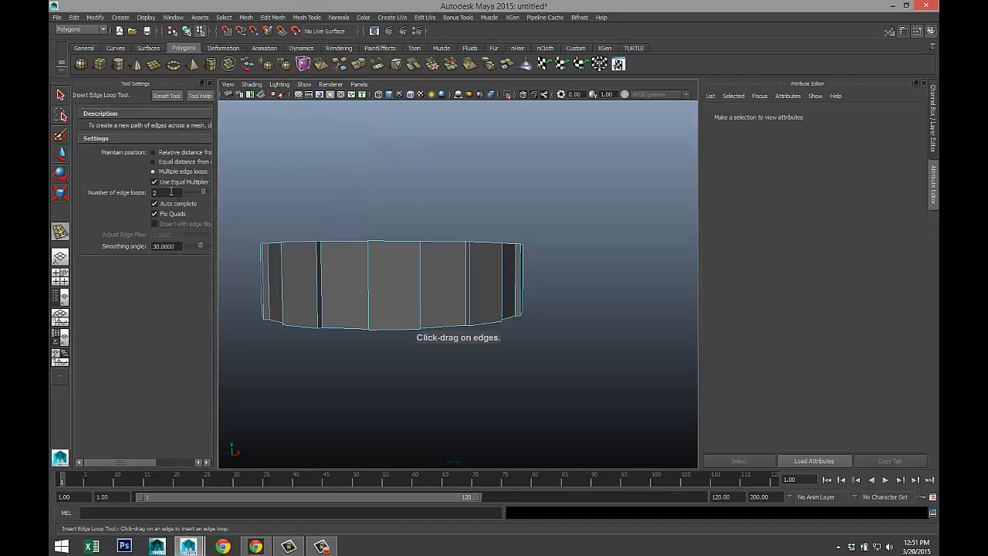
{"action": "left_click_drag", "start_coordinate": [369, 284], "coordinate": [374, 279]}
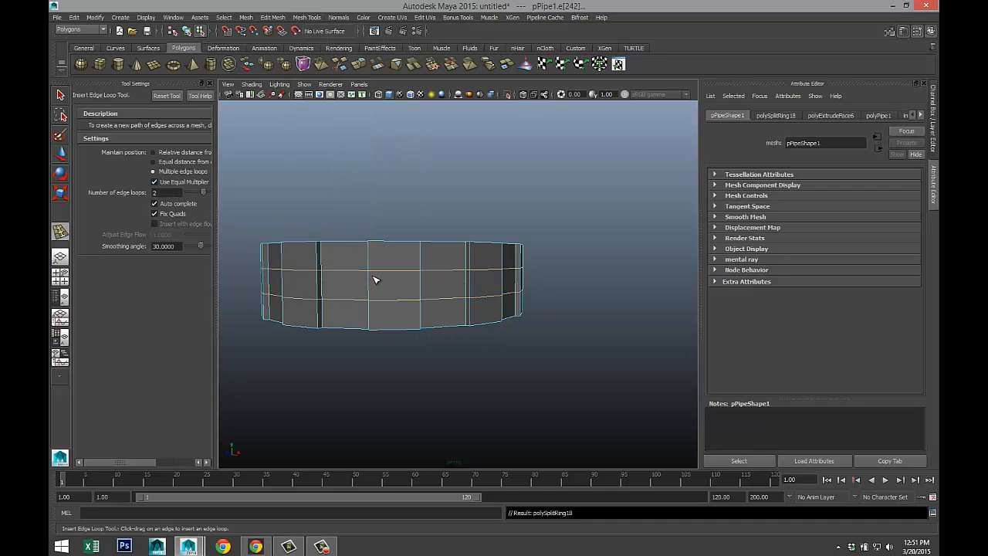
{"action": "key", "text": "r"}
{"action": "left_click_drag", "start_coordinate": [399, 231], "coordinate": [398, 142]}
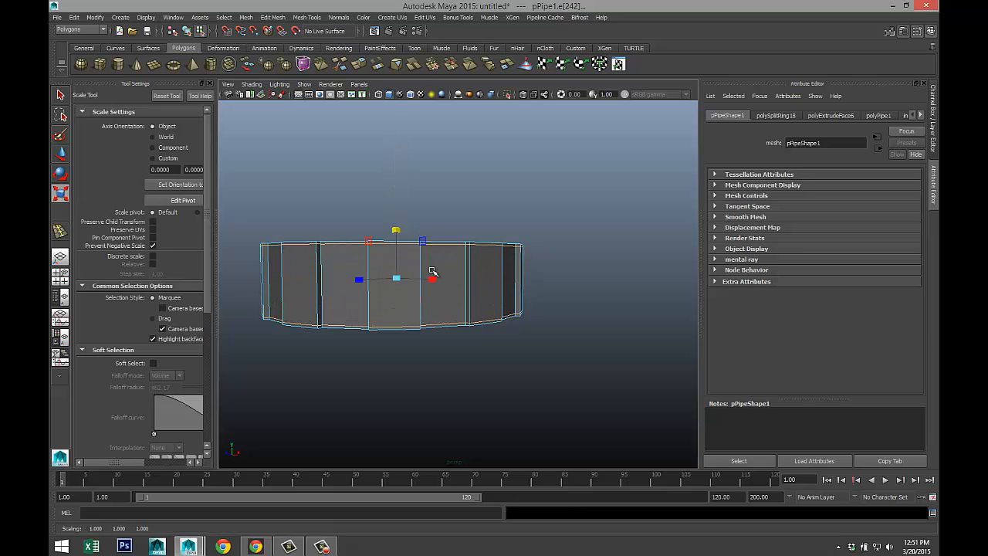
- Display the pipe in smooth mesh preview in object mode and reselect it as a whole
{"action": "key", "text": "q"}
{"action": "right_click_drag", "start_coordinate": [397, 287], "coordinate": [420, 275]}
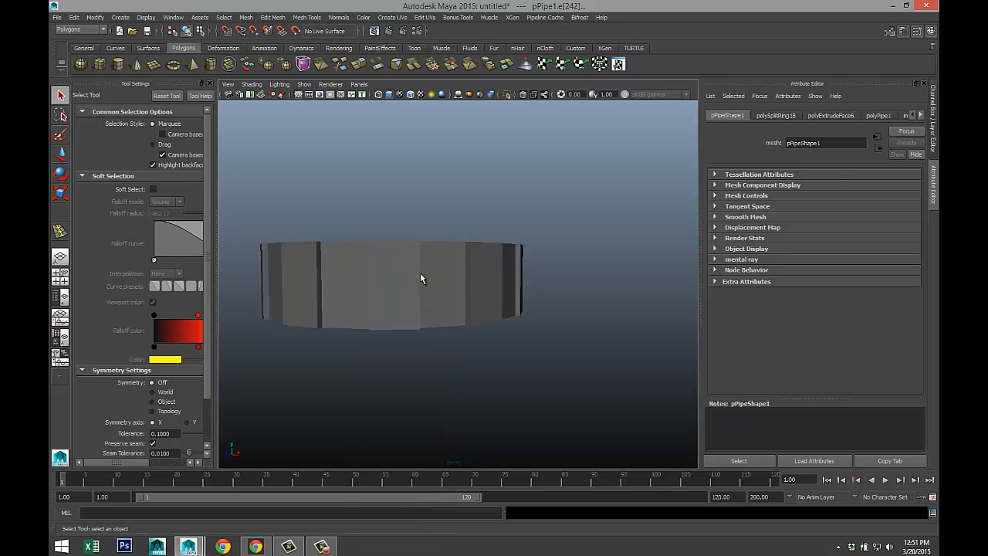
{"action": "left_click", "coordinate": [480, 295]}
{"action": "key", "text": "3"}
{"action": "left_click", "coordinate": [550, 330]}
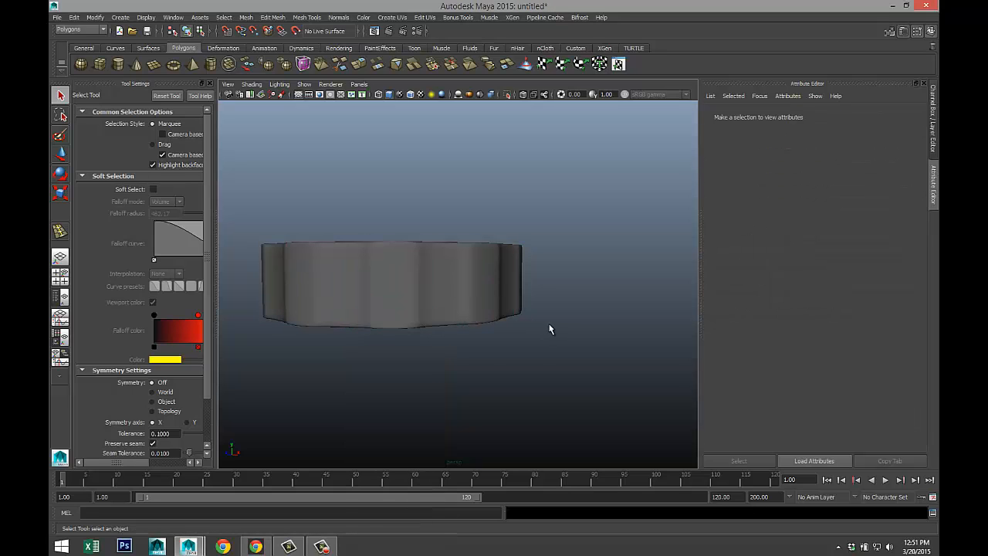
{"action": "left_click_drag", "start_coordinate": [534, 339], "coordinate": [480, 319], "text": "alt"}
{"action": "left_click", "coordinate": [382, 286]}
{"action": "scroll", "coordinate": [371, 292], "scroll_direction": "down", "scroll_amount": 5}
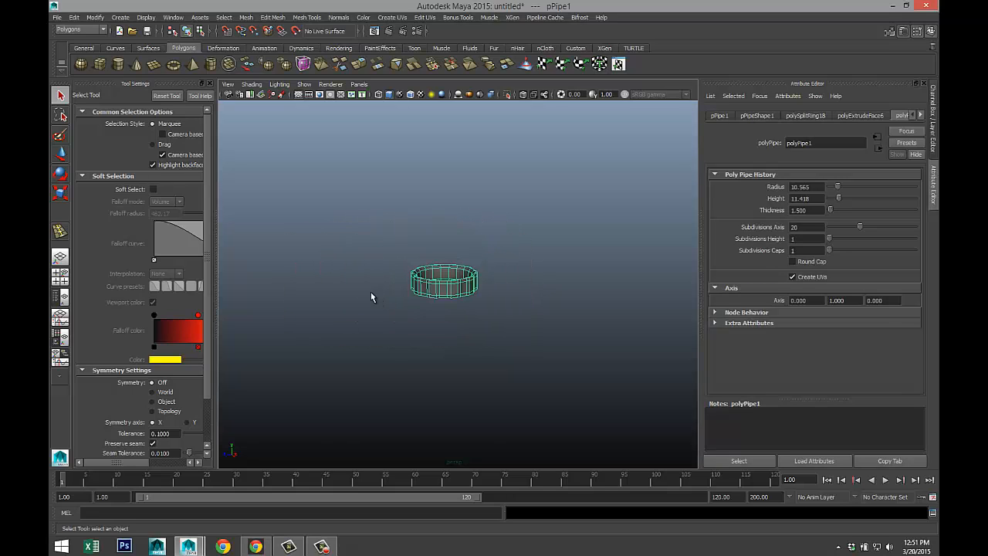
- Scale the pipe down uniformly to about 0.107 in the top view
{"action": "left_click_drag", "start_coordinate": [370, 292], "coordinate": [323, 320], "text": "alt"}
{"action": "scroll", "coordinate": [323, 320], "scroll_direction": "down", "scroll_amount": 5}
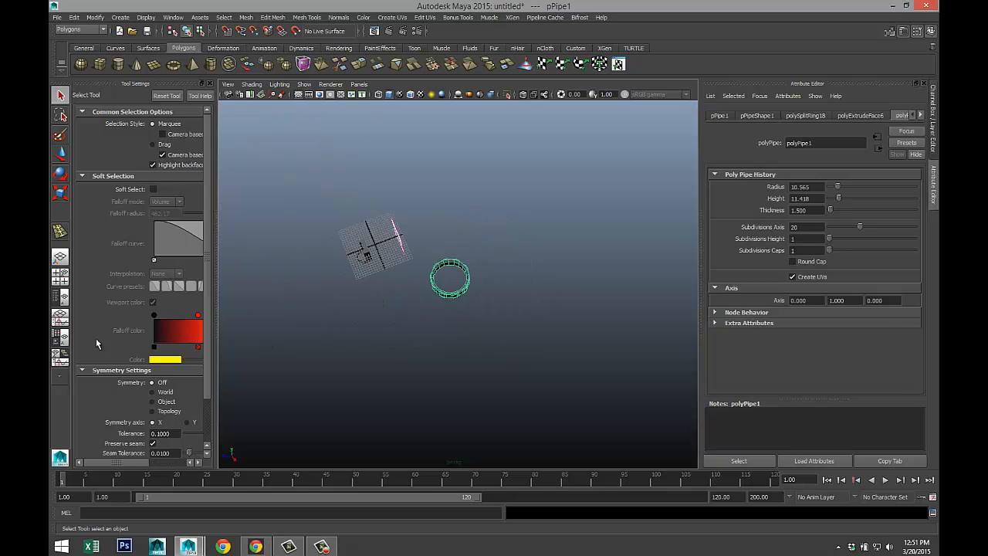
{"action": "left_click", "coordinate": [60, 277]}
{"action": "key", "text": "space"}
{"action": "scroll", "coordinate": [500, 278], "scroll_direction": "down", "scroll_amount": 2}
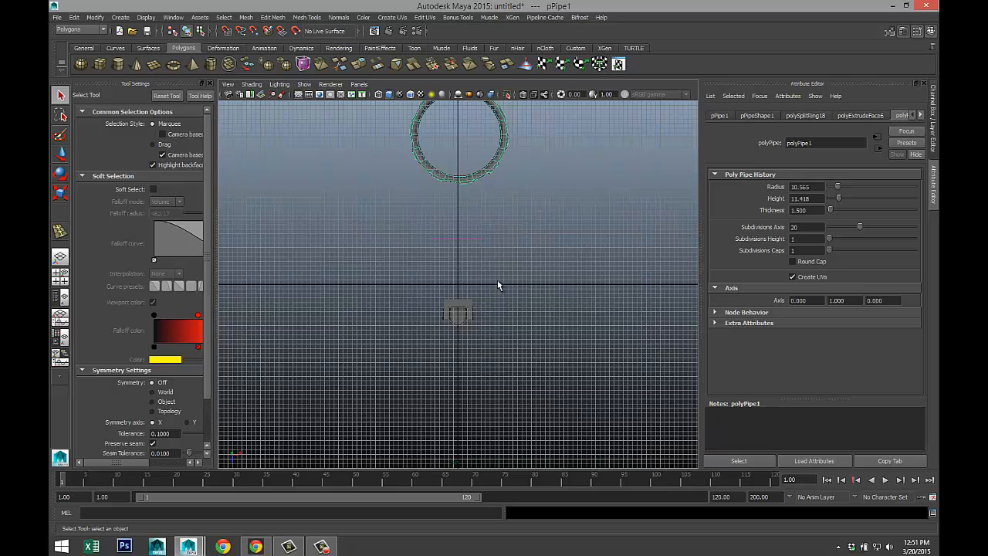
{"action": "key", "text": "r"}
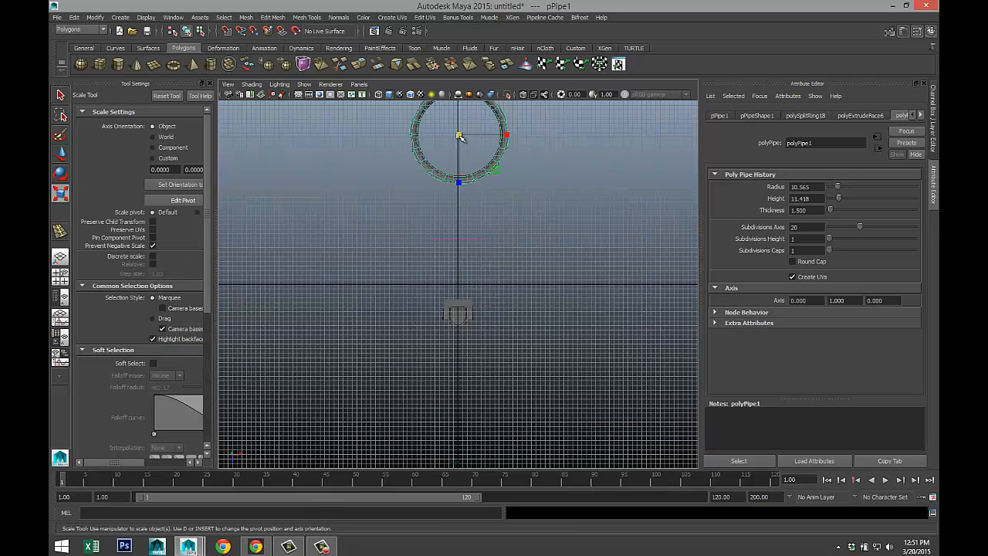
{"action": "left_click_drag", "start_coordinate": [458, 135], "coordinate": [402, 139]}
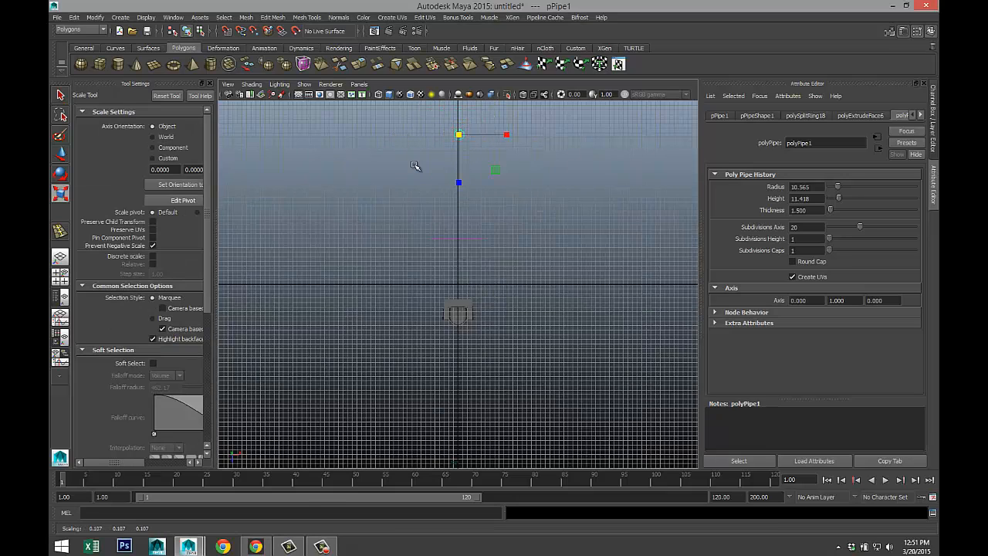
- Move the pipe along Z to the urinal's back edge and display the models in wireframe
{"action": "key", "text": "w"}
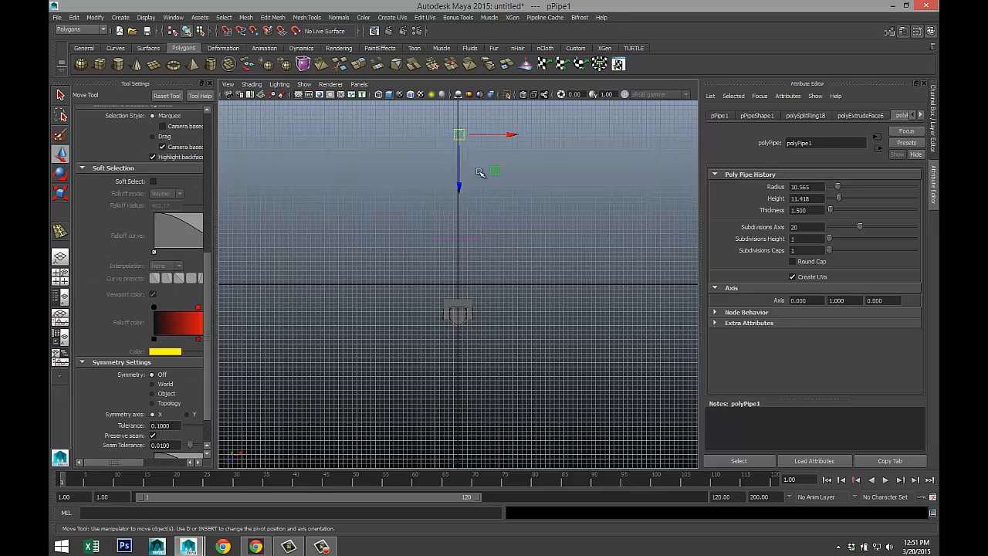
{"action": "left_click_drag", "start_coordinate": [458, 182], "coordinate": [444, 235]}
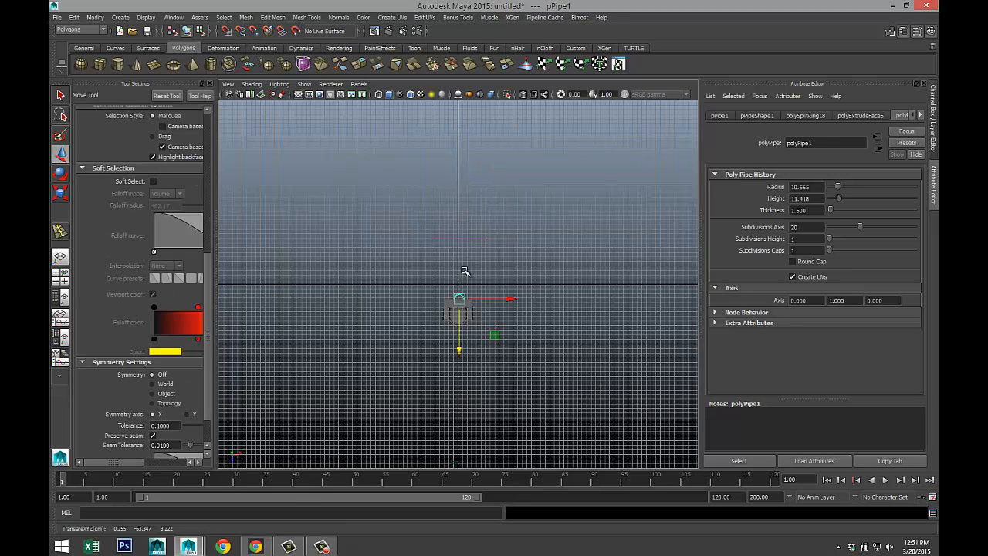
{"action": "key", "text": "f"}
{"action": "scroll", "coordinate": [482, 283], "scroll_direction": "down", "scroll_amount": 8}
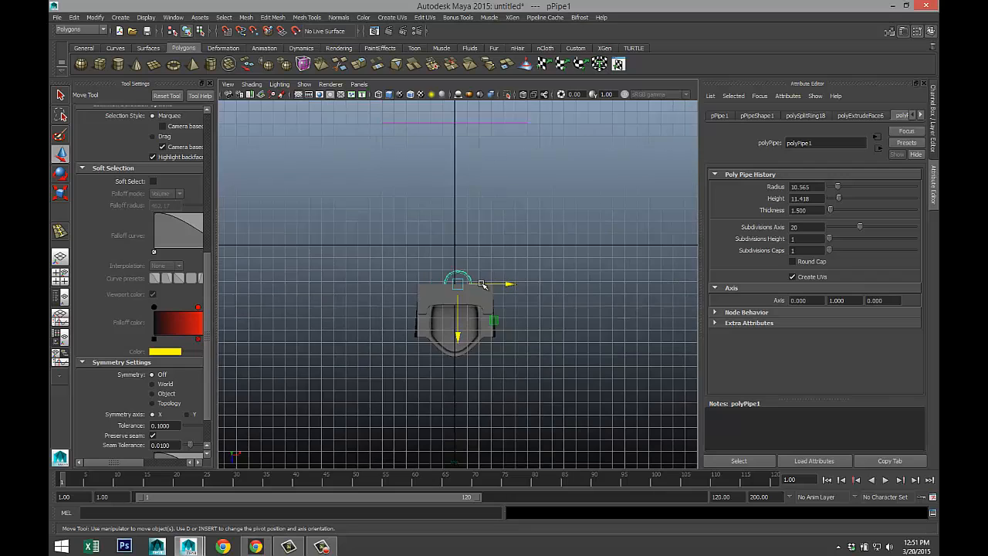
{"action": "key", "text": "4"}
{"action": "scroll", "coordinate": [506, 320], "scroll_direction": "up", "scroll_amount": 5}
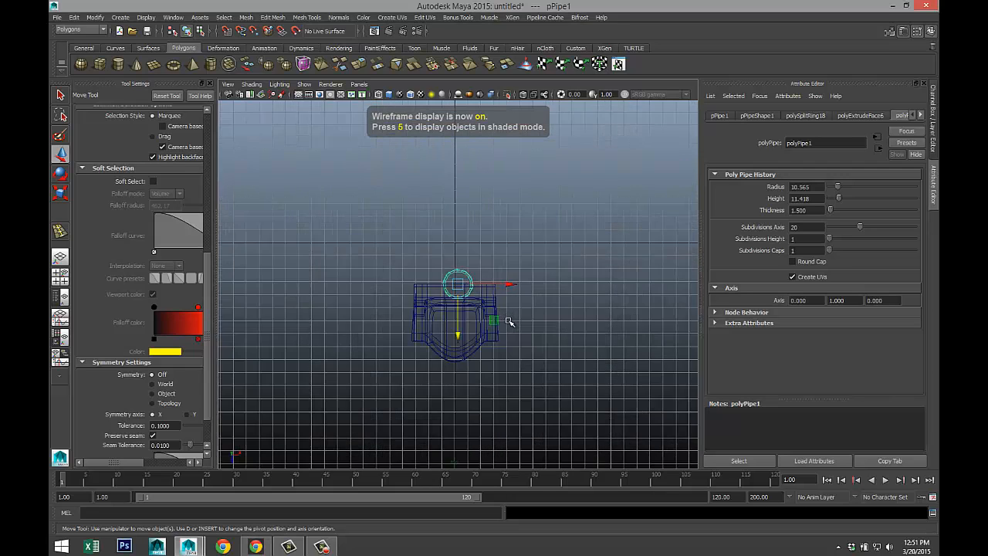
{"action": "middle_click_drag", "start_coordinate": [513, 327], "coordinate": [497, 275], "text": "alt"}
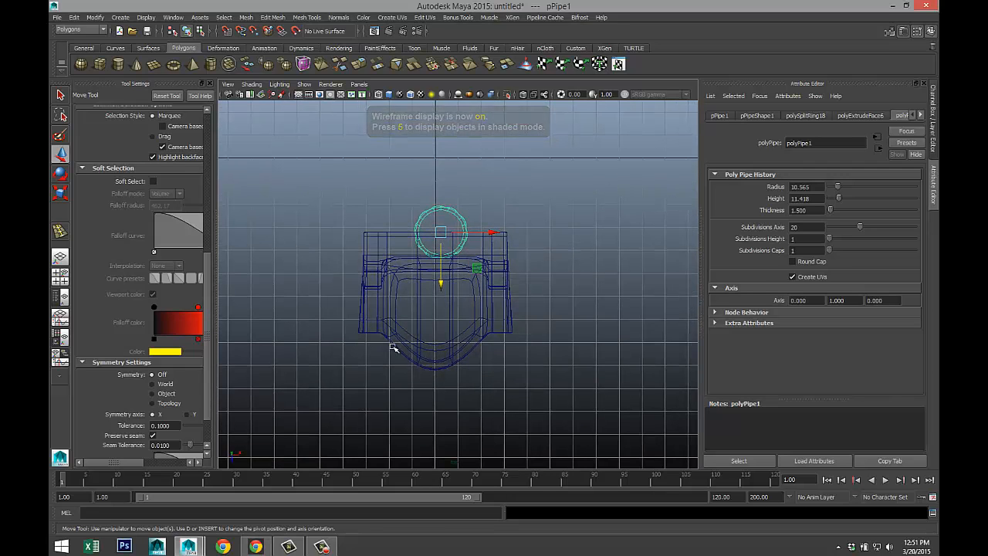
- Move the urinal back along Z to about -1.56 and nudge it slightly along X
{"action": "left_click_drag", "start_coordinate": [394, 348], "coordinate": [609, 373]}
{"action": "left_click", "coordinate": [785, 117]}
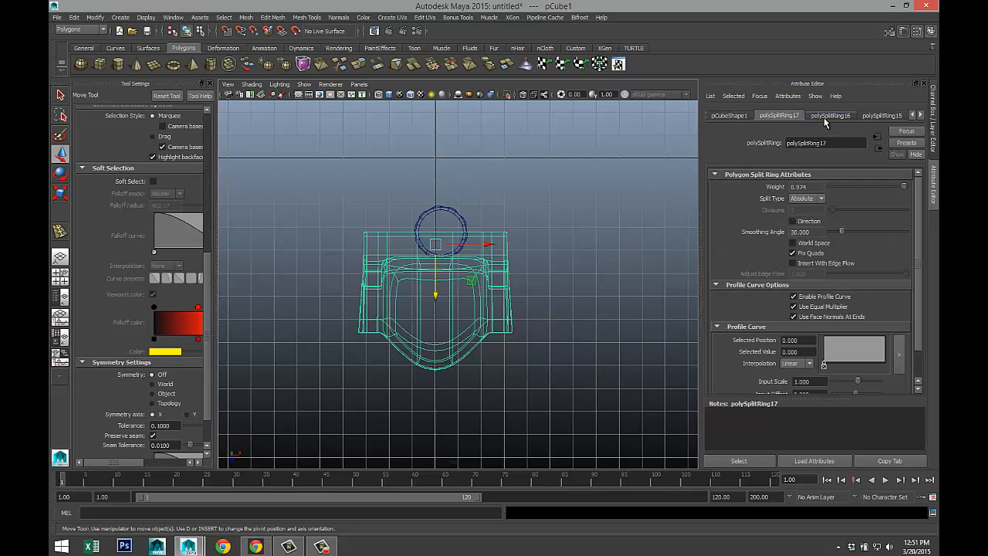
{"action": "left_click", "coordinate": [844, 116]}
{"action": "left_click_drag", "start_coordinate": [433, 299], "coordinate": [438, 172]}
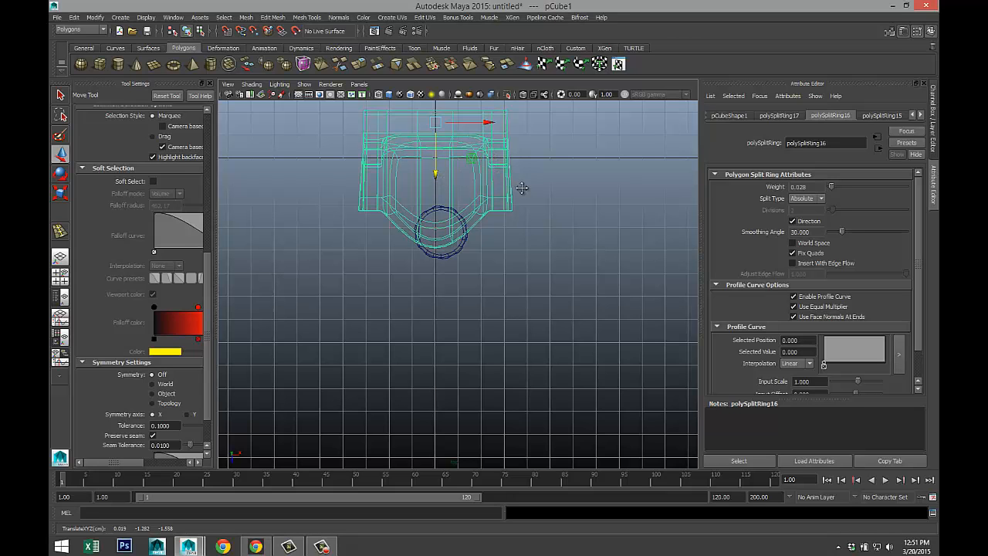
{"action": "middle_click_drag", "start_coordinate": [521, 187], "coordinate": [472, 310], "text": "alt"}
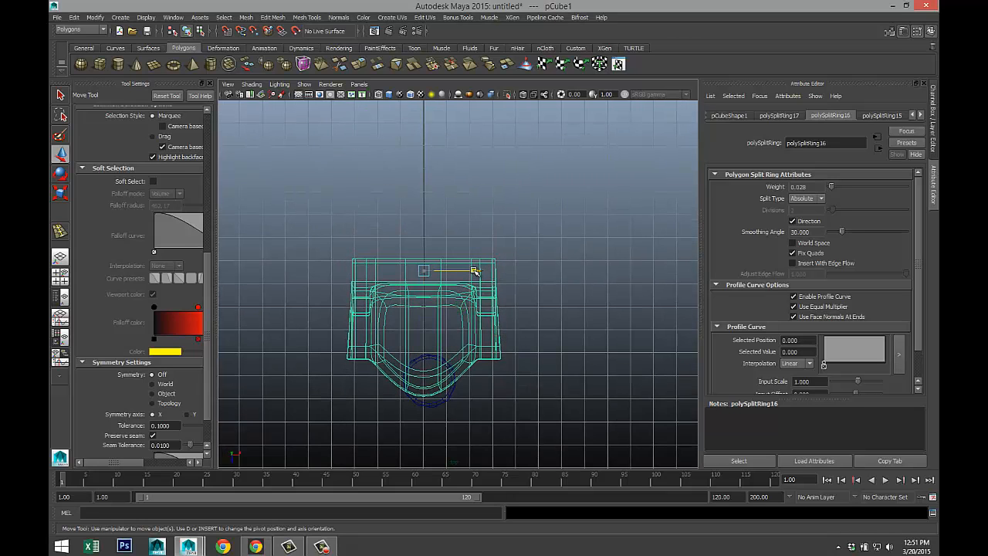
{"action": "left_click_drag", "start_coordinate": [474, 271], "coordinate": [476, 272]}
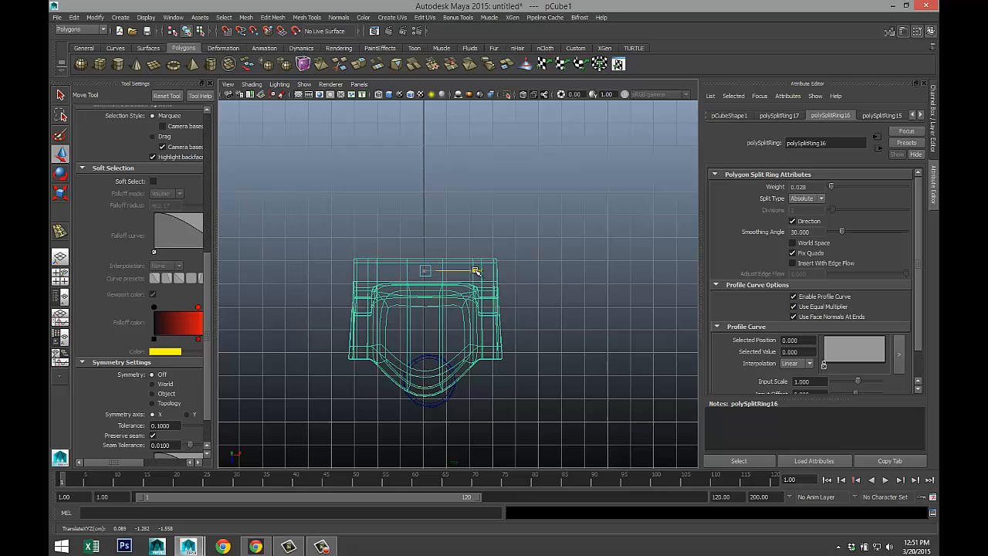
- Move the pipe to about 0.024 in X and -0.327 in Z, over the back part of the urinal's basin
{"action": "left_click", "coordinate": [424, 357]}
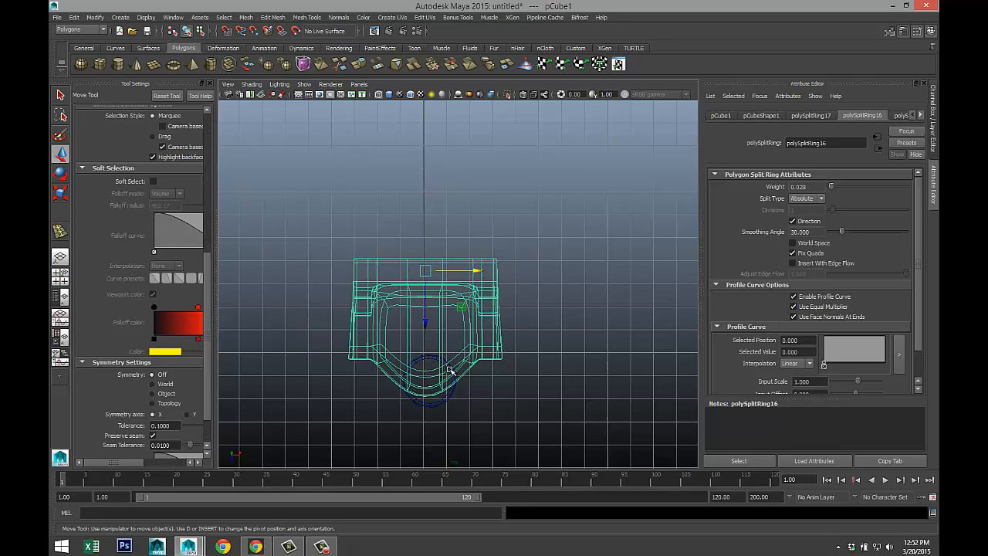
{"action": "left_click", "coordinate": [439, 411]}
{"action": "left_click_drag", "start_coordinate": [431, 434], "coordinate": [421, 352]}
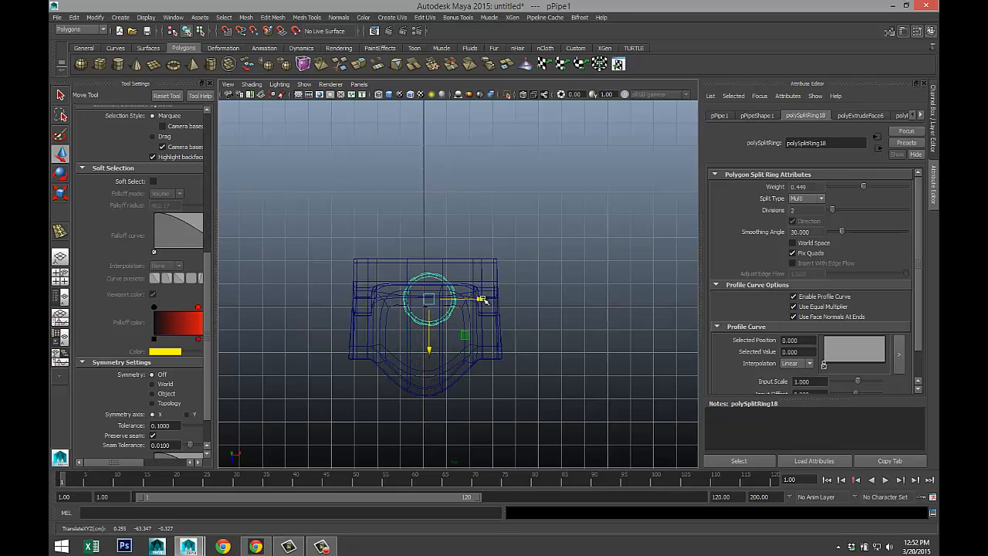
{"action": "left_click_drag", "start_coordinate": [483, 300], "coordinate": [477, 300]}
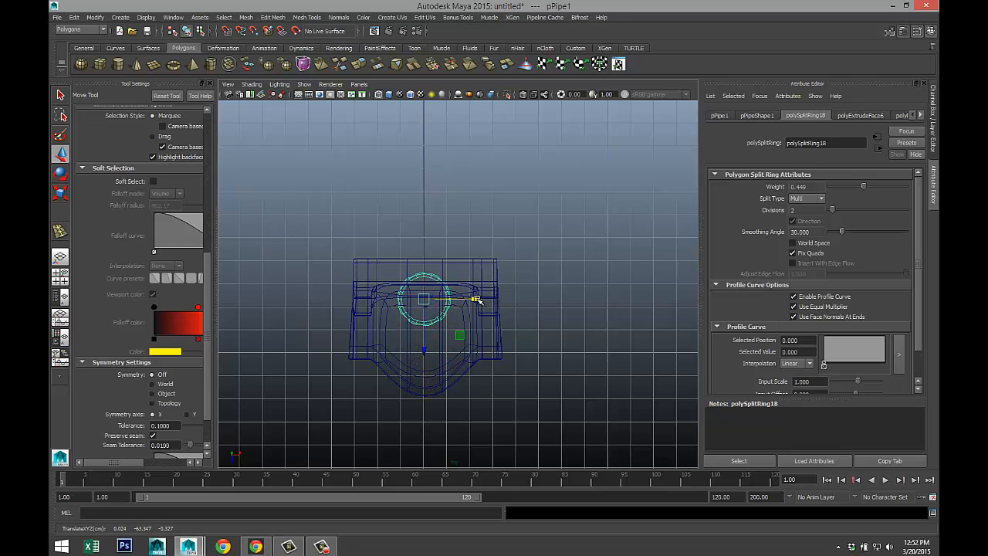
- Raise the pipe in the side view to about -6.44 in Y, just beneath the urinal's underside
{"action": "left_click", "coordinate": [59, 275]}
{"action": "key", "text": "space"}
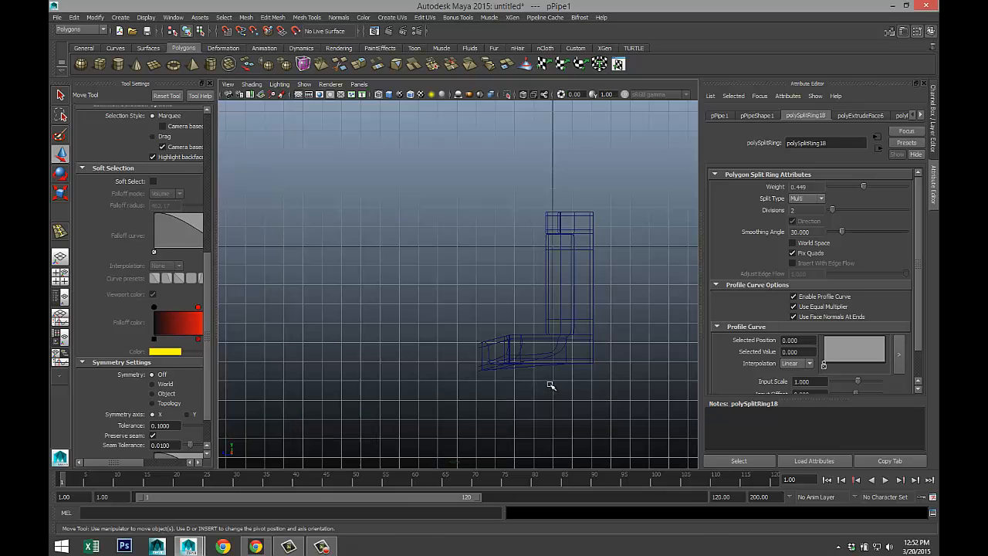
{"action": "key", "text": "f"}
{"action": "scroll", "coordinate": [516, 358], "scroll_direction": "down", "scroll_amount": 10}
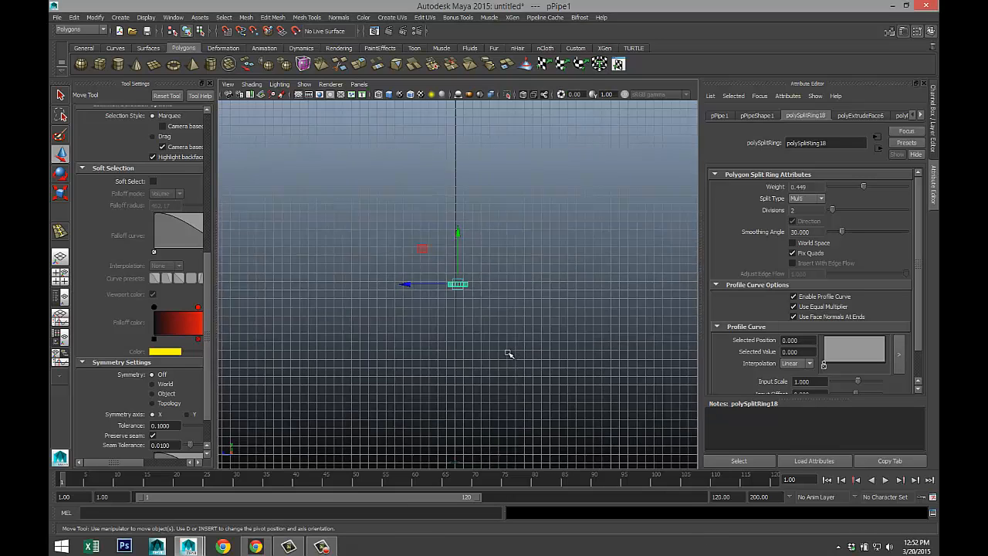
{"action": "left_click_drag", "start_coordinate": [457, 234], "coordinate": [456, 116]}
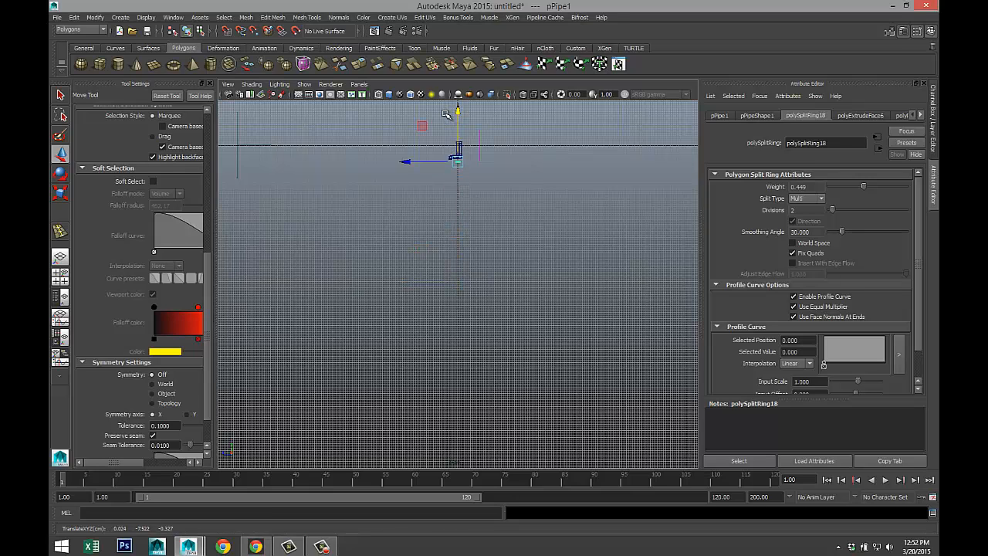
{"action": "key", "text": "f"}
{"action": "scroll", "coordinate": [445, 214], "scroll_direction": "down", "scroll_amount": 10}
{"action": "scroll", "coordinate": [463, 232], "scroll_direction": "up", "scroll_amount": 4}
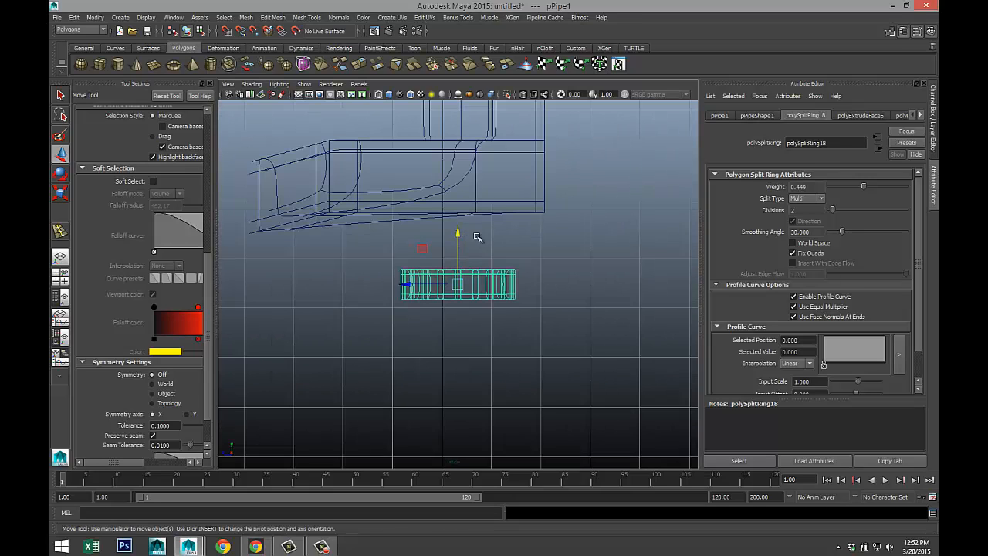
{"action": "left_click_drag", "start_coordinate": [458, 233], "coordinate": [455, 179]}
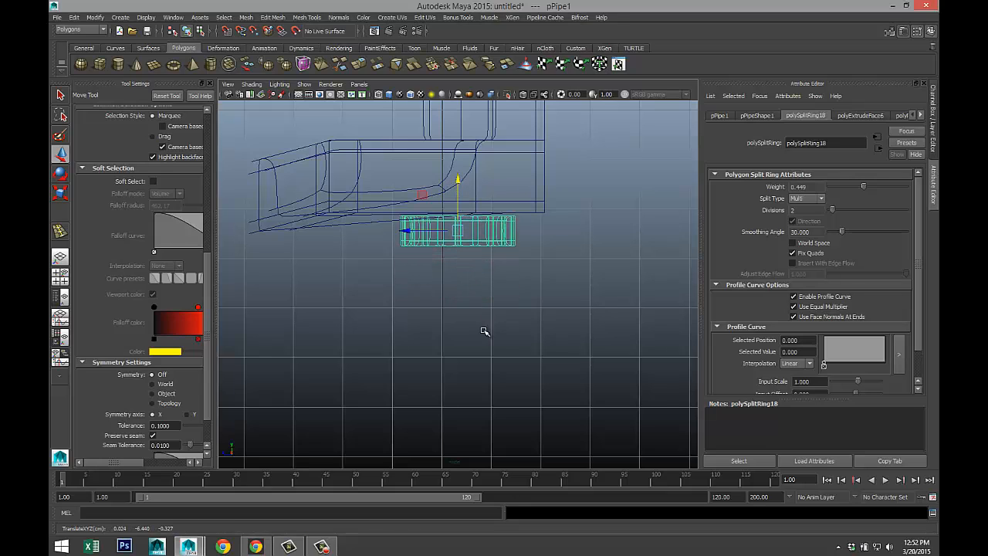
- Scale the pipe down to under half its size and place it against the urinal's underside at about Y -6.226, Z -0.970
{"action": "key", "text": "r"}
{"action": "left_click_drag", "start_coordinate": [457, 230], "coordinate": [412, 229]}
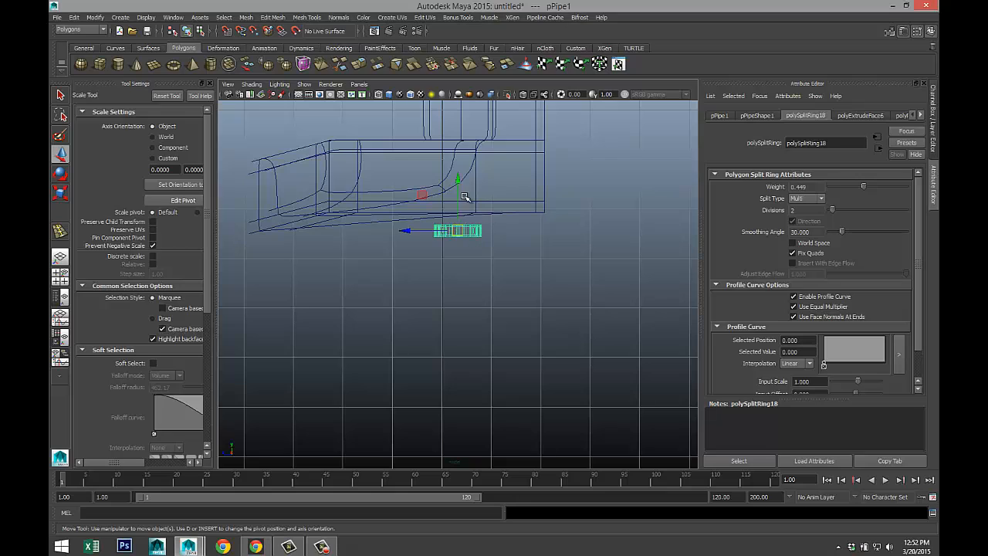
{"action": "key", "text": "w"}
{"action": "left_click_drag", "start_coordinate": [457, 181], "coordinate": [457, 173]}
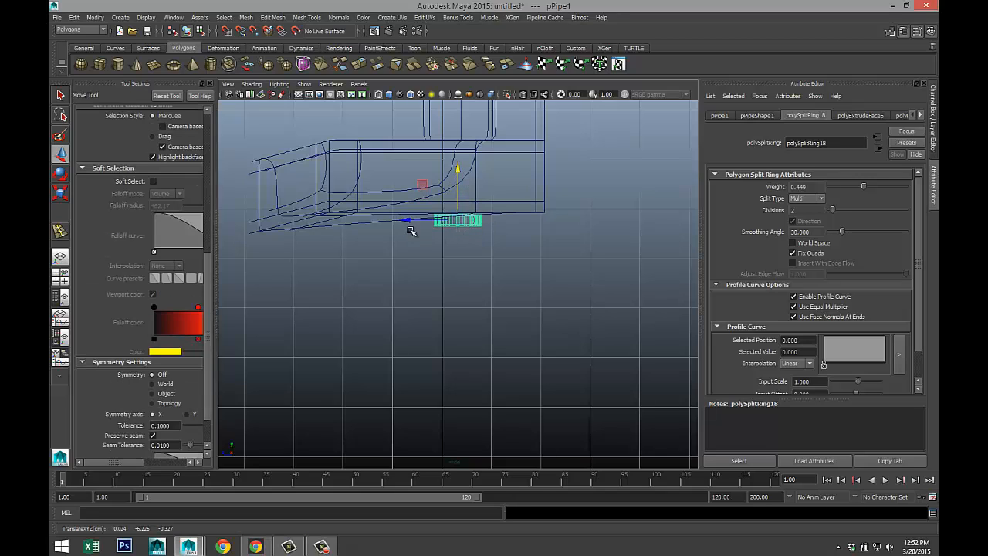
{"action": "left_click_drag", "start_coordinate": [408, 221], "coordinate": [436, 223]}
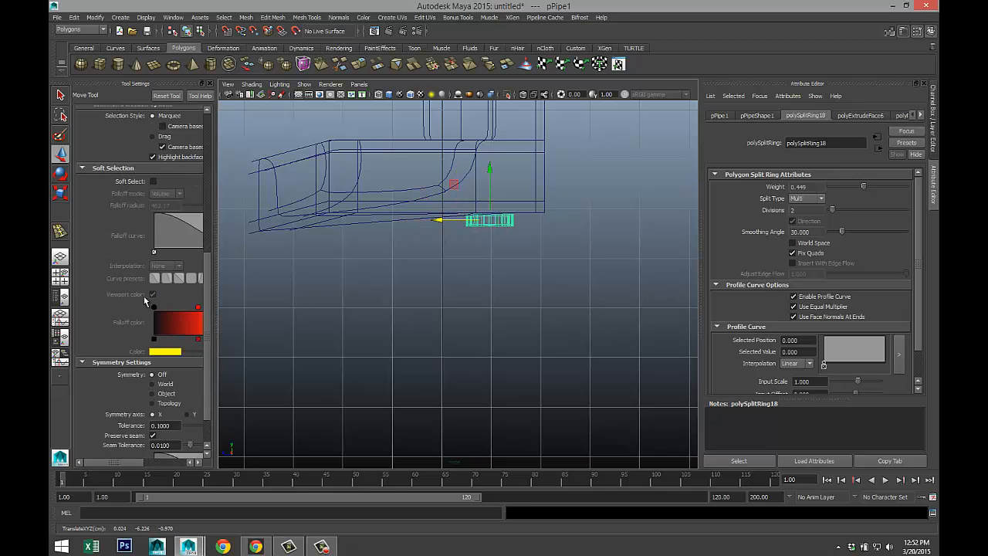
- Move the pipe farther toward the urinal's back in the perspective view, to about -1.295 in Z
{"action": "key", "text": "space"}
{"action": "key", "text": "space"}
{"action": "key", "text": "f"}
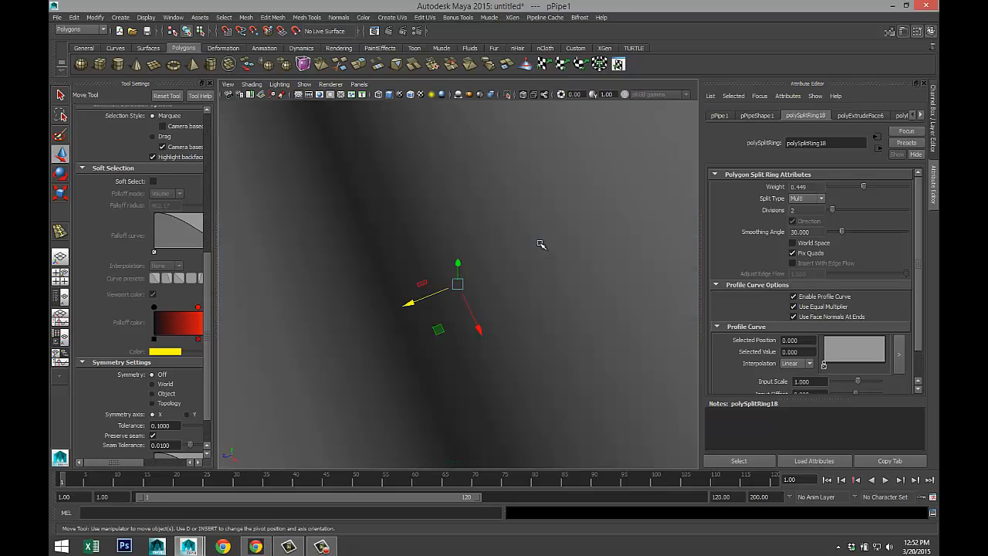
{"action": "scroll", "coordinate": [486, 287], "scroll_direction": "down", "scroll_amount": 10}
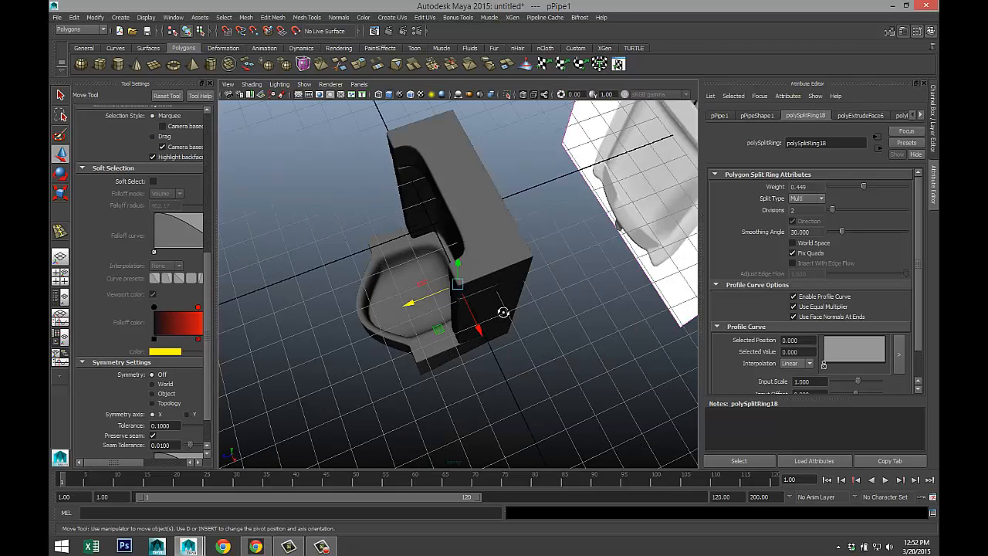
{"action": "left_click_drag", "start_coordinate": [505, 311], "coordinate": [494, 219], "text": "alt"}
{"action": "scroll", "coordinate": [517, 267], "scroll_direction": "up", "scroll_amount": 5}
{"action": "left_click_drag", "start_coordinate": [518, 275], "coordinate": [672, 314], "text": "alt"}
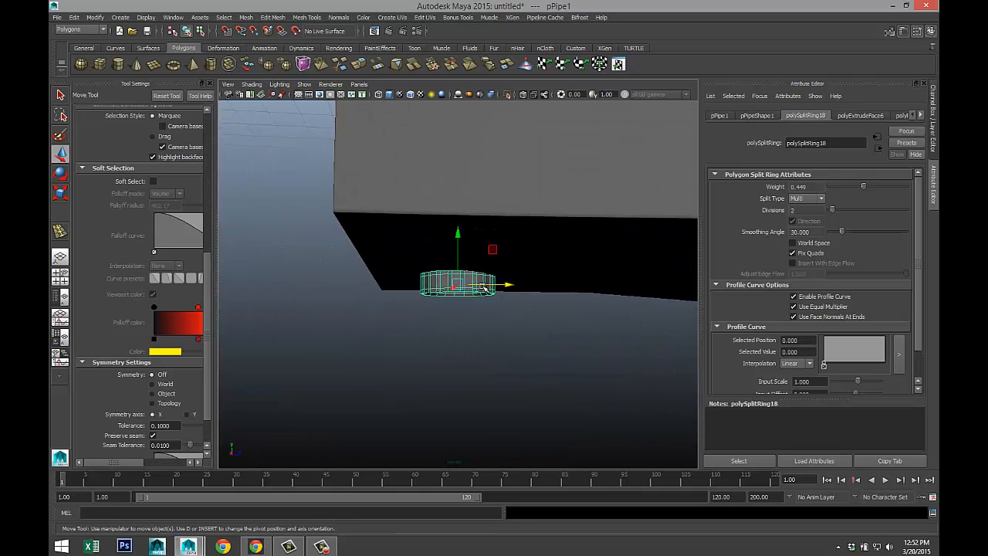
{"action": "left_click_drag", "start_coordinate": [507, 287], "coordinate": [481, 287]}
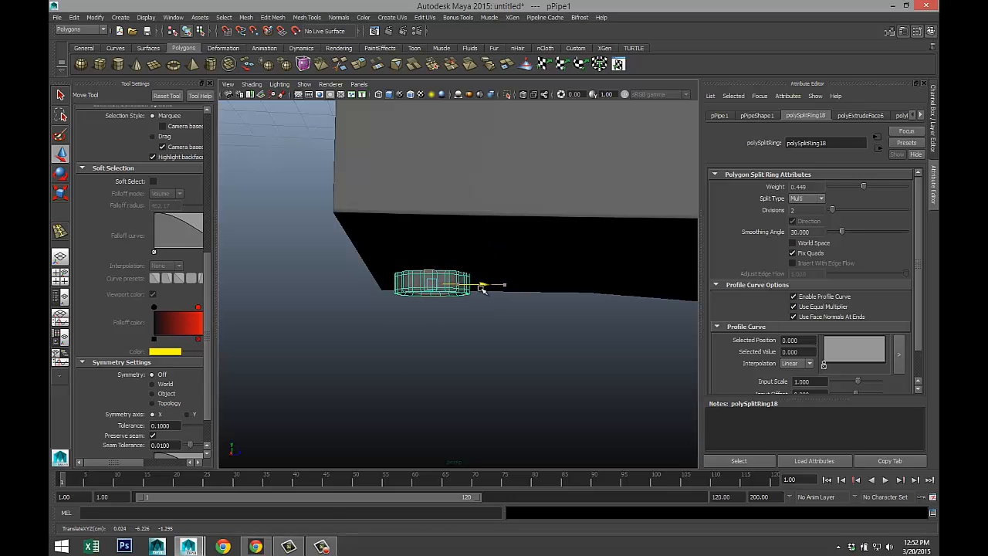
{"action": "left_click_drag", "start_coordinate": [421, 288], "coordinate": [485, 352], "text": "alt"}
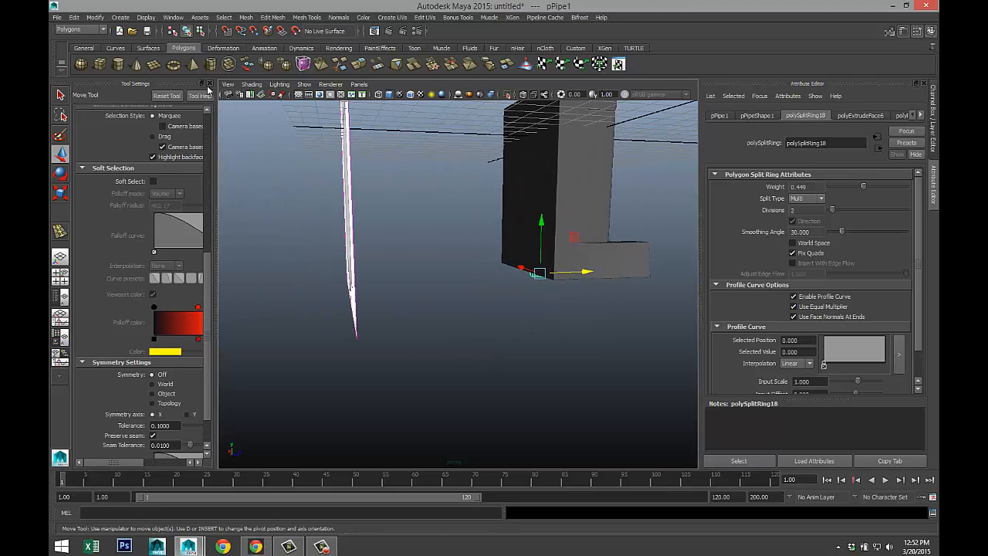
- Create a large polygon torus on the grid behind the urinal, with 20 axis and 20 height divisions
{"action": "left_click", "coordinate": [176, 68]}
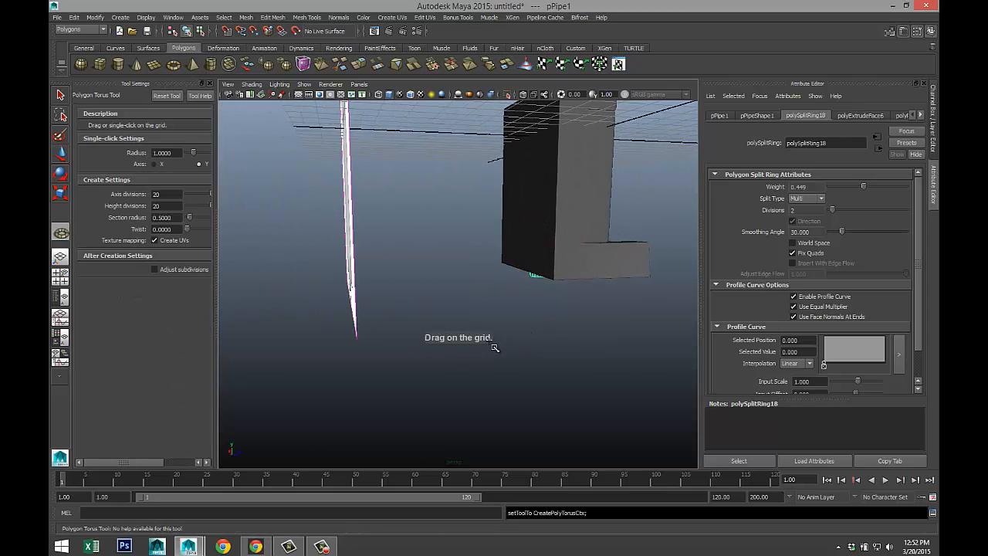
{"action": "left_click_drag", "start_coordinate": [529, 340], "coordinate": [512, 366], "text": "alt"}
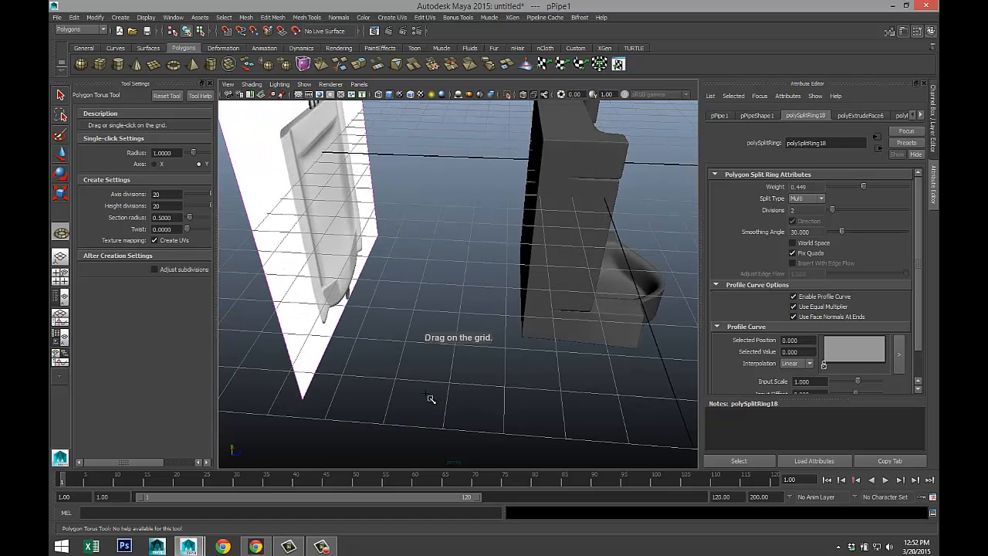
{"action": "left_click_drag", "start_coordinate": [427, 393], "coordinate": [524, 397]}
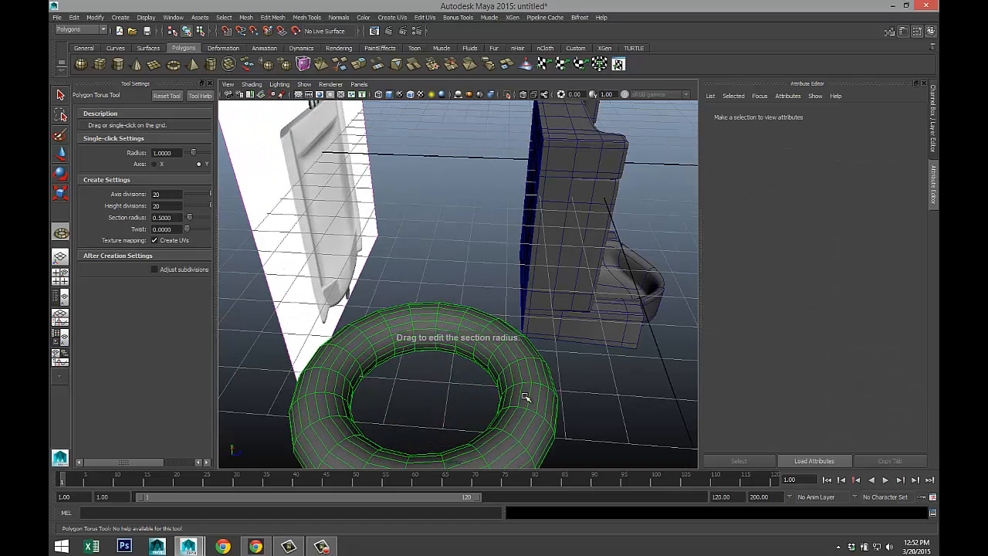
- Rotate the torus about its Z axis until it stands upright in line with the urinal's side profile
{"action": "key", "text": "e"}
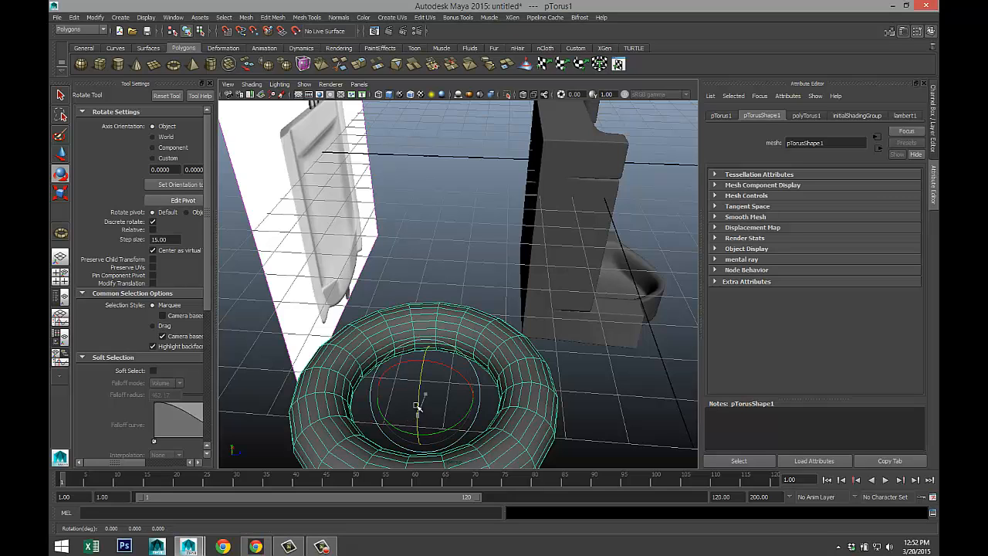
{"action": "left_click_drag", "start_coordinate": [419, 403], "coordinate": [451, 345]}
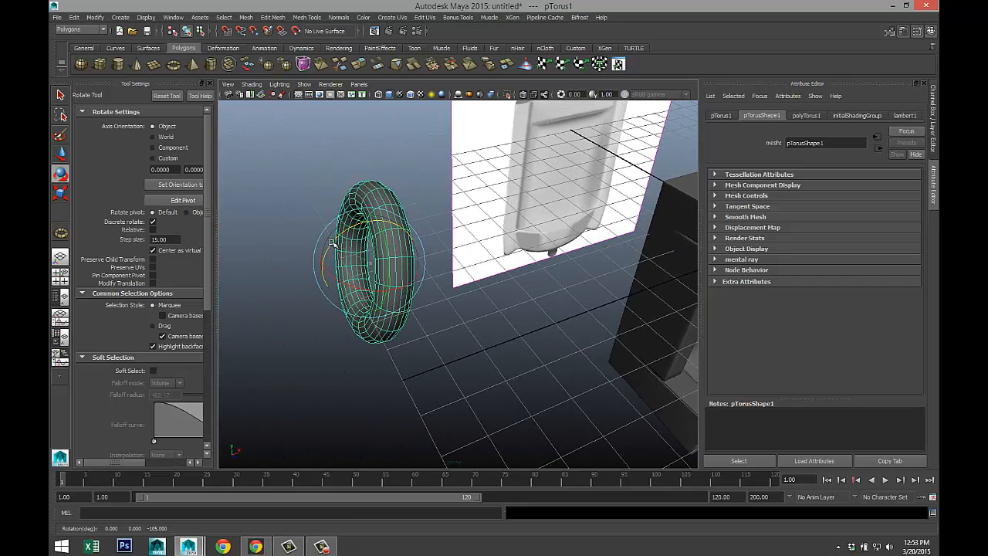
{"action": "left_click_drag", "start_coordinate": [331, 244], "coordinate": [328, 250]}
{"action": "left_click_drag", "start_coordinate": [407, 340], "coordinate": [448, 324], "text": "alt"}
{"action": "right_click_drag", "start_coordinate": [448, 324], "coordinate": [400, 404], "text": "alt"}
{"action": "mouse_move", "coordinate": [400, 405]}
{"action": "left_mouse_down", "text": "alt"}
{"action": "mouse_move", "coordinate": [383, 404]}
{"action": "mouse_move", "coordinate": [394, 400]}
{"action": "left_mouse_up", "text": "alt"}
{"action": "scroll", "coordinate": [395, 397], "scroll_direction": "up", "scroll_amount": 3}
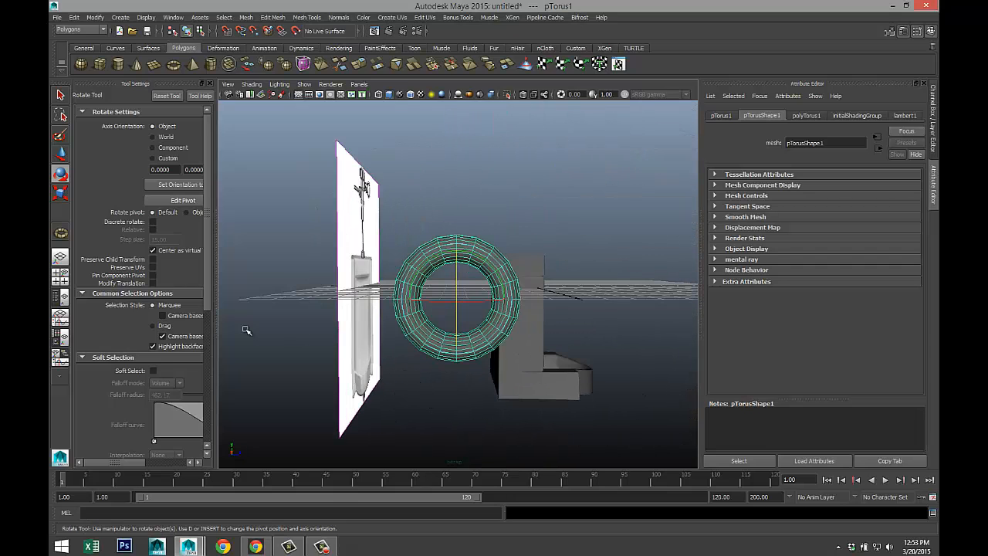
- Delete the faces of the torus's upper half and of its remaining side farther from the urinal, leaving a quarter-circle elbow
{"action": "left_click", "coordinate": [59, 276]}
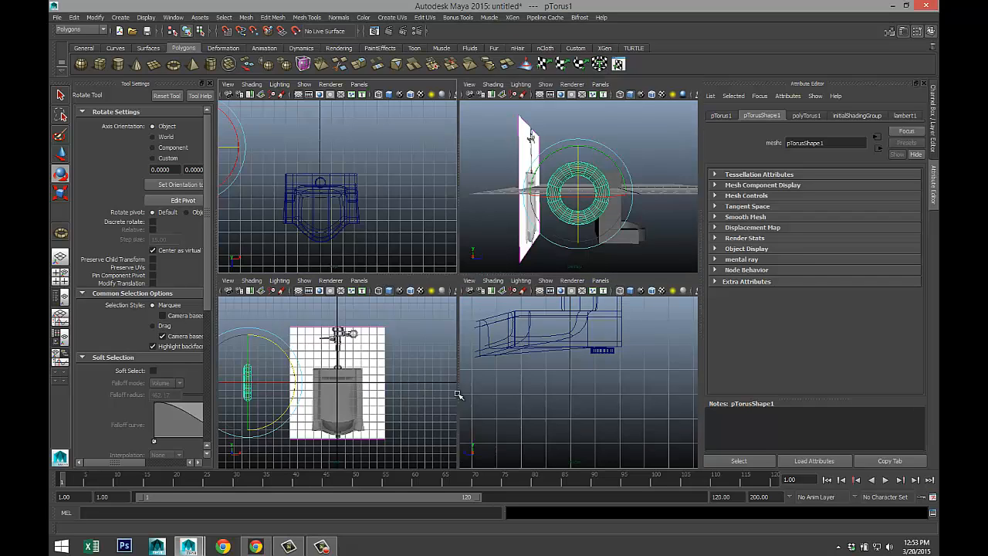
{"action": "key", "text": "space"}
{"action": "key", "text": "f"}
{"action": "scroll", "coordinate": [548, 378], "scroll_direction": "down", "scroll_amount": 3}
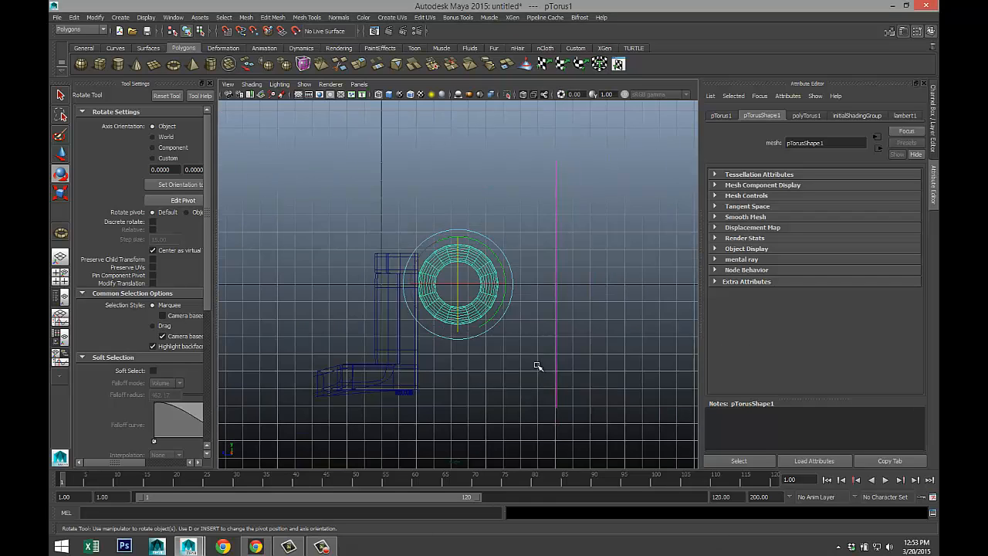
{"action": "scroll", "coordinate": [537, 367], "scroll_direction": "up", "scroll_amount": 2}
{"action": "scroll", "coordinate": [536, 375], "scroll_direction": "down", "scroll_amount": 2}
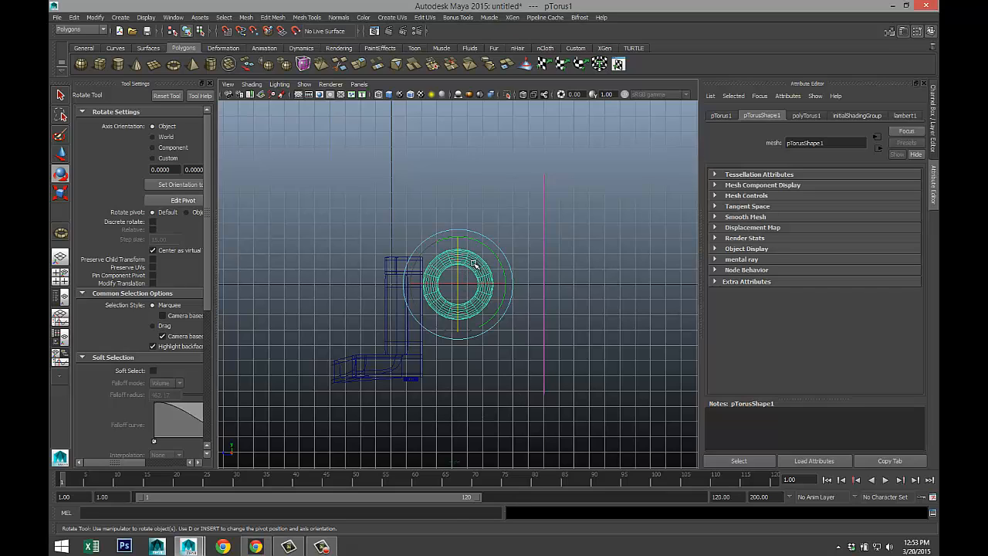
{"action": "right_click_drag", "start_coordinate": [474, 264], "coordinate": [478, 287]}
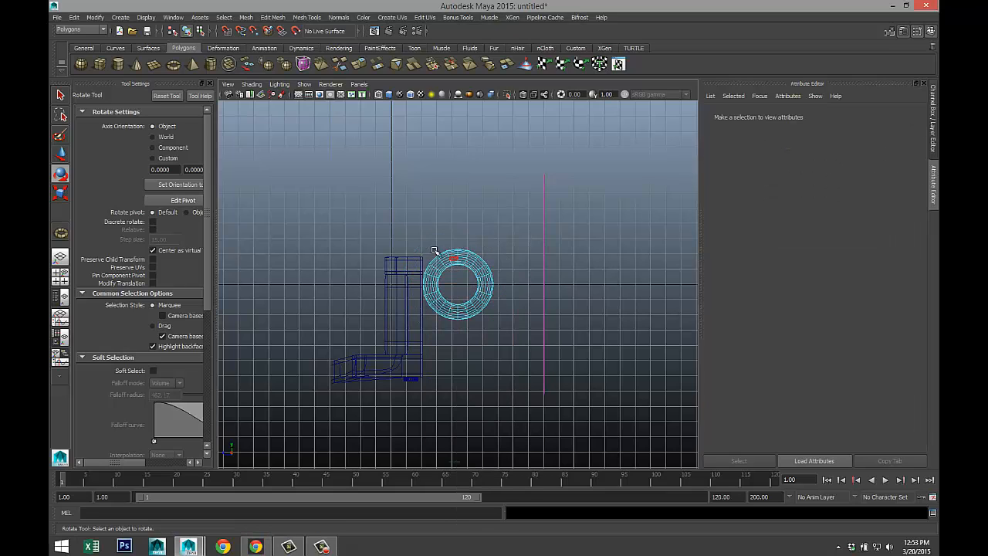
{"action": "left_click_drag", "start_coordinate": [376, 227], "coordinate": [551, 280]}
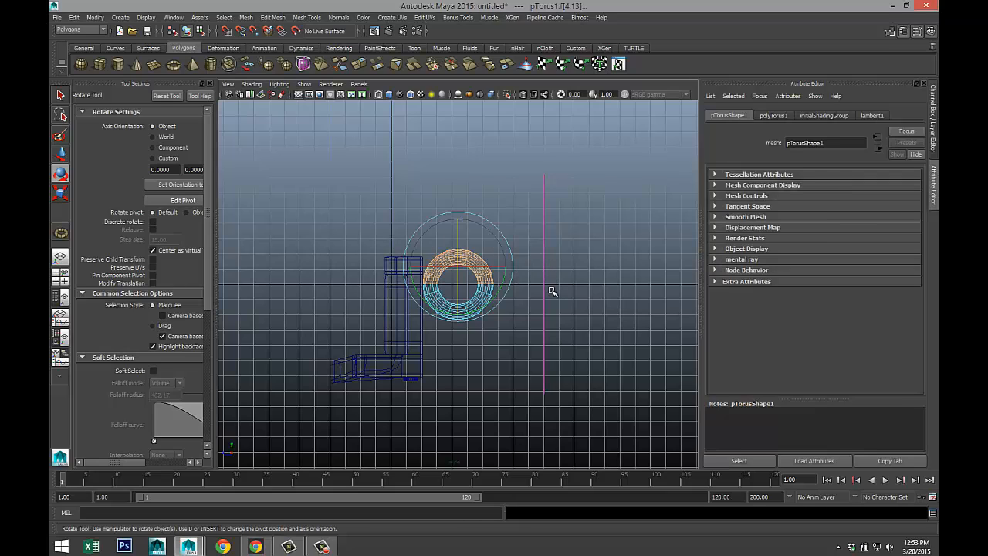
{"action": "key", "text": "Delete"}
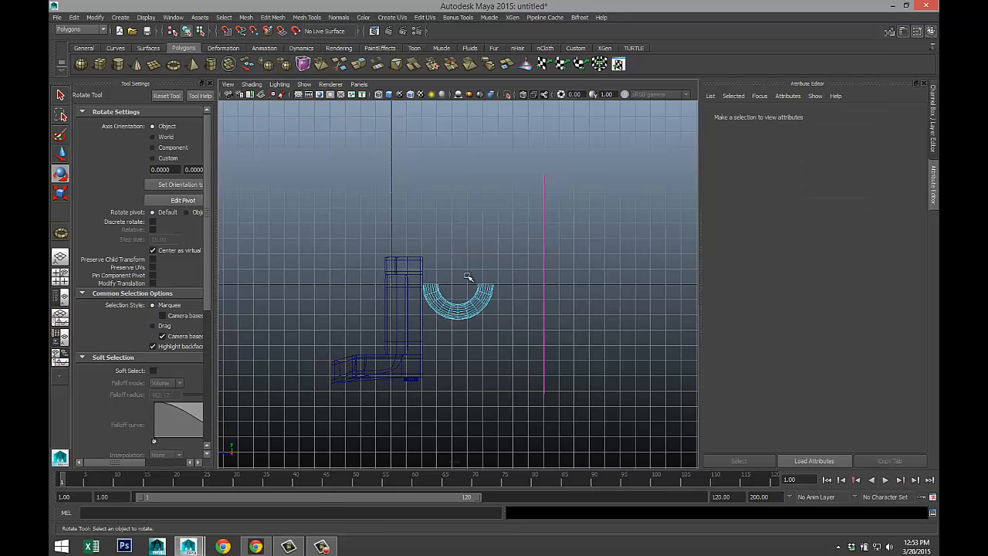
{"action": "left_click_drag", "start_coordinate": [508, 363], "coordinate": [516, 369]}
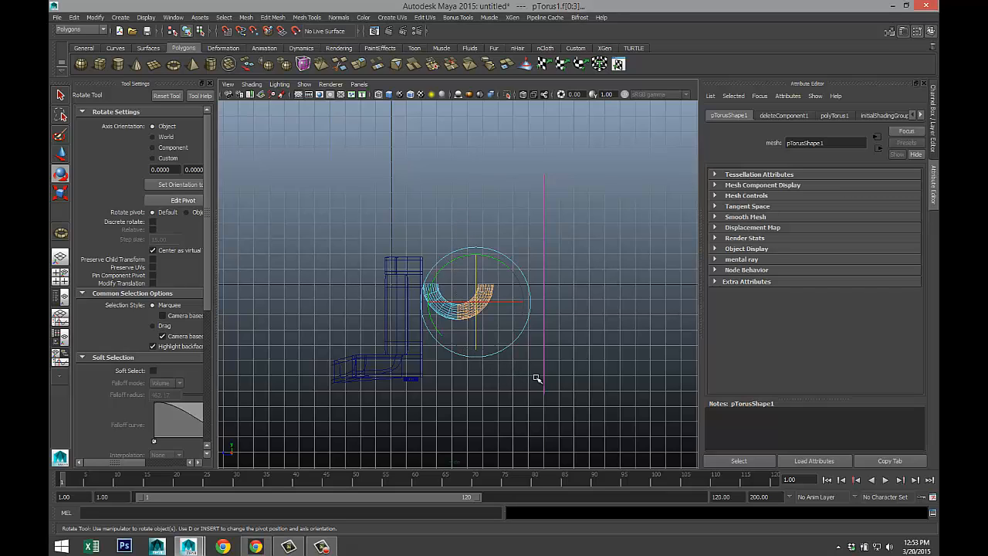
{"action": "key", "text": "Delete"}
- Return to whole-object selection and move the elbow in side view to just beneath the ribbed fitting on the urinal's underside
{"action": "right_click_drag", "start_coordinate": [439, 309], "coordinate": [482, 282]}
{"action": "left_click", "coordinate": [457, 312]}
{"action": "key", "text": "w"}
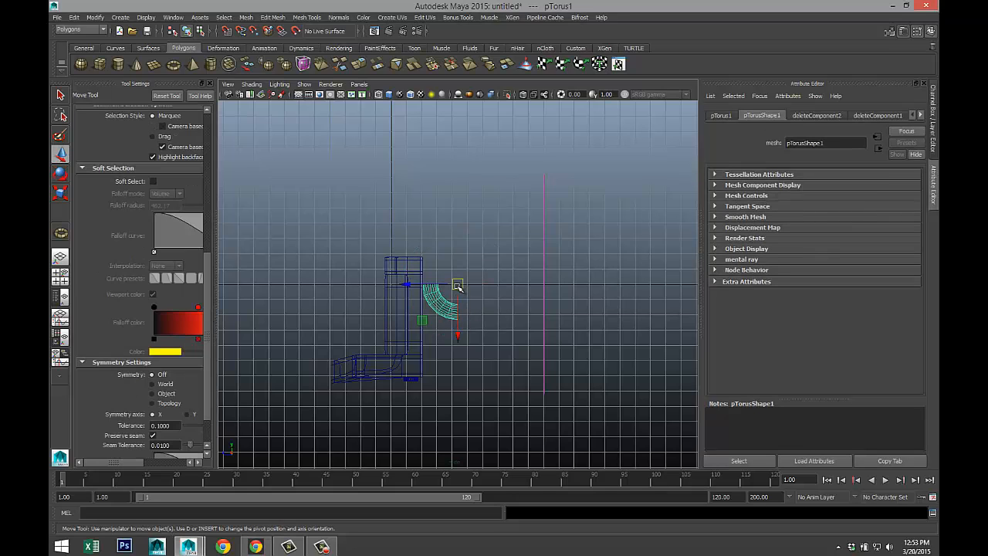
{"action": "left_click_drag", "start_coordinate": [457, 287], "coordinate": [438, 383]}
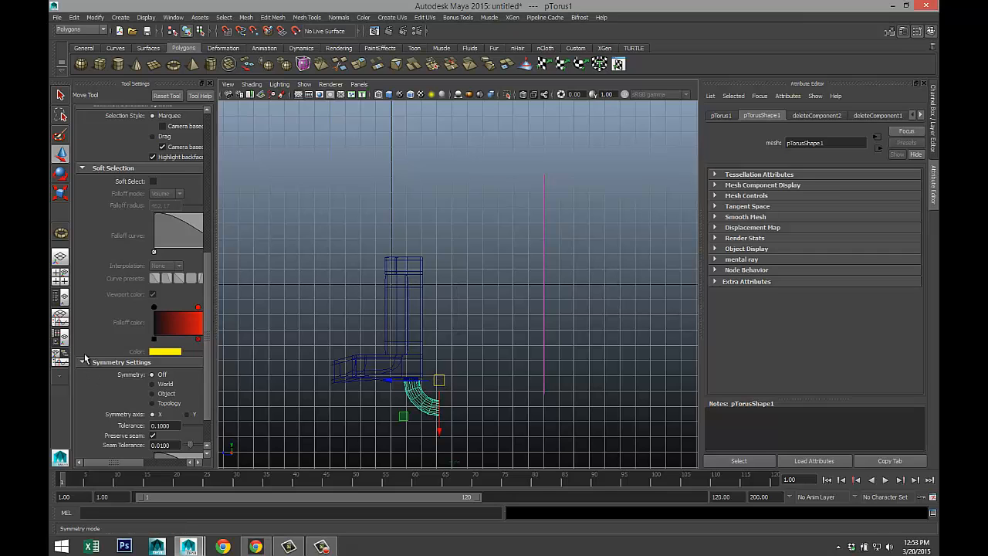
- Scale the elbow to about 0.682 and move it in side view so its upper end fits inside the ribbed fitting
{"action": "left_click", "coordinate": [60, 276]}
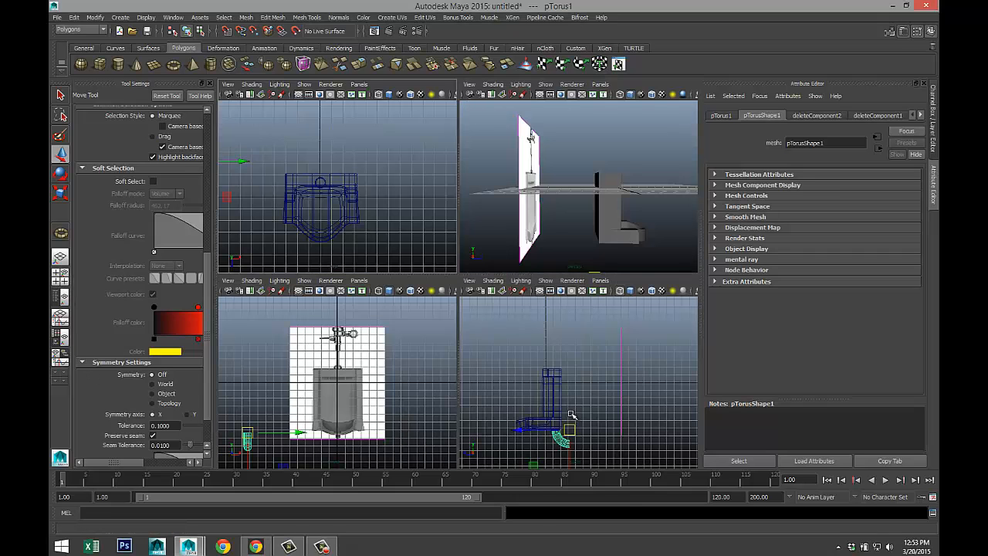
{"action": "key", "text": "space"}
{"action": "key", "text": "f"}
{"action": "scroll", "coordinate": [527, 403], "scroll_direction": "down", "scroll_amount": 5}
{"action": "scroll", "coordinate": [510, 402], "scroll_direction": "up", "scroll_amount": 2}
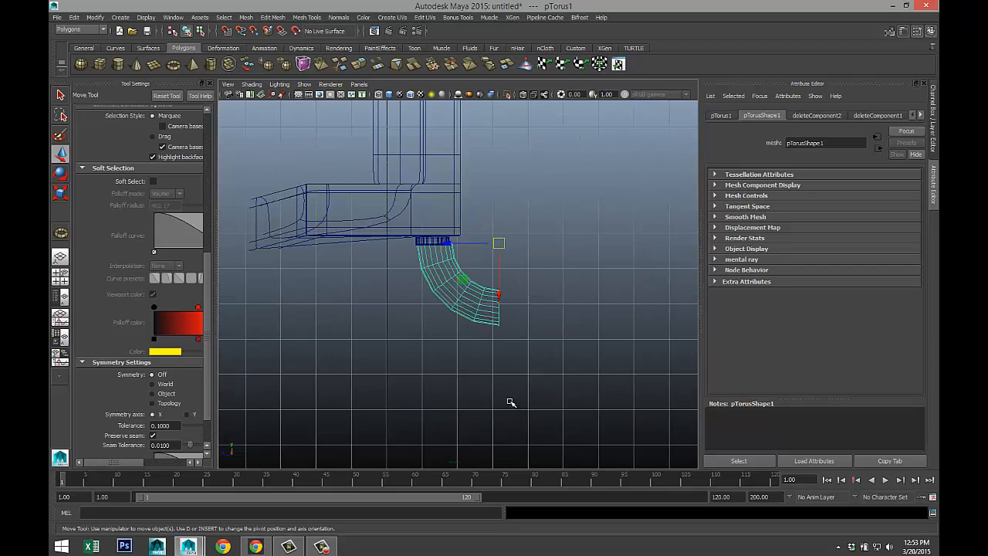
{"action": "scroll", "coordinate": [510, 402], "scroll_direction": "up", "scroll_amount": 4}
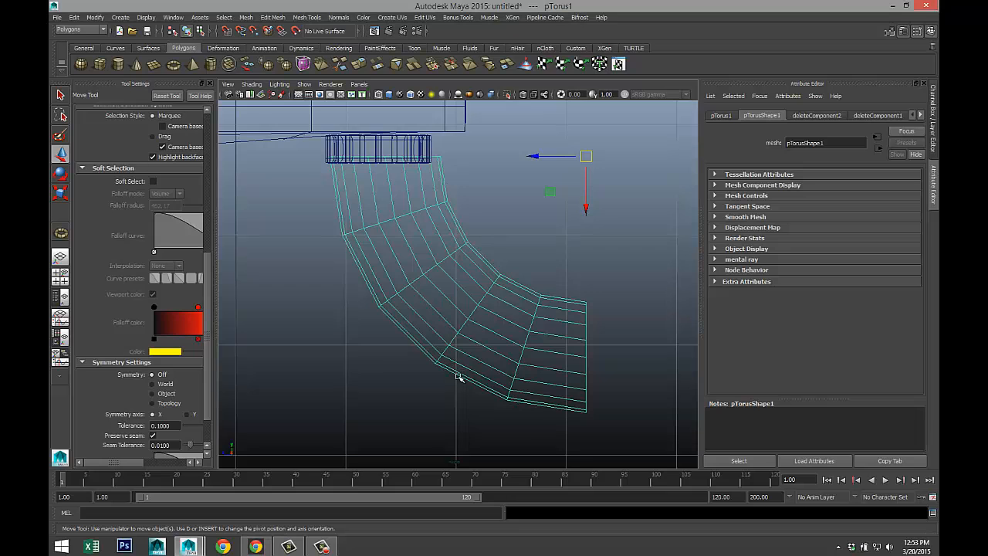
{"action": "key", "text": "r"}
{"action": "left_click_drag", "start_coordinate": [586, 158], "coordinate": [502, 154]}
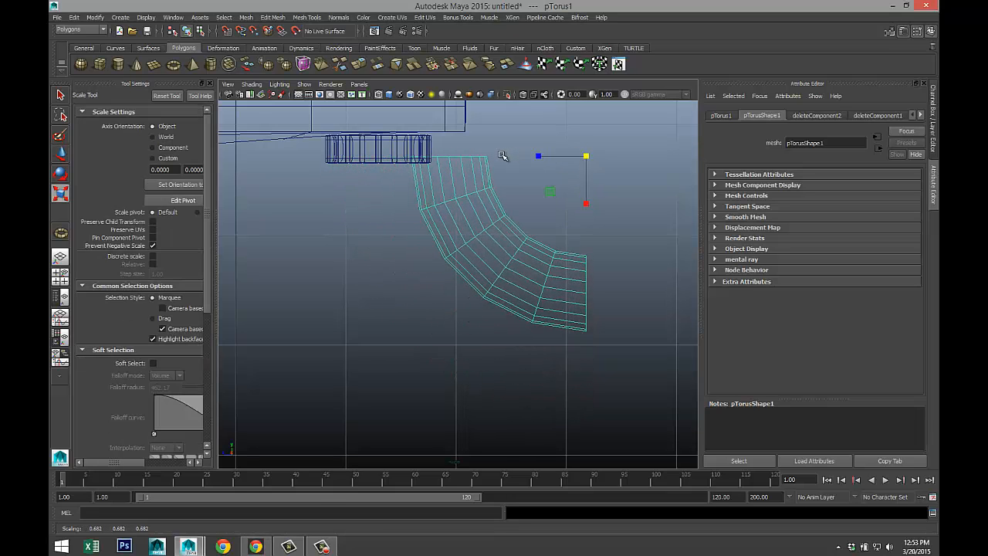
{"action": "key", "text": "w"}
{"action": "left_click_drag", "start_coordinate": [580, 157], "coordinate": [514, 141]}
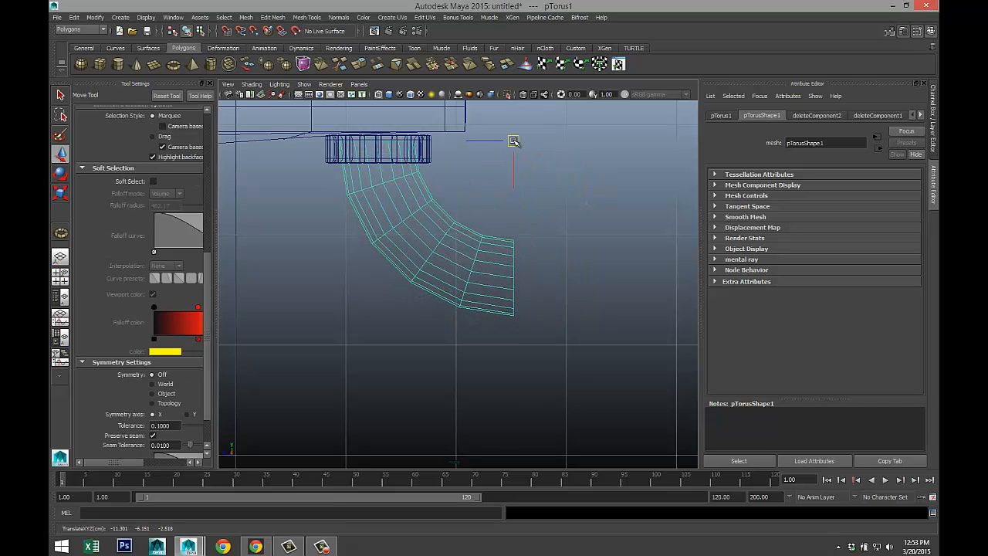
- Select the ribbed fitting together with the elbow and move both toward the urinal's front, to about Z -0.819
{"action": "scroll", "coordinate": [420, 270], "scroll_direction": "down", "scroll_amount": 6}
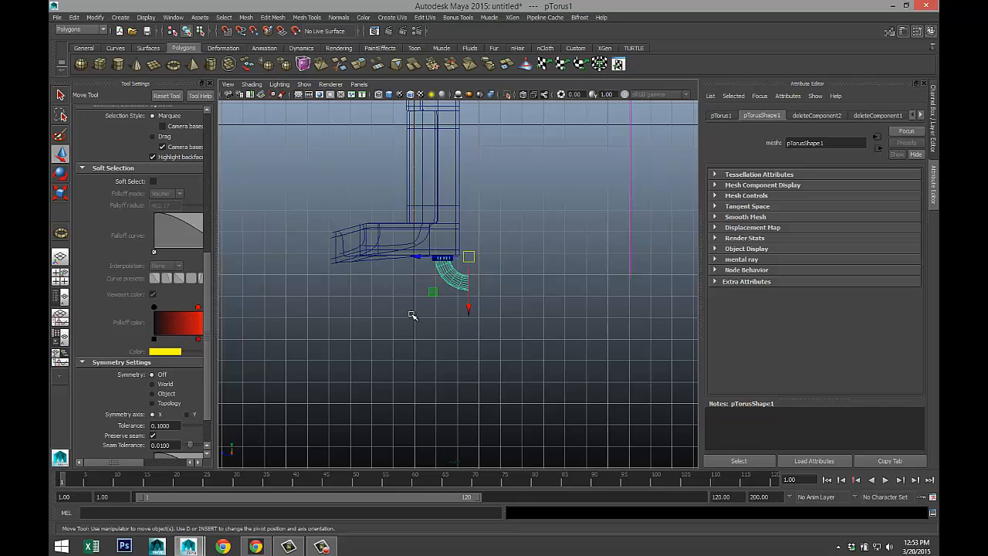
{"action": "scroll", "coordinate": [404, 317], "scroll_direction": "up", "scroll_amount": 2}
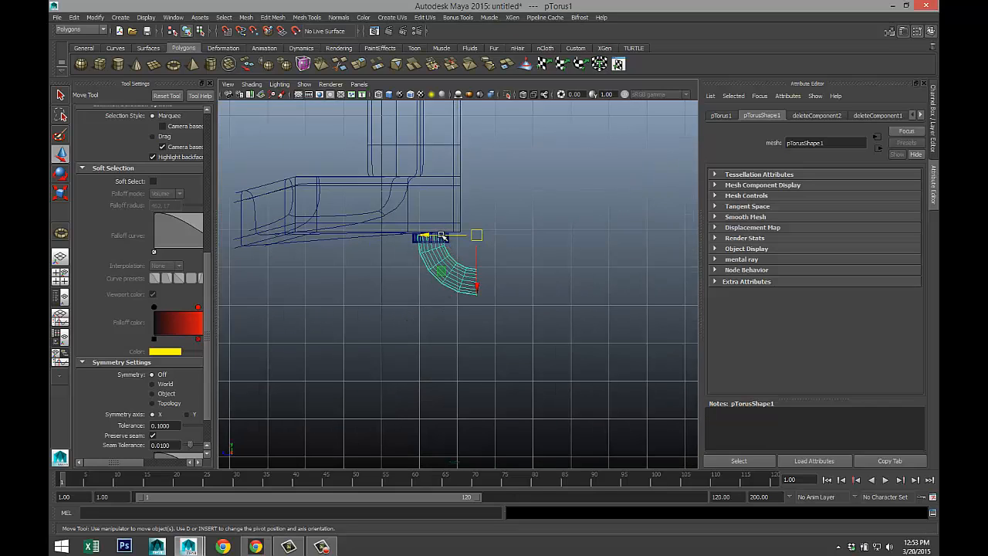
{"action": "left_click", "coordinate": [435, 240]}
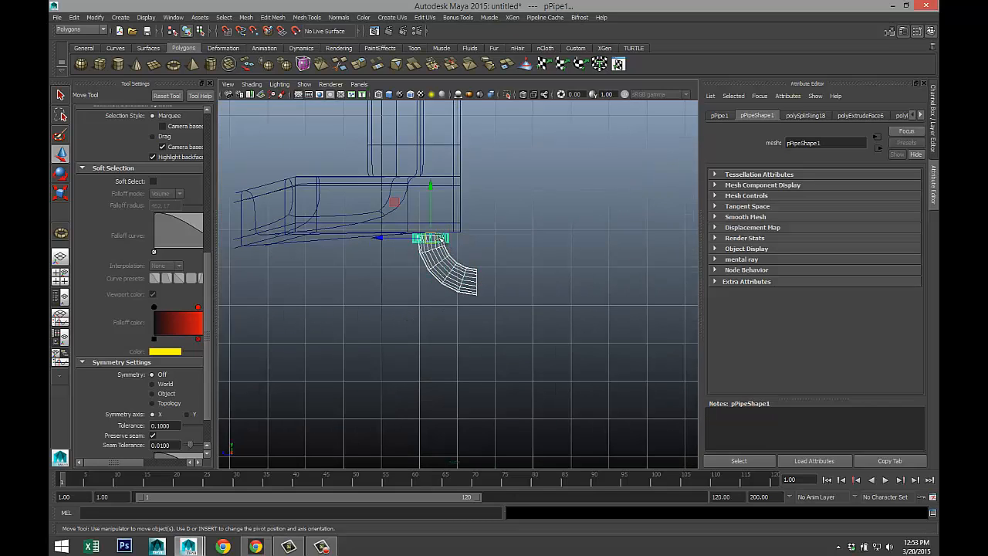
{"action": "left_click_drag", "start_coordinate": [434, 240], "coordinate": [414, 236]}
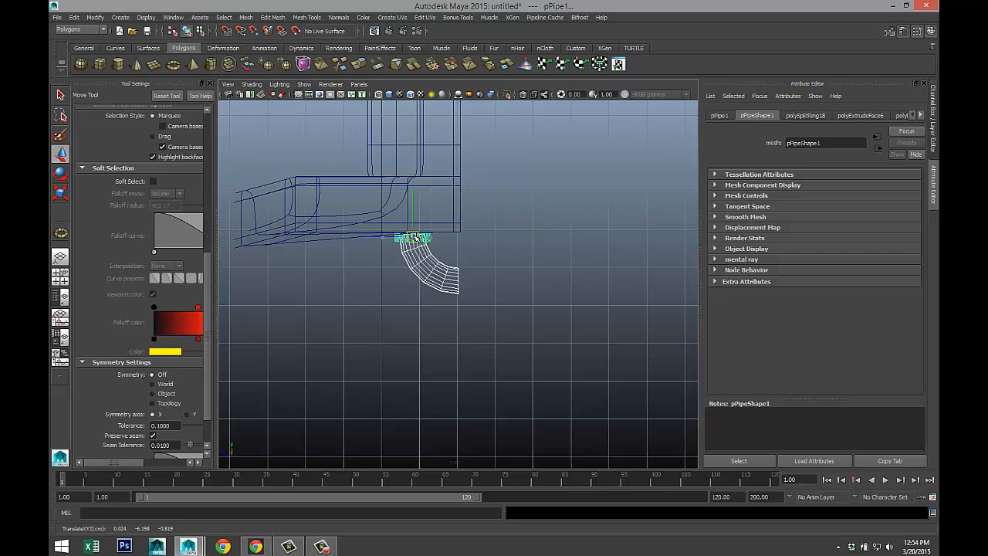
- Move only the elbow in the perspective view until it lines up under the ribbed fitting, at about X 0.019, Y -6.123, Z -2.043
{"action": "left_click", "coordinate": [63, 275]}
{"action": "key", "text": "space"}
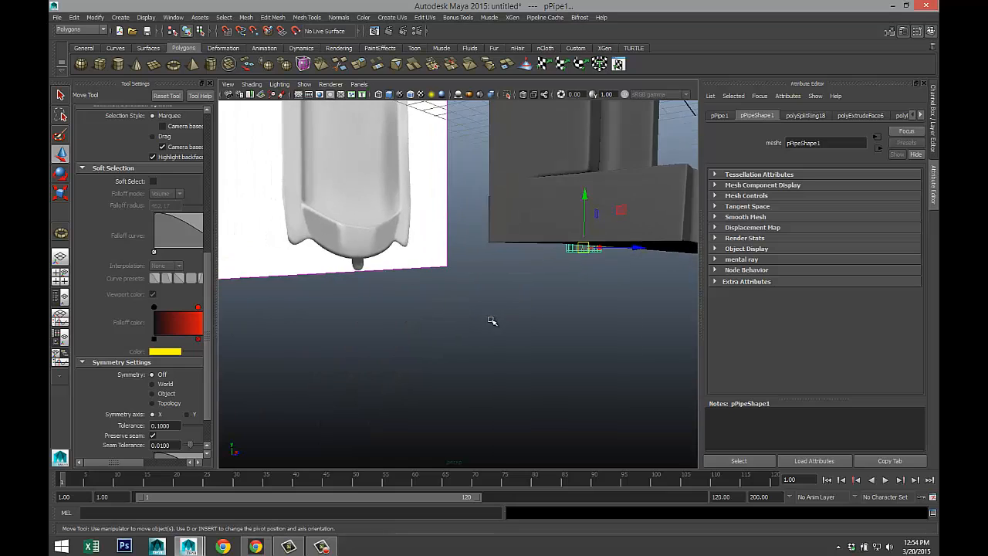
{"action": "scroll", "coordinate": [491, 320], "scroll_direction": "down", "scroll_amount": 4}
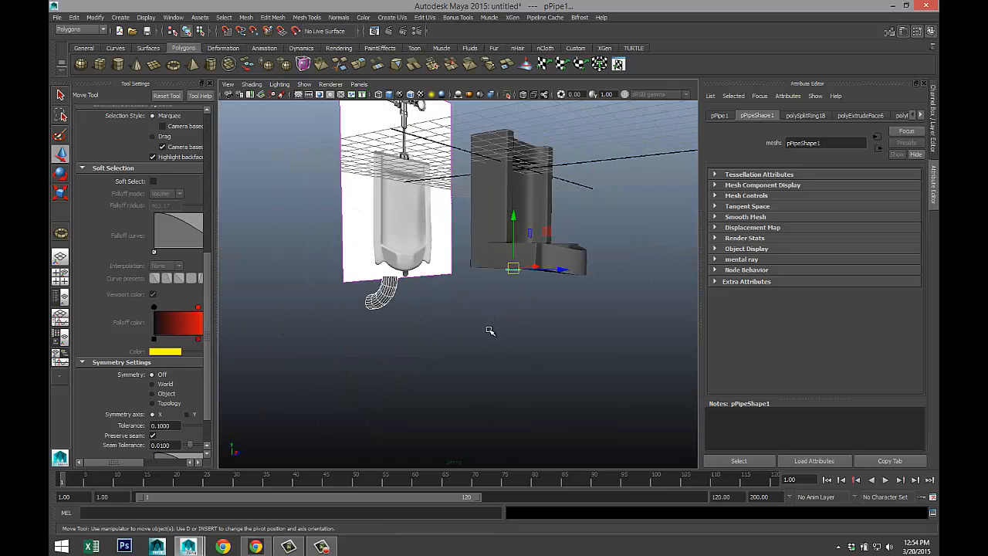
{"action": "left_click", "coordinate": [392, 292]}
{"action": "left_click_drag", "start_coordinate": [405, 281], "coordinate": [503, 285]}
{"action": "left_click_drag", "start_coordinate": [440, 336], "coordinate": [456, 310], "text": "alt"}
{"action": "key", "text": "ctrl+z"}
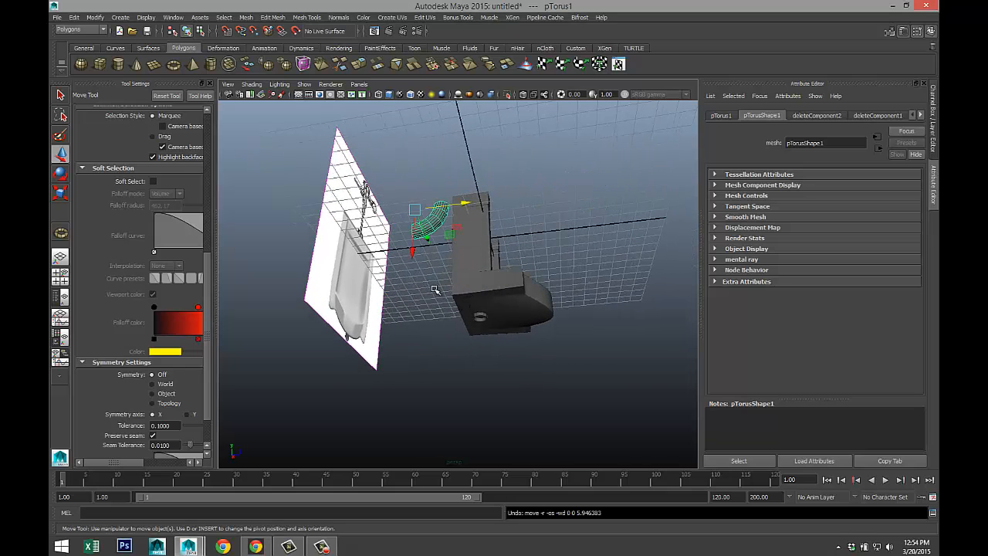
{"action": "left_click_drag", "start_coordinate": [430, 243], "coordinate": [481, 332]}
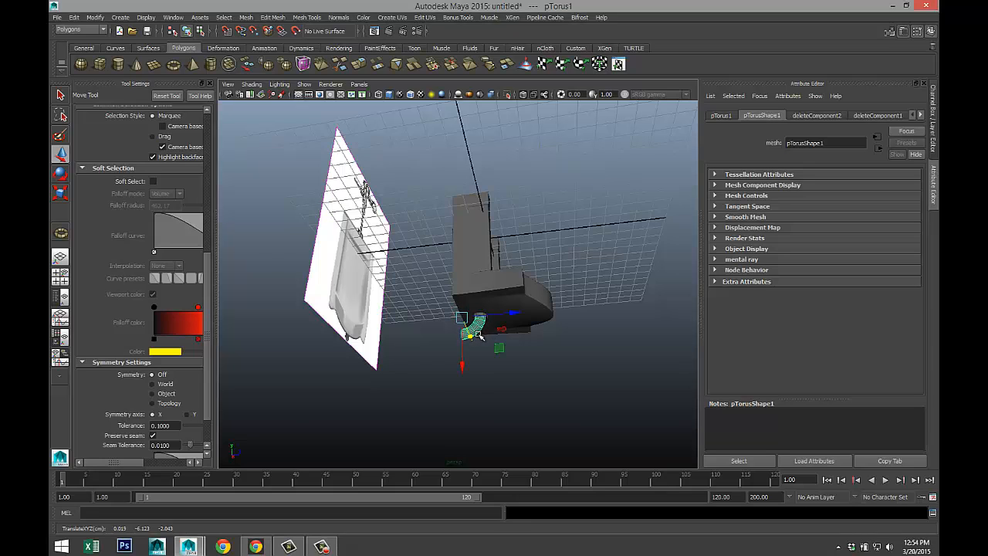
{"action": "key", "text": "f"}
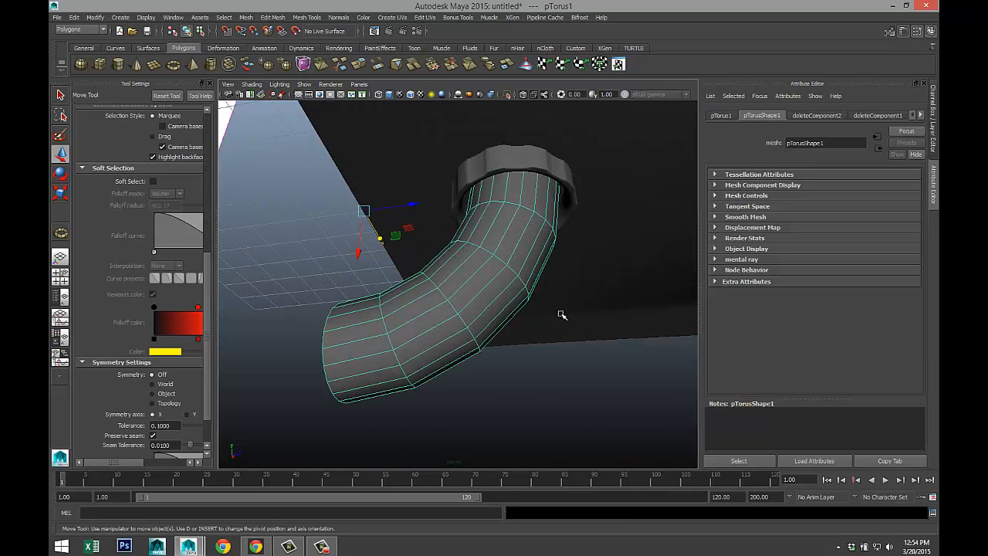
- Enlarge the elbow uniformly to a scale of about 0.794 so its diameter better fills the ribbed fitting
{"action": "left_click_drag", "start_coordinate": [560, 316], "coordinate": [674, 319], "text": "alt"}
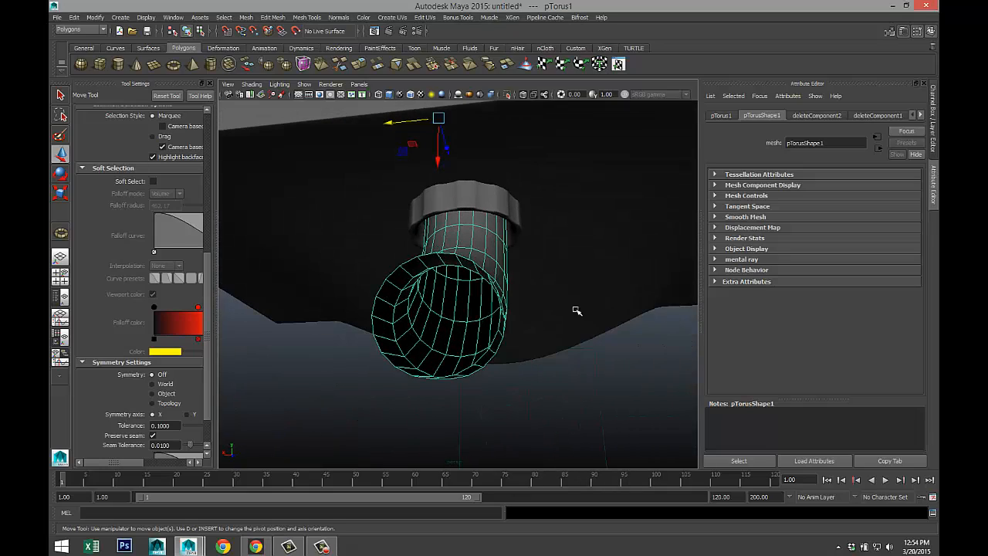
{"action": "key", "text": "r"}
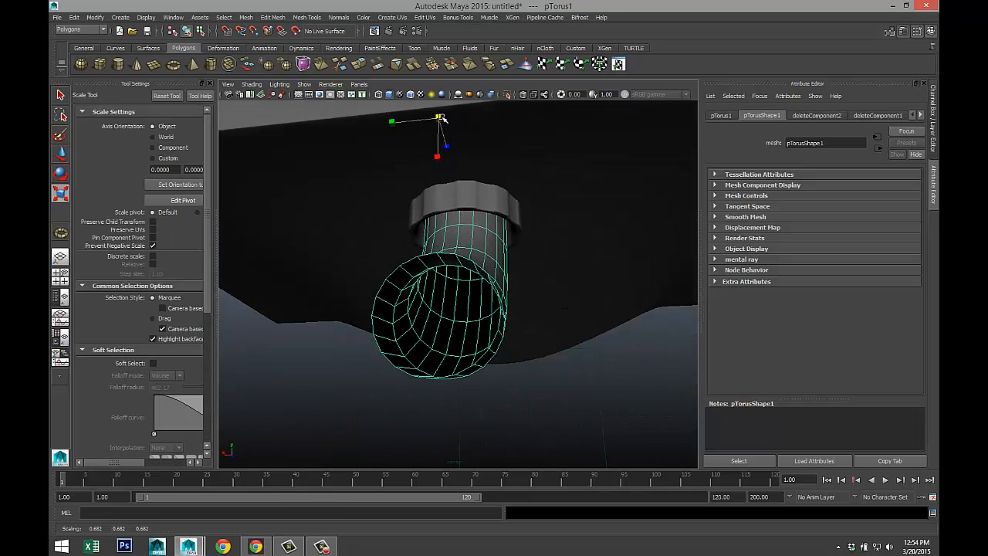
{"action": "left_click_drag", "start_coordinate": [440, 121], "coordinate": [484, 134]}
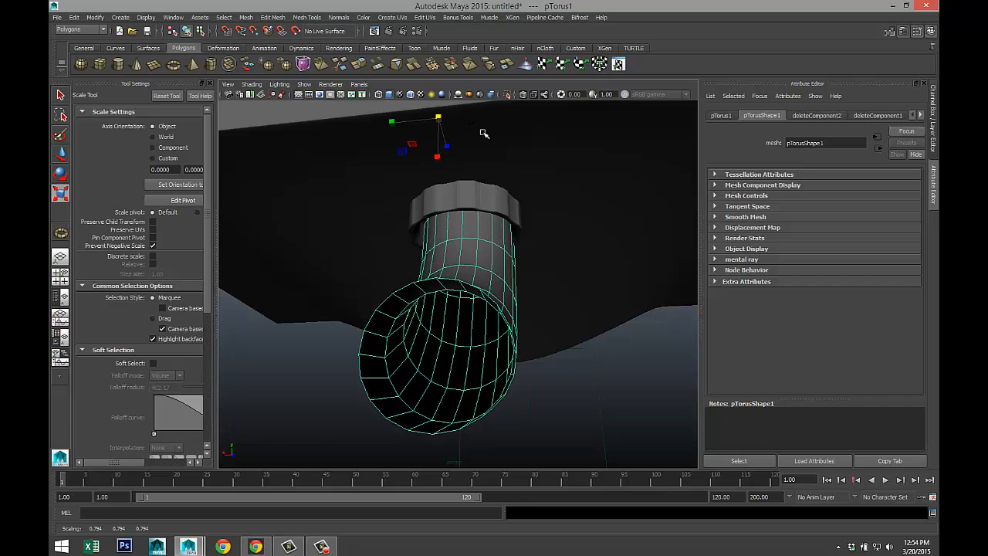
{"action": "left_click_drag", "start_coordinate": [526, 253], "coordinate": [425, 238], "text": "alt"}
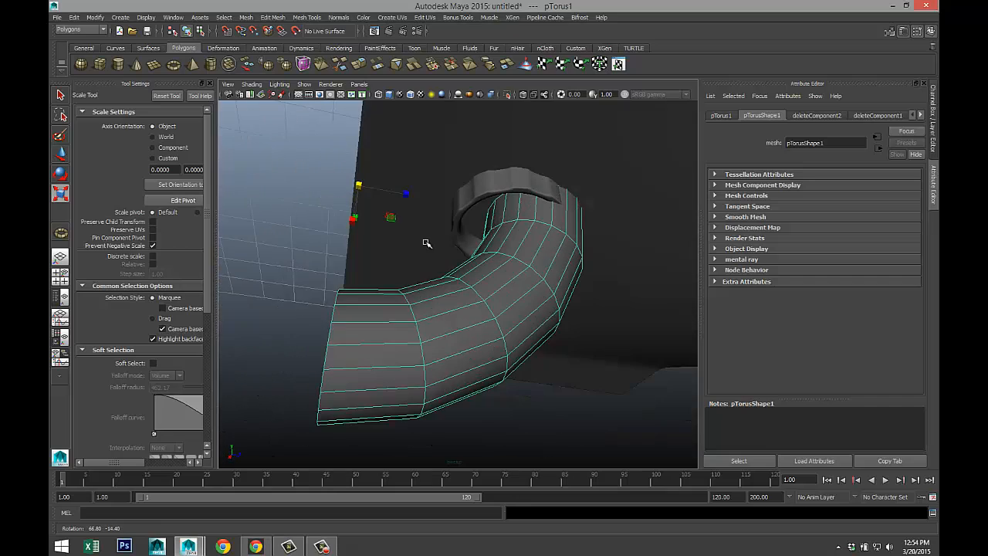
- Move the enlarged elbow toward the urinal's back in top view until its upper end is centred inside the ribbed fitting
{"action": "left_click", "coordinate": [62, 275]}
{"action": "key", "text": "space"}
{"action": "key", "text": "f"}
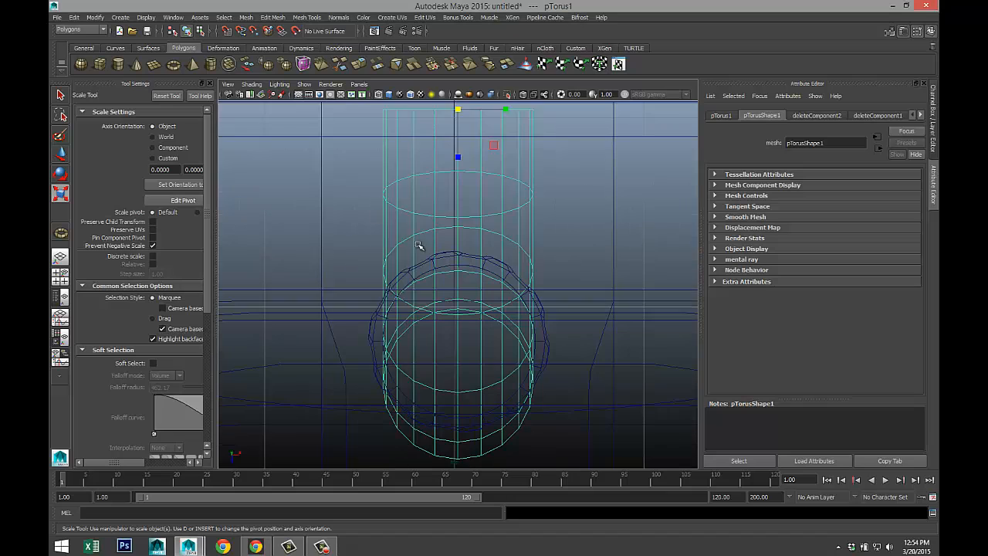
{"action": "scroll", "coordinate": [470, 272], "scroll_direction": "down", "scroll_amount": 5}
{"action": "scroll", "coordinate": [467, 278], "scroll_direction": "up", "scroll_amount": 6}
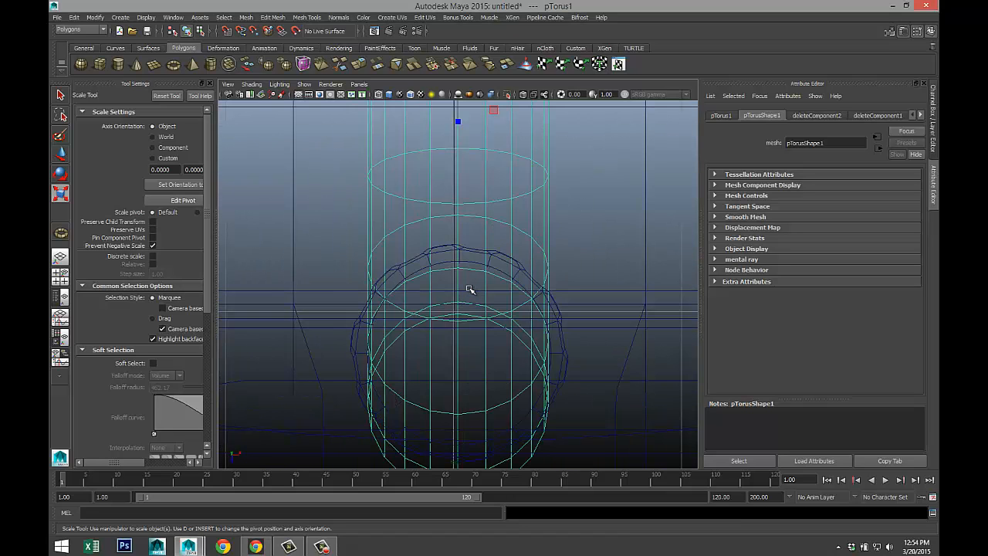
{"action": "key", "text": "w"}
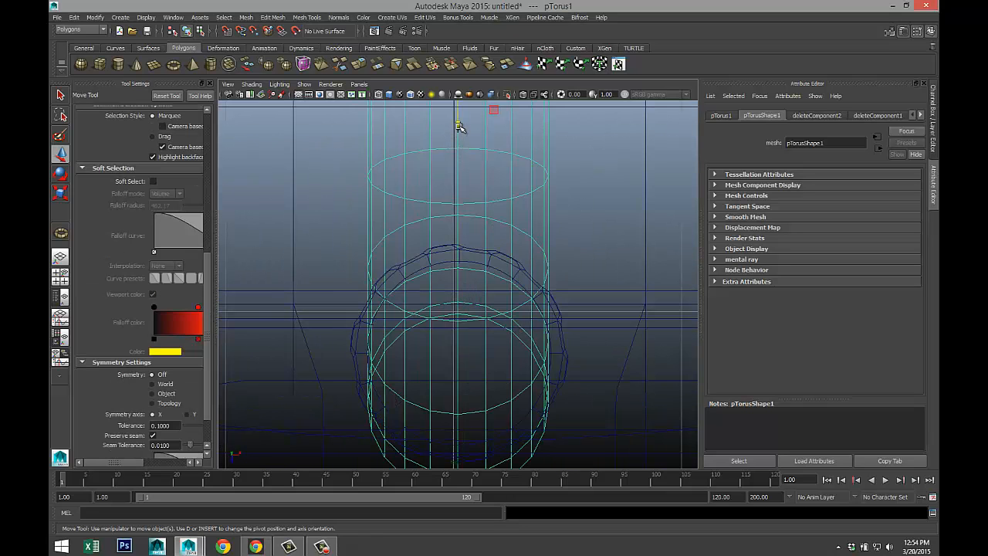
{"action": "left_click_drag", "start_coordinate": [458, 126], "coordinate": [469, 81]}
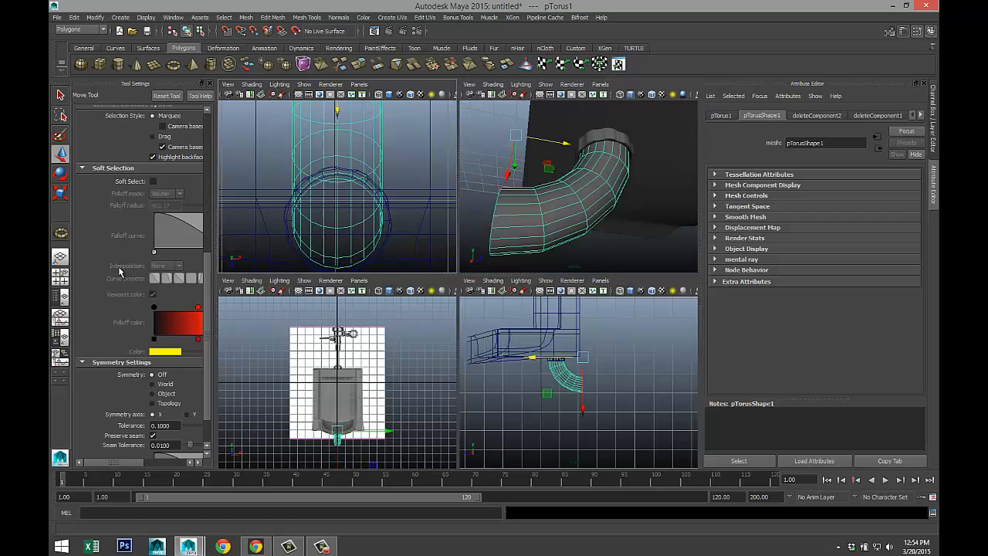
- Deselect the elbow and inspect its joint with the fitting, the urinal's top and the pipe above it in the reference image
{"action": "key", "text": "space"}
{"action": "key", "text": "space"}
{"action": "scroll", "coordinate": [565, 200], "scroll_direction": "down", "scroll_amount": 5}
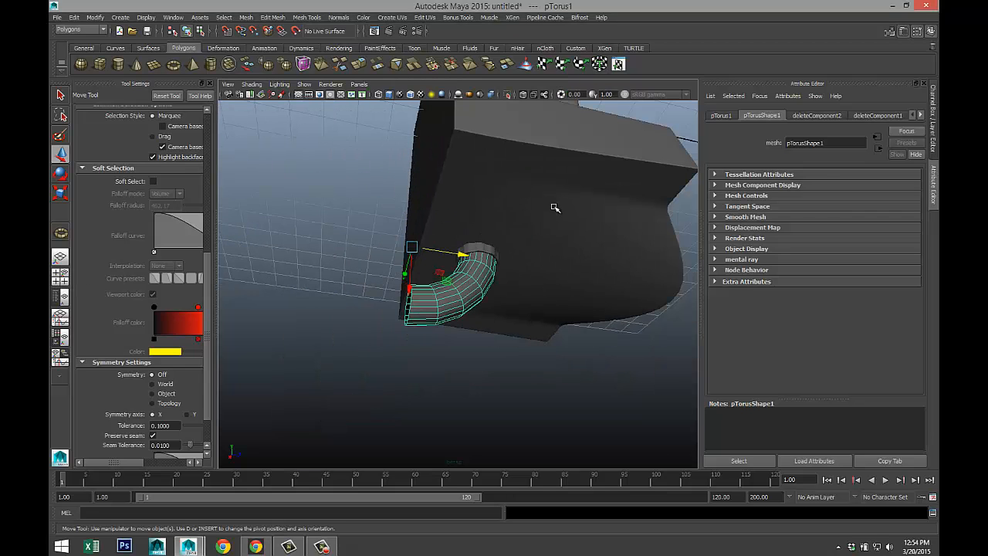
{"action": "left_click_drag", "start_coordinate": [353, 229], "coordinate": [535, 356], "text": "alt"}
{"action": "left_click", "coordinate": [536, 356]}
{"action": "left_click", "coordinate": [484, 327]}
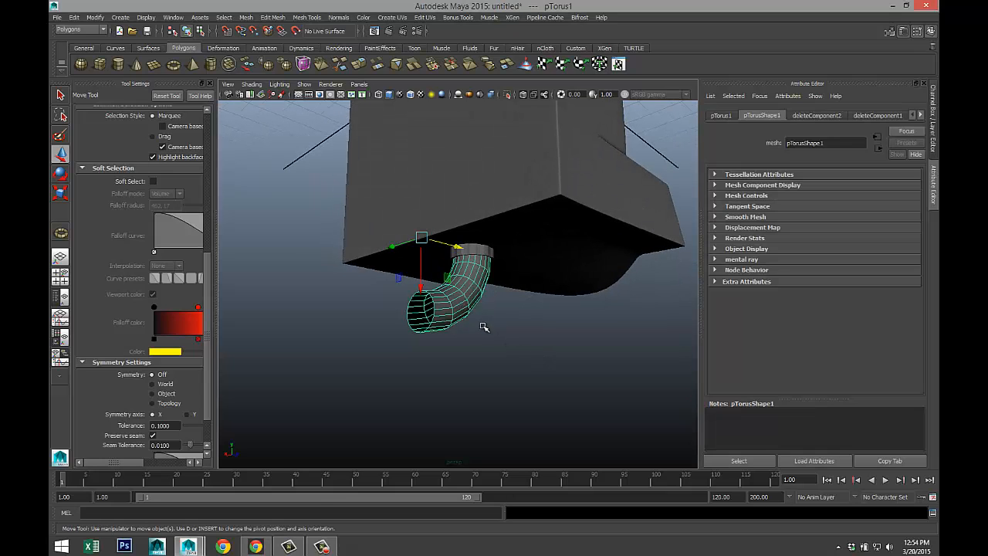
{"action": "left_click", "coordinate": [499, 327]}
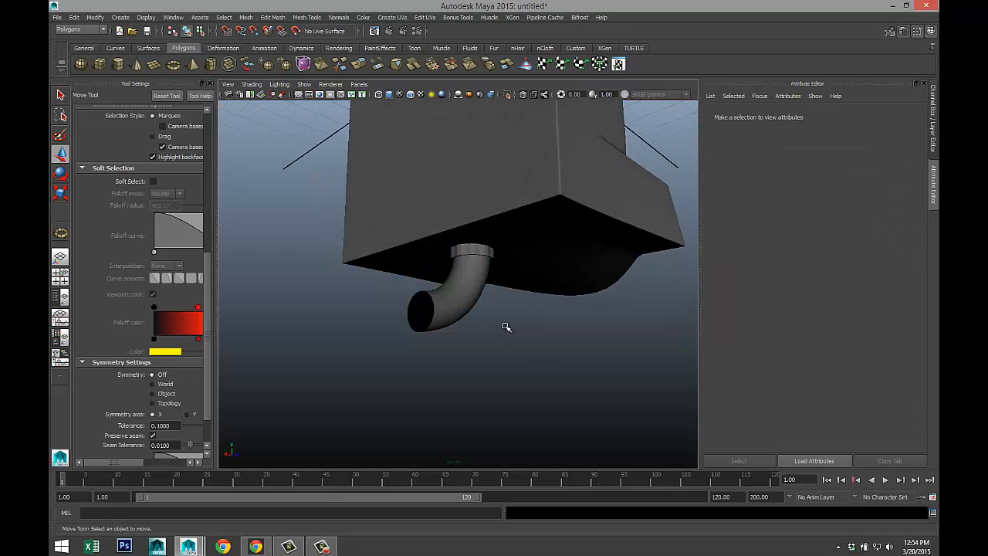
{"action": "scroll", "coordinate": [507, 328], "scroll_direction": "down", "scroll_amount": 4}
{"action": "scroll", "coordinate": [514, 332], "scroll_direction": "up", "scroll_amount": 4}
{"action": "left_click_drag", "start_coordinate": [568, 331], "coordinate": [414, 344], "text": "alt"}
{"action": "scroll", "coordinate": [493, 324], "scroll_direction": "down", "scroll_amount": 5}
{"action": "left_click_drag", "start_coordinate": [551, 270], "coordinate": [523, 341], "text": "alt"}
{"action": "scroll", "coordinate": [533, 273], "scroll_direction": "up", "scroll_amount": 5}
{"action": "left_click_drag", "start_coordinate": [540, 268], "coordinate": [417, 231], "text": "alt"}
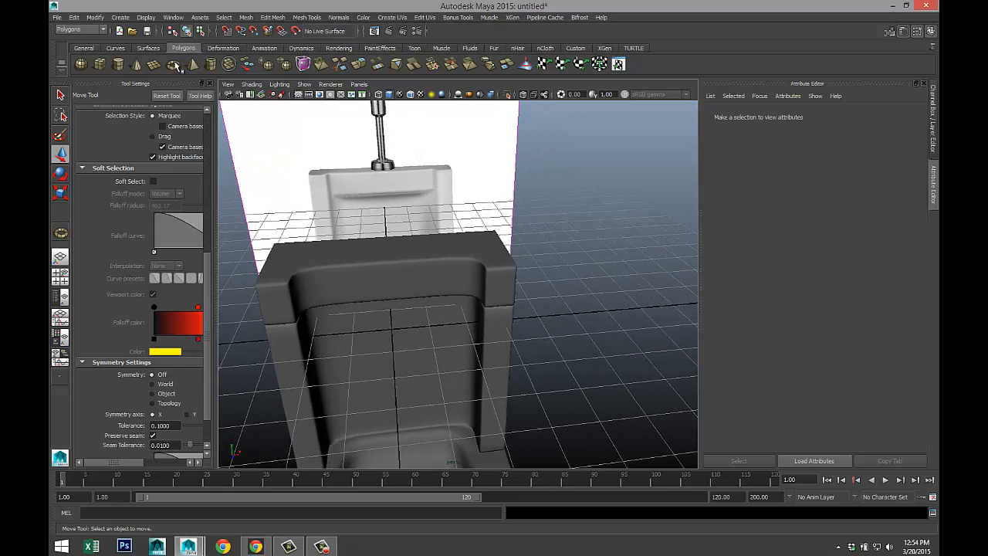
- Create a polygon cylinder with a radius of about 0.638 and height 0.372, and raise it above the urinal's top
{"action": "left_click", "coordinate": [118, 64]}
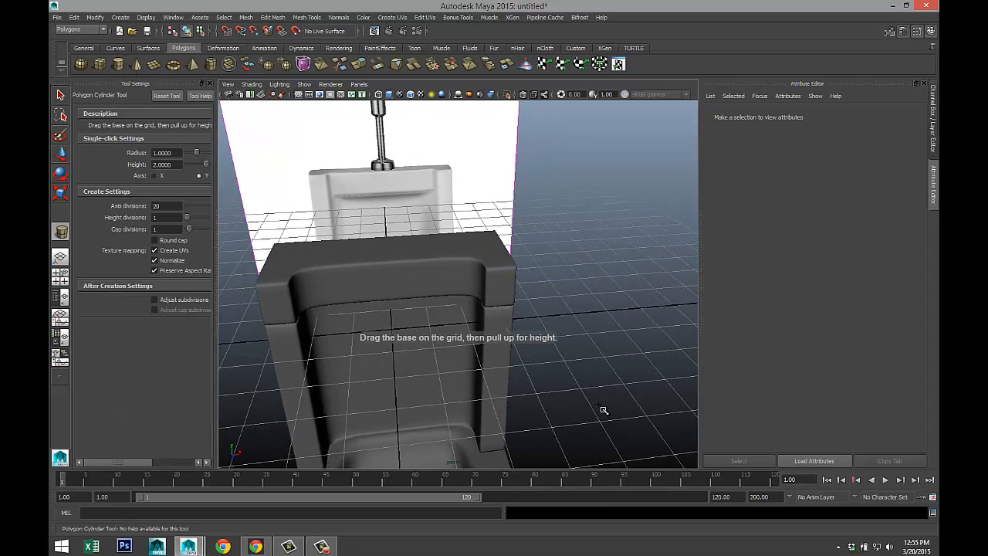
{"action": "left_click_drag", "start_coordinate": [603, 410], "coordinate": [446, 417]}
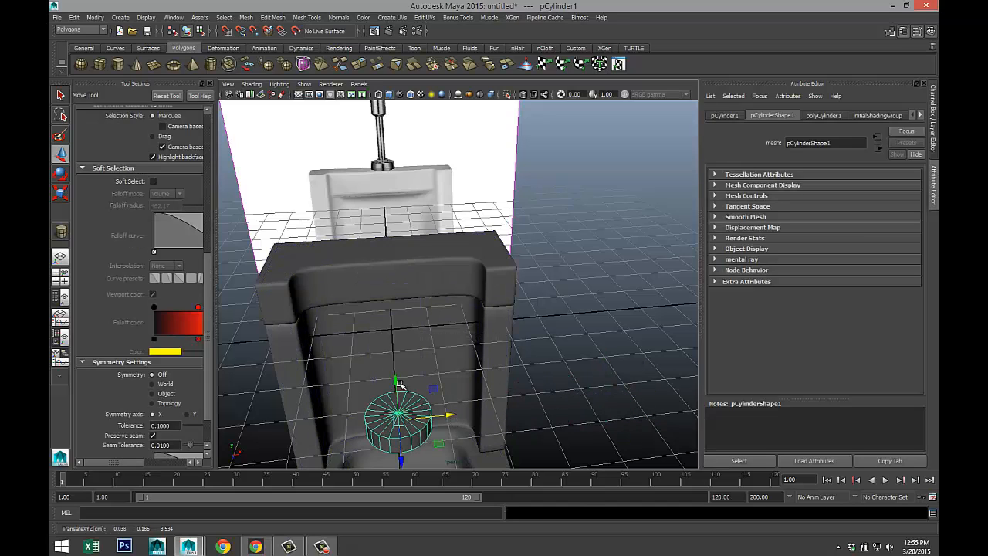
{"action": "left_click_drag", "start_coordinate": [400, 383], "coordinate": [385, 259]}
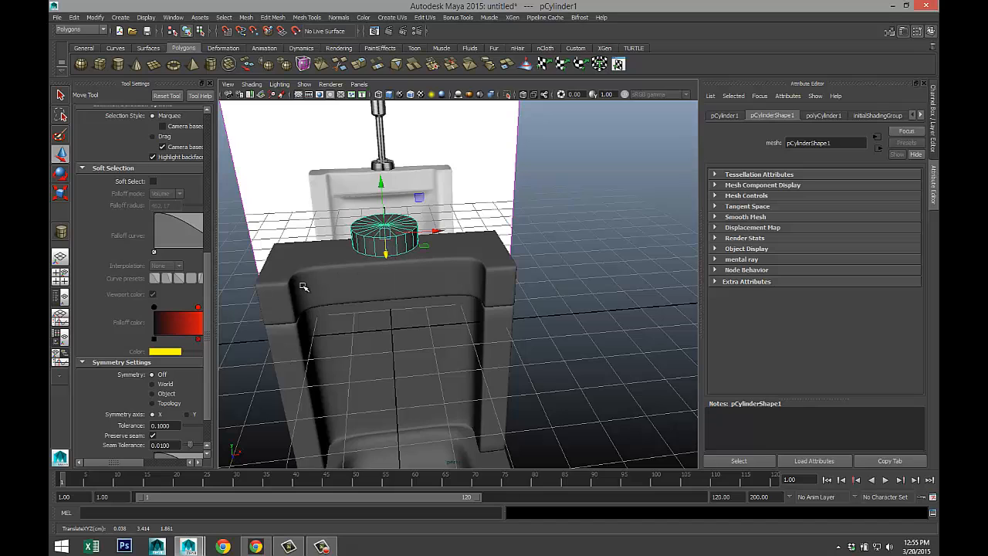
- Move the cylinder back in top view along Z to about -1.384, over the rear of the urinal
{"action": "left_click", "coordinate": [79, 272]}
{"action": "key", "text": "space"}
{"action": "key", "text": "f"}
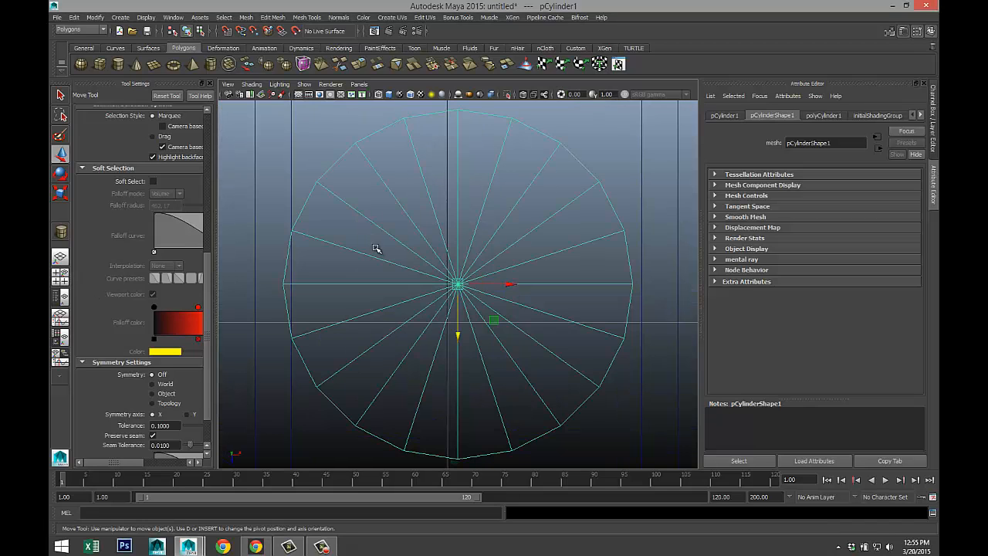
{"action": "scroll", "coordinate": [472, 298], "scroll_direction": "down", "scroll_amount": 10}
{"action": "scroll", "coordinate": [476, 302], "scroll_direction": "up", "scroll_amount": 3}
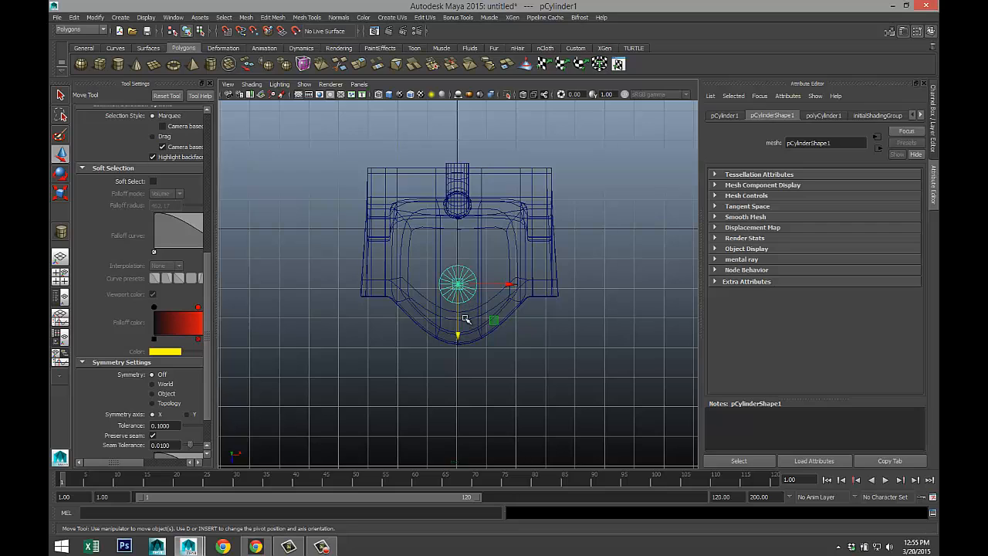
{"action": "left_click_drag", "start_coordinate": [457, 336], "coordinate": [458, 241]}
- Shrink the cylinder uniformly to a scale of about 0.653
{"action": "key", "text": "f"}
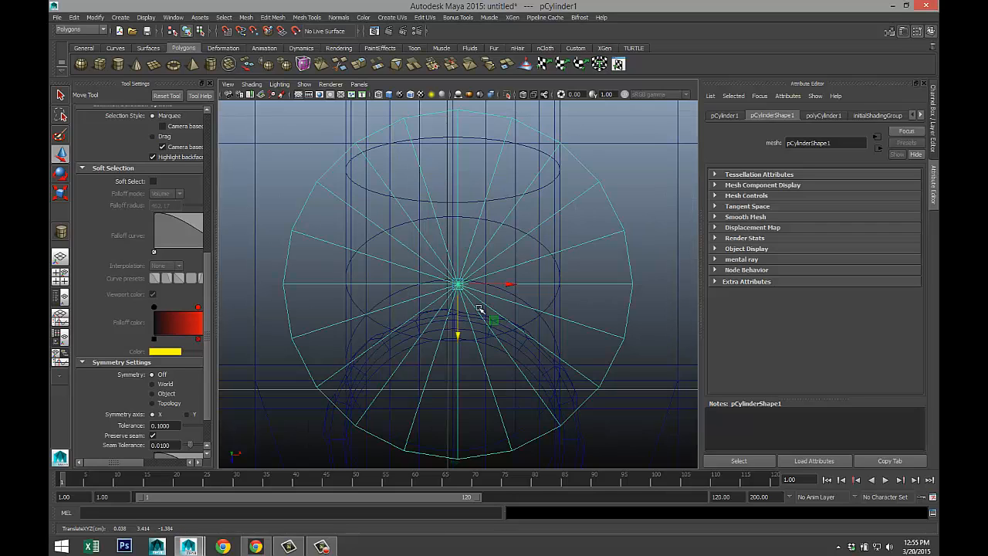
{"action": "key", "text": "r"}
{"action": "left_click_drag", "start_coordinate": [458, 284], "coordinate": [371, 285]}
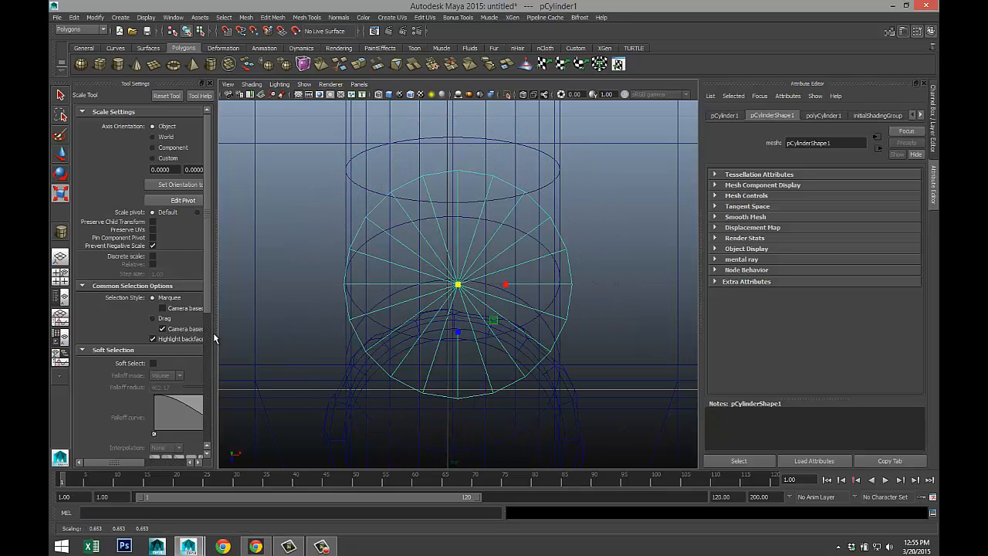
- Lower the cylinder in side view to about Y 1.876, close to the urinal's top surface
{"action": "left_click", "coordinate": [60, 275]}
{"action": "key", "text": "space"}
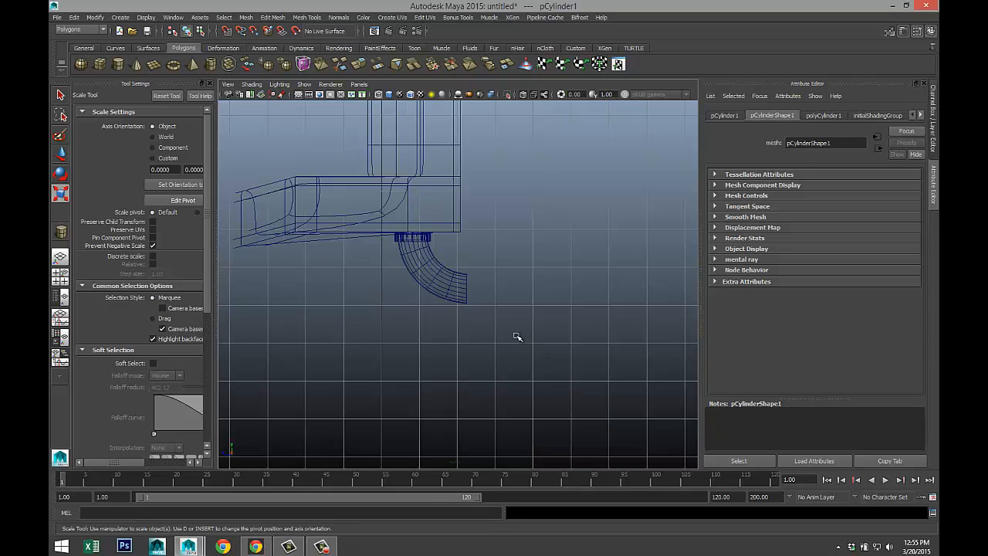
{"action": "key", "text": "f"}
{"action": "scroll", "coordinate": [480, 318], "scroll_direction": "down", "scroll_amount": 12}
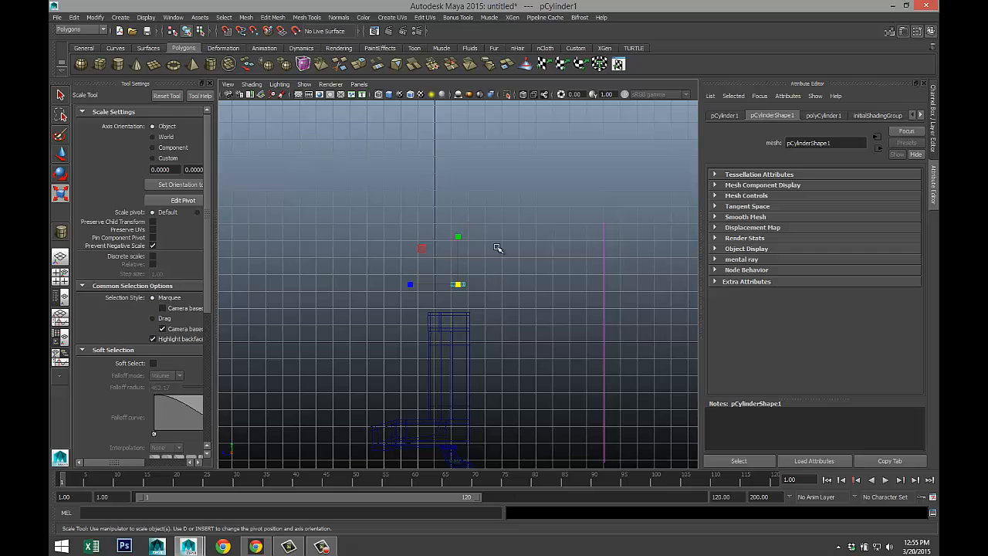
{"action": "key", "text": "w"}
{"action": "left_click_drag", "start_coordinate": [456, 232], "coordinate": [460, 259]}
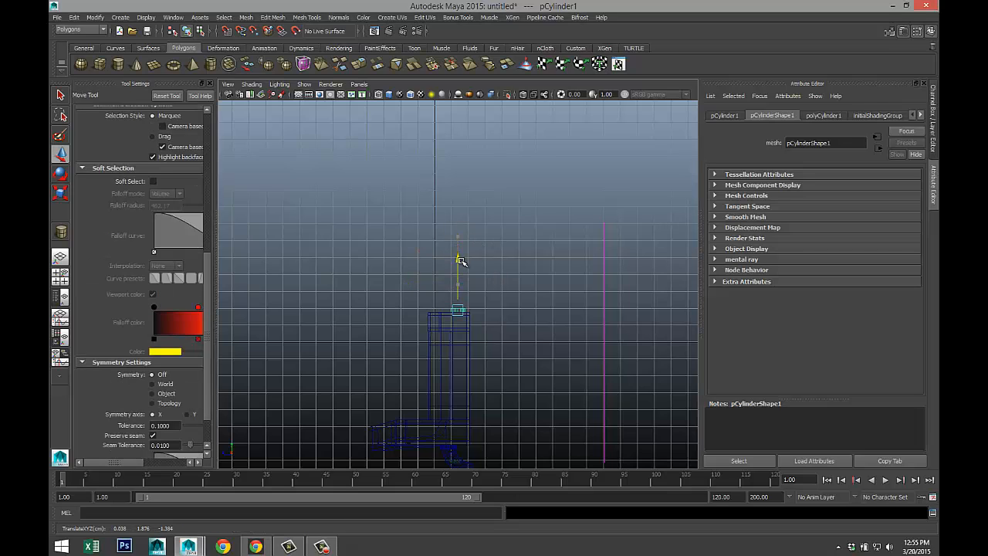
{"action": "key", "text": "f"}
- Fine-tune the cylinder's height in side view until its base rests on the urinal's top surface
{"action": "scroll", "coordinate": [486, 293], "scroll_direction": "up", "scroll_amount": 1}
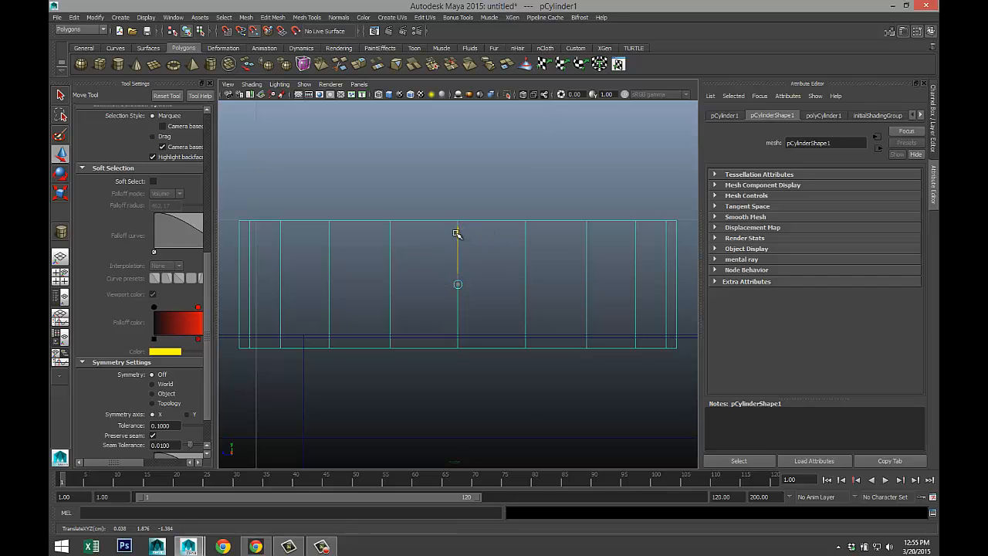
{"action": "left_click_drag", "start_coordinate": [459, 231], "coordinate": [458, 204]}
{"action": "left_click_drag", "start_coordinate": [457, 279], "coordinate": [481, 168]}
{"action": "key", "text": "ctrl+z"}
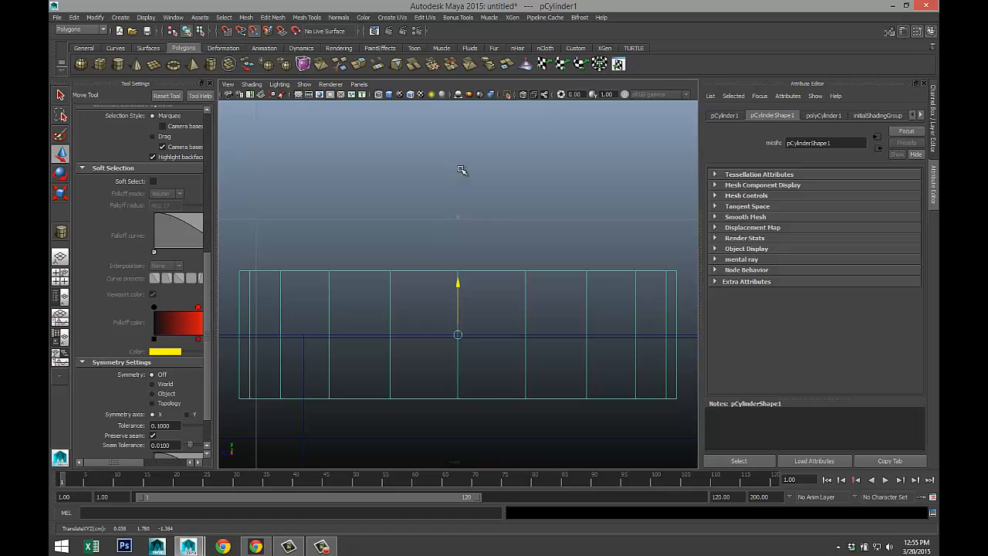
{"action": "left_click_drag", "start_coordinate": [459, 284], "coordinate": [463, 221]}
- Taper the cylinder by scaling its top vertices inward to about 0.849 in X and Z, following the reference flange
{"action": "left_click", "coordinate": [60, 278]}
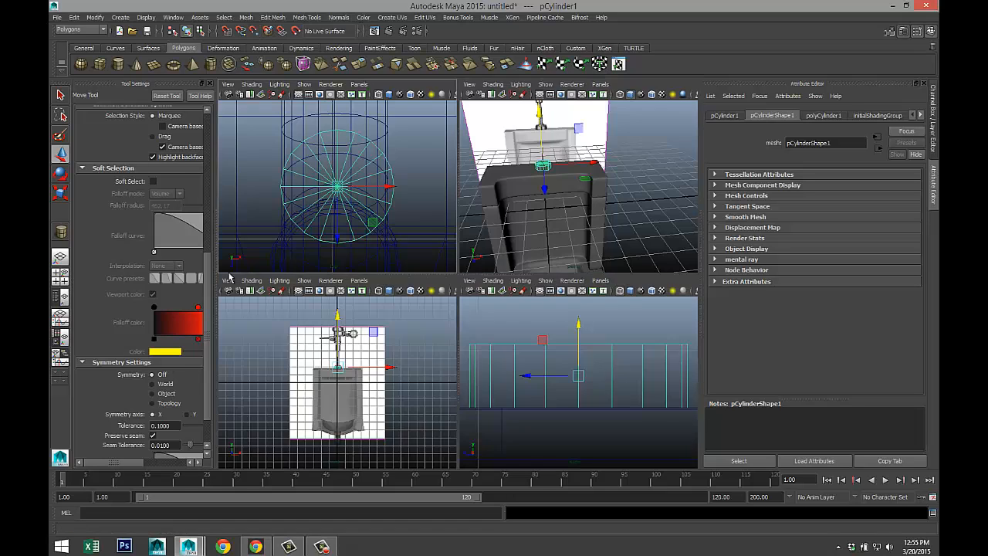
{"action": "key", "text": "space"}
{"action": "left_click_drag", "start_coordinate": [510, 239], "coordinate": [564, 330], "text": "alt"}
{"action": "scroll", "coordinate": [560, 322], "scroll_direction": "up", "scroll_amount": 5}
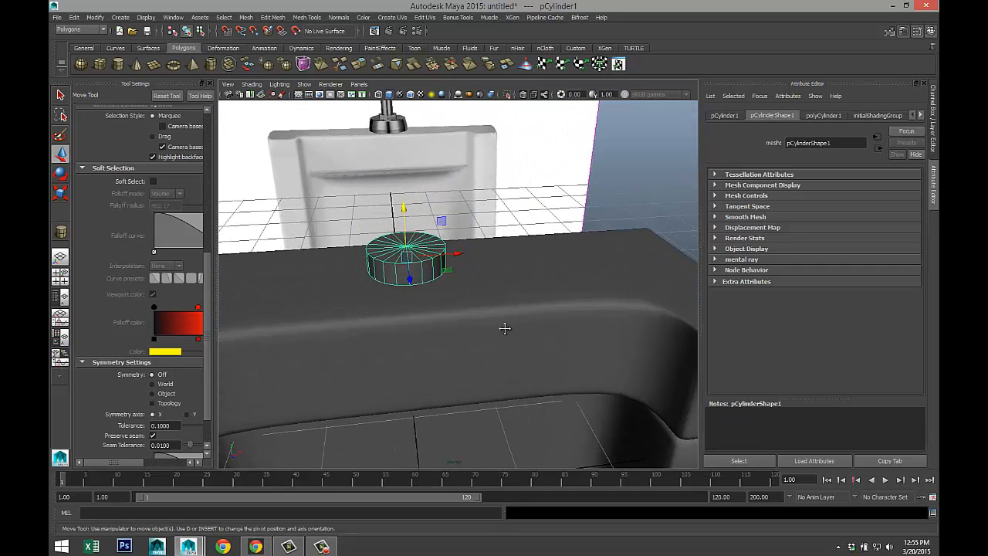
{"action": "middle_click_drag", "start_coordinate": [388, 283], "coordinate": [425, 303], "text": "alt"}
{"action": "right_click", "coordinate": [428, 281]}
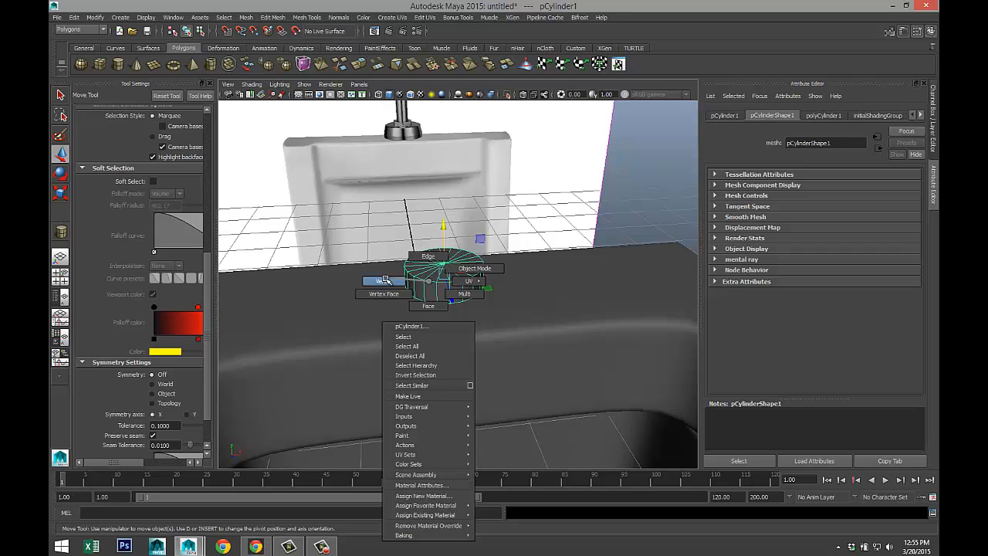
{"action": "left_click", "coordinate": [400, 290]}
{"action": "left_click_drag", "start_coordinate": [400, 290], "coordinate": [514, 306], "text": "alt"}
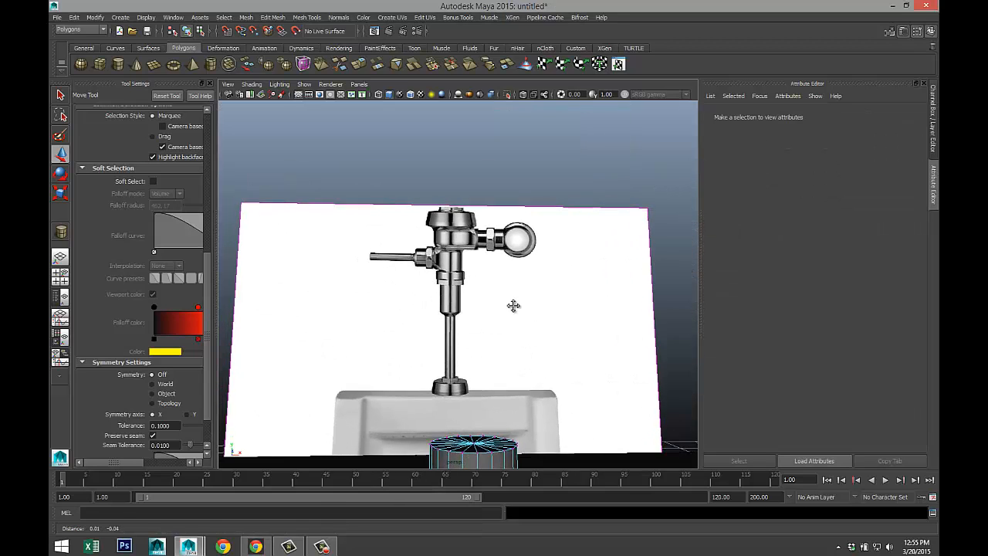
{"action": "middle_click_drag", "start_coordinate": [514, 306], "coordinate": [488, 260], "text": "alt"}
{"action": "left_click_drag", "start_coordinate": [533, 404], "coordinate": [535, 397]}
{"action": "left_click_drag", "start_coordinate": [602, 352], "coordinate": [598, 380], "text": "alt"}
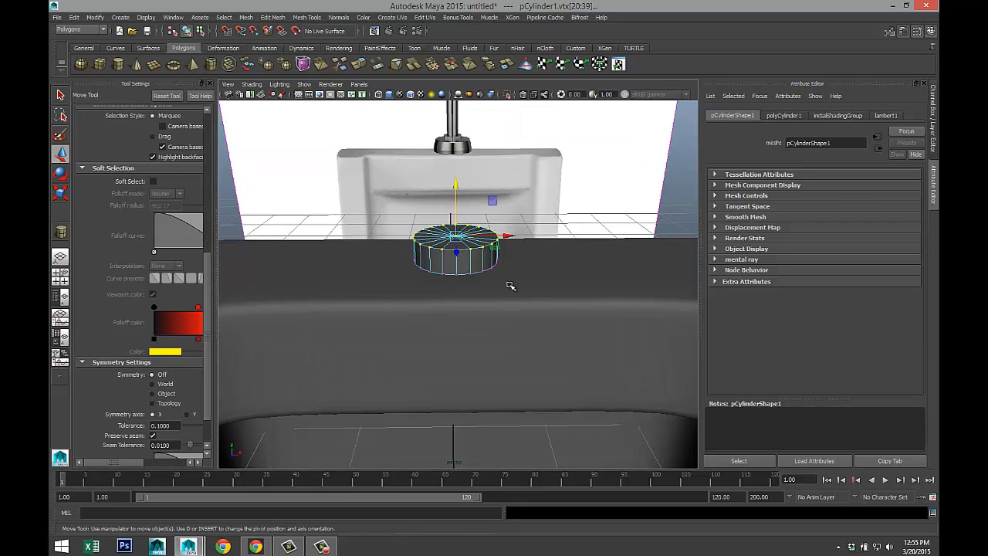
{"action": "key", "text": "r"}
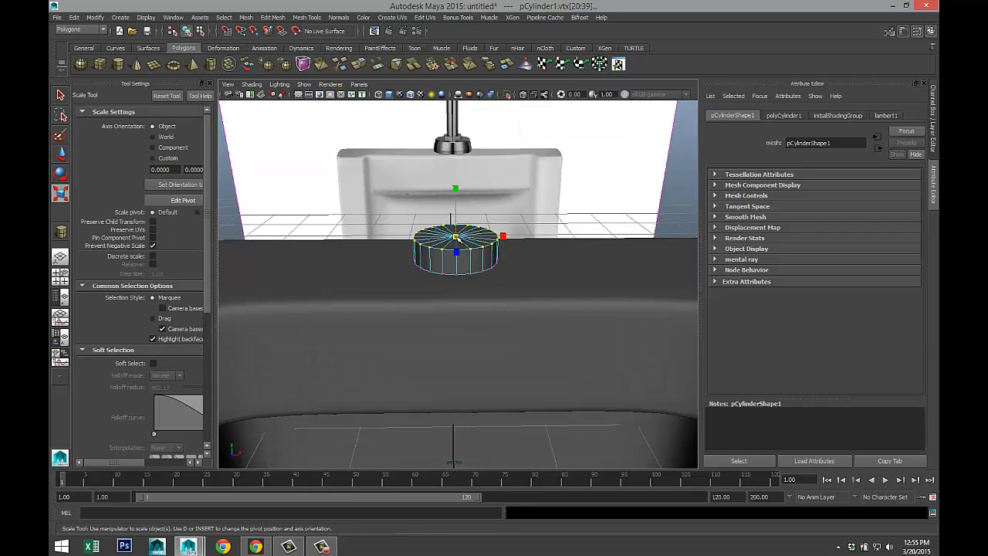
{"action": "left_click_drag", "start_coordinate": [456, 237], "coordinate": [447, 236]}
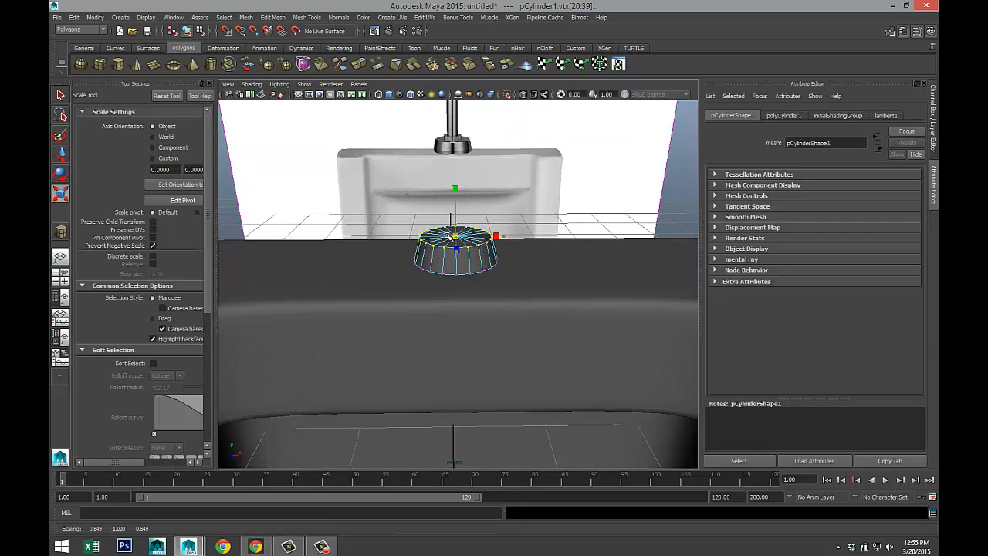
- Set the cylinder's cap subdivisions to 0
{"action": "left_click", "coordinate": [782, 116]}
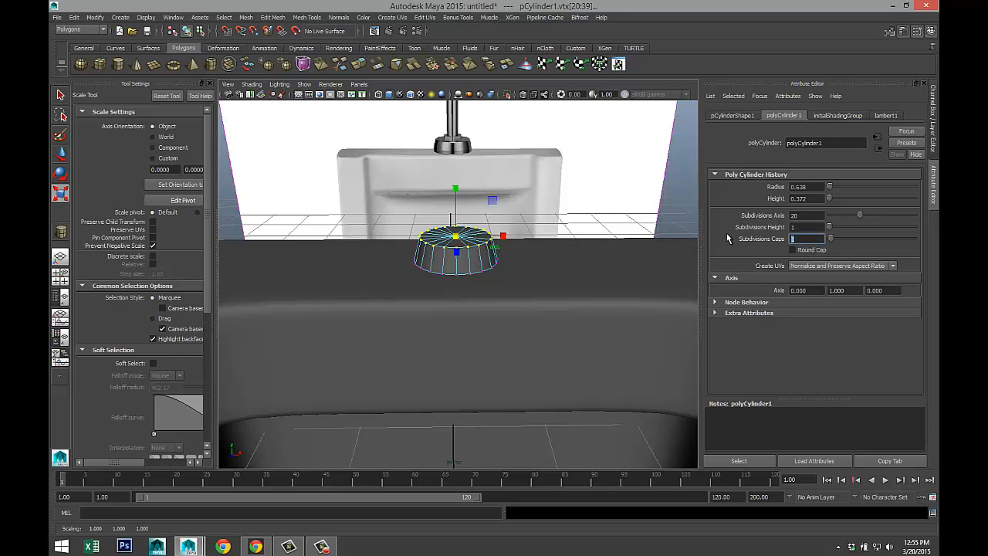
{"action": "type", "text": "0"}
{"action": "key", "text": "Return"}
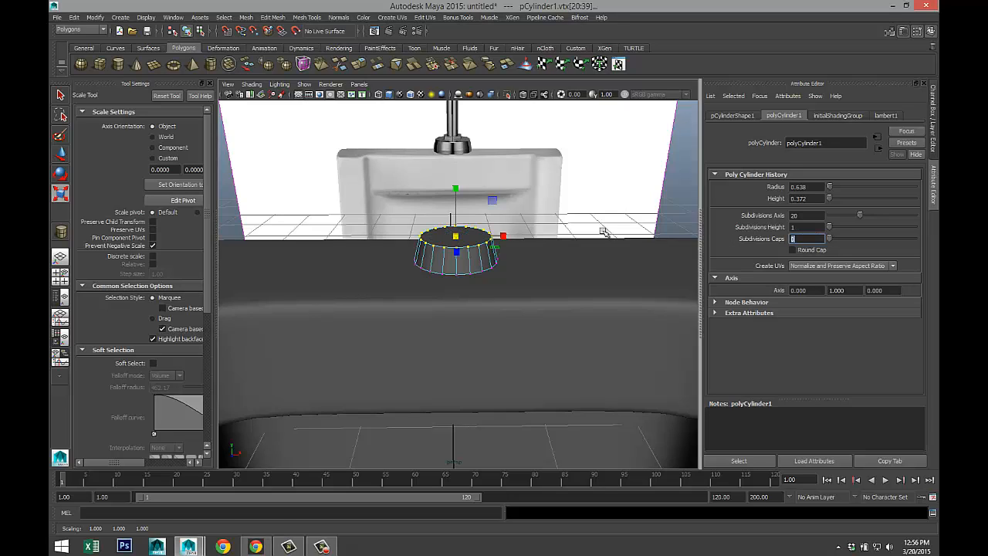
- Insert two evenly spaced edge loops around the side of the tapered cylinder
{"action": "scroll", "coordinate": [552, 244], "scroll_direction": "up", "scroll_amount": 1}
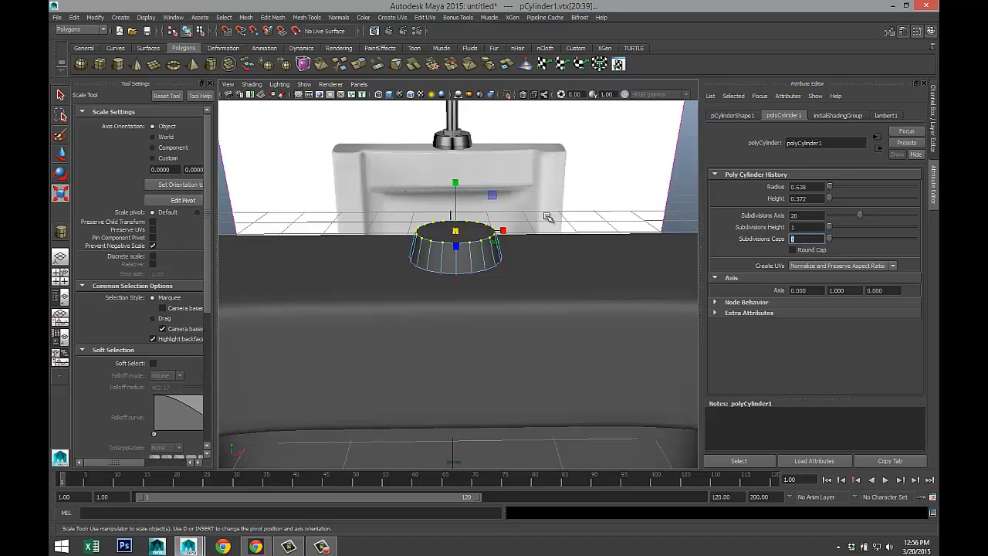
{"action": "left_click_drag", "start_coordinate": [546, 217], "coordinate": [549, 280], "text": "alt"}
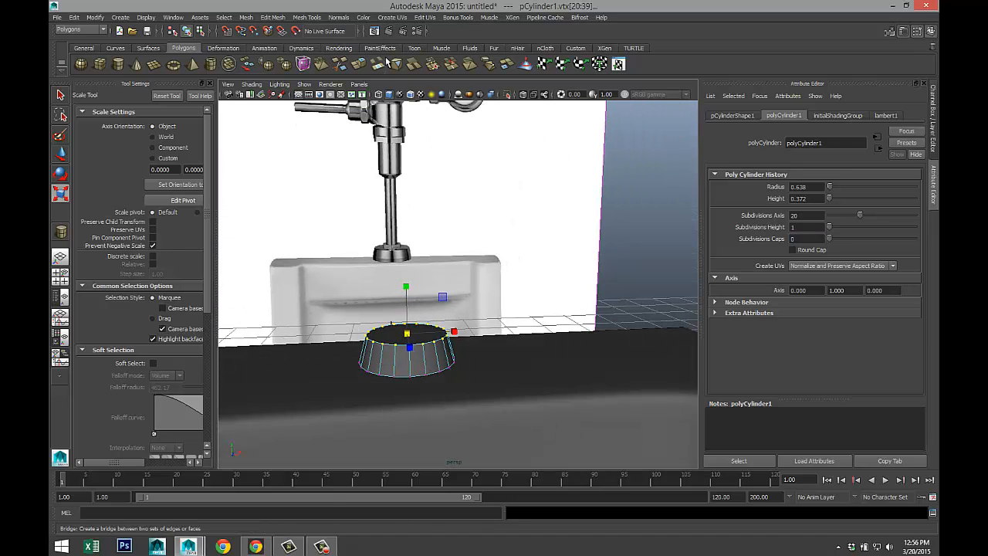
{"action": "left_click", "coordinate": [310, 17]}
{"action": "left_click", "coordinate": [332, 137]}
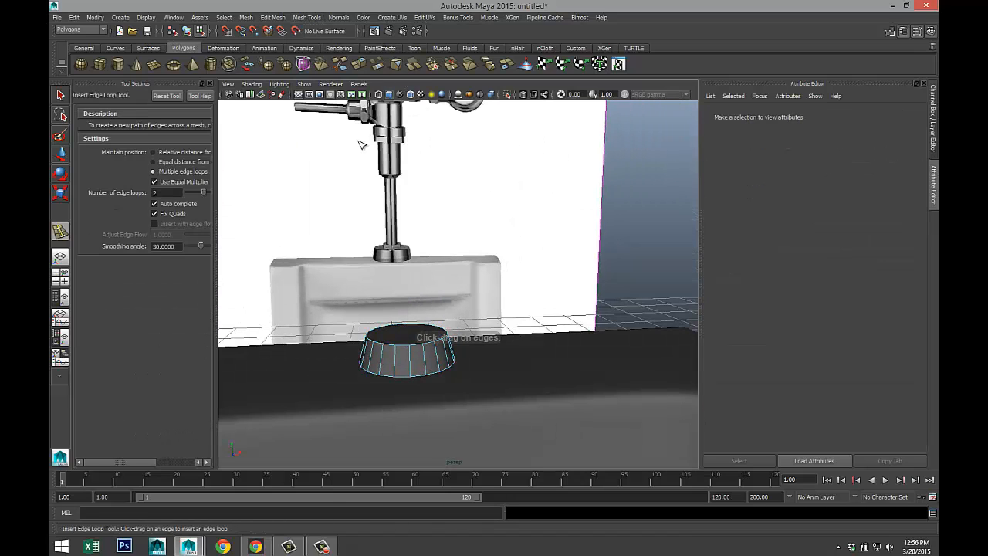
{"action": "left_click_drag", "start_coordinate": [411, 363], "coordinate": [426, 376]}
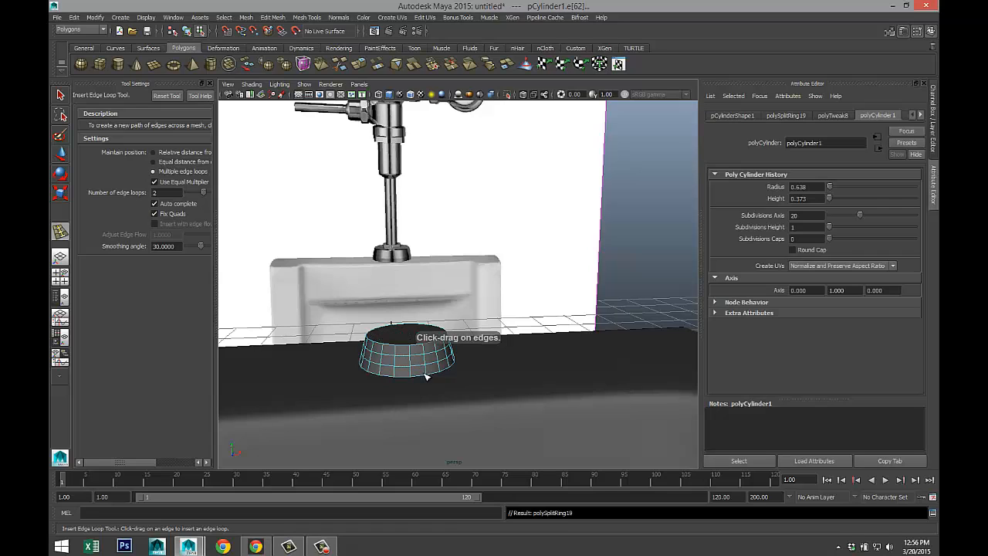
- Scale the two new edge loops apart vertically toward the cylinder's upper and lower rims
{"action": "key", "text": "r"}
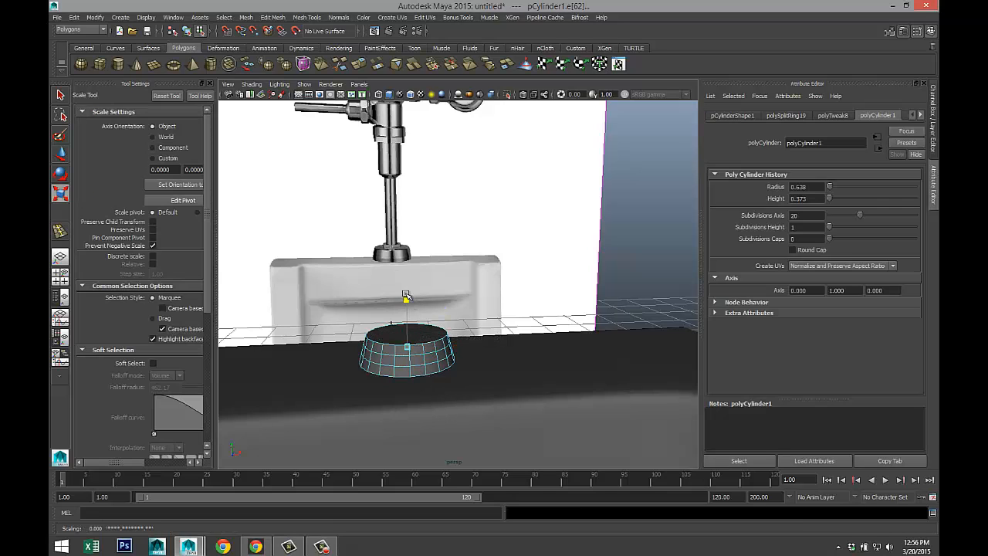
{"action": "left_click_drag", "start_coordinate": [408, 300], "coordinate": [404, 215]}
{"action": "scroll", "coordinate": [515, 318], "scroll_direction": "down", "scroll_amount": 2}
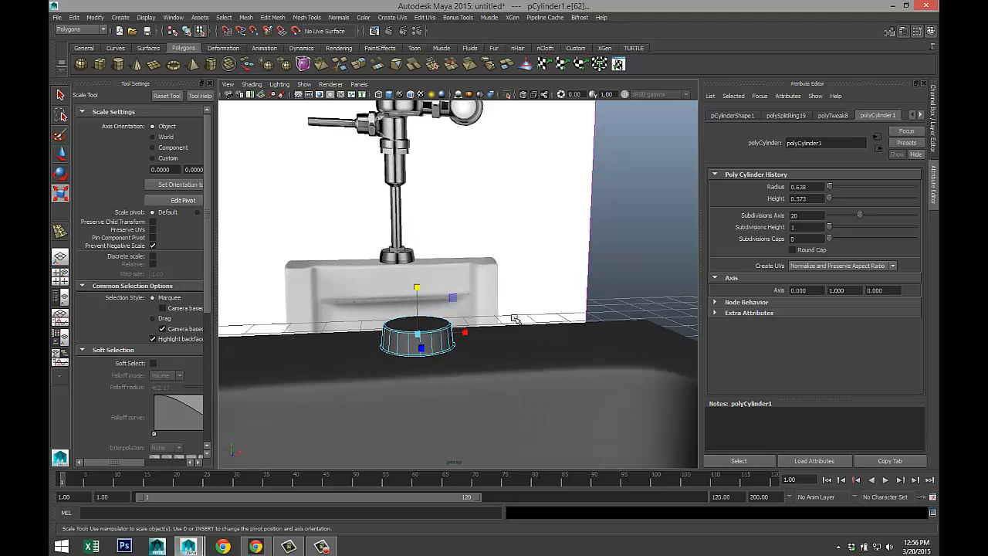
- Extrude the cylinder's top cap face and scale it inward to form a smaller concentric face
{"action": "left_click_drag", "start_coordinate": [500, 291], "coordinate": [487, 364], "text": "alt"}
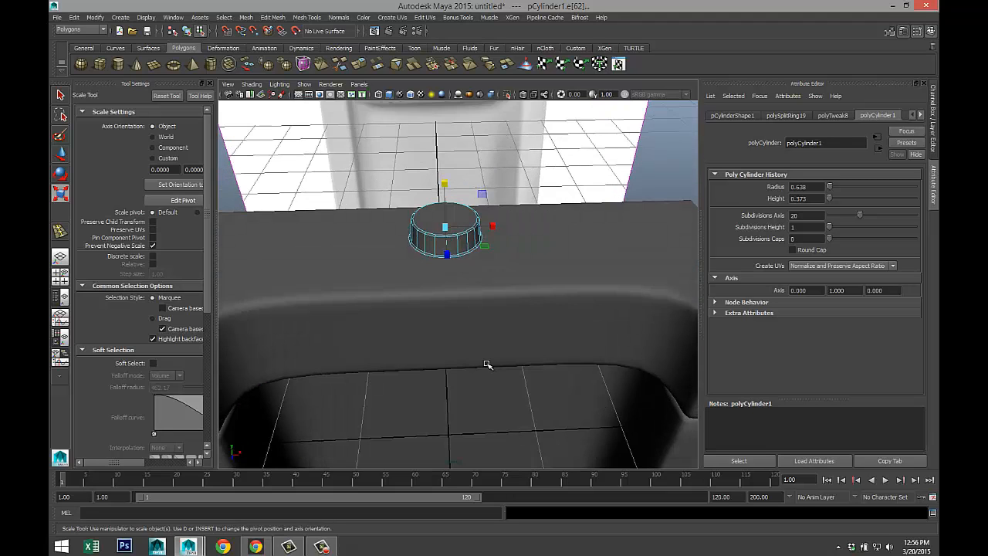
{"action": "right_click_drag", "start_coordinate": [437, 214], "coordinate": [437, 235]}
{"action": "left_click", "coordinate": [437, 209]}
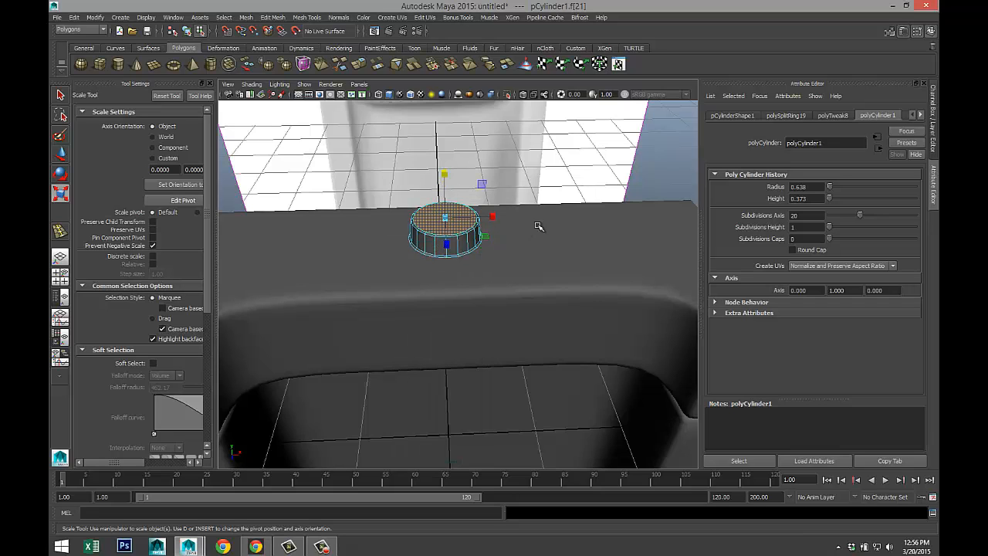
{"action": "left_click", "coordinate": [272, 17]}
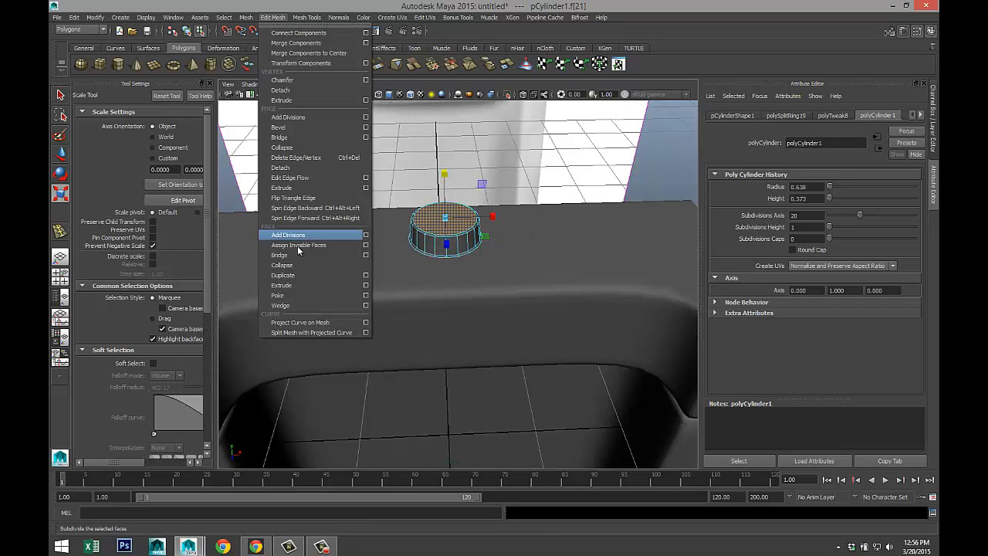
{"action": "left_click", "coordinate": [323, 285]}
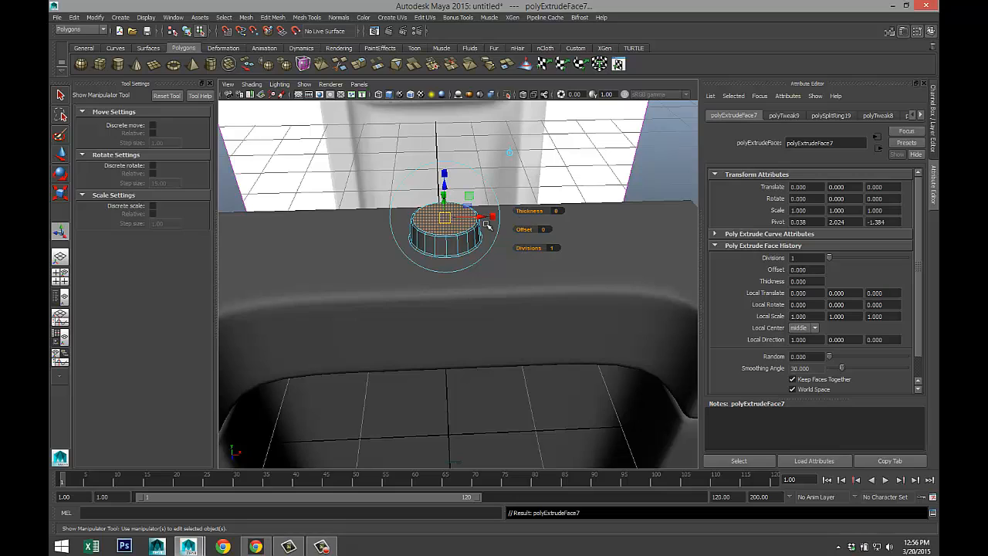
{"action": "key", "text": "r"}
{"action": "left_click_drag", "start_coordinate": [448, 218], "coordinate": [434, 218]}
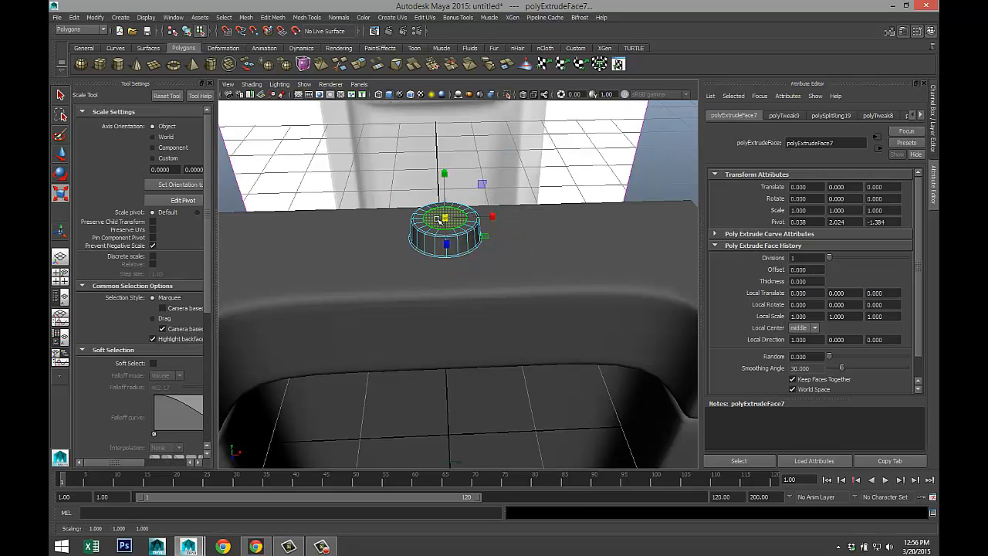
- Extrude the inner cap face again and raise it slightly to about Y 2.082, checking it against the reference flange
{"action": "key", "text": "ctrl+e"}
{"action": "key", "text": "w"}
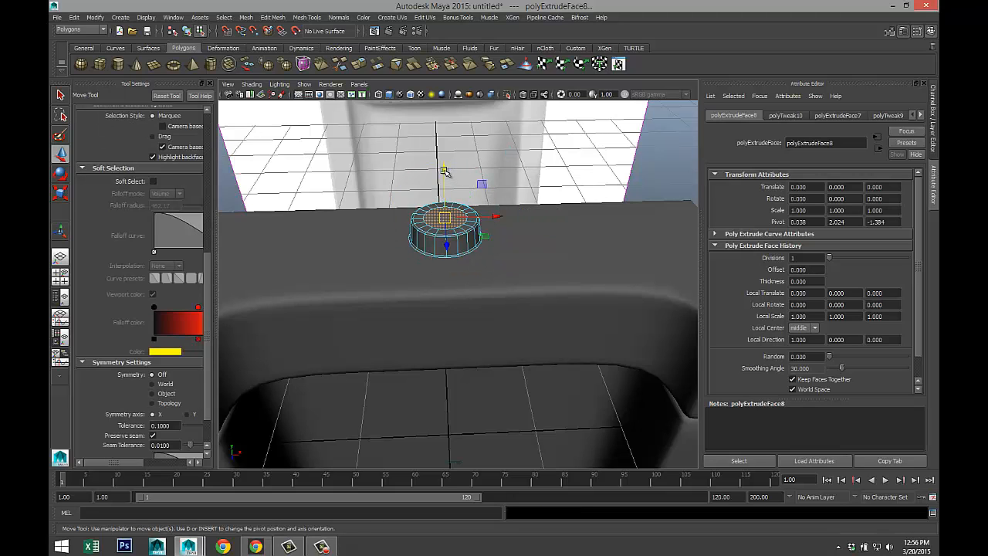
{"action": "left_click_drag", "start_coordinate": [444, 169], "coordinate": [445, 165]}
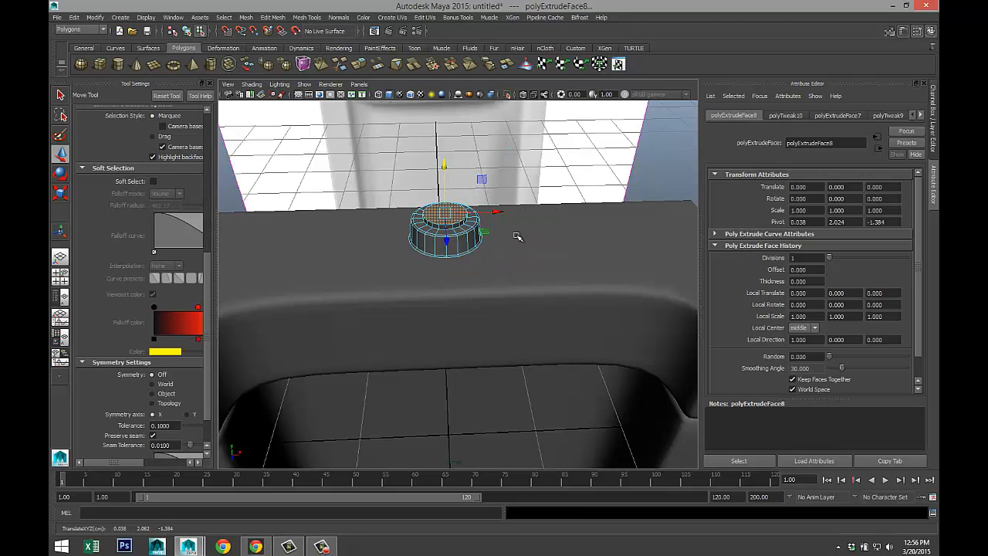
{"action": "mouse_move", "coordinate": [516, 236]}
{"action": "left_mouse_down", "text": "alt"}
{"action": "mouse_move", "coordinate": [502, 269]}
{"action": "mouse_move", "coordinate": [509, 301]}
{"action": "mouse_move", "coordinate": [525, 239]}
{"action": "left_mouse_up", "text": "alt"}
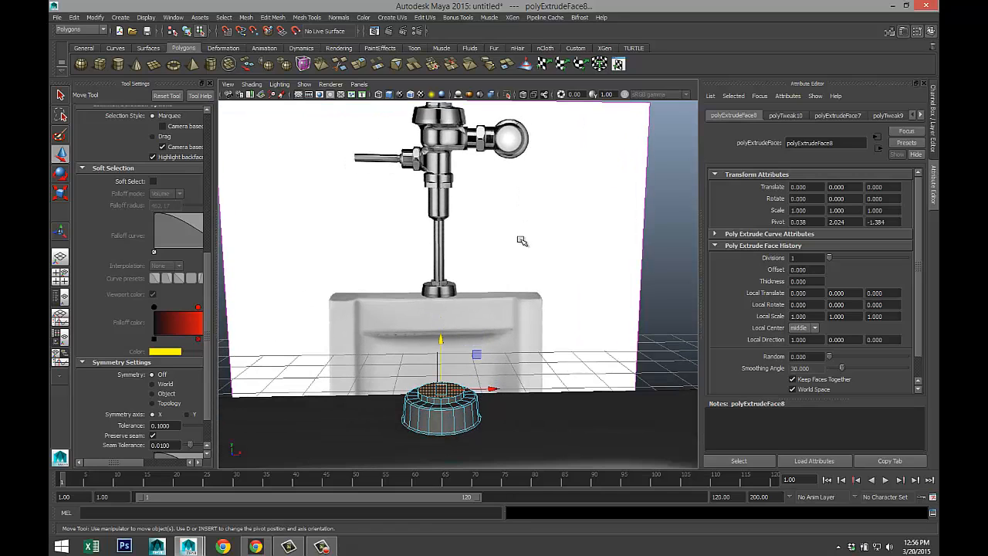
- Extrude and shrink the raised cap face to pipe width, and extrude it again upward into a long narrow pipe
{"action": "key", "text": "ctrl+e"}
{"action": "key", "text": "r"}
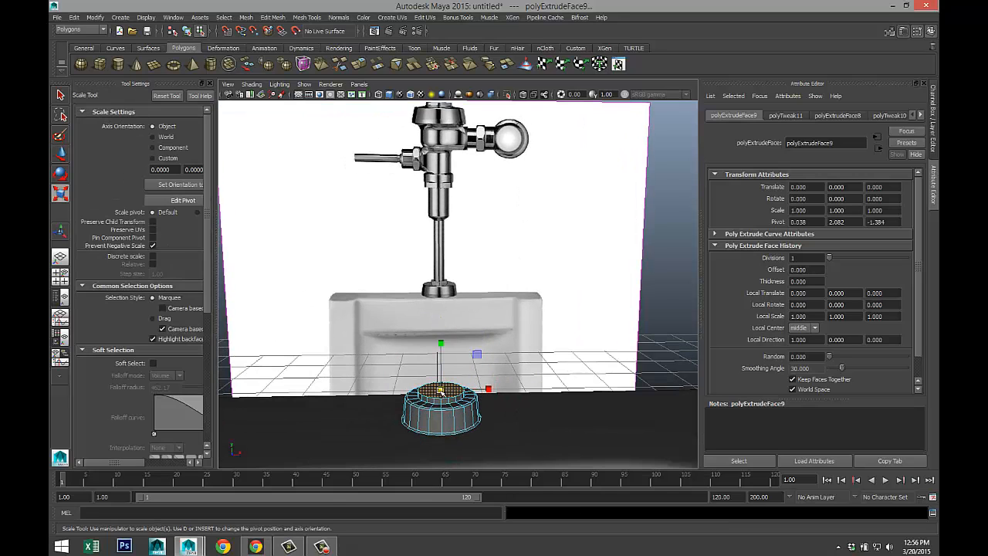
{"action": "left_click_drag", "start_coordinate": [439, 391], "coordinate": [427, 389]}
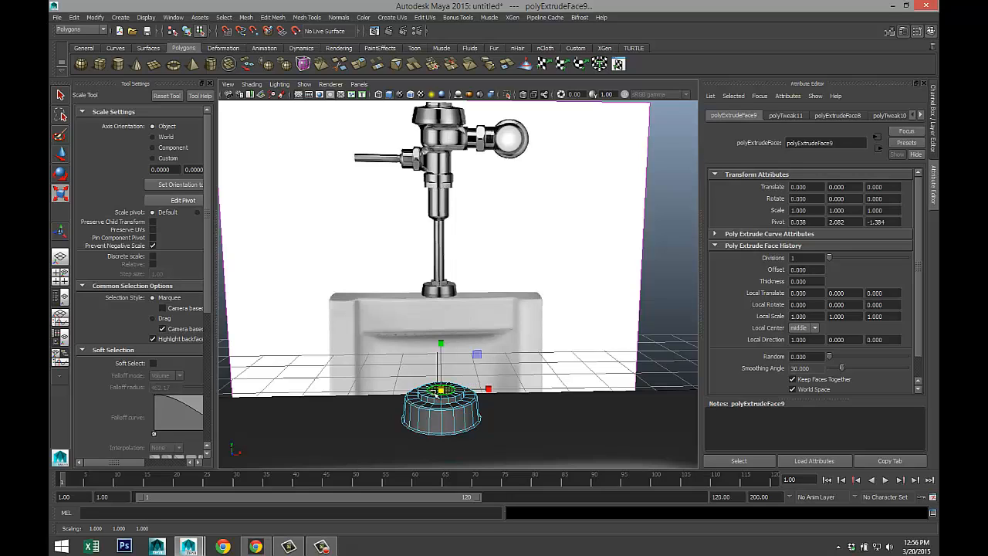
{"action": "key", "text": "ctrl+e"}
{"action": "key", "text": "w"}
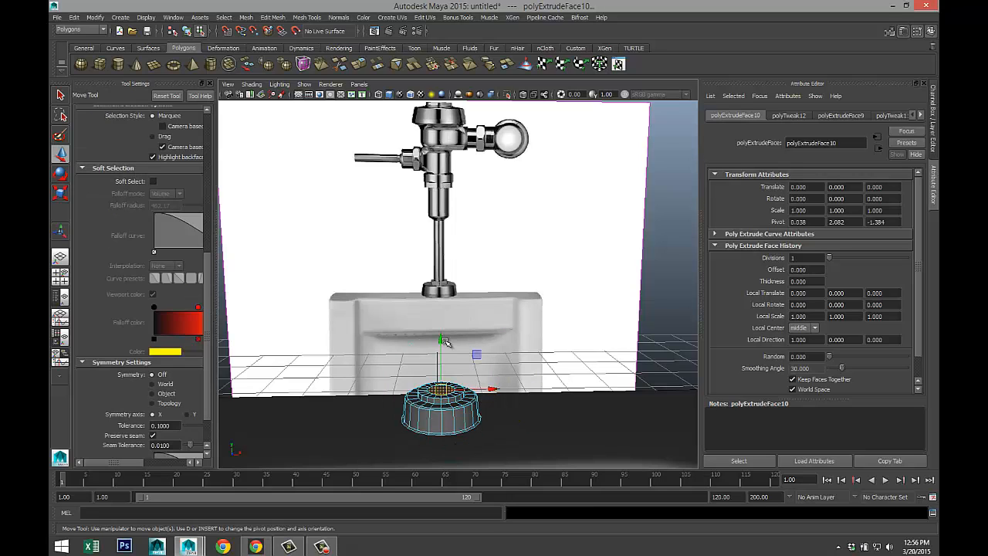
{"action": "left_click_drag", "start_coordinate": [445, 342], "coordinate": [441, 199]}
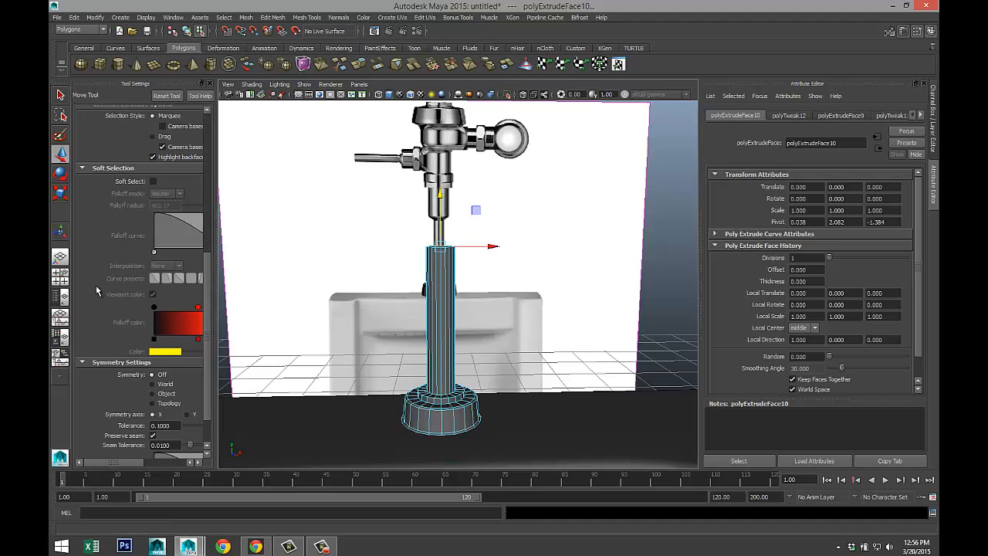
- In the front view, shift the reference image plane to about X -0.045 so its pipe aligns with the modelled pipe
{"action": "left_click", "coordinate": [60, 275]}
{"action": "key", "text": "space"}
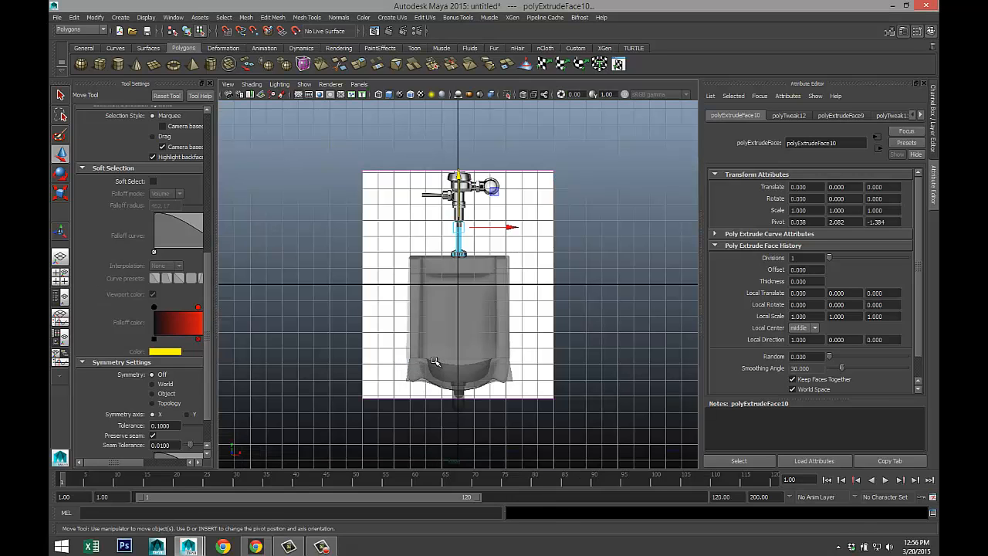
{"action": "key", "text": "f"}
{"action": "scroll", "coordinate": [470, 291], "scroll_direction": "down", "scroll_amount": 10}
{"action": "scroll", "coordinate": [480, 316], "scroll_direction": "up", "scroll_amount": 5}
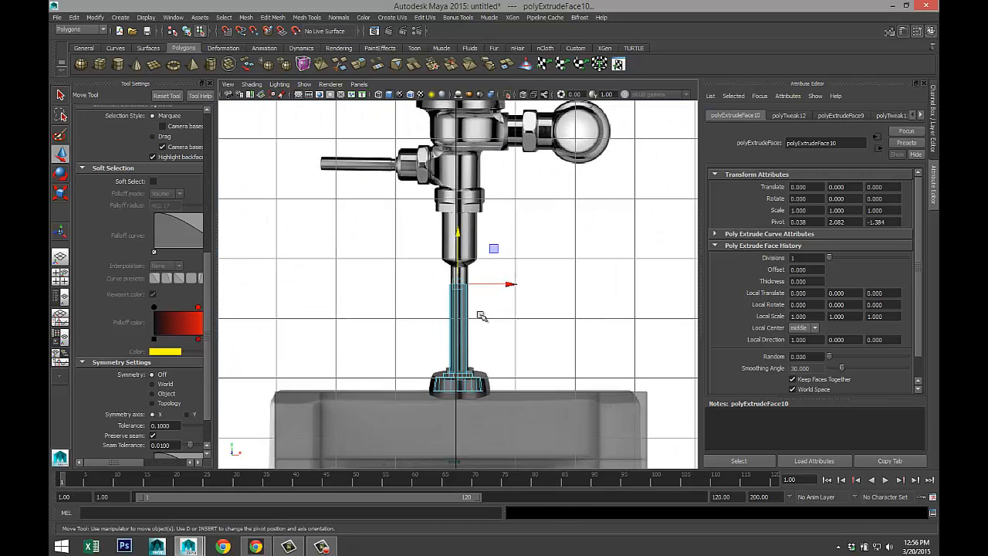
{"action": "scroll", "coordinate": [486, 322], "scroll_direction": "down", "scroll_amount": 5}
{"action": "scroll", "coordinate": [528, 318], "scroll_direction": "up", "scroll_amount": 2}
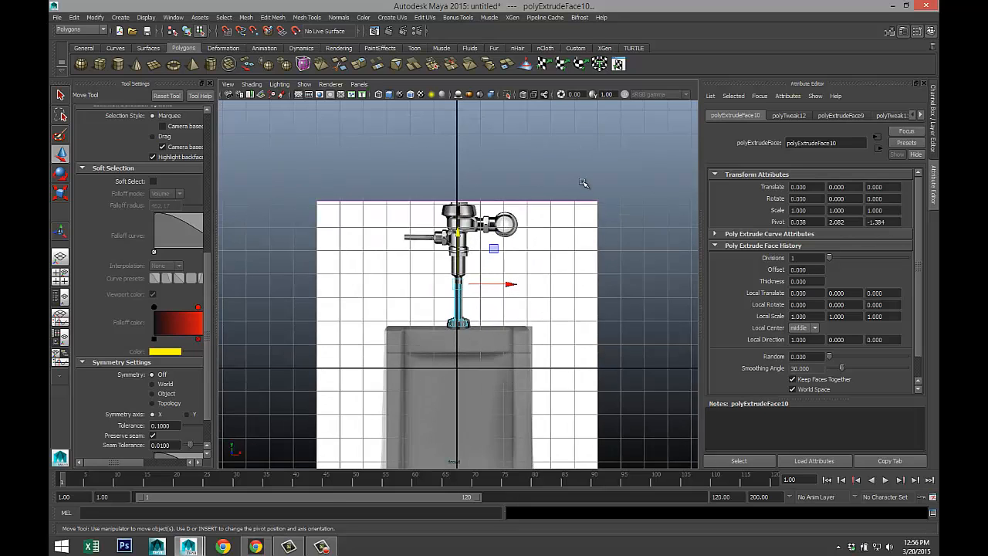
{"action": "left_click", "coordinate": [614, 268]}
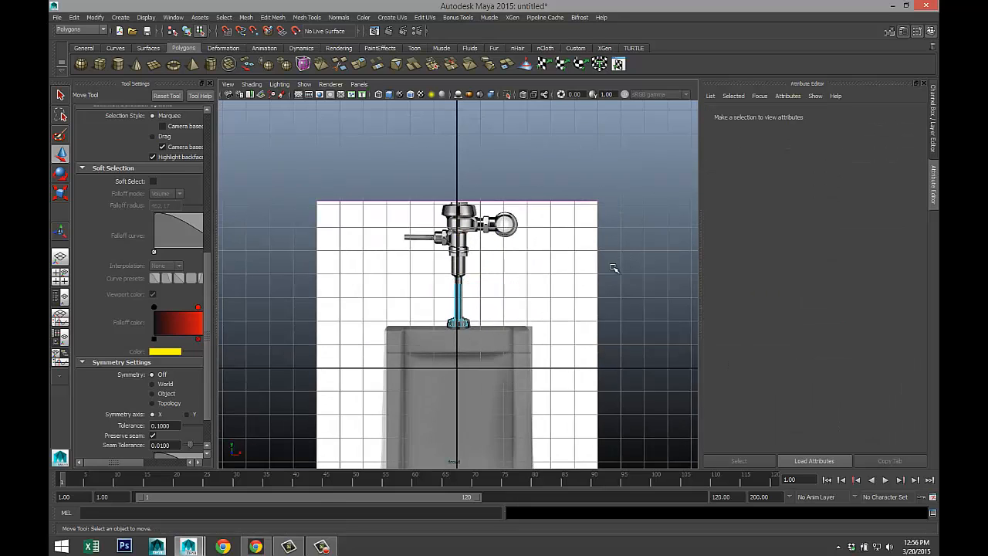
{"action": "right_click", "coordinate": [585, 199]}
{"action": "left_click", "coordinate": [610, 204]}
{"action": "right_click_drag", "start_coordinate": [516, 340], "coordinate": [563, 285]}
{"action": "left_click", "coordinate": [581, 218]}
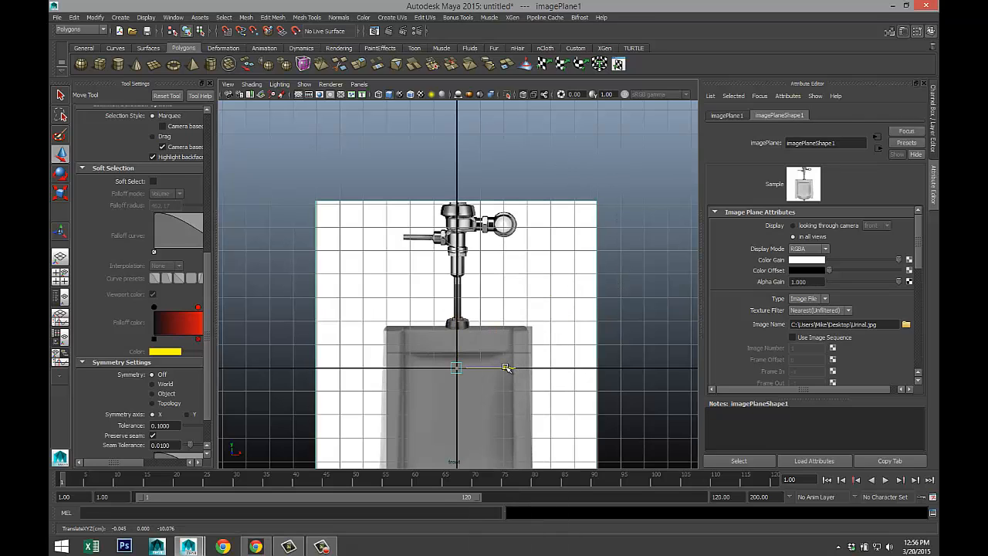
- Raise the pipe's top ring of vertices to about Y 3.856, where the reference pipe meets the tapered fitting
{"action": "scroll", "coordinate": [550, 340], "scroll_direction": "up", "scroll_amount": 10}
{"action": "scroll", "coordinate": [551, 339], "scroll_direction": "up", "scroll_amount": 3}
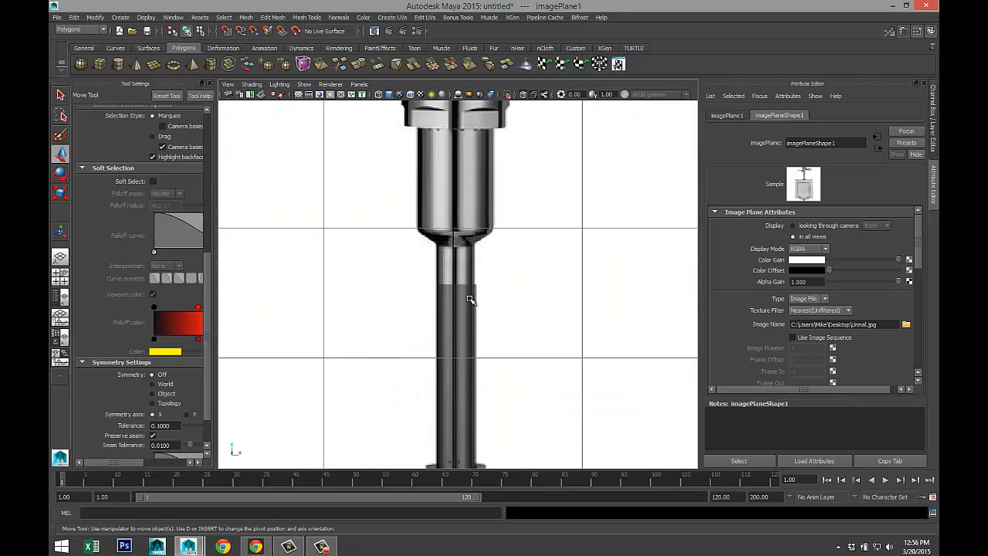
{"action": "right_click_drag", "start_coordinate": [454, 287], "coordinate": [415, 284]}
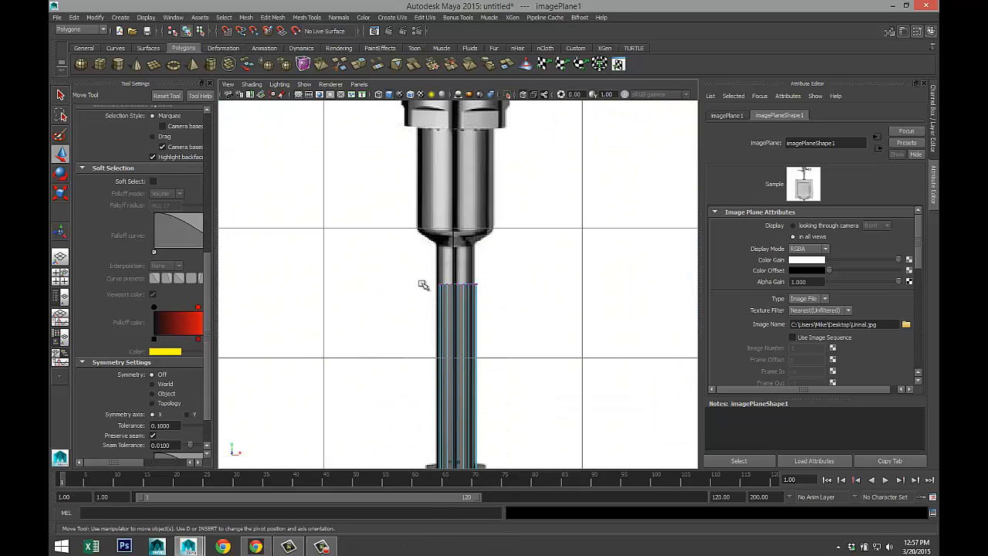
{"action": "left_click_drag", "start_coordinate": [535, 315], "coordinate": [535, 317]}
{"action": "left_click_drag", "start_coordinate": [458, 231], "coordinate": [454, 199]}
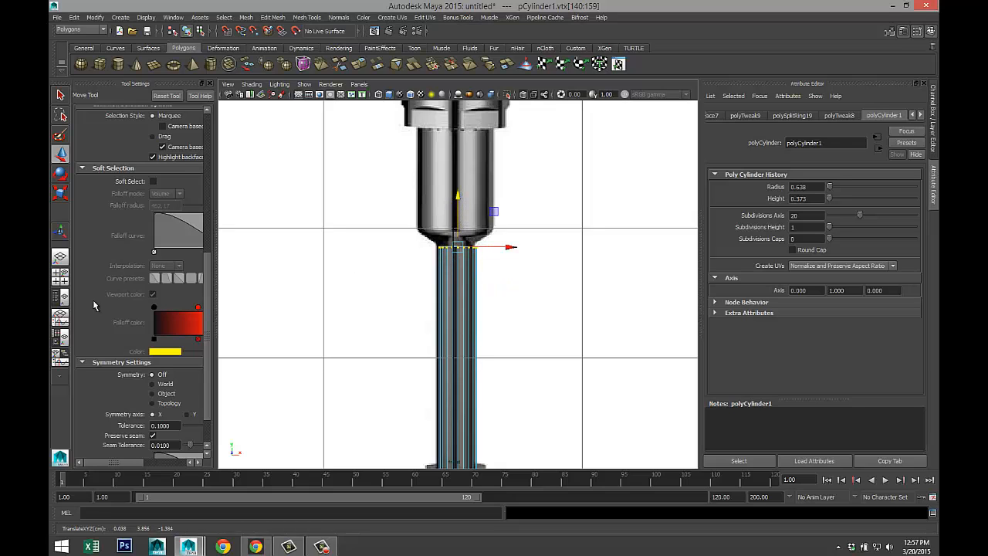
- Extrude the pipe's top cap face in the perspective view and scale it outward slightly beyond the pipe
{"action": "left_click", "coordinate": [61, 279]}
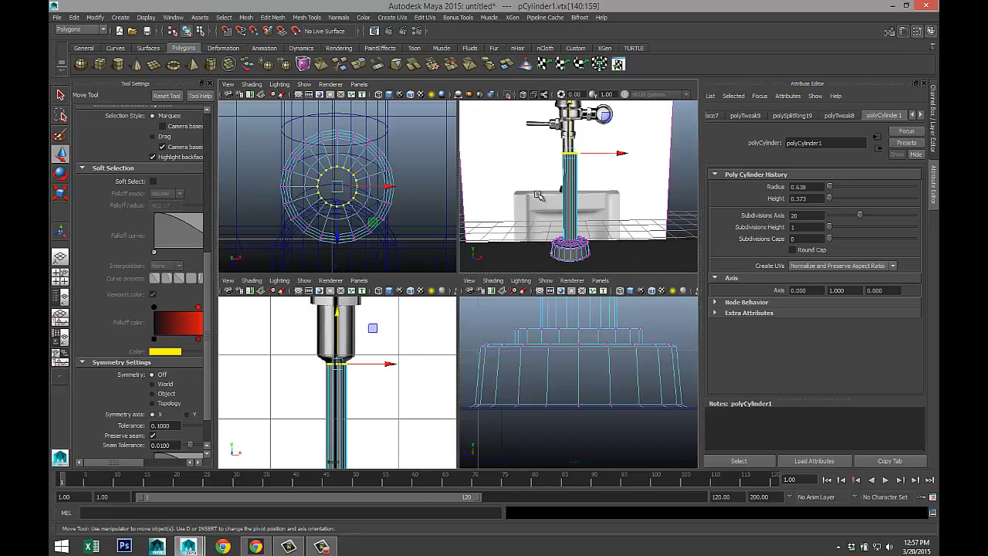
{"action": "key", "text": "space"}
{"action": "scroll", "coordinate": [533, 209], "scroll_direction": "down", "scroll_amount": 4}
{"action": "scroll", "coordinate": [530, 214], "scroll_direction": "up", "scroll_amount": 3}
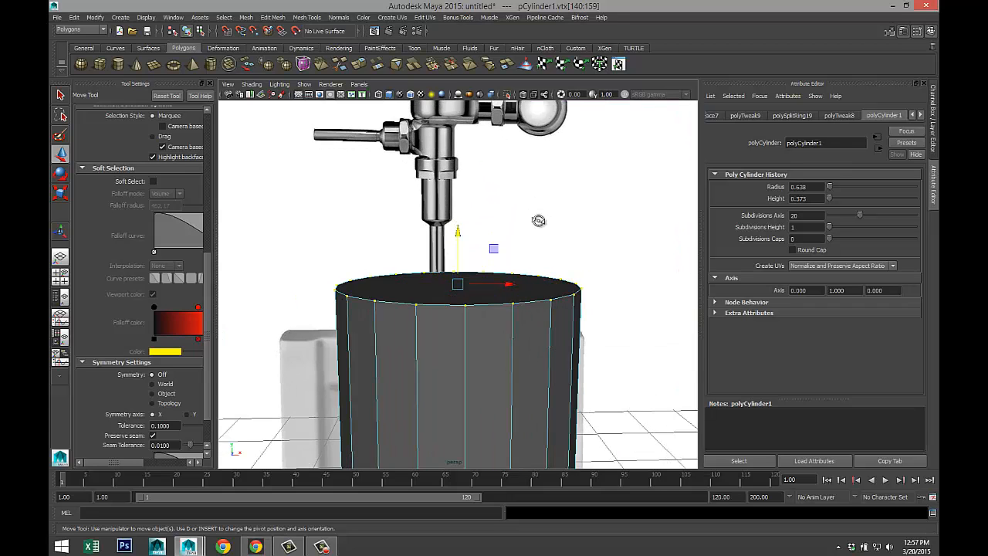
{"action": "left_click_drag", "start_coordinate": [538, 221], "coordinate": [529, 280], "text": "alt"}
{"action": "right_click_drag", "start_coordinate": [535, 279], "coordinate": [529, 286]}
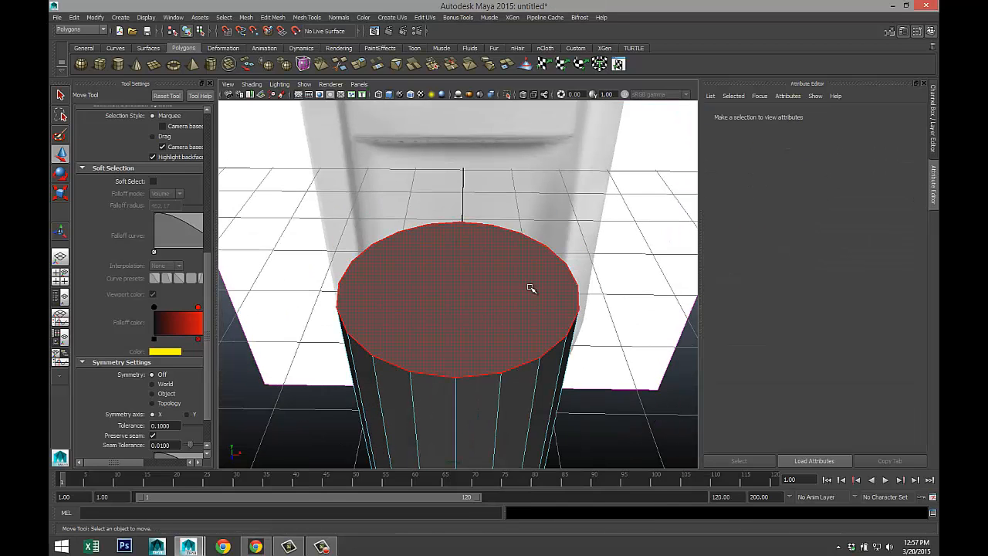
{"action": "left_click", "coordinate": [529, 286]}
{"action": "left_click", "coordinate": [272, 17]}
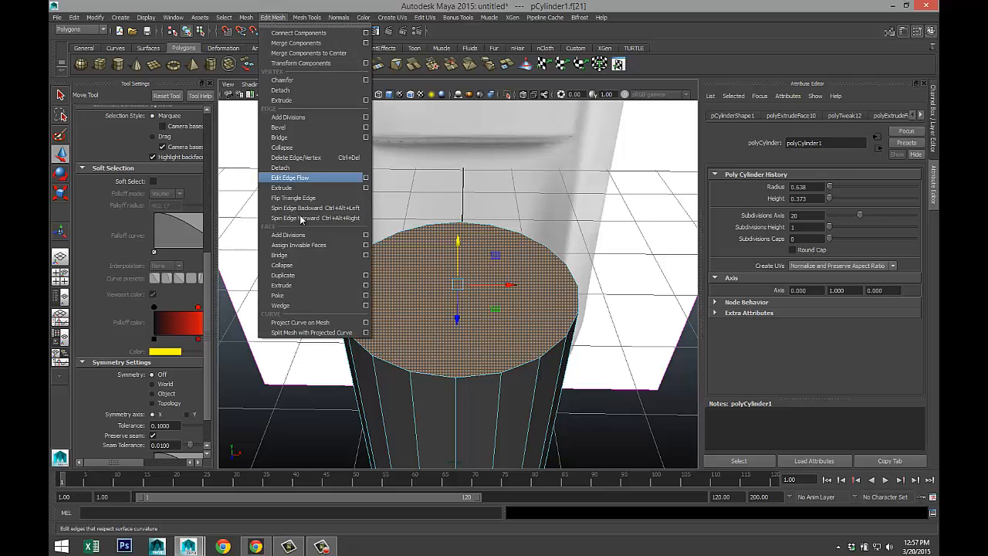
{"action": "left_click", "coordinate": [317, 286]}
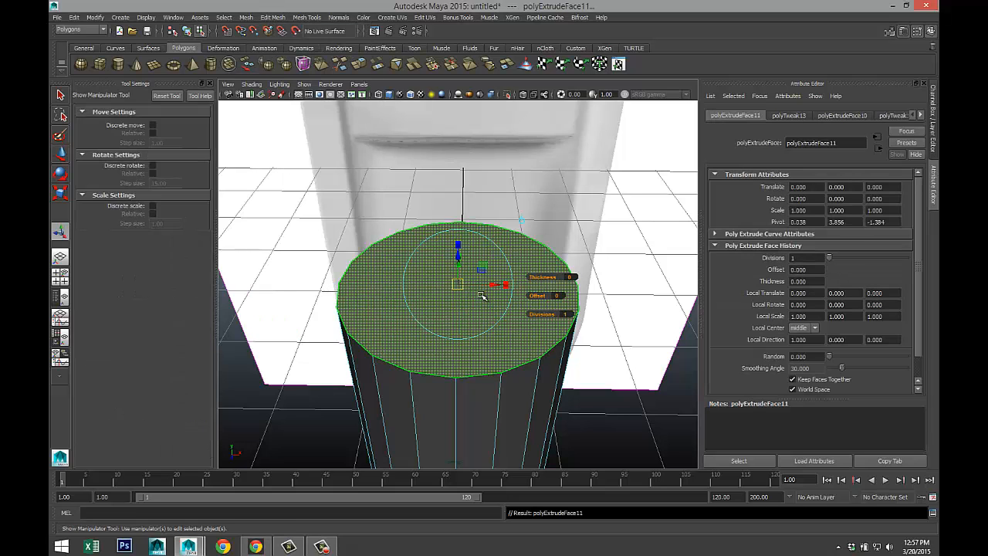
{"action": "key", "text": "r"}
{"action": "left_click_drag", "start_coordinate": [457, 284], "coordinate": [479, 289]}
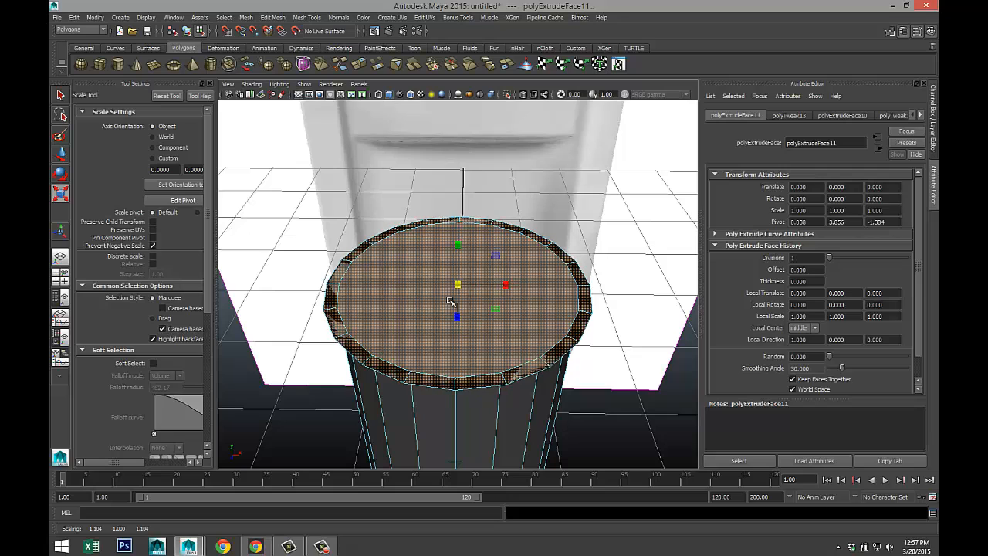
- Raise the extruded top face to about Y 3.97 and widen it to match the reference fitting's tapered underside
{"action": "left_click", "coordinate": [61, 276]}
{"action": "key", "text": "space"}
{"action": "scroll", "coordinate": [494, 353], "scroll_direction": "up", "scroll_amount": 5}
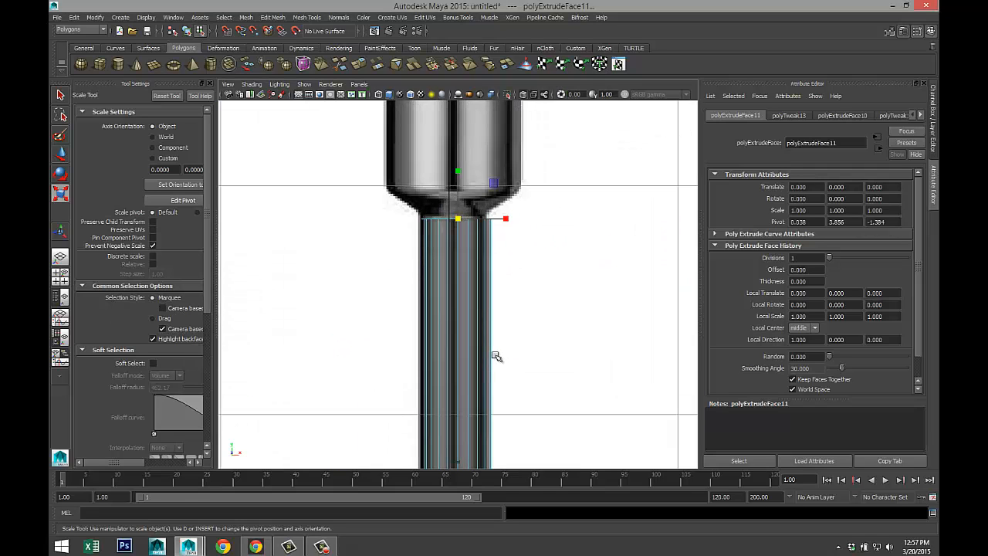
{"action": "key", "text": "w"}
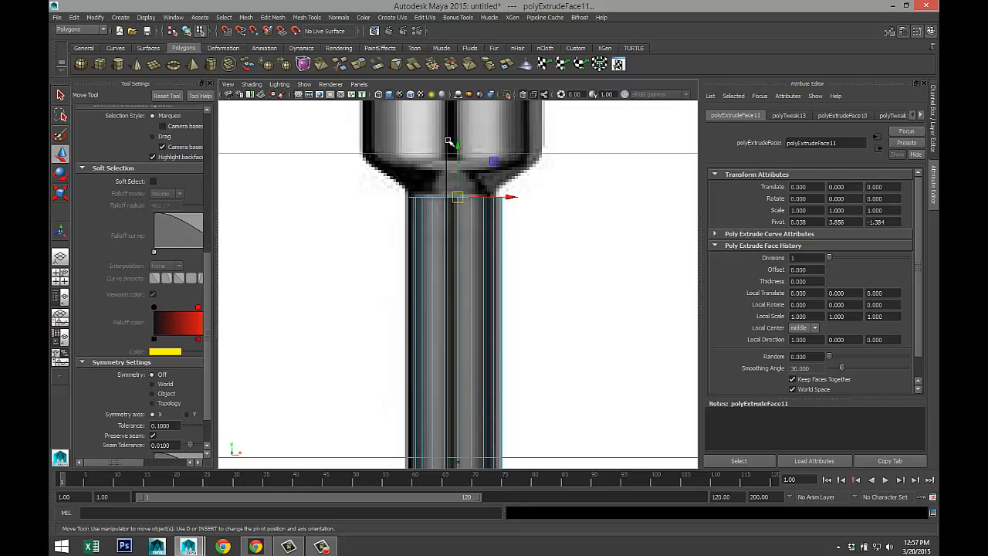
{"action": "left_click_drag", "start_coordinate": [456, 146], "coordinate": [459, 109]}
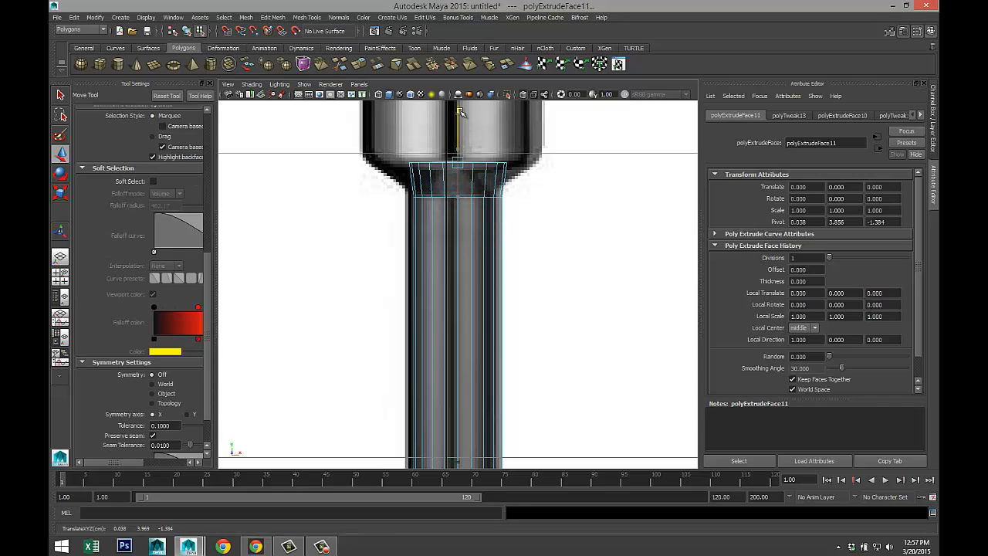
{"action": "key", "text": "r"}
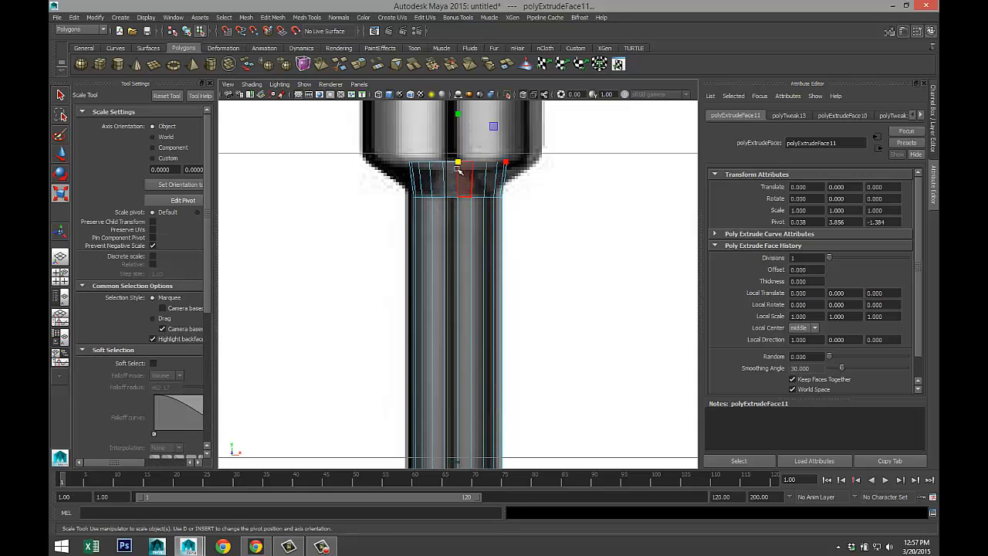
{"action": "left_click_drag", "start_coordinate": [462, 162], "coordinate": [508, 164]}
- Extrude the widened top face up to about Y 4.914, forming the fitting's straight body up to the reference collar
{"action": "scroll", "coordinate": [563, 231], "scroll_direction": "down", "scroll_amount": 5}
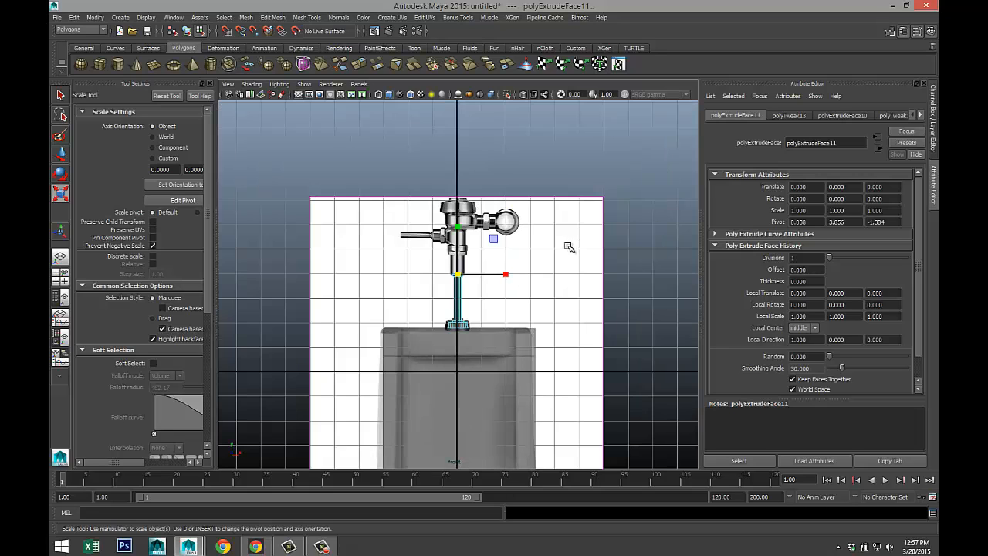
{"action": "scroll", "coordinate": [558, 239], "scroll_direction": "up", "scroll_amount": 3}
{"action": "scroll", "coordinate": [552, 240], "scroll_direction": "up", "scroll_amount": 3}
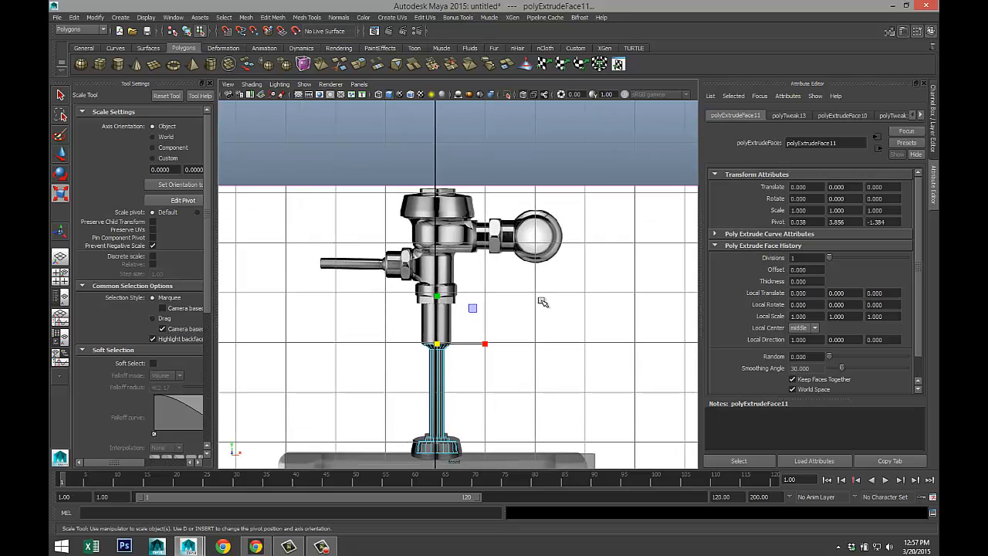
{"action": "key", "text": "ctrl+e"}
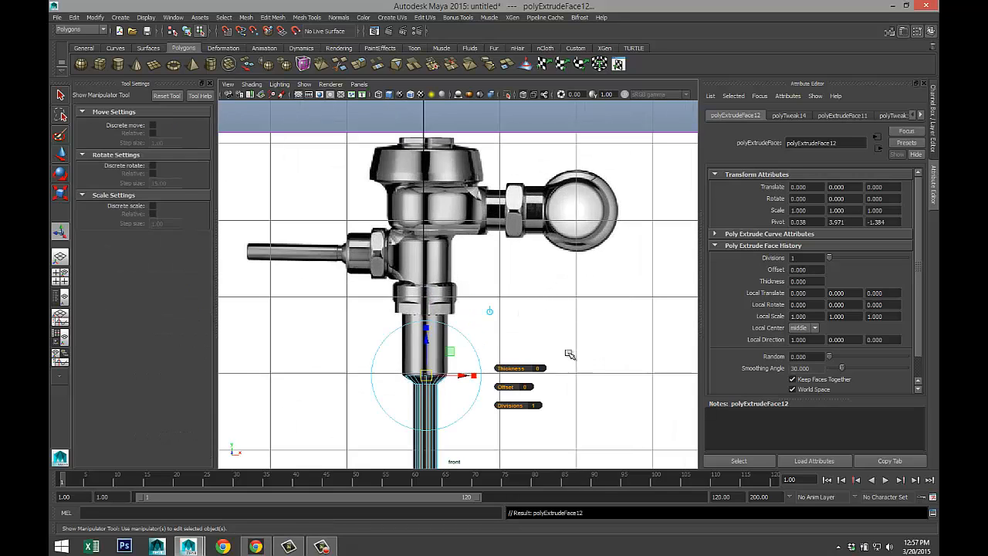
{"action": "key", "text": "w"}
{"action": "left_click_drag", "start_coordinate": [426, 328], "coordinate": [429, 256]}
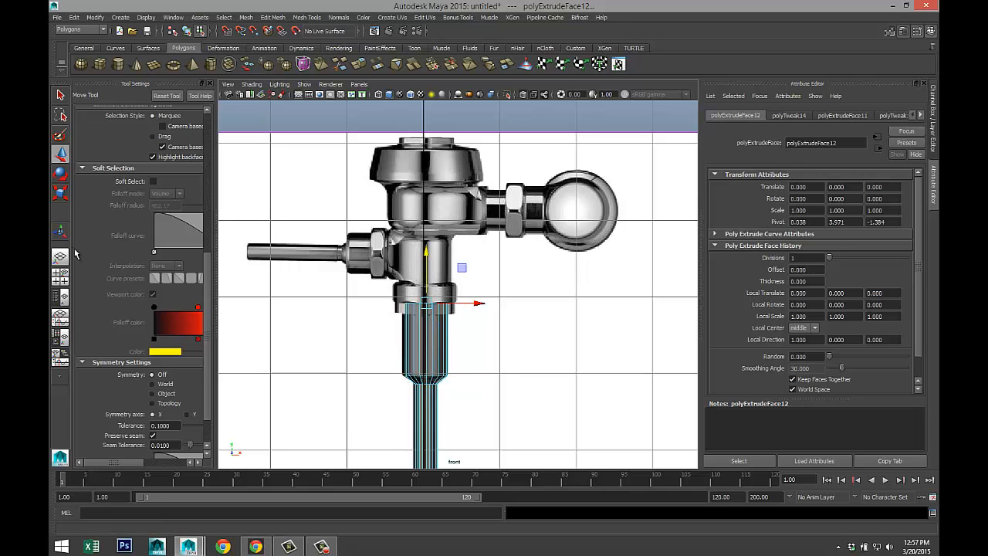
- Extrude the fitting's top face and scale it outward to form a narrow ledge for the collar
{"action": "left_click", "coordinate": [60, 271]}
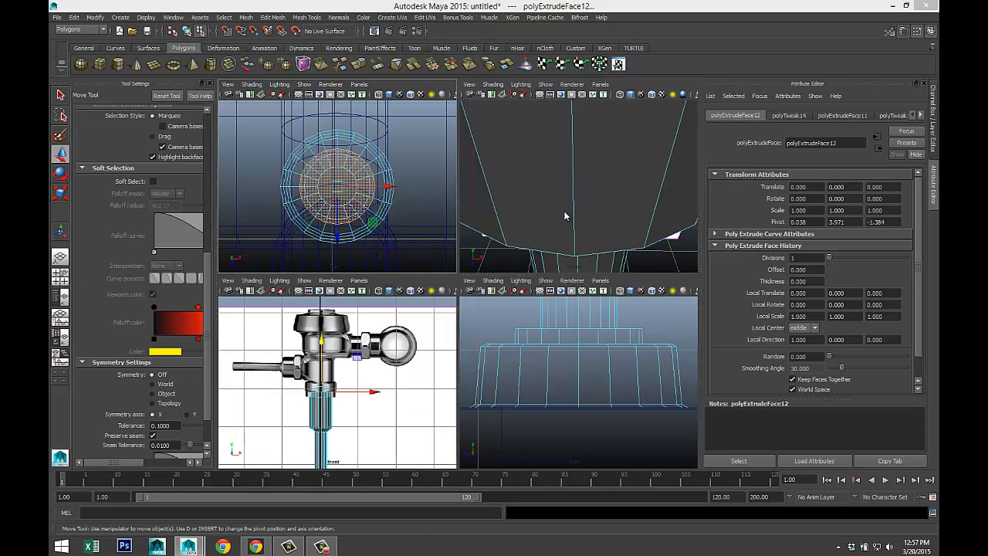
{"action": "key", "text": "space"}
{"action": "left_click_drag", "start_coordinate": [532, 242], "coordinate": [580, 345], "text": "alt"}
{"action": "key", "text": "ctrl+e"}
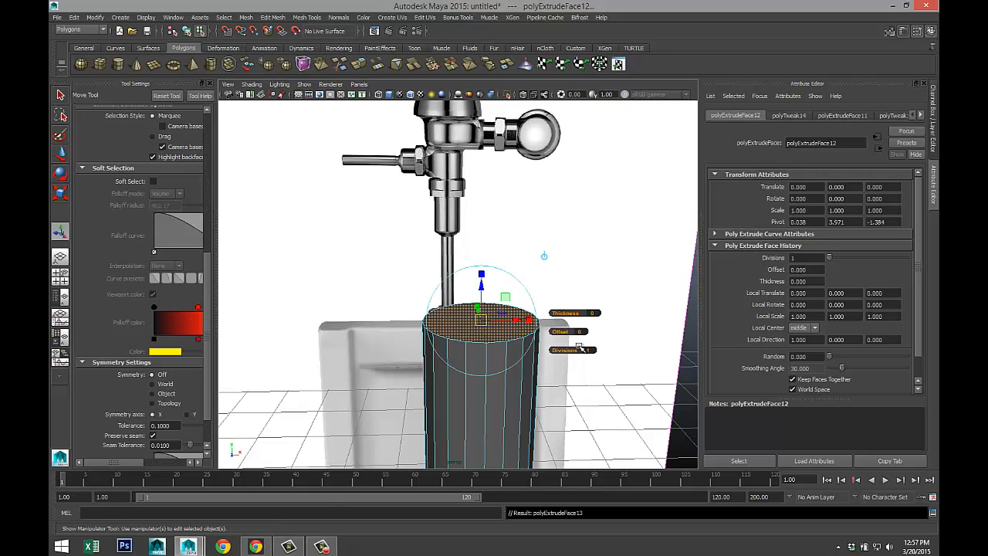
{"action": "key", "text": "r"}
{"action": "left_click_drag", "start_coordinate": [480, 319], "coordinate": [497, 337]}
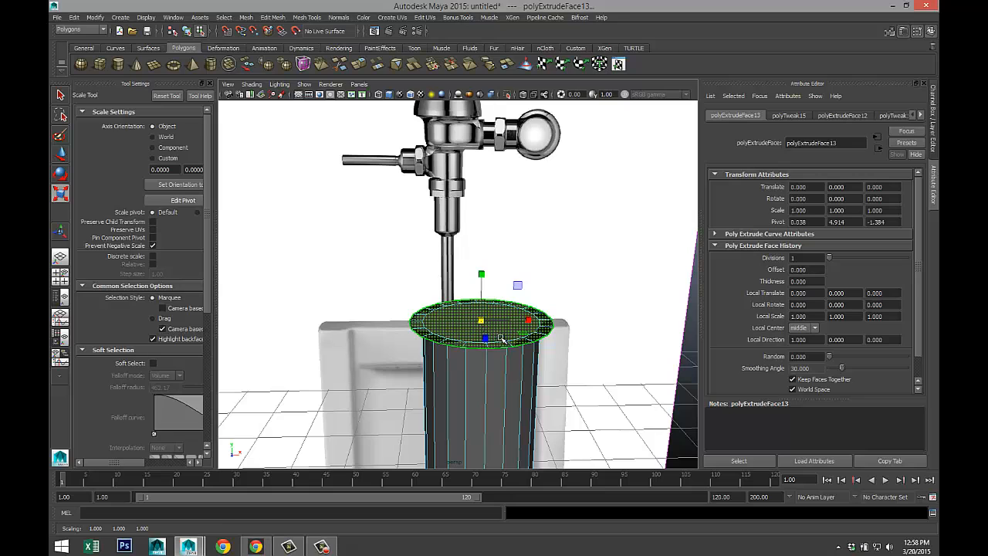
- Extrude the ledge's top face upward to about Y 5.445 to form the wider collar
{"action": "key", "text": "ctrl+e"}
{"action": "key", "text": "w"}
{"action": "left_click_drag", "start_coordinate": [483, 269], "coordinate": [482, 151]}
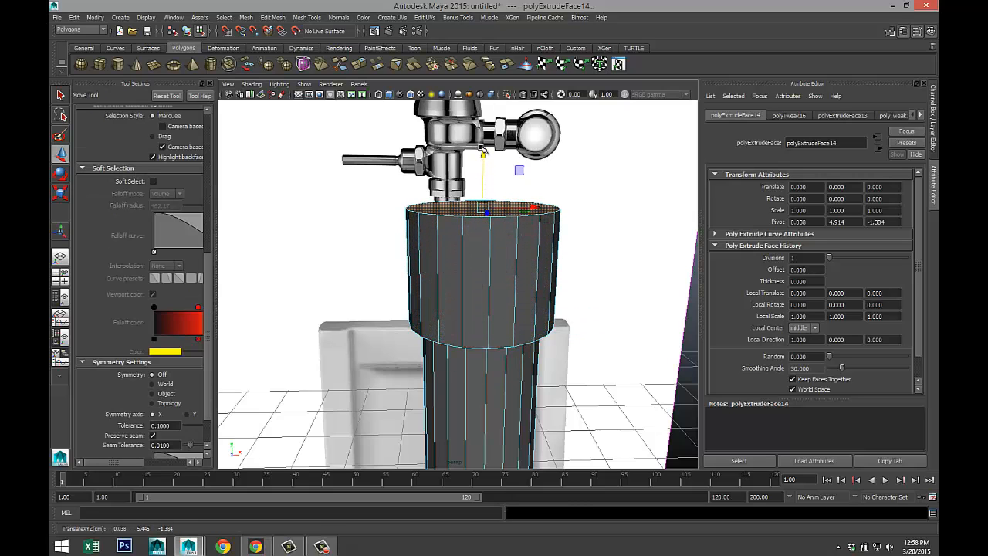
- Extrude the collar's top face, scale it outward well beyond the collar, and raise it to about Y 5.777 as a flare
{"action": "scroll", "coordinate": [511, 231], "scroll_direction": "down", "scroll_amount": 3}
{"action": "scroll", "coordinate": [515, 246], "scroll_direction": "up", "scroll_amount": 5}
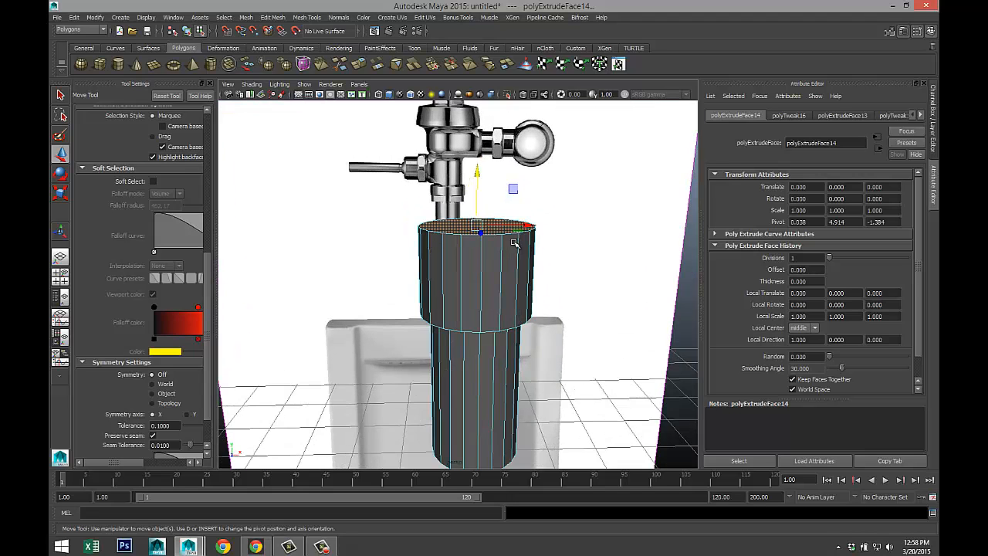
{"action": "scroll", "coordinate": [535, 306], "scroll_direction": "up", "scroll_amount": 2}
{"action": "left_click_drag", "start_coordinate": [535, 306], "coordinate": [545, 326], "text": "alt"}
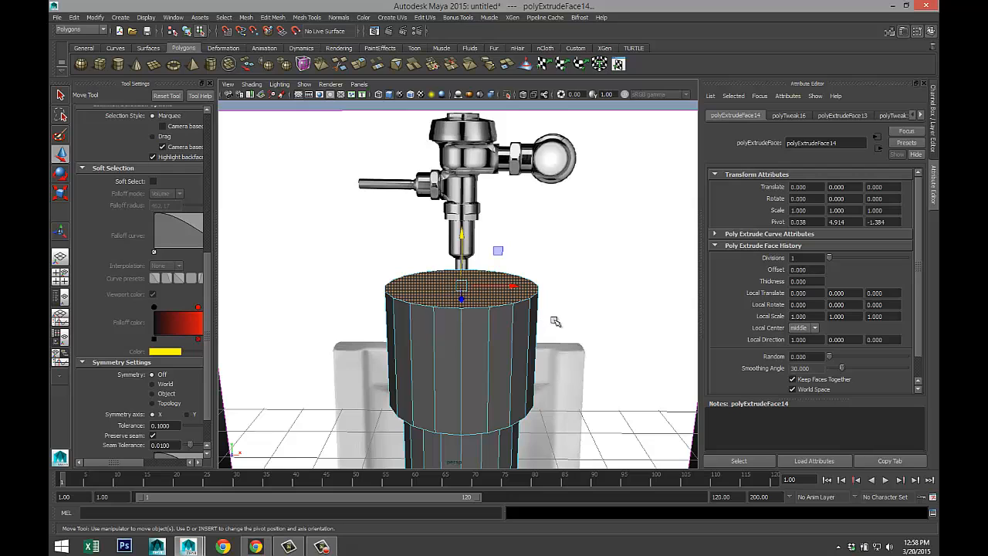
{"action": "key", "text": "ctrl+e"}
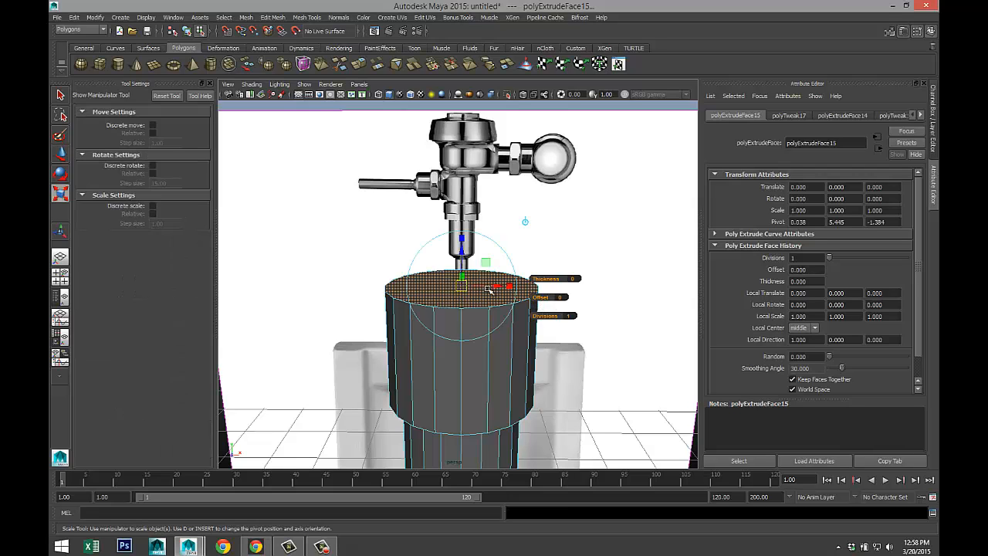
{"action": "key", "text": "r"}
{"action": "left_click_drag", "start_coordinate": [462, 286], "coordinate": [511, 298]}
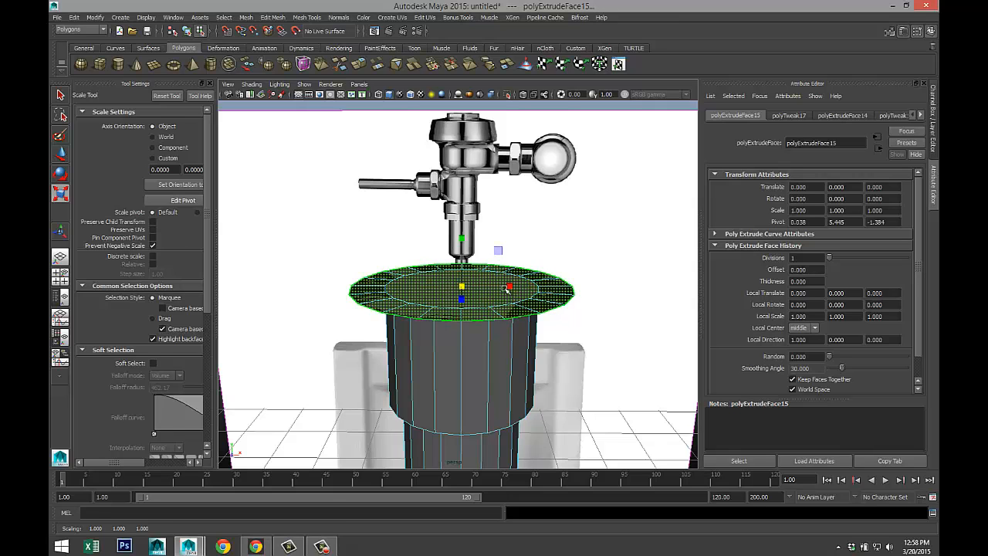
{"action": "key", "text": "w"}
{"action": "left_click_drag", "start_coordinate": [463, 233], "coordinate": [465, 155]}
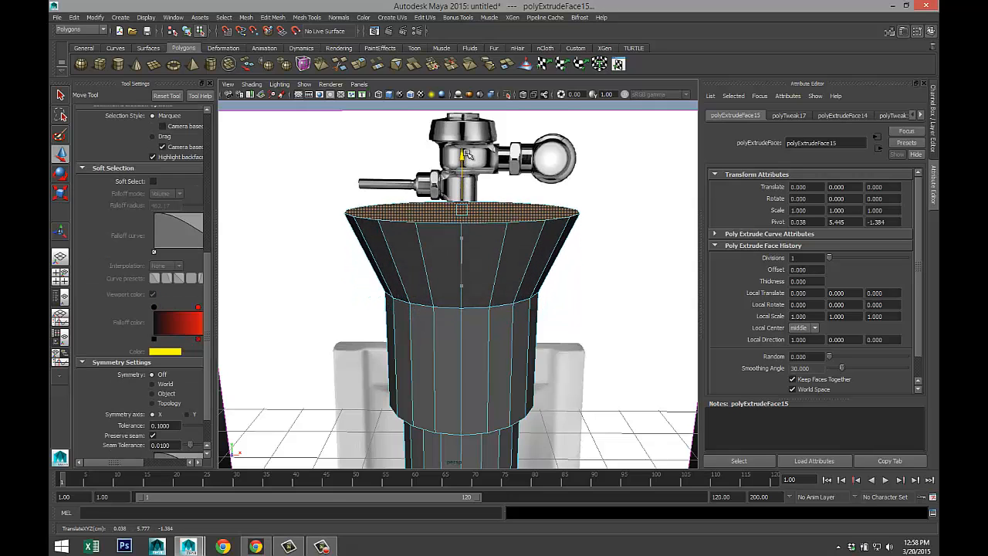
- Undo the flare's raise, then extrude the wide flat face straight upward into a thick cylindrical section above the collar
{"action": "key", "text": "ctrl+z"}
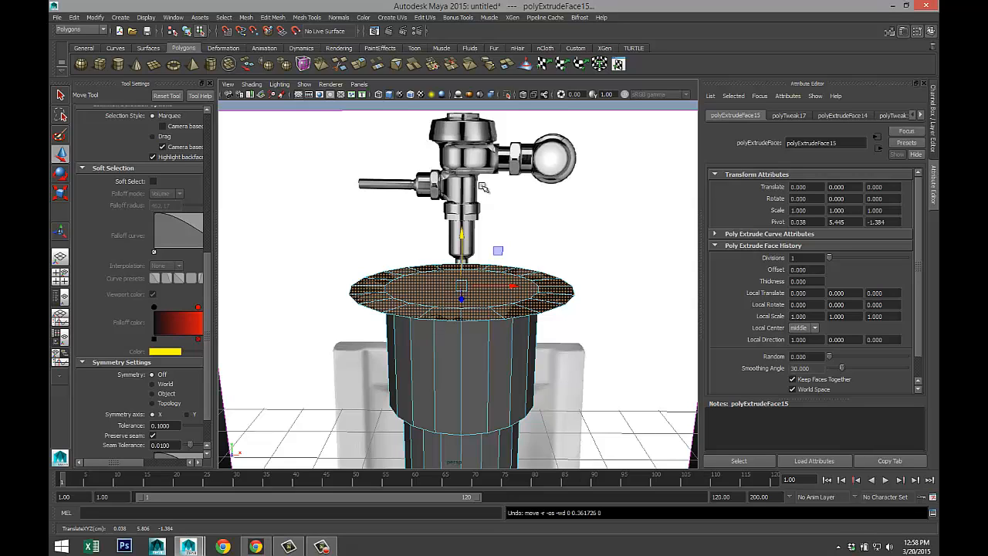
{"action": "key", "text": "ctrl+e"}
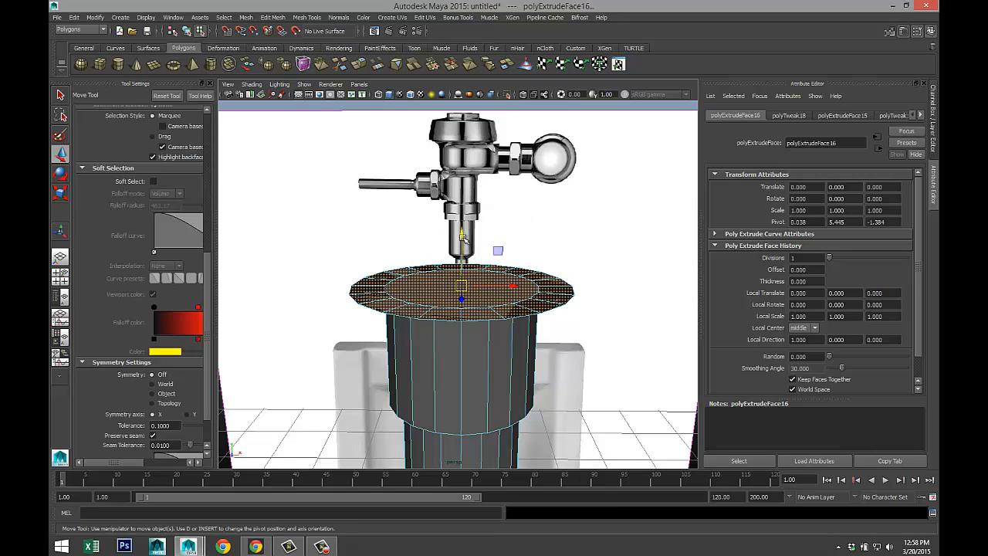
{"action": "left_click_drag", "start_coordinate": [462, 236], "coordinate": [463, 144]}
- Scale the top face of the wide section inward so its sides taper toward the top
{"action": "key", "text": "r"}
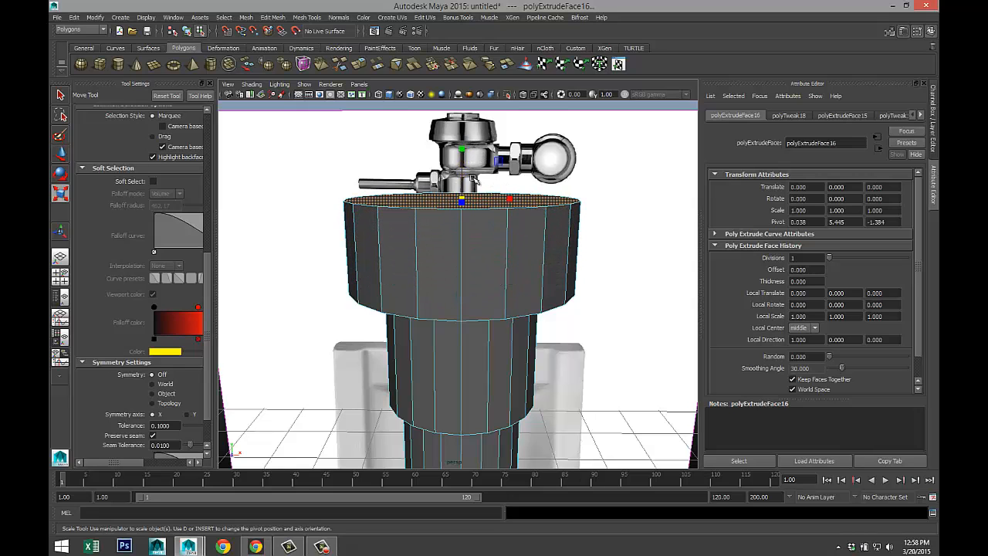
{"action": "left_click_drag", "start_coordinate": [498, 206], "coordinate": [511, 236], "text": "alt"}
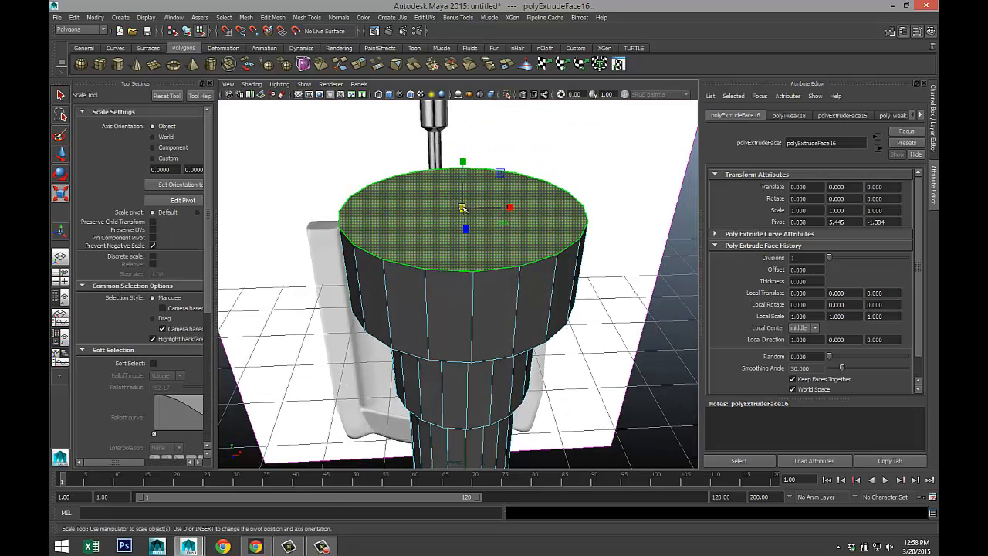
{"action": "left_click_drag", "start_coordinate": [462, 208], "coordinate": [578, 272]}
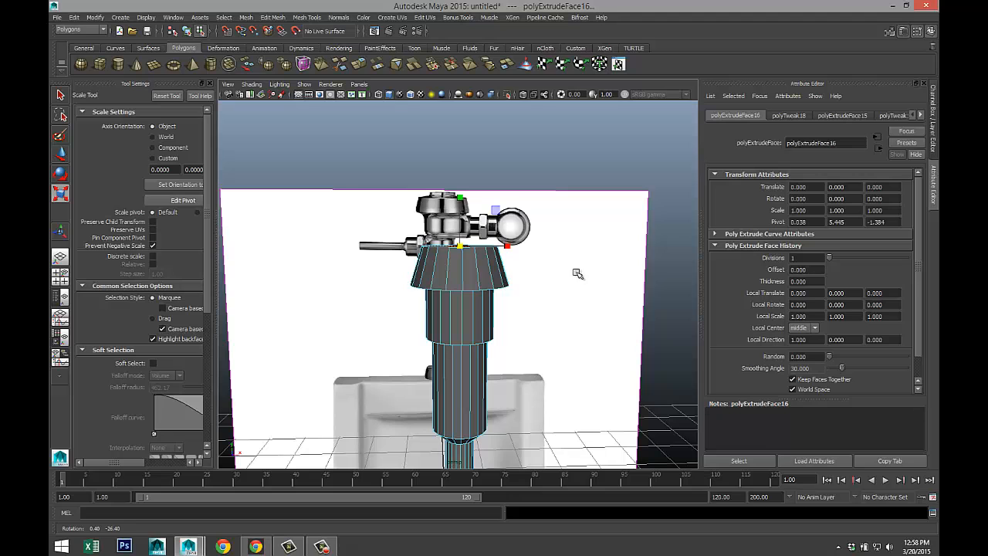
{"action": "scroll", "coordinate": [563, 279], "scroll_direction": "down", "scroll_amount": 4}
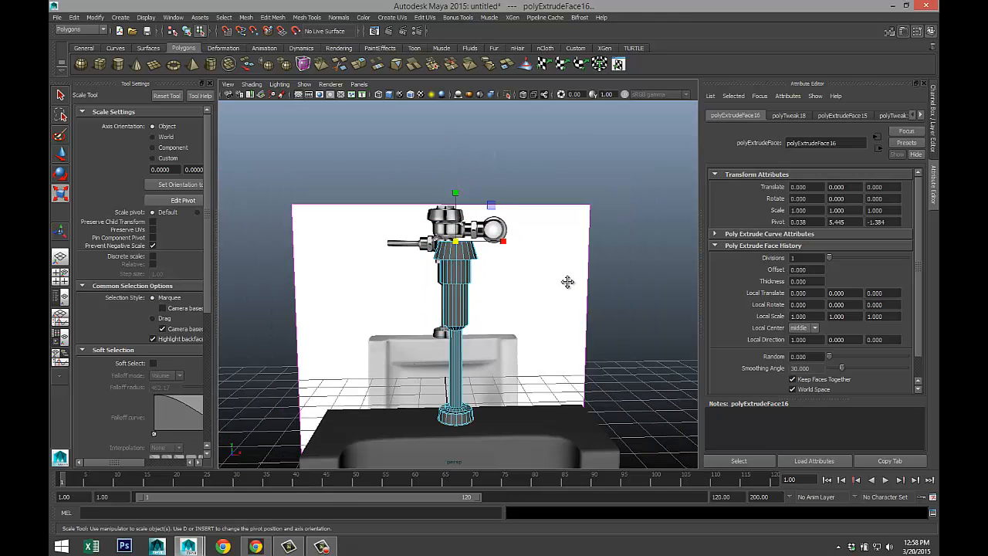
{"action": "left_click_drag", "start_coordinate": [567, 281], "coordinate": [551, 254], "text": "alt"}
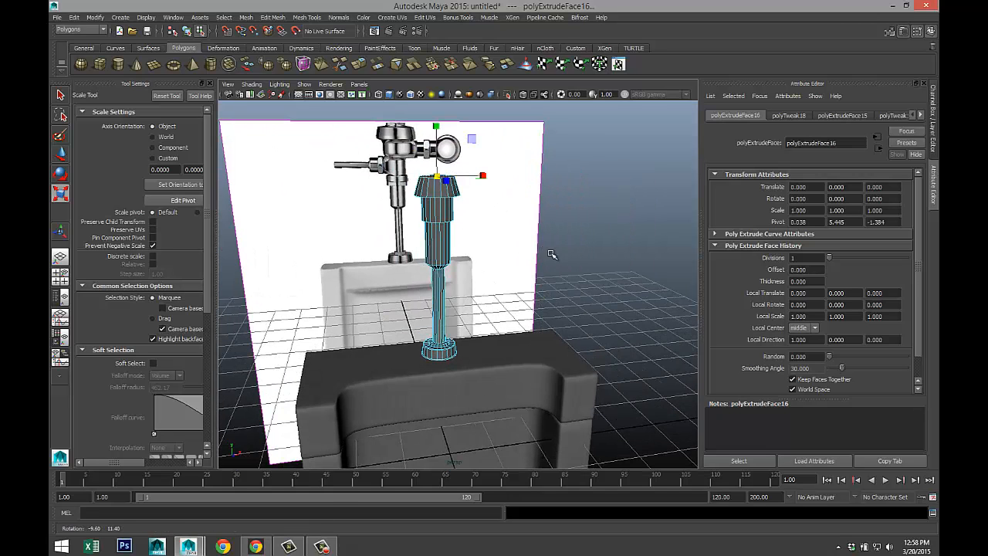
- Create a polygon pipe on the grid beside the urinal, with radius about 1.923 and height about 0.785
{"action": "left_click", "coordinate": [210, 68]}
{"action": "scroll", "coordinate": [581, 416], "scroll_direction": "down", "scroll_amount": 5}
{"action": "left_click_drag", "start_coordinate": [602, 424], "coordinate": [638, 416]}
{"action": "key", "text": "r"}
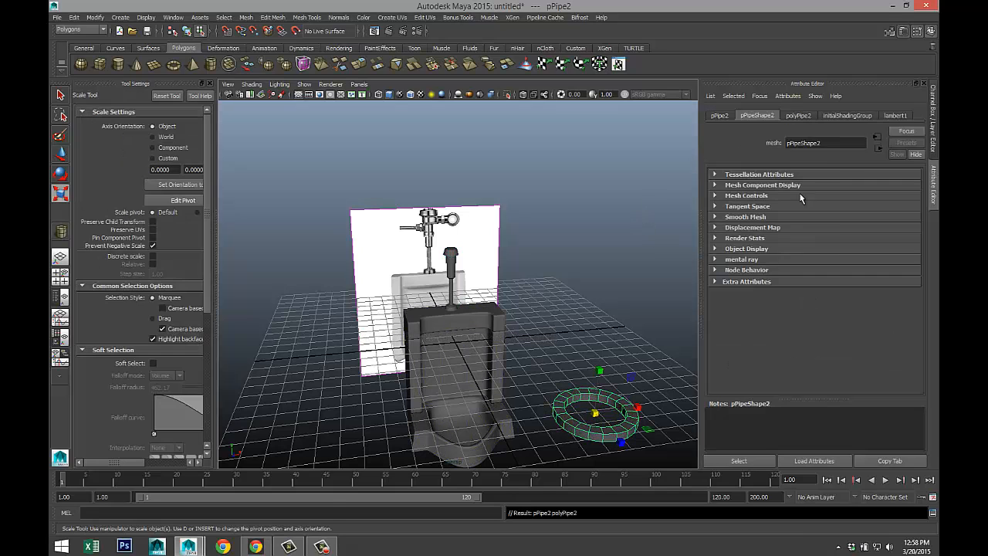
- Try coarser axis subdivisions on the new pipe, including 8, and settle on 7
{"action": "left_click", "coordinate": [797, 115]}
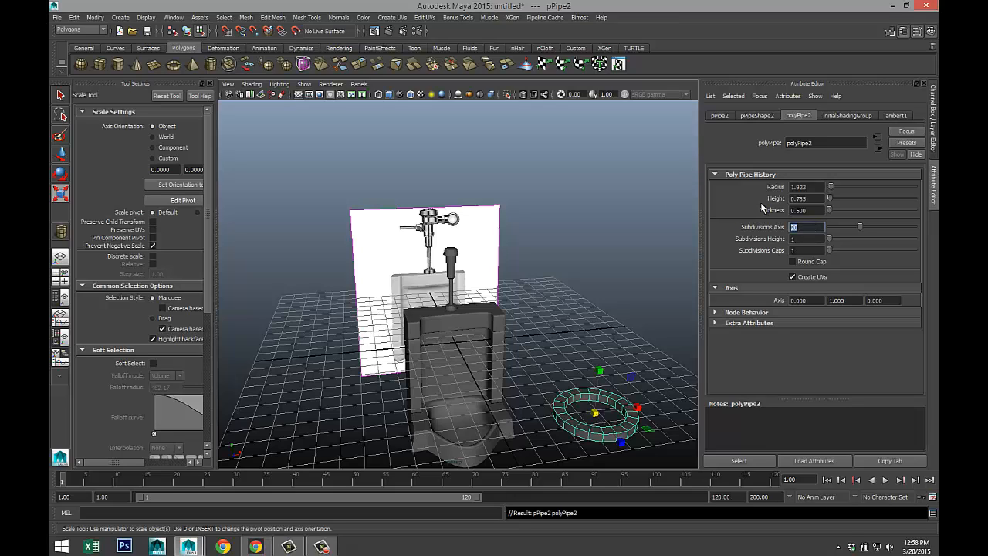
{"action": "key", "text": "Return"}
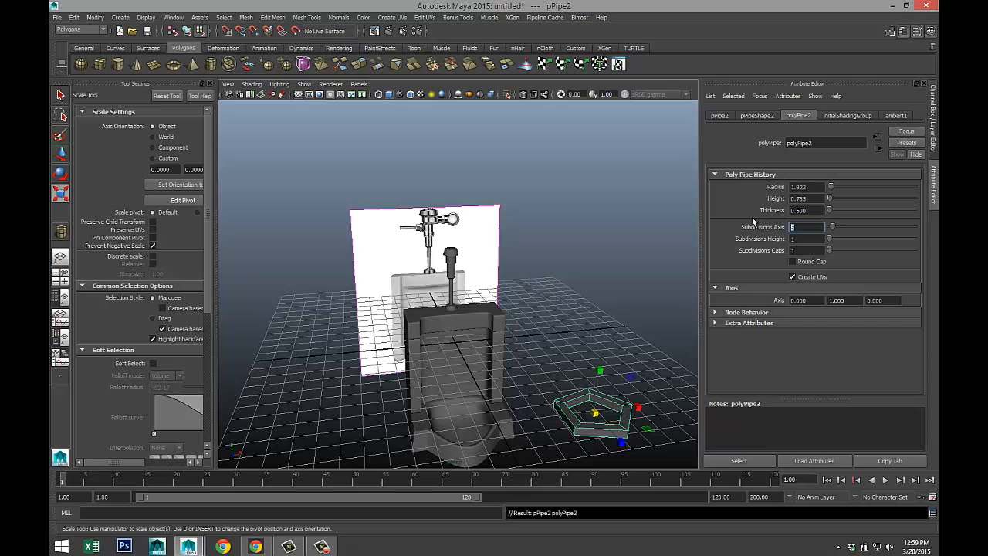
{"action": "type", "text": "8"}
{"action": "key", "text": "Return"}
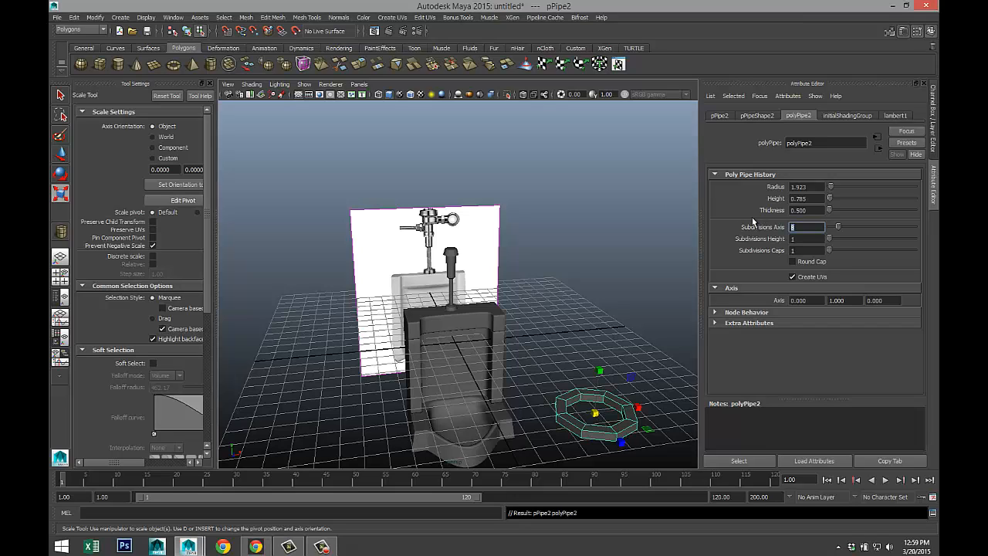
{"action": "type", "text": "7"}
{"action": "key", "text": "Return"}
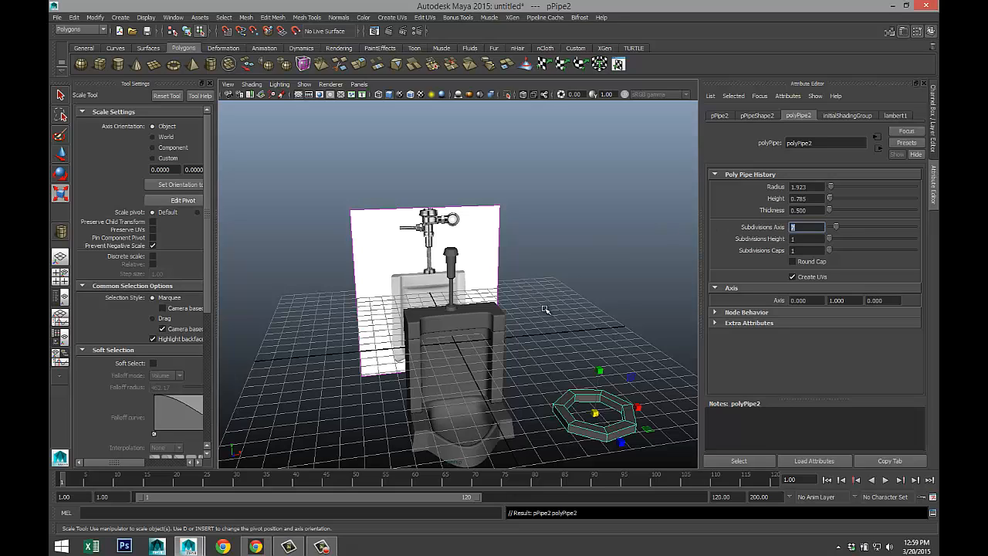
- Select the seven-sided ring as a whole object and snap it onto the flush pipe at the collar's base, about Y 4.914
{"action": "left_click", "coordinate": [593, 376]}
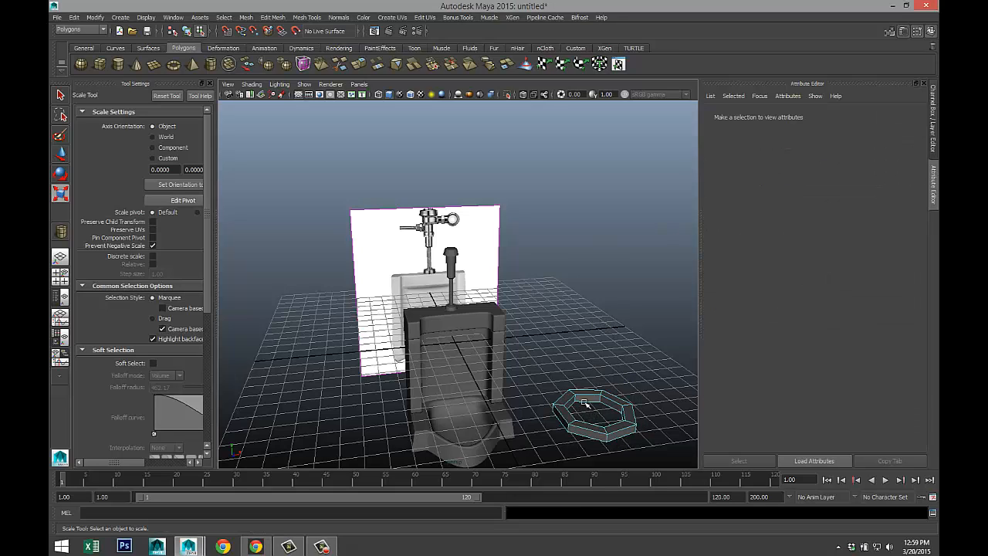
{"action": "right_click_drag", "start_coordinate": [571, 421], "coordinate": [611, 281]}
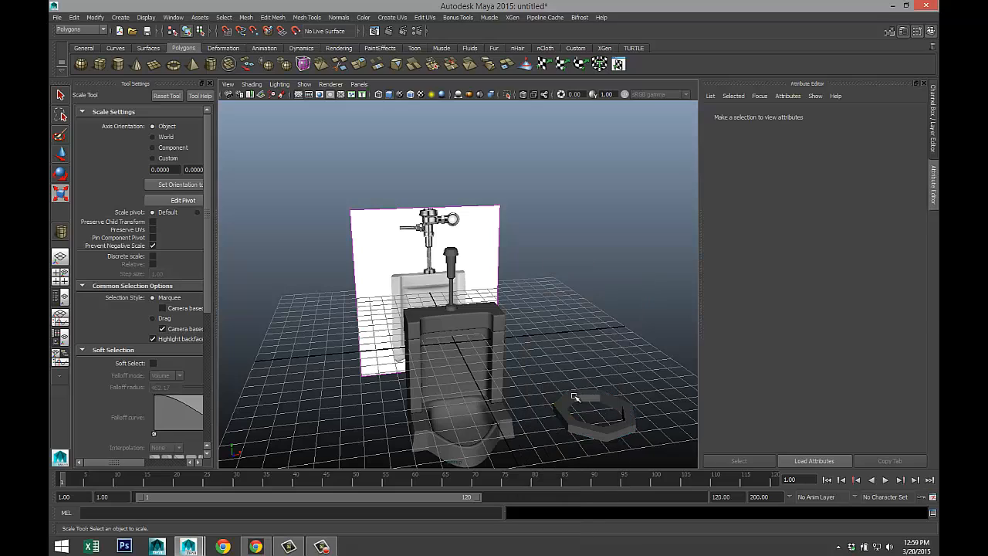
{"action": "left_click", "coordinate": [572, 395]}
{"action": "key", "text": "w"}
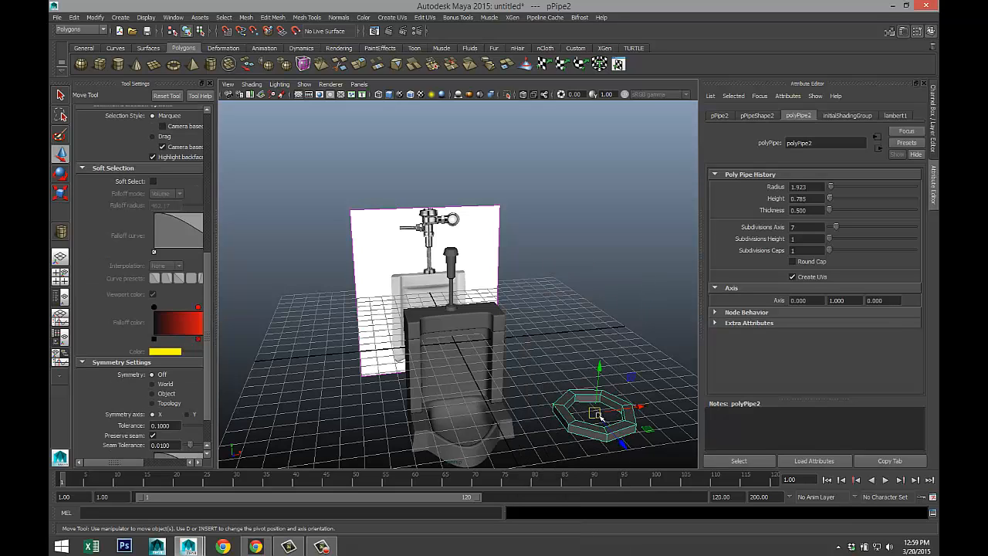
{"action": "left_click_drag", "start_coordinate": [597, 414], "coordinate": [451, 268]}
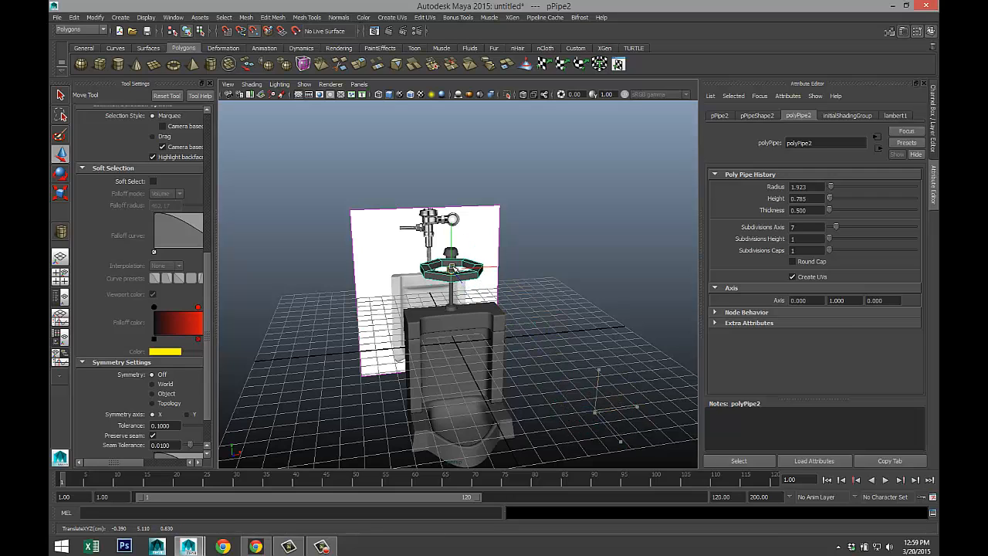
{"action": "key", "text": "f"}
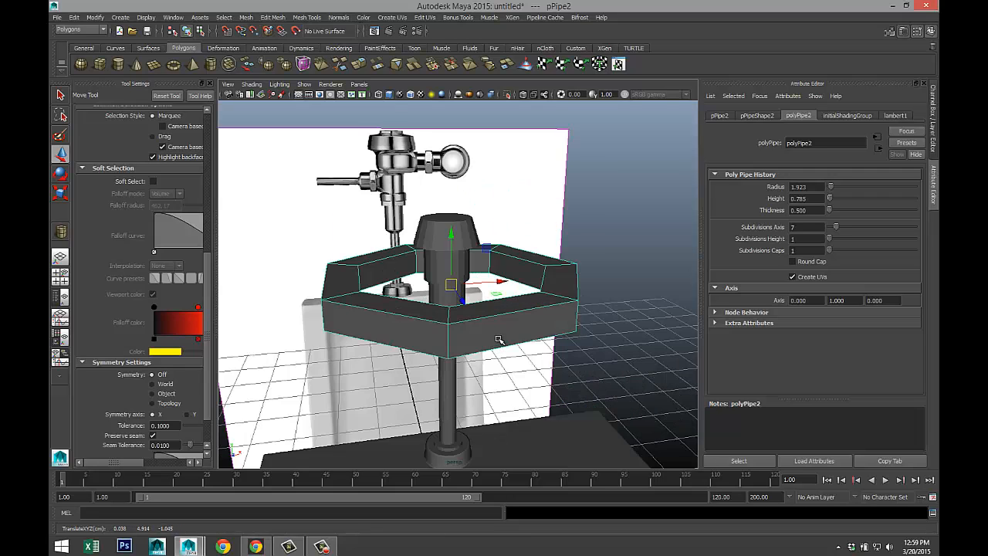
- Scale the ring down uniformly to roughly the collar's width and shift it closer around the flush pipe
{"action": "scroll", "coordinate": [498, 340], "scroll_direction": "down", "scroll_amount": 5}
{"action": "scroll", "coordinate": [495, 342], "scroll_direction": "up", "scroll_amount": 6}
{"action": "middle_click_drag", "start_coordinate": [496, 350], "coordinate": [506, 396], "text": "alt"}
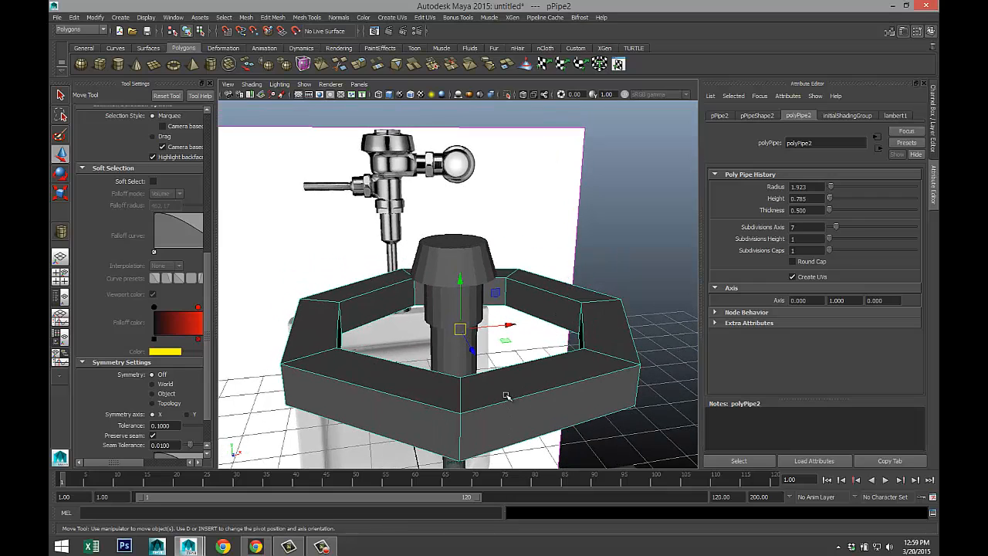
{"action": "key", "text": "r"}
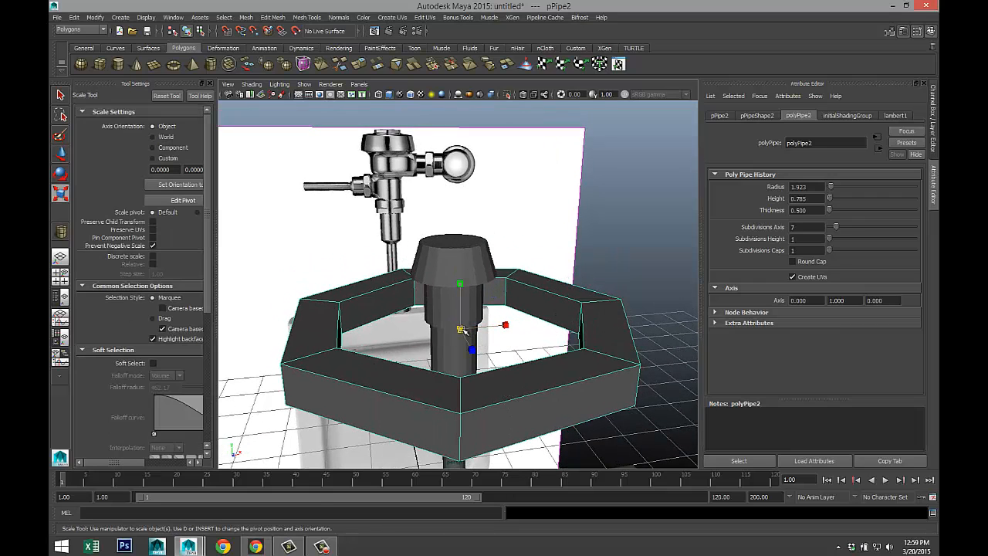
{"action": "left_click_drag", "start_coordinate": [461, 330], "coordinate": [259, 303]}
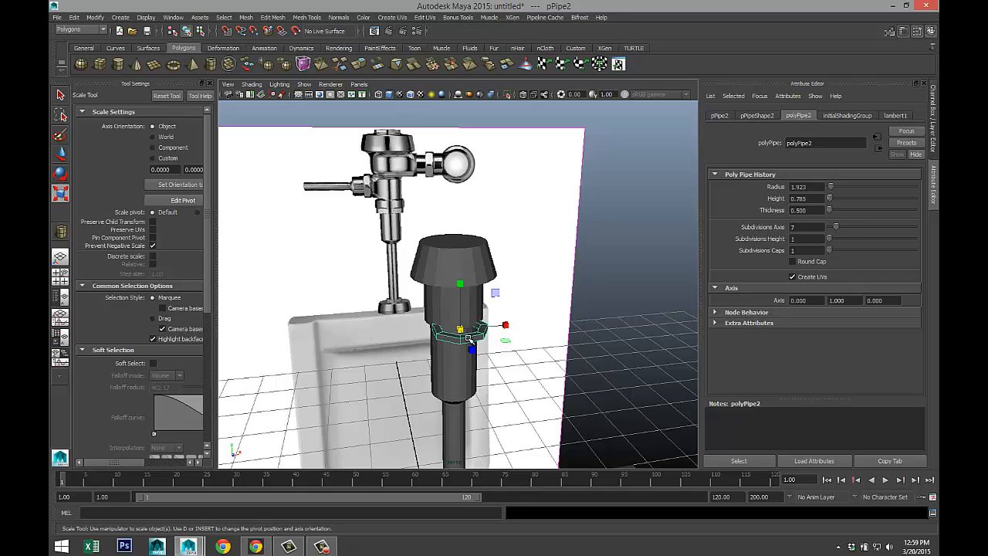
{"action": "key", "text": "w"}
{"action": "left_click_drag", "start_coordinate": [460, 332], "coordinate": [450, 325]}
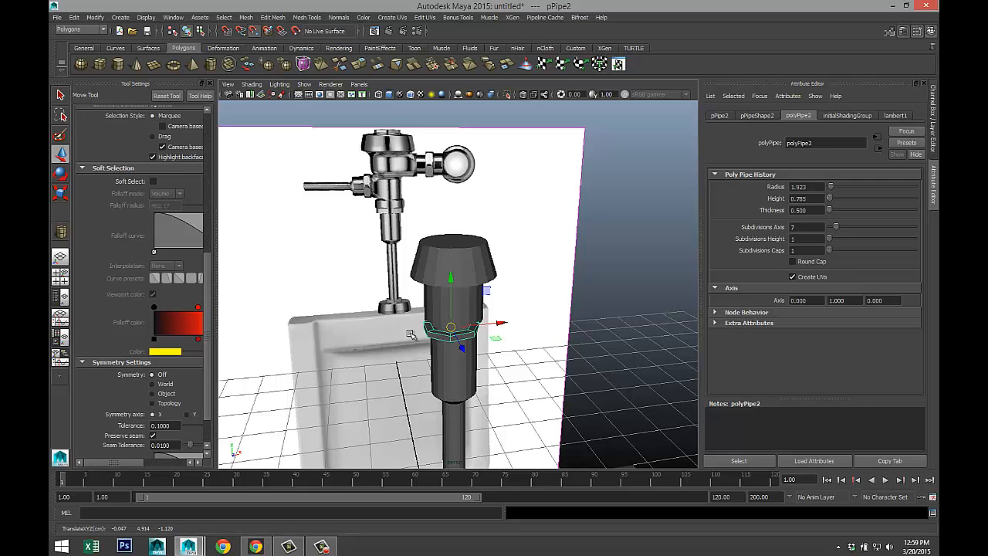
- In the front view, centre the ring on the flush pipe just below the collar, at about X 0.010, Y 4.879
{"action": "left_click", "coordinate": [62, 278]}
{"action": "key", "text": "space"}
{"action": "key", "text": "f"}
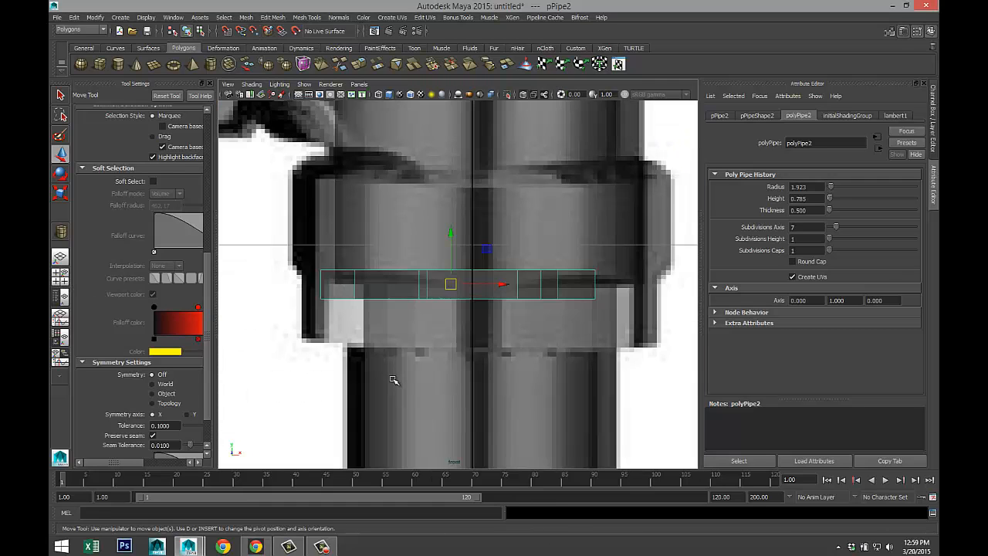
{"action": "scroll", "coordinate": [446, 388], "scroll_direction": "down", "scroll_amount": 10}
{"action": "scroll", "coordinate": [454, 390], "scroll_direction": "up", "scroll_amount": 5}
{"action": "key", "text": "4"}
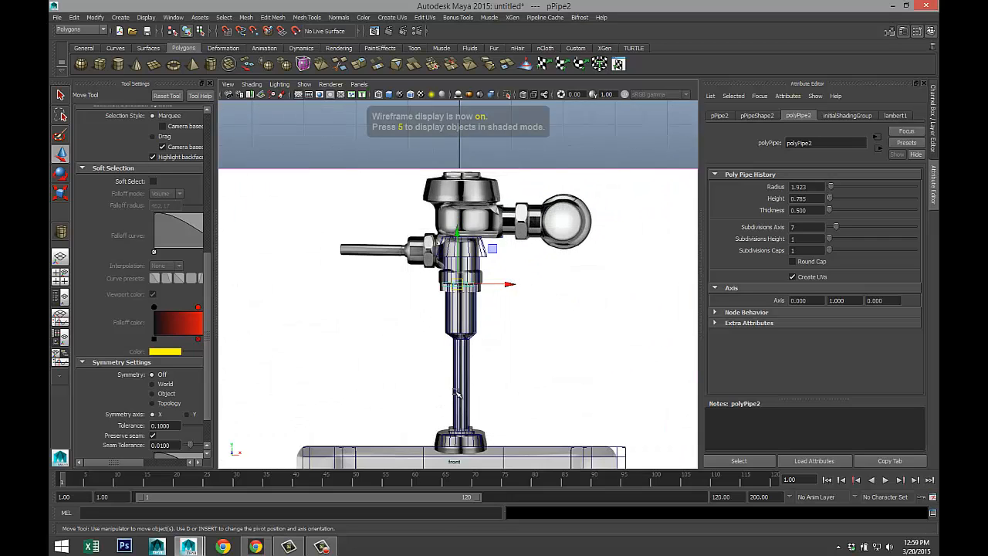
{"action": "scroll", "coordinate": [463, 394], "scroll_direction": "up", "scroll_amount": 5}
{"action": "scroll", "coordinate": [467, 392], "scroll_direction": "up", "scroll_amount": 6}
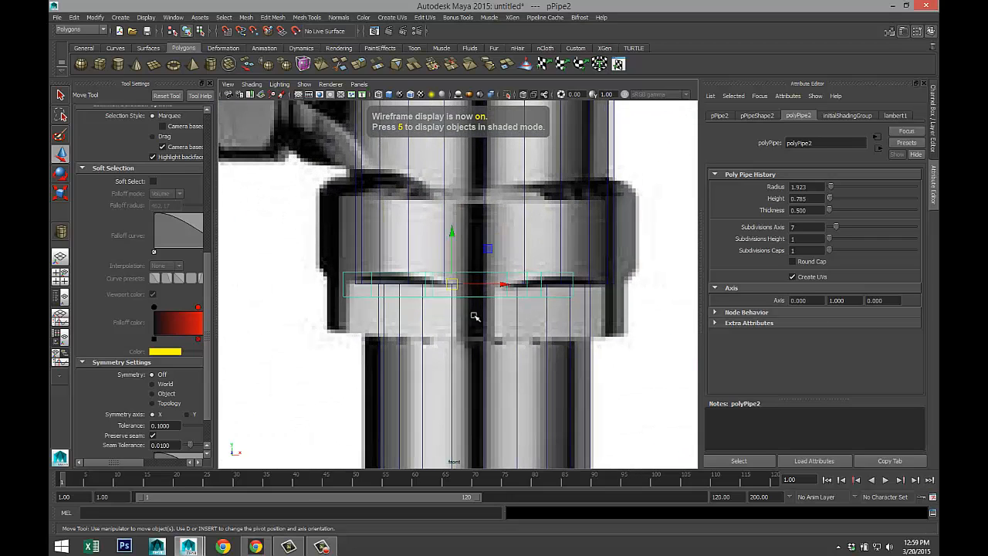
{"action": "left_click_drag", "start_coordinate": [451, 285], "coordinate": [467, 297]}
{"action": "left_click_drag", "start_coordinate": [476, 299], "coordinate": [473, 297]}
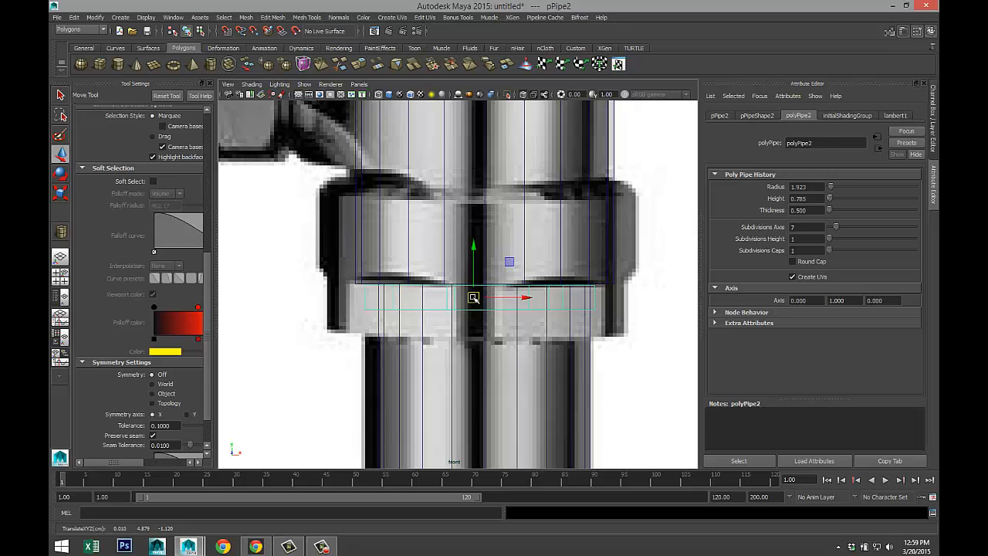
- Scale the ring uniformly to about 0.237 to span the width of the reference collar
{"action": "key", "text": "5"}
{"action": "key", "text": "r"}
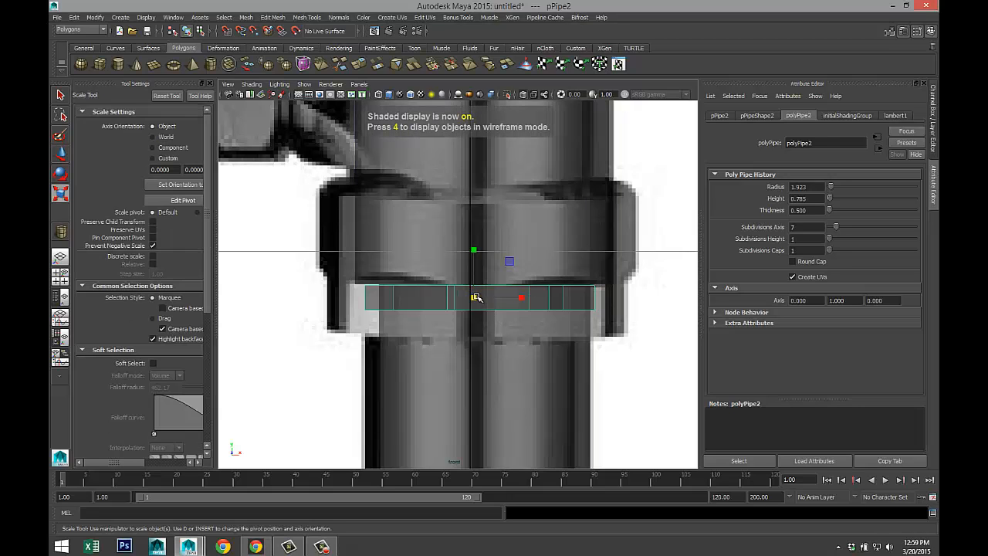
{"action": "left_click_drag", "start_coordinate": [526, 300], "coordinate": [542, 312]}
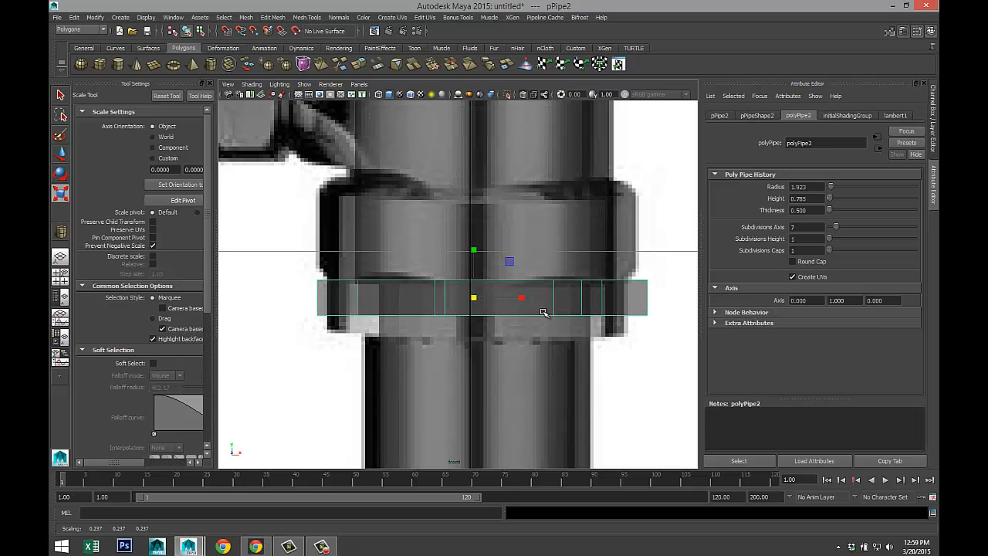
- In the perspective view, centre the ring on the flush pipe in depth and scale it uniformly to about 0.174
{"action": "left_click", "coordinate": [66, 279]}
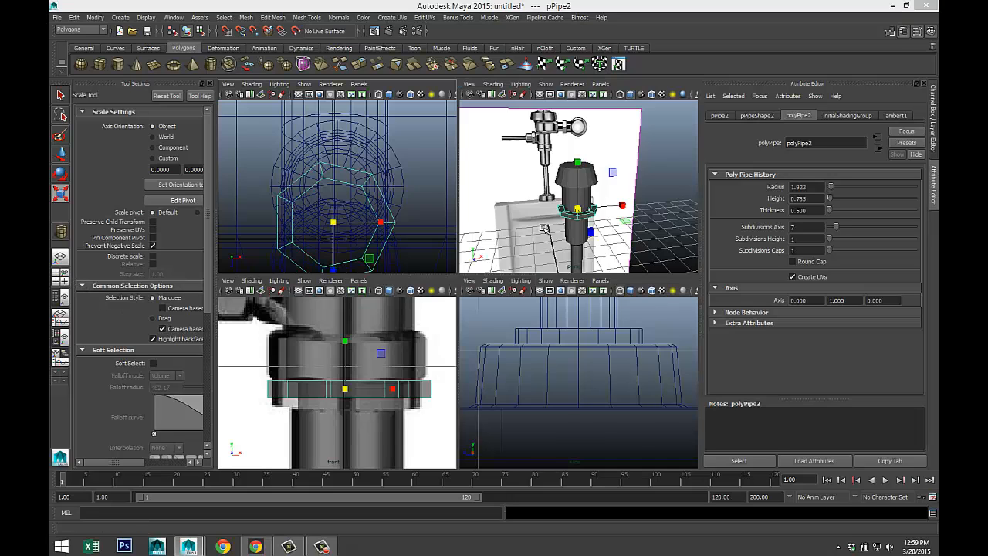
{"action": "key", "text": "space"}
{"action": "left_click_drag", "start_coordinate": [525, 285], "coordinate": [407, 354], "text": "alt"}
{"action": "key", "text": "w"}
{"action": "key", "text": "r"}
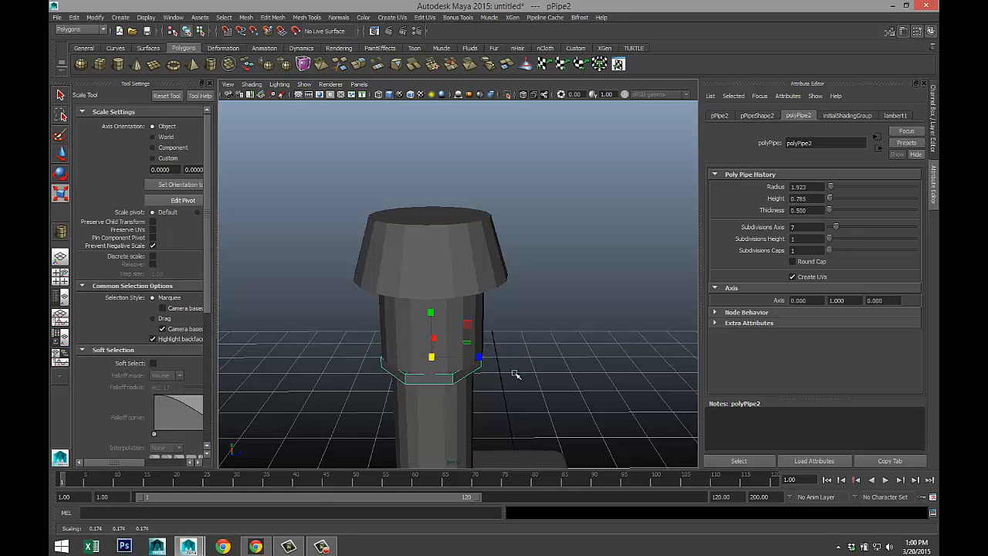
{"action": "left_click_drag", "start_coordinate": [515, 374], "coordinate": [450, 329], "text": "alt"}
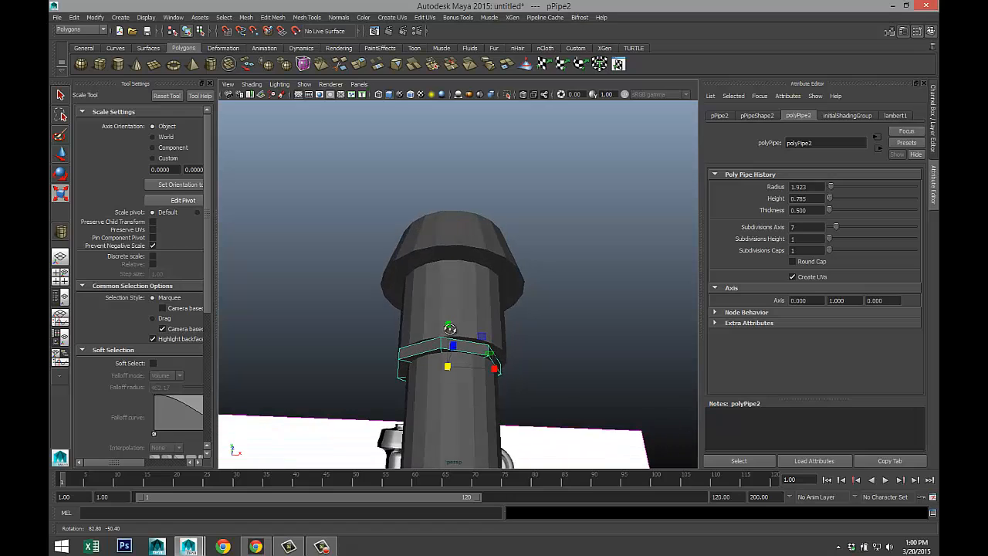
- Return to the shaded front view and turn off X-ray display so the ring and flush pipe appear opaque
{"action": "left_click", "coordinate": [60, 275]}
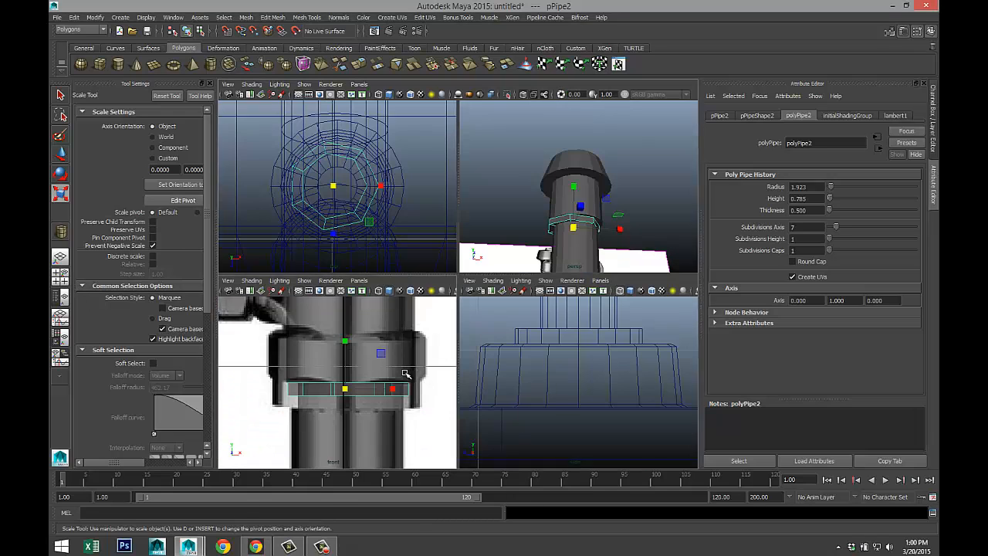
{"action": "key", "text": "space"}
{"action": "key", "text": "5"}
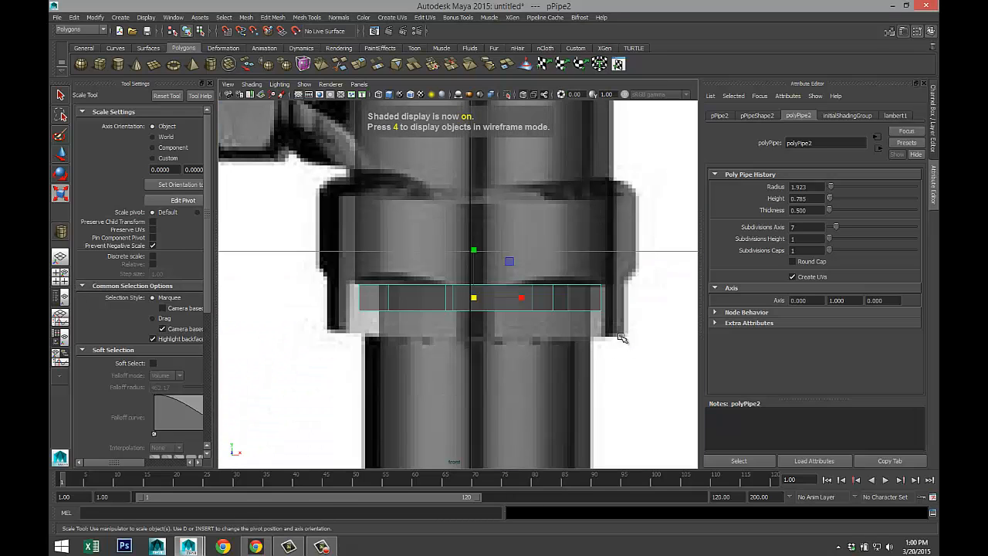
{"action": "left_click", "coordinate": [378, 94]}
{"action": "left_click", "coordinate": [389, 95]}
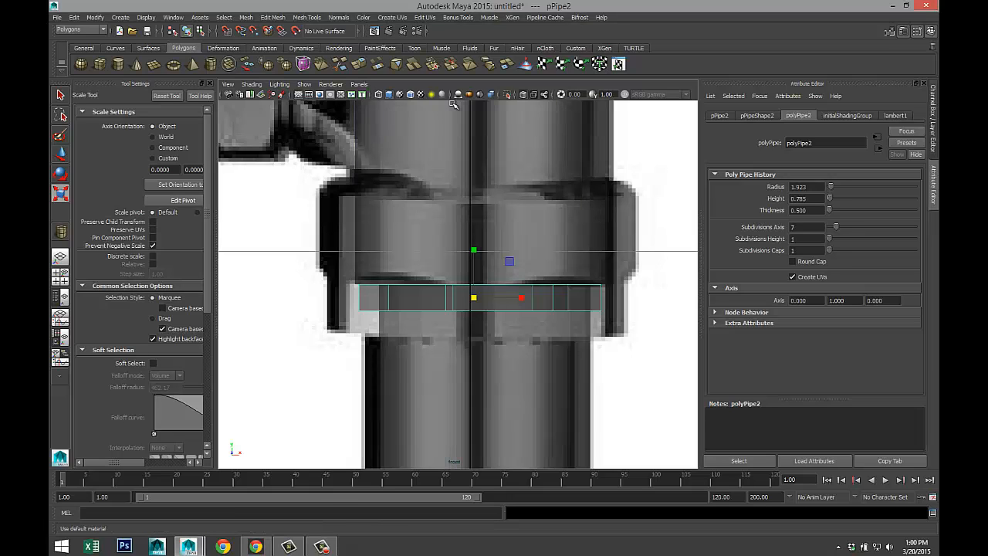
{"action": "left_click", "coordinate": [524, 97]}
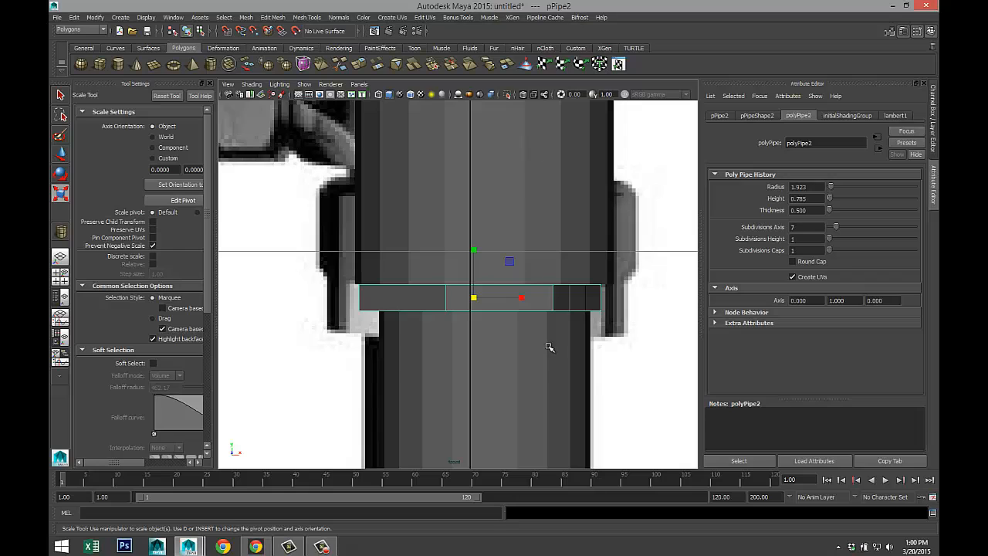
{"action": "scroll", "coordinate": [548, 344], "scroll_direction": "up", "scroll_amount": 2}
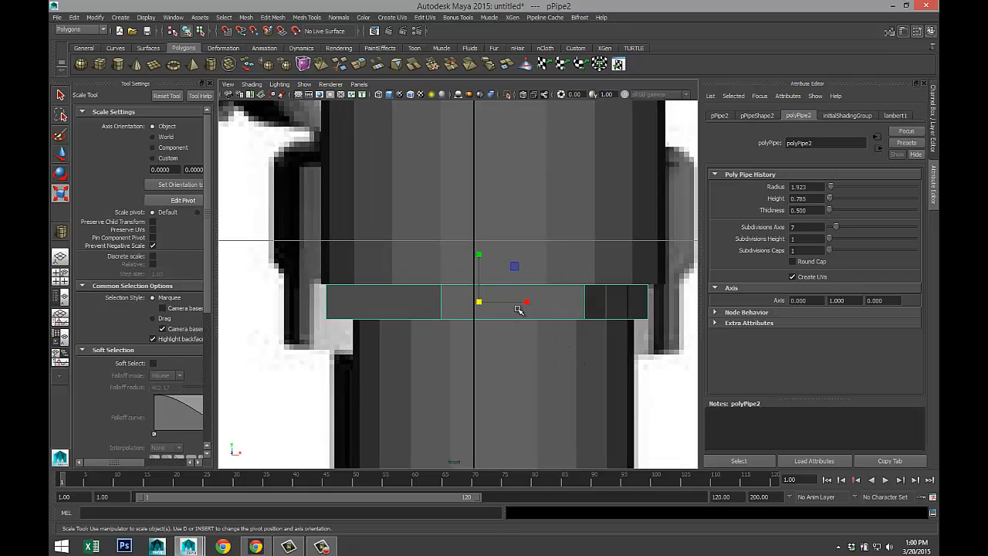
- Nudge the ring sideways to about X 0.016 in the front view and check its fit in the side and perspective views
{"action": "key", "text": "w"}
{"action": "left_click_drag", "start_coordinate": [530, 302], "coordinate": [534, 302]}
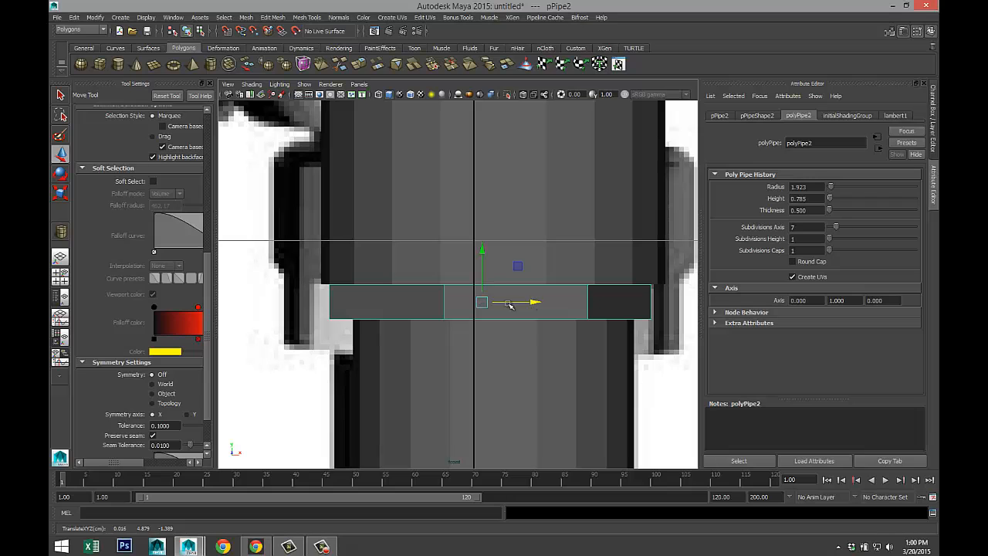
{"action": "left_click", "coordinate": [61, 275]}
{"action": "key", "text": "space"}
{"action": "scroll", "coordinate": [521, 383], "scroll_direction": "down", "scroll_amount": 5}
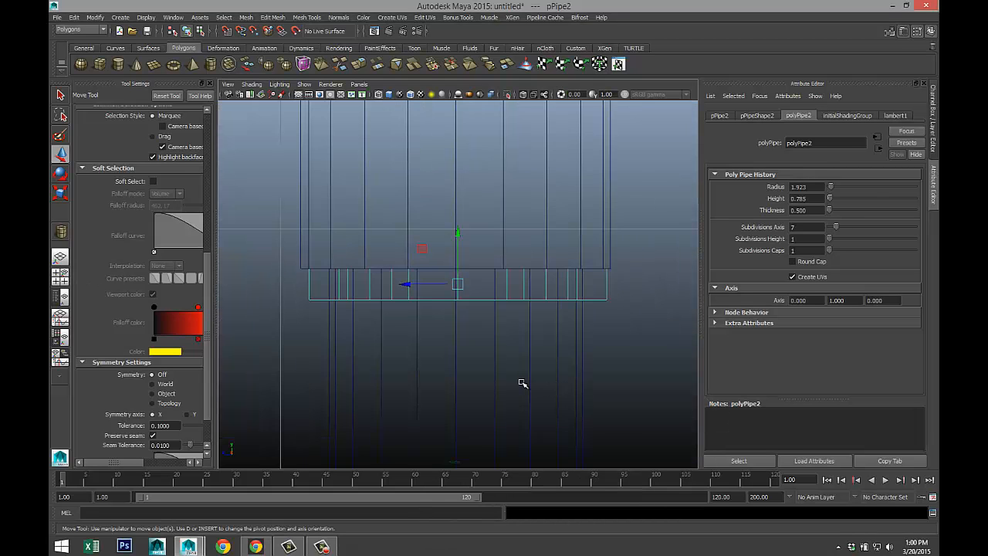
{"action": "scroll", "coordinate": [517, 384], "scroll_direction": "up", "scroll_amount": 6}
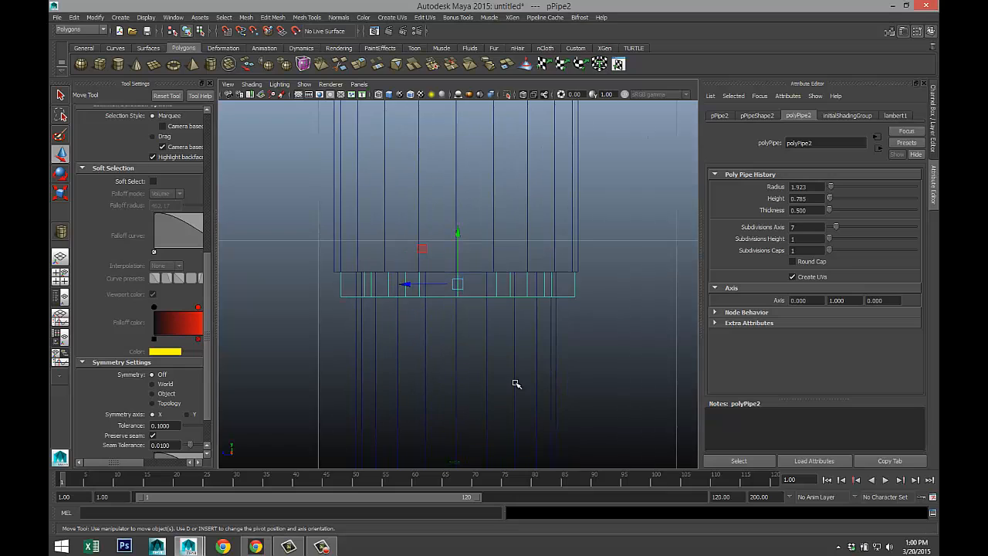
{"action": "left_click", "coordinate": [61, 275]}
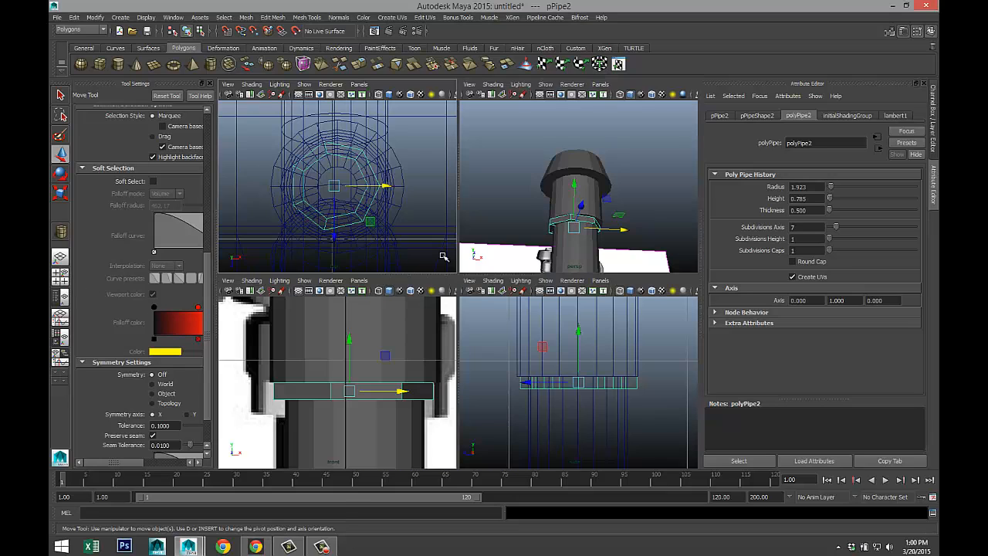
{"action": "key", "text": "space"}
{"action": "left_click", "coordinate": [601, 249]}
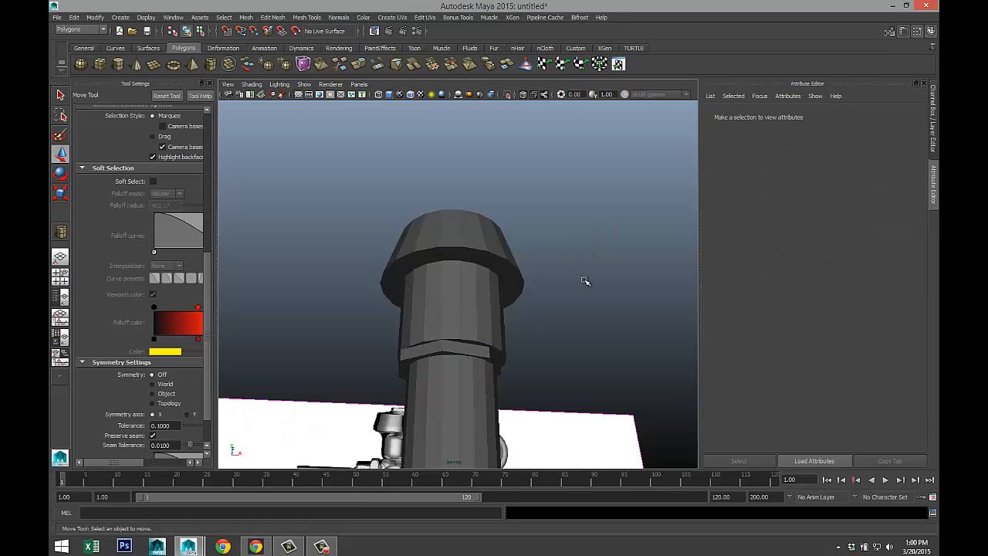
{"action": "mouse_move", "coordinate": [584, 281]}
{"action": "left_mouse_down", "text": "alt"}
{"action": "mouse_move", "coordinate": [480, 236]}
{"action": "mouse_move", "coordinate": [566, 238]}
{"action": "mouse_move", "coordinate": [602, 255]}
{"action": "mouse_move", "coordinate": [593, 275]}
{"action": "left_mouse_up", "text": "alt"}
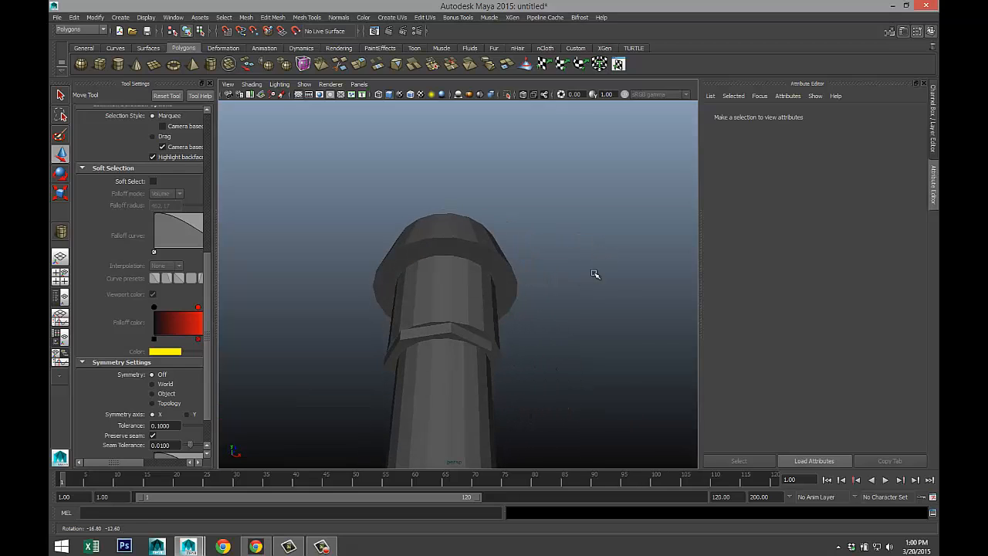
- Duplicate the nut ring and raise the copy onto the top of the flush pipe's cap, at about Y 5.852
{"action": "double_click", "coordinate": [424, 352]}
{"action": "left_click_drag", "start_coordinate": [485, 380], "coordinate": [551, 413]}
{"action": "key", "text": "ctrl+d"}
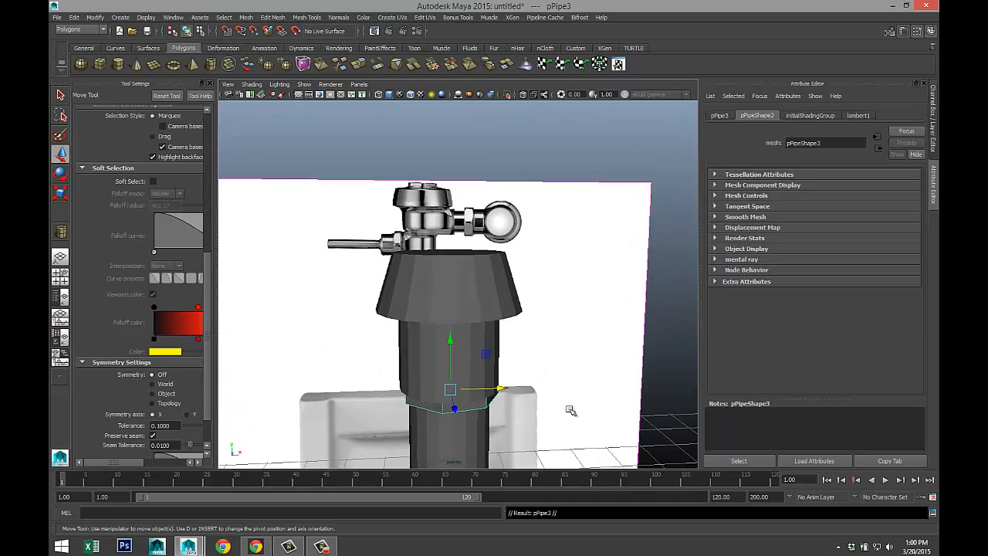
{"action": "left_click_drag", "start_coordinate": [450, 340], "coordinate": [449, 194]}
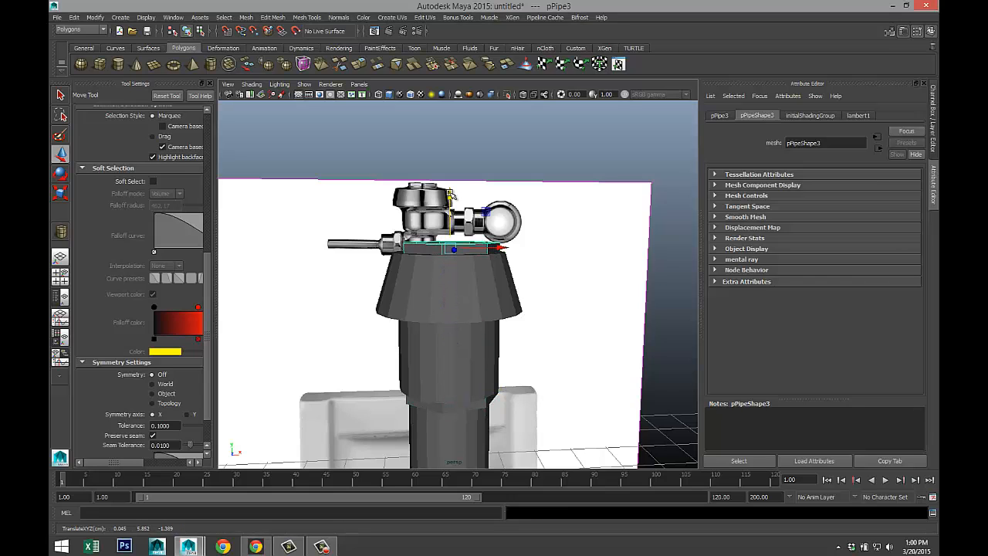
{"action": "scroll", "coordinate": [450, 194], "scroll_direction": "up", "scroll_amount": 3}
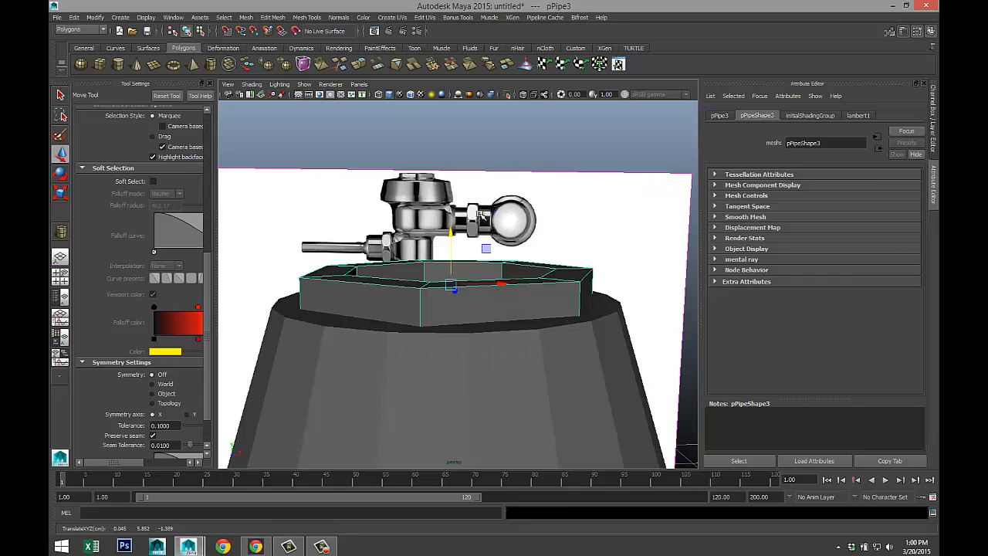
{"action": "left_click_drag", "start_coordinate": [483, 217], "coordinate": [446, 257], "text": "alt"}
{"action": "scroll", "coordinate": [463, 255], "scroll_direction": "up", "scroll_amount": 5}
{"action": "left_click_drag", "start_coordinate": [516, 275], "coordinate": [375, 238], "text": "alt"}
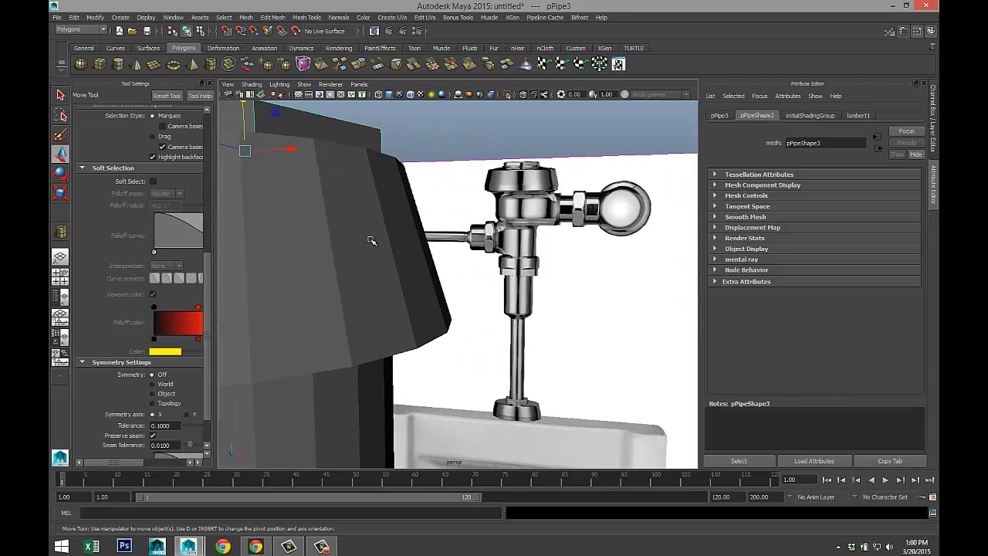
{"action": "scroll", "coordinate": [454, 276], "scroll_direction": "down", "scroll_amount": 3}
{"action": "left_click_drag", "start_coordinate": [495, 313], "coordinate": [531, 246], "text": "alt"}
- Select the flush pipe, preview it with smooth mesh display, and return it to the unsmoothed display
{"action": "right_click_drag", "start_coordinate": [416, 264], "coordinate": [441, 249]}
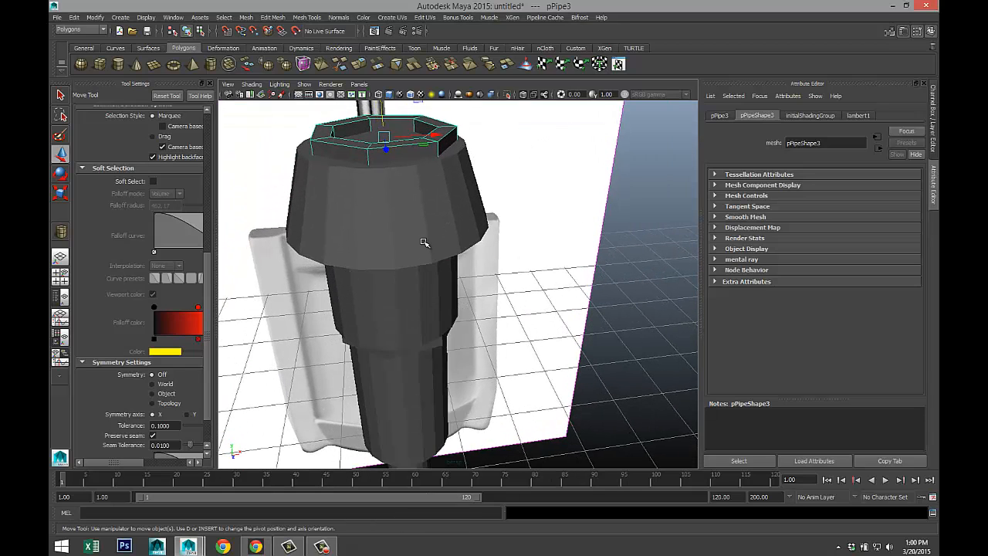
{"action": "left_click", "coordinate": [425, 242]}
{"action": "scroll", "coordinate": [535, 337], "scroll_direction": "down", "scroll_amount": 5}
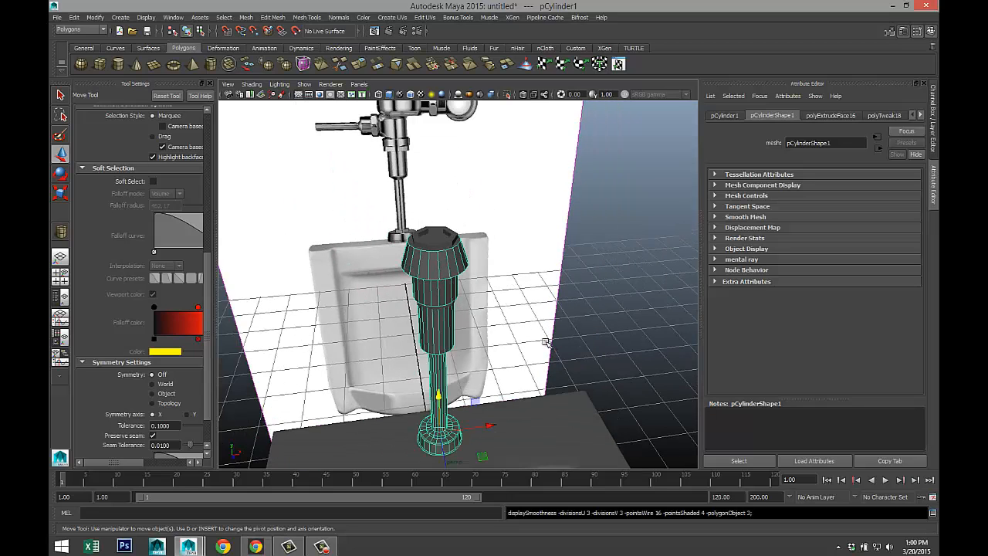
{"action": "key", "text": "3"}
{"action": "scroll", "coordinate": [541, 339], "scroll_direction": "up", "scroll_amount": 4}
{"action": "left_click_drag", "start_coordinate": [537, 338], "coordinate": [529, 306], "text": "alt"}
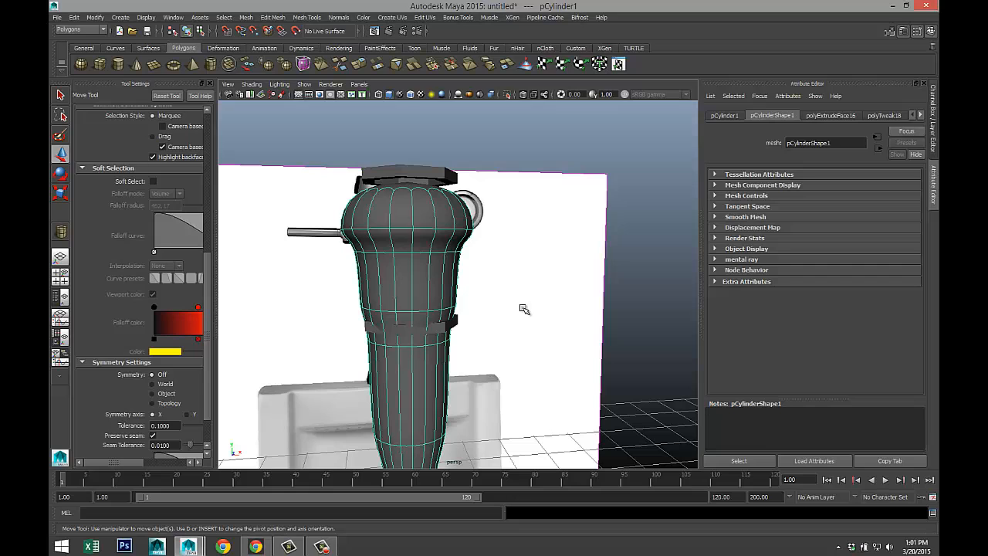
{"action": "key", "text": "1"}
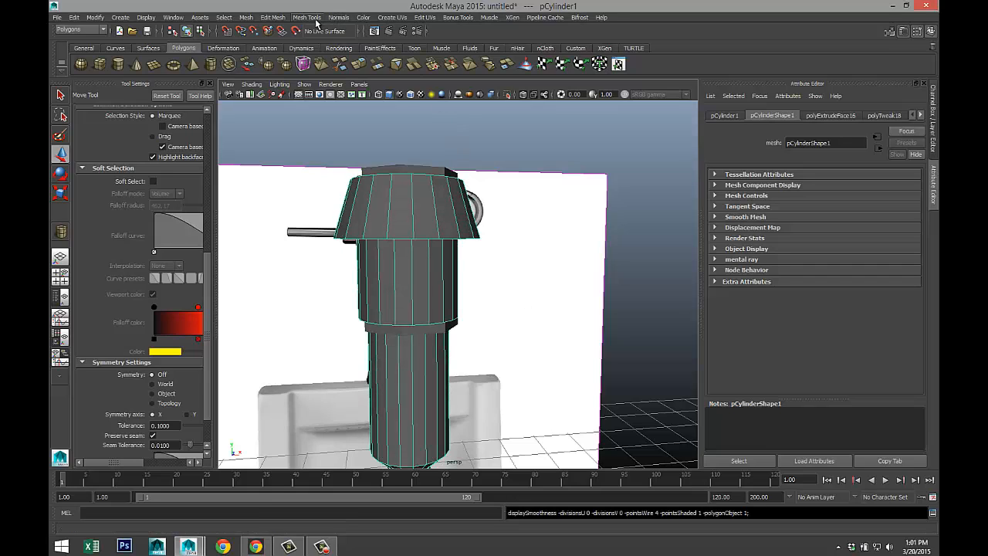
- Use the Insert Edge Loop Tool to add supporting loops near the cap's edges and the lower edge of the collar beneath it
{"action": "left_click", "coordinate": [307, 17]}
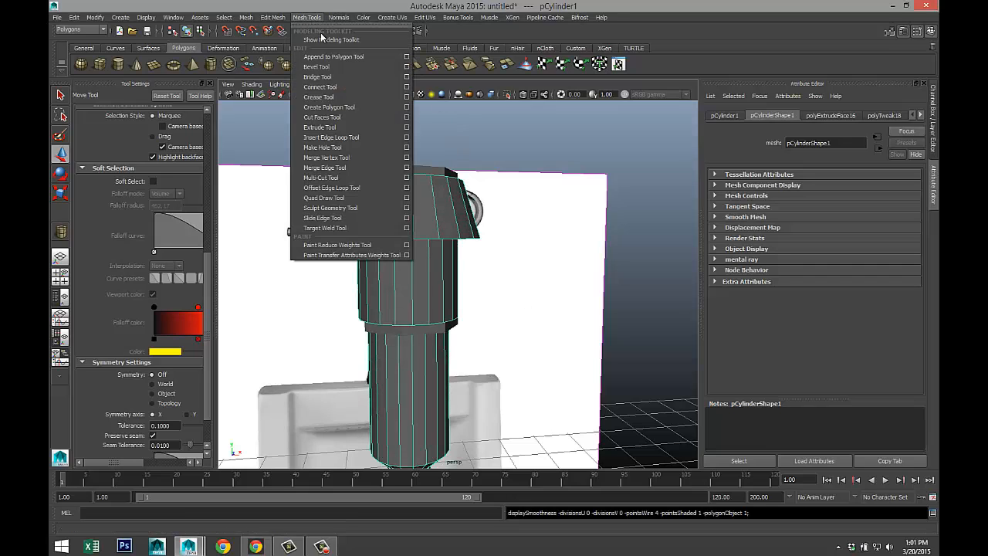
{"action": "left_click", "coordinate": [407, 139]}
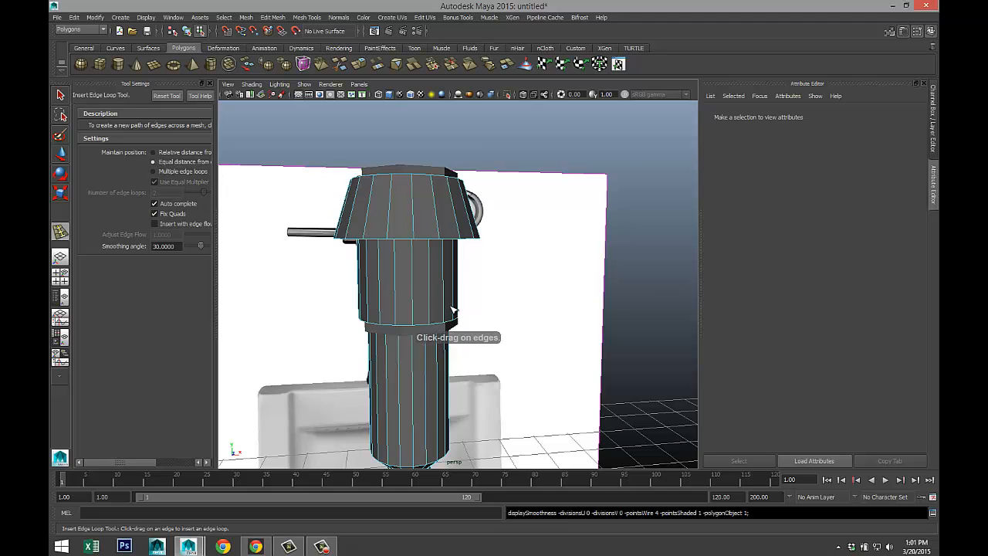
{"action": "scroll", "coordinate": [453, 309], "scroll_direction": "up", "scroll_amount": 3}
{"action": "left_click_drag", "start_coordinate": [481, 232], "coordinate": [457, 284], "text": "alt"}
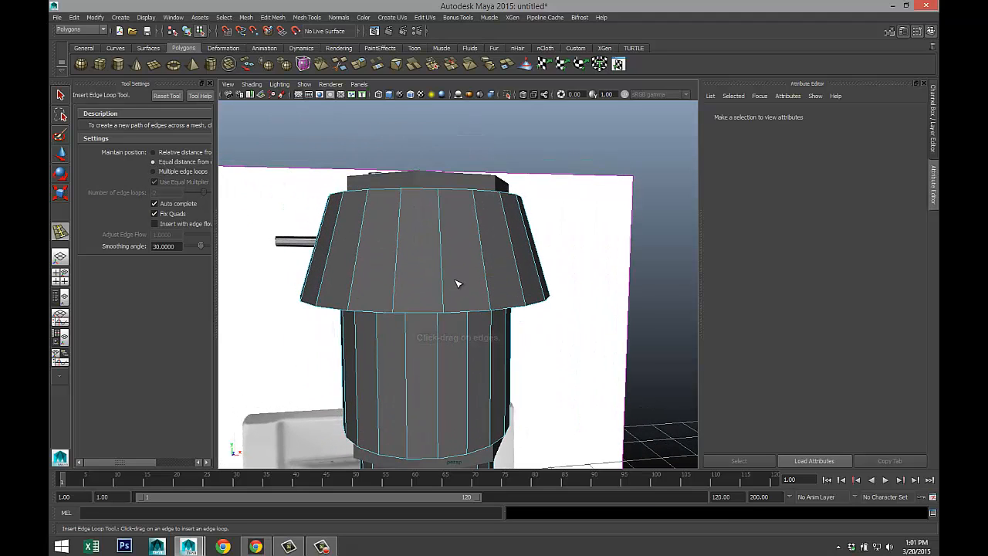
{"action": "left_click_drag", "start_coordinate": [442, 228], "coordinate": [450, 312]}
{"action": "left_click_drag", "start_coordinate": [449, 312], "coordinate": [447, 291], "text": "alt"}
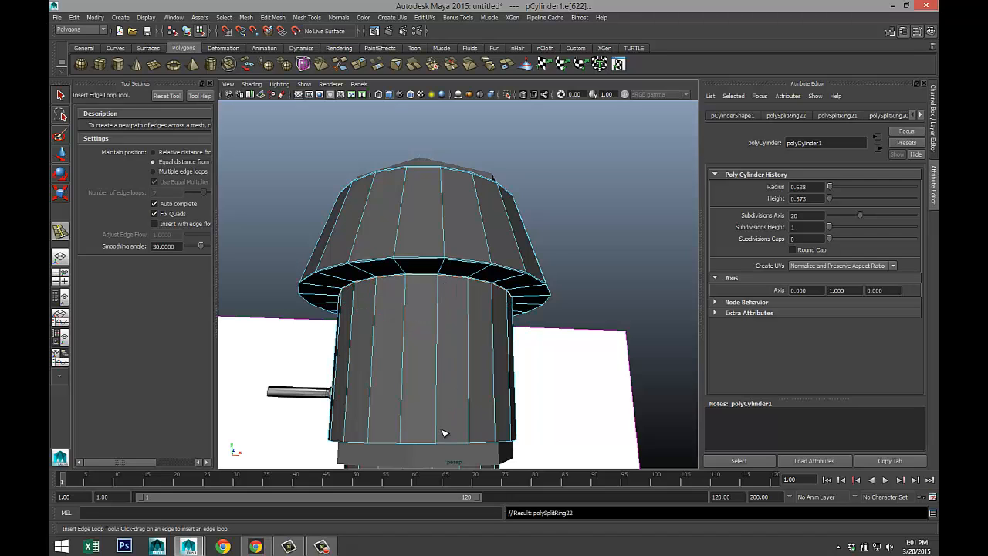
{"action": "left_click_drag", "start_coordinate": [436, 433], "coordinate": [437, 445]}
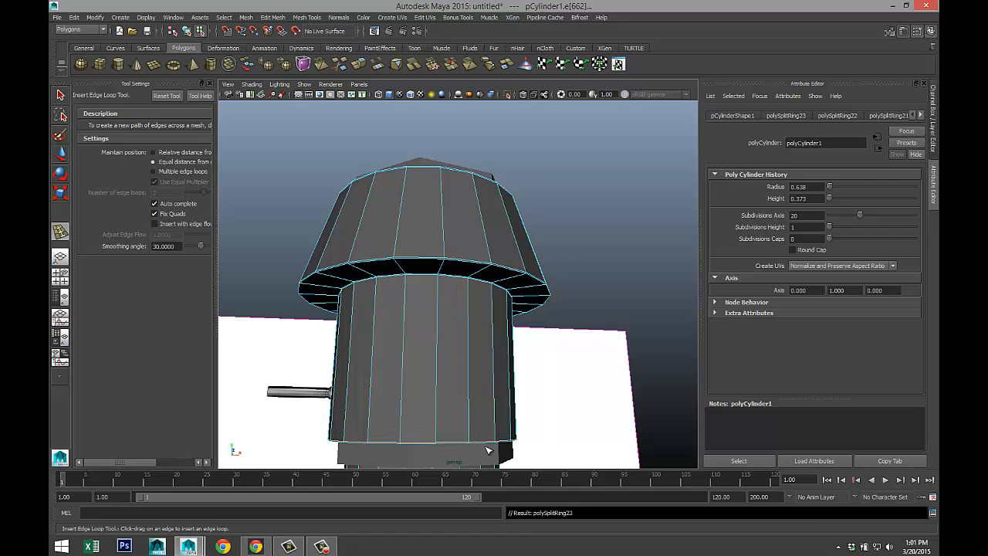
- Insert supporting edge loops at both ends of the pipe section below the ring and where its taper meets the thin pipe
{"action": "middle_click_drag", "start_coordinate": [437, 445], "coordinate": [457, 318], "text": "alt"}
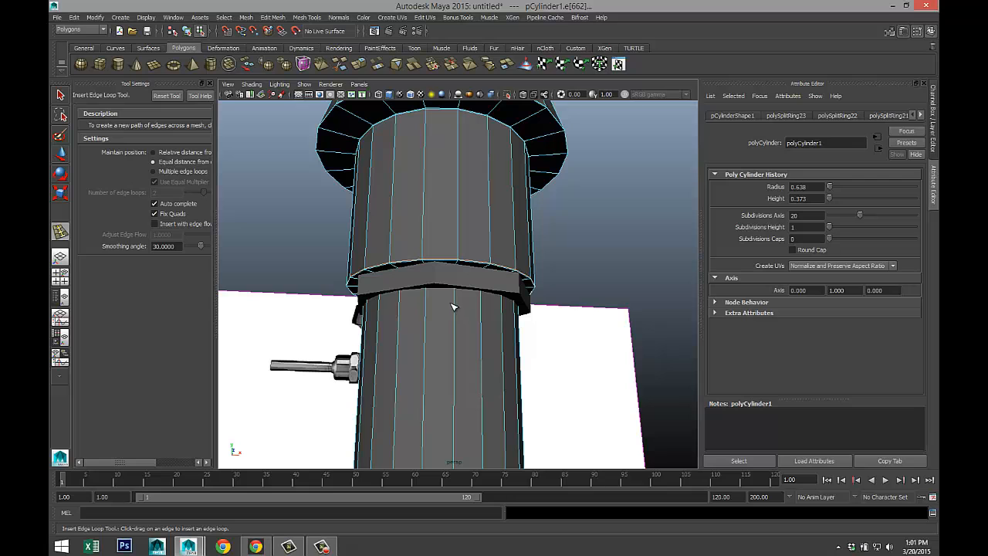
{"action": "left_click_drag", "start_coordinate": [464, 273], "coordinate": [464, 267]}
{"action": "middle_click_drag", "start_coordinate": [526, 370], "coordinate": [516, 218], "text": "alt"}
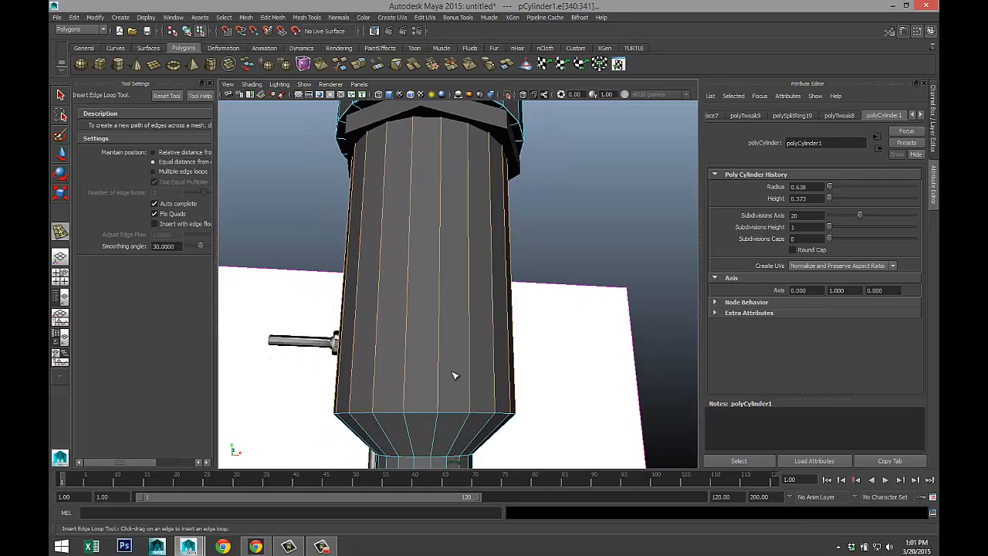
{"action": "left_click_drag", "start_coordinate": [438, 395], "coordinate": [447, 416]}
{"action": "left_click_drag", "start_coordinate": [498, 438], "coordinate": [443, 360], "text": "alt"}
{"action": "left_click_drag", "start_coordinate": [471, 413], "coordinate": [462, 365], "text": "alt"}
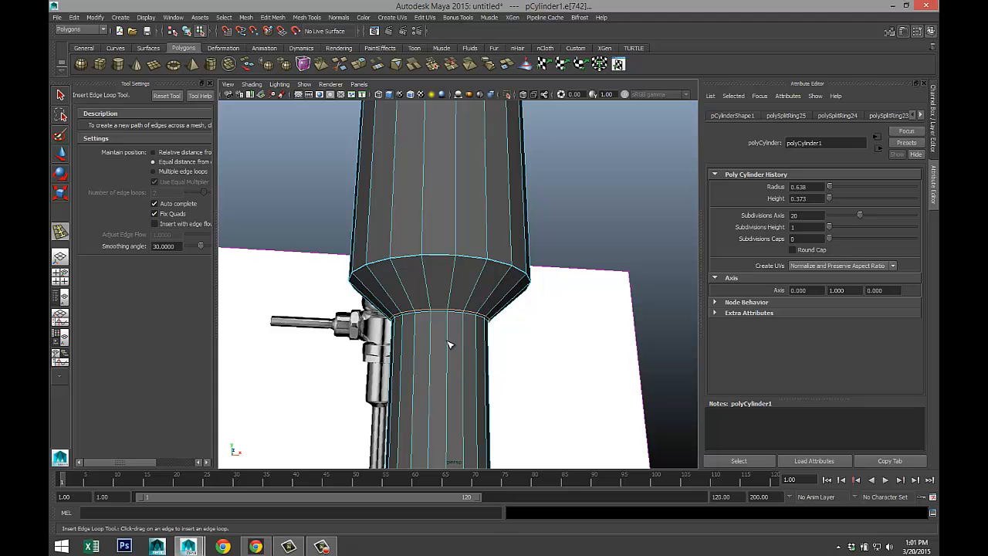
{"action": "left_click_drag", "start_coordinate": [455, 316], "coordinate": [456, 317]}
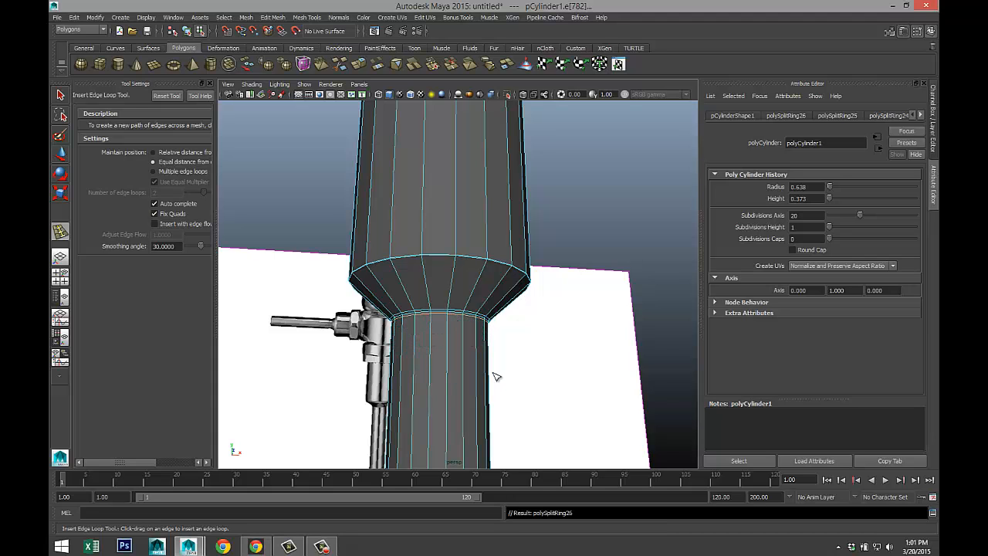
- Insert supporting edge loops at the foot of the thin pipe and around the small upper step of the base flange
{"action": "left_click_drag", "start_coordinate": [496, 375], "coordinate": [530, 398], "text": "alt"}
{"action": "middle_click_drag", "start_coordinate": [536, 409], "coordinate": [527, 264], "text": "alt"}
{"action": "left_click_drag", "start_coordinate": [522, 310], "coordinate": [519, 357], "text": "alt"}
{"action": "middle_click_drag", "start_coordinate": [523, 362], "coordinate": [510, 297], "text": "alt"}
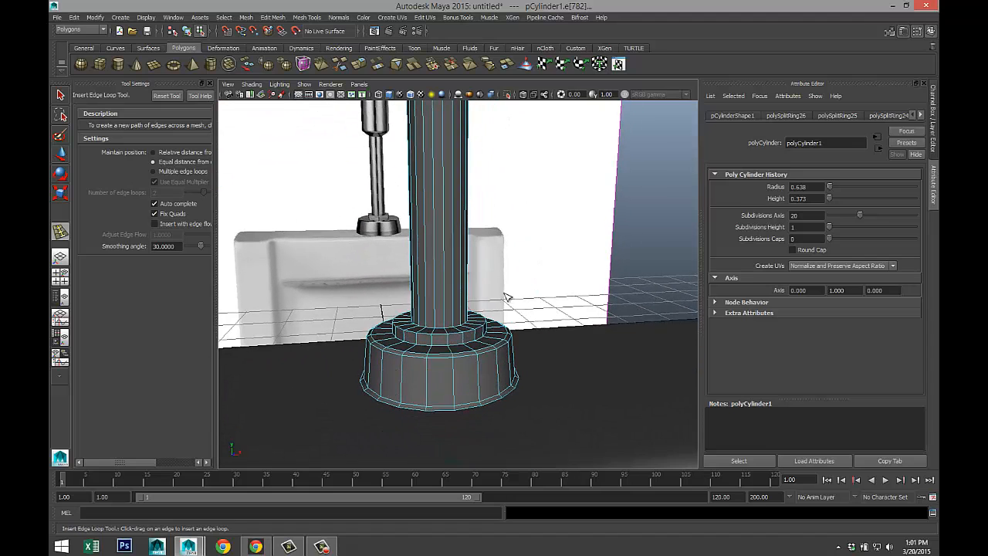
{"action": "scroll", "coordinate": [473, 341], "scroll_direction": "up", "scroll_amount": 3}
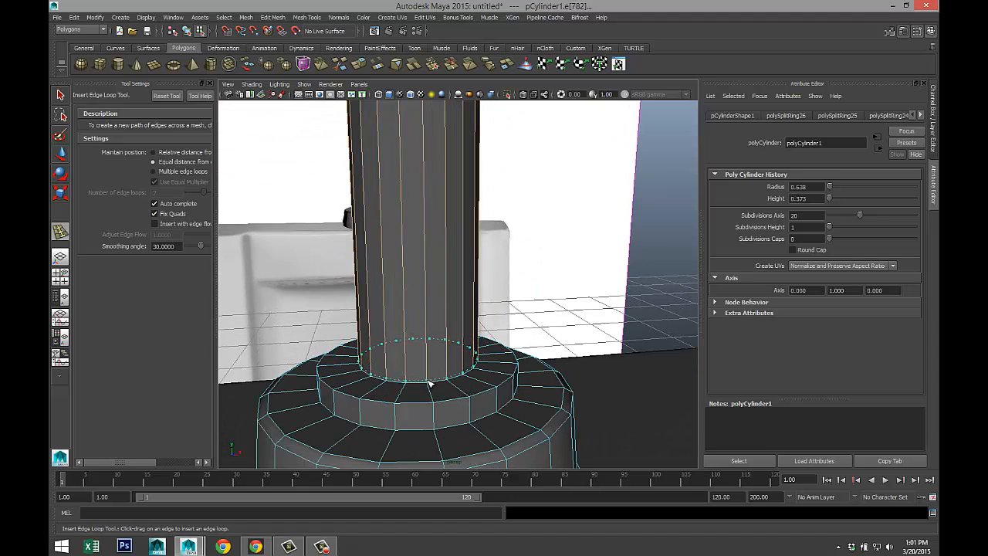
{"action": "left_click_drag", "start_coordinate": [430, 384], "coordinate": [439, 429]}
- Insert supporting edge loops along the upper and lower edges of the wide base flange
{"action": "middle_click_drag", "start_coordinate": [467, 441], "coordinate": [471, 411], "text": "alt"}
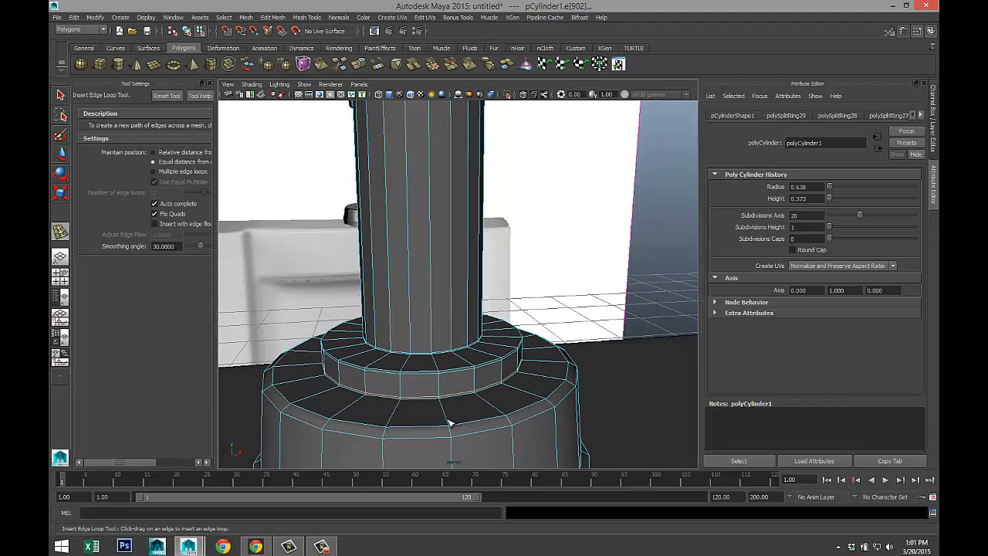
{"action": "left_click_drag", "start_coordinate": [447, 417], "coordinate": [454, 440]}
{"action": "middle_click_drag", "start_coordinate": [467, 433], "coordinate": [481, 357], "text": "alt"}
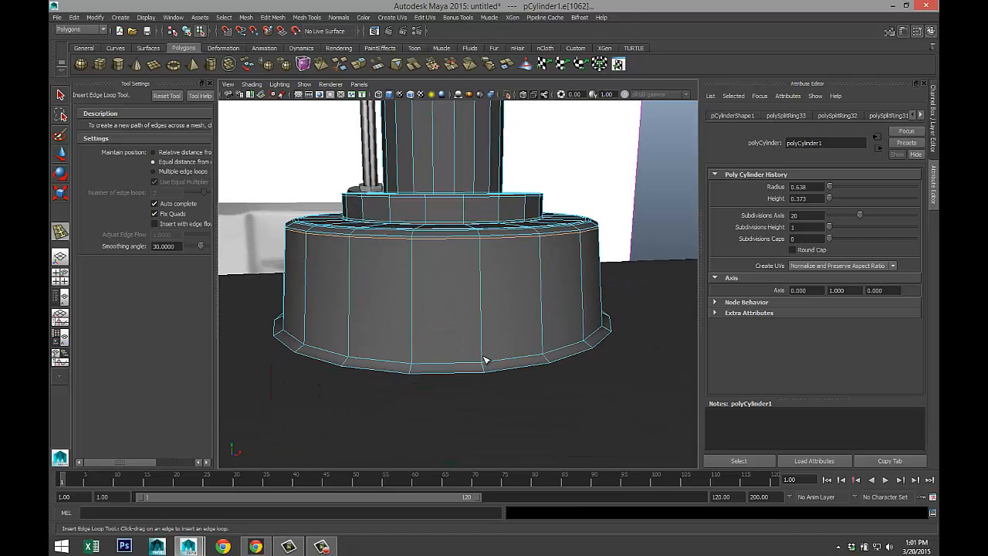
{"action": "left_click_drag", "start_coordinate": [485, 366], "coordinate": [488, 376]}
- Return to object selection and show the whole flush pipe with smooth mesh display
{"action": "key", "text": "q"}
{"action": "scroll", "coordinate": [521, 404], "scroll_direction": "down", "scroll_amount": 5}
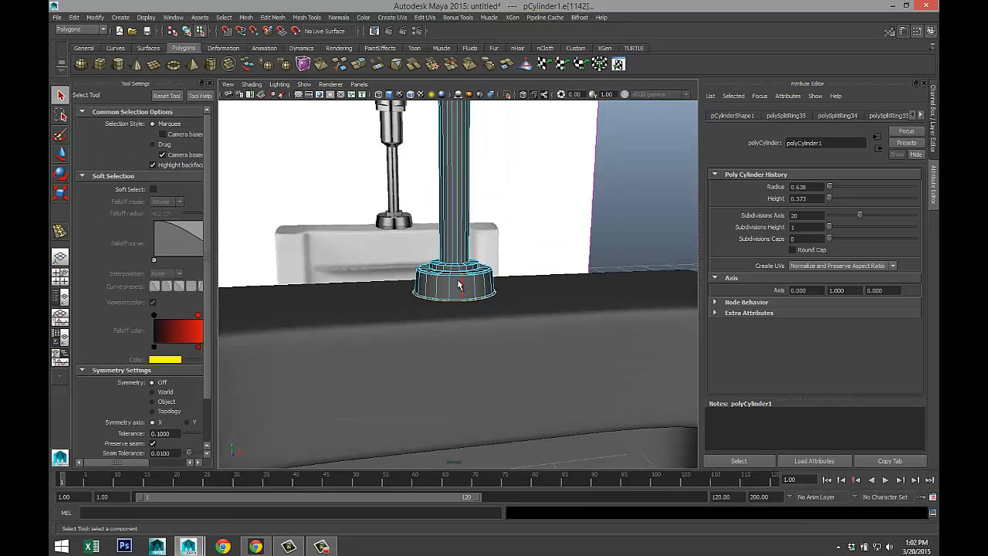
{"action": "right_click_drag", "start_coordinate": [459, 279], "coordinate": [491, 269]}
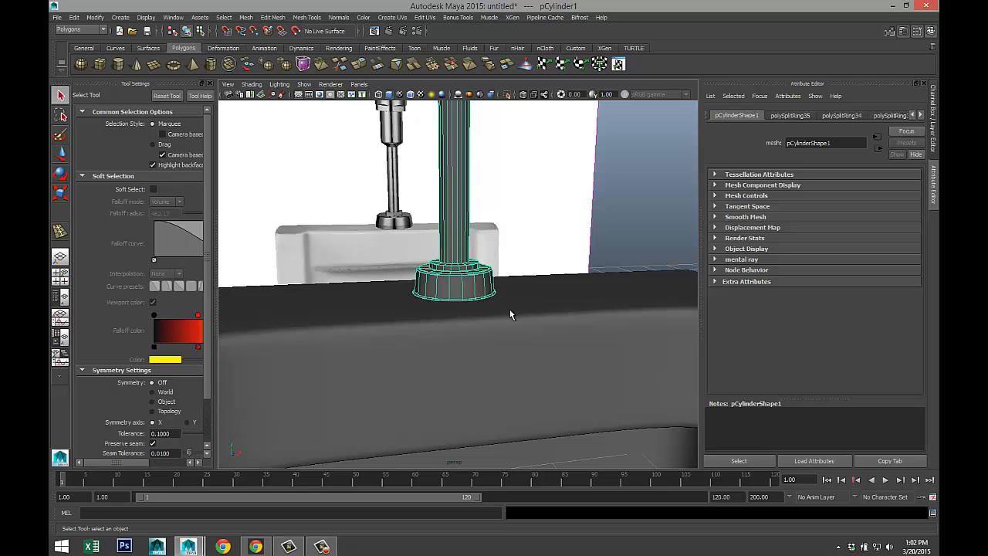
{"action": "key", "text": "3"}
{"action": "scroll", "coordinate": [539, 273], "scroll_direction": "down", "scroll_amount": 3}
{"action": "scroll", "coordinate": [538, 270], "scroll_direction": "down", "scroll_amount": 3}
{"action": "middle_click_drag", "start_coordinate": [539, 254], "coordinate": [531, 324], "text": "alt"}
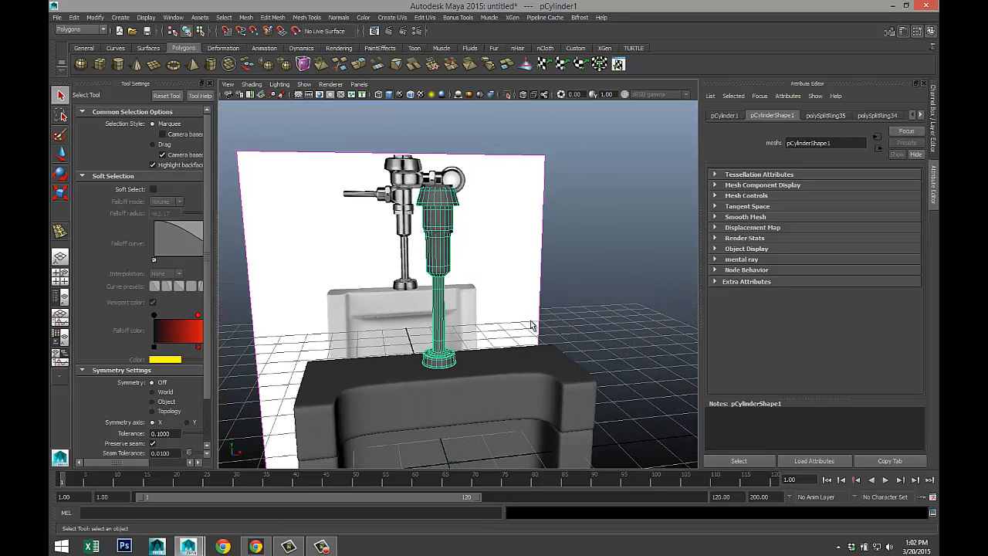
- Deselect the flush pipe and examine its smoothed shape from several angles against the reference image
{"action": "left_click", "coordinate": [556, 270]}
{"action": "scroll", "coordinate": [557, 270], "scroll_direction": "up", "scroll_amount": 3}
{"action": "scroll", "coordinate": [556, 274], "scroll_direction": "up", "scroll_amount": 2}
{"action": "left_click_drag", "start_coordinate": [522, 231], "coordinate": [527, 253], "text": "alt"}
{"action": "middle_click_drag", "start_coordinate": [527, 254], "coordinate": [515, 302], "text": "alt"}
{"action": "scroll", "coordinate": [516, 302], "scroll_direction": "down", "scroll_amount": 6}
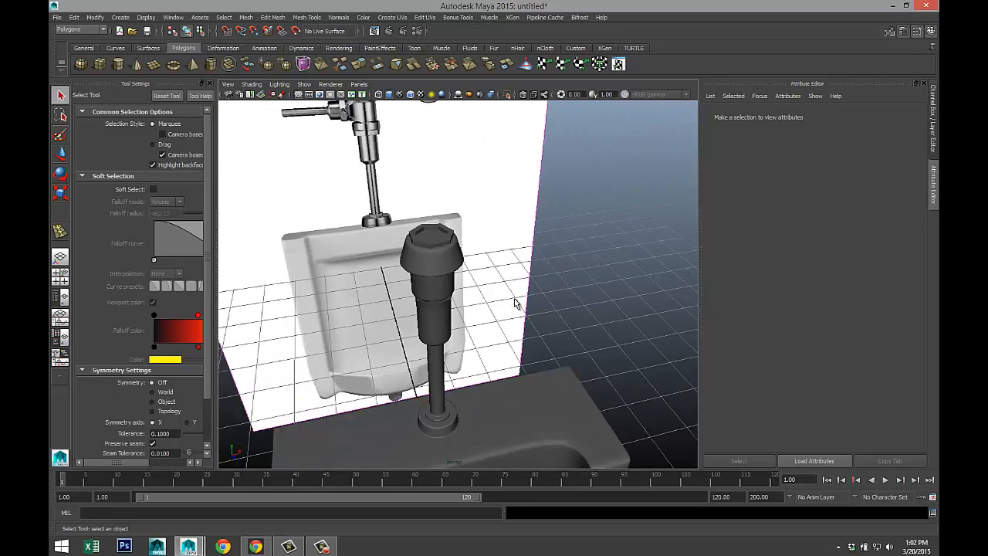
{"action": "mouse_move", "coordinate": [544, 318]}
{"action": "left_mouse_down", "text": "alt"}
{"action": "mouse_move", "coordinate": [530, 297]}
{"action": "mouse_move", "coordinate": [527, 309]}
{"action": "mouse_move", "coordinate": [556, 322]}
{"action": "left_mouse_up", "text": "alt"}
{"action": "scroll", "coordinate": [532, 328], "scroll_direction": "up", "scroll_amount": 3}
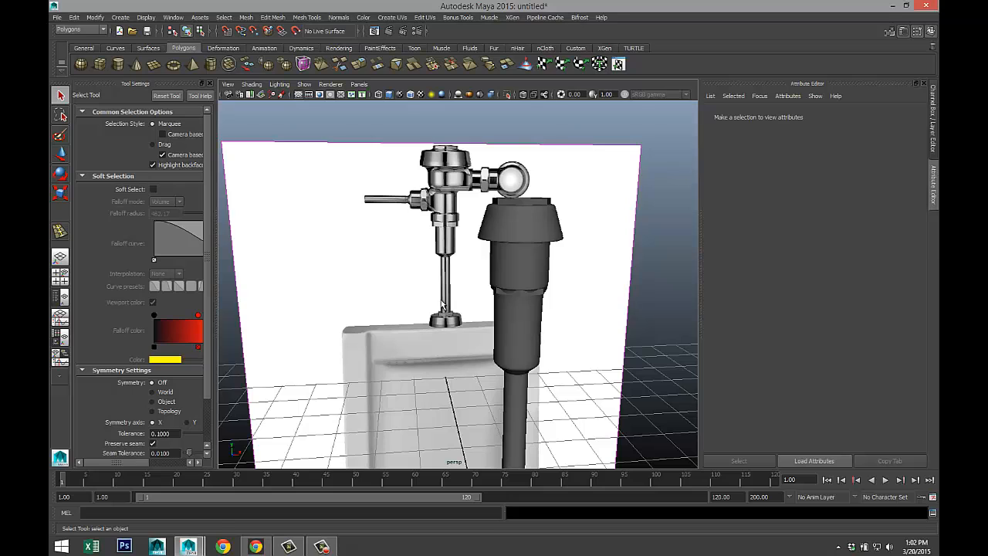
{"action": "left_click_drag", "start_coordinate": [440, 303], "coordinate": [440, 308], "text": "alt"}
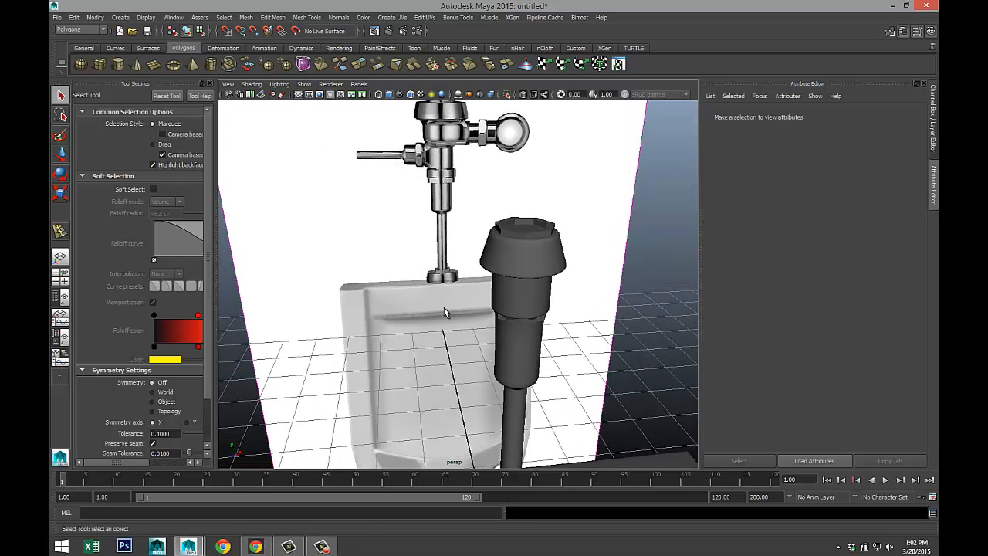
- Move the octagonal nut ring at the top of the flush pipe off the pipe, out to its side
{"action": "left_click", "coordinate": [520, 236]}
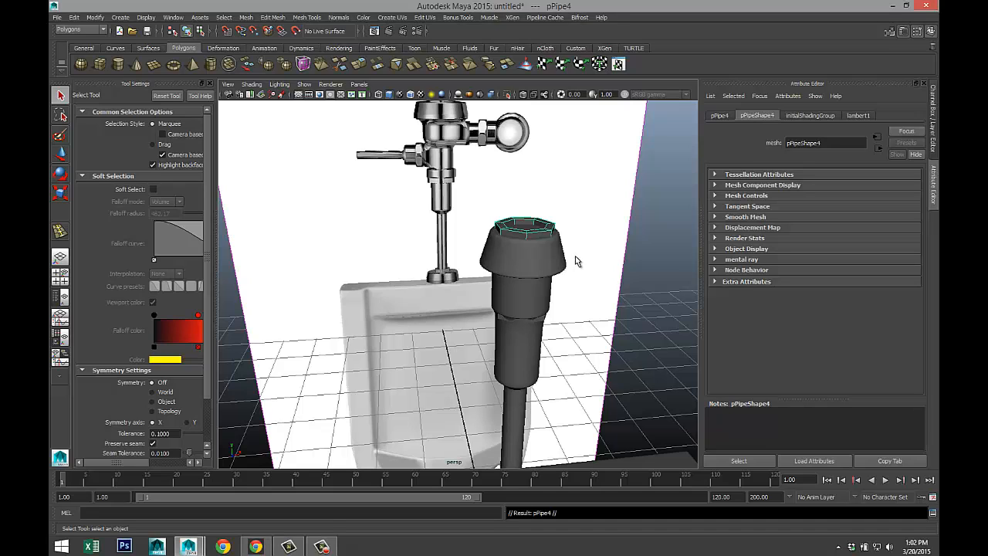
{"action": "key", "text": "w"}
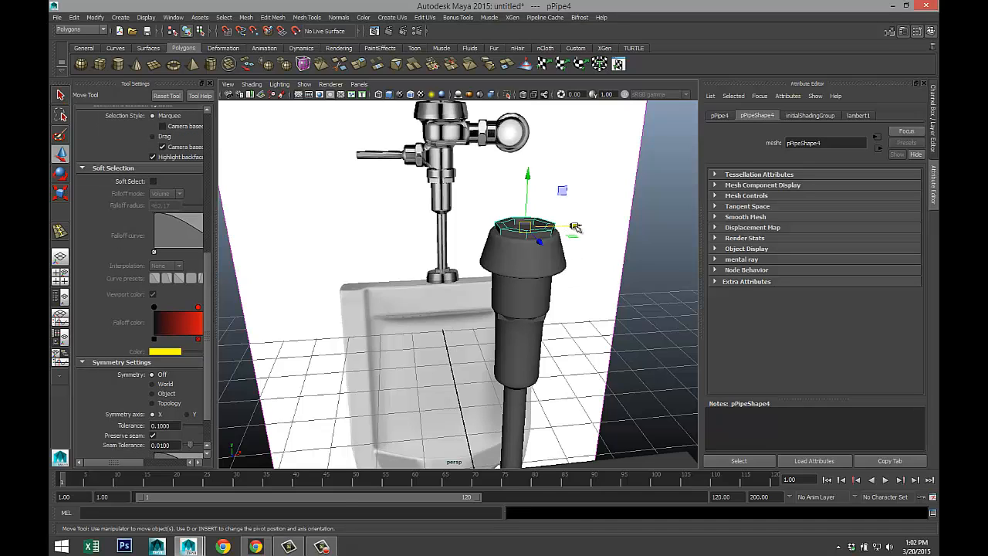
{"action": "left_click_drag", "start_coordinate": [575, 226], "coordinate": [489, 236]}
{"action": "key", "text": "e"}
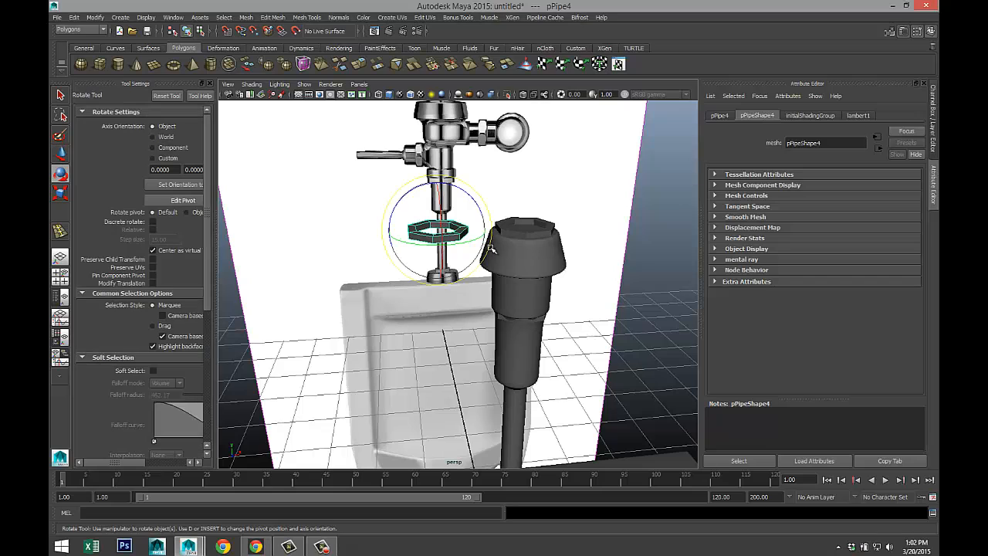
{"action": "key", "text": "j"}
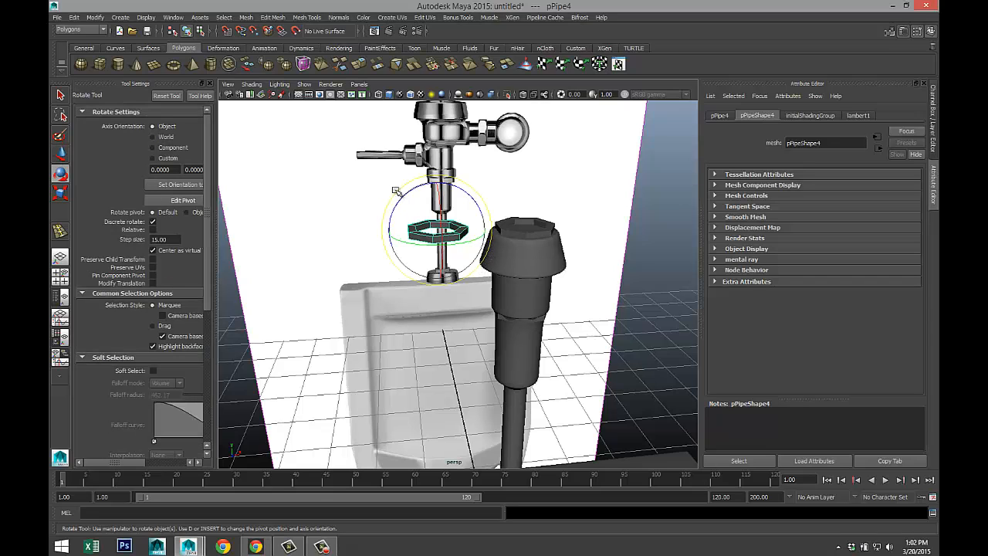
{"action": "left_click_drag", "start_coordinate": [395, 190], "coordinate": [425, 295]}
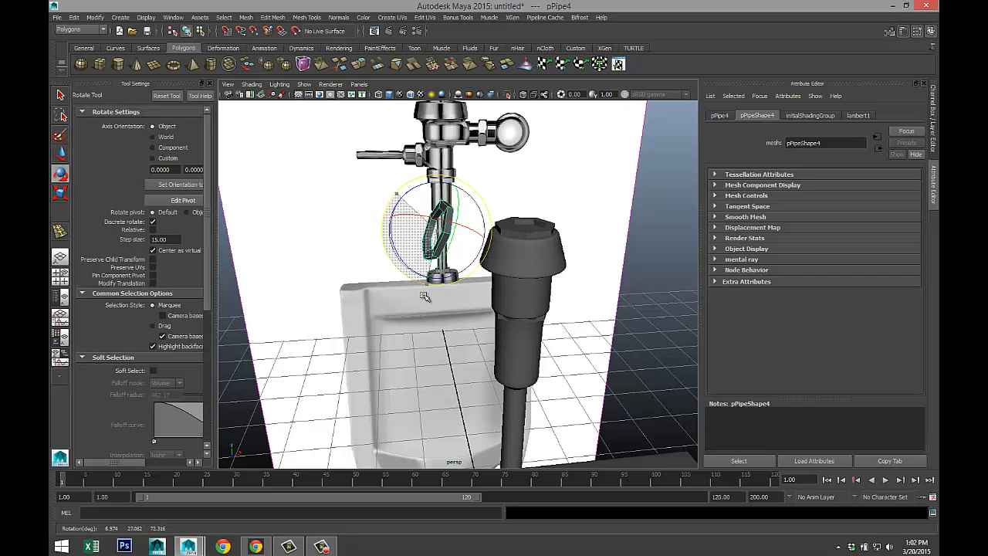
{"action": "key", "text": "ctrl+z"}
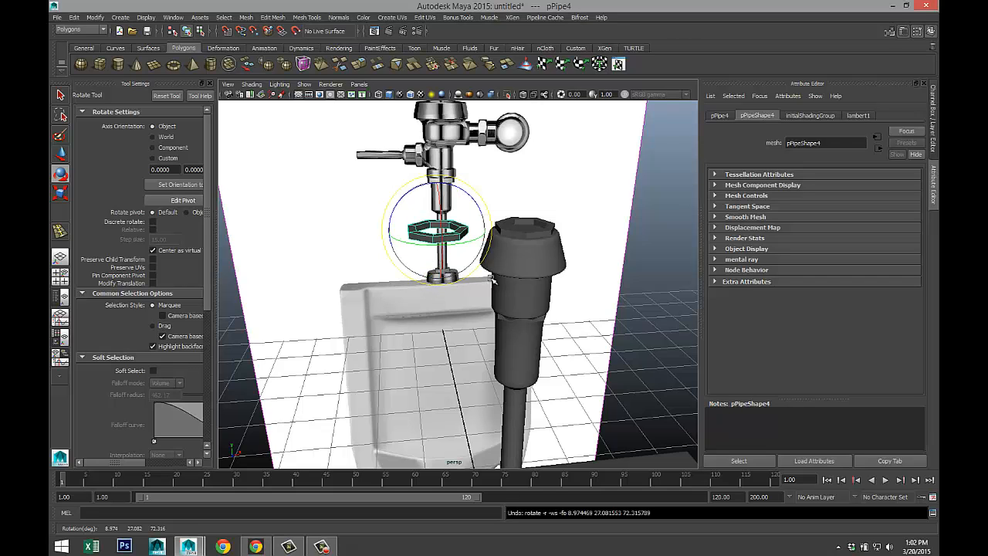
- Rotate the nut ring a quarter turn in 15-degree snapped increments so it stands upright, facing sideways
{"action": "left_click_drag", "start_coordinate": [493, 279], "coordinate": [333, 348], "text": "alt"}
{"action": "key", "text": "j"}
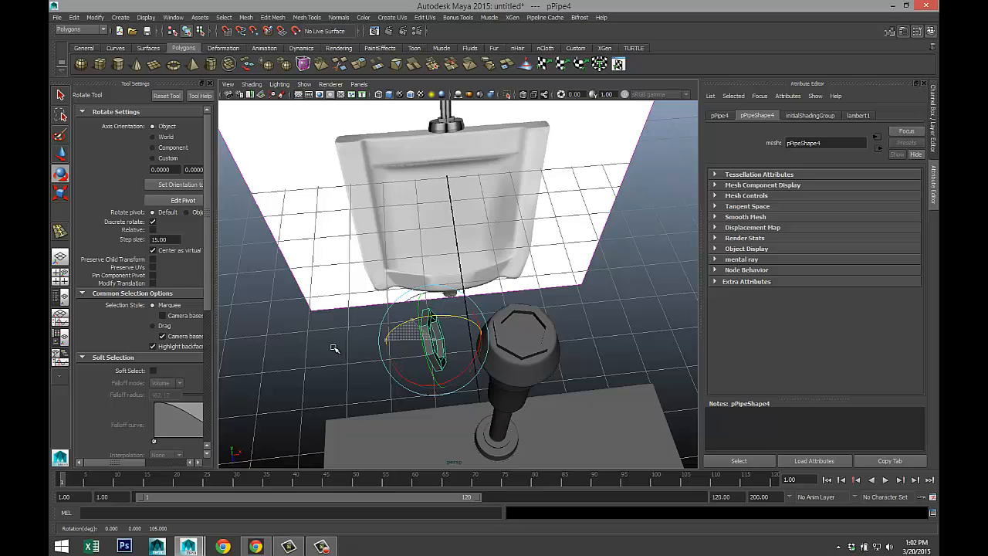
{"action": "left_click_drag", "start_coordinate": [352, 316], "coordinate": [319, 272], "text": "alt"}
- Move the upright nut ring down and against the side of the flush pipe, just below the middle nut
{"action": "key", "text": "w"}
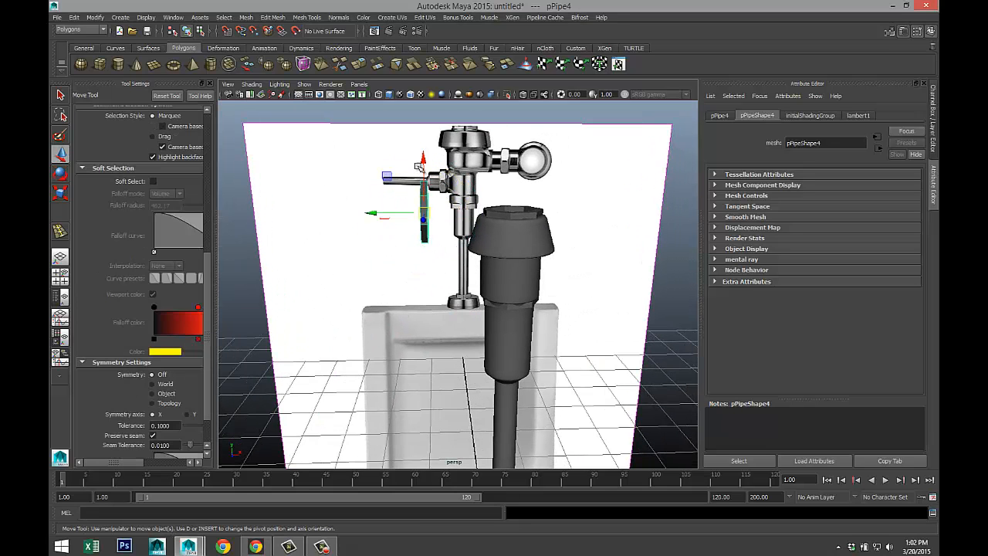
{"action": "left_click_drag", "start_coordinate": [419, 163], "coordinate": [444, 287]}
{"action": "left_click_drag", "start_coordinate": [373, 321], "coordinate": [434, 332]}
{"action": "key", "text": "f"}
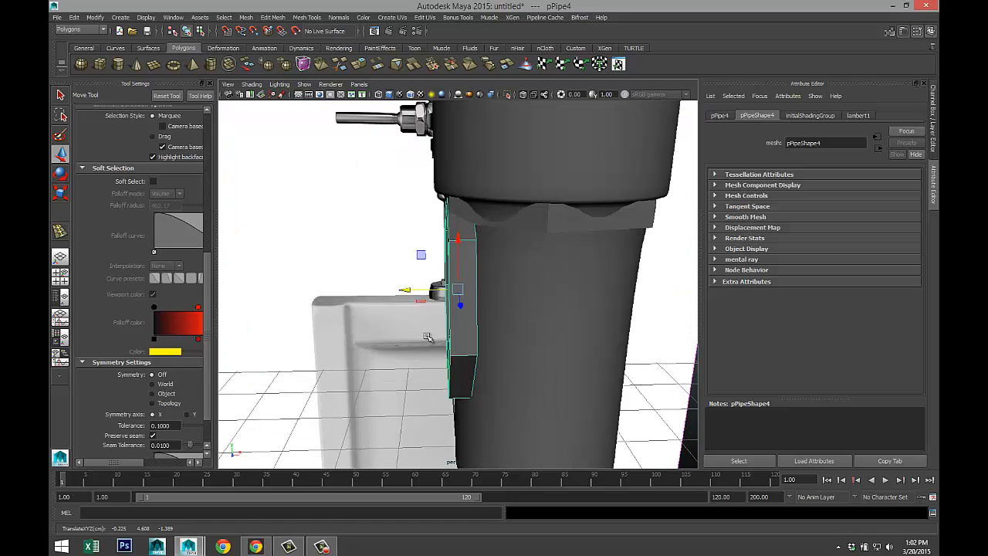
{"action": "scroll", "coordinate": [427, 337], "scroll_direction": "down", "scroll_amount": 5}
{"action": "left_click_drag", "start_coordinate": [348, 332], "coordinate": [455, 332], "text": "alt"}
- Scale the side nut ring down uniformly to about 0.08, and stretch it along its axis to make it thicker
{"action": "key", "text": "r"}
{"action": "left_click_drag", "start_coordinate": [455, 290], "coordinate": [428, 283]}
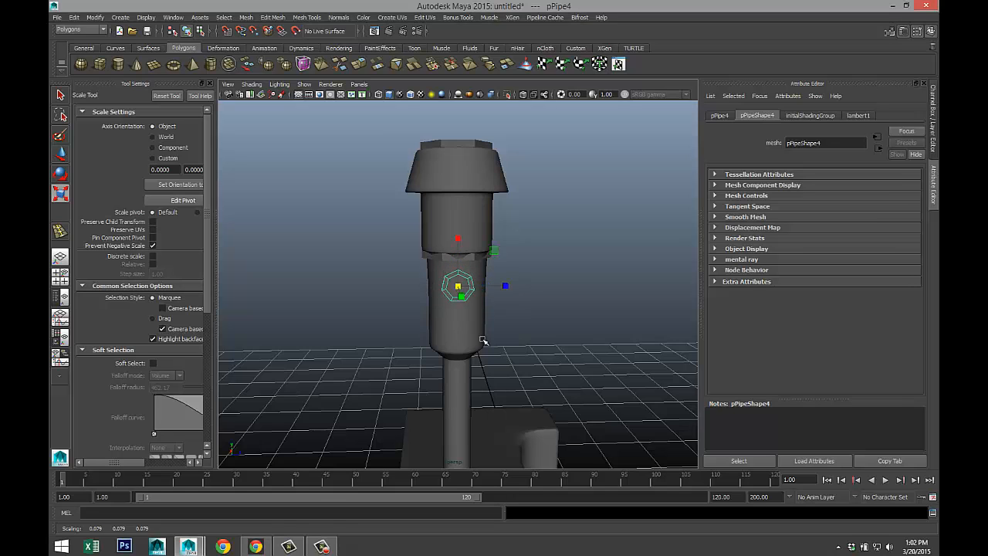
{"action": "right_click_drag", "start_coordinate": [483, 340], "coordinate": [540, 331], "text": "alt"}
{"action": "left_click_drag", "start_coordinate": [540, 331], "coordinate": [430, 334], "text": "alt"}
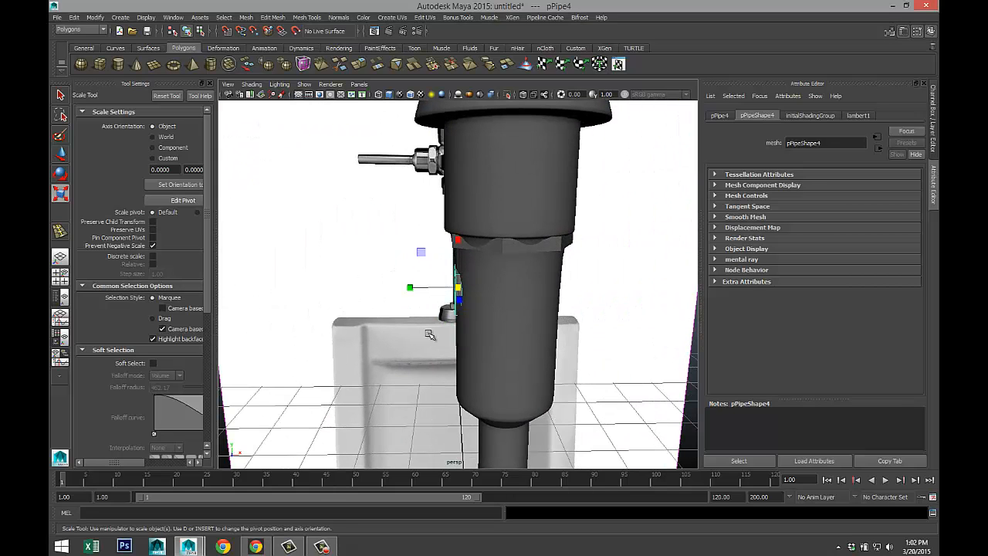
{"action": "scroll", "coordinate": [430, 334], "scroll_direction": "up", "scroll_amount": 2}
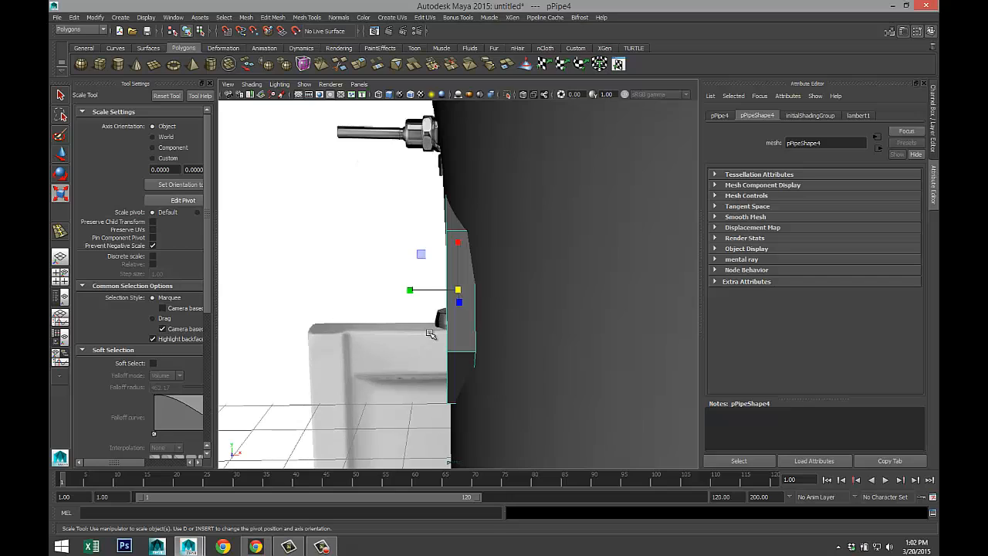
{"action": "left_click_drag", "start_coordinate": [412, 293], "coordinate": [203, 268]}
{"action": "scroll", "coordinate": [203, 268], "scroll_direction": "down", "scroll_amount": 1}
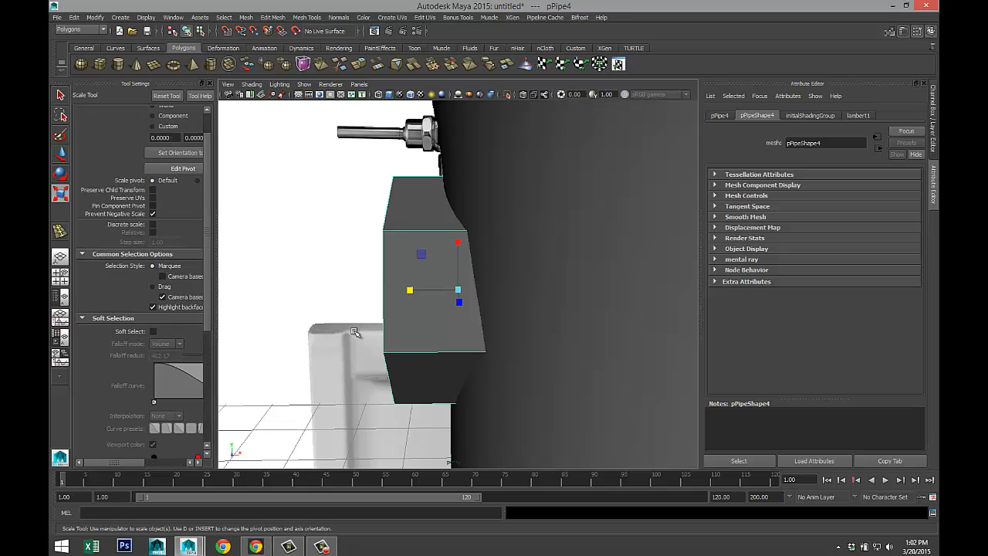
- Create a polygon cylinder about 0.26 in radius and 2.3 high, and raise it on the side nut's side of the flush pipe
{"action": "left_click_drag", "start_coordinate": [401, 317], "coordinate": [508, 334], "text": "alt"}
{"action": "scroll", "coordinate": [382, 321], "scroll_direction": "down", "scroll_amount": 5}
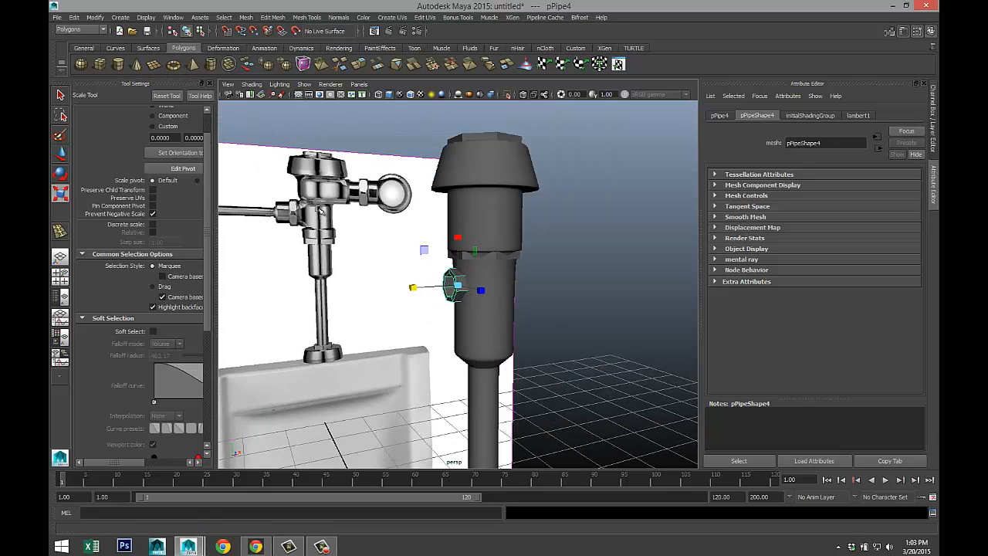
{"action": "scroll", "coordinate": [571, 335], "scroll_direction": "down", "scroll_amount": 5}
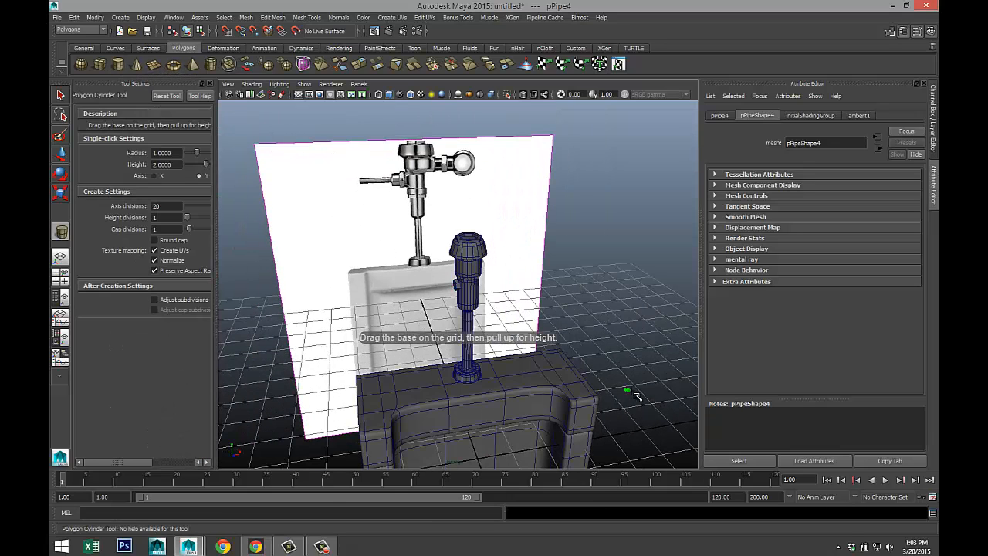
{"action": "mouse_move", "coordinate": [637, 395]}
{"action": "left_mouse_down"}
{"action": "mouse_move", "coordinate": [645, 363]}
{"action": "mouse_move", "coordinate": [647, 390]}
{"action": "left_mouse_up"}
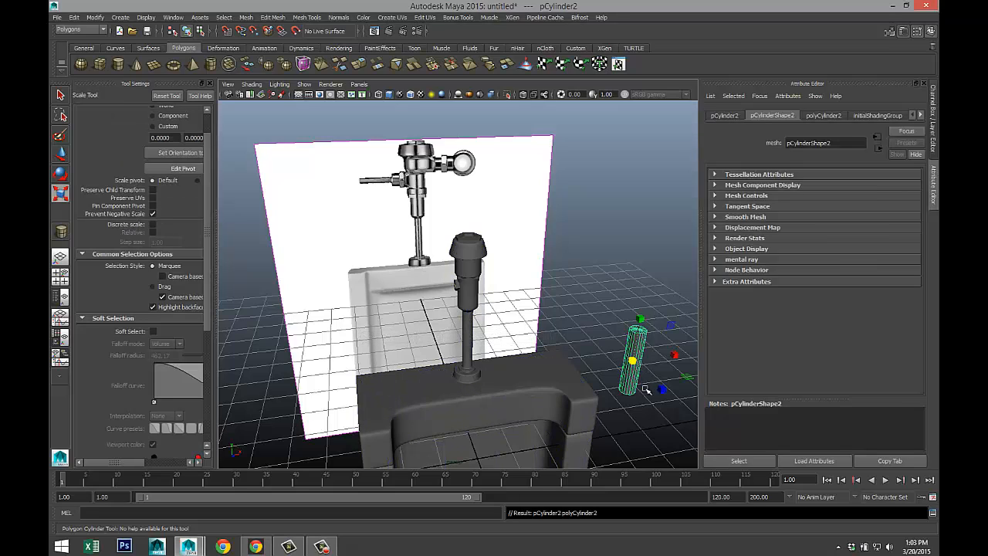
{"action": "key", "text": "w"}
{"action": "left_click_drag", "start_coordinate": [669, 356], "coordinate": [404, 391]}
{"action": "left_click_drag", "start_coordinate": [348, 356], "coordinate": [339, 210]}
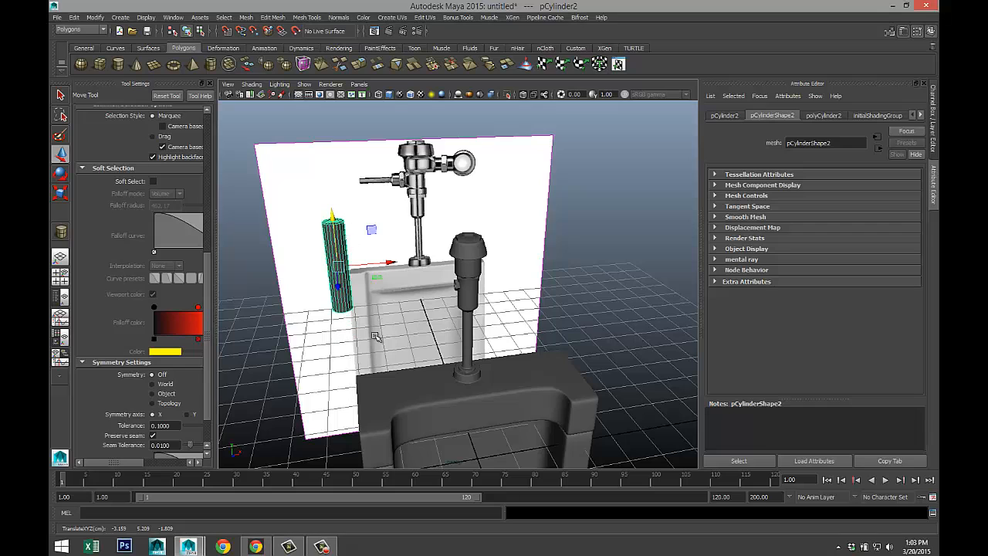
- Shift the new cylinder in depth toward the flush pipe and rotate it a quarter turn to lie horizontally
{"action": "left_click_drag", "start_coordinate": [375, 338], "coordinate": [436, 361], "text": "alt"}
{"action": "left_click_drag", "start_coordinate": [459, 318], "coordinate": [438, 260]}
{"action": "key", "text": "e"}
{"action": "key", "text": "j"}
{"action": "left_click_drag", "start_coordinate": [553, 349], "coordinate": [437, 342], "text": "alt"}
- Scale the horizontal cylinder uniformly to about 0.35 and move it sideways close to the flush pipe
{"action": "key", "text": "r"}
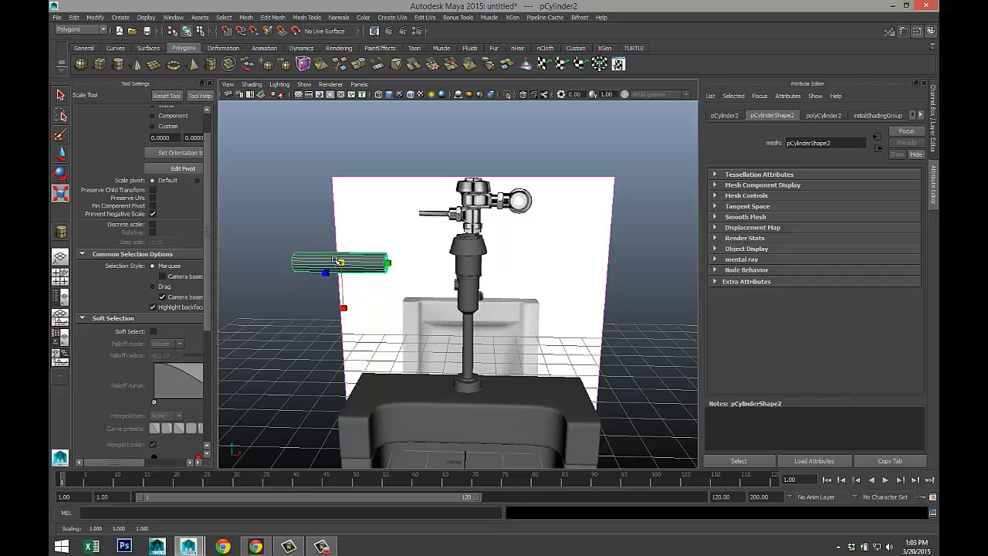
{"action": "left_click_drag", "start_coordinate": [339, 262], "coordinate": [308, 262]}
{"action": "key", "text": "w"}
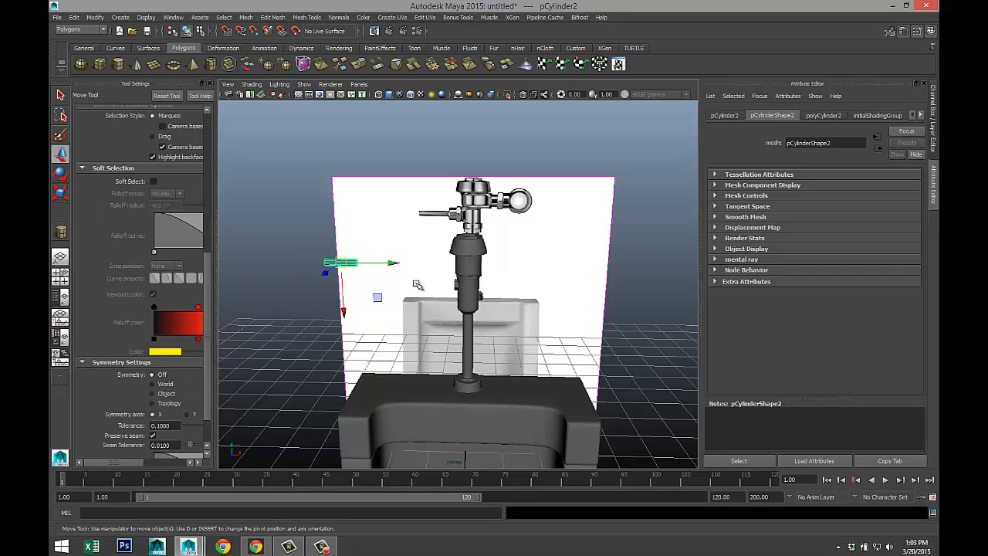
{"action": "left_click_drag", "start_coordinate": [391, 265], "coordinate": [484, 264]}
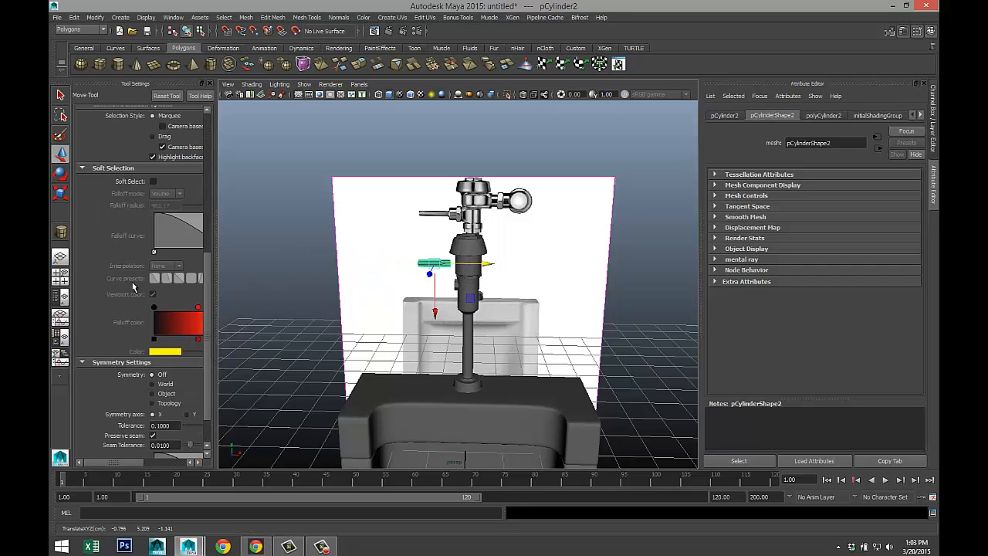
- In the front view, lower the cylinder to the side nut's height and slide its end up to the nut
{"action": "left_click", "coordinate": [64, 276]}
{"action": "key", "text": "space"}
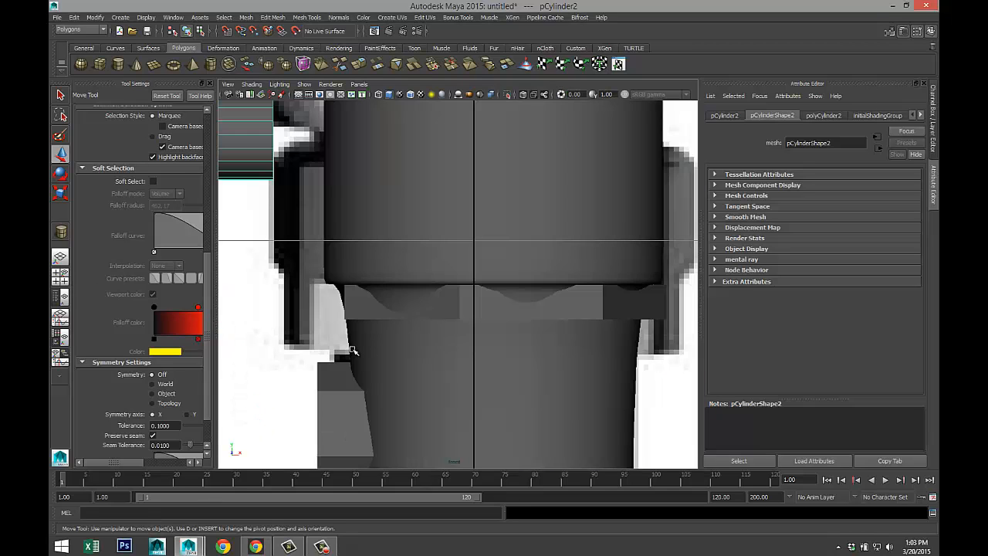
{"action": "key", "text": "f"}
{"action": "scroll", "coordinate": [362, 349], "scroll_direction": "down", "scroll_amount": 10}
{"action": "scroll", "coordinate": [378, 359], "scroll_direction": "up", "scroll_amount": 6}
{"action": "scroll", "coordinate": [382, 360], "scroll_direction": "up", "scroll_amount": 4}
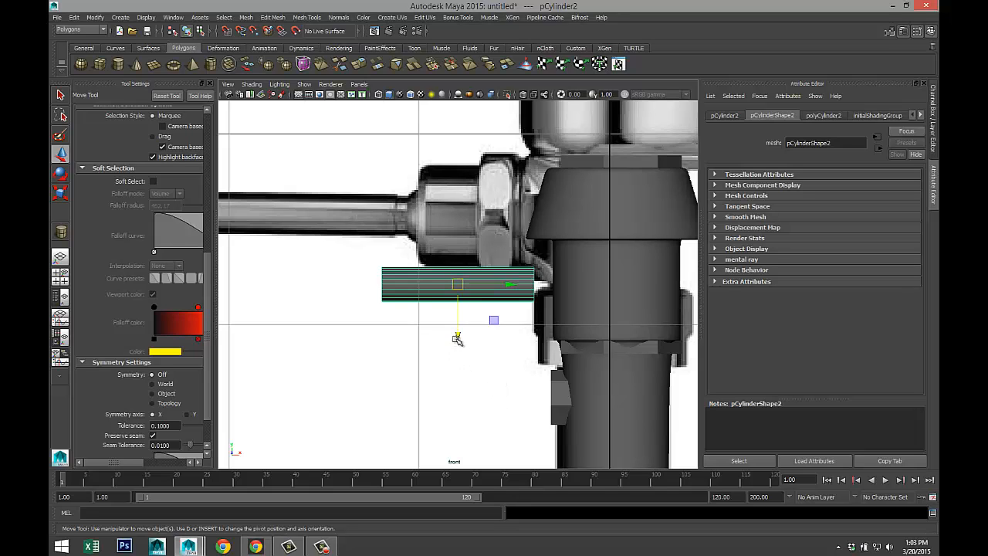
{"action": "left_click_drag", "start_coordinate": [457, 339], "coordinate": [483, 450]}
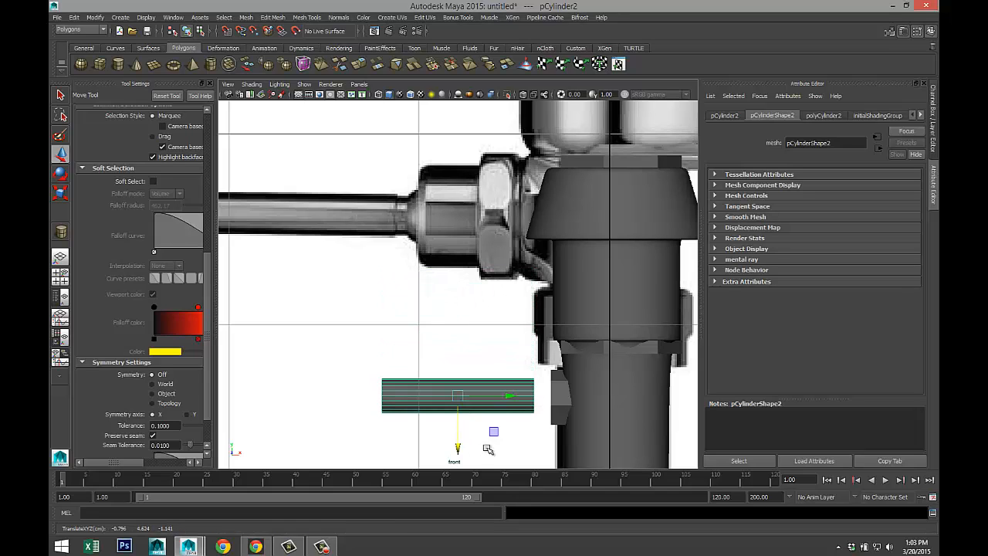
{"action": "left_click_drag", "start_coordinate": [506, 396], "coordinate": [528, 400]}
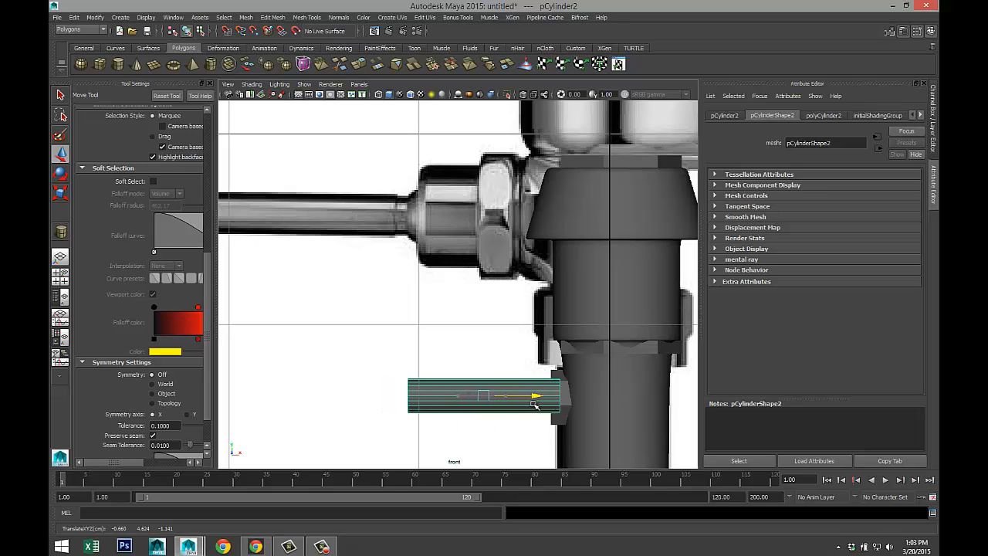
- Enlarge the cylinder slightly to fit the side nut and realign its end and height with the nut
{"action": "key", "text": "r"}
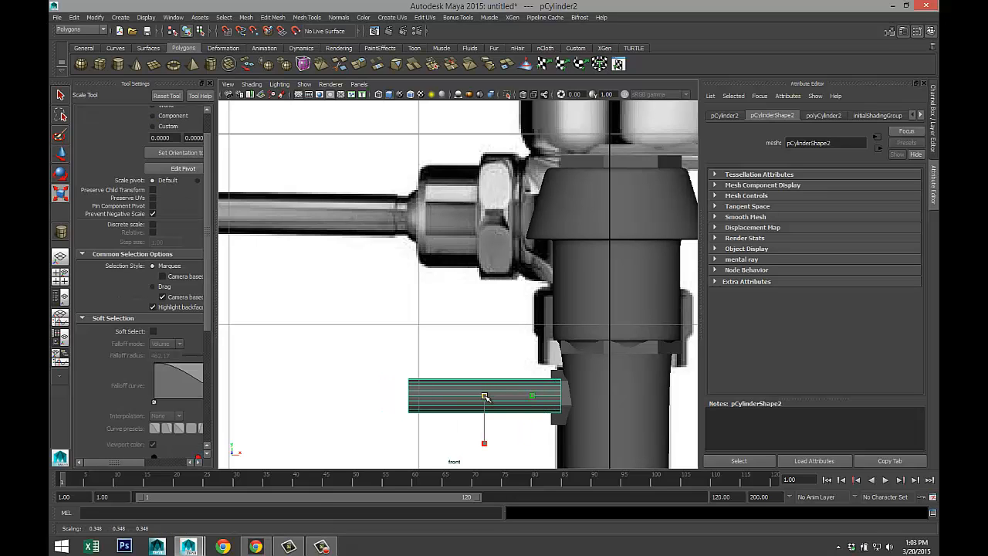
{"action": "mouse_move", "coordinate": [484, 396]}
{"action": "left_mouse_down"}
{"action": "mouse_move", "coordinate": [523, 404]}
{"action": "mouse_move", "coordinate": [499, 402]}
{"action": "left_mouse_up"}
{"action": "key", "text": "w"}
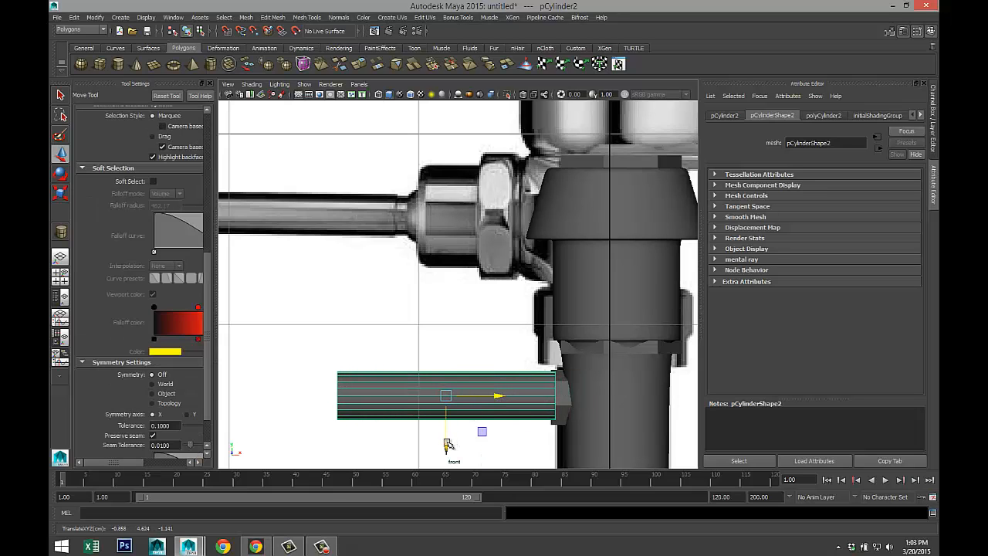
{"action": "left_click_drag", "start_coordinate": [446, 444], "coordinate": [449, 447]}
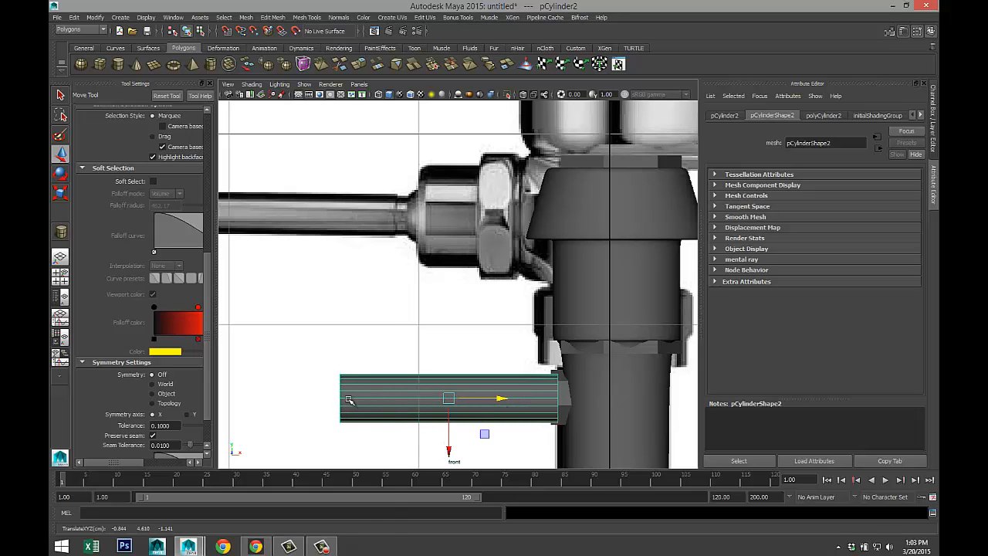
- Shorten the cylinder by moving its outer end vertices toward the side nut
{"action": "right_click_drag", "start_coordinate": [348, 399], "coordinate": [298, 294]}
{"action": "left_click_drag", "start_coordinate": [308, 341], "coordinate": [363, 447]}
{"action": "left_click_drag", "start_coordinate": [390, 397], "coordinate": [542, 409]}
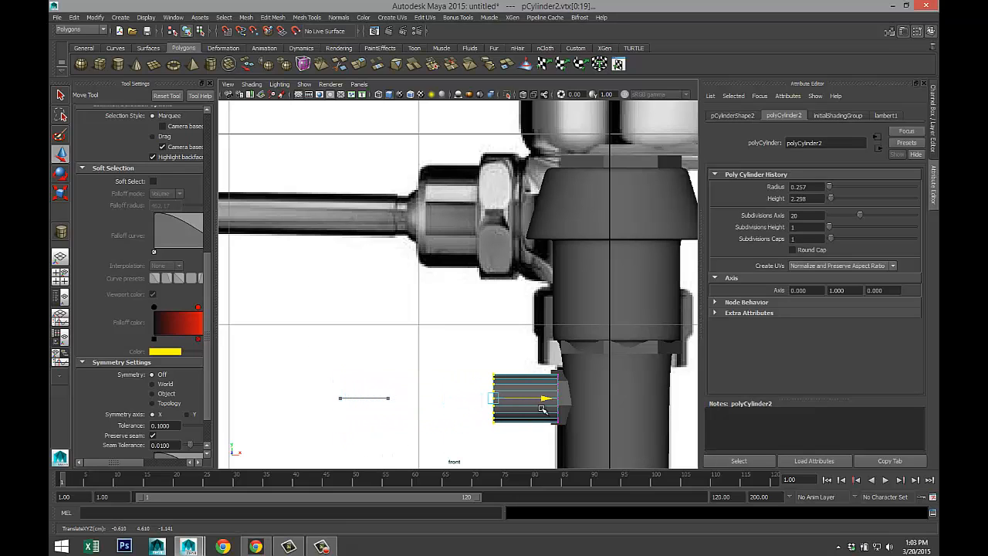
- In the side view, return to object selection and center the cylinder on the side nut
{"action": "left_click", "coordinate": [60, 274]}
{"action": "key", "text": "space"}
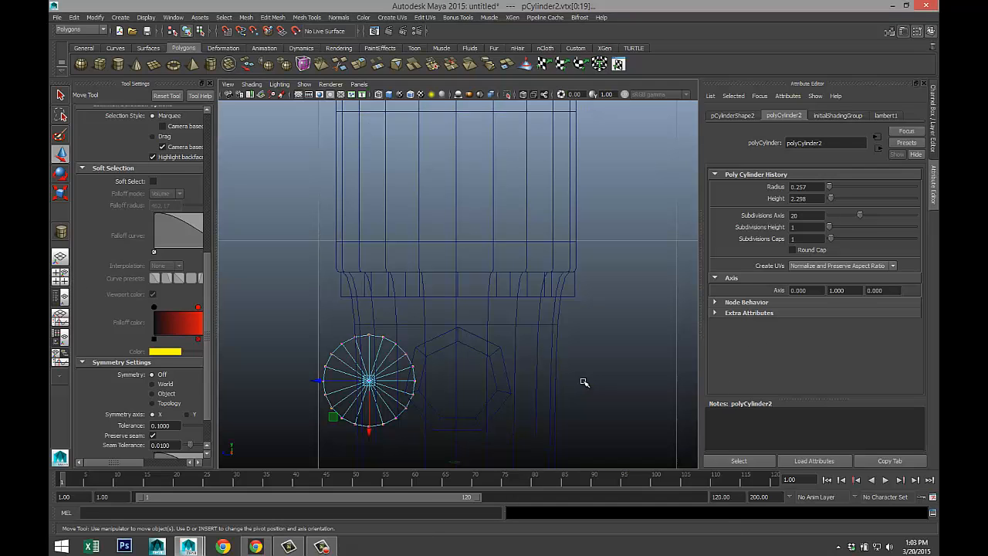
{"action": "right_click_drag", "start_coordinate": [394, 384], "coordinate": [388, 331]}
{"action": "left_click", "coordinate": [383, 371]}
{"action": "right_click_drag", "start_coordinate": [339, 299], "coordinate": [386, 280]}
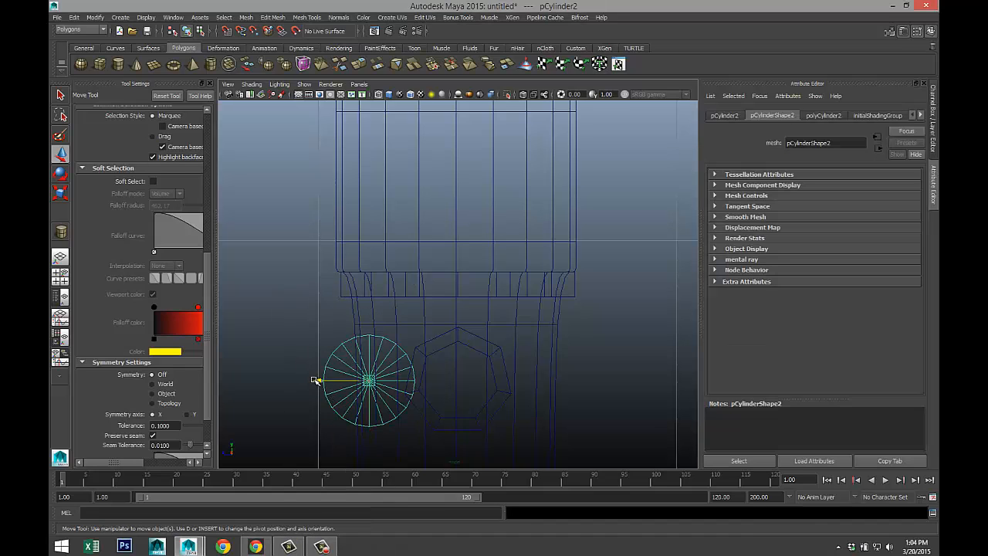
{"action": "left_click_drag", "start_coordinate": [316, 379], "coordinate": [401, 397]}
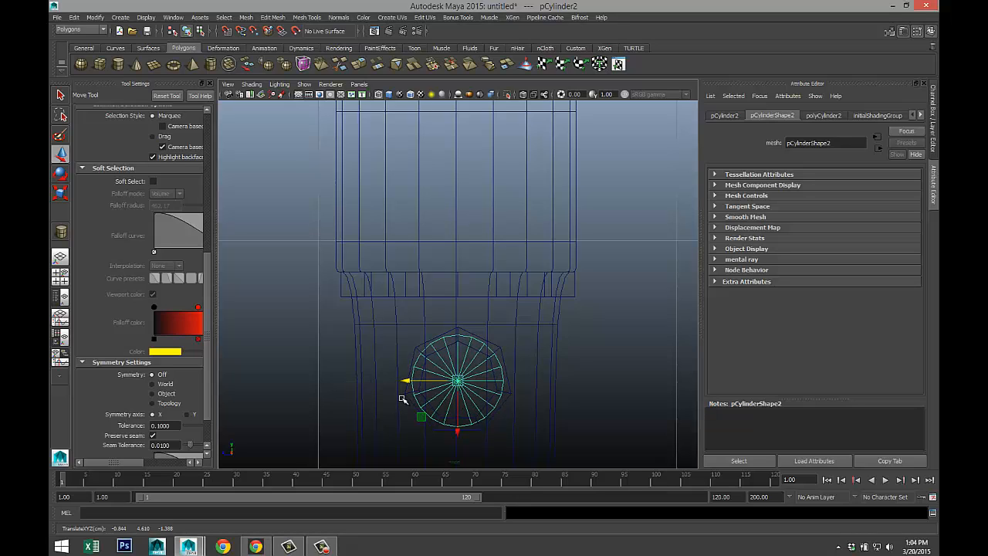
- In the perspective view, frame the short side cylinder's outer end and switch the cylinder to face selection
{"action": "left_click", "coordinate": [62, 275]}
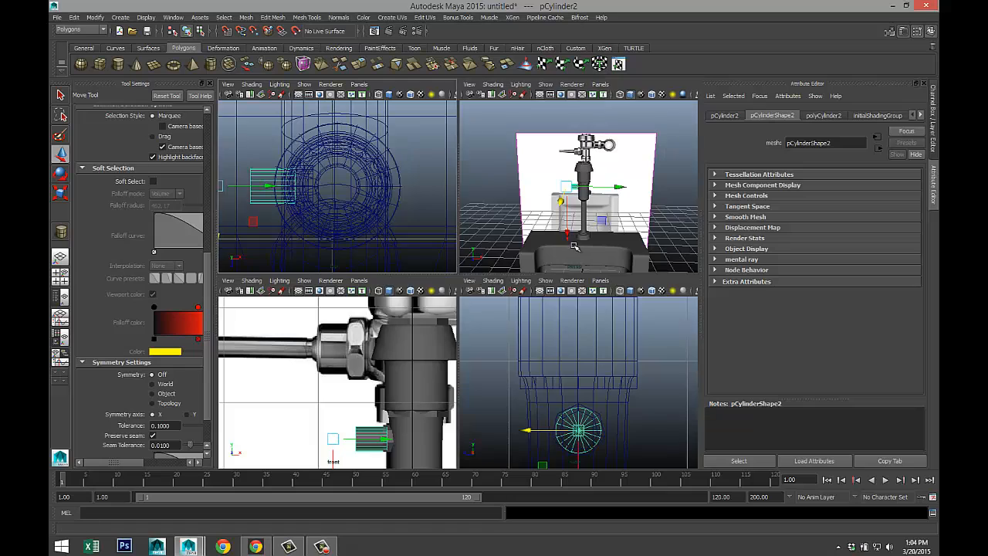
{"action": "key", "text": "space"}
{"action": "key", "text": "f"}
{"action": "scroll", "coordinate": [492, 302], "scroll_direction": "down", "scroll_amount": 5}
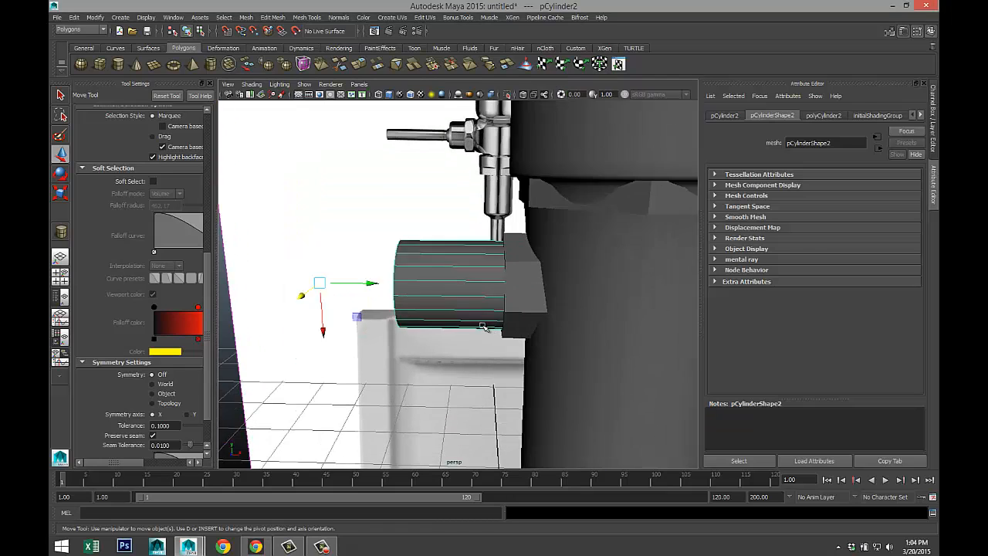
{"action": "left_click_drag", "start_coordinate": [492, 302], "coordinate": [486, 375], "text": "alt"}
{"action": "scroll", "coordinate": [486, 376], "scroll_direction": "up", "scroll_amount": 5}
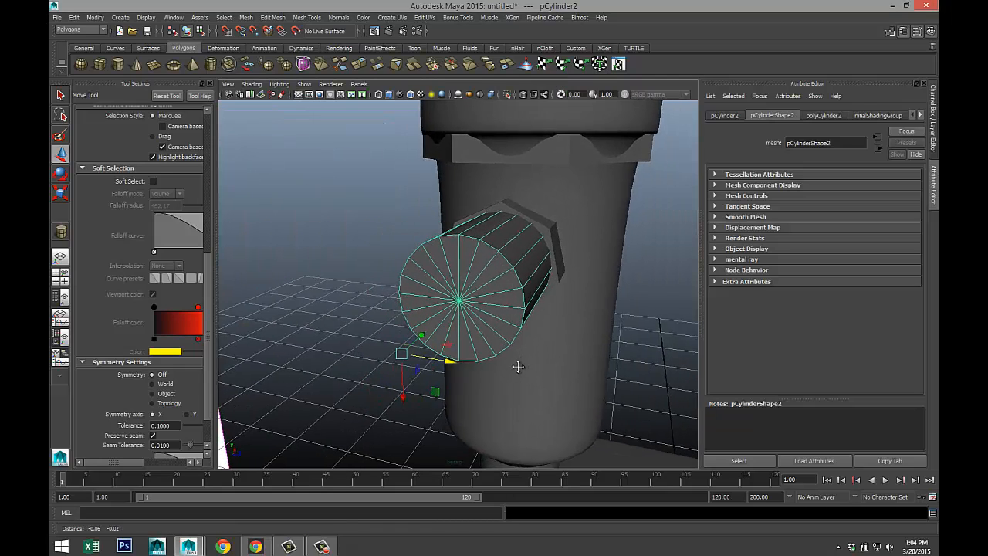
{"action": "right_click_drag", "start_coordinate": [552, 256], "coordinate": [546, 270]}
{"action": "left_click", "coordinate": [545, 266]}
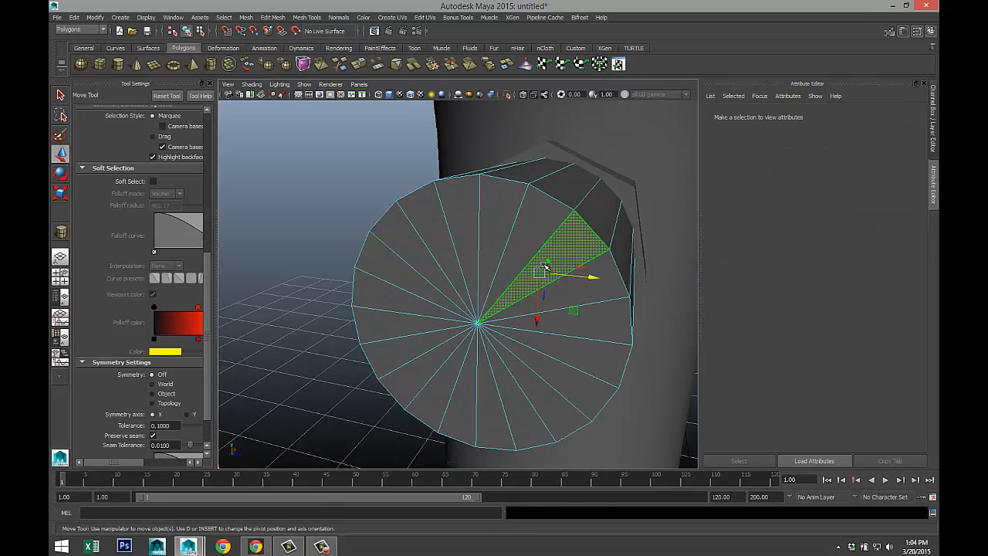
- Select all the triangular faces of the cylinder's outer end cap
{"action": "double_click", "coordinate": [449, 378]}
{"action": "left_click", "coordinate": [575, 248]}
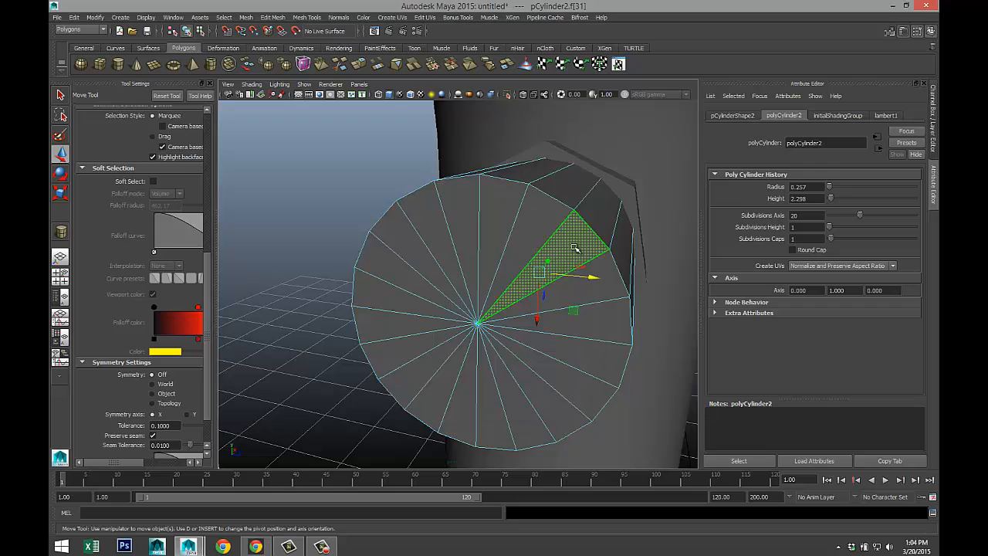
{"action": "left_click", "coordinate": [544, 228], "text": "shift"}
{"action": "left_click", "coordinate": [489, 218], "text": "shift"}
{"action": "left_click", "coordinate": [463, 225], "text": "shift"}
{"action": "left_click", "coordinate": [448, 235], "text": "shift"}
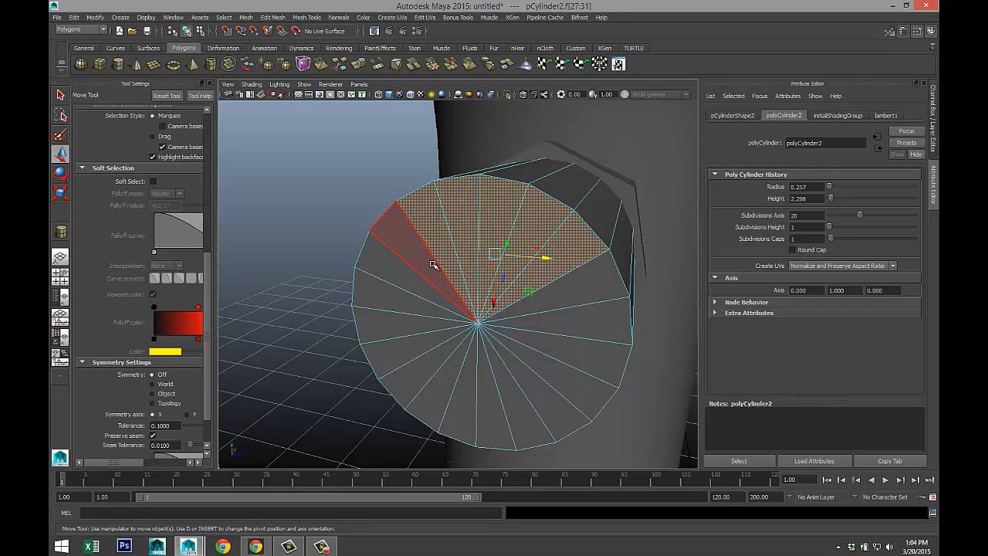
{"action": "left_click", "coordinate": [432, 265], "text": "shift"}
{"action": "left_click", "coordinate": [432, 304], "text": "shift"}
{"action": "left_click", "coordinate": [429, 316], "text": "shift"}
{"action": "left_click", "coordinate": [430, 341], "text": "shift"}
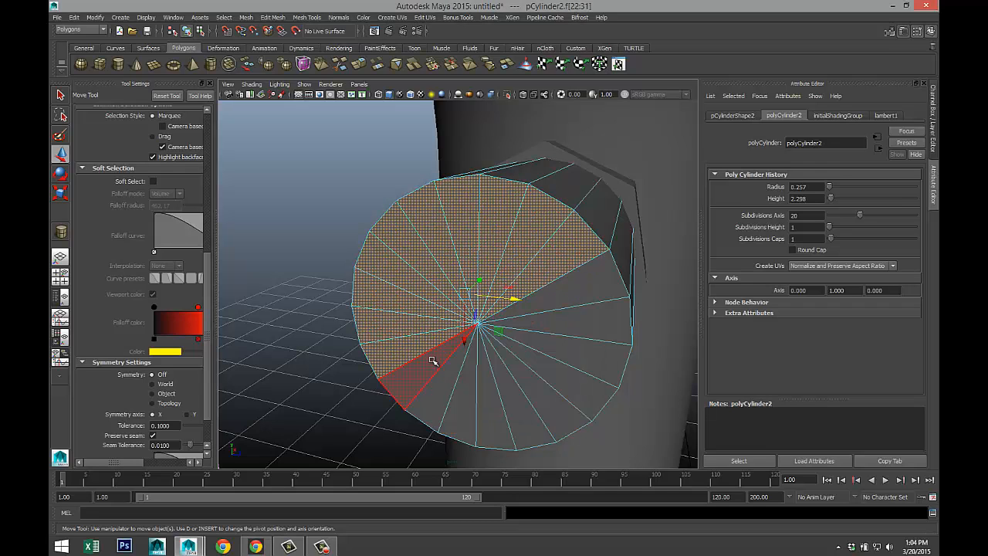
{"action": "left_click", "coordinate": [432, 369], "text": "shift"}
{"action": "left_click", "coordinate": [454, 406], "text": "shift"}
{"action": "left_click", "coordinate": [489, 424], "text": "shift"}
{"action": "left_click", "coordinate": [521, 407], "text": "shift"}
{"action": "left_click", "coordinate": [546, 397], "text": "shift"}
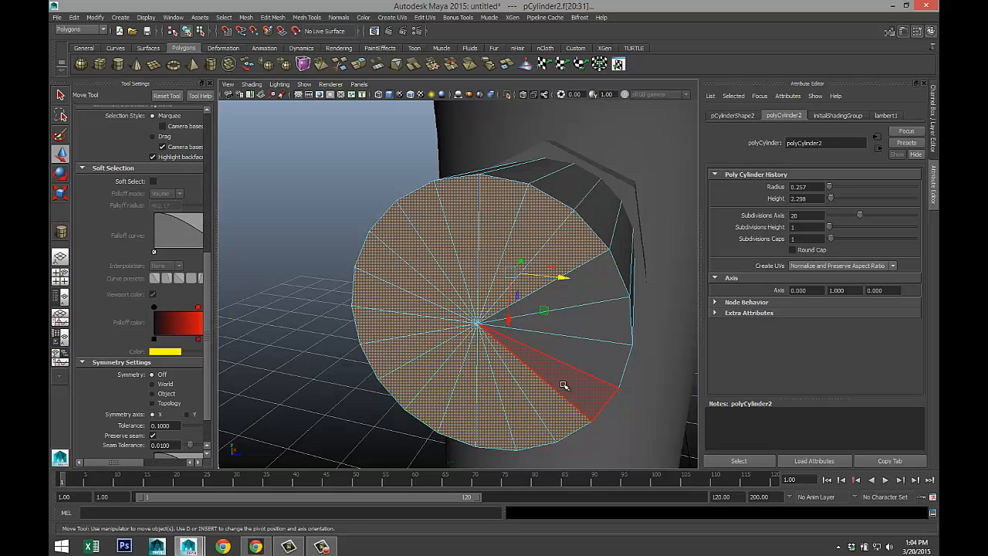
{"action": "left_click", "coordinate": [567, 382], "text": "shift"}
{"action": "left_click", "coordinate": [584, 355], "text": "shift"}
{"action": "left_click", "coordinate": [594, 293], "text": "shift"}
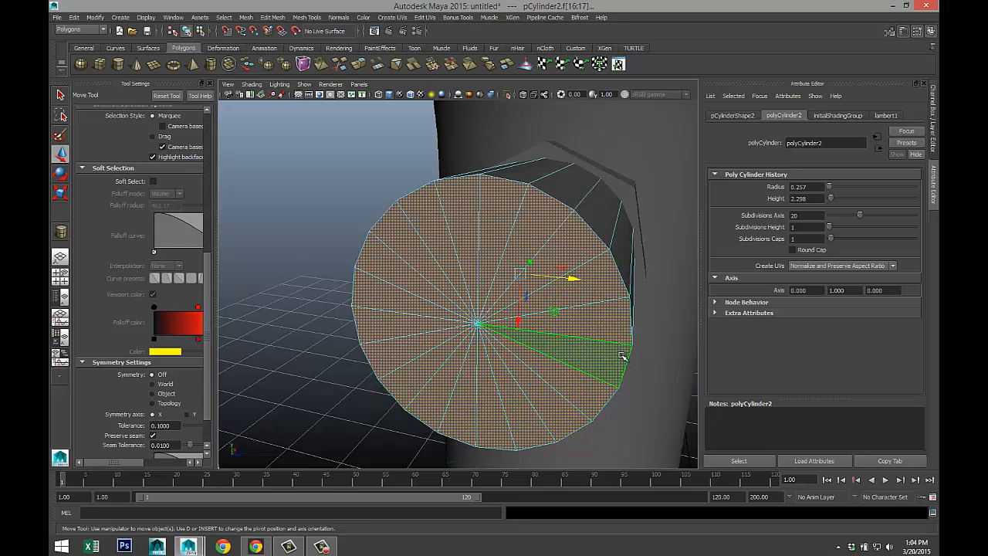
{"action": "left_click_drag", "start_coordinate": [618, 351], "coordinate": [451, 223], "text": "alt"}
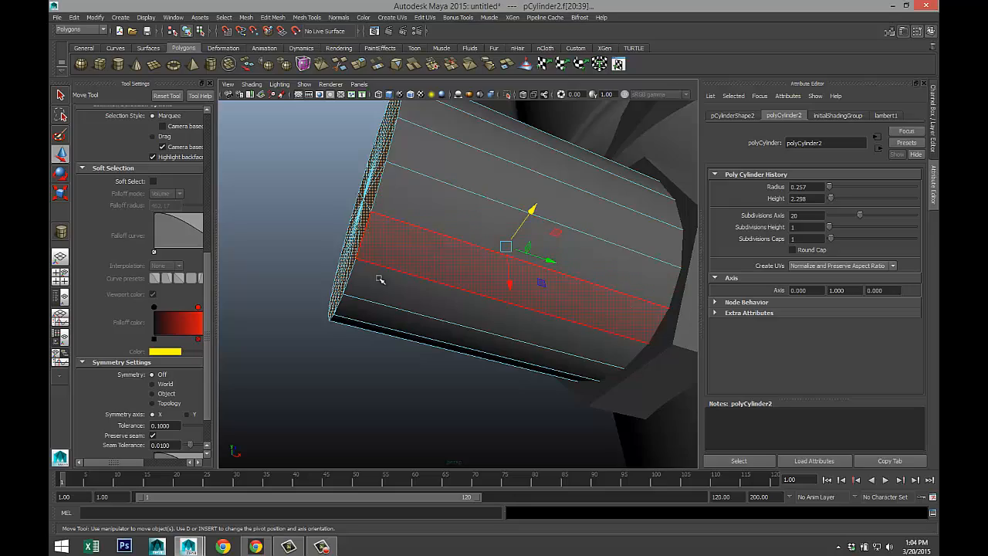
{"action": "left_click_drag", "start_coordinate": [379, 280], "coordinate": [371, 308], "text": "alt"}
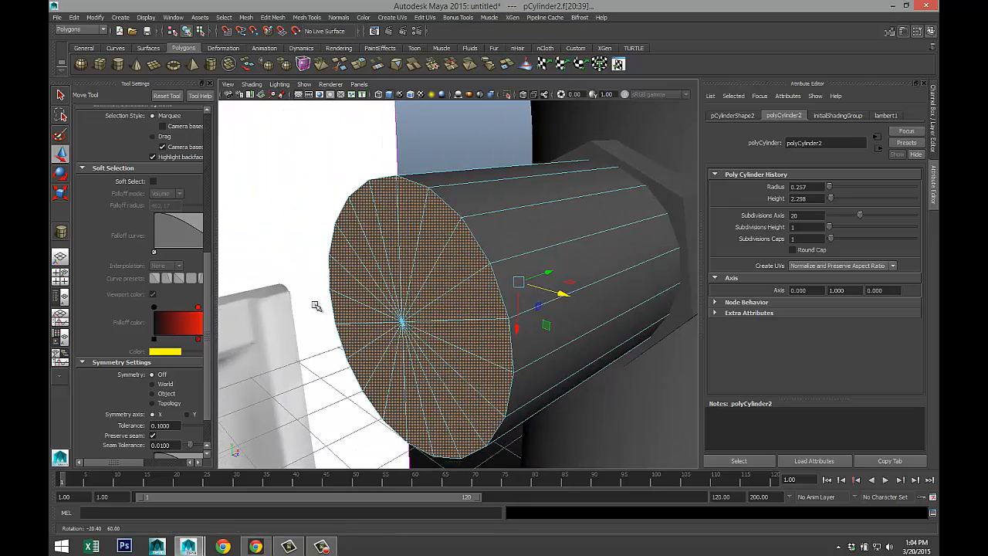
- Extrude the end cap faces, scale them down, and move them slightly outward to form a tapered edge
{"action": "left_click", "coordinate": [272, 17]}
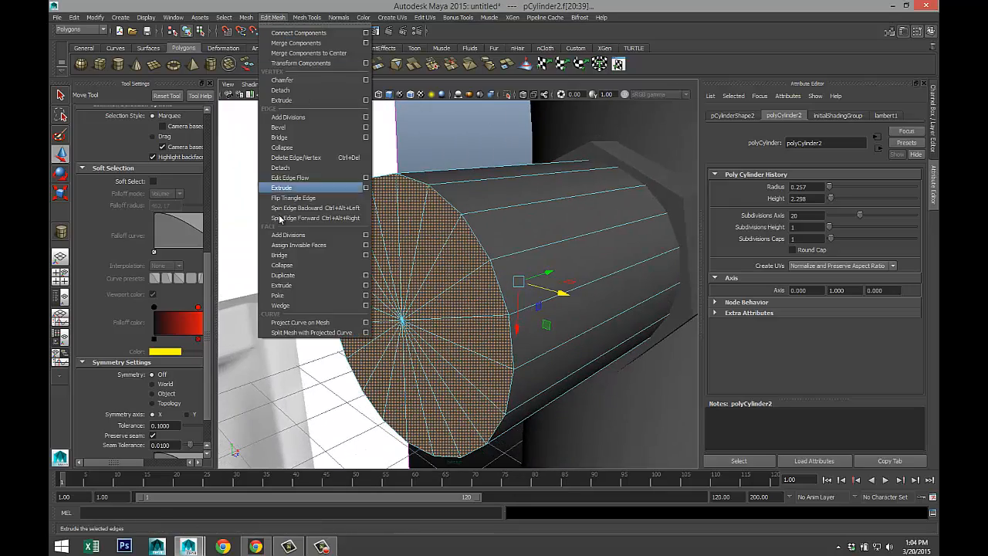
{"action": "left_click", "coordinate": [282, 285]}
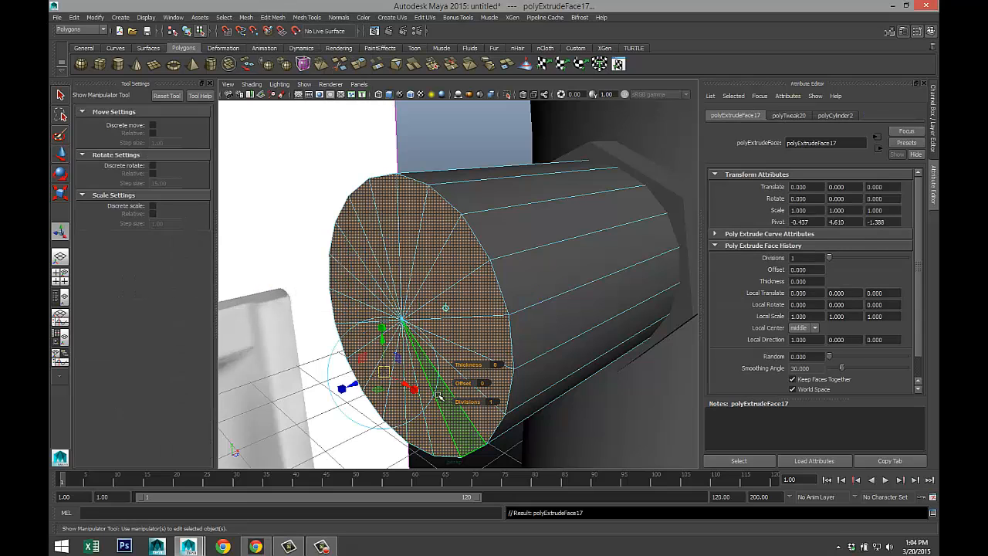
{"action": "key", "text": "r"}
{"action": "left_click_drag", "start_coordinate": [518, 281], "coordinate": [467, 278]}
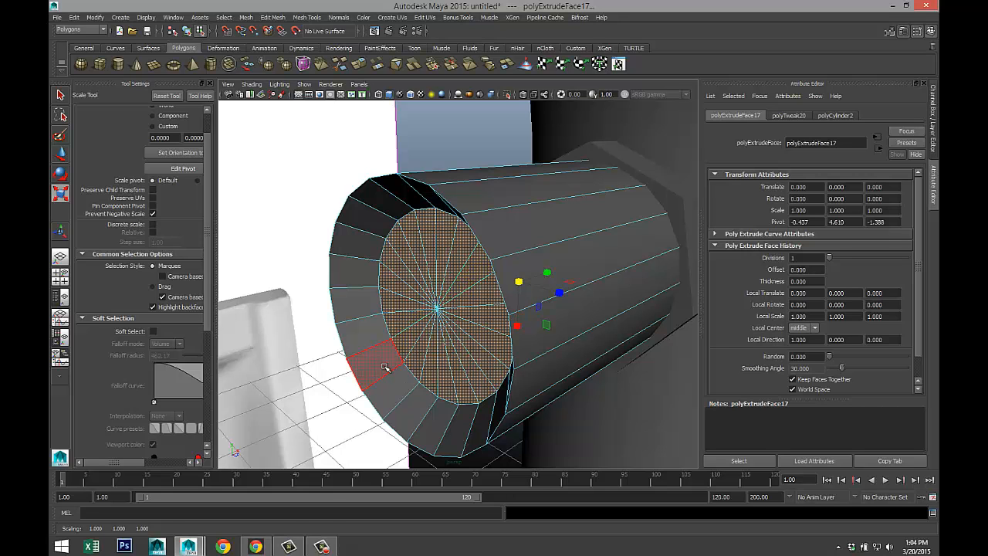
{"action": "key", "text": "w"}
{"action": "left_click_drag", "start_coordinate": [547, 272], "coordinate": [515, 276]}
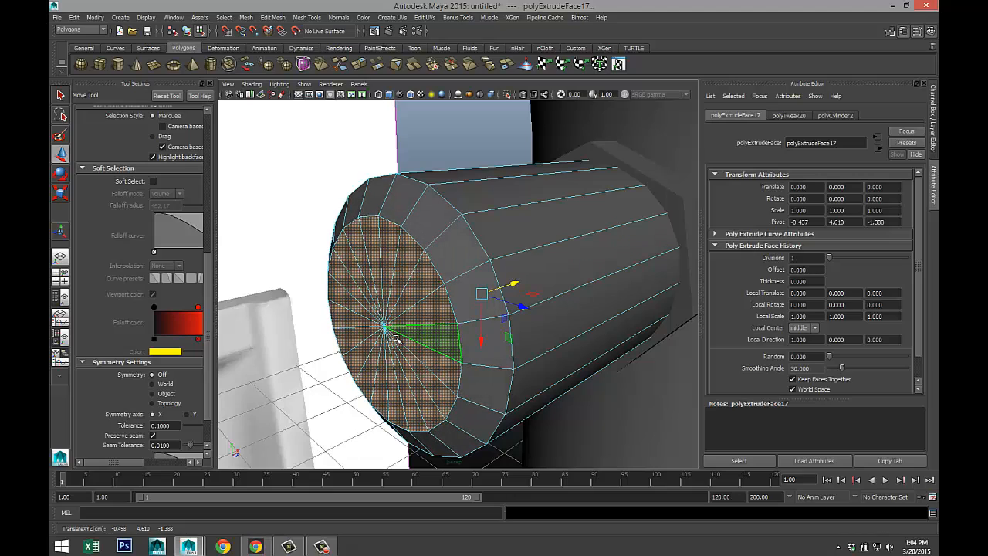
- Extrude the reduced cap faces again and pull them far outward to form the long handle rod
{"action": "left_click_drag", "start_coordinate": [383, 330], "coordinate": [408, 321], "text": "alt"}
{"action": "key", "text": "ctrl+e"}
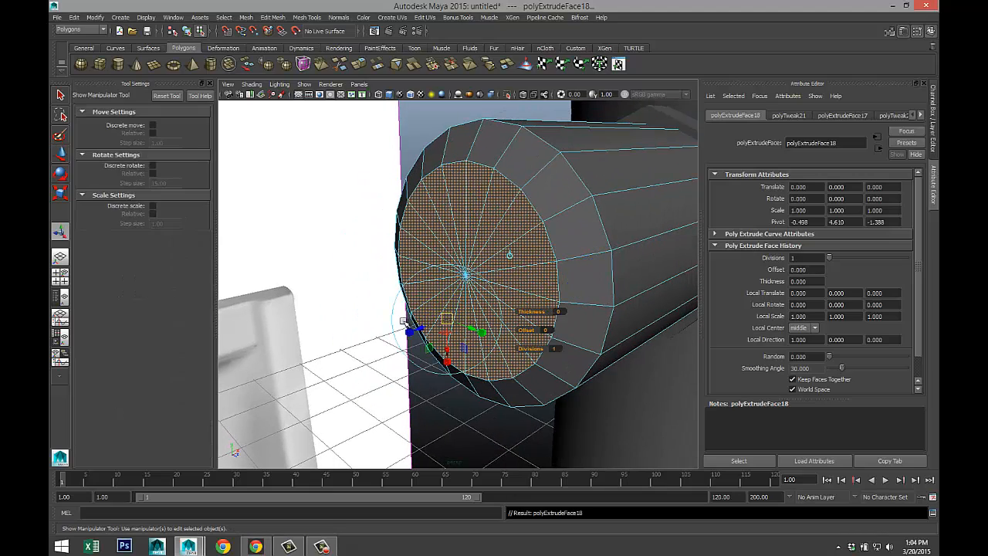
{"action": "key", "text": "w"}
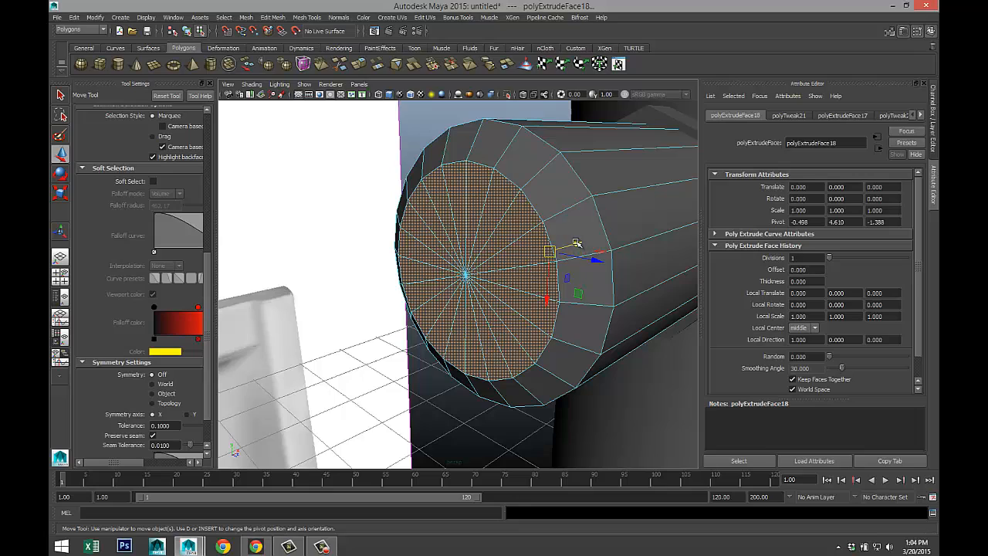
{"action": "left_click_drag", "start_coordinate": [576, 244], "coordinate": [533, 304], "text": "alt"}
{"action": "scroll", "coordinate": [517, 327], "scroll_direction": "down", "scroll_amount": 5}
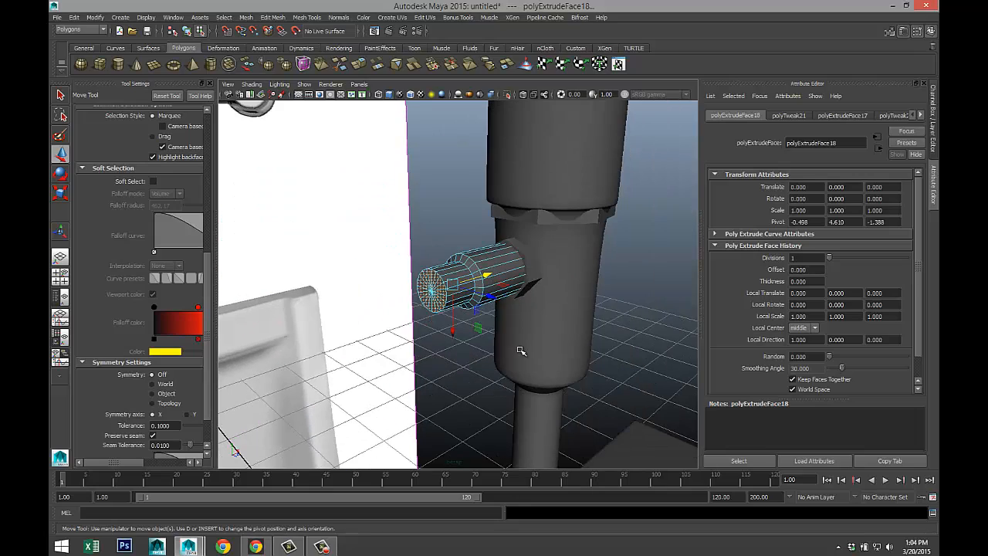
{"action": "scroll", "coordinate": [517, 355], "scroll_direction": "down", "scroll_amount": 6}
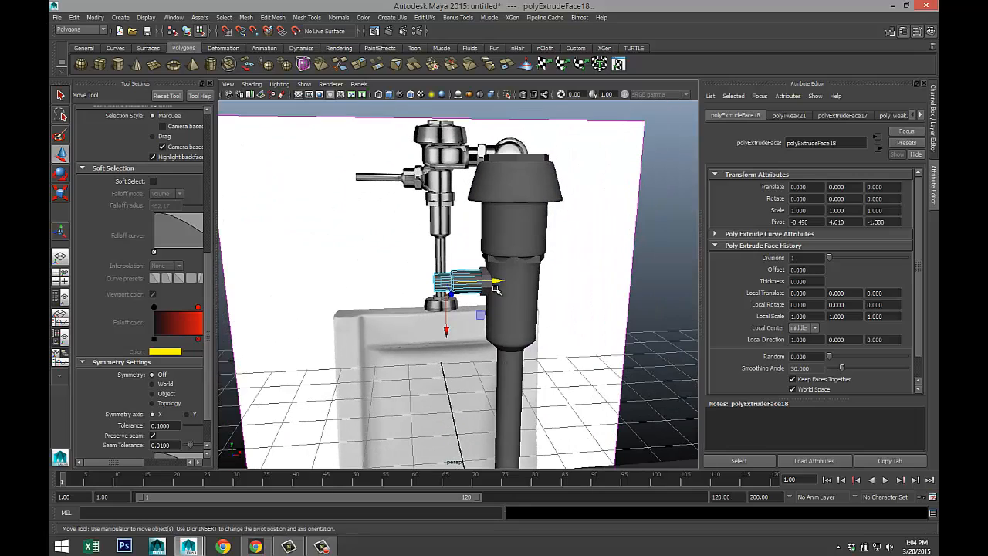
{"action": "left_click_drag", "start_coordinate": [495, 287], "coordinate": [455, 279]}
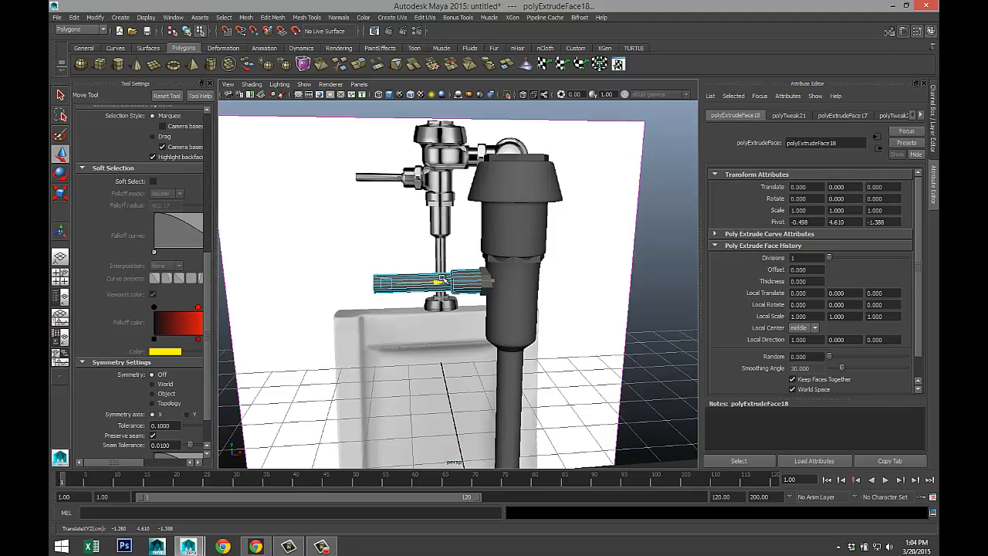
- Change the component selection mode on the cylinder where the handle rod meets the tapered edge
{"action": "scroll", "coordinate": [457, 353], "scroll_direction": "up", "scroll_amount": 6}
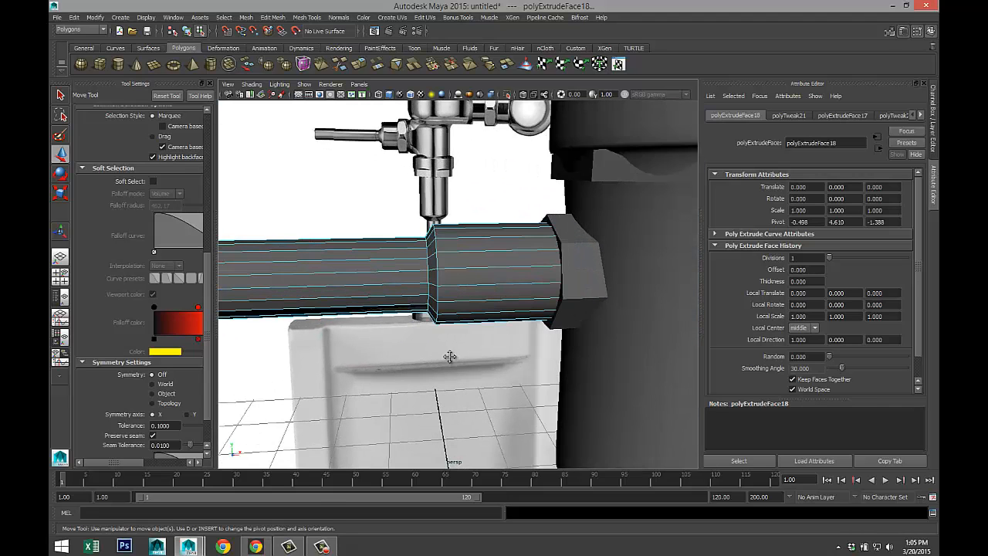
{"action": "left_click_drag", "start_coordinate": [450, 356], "coordinate": [516, 371], "text": "alt"}
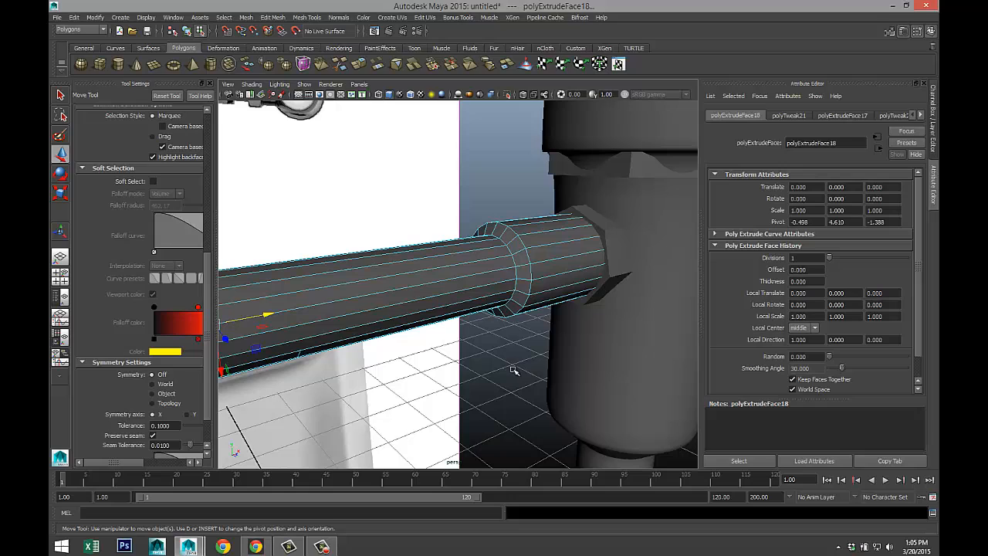
{"action": "right_click", "coordinate": [514, 262]}
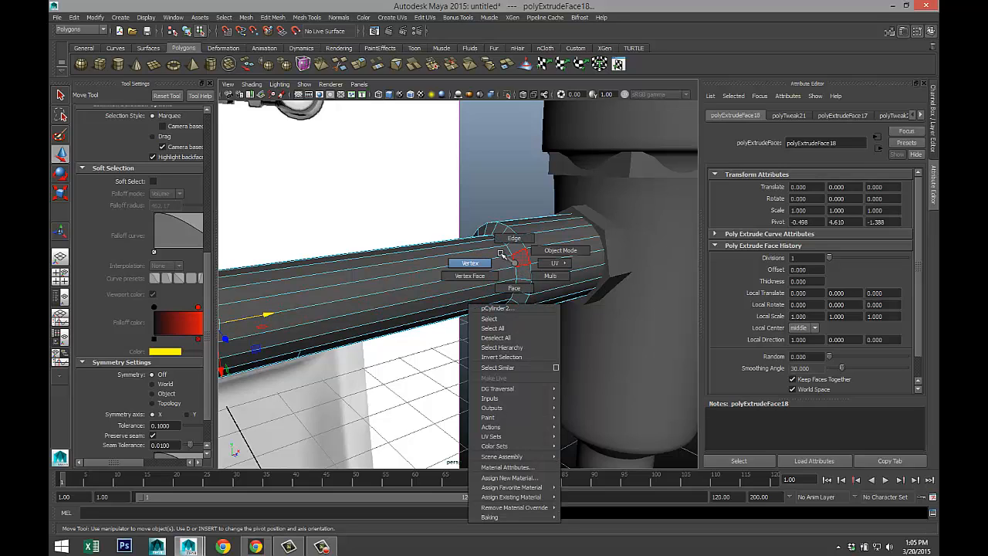
- Try to scale down the edge loop where the handle pipe meets its thicker collar
{"action": "left_click", "coordinate": [511, 240]}
{"action": "double_click", "coordinate": [509, 253]}
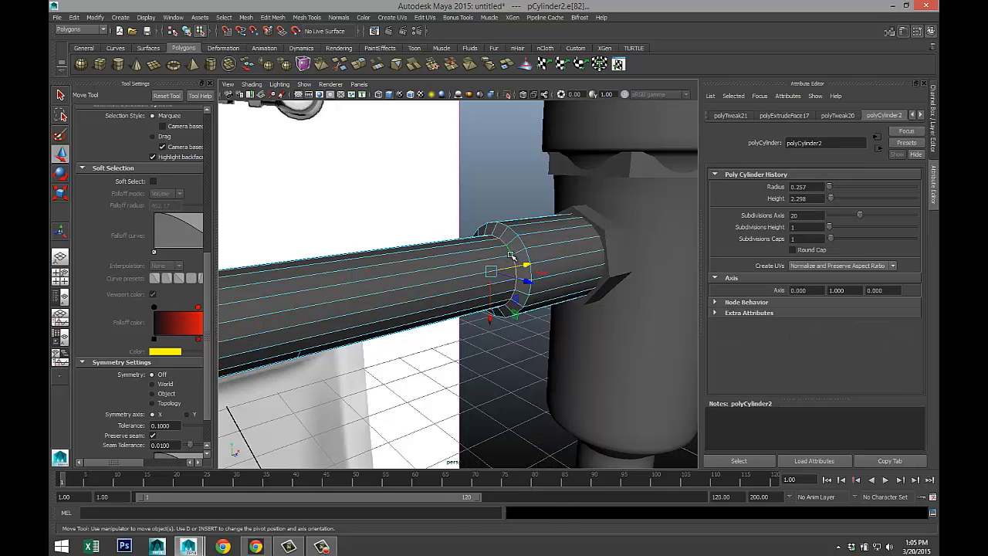
{"action": "key", "text": "r"}
{"action": "left_click_drag", "start_coordinate": [490, 271], "coordinate": [480, 267]}
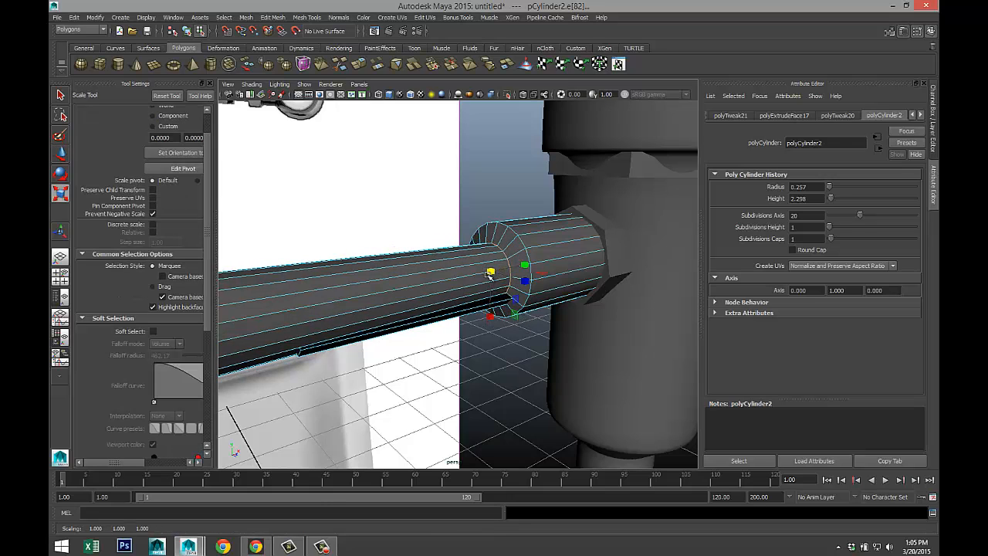
{"action": "key", "text": "ctrl+z"}
- Delete the short stray edge on the underside of the handle pipe
{"action": "left_click_drag", "start_coordinate": [519, 325], "coordinate": [549, 317], "text": "alt"}
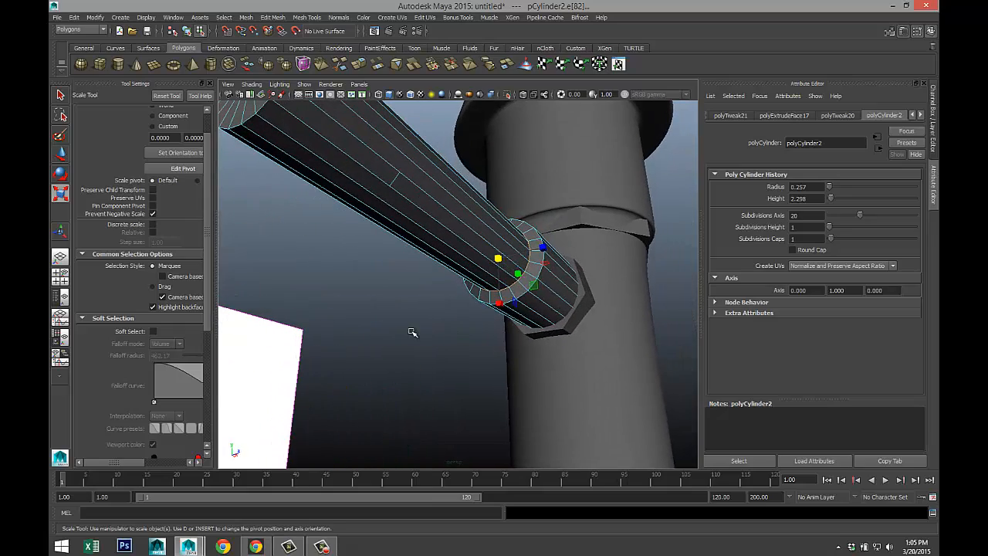
{"action": "left_click_drag", "start_coordinate": [412, 333], "coordinate": [384, 329], "text": "alt"}
{"action": "middle_click_drag", "start_coordinate": [404, 346], "coordinate": [476, 398], "text": "alt"}
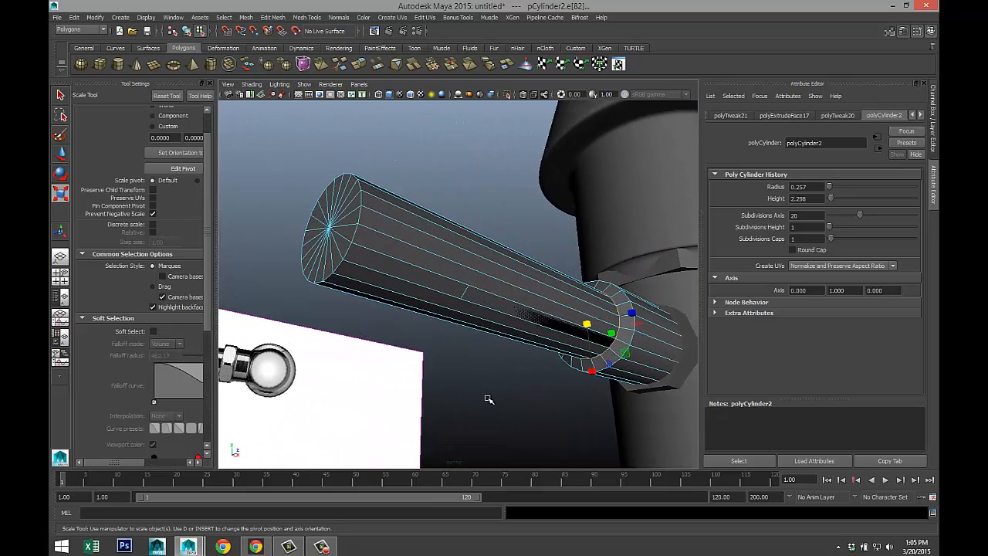
{"action": "scroll", "coordinate": [488, 399], "scroll_direction": "up", "scroll_amount": 3}
{"action": "right_click_drag", "start_coordinate": [471, 283], "coordinate": [471, 279]}
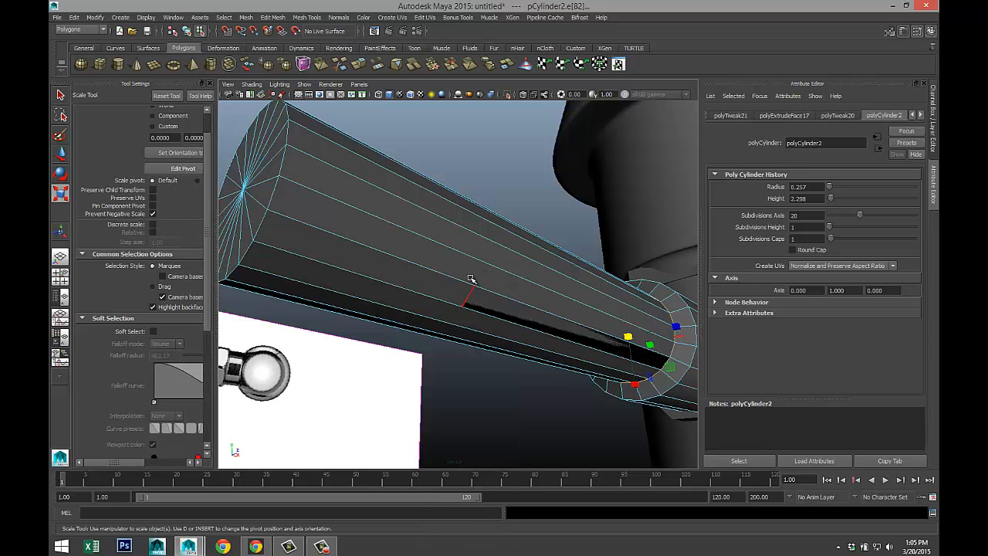
{"action": "left_click", "coordinate": [469, 302]}
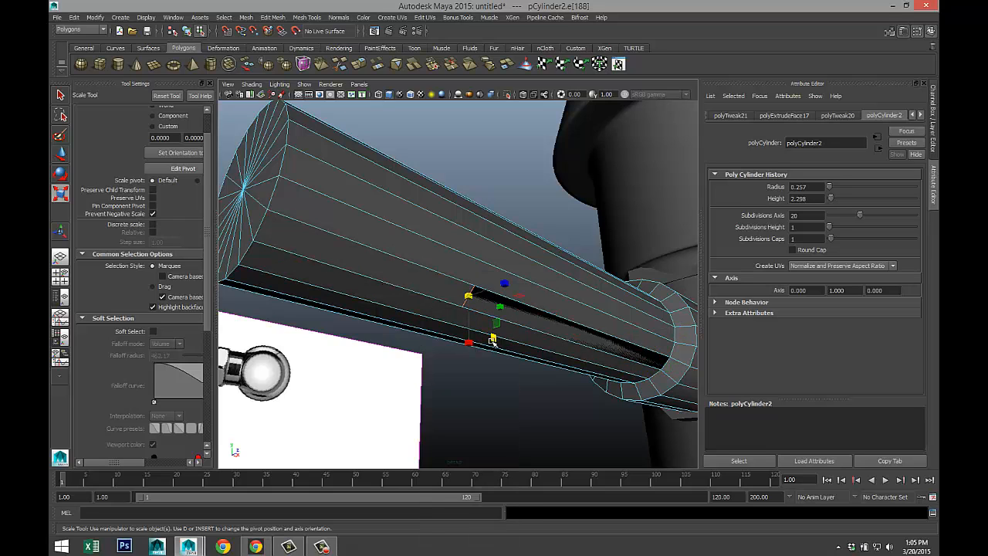
{"action": "key", "text": "Delete"}
- Preview the handle pipe and collar as a smoothed mesh and return to the unsmoothed display
{"action": "scroll", "coordinate": [491, 342], "scroll_direction": "down", "scroll_amount": 5}
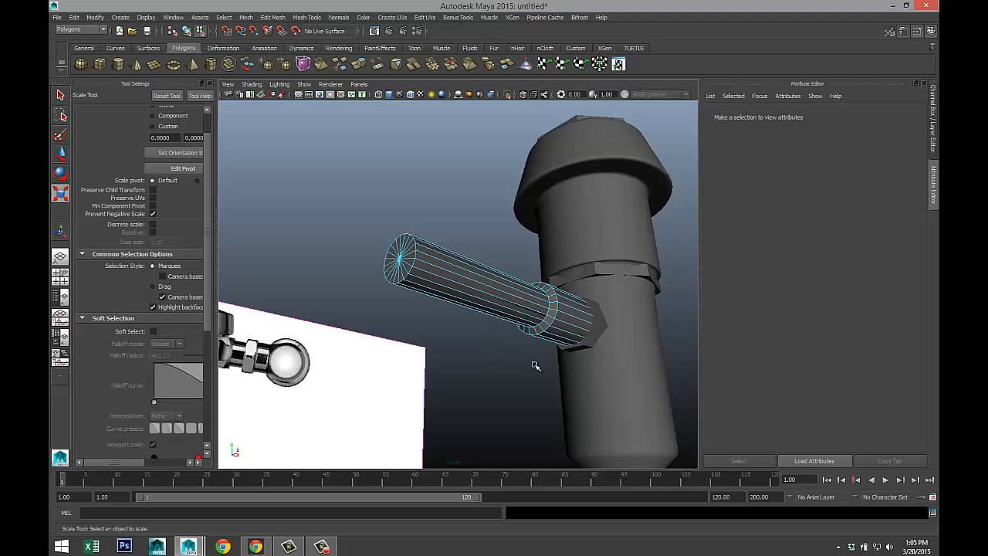
{"action": "left_click_drag", "start_coordinate": [535, 366], "coordinate": [498, 384], "text": "alt"}
{"action": "right_click_drag", "start_coordinate": [527, 311], "coordinate": [566, 299]}
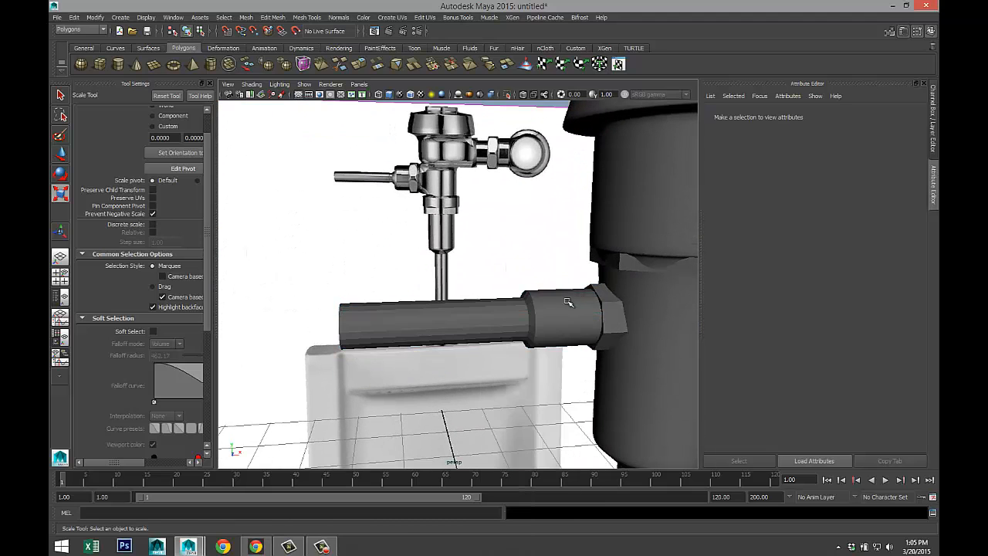
{"action": "left_click", "coordinate": [568, 302]}
{"action": "key", "text": "3"}
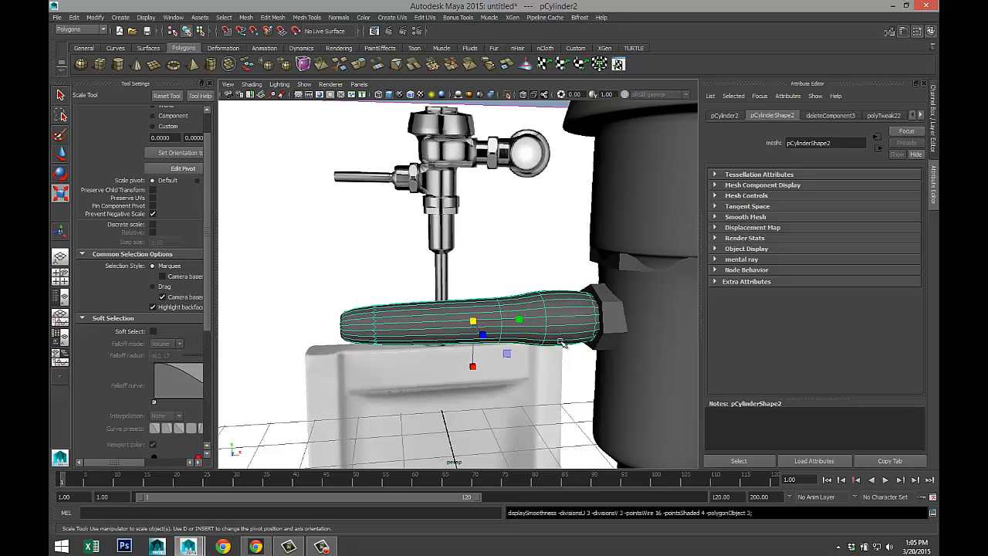
{"action": "key", "text": "1"}
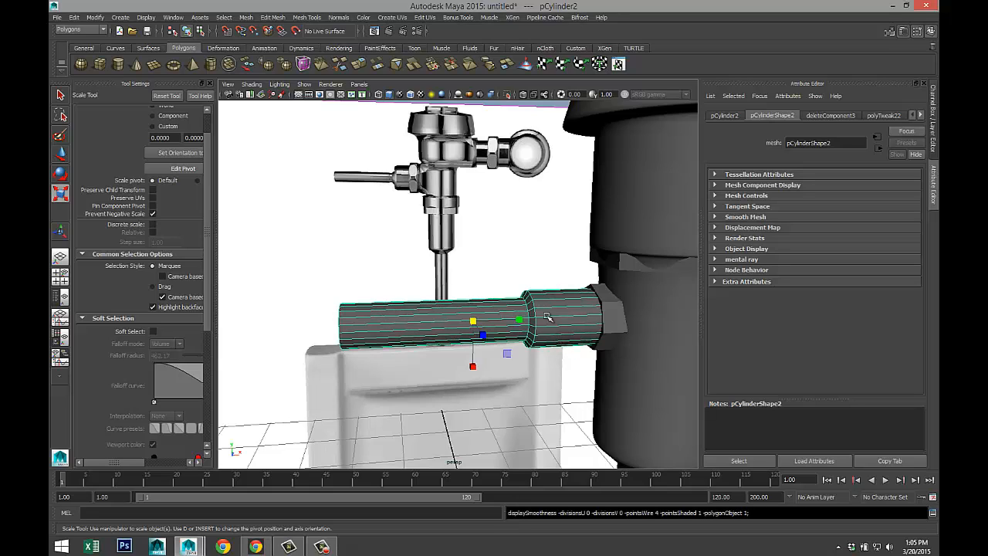
- Insert supporting edge loops near the handle's free end and beside the collar's shoulder
{"action": "left_click", "coordinate": [307, 17]}
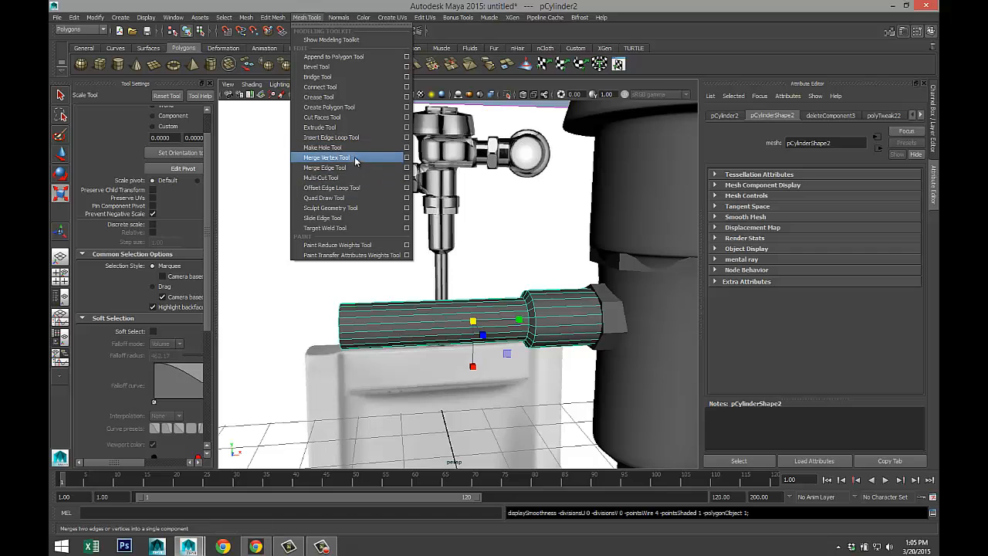
{"action": "left_click", "coordinate": [330, 138]}
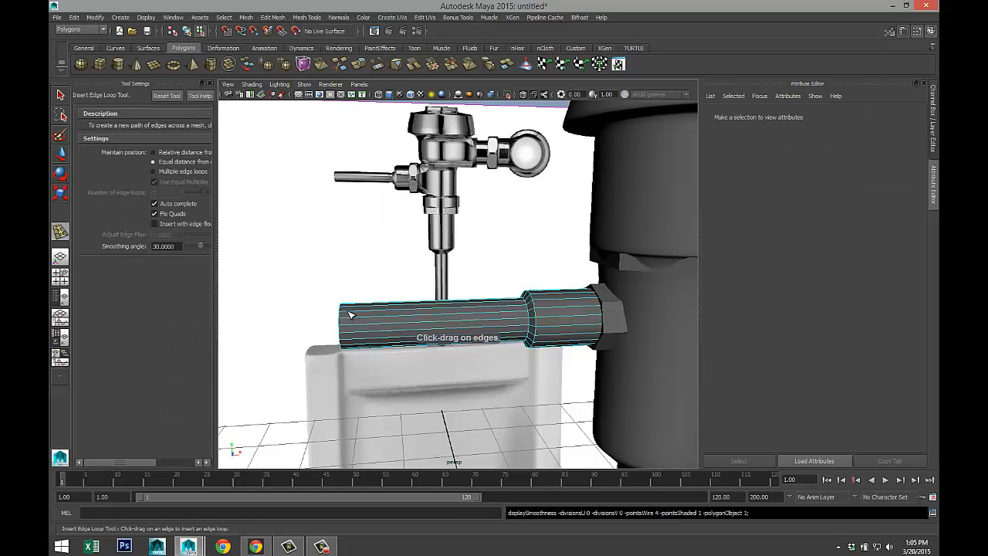
{"action": "left_click_drag", "start_coordinate": [349, 312], "coordinate": [342, 313]}
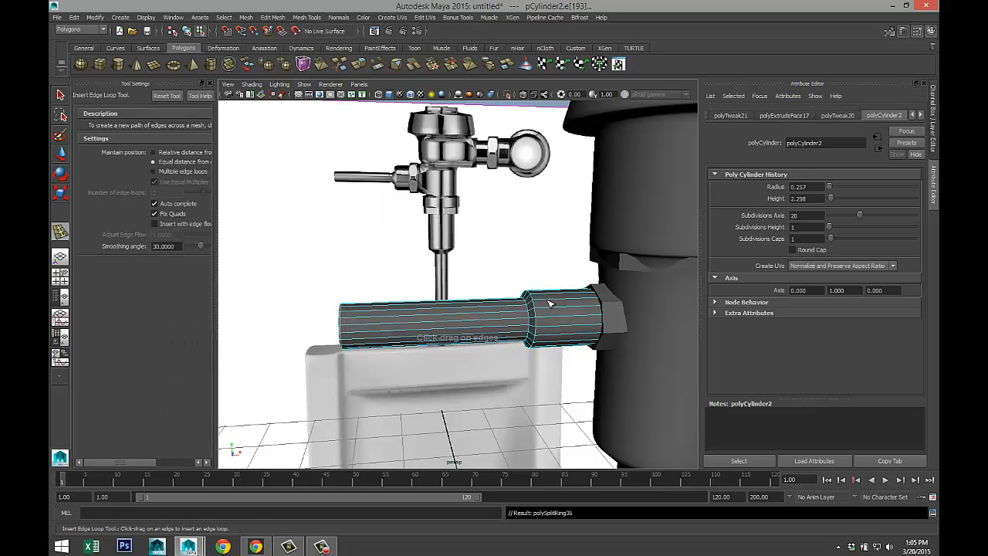
{"action": "left_click_drag", "start_coordinate": [547, 302], "coordinate": [527, 311]}
{"action": "key", "text": "q"}
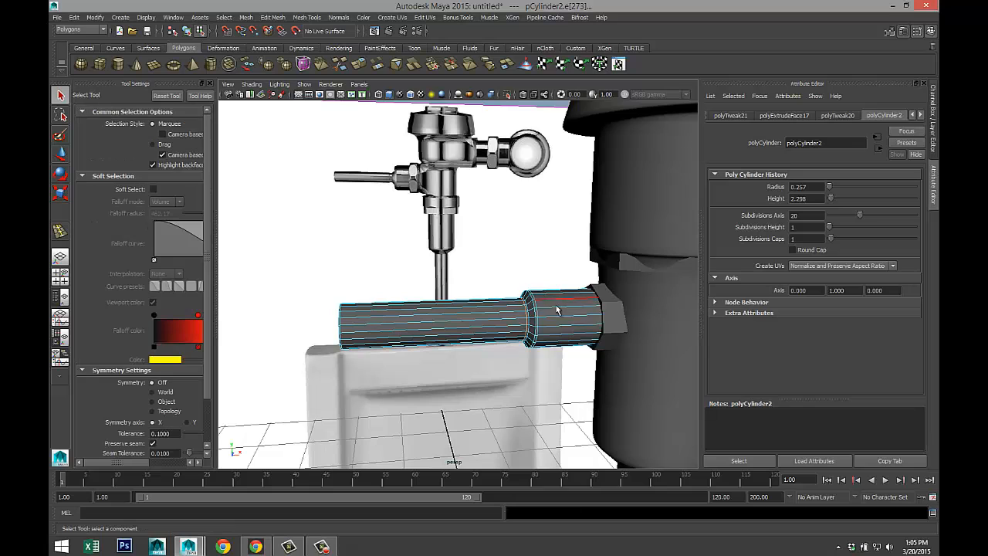
- Return the handle to object mode, display it as a smoothed mesh and deselect it
{"action": "right_click_drag", "start_coordinate": [554, 308], "coordinate": [587, 282]}
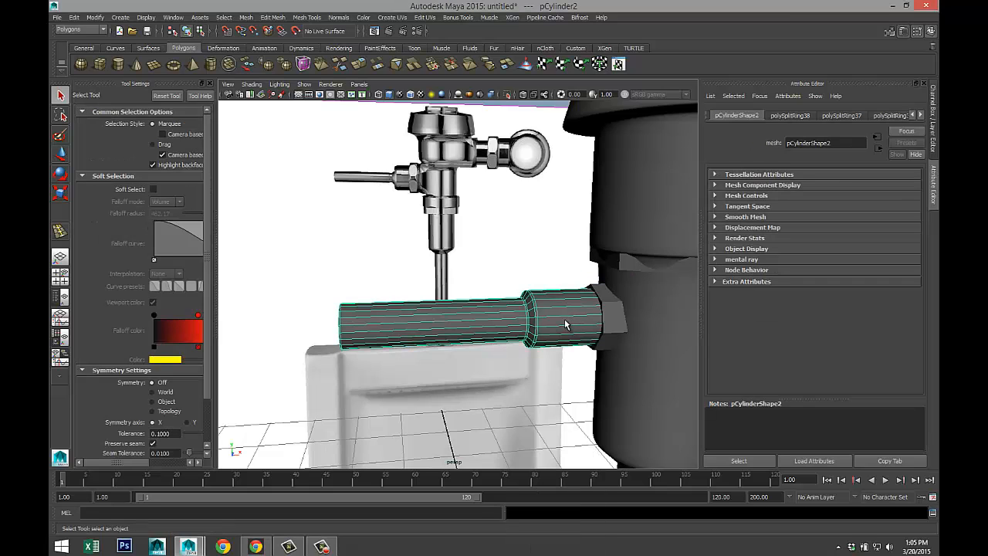
{"action": "key", "text": "3"}
{"action": "left_click", "coordinate": [543, 368]}
- Compare the overall flush valve model with the reference image behind it
{"action": "scroll", "coordinate": [534, 364], "scroll_direction": "down", "scroll_amount": 3}
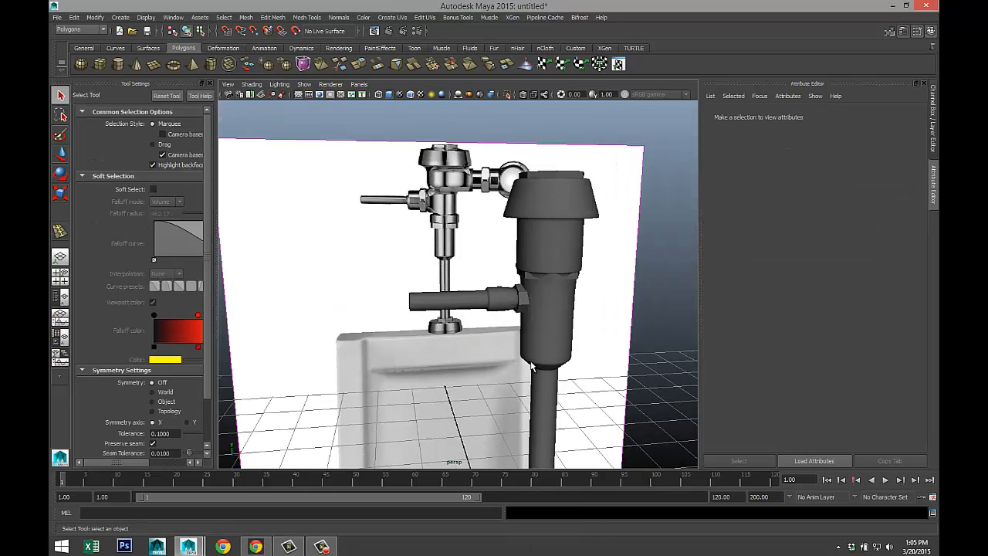
{"action": "scroll", "coordinate": [538, 359], "scroll_direction": "down", "scroll_amount": 2}
{"action": "scroll", "coordinate": [538, 359], "scroll_direction": "up", "scroll_amount": 5}
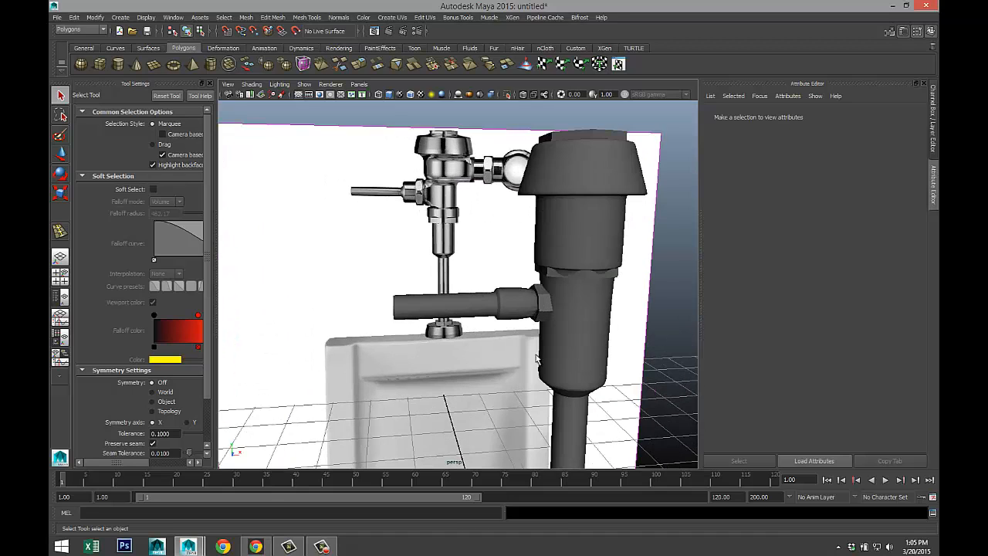
{"action": "scroll", "coordinate": [537, 358], "scroll_direction": "down", "scroll_amount": 3}
{"action": "scroll", "coordinate": [571, 355], "scroll_direction": "down", "scroll_amount": 2}
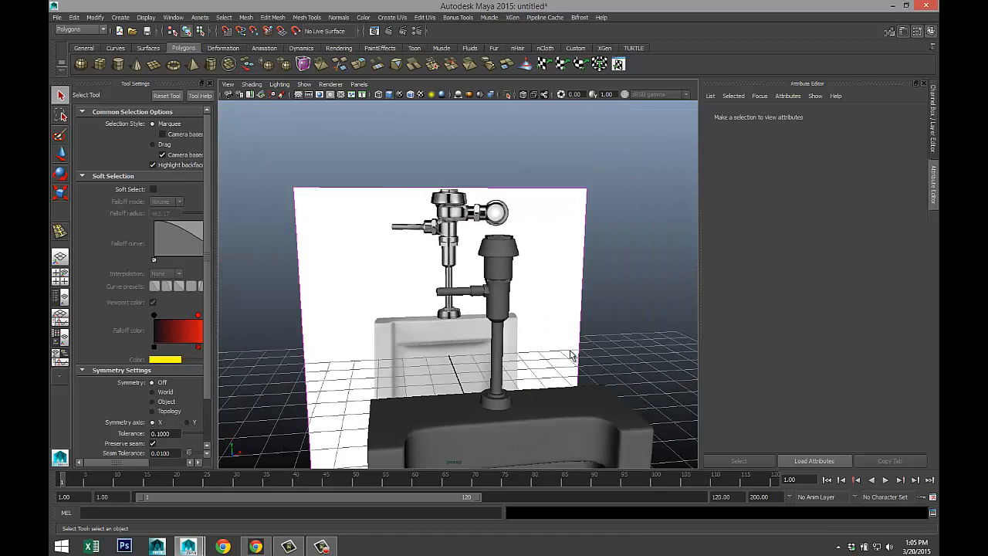
{"action": "middle_click_drag", "start_coordinate": [591, 344], "coordinate": [530, 343], "text": "alt"}
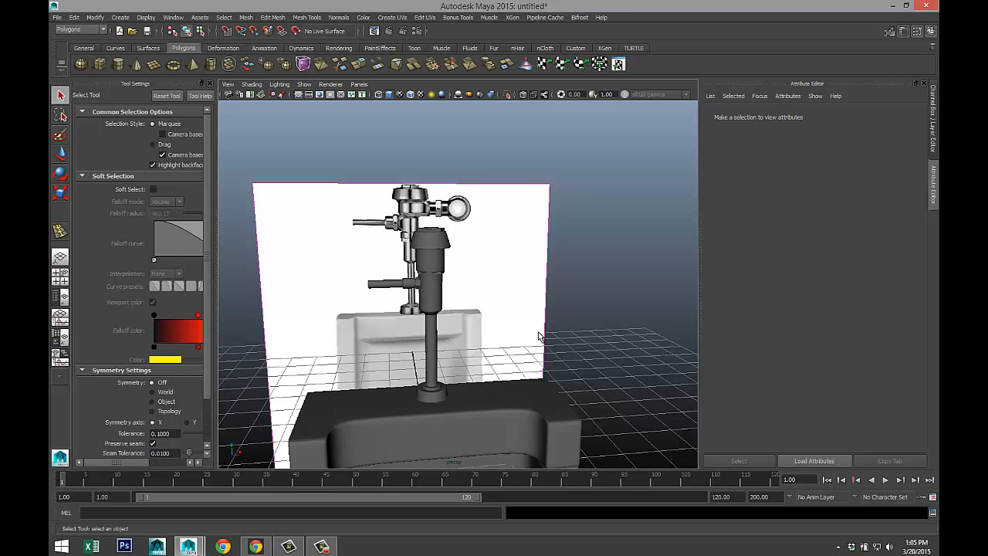
{"action": "left_click_drag", "start_coordinate": [539, 333], "coordinate": [540, 349], "text": "alt"}
{"action": "middle_click_drag", "start_coordinate": [539, 349], "coordinate": [543, 387], "text": "alt"}
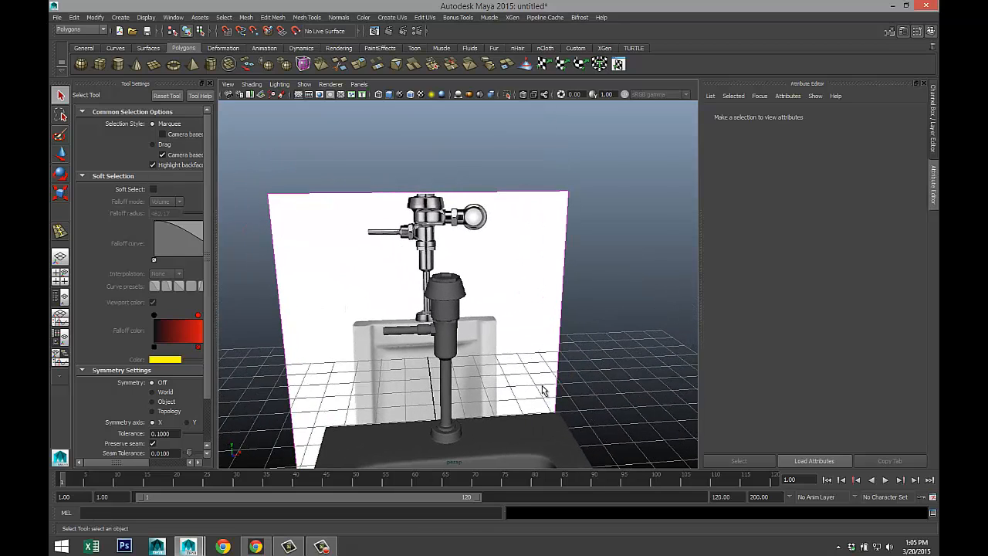
- Duplicate the nut at the handle's base and move the copy to the opposite side of the upper valve body, at about 0.399, 5.185, -1.389
{"action": "scroll", "coordinate": [533, 382], "scroll_direction": "up", "scroll_amount": 5}
{"action": "left_click", "coordinate": [356, 455]}
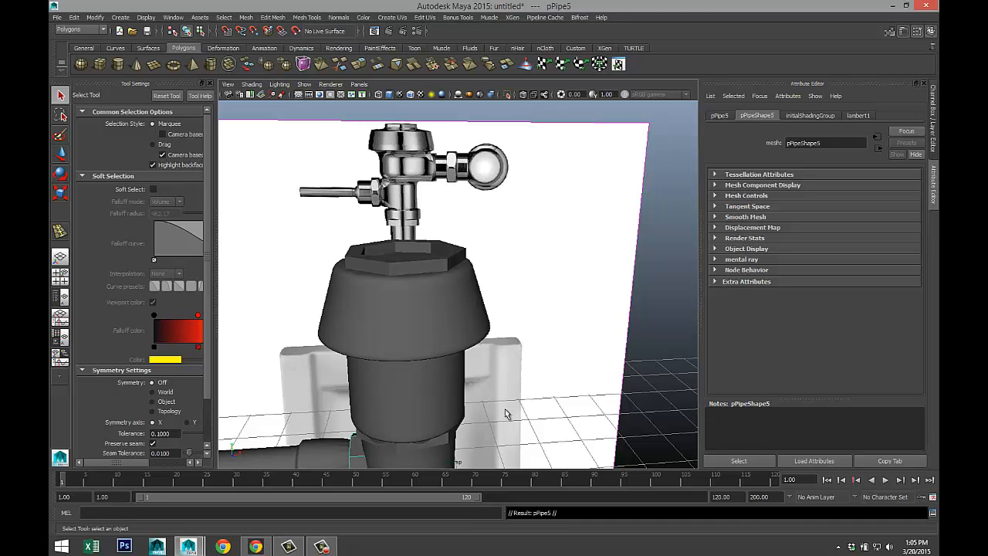
{"action": "scroll", "coordinate": [477, 372], "scroll_direction": "down", "scroll_amount": 4}
{"action": "key", "text": "w"}
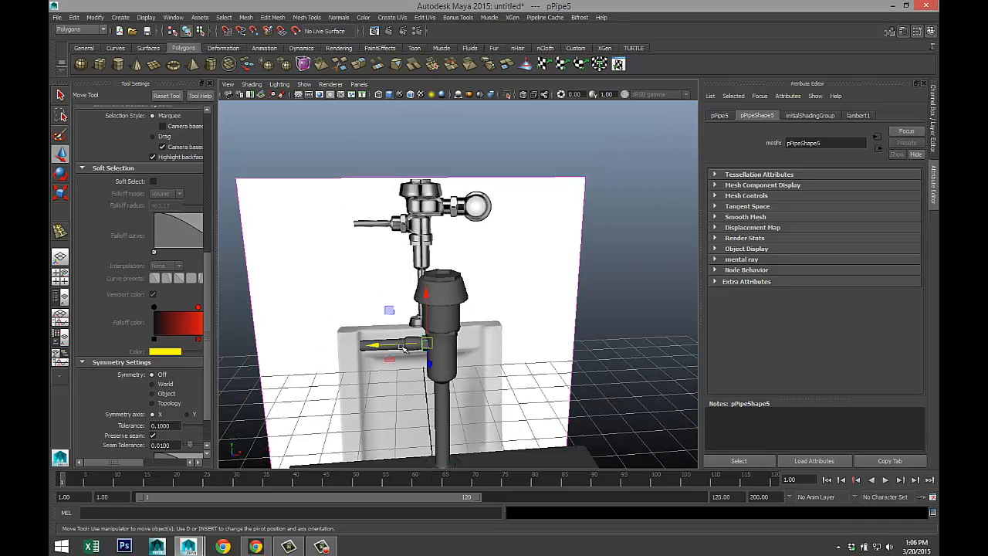
{"action": "left_click_drag", "start_coordinate": [371, 343], "coordinate": [420, 355]}
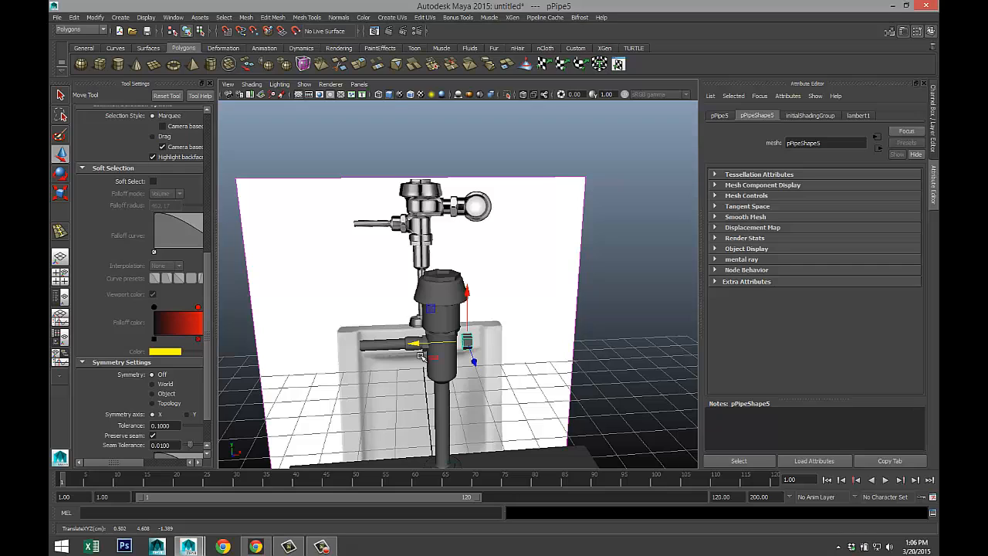
{"action": "left_click_drag", "start_coordinate": [472, 302], "coordinate": [468, 266]}
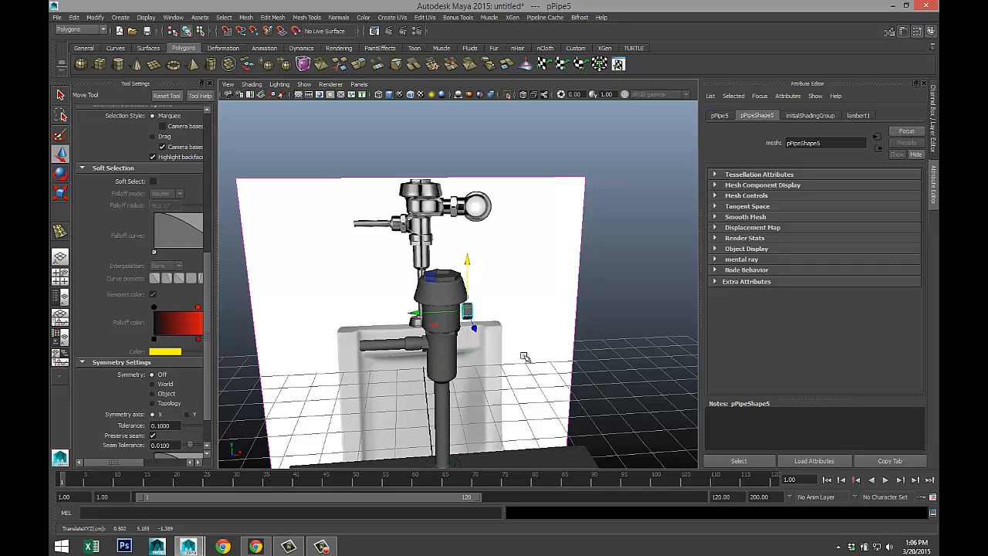
{"action": "left_click_drag", "start_coordinate": [524, 357], "coordinate": [432, 320], "text": "alt"}
{"action": "left_click", "coordinate": [422, 308]}
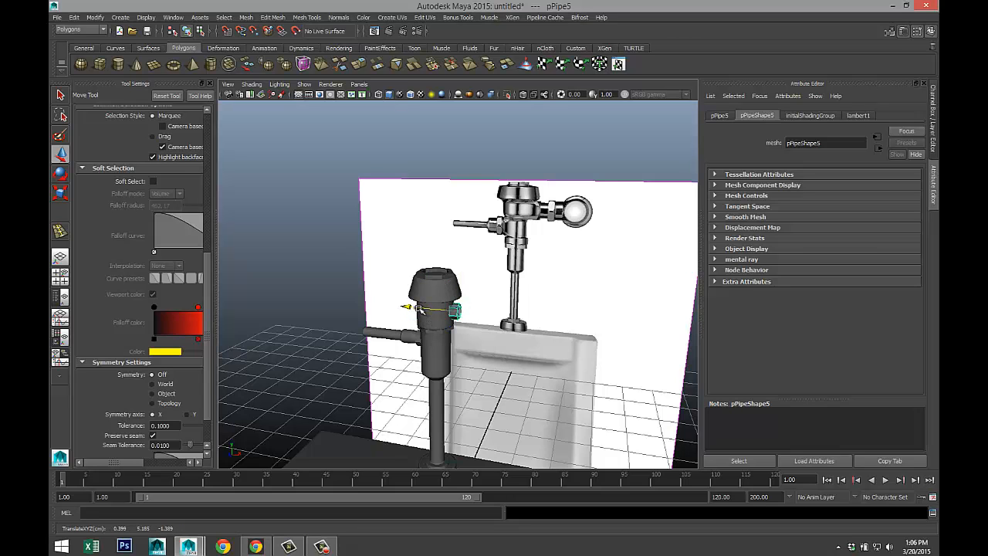
- Scale the copied nut up uniformly to about 0.125, 0.680, 0.125 so it nearly spans the upper valve body
{"action": "key", "text": "f"}
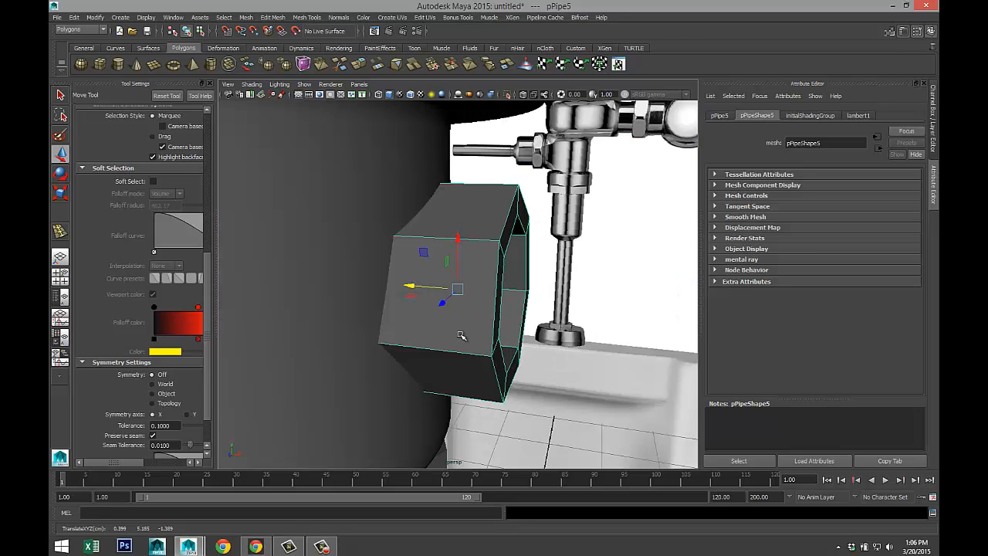
{"action": "left_click_drag", "start_coordinate": [460, 336], "coordinate": [480, 360], "text": "alt"}
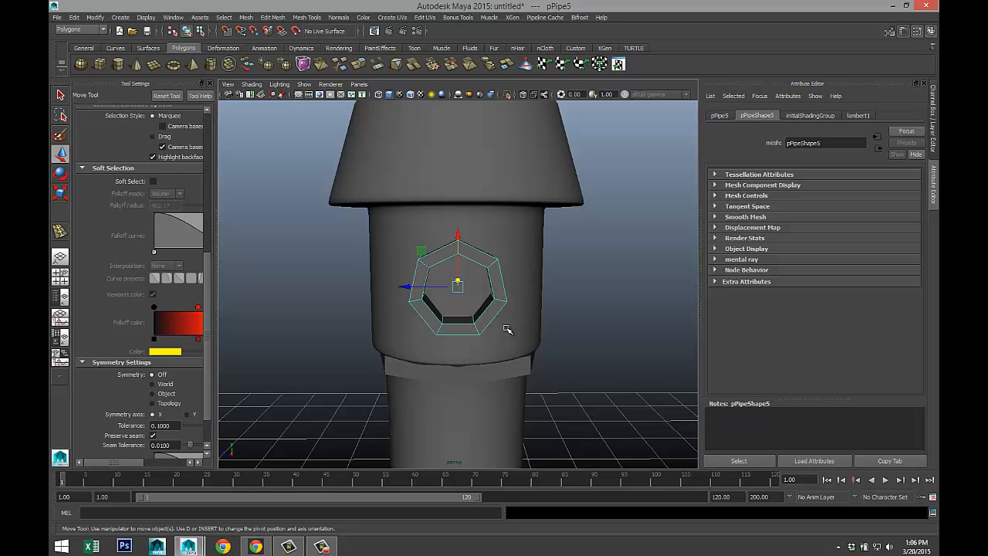
{"action": "key", "text": "r"}
{"action": "left_click_drag", "start_coordinate": [458, 286], "coordinate": [500, 298]}
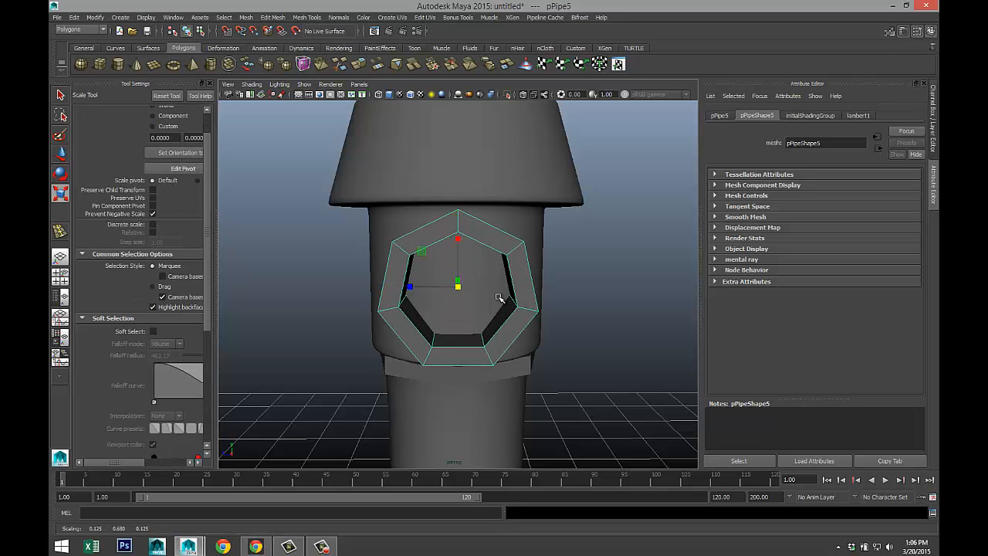
- Try to insert an edge loop around the handle collar next to its nut and display the handle smoothed
{"action": "left_click_drag", "start_coordinate": [401, 345], "coordinate": [496, 346], "text": "alt"}
{"action": "mouse_move", "coordinate": [517, 347]}
{"action": "middle_mouse_down", "text": "alt"}
{"action": "mouse_move", "coordinate": [507, 370]}
{"action": "mouse_move", "coordinate": [529, 351]}
{"action": "middle_mouse_up", "text": "alt"}
{"action": "scroll", "coordinate": [528, 374], "scroll_direction": "down", "scroll_amount": 5}
{"action": "left_click_drag", "start_coordinate": [517, 360], "coordinate": [398, 365], "text": "alt"}
{"action": "left_click", "coordinate": [365, 348]}
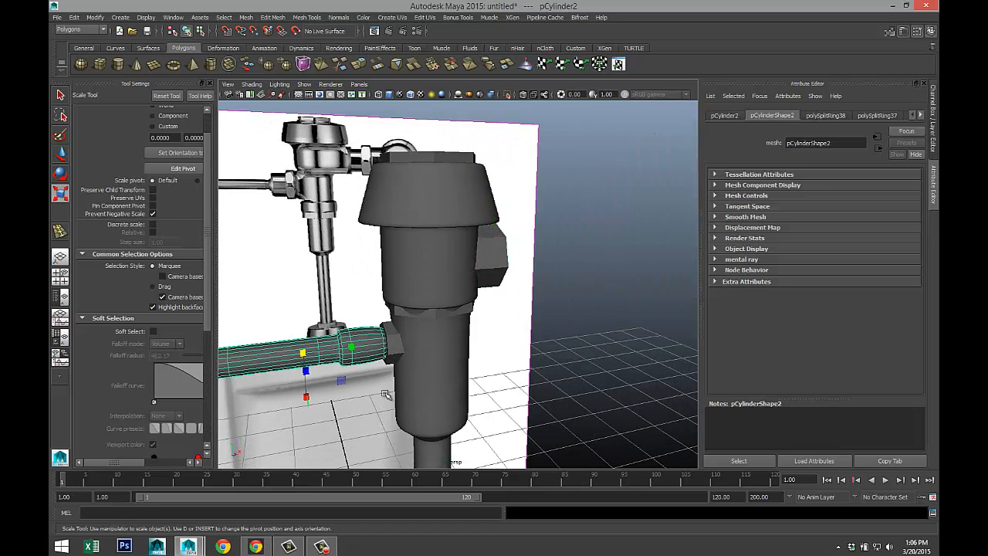
{"action": "scroll", "coordinate": [385, 398], "scroll_direction": "up", "scroll_amount": 3}
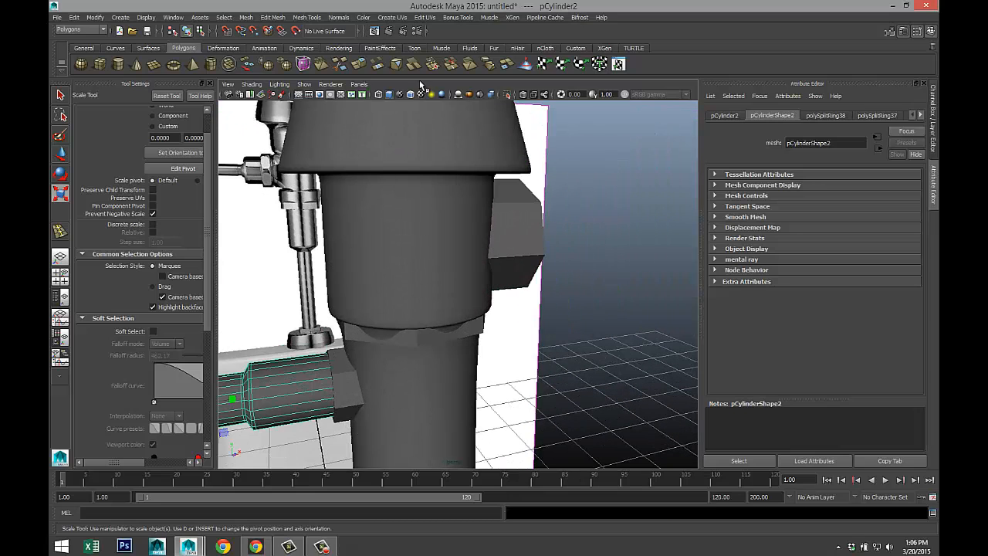
{"action": "left_click", "coordinate": [306, 17]}
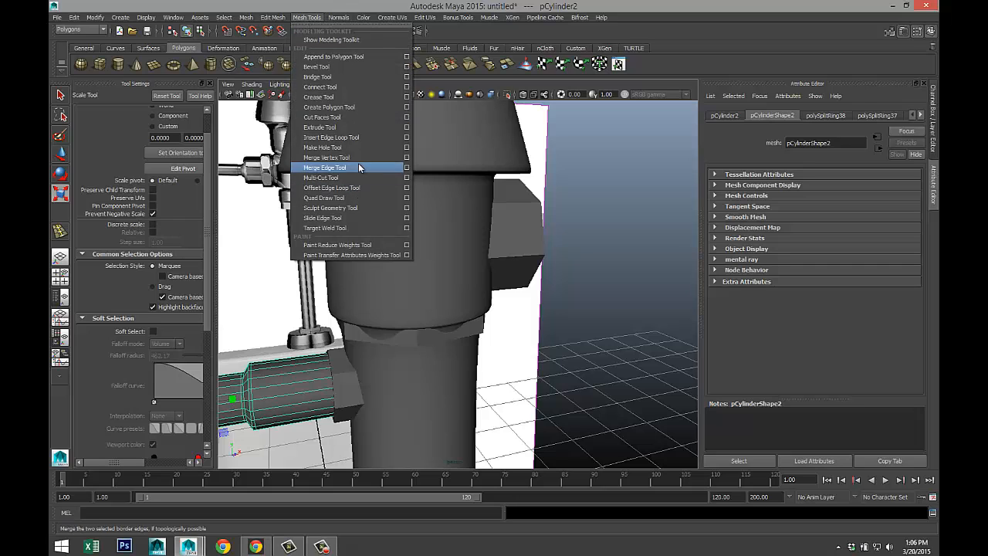
{"action": "left_click", "coordinate": [354, 137]}
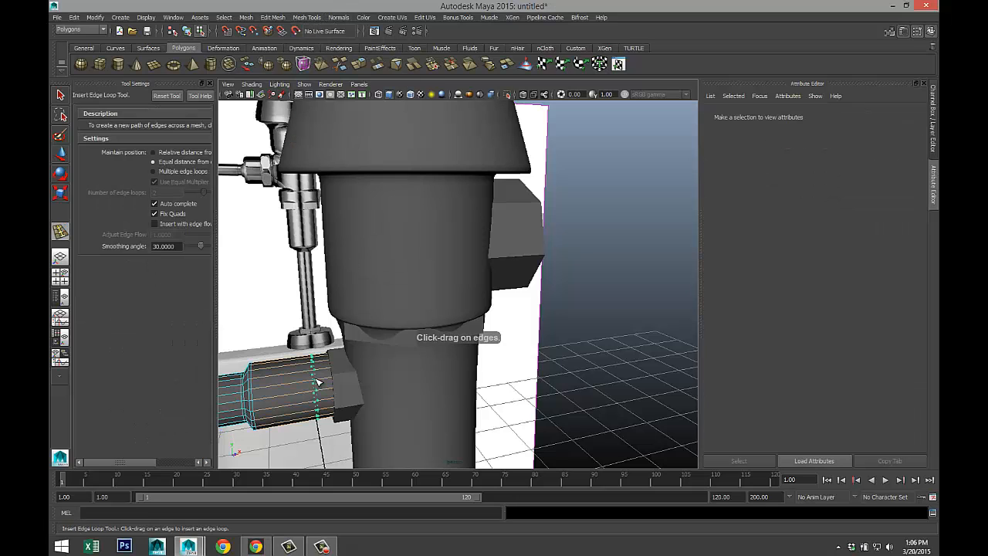
{"action": "left_click_drag", "start_coordinate": [317, 381], "coordinate": [357, 387]}
{"action": "key", "text": "q"}
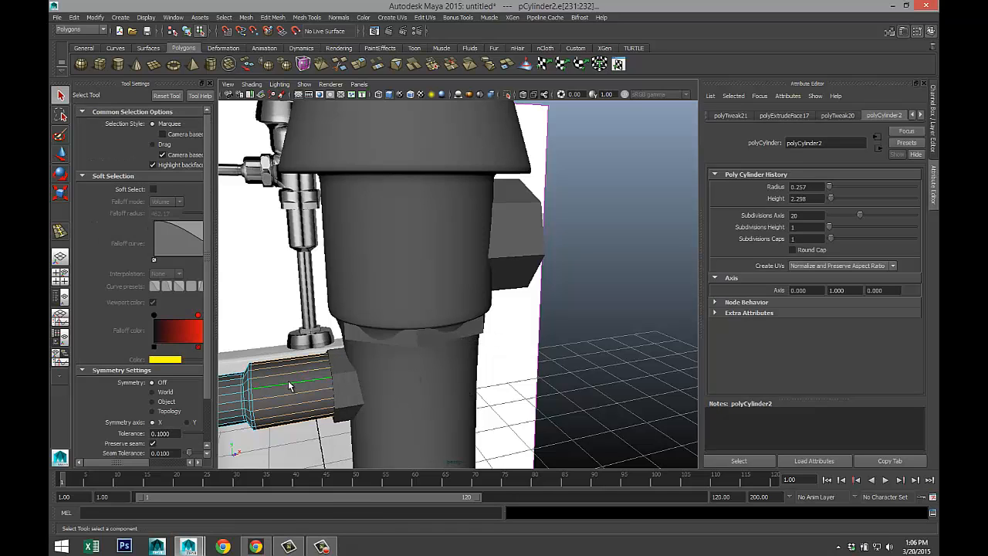
{"action": "right_click_drag", "start_coordinate": [300, 316], "coordinate": [320, 292]}
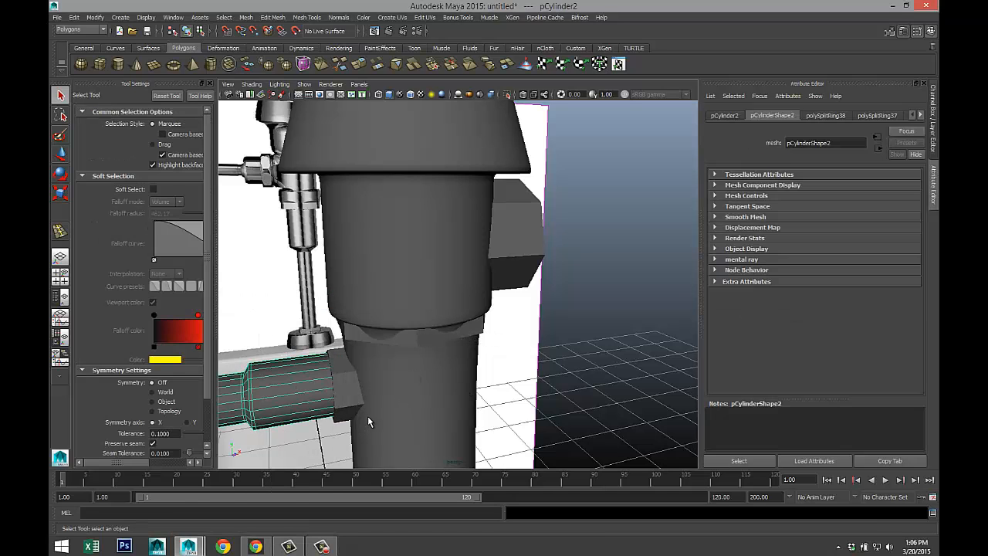
{"action": "key", "text": "3"}
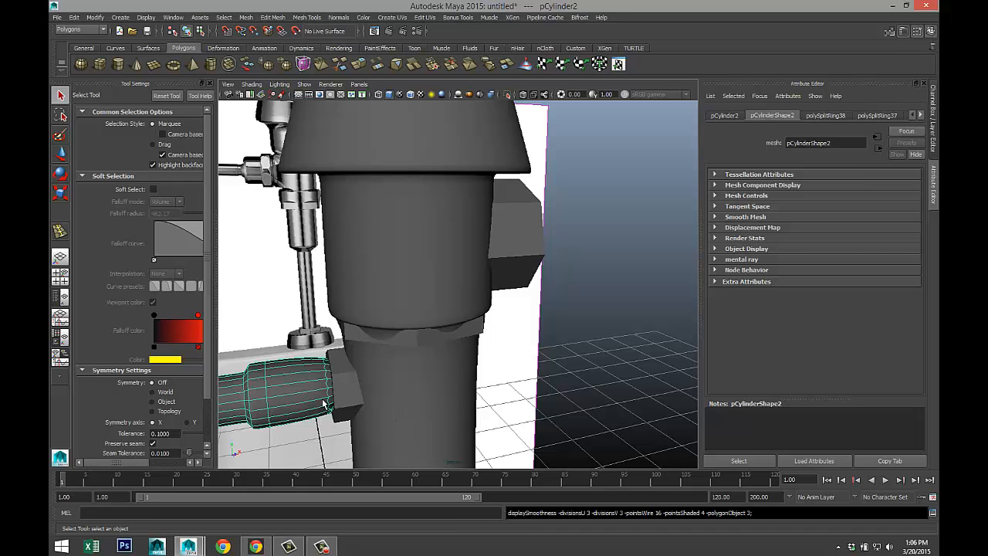
- Turn off the handle's smoothed display and insert an edge loop near the collar end hidden inside the nut, working in wireframe
{"action": "key", "text": "4"}
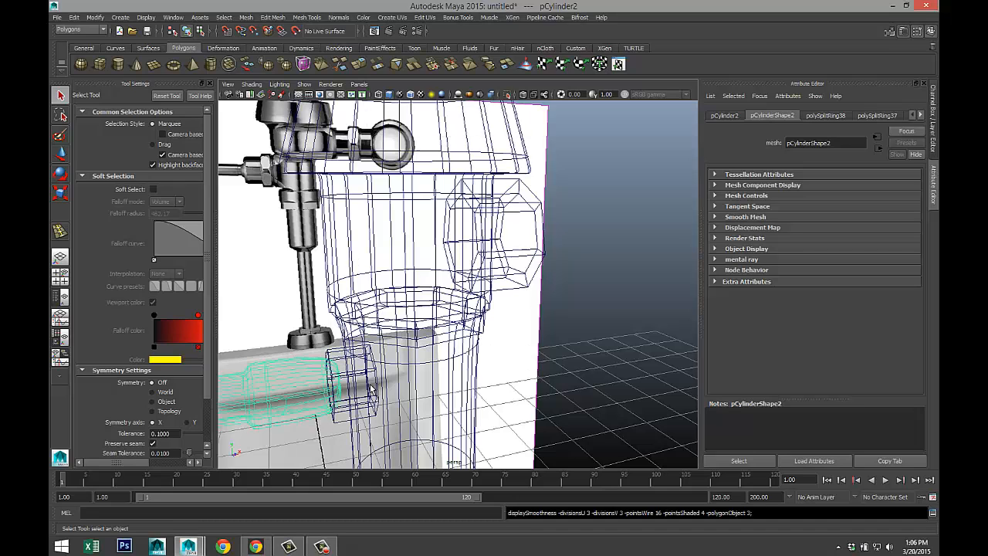
{"action": "key", "text": "1"}
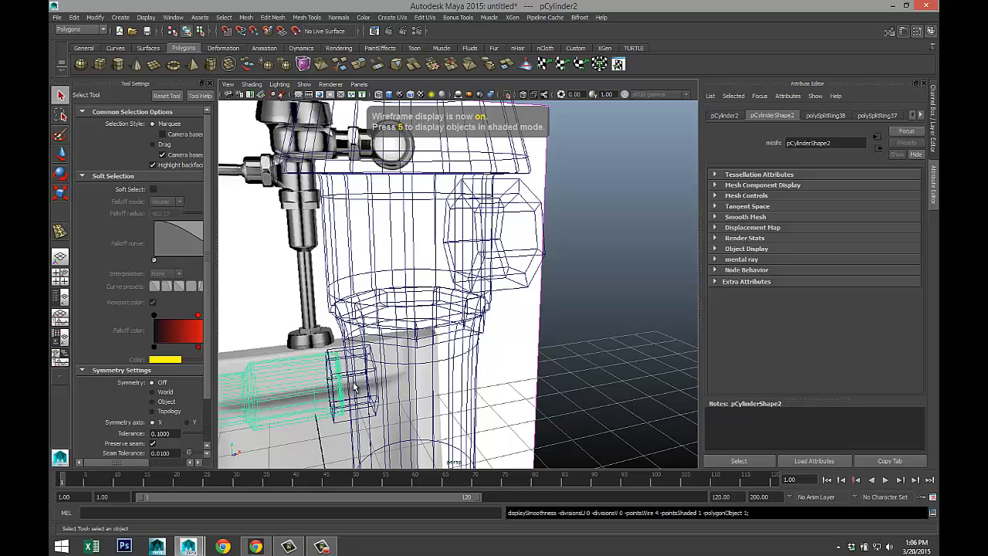
{"action": "scroll", "coordinate": [382, 355], "scroll_direction": "up", "scroll_amount": 2}
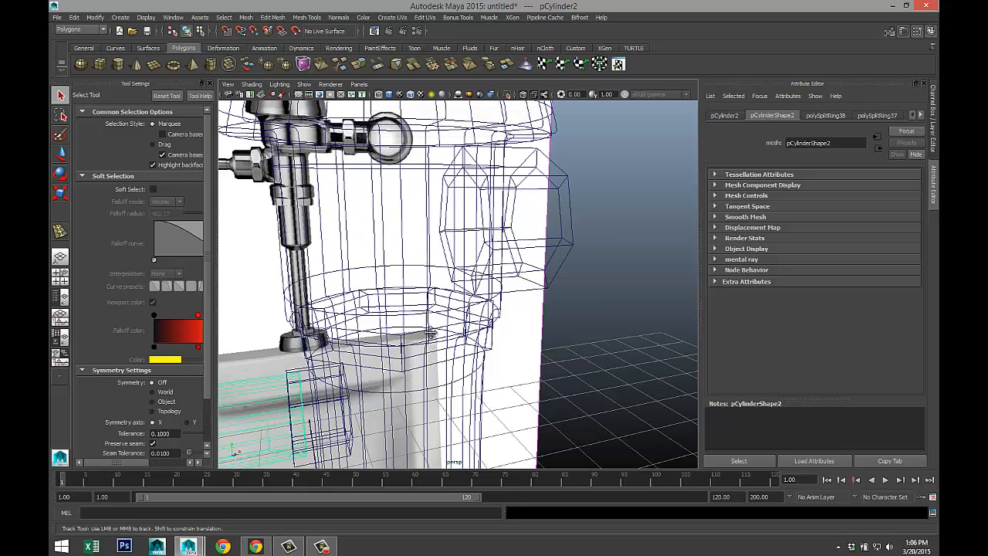
{"action": "middle_click_drag", "start_coordinate": [494, 296], "coordinate": [535, 262], "text": "alt"}
{"action": "left_click", "coordinate": [306, 17]}
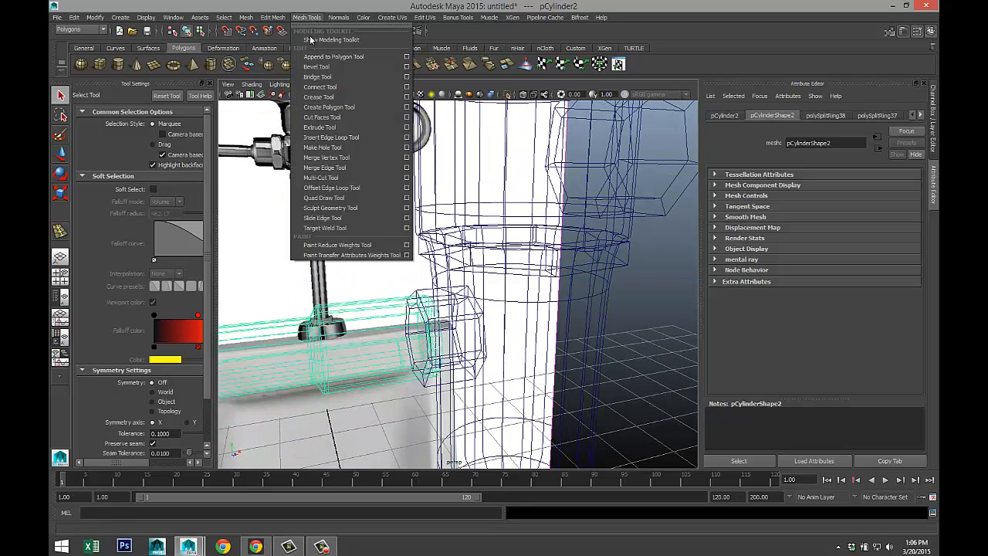
{"action": "left_click", "coordinate": [356, 137]}
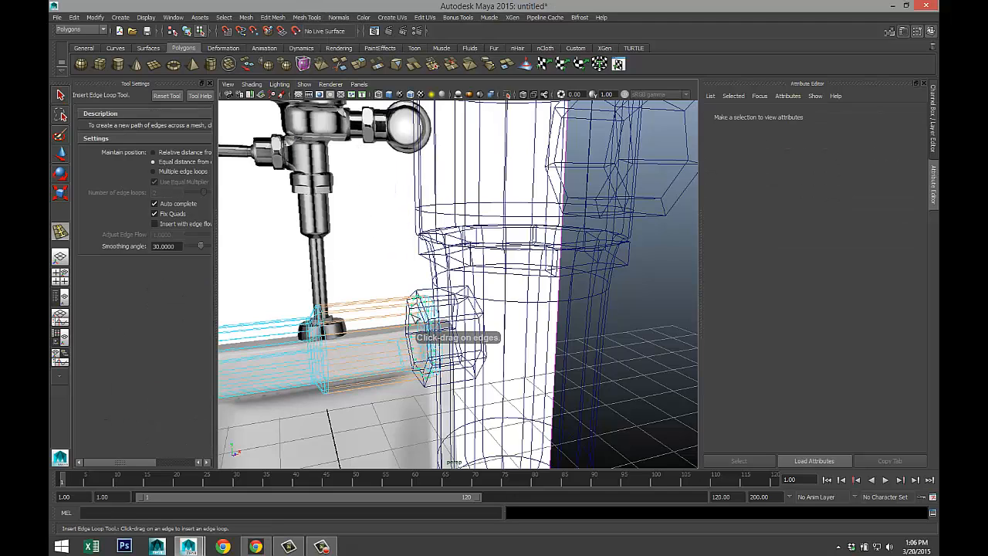
{"action": "left_click", "coordinate": [418, 313]}
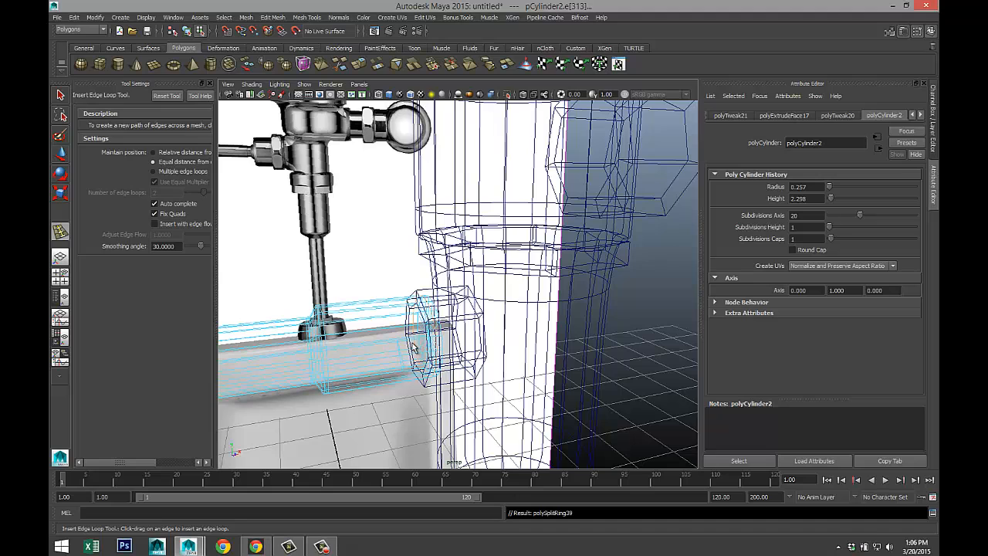
- Restore the shaded display, return the handle to object selection and display it smoothed
{"action": "key", "text": "q"}
{"action": "key", "text": "5"}
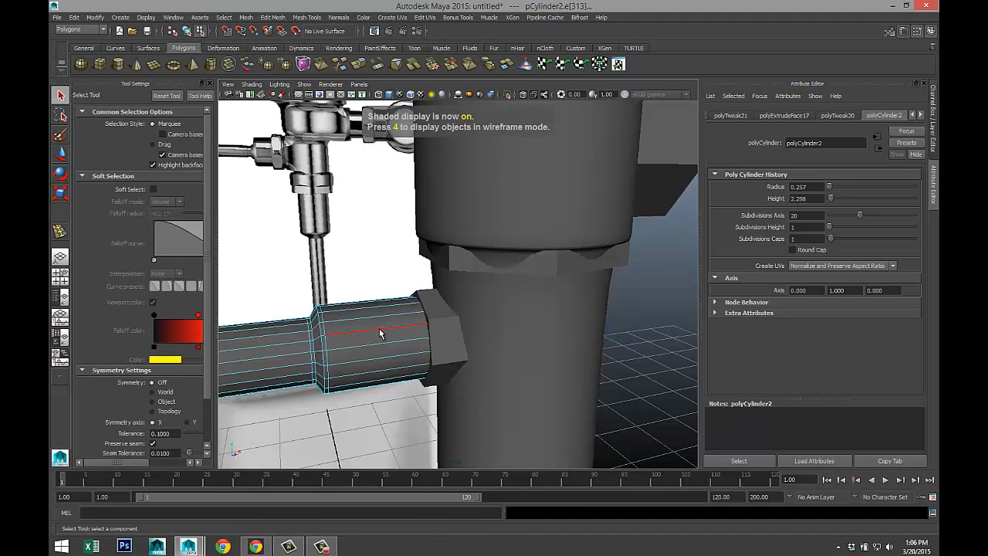
{"action": "mouse_move", "coordinate": [379, 342]}
{"action": "right_mouse_down"}
{"action": "mouse_move", "coordinate": [382, 308]}
{"action": "mouse_move", "coordinate": [397, 309]}
{"action": "right_mouse_up"}
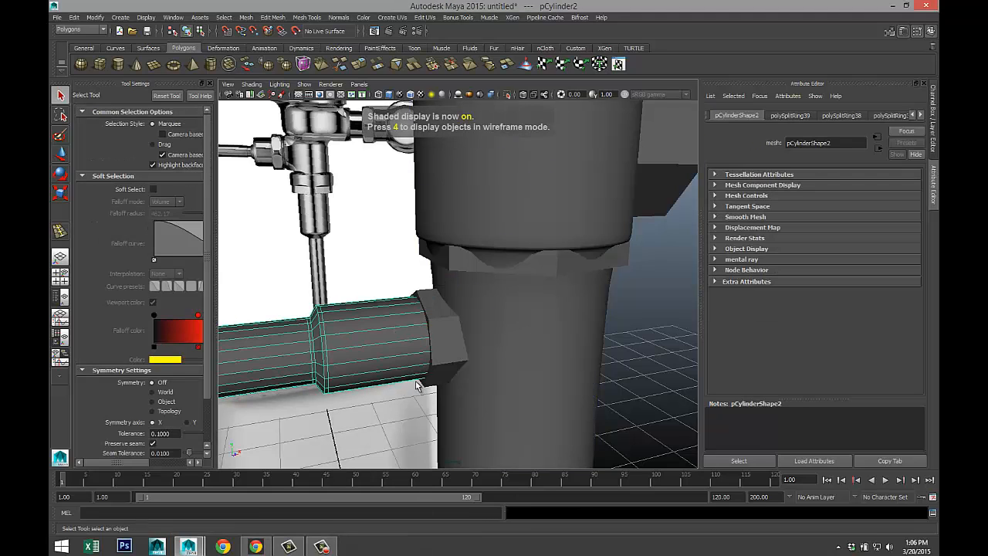
{"action": "key", "text": "3"}
{"action": "left_click", "coordinate": [628, 355]}
{"action": "scroll", "coordinate": [540, 315], "scroll_direction": "down", "scroll_amount": 5}
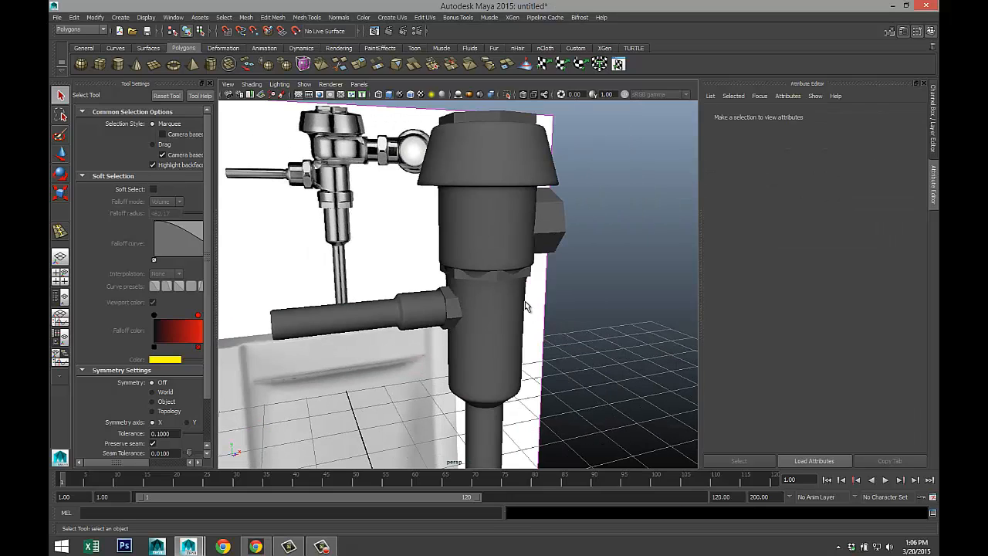
- Create a polygon cylinder on the grid beside the urinal, about 0.318 in radius and 1.524 high
{"action": "middle_click_drag", "start_coordinate": [529, 300], "coordinate": [460, 352], "text": "alt"}
{"action": "left_click_drag", "start_coordinate": [539, 342], "coordinate": [459, 316], "text": "alt"}
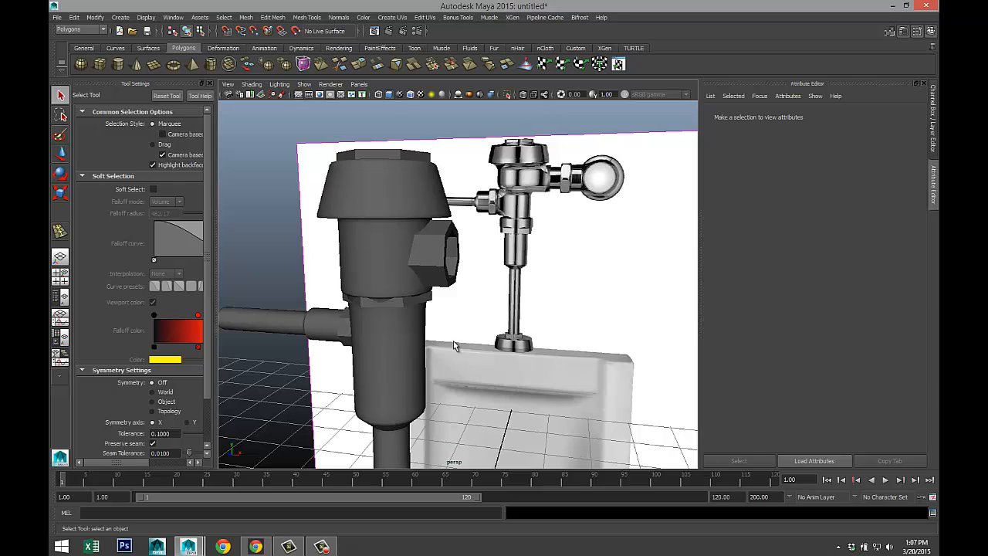
{"action": "left_click_drag", "start_coordinate": [438, 352], "coordinate": [445, 353], "text": "alt"}
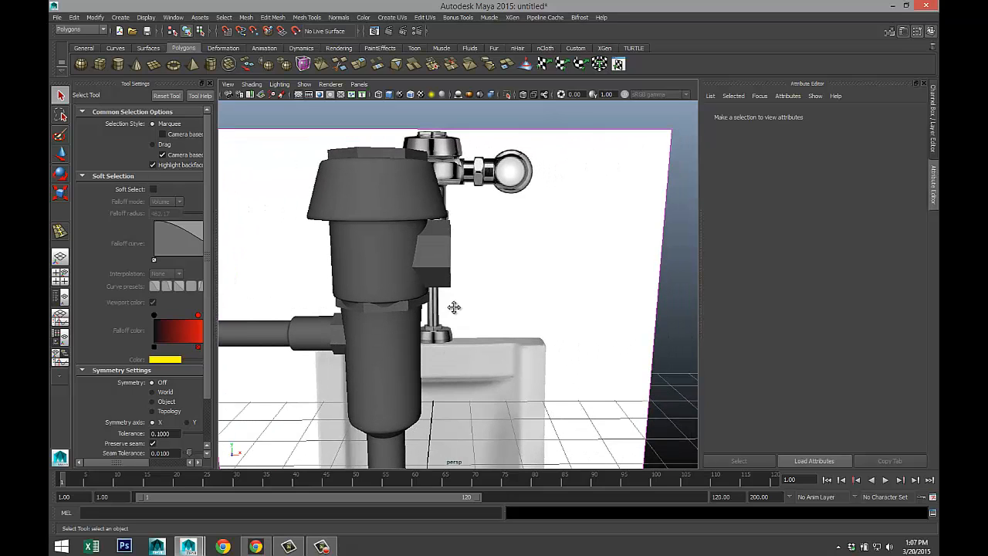
{"action": "key", "text": "a"}
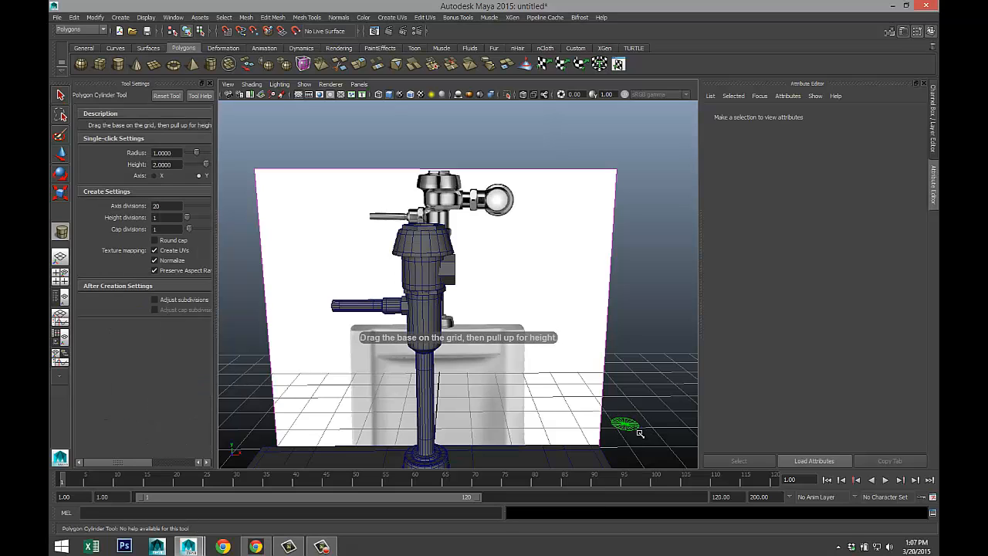
{"action": "mouse_move", "coordinate": [639, 422]}
{"action": "left_mouse_down"}
{"action": "mouse_move", "coordinate": [641, 394]}
{"action": "mouse_move", "coordinate": [640, 411]}
{"action": "left_mouse_up"}
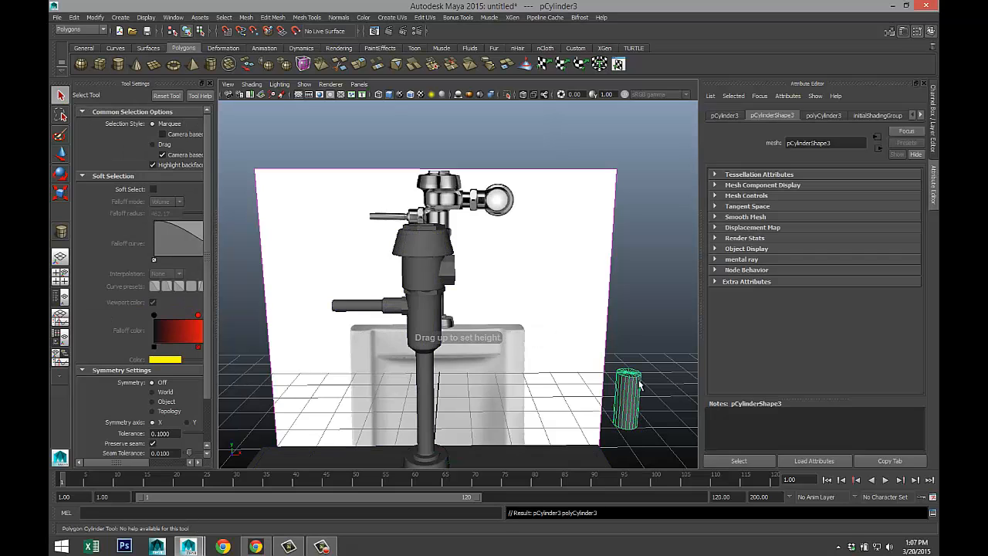
- Lay the new cylinder horizontally by setting its Z rotation to 90
{"action": "key", "text": "e"}
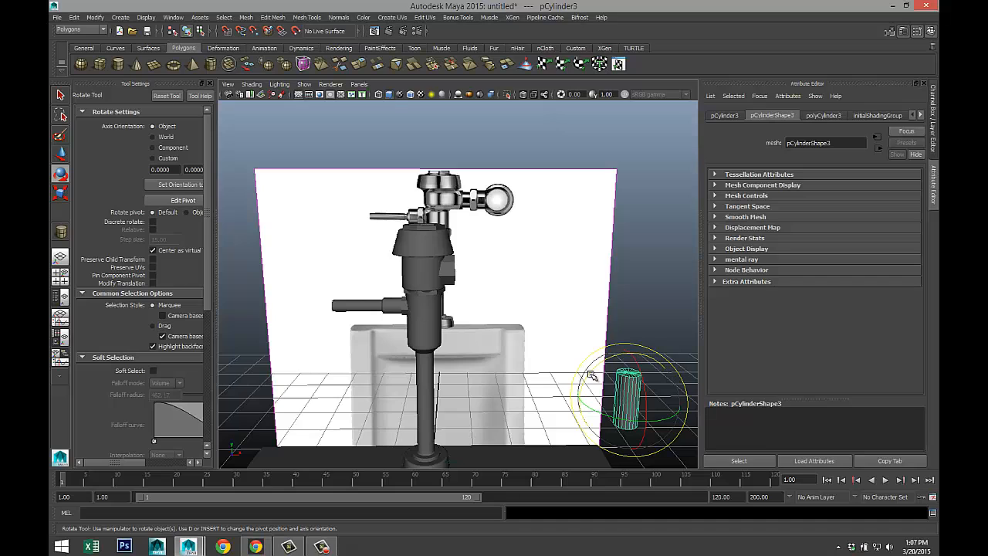
{"action": "left_click_drag", "start_coordinate": [591, 375], "coordinate": [600, 437]}
{"action": "left_click", "coordinate": [822, 115]}
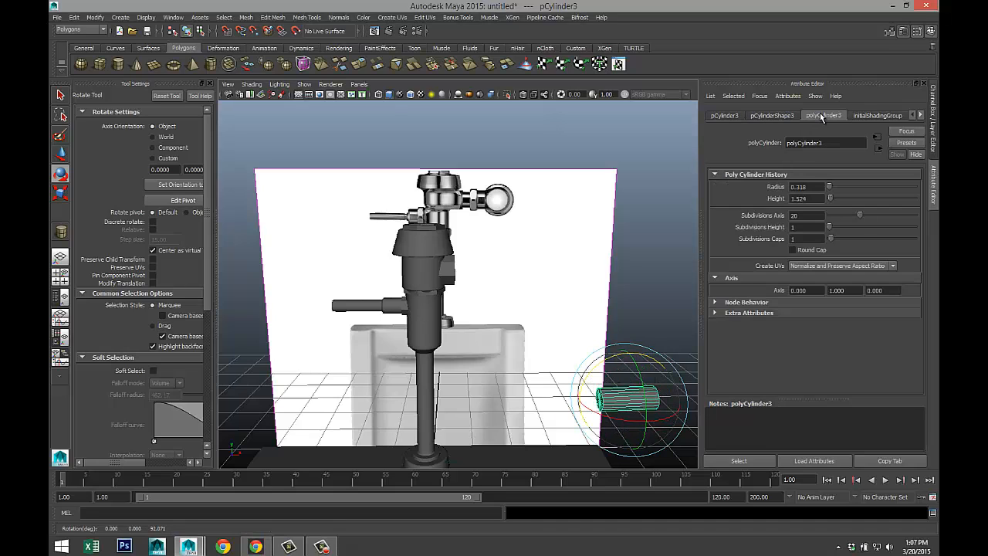
{"action": "left_click", "coordinate": [725, 116]}
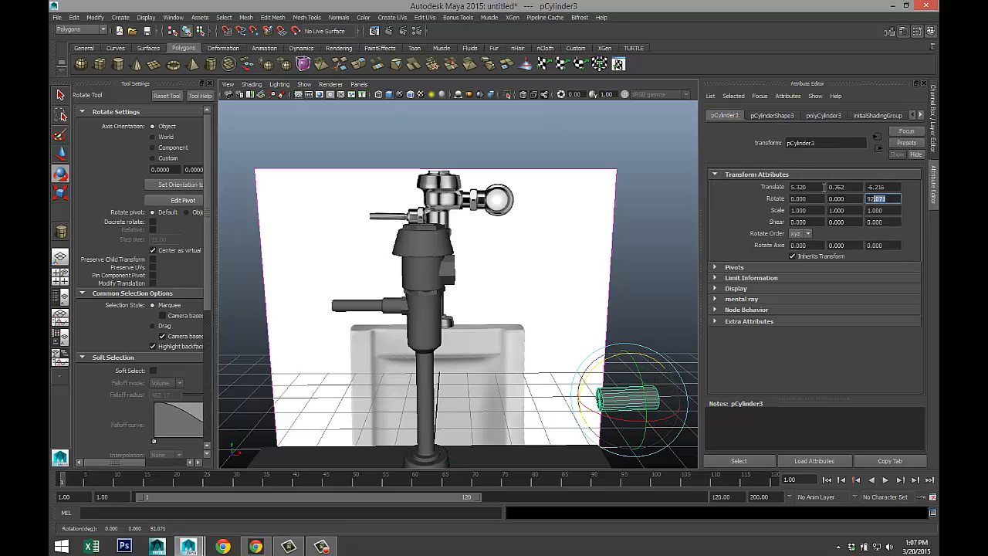
{"action": "type", "text": "90"}
{"action": "key", "text": "Return"}
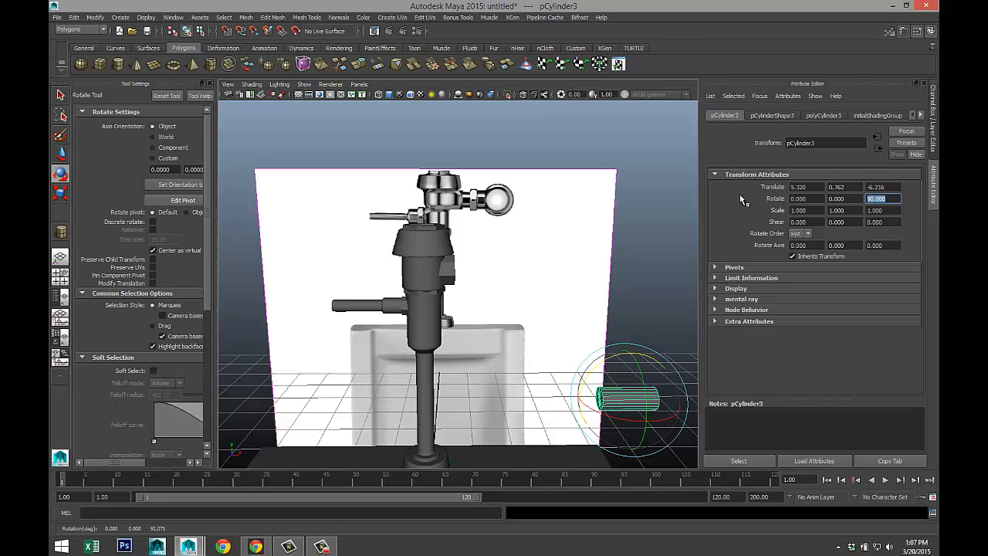
- Move the cylinder in the front view beside the upper valve body, to about X 1.286, Y 5.290
{"action": "left_click", "coordinate": [61, 280]}
{"action": "key", "text": "space"}
{"action": "key", "text": "a"}
{"action": "key", "text": "f"}
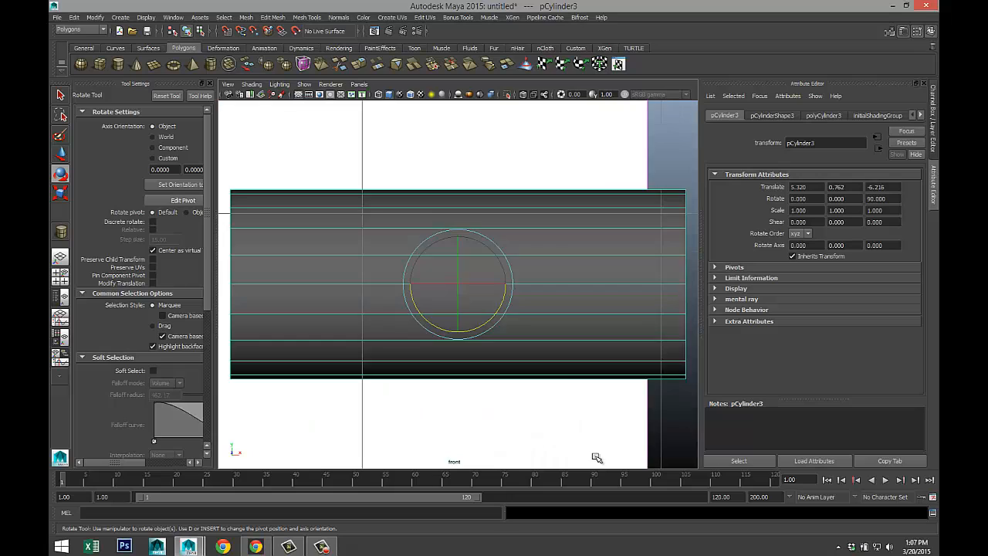
{"action": "scroll", "coordinate": [551, 379], "scroll_direction": "down", "scroll_amount": 10}
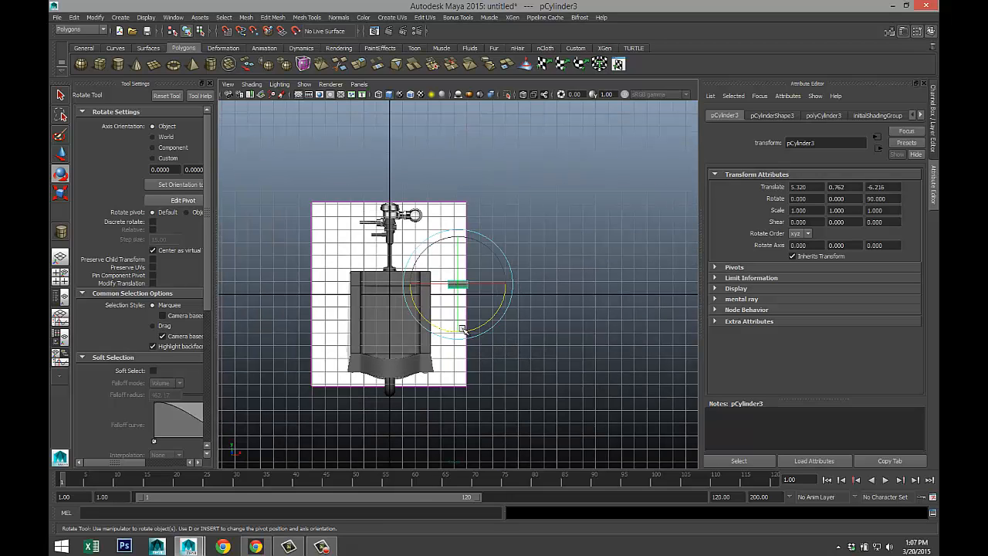
{"action": "key", "text": "w"}
{"action": "left_click_drag", "start_coordinate": [459, 285], "coordinate": [409, 227]}
{"action": "key", "text": "f"}
{"action": "scroll", "coordinate": [434, 274], "scroll_direction": "down", "scroll_amount": 10}
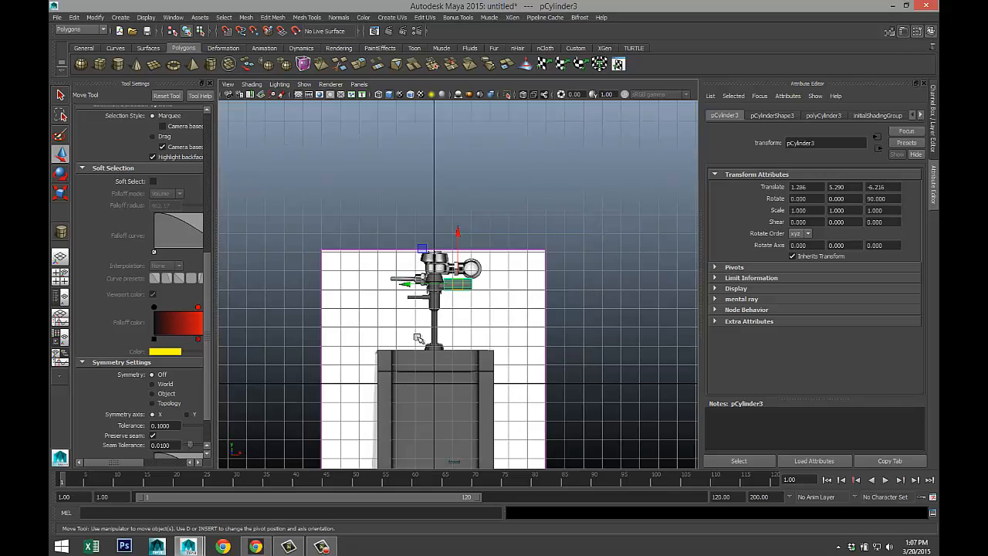
- Scale the cylinder uniformly to about 0.621 and align it with the side nut at about X 1.004, Y 5.194
{"action": "scroll", "coordinate": [423, 344], "scroll_direction": "up", "scroll_amount": 8}
{"action": "key", "text": "4"}
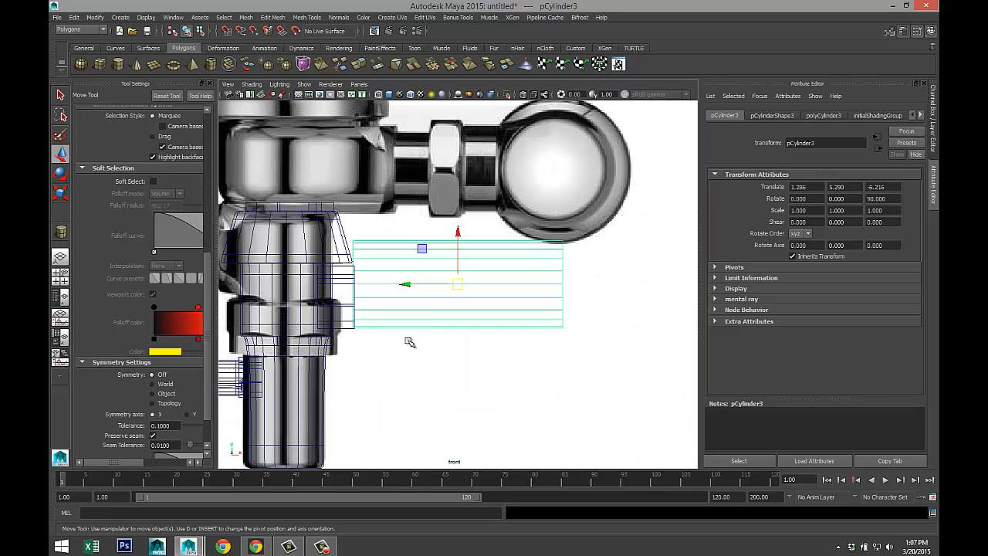
{"action": "left_click_drag", "start_coordinate": [459, 286], "coordinate": [419, 300]}
{"action": "key", "text": "r"}
{"action": "key", "text": "w"}
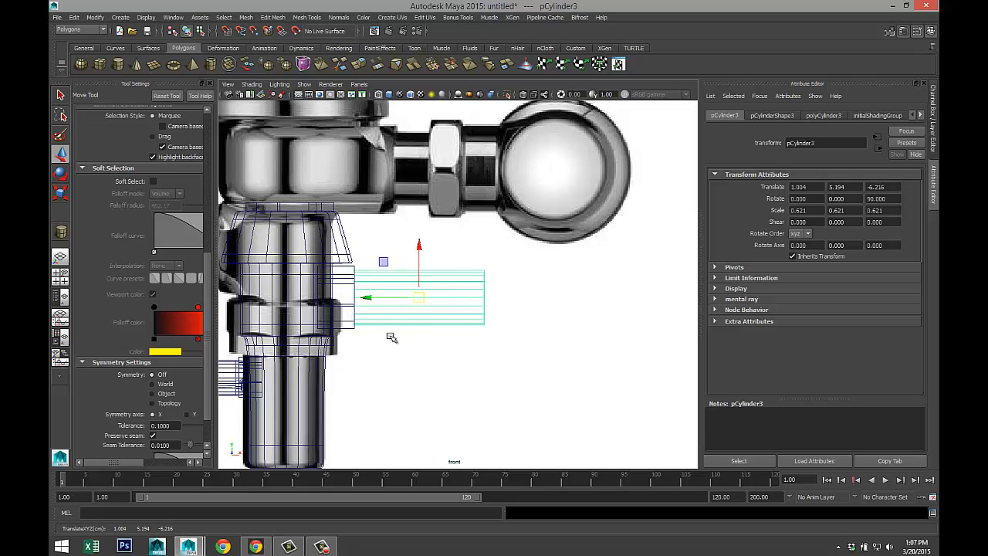
- Duplicate the side nut, move the copy outward to about X 0.908 and thin its Y scale to about 0.295
{"action": "left_click", "coordinate": [351, 278]}
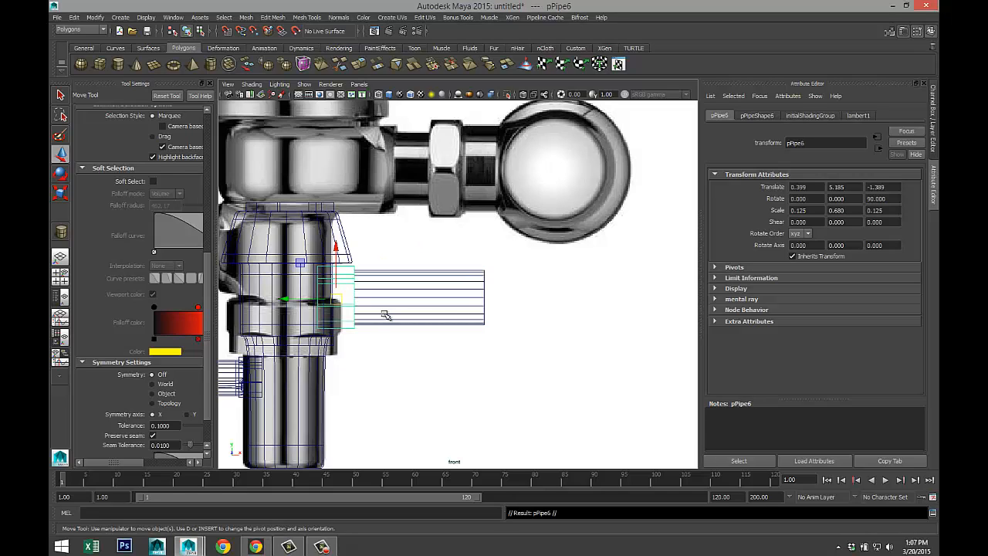
{"action": "left_click_drag", "start_coordinate": [301, 301], "coordinate": [384, 306]}
{"action": "key", "text": "r"}
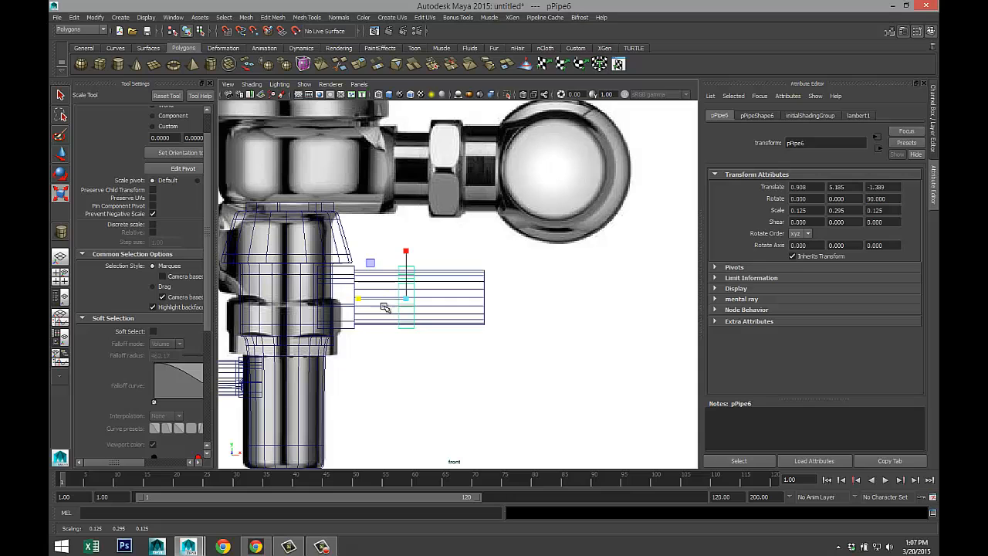
- Move the side cylinder in depth to about Z -1.387 in the perspective view so it passes through the thin nut
{"action": "left_click", "coordinate": [62, 277]}
{"action": "key", "text": "space"}
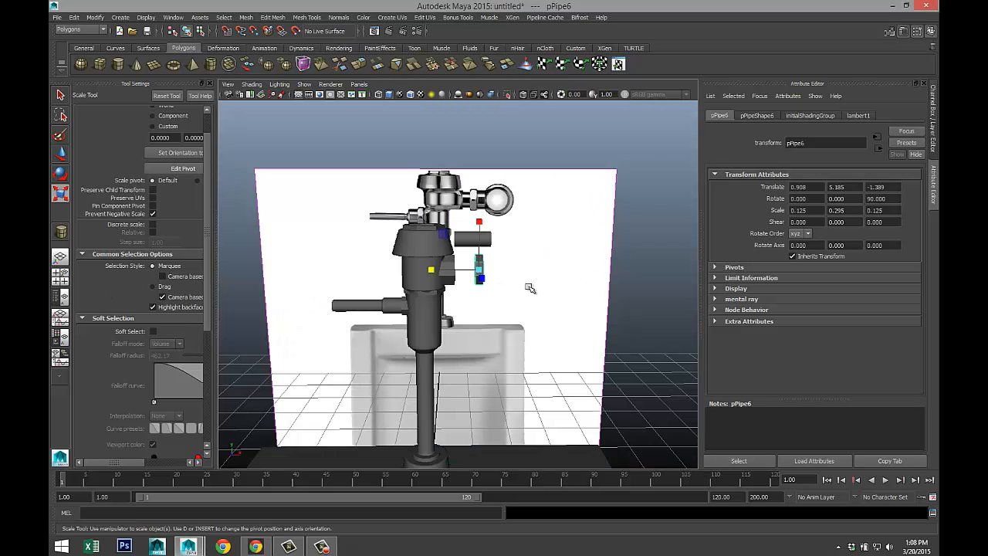
{"action": "mouse_move", "coordinate": [529, 287]}
{"action": "left_mouse_down", "text": "alt"}
{"action": "mouse_move", "coordinate": [552, 304]}
{"action": "mouse_move", "coordinate": [571, 297]}
{"action": "mouse_move", "coordinate": [538, 290]}
{"action": "mouse_move", "coordinate": [572, 243]}
{"action": "mouse_move", "coordinate": [547, 286]}
{"action": "left_mouse_up", "text": "alt"}
{"action": "left_click", "coordinate": [544, 186]}
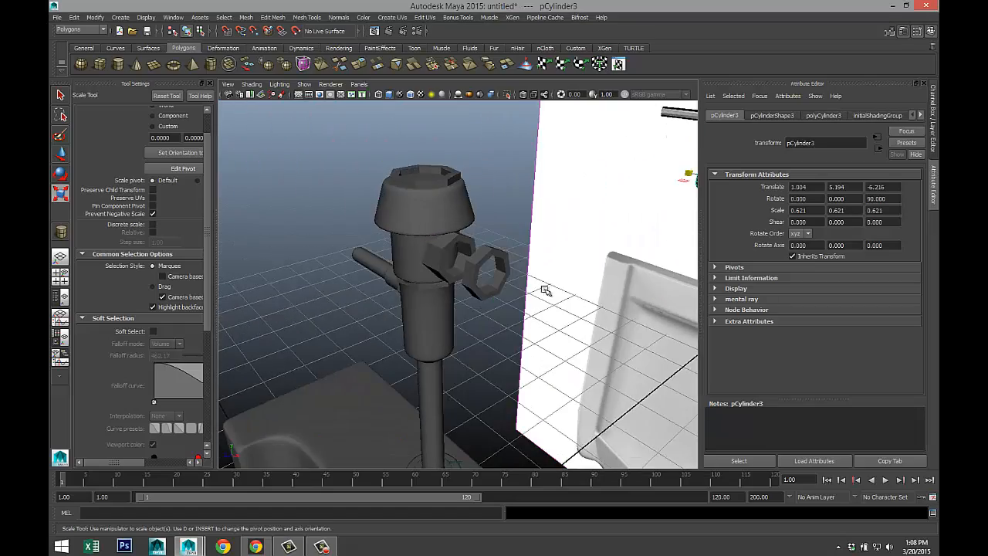
{"action": "right_click_drag", "start_coordinate": [546, 286], "coordinate": [546, 323], "text": "alt"}
{"action": "key", "text": "w"}
{"action": "left_click_drag", "start_coordinate": [552, 253], "coordinate": [420, 301]}
{"action": "key", "text": "f"}
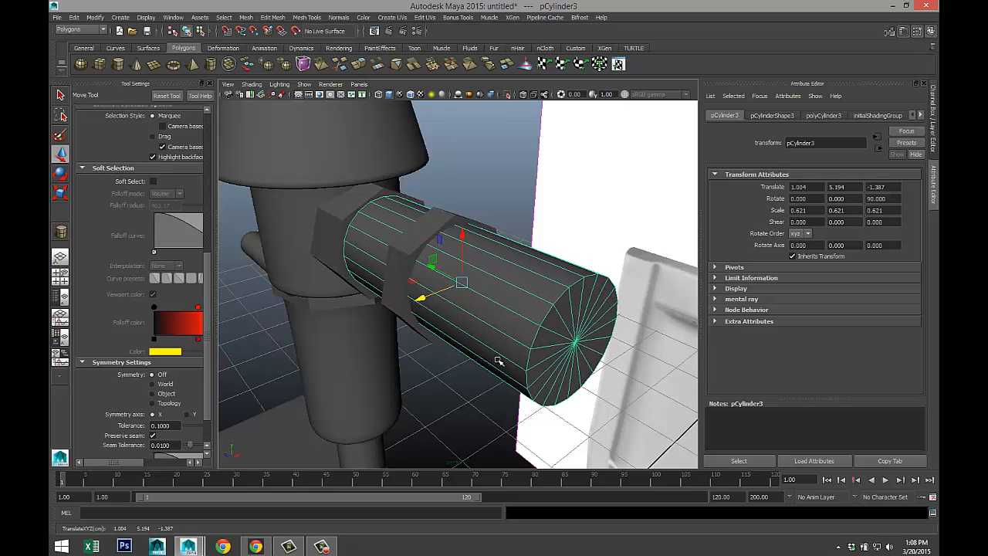
- Create a wider polygon cylinder on the grid beside the urinal and set its X rotation to 90
{"action": "left_click_drag", "start_coordinate": [497, 360], "coordinate": [605, 339], "text": "alt"}
{"action": "middle_click_drag", "start_coordinate": [604, 340], "coordinate": [497, 329], "text": "alt"}
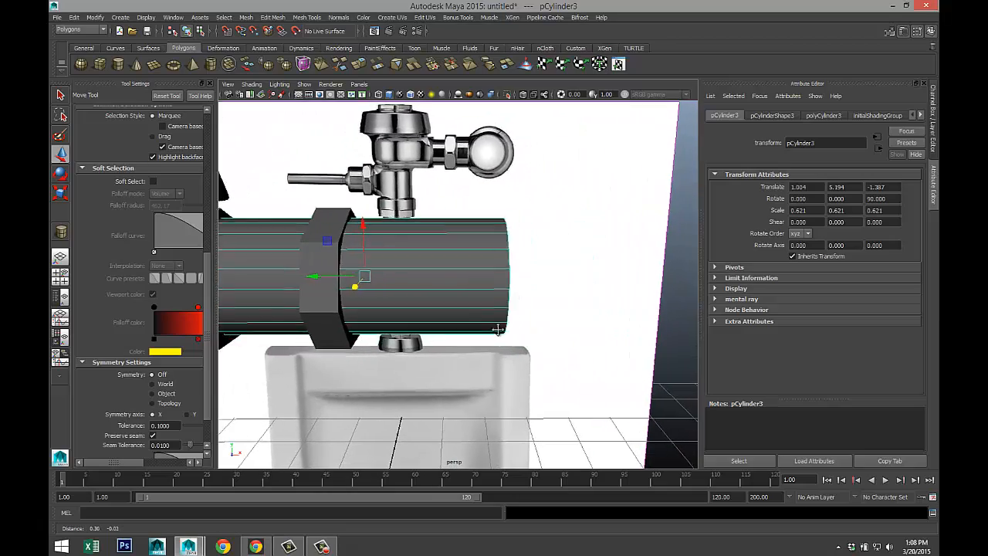
{"action": "left_click_drag", "start_coordinate": [498, 330], "coordinate": [484, 363], "text": "alt"}
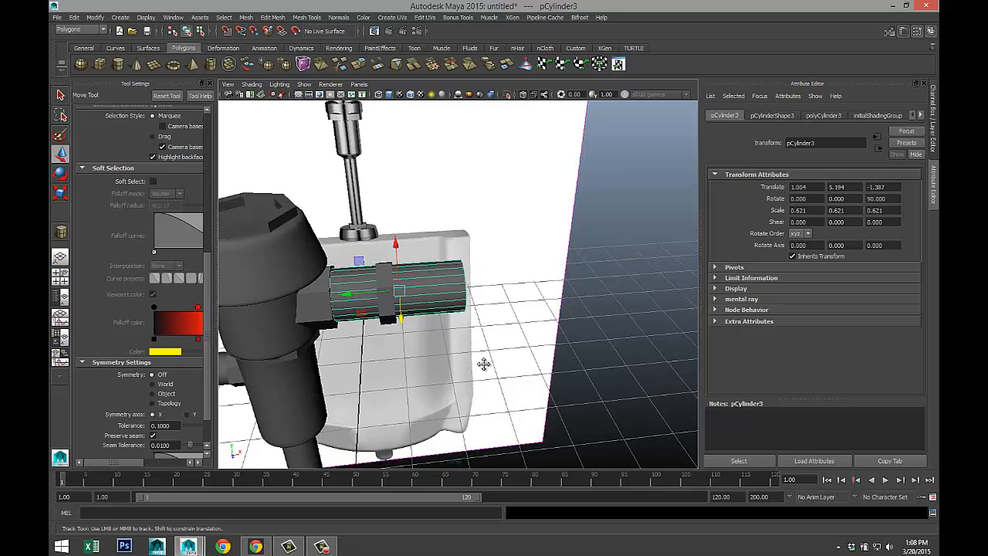
{"action": "middle_click_drag", "start_coordinate": [483, 363], "coordinate": [426, 364], "text": "alt"}
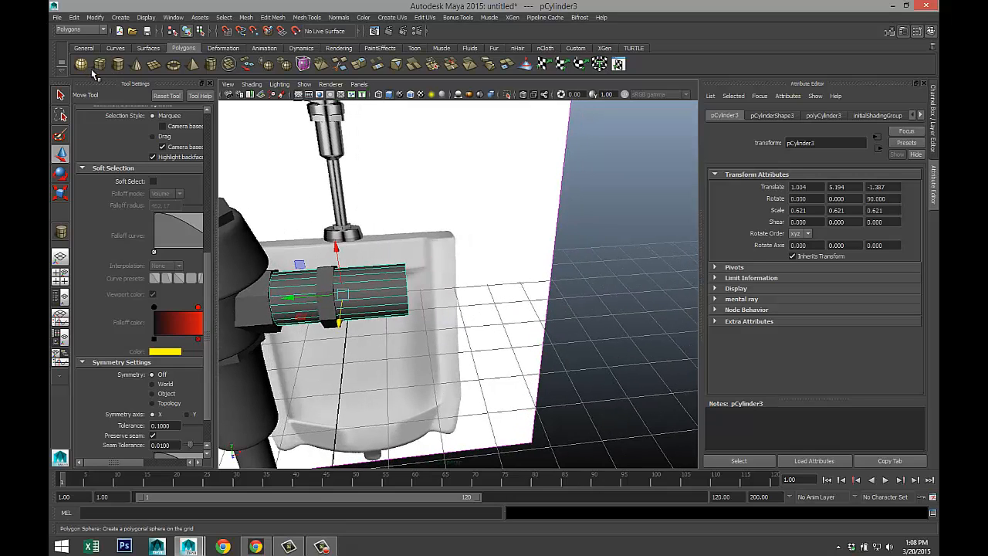
{"action": "left_click", "coordinate": [120, 66]}
{"action": "left_click_drag", "start_coordinate": [591, 409], "coordinate": [622, 415]}
{"action": "key", "text": "e"}
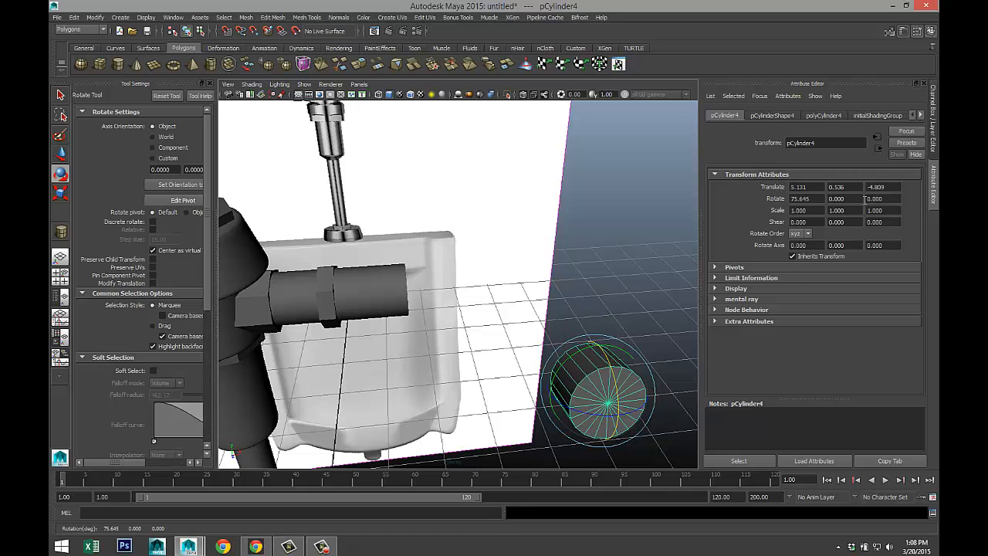
{"action": "type", "text": "90"}
{"action": "key", "text": "Return"}
{"action": "left_click", "coordinate": [516, 244]}
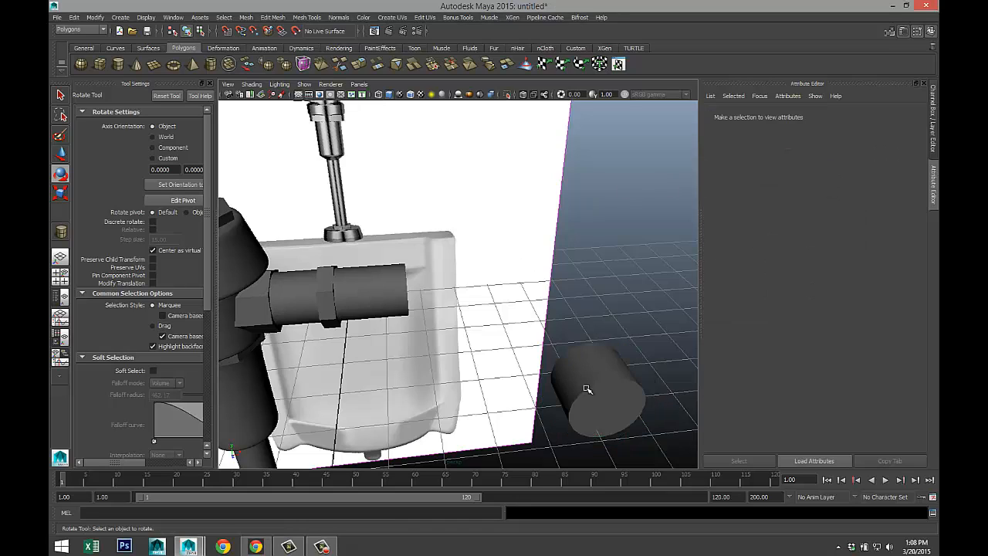
- Move the wide end-cap cylinder to the outer end of the side pipe, at about X 1.415, Y 5.009, Z -1.463
{"action": "left_click", "coordinate": [588, 391]}
{"action": "key", "text": "w"}
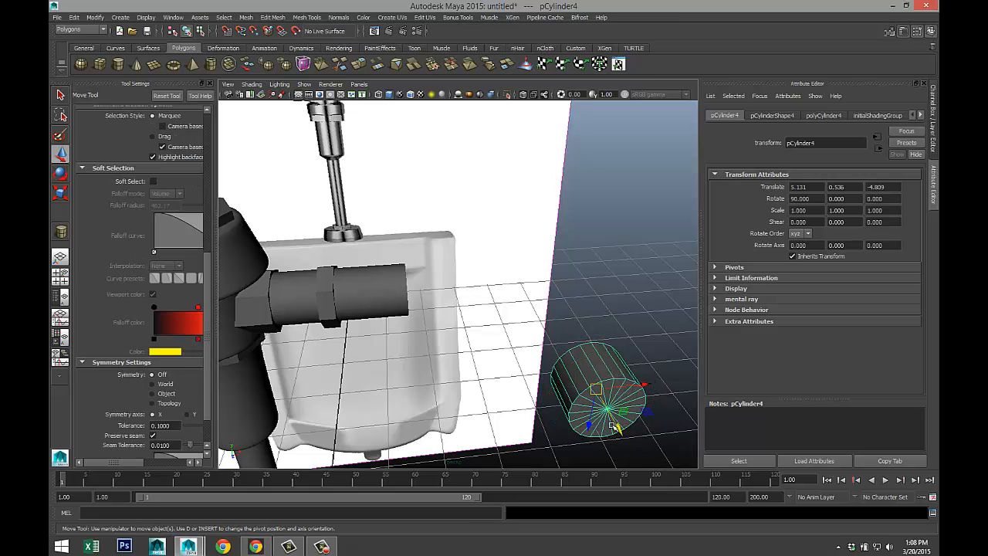
{"action": "left_click_drag", "start_coordinate": [589, 427], "coordinate": [609, 309]}
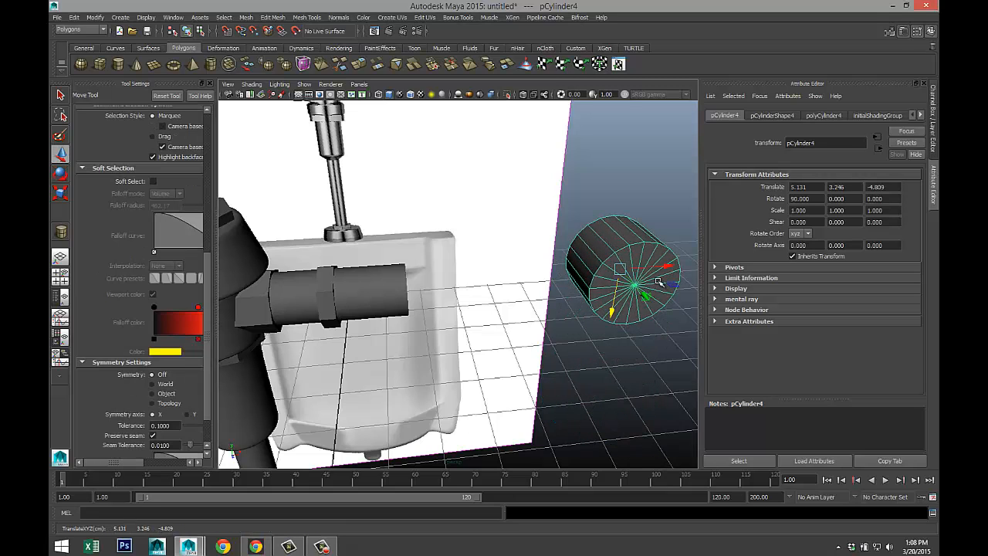
{"action": "left_click_drag", "start_coordinate": [665, 265], "coordinate": [402, 332]}
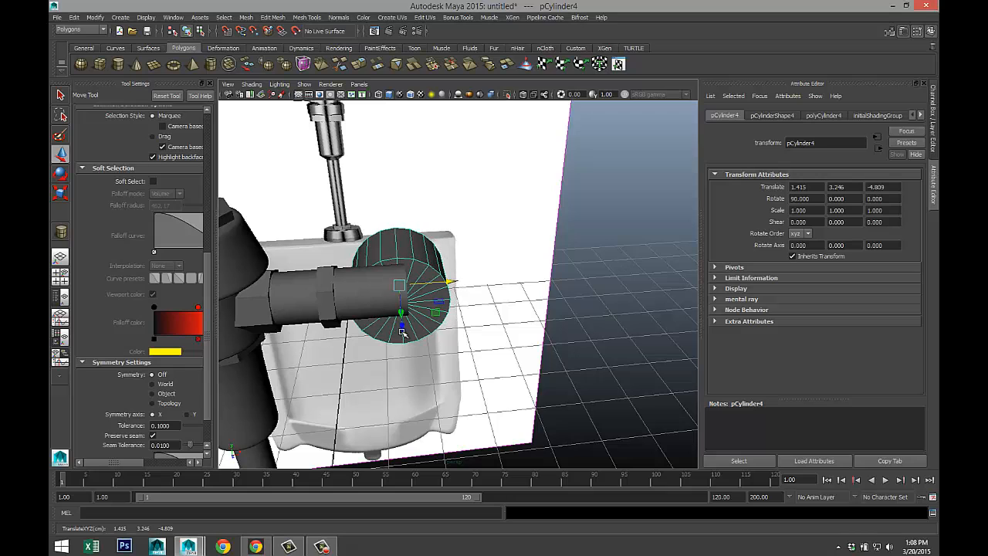
{"action": "left_click_drag", "start_coordinate": [516, 363], "coordinate": [370, 415], "text": "alt"}
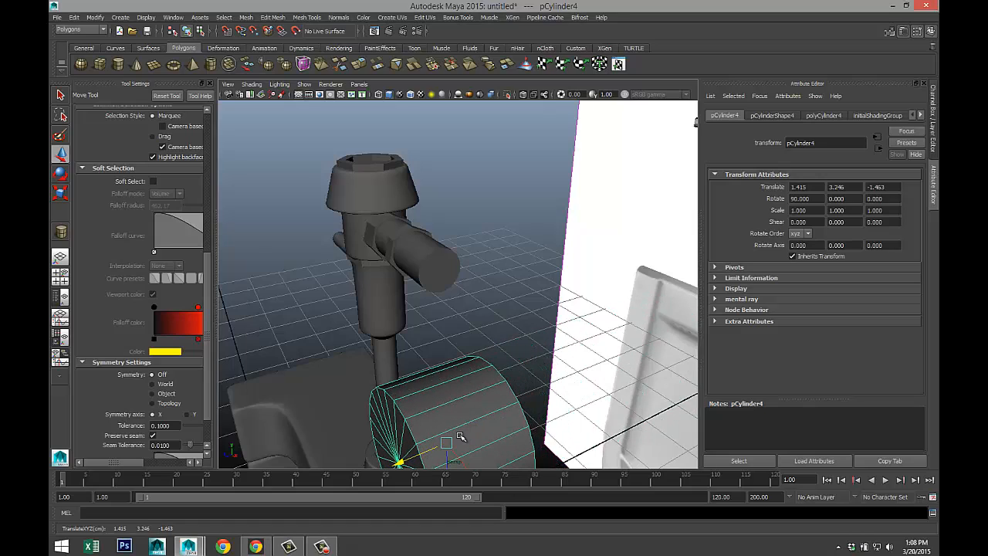
{"action": "left_click_drag", "start_coordinate": [445, 463], "coordinate": [436, 317]}
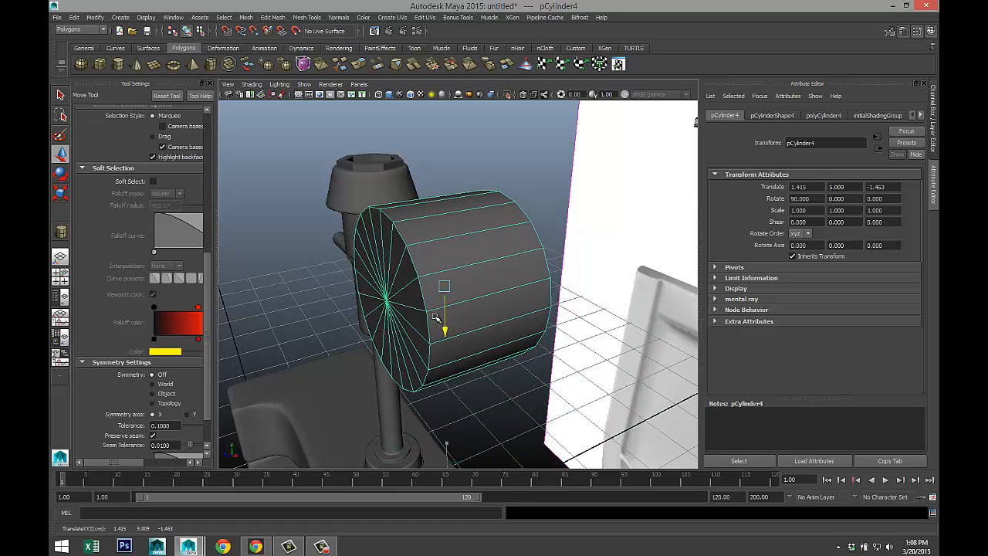
{"action": "left_click_drag", "start_coordinate": [335, 350], "coordinate": [420, 332], "text": "alt"}
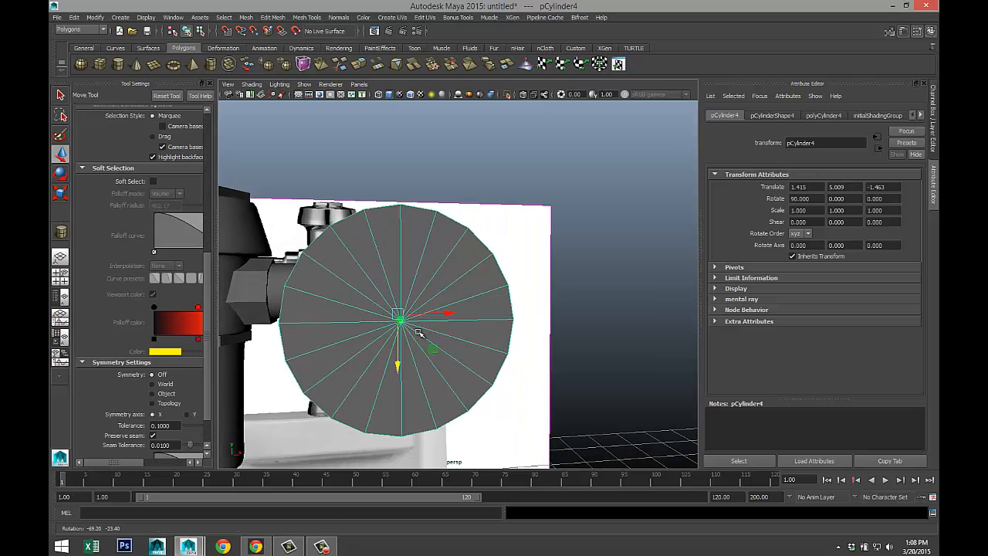
- In the front view with shaded display, move the end-cap cylinder outward to about X 2.112, Y 5.236
{"action": "left_click", "coordinate": [61, 279]}
{"action": "key", "text": "space"}
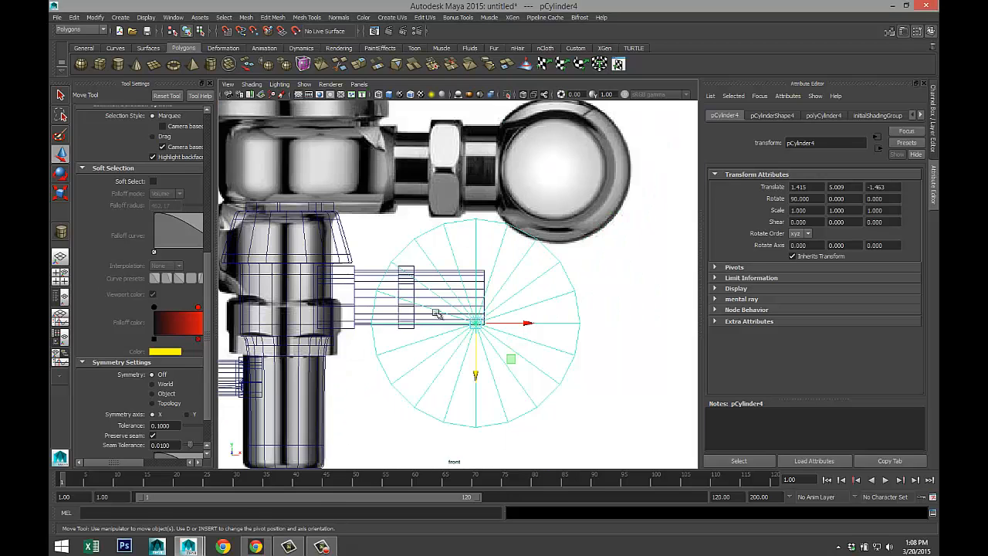
{"action": "scroll", "coordinate": [488, 354], "scroll_direction": "down", "scroll_amount": 6}
{"action": "scroll", "coordinate": [488, 354], "scroll_direction": "up", "scroll_amount": 5}
{"action": "key", "text": "5"}
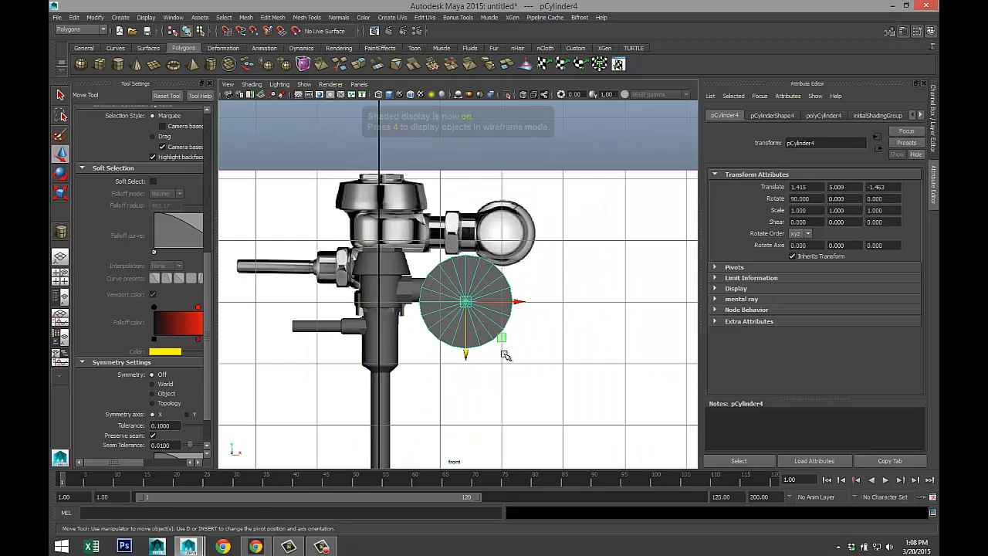
{"action": "scroll", "coordinate": [505, 352], "scroll_direction": "down", "scroll_amount": 5}
{"action": "scroll", "coordinate": [509, 352], "scroll_direction": "up", "scroll_amount": 8}
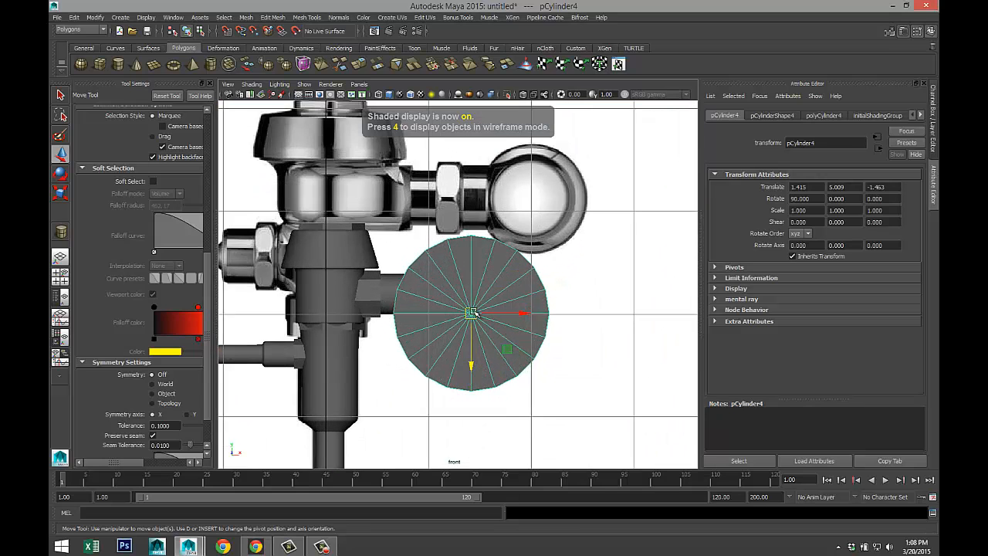
{"action": "left_click_drag", "start_coordinate": [473, 312], "coordinate": [542, 291]}
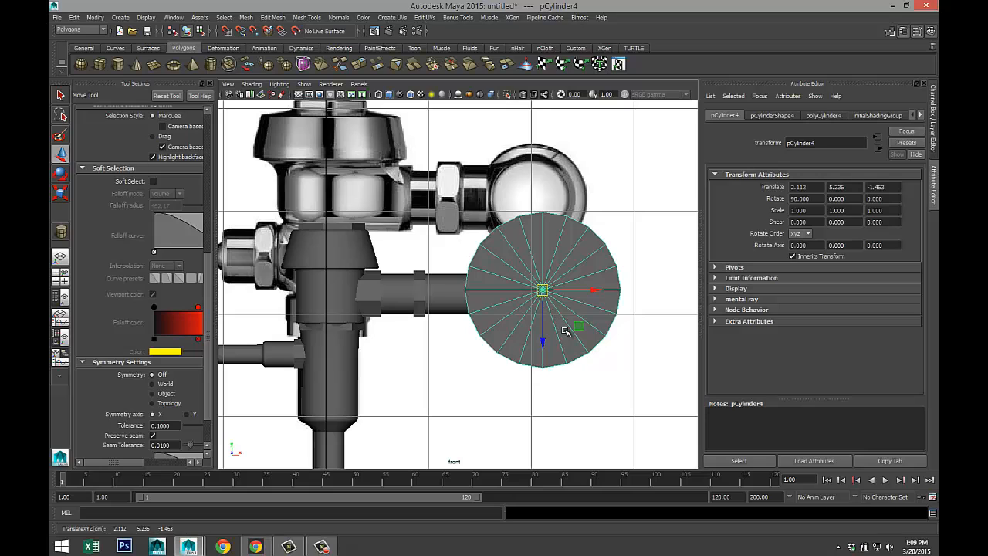
- Scale the end-cap cylinder uniformly to about 0.716 and center it on the pipe end at about X 1.941, Y 5.195
{"action": "key", "text": "r"}
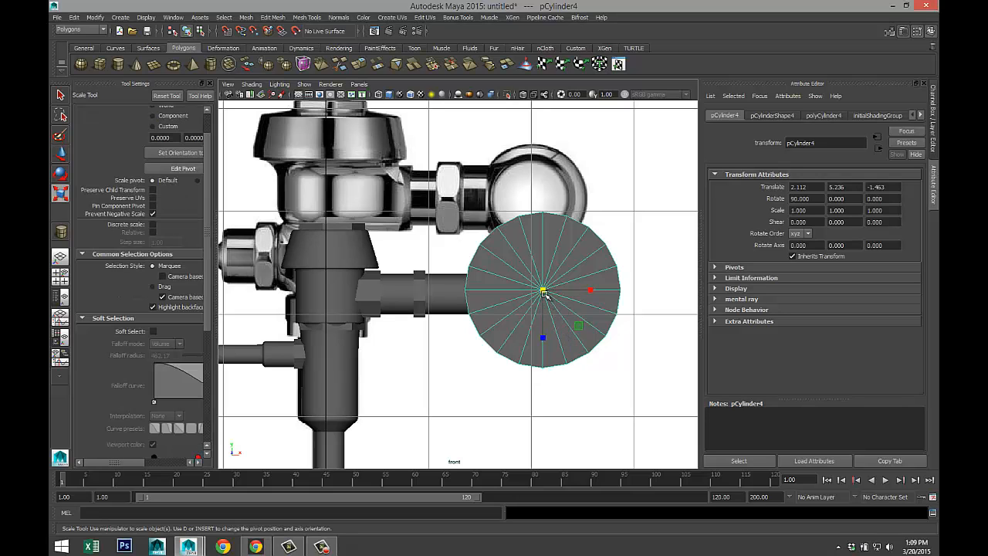
{"action": "mouse_move", "coordinate": [542, 290]}
{"action": "left_mouse_down"}
{"action": "mouse_move", "coordinate": [512, 291]}
{"action": "mouse_move", "coordinate": [526, 294]}
{"action": "left_mouse_up"}
{"action": "key", "text": "w"}
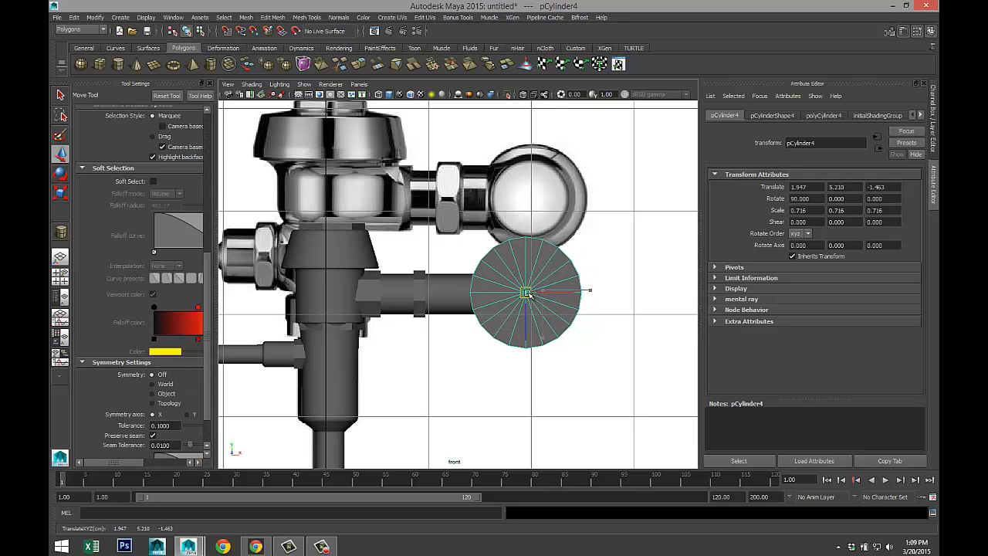
{"action": "key", "text": "4"}
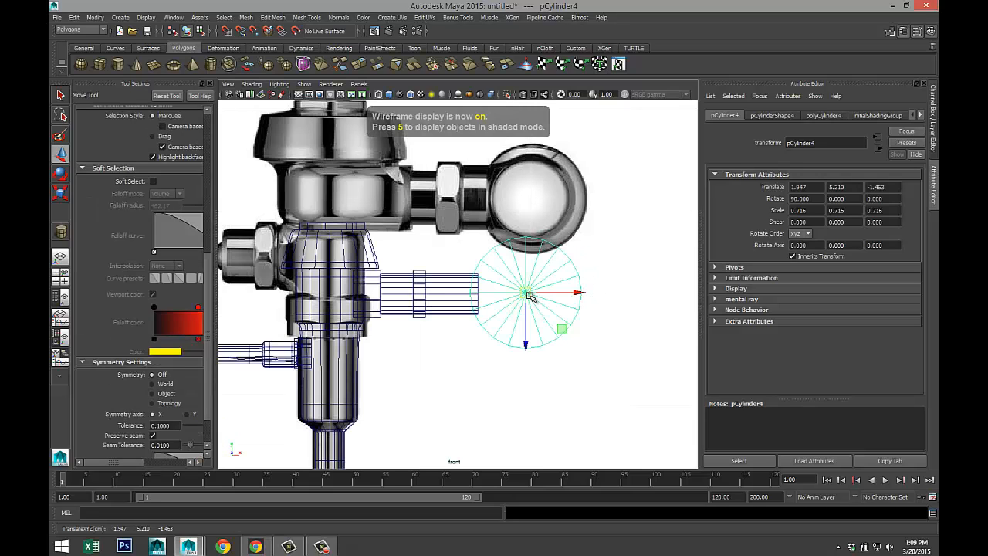
{"action": "left_click_drag", "start_coordinate": [527, 294], "coordinate": [523, 295]}
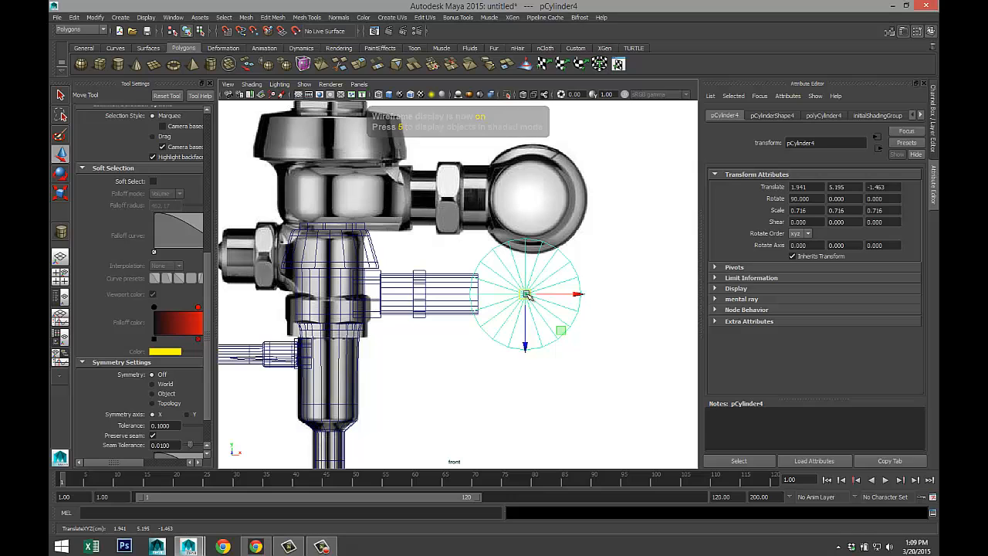
- Select the side pipe, both nuts and the end cap in the perspective view and briefly preview them smoothed
{"action": "left_click", "coordinate": [62, 276]}
{"action": "key", "text": "space"}
{"action": "left_click_drag", "start_coordinate": [484, 285], "coordinate": [459, 307], "text": "alt"}
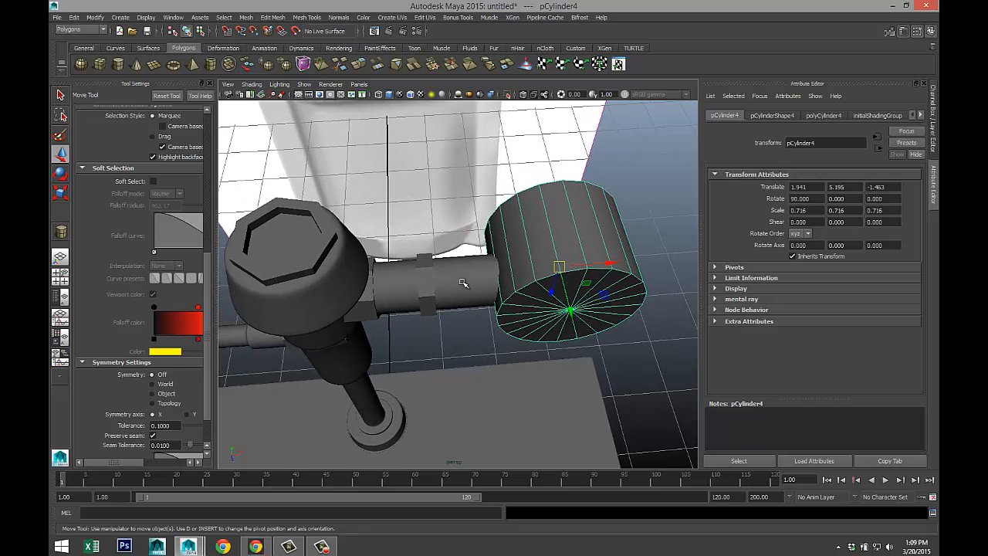
{"action": "left_click", "coordinate": [425, 305]}
{"action": "left_click", "coordinate": [426, 265], "text": "shift"}
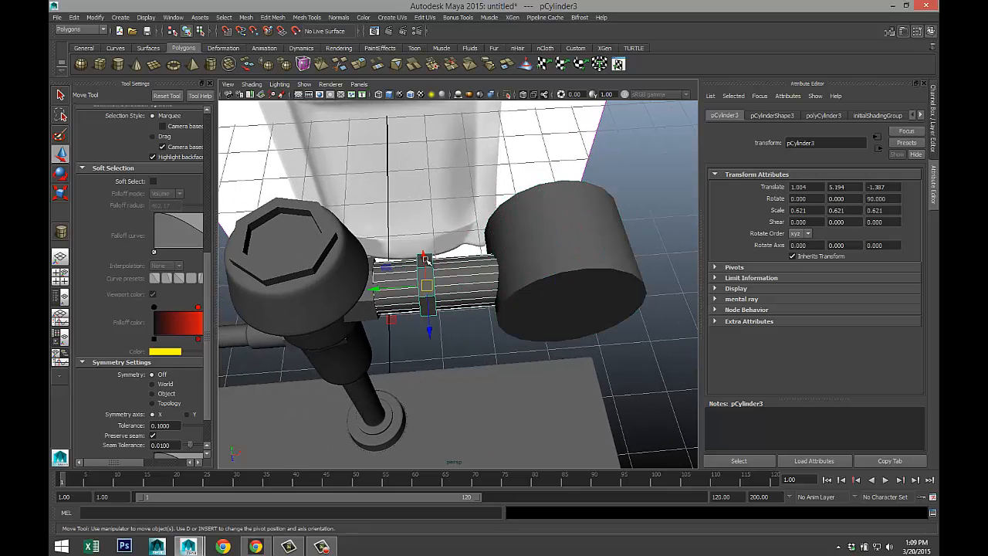
{"action": "left_click", "coordinate": [364, 312], "text": "shift"}
{"action": "left_click", "coordinate": [565, 289], "text": "shift"}
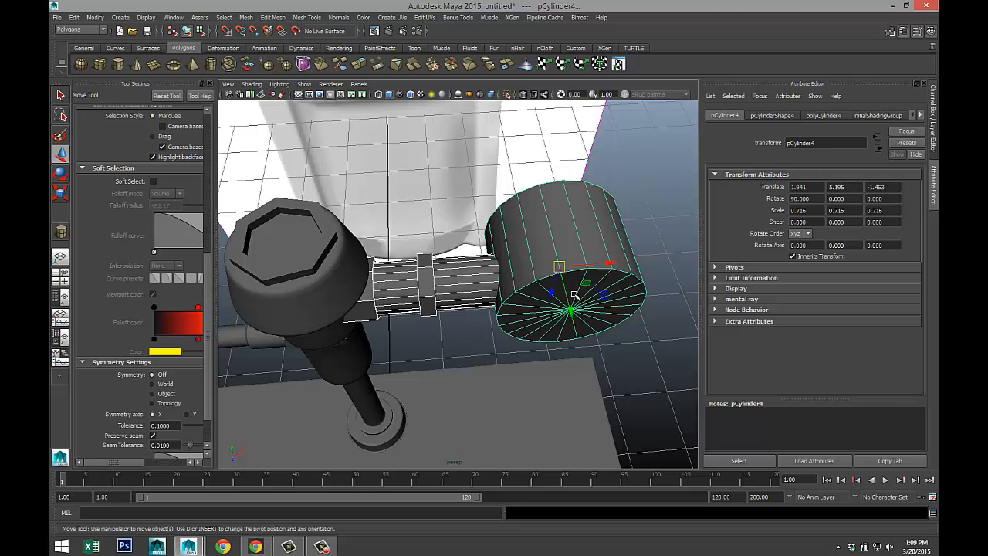
{"action": "key", "text": "3"}
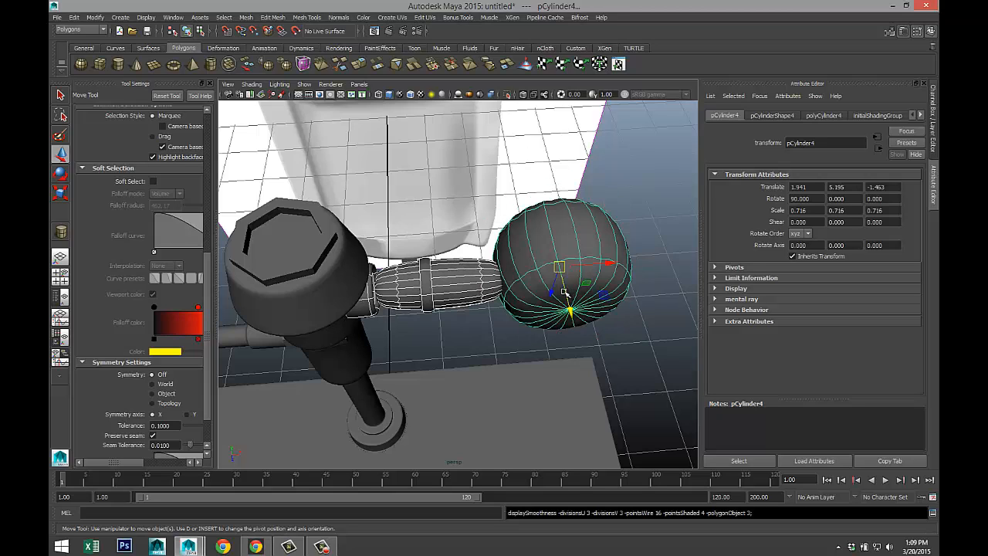
{"action": "key", "text": "1"}
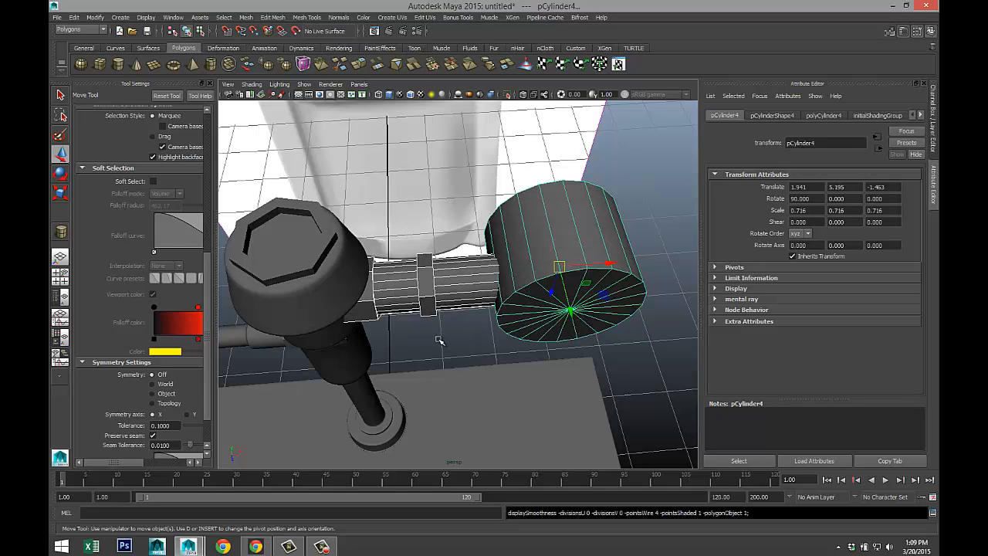
{"action": "middle_click_drag", "start_coordinate": [454, 342], "coordinate": [522, 348], "text": "alt"}
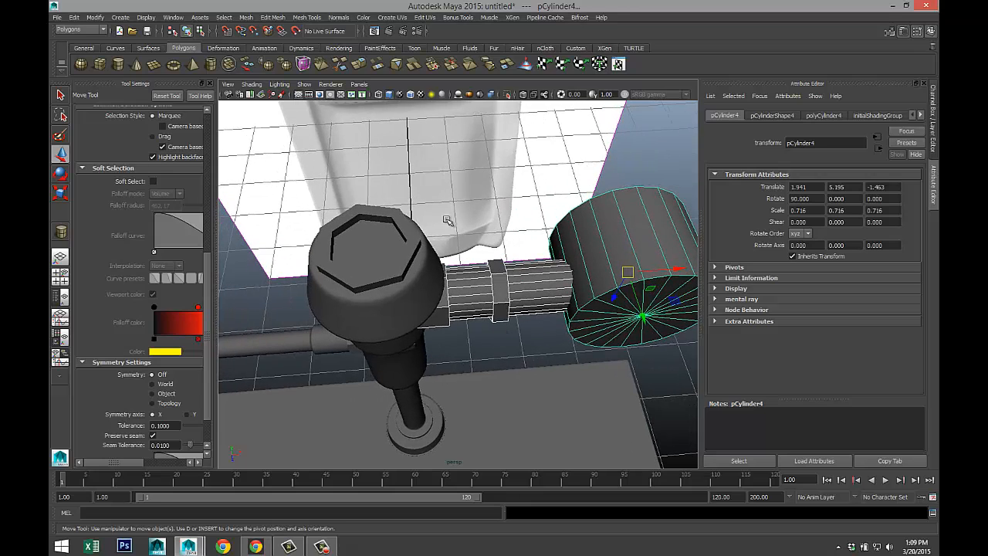
- Insert an edge loop close to each end of the side pipe with the Insert Edge Loop Tool in wireframe display
{"action": "left_click", "coordinate": [309, 18]}
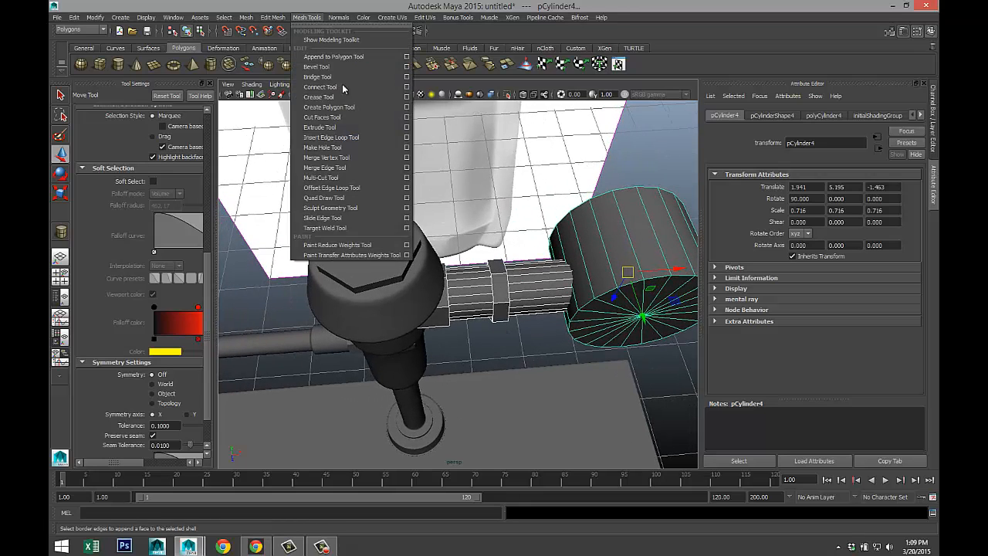
{"action": "left_click", "coordinate": [360, 139]}
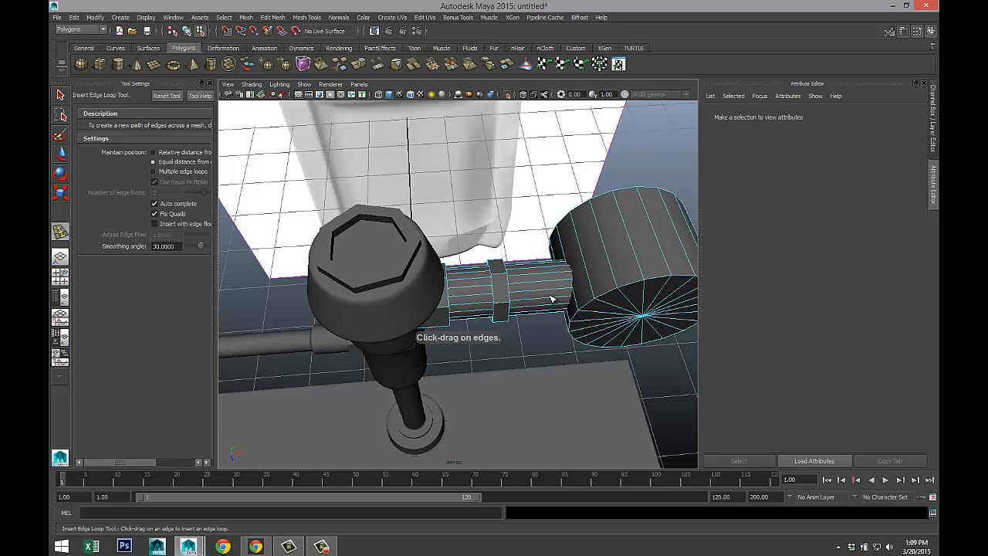
{"action": "key", "text": "4"}
{"action": "left_click_drag", "start_coordinate": [556, 297], "coordinate": [564, 295]}
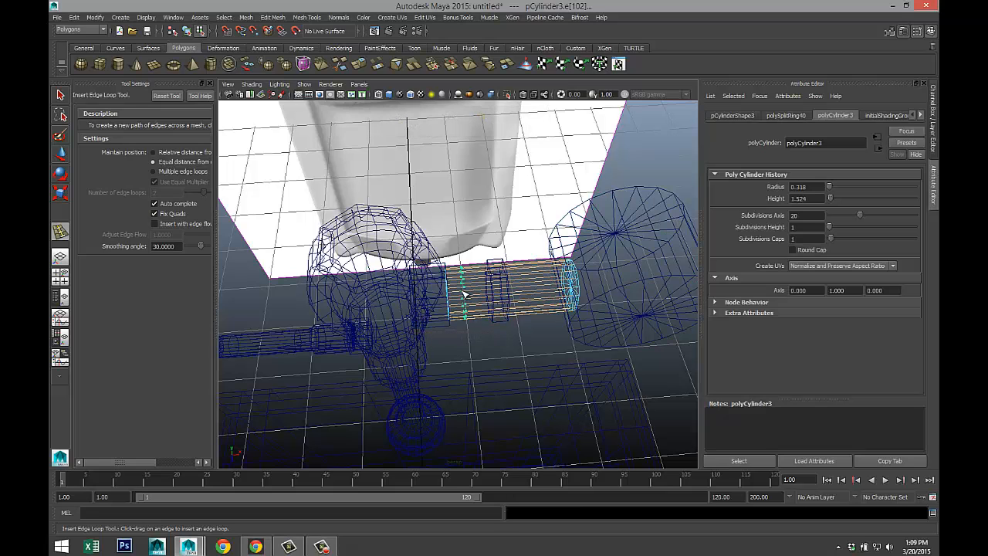
{"action": "left_click", "coordinate": [452, 296]}
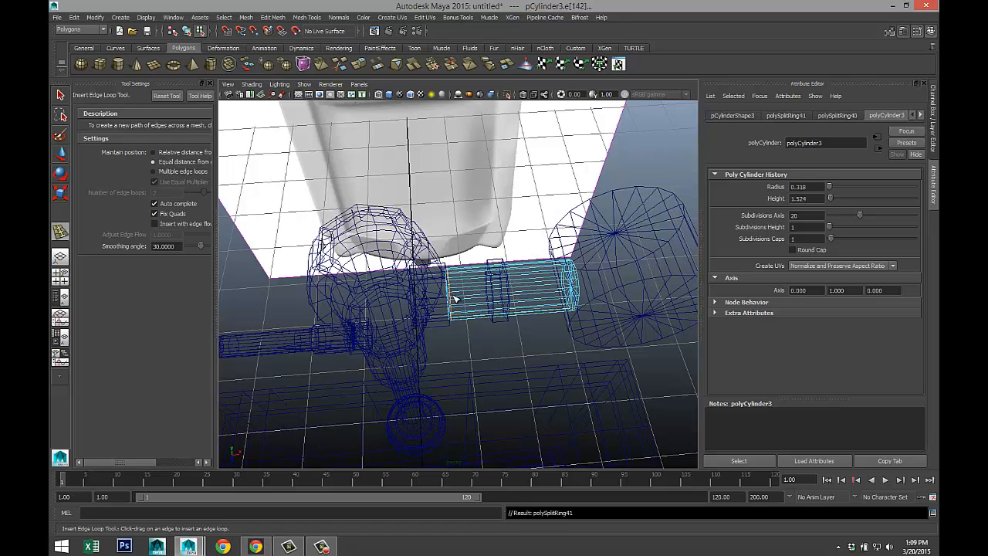
- Insert edge loops near the front and back rims of the end-cap cylinder, then restore shaded display
{"action": "left_click_drag", "start_coordinate": [580, 363], "coordinate": [502, 299], "text": "alt"}
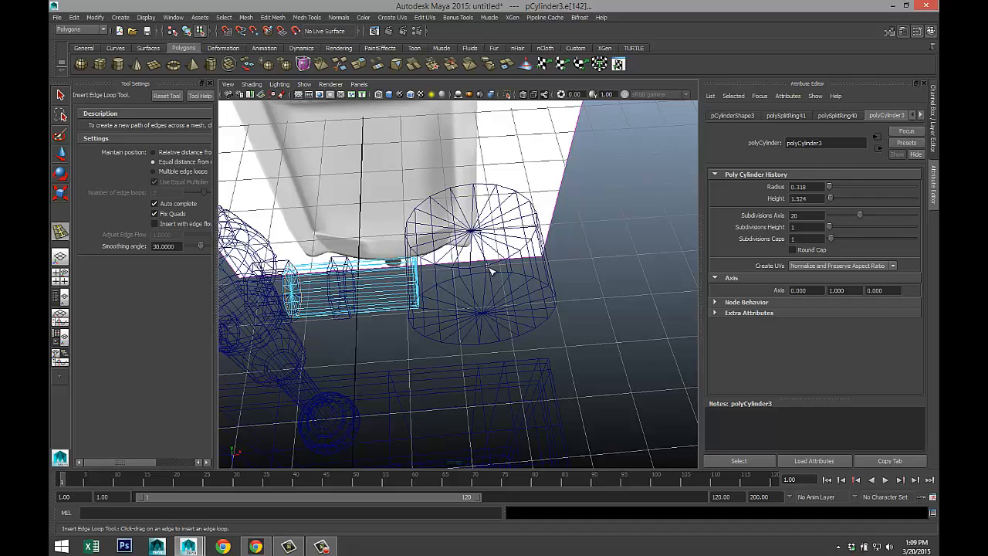
{"action": "left_click", "coordinate": [491, 270]}
{"action": "left_click", "coordinate": [466, 228]}
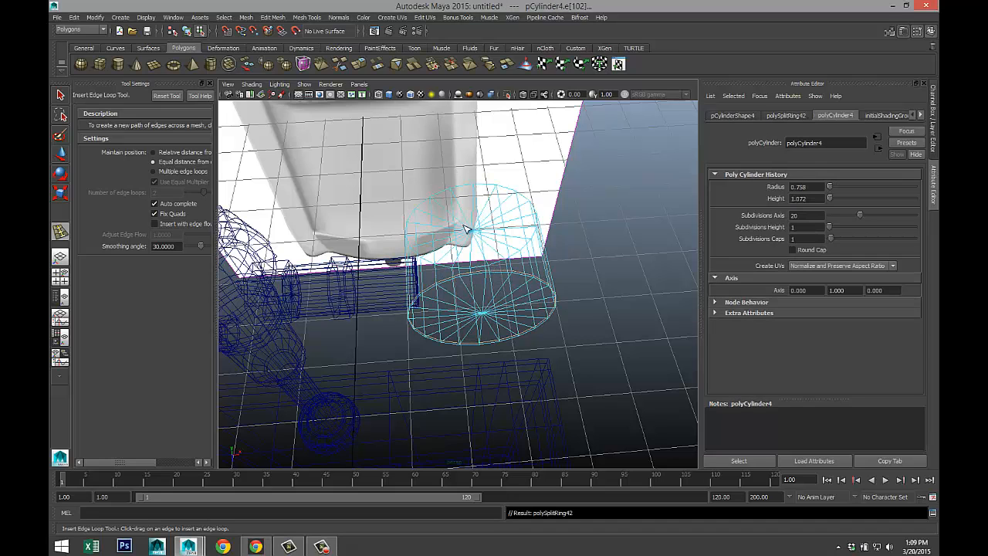
{"action": "left_click", "coordinate": [458, 204]}
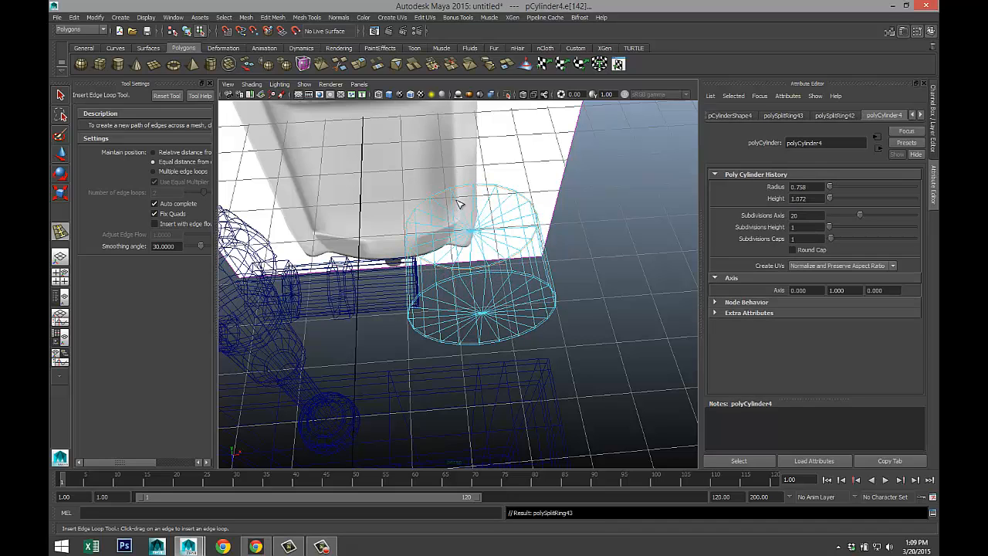
{"action": "key", "text": "q"}
{"action": "key", "text": "5"}
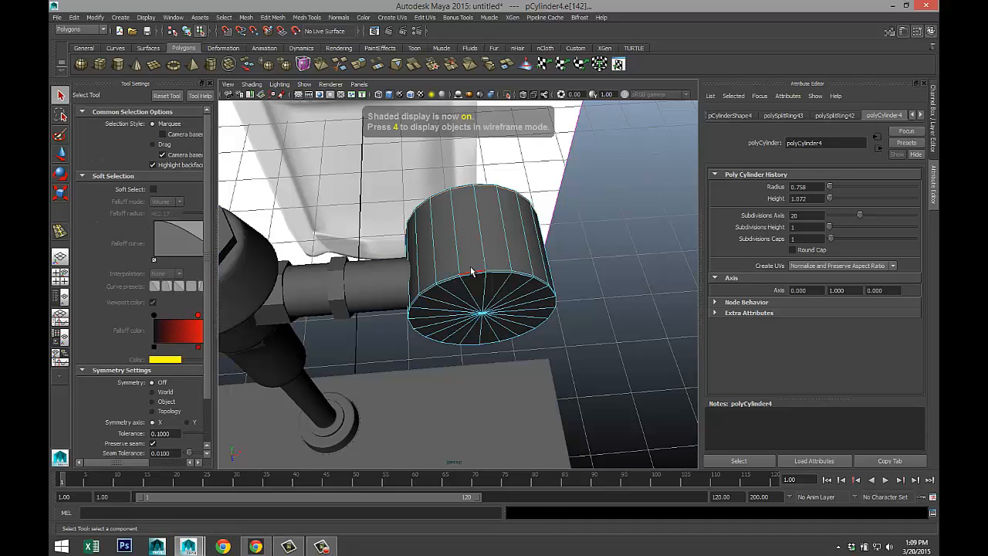
- Return to object selection and show the side pipe, nuts and end cap in smooth mesh preview
{"action": "left_click", "coordinate": [292, 303]}
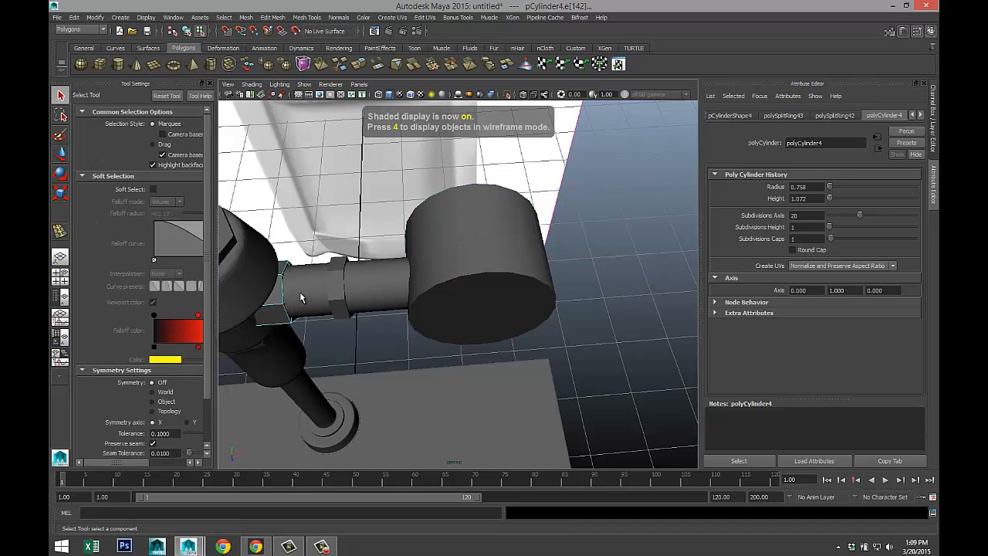
{"action": "right_click_drag", "start_coordinate": [311, 294], "coordinate": [333, 282]}
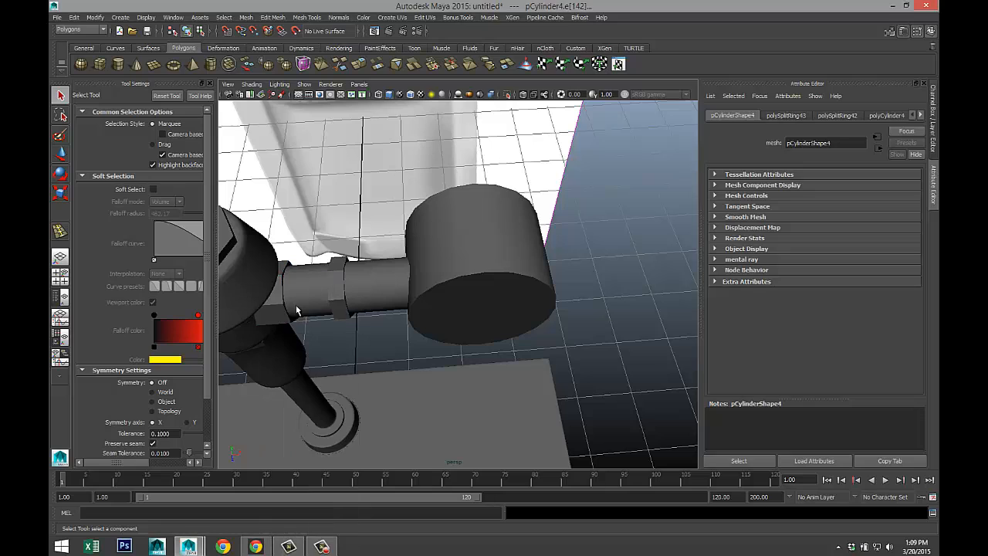
{"action": "left_click", "coordinate": [483, 318]}
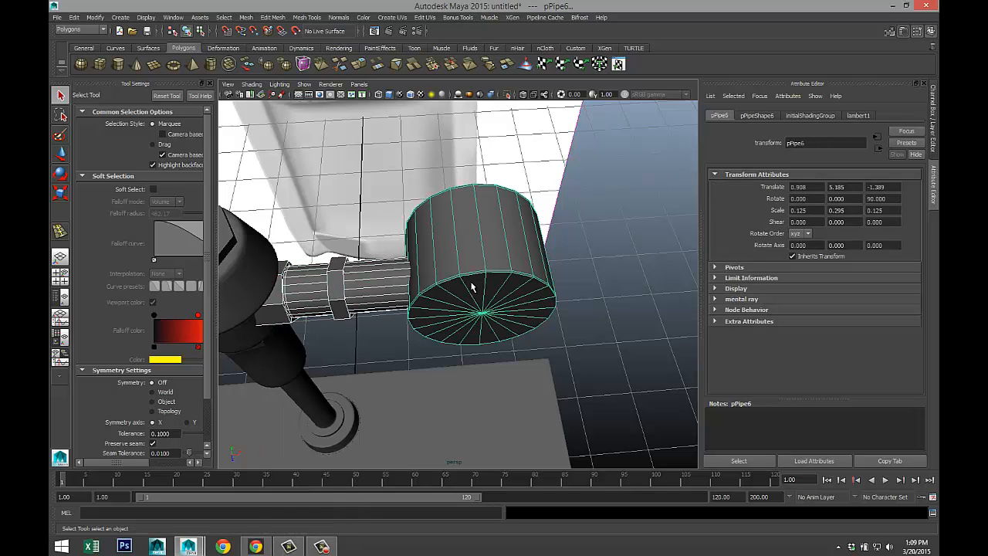
{"action": "left_click", "coordinate": [596, 340]}
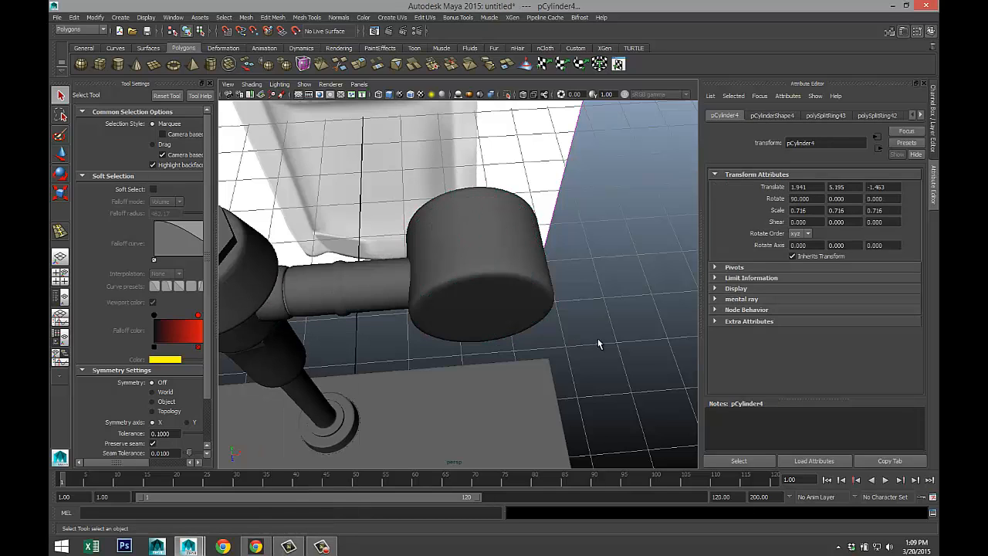
{"action": "scroll", "coordinate": [548, 337], "scroll_direction": "down", "scroll_amount": 2}
{"action": "left_click_drag", "start_coordinate": [544, 337], "coordinate": [357, 301], "text": "alt"}
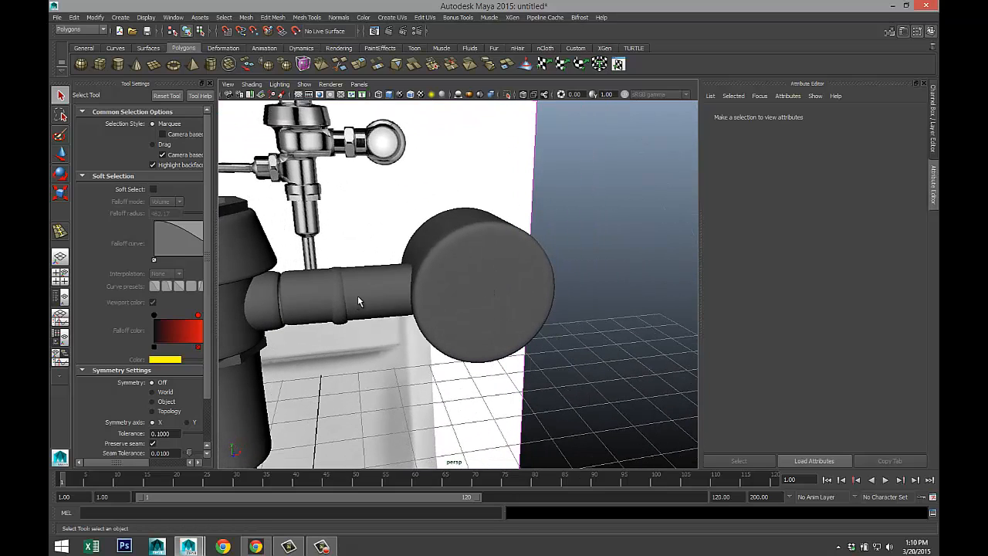
- Turn off the smooth mesh preview on the two hexagonal nuts and the side pipe
{"action": "left_click", "coordinate": [305, 296]}
{"action": "scroll", "coordinate": [334, 333], "scroll_direction": "up", "scroll_amount": 2}
{"action": "left_click", "coordinate": [239, 317]}
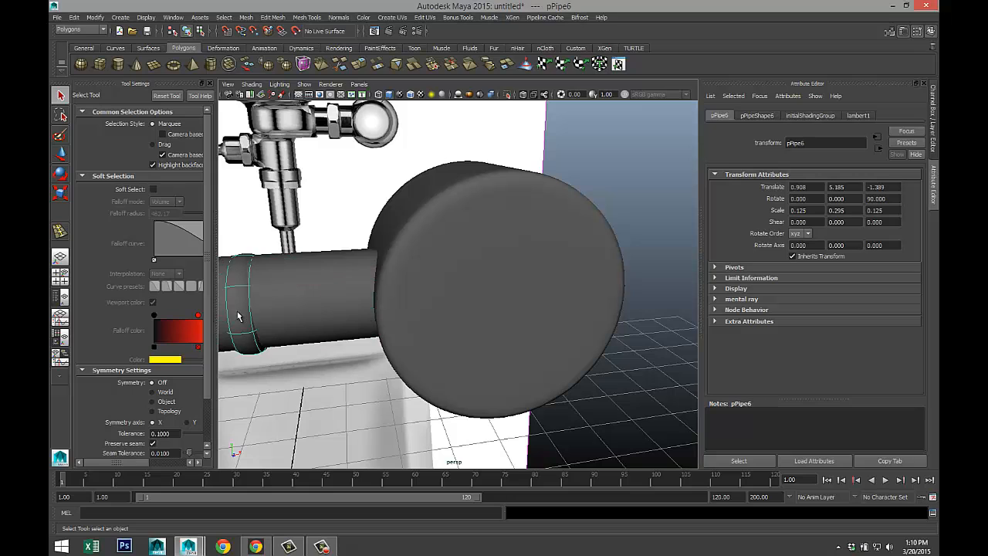
{"action": "left_click_drag", "start_coordinate": [338, 315], "coordinate": [456, 316], "text": "alt"}
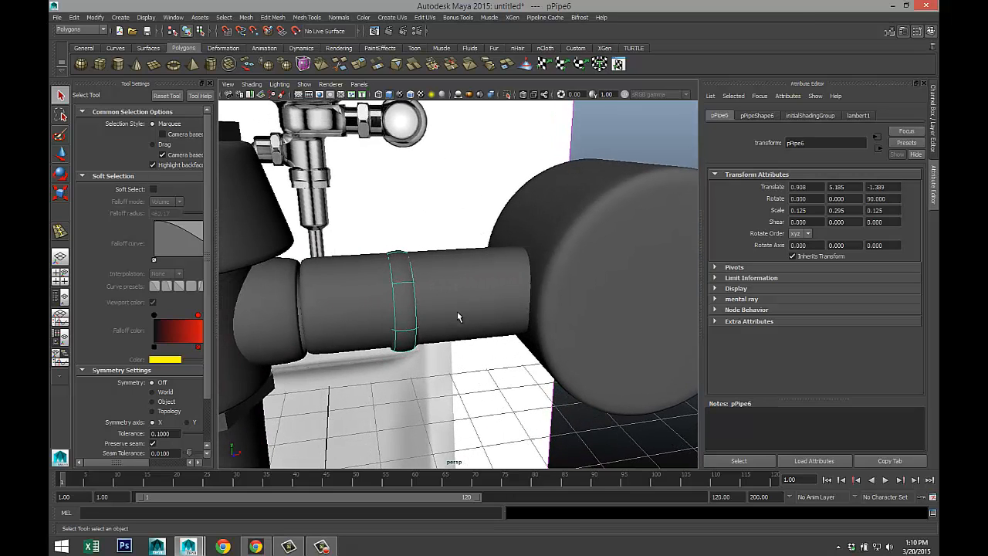
{"action": "key", "text": "1"}
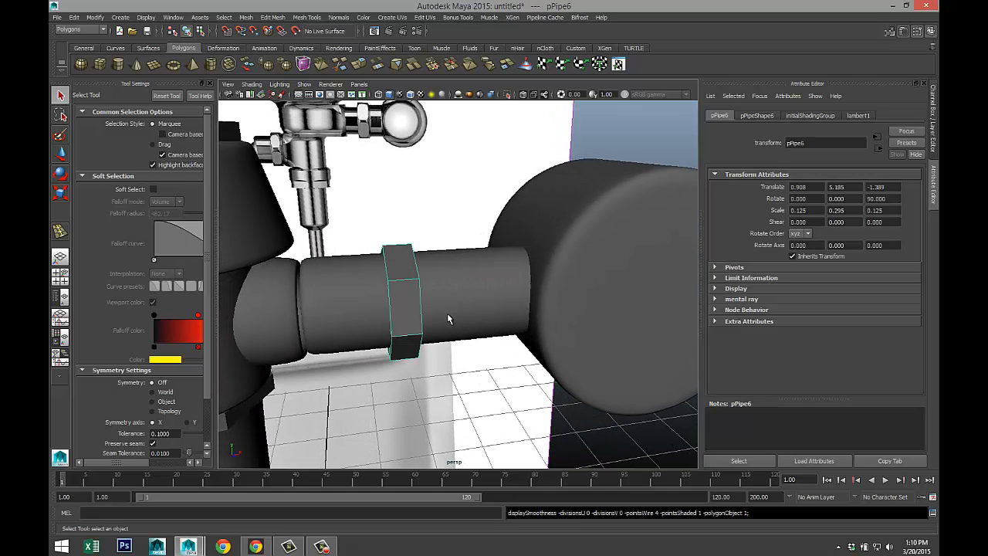
{"action": "left_click_drag", "start_coordinate": [448, 321], "coordinate": [364, 293], "text": "alt"}
{"action": "left_click", "coordinate": [365, 293]}
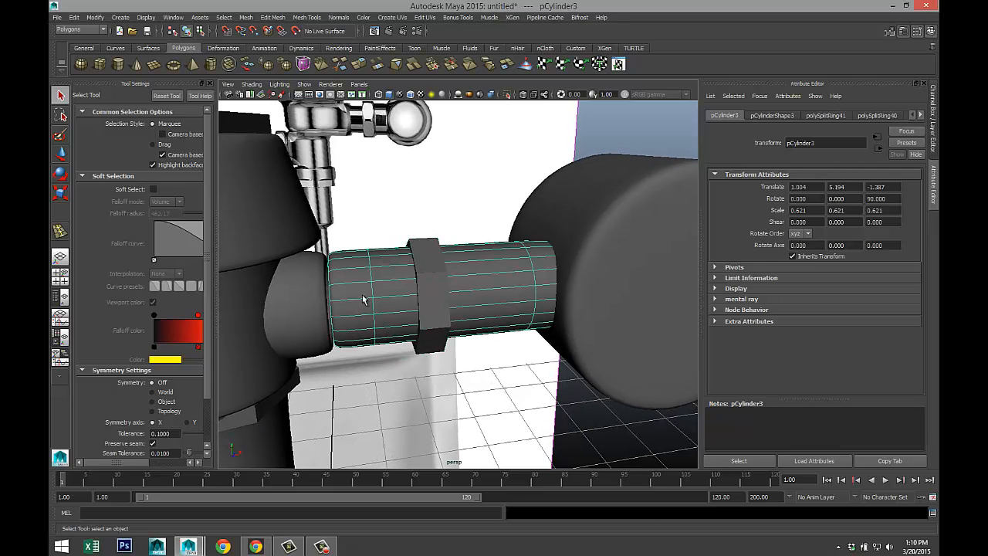
{"action": "key", "text": "1"}
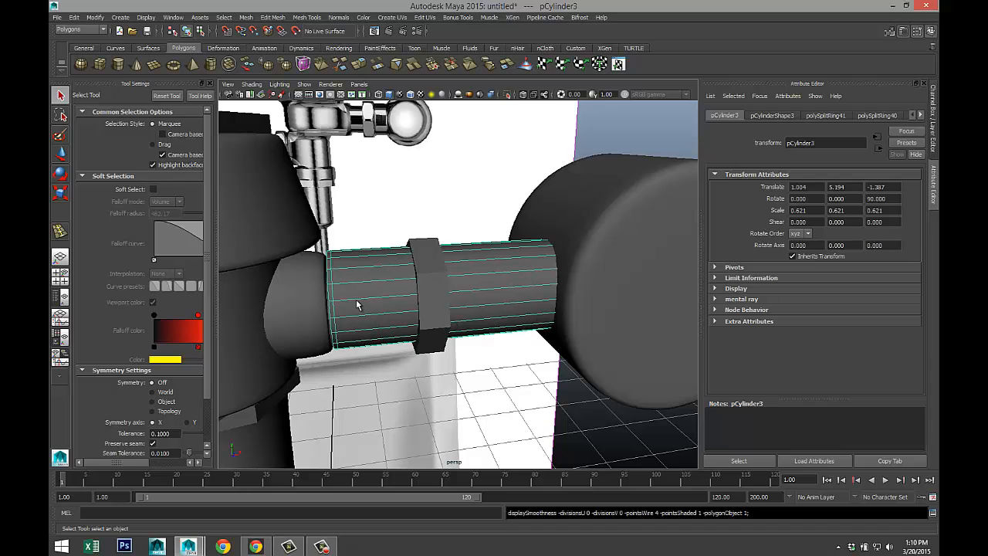
{"action": "left_click", "coordinate": [312, 299]}
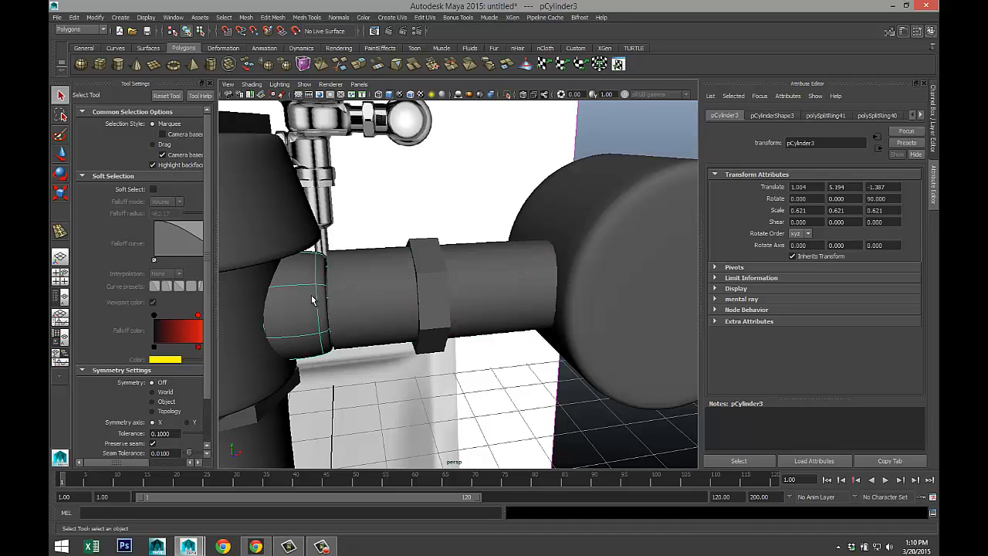
{"action": "key", "text": "1"}
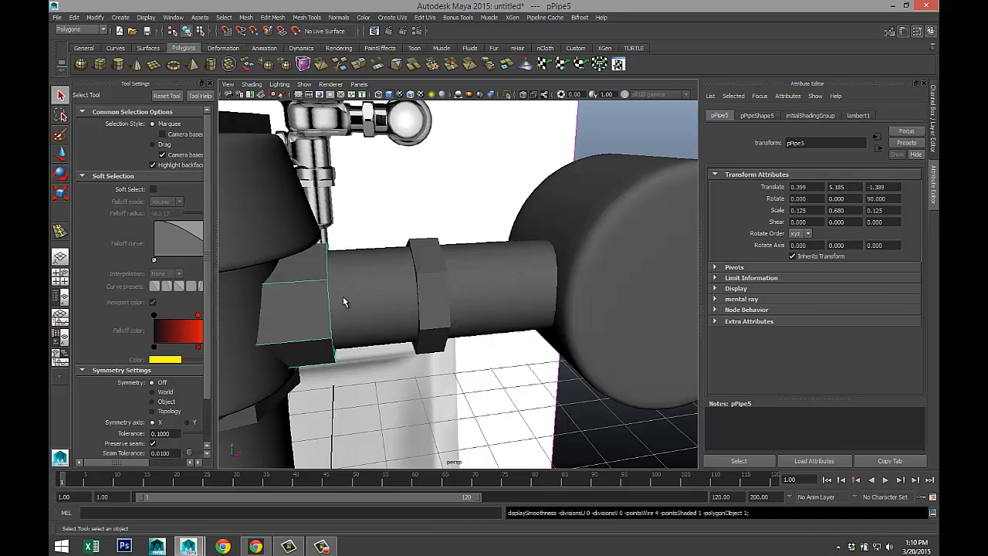
- Select the round end-cap cylinder from behind and turn off its smooth mesh preview
{"action": "mouse_move", "coordinate": [452, 345]}
{"action": "left_mouse_down", "text": "alt"}
{"action": "mouse_move", "coordinate": [388, 341]}
{"action": "mouse_move", "coordinate": [489, 344]}
{"action": "mouse_move", "coordinate": [439, 342]}
{"action": "left_mouse_up", "text": "alt"}
{"action": "middle_click_drag", "start_coordinate": [429, 324], "coordinate": [288, 314], "text": "alt"}
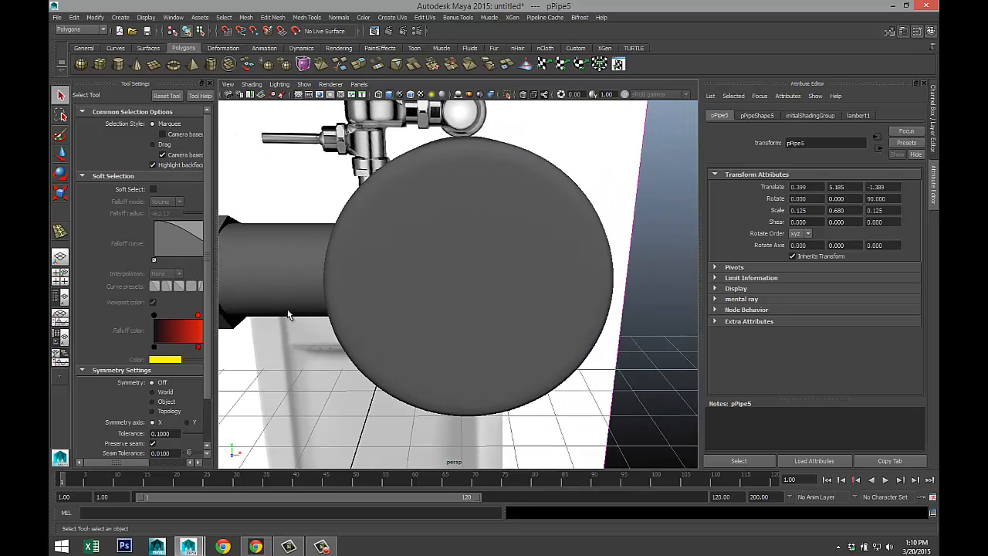
{"action": "left_click_drag", "start_coordinate": [288, 314], "coordinate": [316, 316], "text": "alt"}
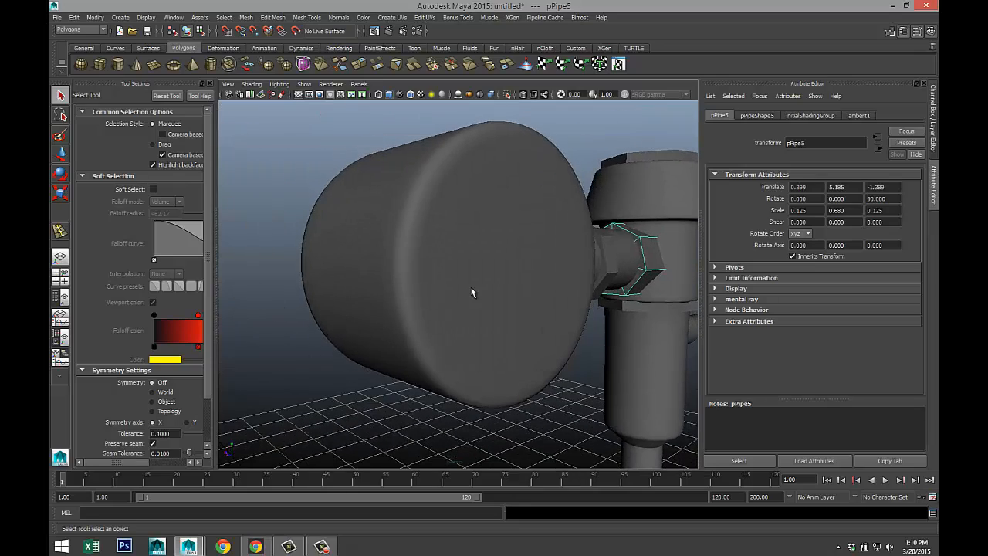
{"action": "left_click", "coordinate": [474, 292]}
{"action": "left_click_drag", "start_coordinate": [454, 280], "coordinate": [470, 293], "text": "alt"}
{"action": "key", "text": "1"}
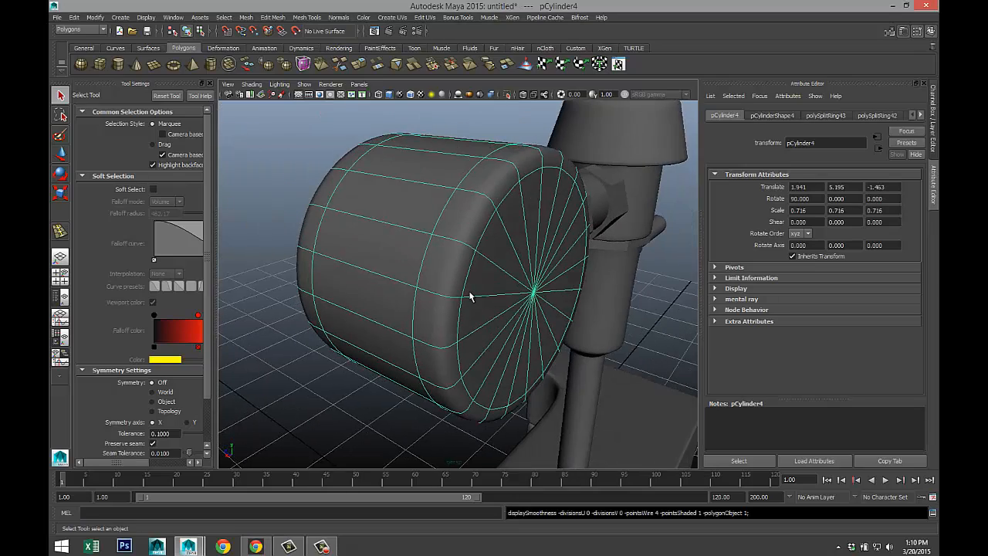
- Switch the end cap to face selection and select all the triangular faces around its flat rear end
{"action": "right_click_drag", "start_coordinate": [472, 275], "coordinate": [467, 303]}
{"action": "left_click", "coordinate": [477, 277]}
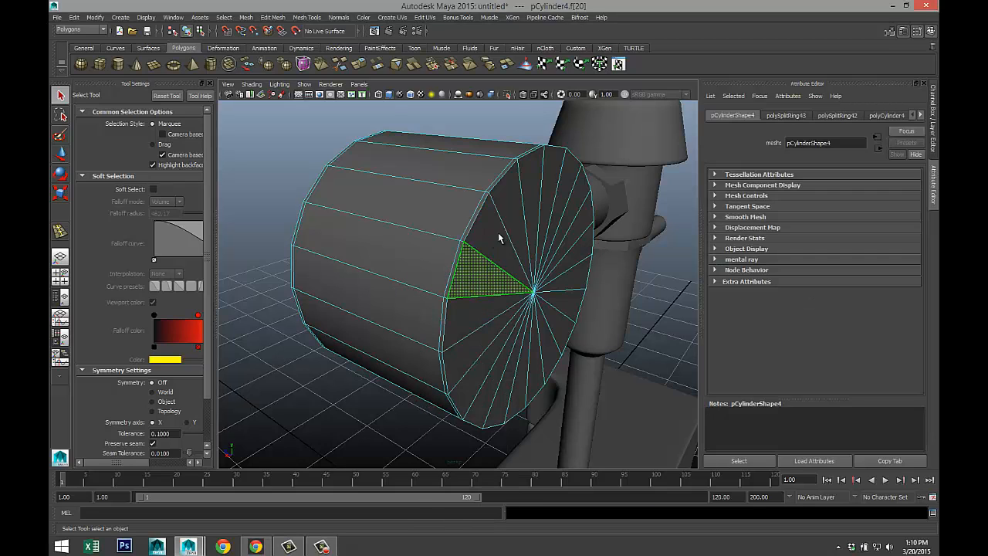
{"action": "left_click", "coordinate": [498, 233], "text": "shift"}
{"action": "left_click", "coordinate": [517, 206], "text": "shift"}
{"action": "left_click", "coordinate": [535, 193], "text": "shift"}
{"action": "left_click", "coordinate": [552, 192], "text": "shift"}
{"action": "left_click", "coordinate": [568, 193], "text": "shift"}
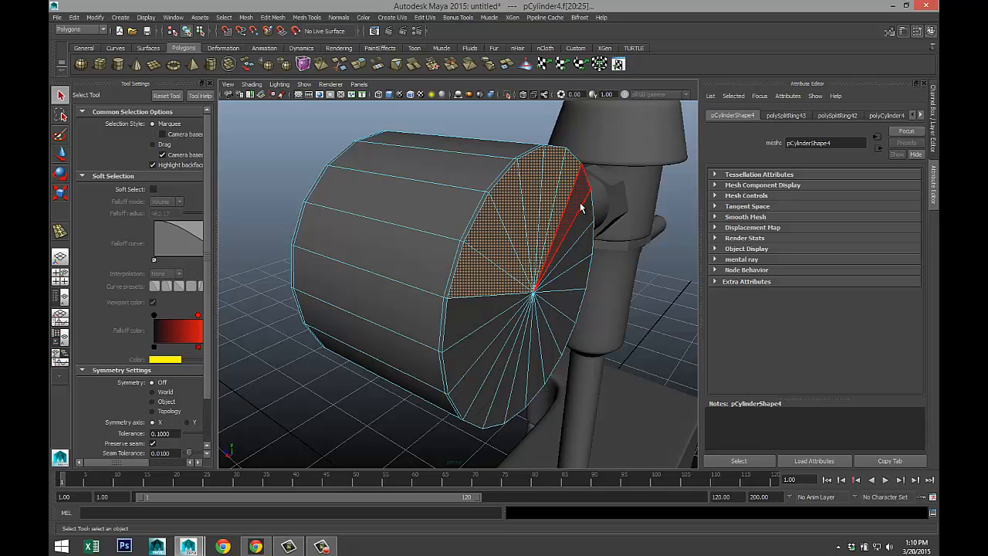
{"action": "left_click", "coordinate": [581, 206], "text": "shift"}
{"action": "left_click", "coordinate": [586, 222], "text": "shift"}
{"action": "left_click", "coordinate": [587, 245], "text": "shift"}
{"action": "left_click", "coordinate": [585, 274], "text": "shift"}
{"action": "left_click", "coordinate": [575, 309], "text": "shift"}
{"action": "left_click", "coordinate": [566, 336], "text": "shift"}
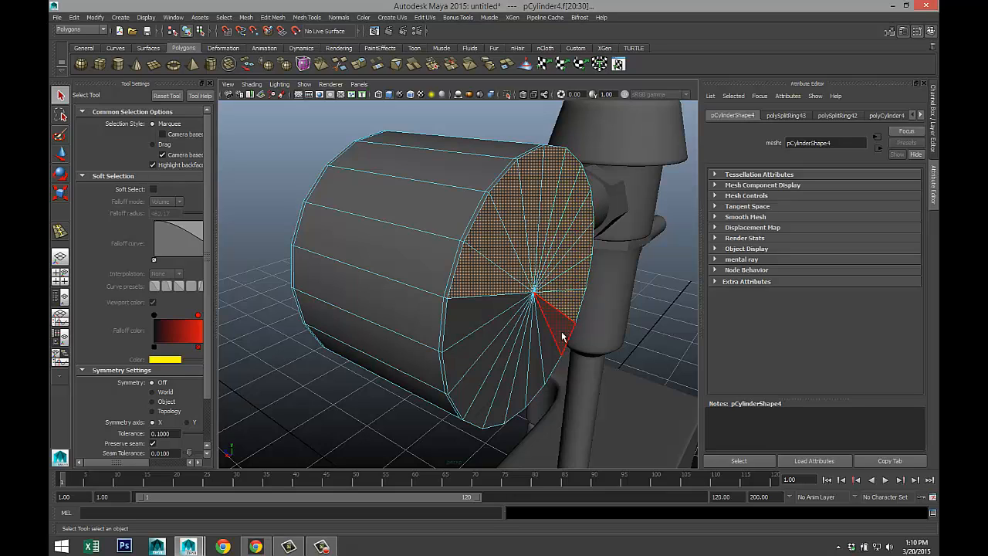
{"action": "left_click", "coordinate": [552, 359], "text": "shift"}
{"action": "left_click", "coordinate": [538, 378], "text": "shift"}
{"action": "left_click", "coordinate": [525, 384], "text": "shift"}
{"action": "left_click", "coordinate": [506, 398], "text": "shift"}
{"action": "left_click", "coordinate": [486, 400], "text": "shift"}
{"action": "left_click", "coordinate": [469, 390], "text": "shift"}
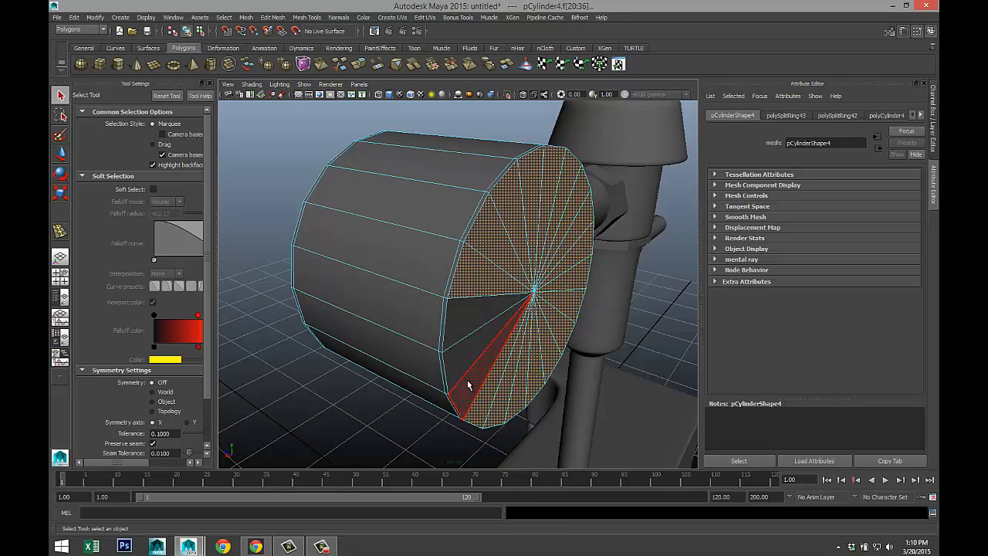
{"action": "left_click", "coordinate": [459, 371], "text": "shift"}
{"action": "left_click", "coordinate": [453, 351], "text": "shift"}
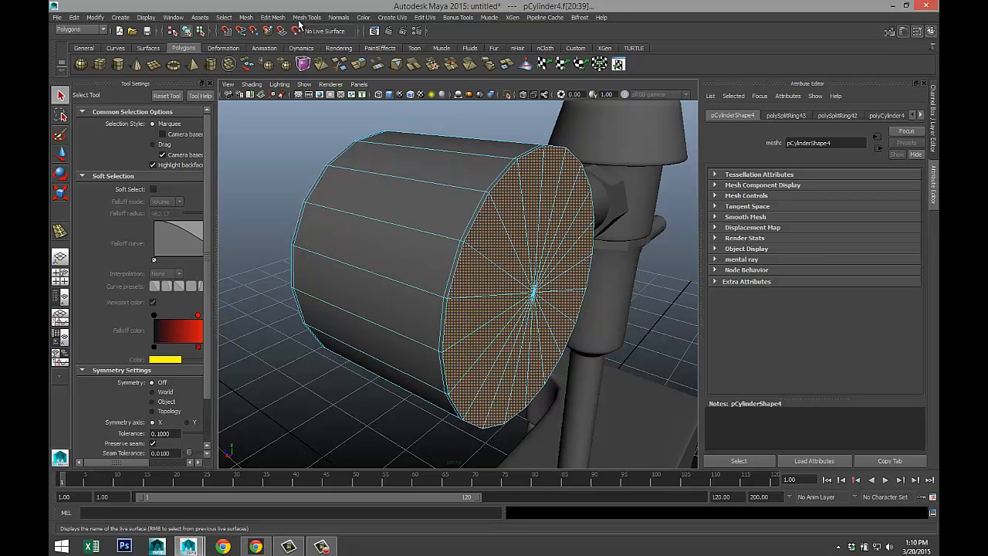
- Extrude the selected rear faces of the end cap and ready them for scaling
{"action": "left_click", "coordinate": [273, 17]}
{"action": "left_click", "coordinate": [281, 285]}
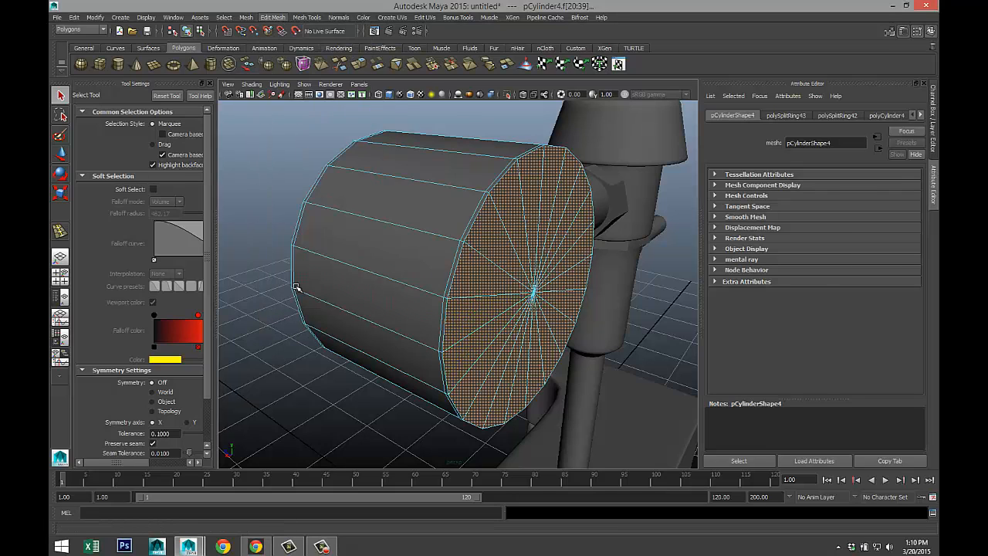
{"action": "key", "text": "r"}
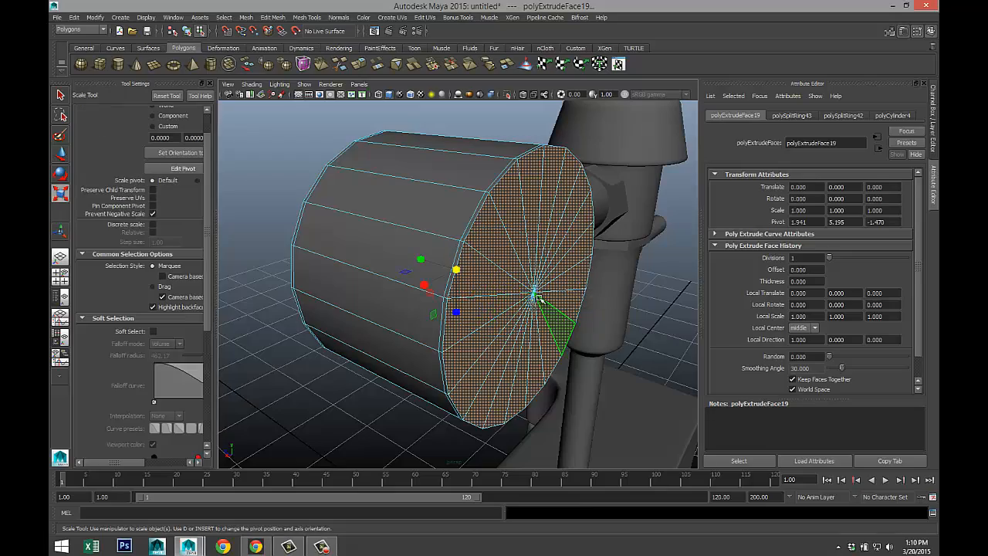
- Try to enlarge the extruded rear faces of the end cap with the Scale tool, and undo the attempts
{"action": "left_click_drag", "start_coordinate": [456, 269], "coordinate": [587, 310]}
{"action": "key", "text": "ctrl+z"}
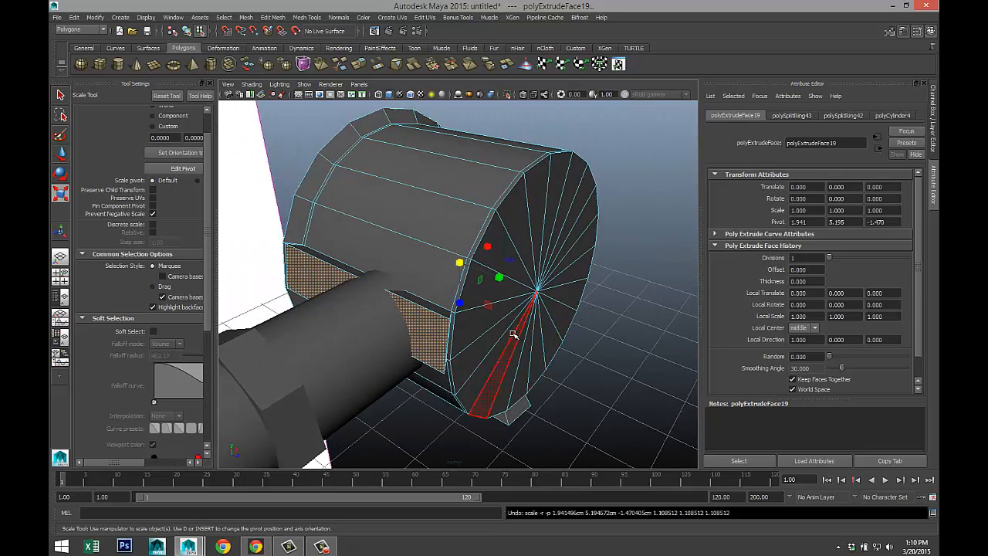
{"action": "left_click", "coordinate": [439, 327]}
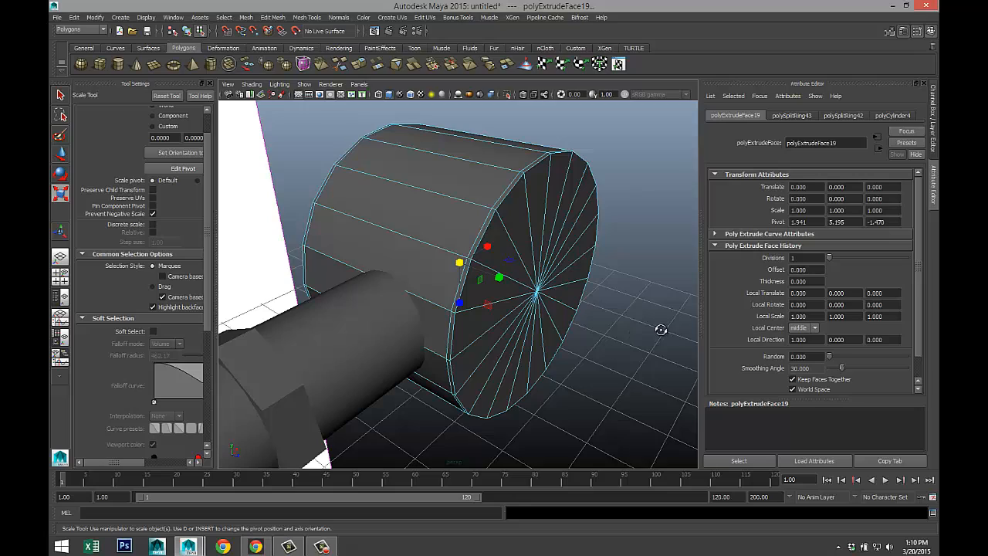
{"action": "left_click_drag", "start_coordinate": [660, 329], "coordinate": [554, 324], "text": "alt"}
{"action": "left_click_drag", "start_coordinate": [464, 265], "coordinate": [441, 251]}
{"action": "left_click_drag", "start_coordinate": [551, 343], "coordinate": [564, 282], "text": "alt"}
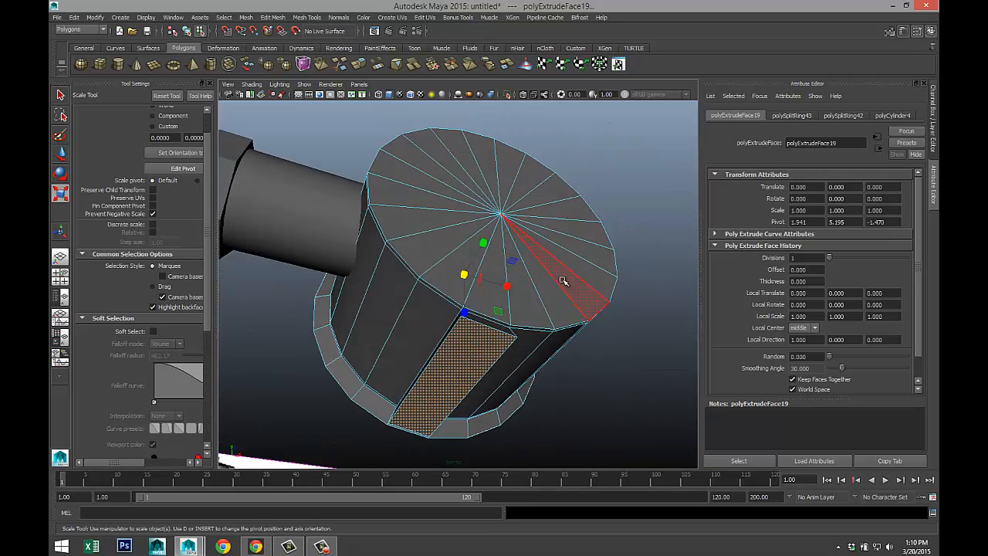
{"action": "key", "text": "ctrl+z"}
{"action": "key", "text": "ctrl+z"}
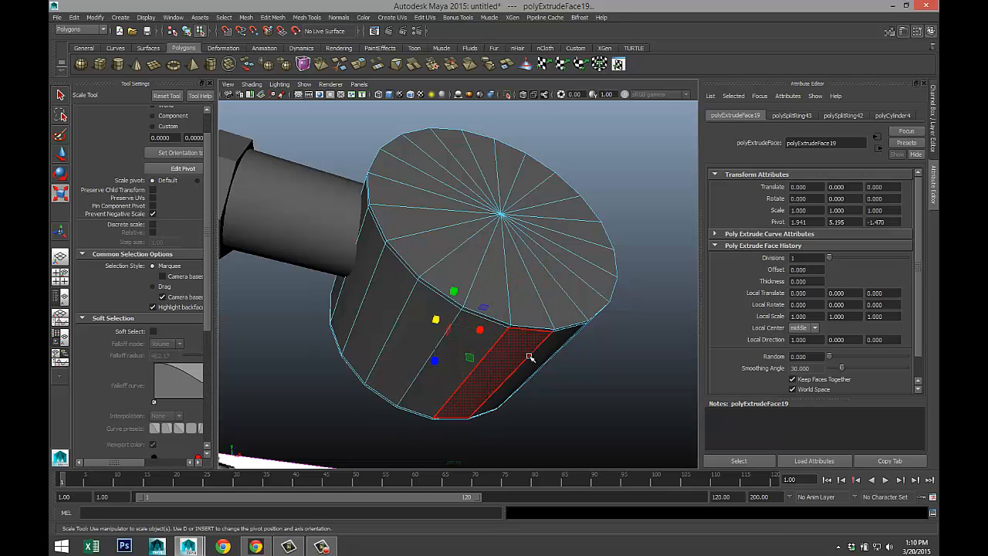
- Scale the extruded rear faces out past the end cap's rim and shift them slightly along the cylinder's axis
{"action": "left_click_drag", "start_coordinate": [617, 343], "coordinate": [623, 352], "text": "alt"}
{"action": "left_click_drag", "start_coordinate": [422, 294], "coordinate": [444, 300]}
{"action": "left_click_drag", "start_coordinate": [513, 351], "coordinate": [379, 393], "text": "alt"}
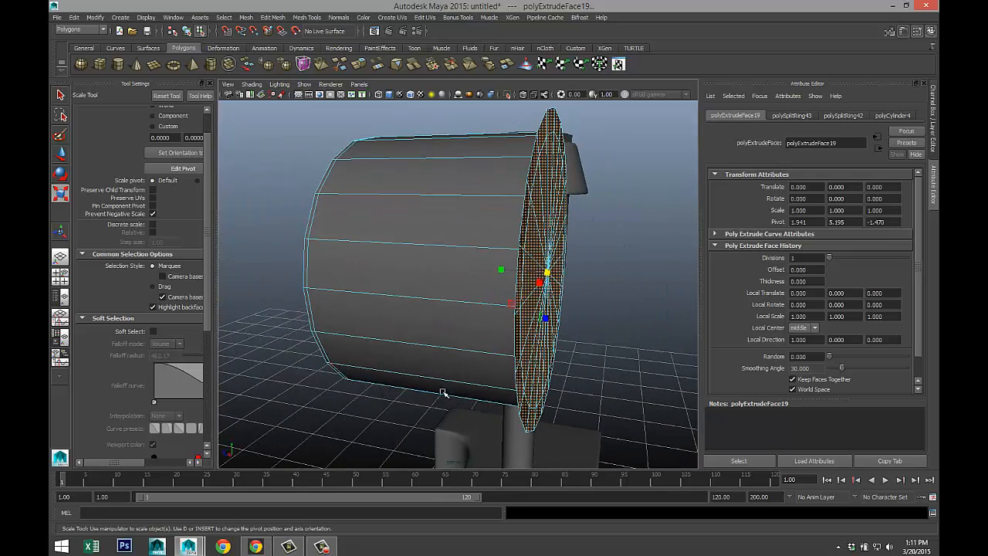
{"action": "key", "text": "w"}
{"action": "left_click_drag", "start_coordinate": [512, 273], "coordinate": [502, 275]}
- Maximize the side view, return to object selection and select every part of the urinal model
{"action": "left_click", "coordinate": [60, 276]}
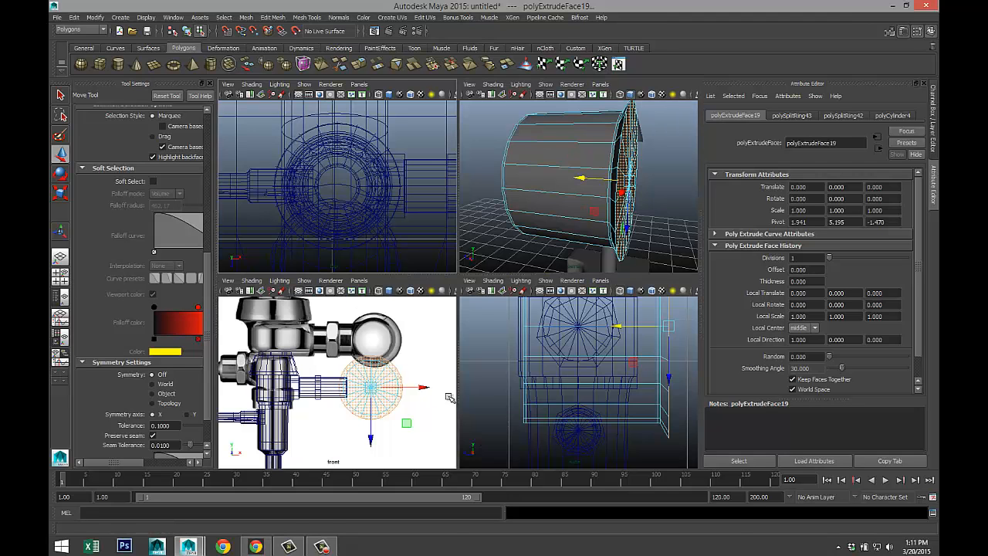
{"action": "key", "text": "space"}
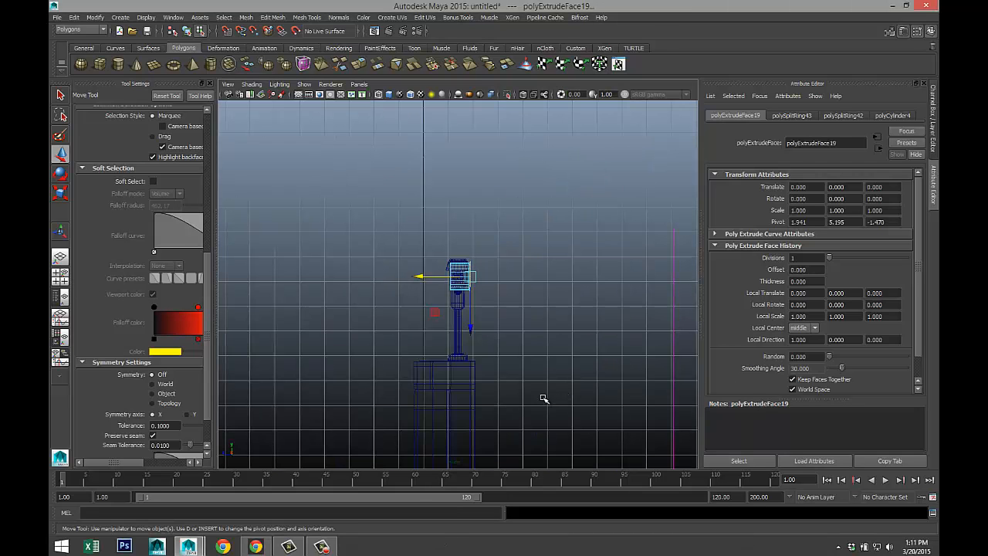
{"action": "middle_click_drag", "start_coordinate": [543, 398], "coordinate": [508, 215], "text": "alt"}
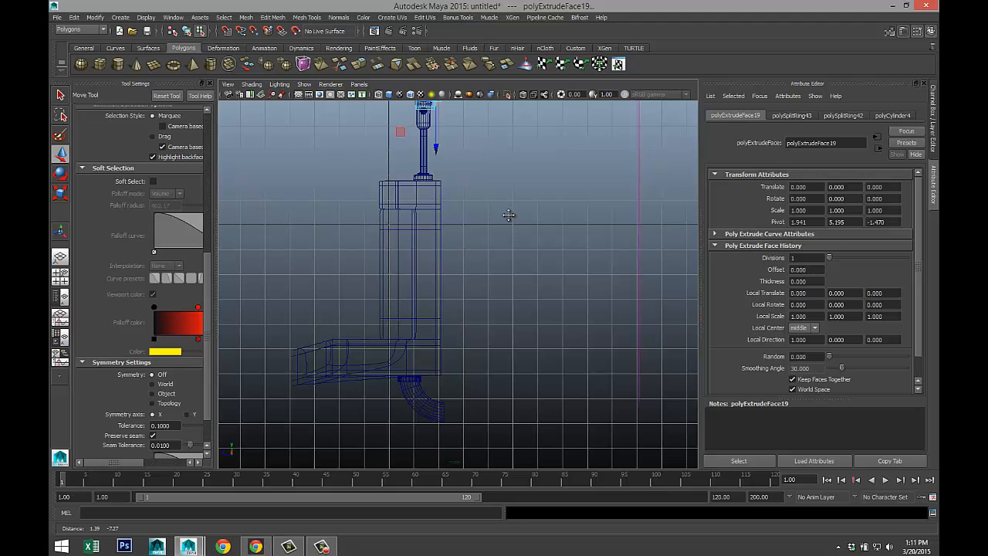
{"action": "scroll", "coordinate": [507, 231], "scroll_direction": "down", "scroll_amount": 5}
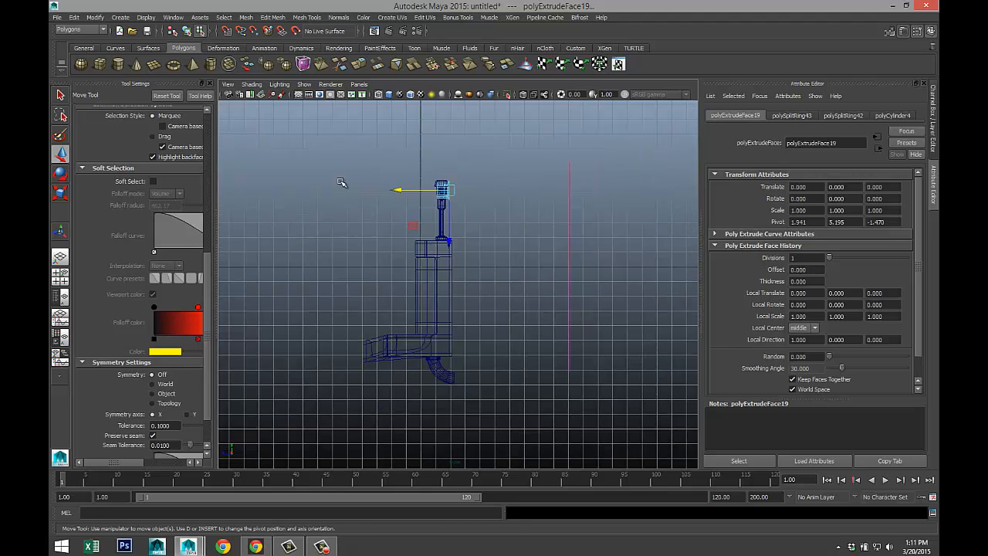
{"action": "left_click_drag", "start_coordinate": [308, 153], "coordinate": [537, 454]}
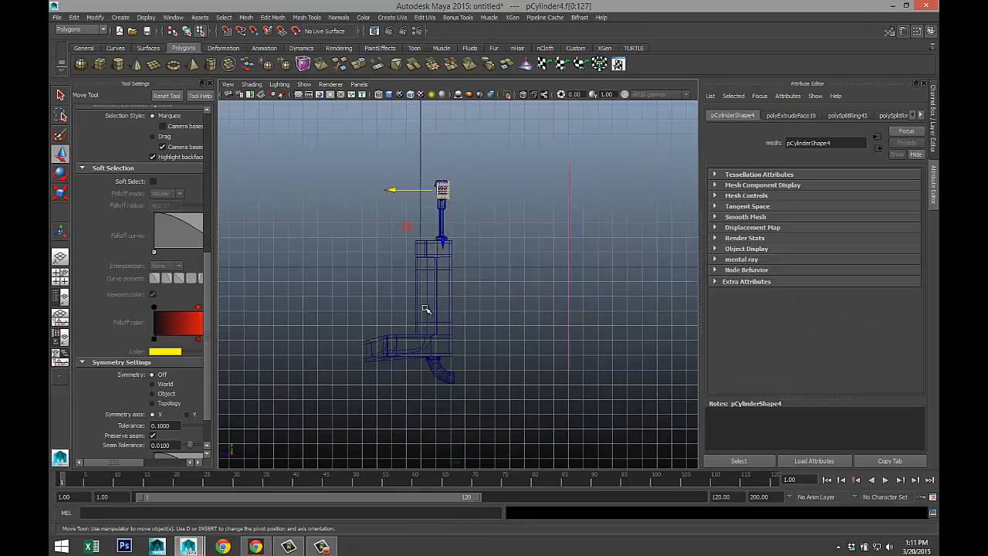
{"action": "right_click_drag", "start_coordinate": [430, 293], "coordinate": [487, 279]}
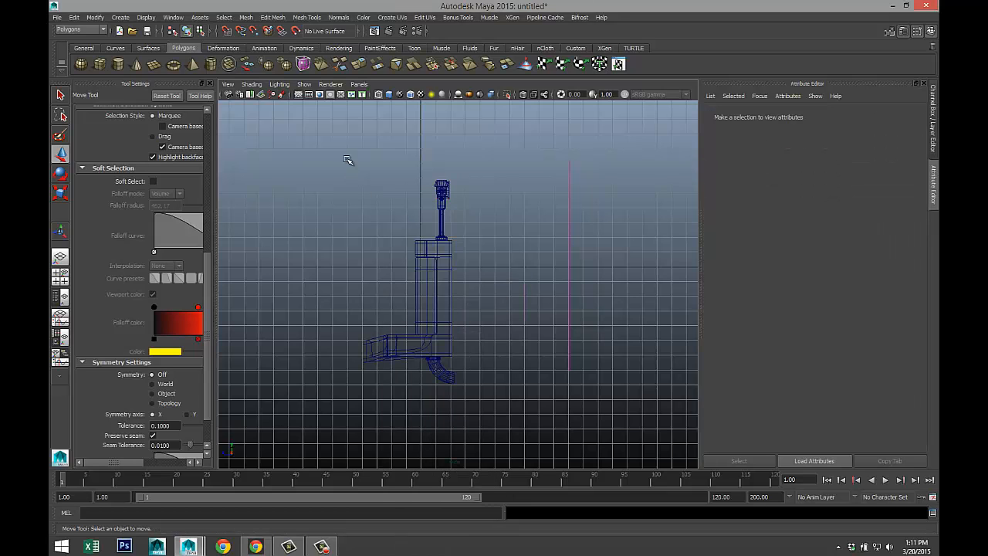
{"action": "left_click_drag", "start_coordinate": [348, 159], "coordinate": [512, 437]}
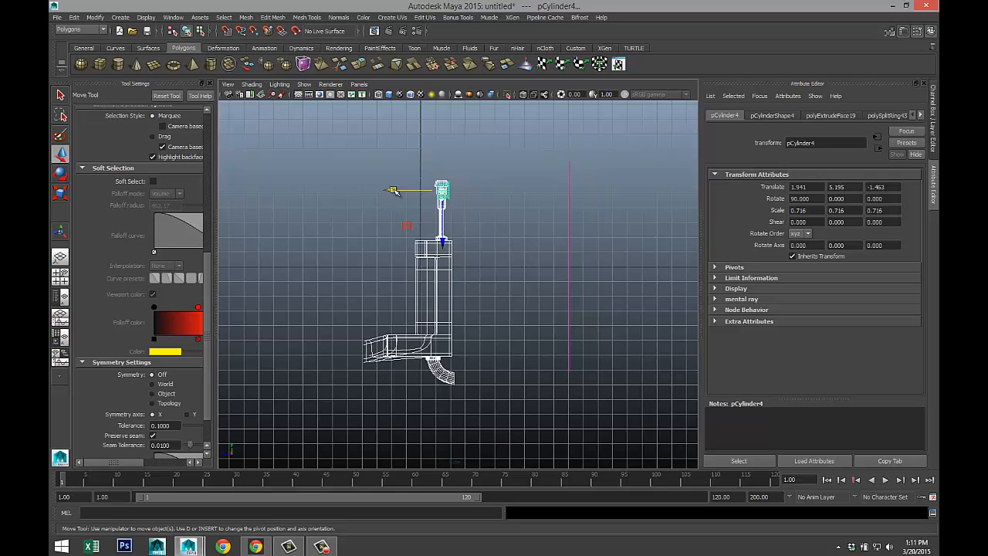
- Undo a trial move of the selected parts and combine them all into one polygon object
{"action": "left_click_drag", "start_coordinate": [389, 188], "coordinate": [382, 186]}
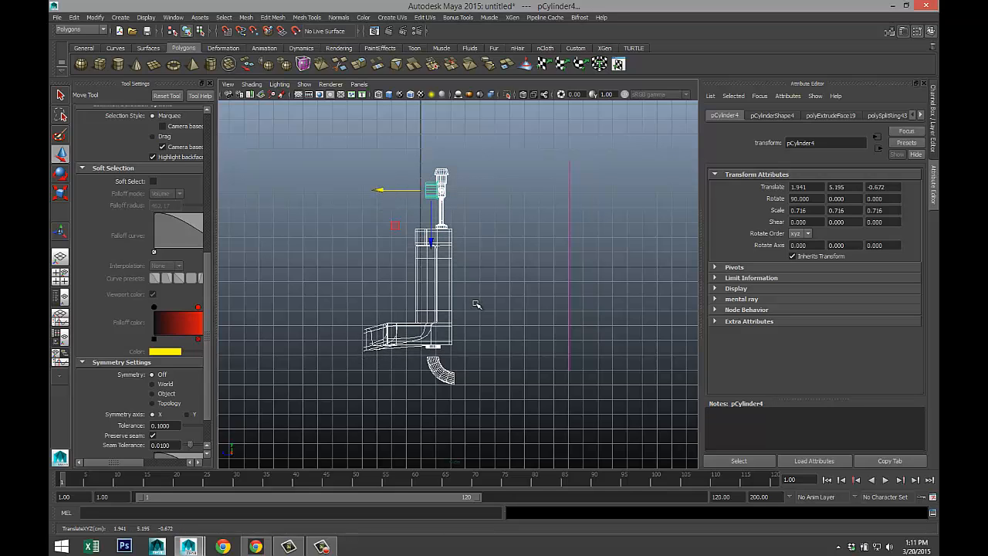
{"action": "key", "text": "ctrl+z"}
{"action": "left_click", "coordinate": [245, 17]}
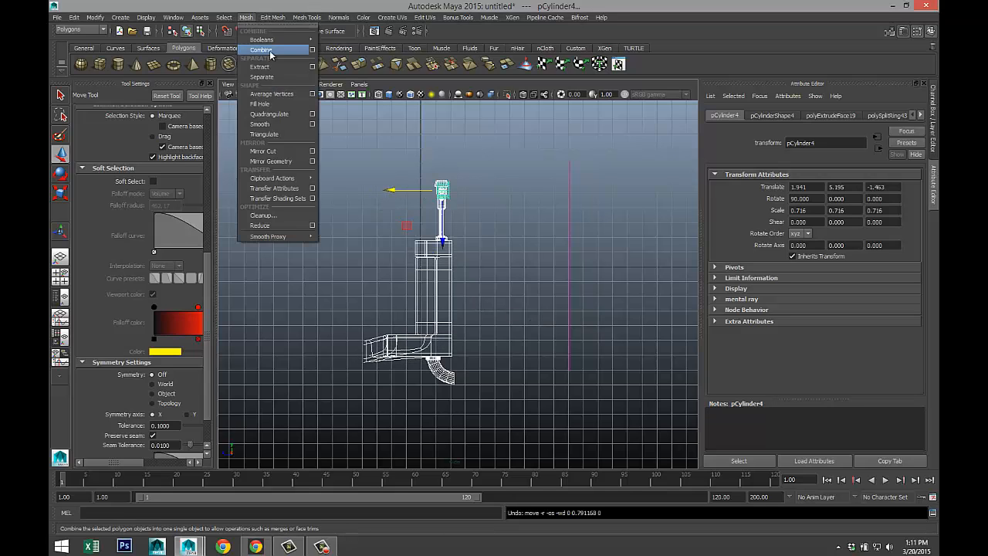
{"action": "left_click", "coordinate": [268, 52]}
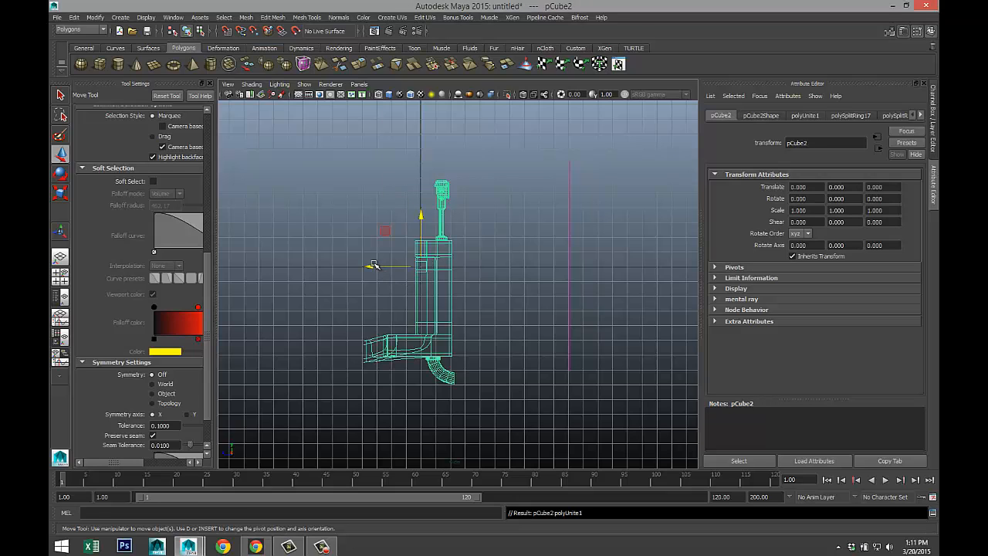
- Move the combined urinal forward to a Translate Z of 1.223 in the side view and deselect it
{"action": "left_click_drag", "start_coordinate": [373, 264], "coordinate": [356, 267]}
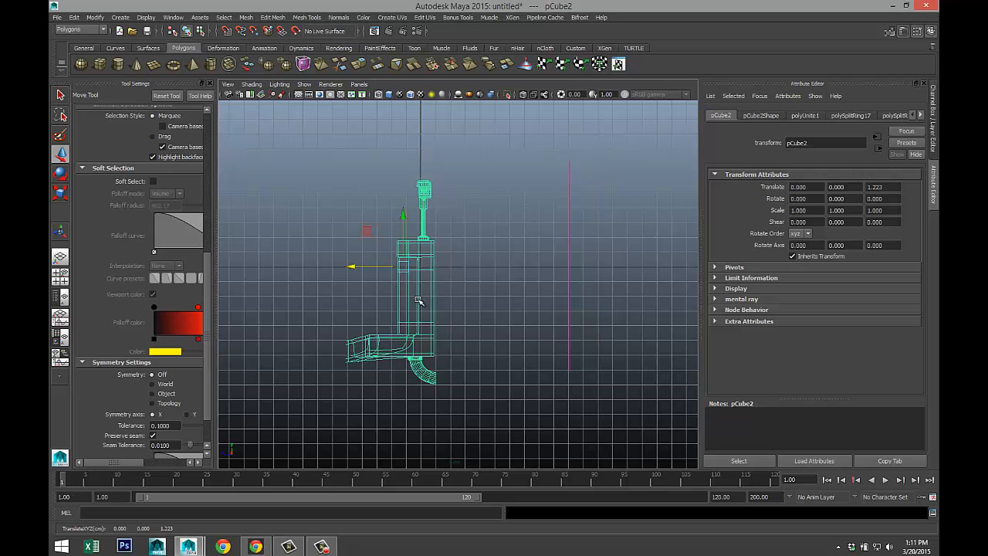
{"action": "left_click_drag", "start_coordinate": [433, 307], "coordinate": [450, 309], "text": "alt"}
{"action": "left_click", "coordinate": [507, 222]}
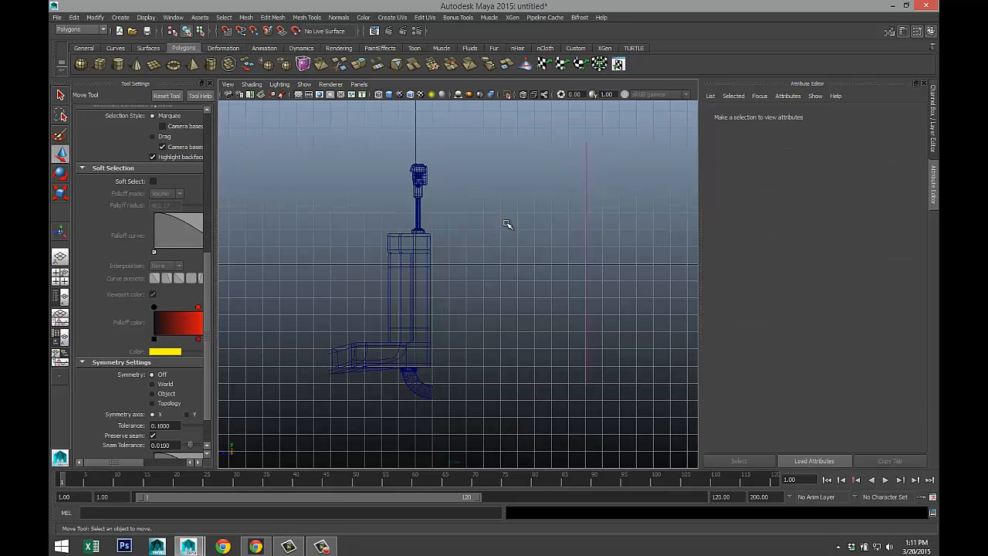
{"action": "scroll", "coordinate": [526, 266], "scroll_direction": "down", "scroll_amount": 5}
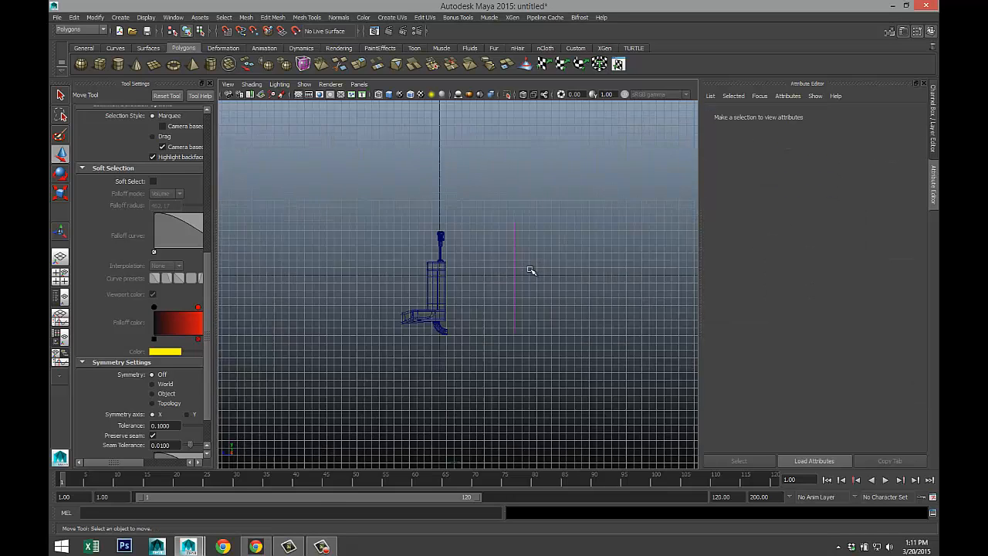
- Select the combined urinal in the perspective view and separate it back into its individual parts
{"action": "left_click", "coordinate": [61, 276]}
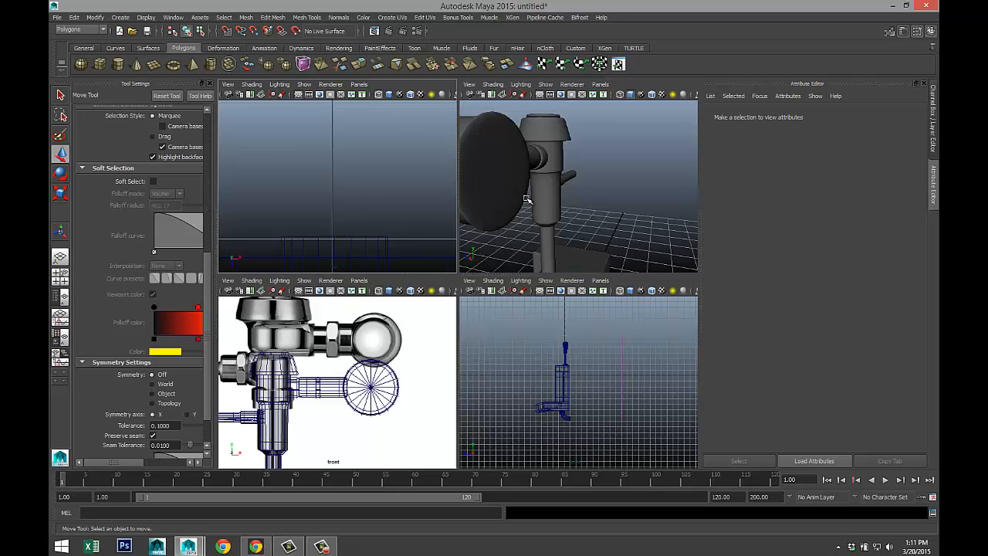
{"action": "key", "text": "space"}
{"action": "scroll", "coordinate": [512, 221], "scroll_direction": "down", "scroll_amount": 2}
{"action": "scroll", "coordinate": [512, 222], "scroll_direction": "up", "scroll_amount": 3}
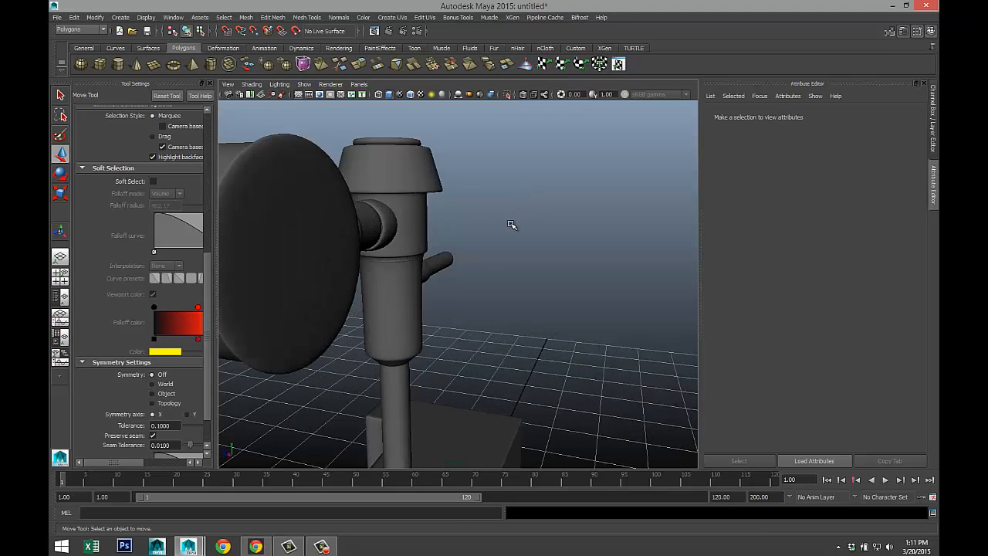
{"action": "left_click_drag", "start_coordinate": [450, 234], "coordinate": [515, 211], "text": "alt"}
{"action": "scroll", "coordinate": [515, 213], "scroll_direction": "down", "scroll_amount": 3}
{"action": "scroll", "coordinate": [514, 221], "scroll_direction": "up", "scroll_amount": 3}
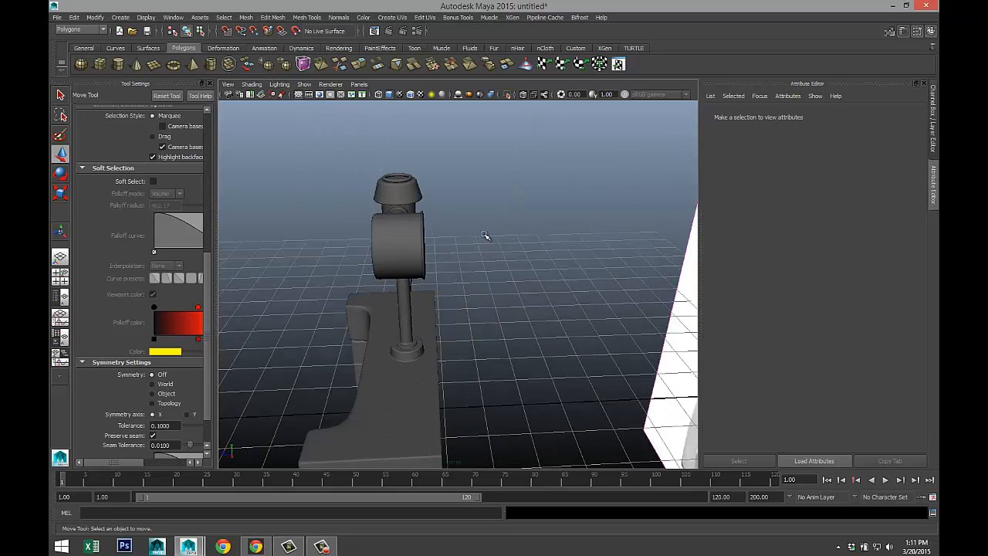
{"action": "left_click_drag", "start_coordinate": [480, 252], "coordinate": [448, 241], "text": "alt"}
{"action": "left_click", "coordinate": [441, 244]}
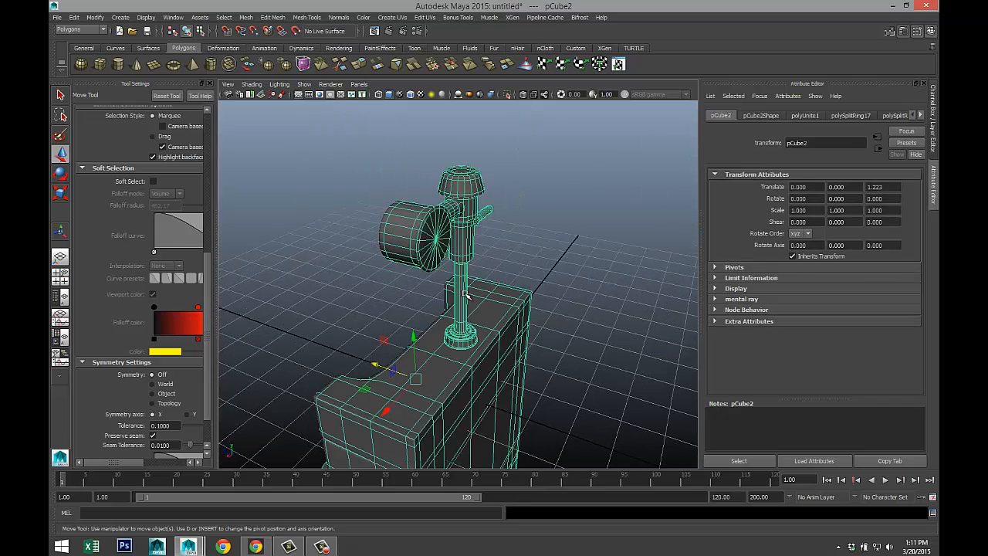
{"action": "scroll", "coordinate": [465, 294], "scroll_direction": "up", "scroll_amount": 2}
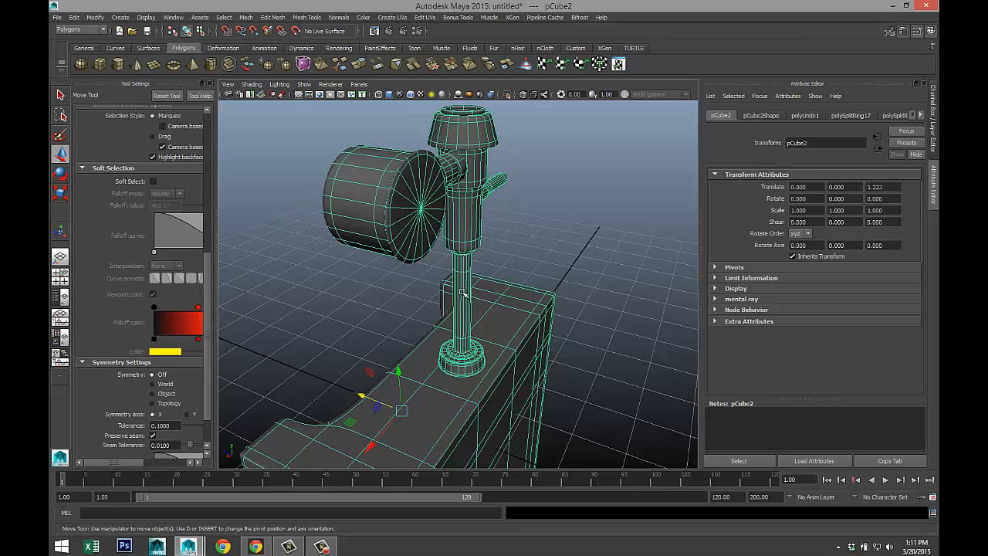
{"action": "left_click", "coordinate": [245, 17]}
{"action": "left_click", "coordinate": [259, 48]}
- Select all the rear disc faces of the flush valve's end cap and pull them backward to lengthen the cap
{"action": "left_click", "coordinate": [415, 203]}
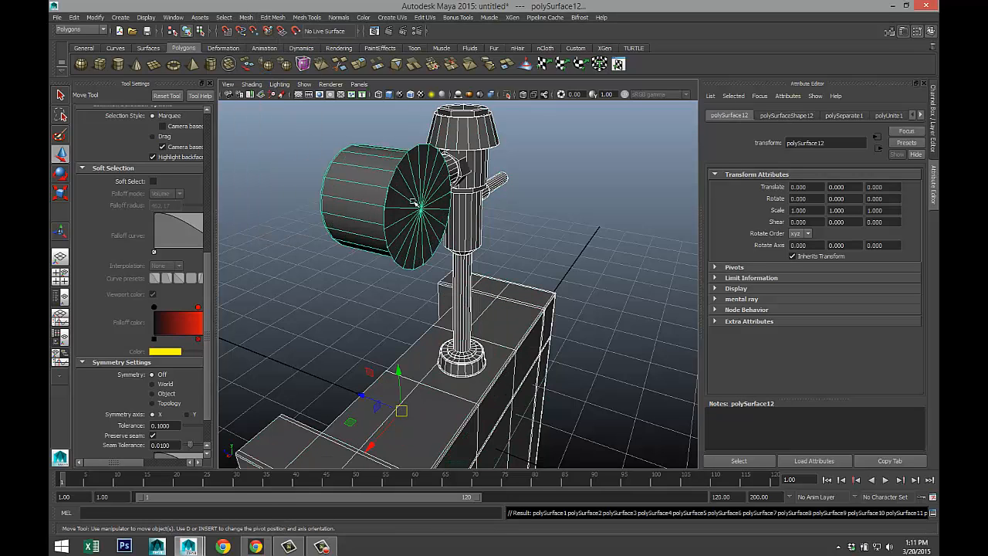
{"action": "left_click", "coordinate": [401, 187]}
{"action": "right_click_drag", "start_coordinate": [402, 189], "coordinate": [407, 210]}
{"action": "left_click", "coordinate": [408, 197]}
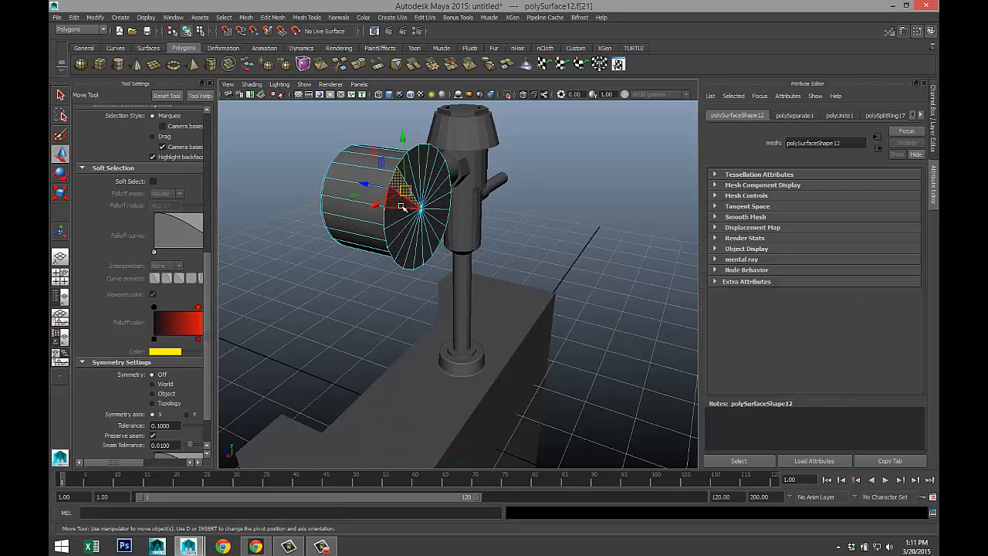
{"action": "left_click", "coordinate": [400, 204], "text": "shift"}
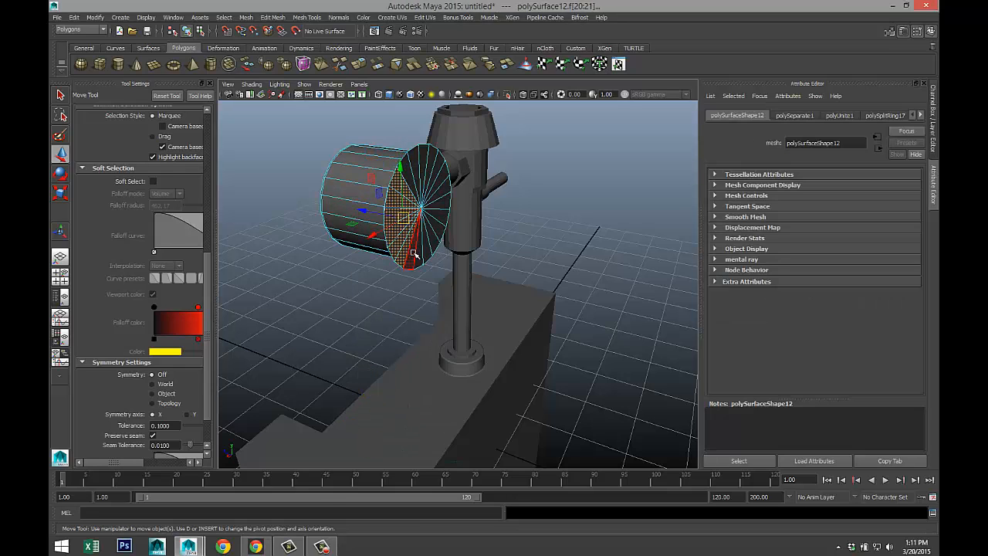
{"action": "left_click", "coordinate": [412, 253], "text": "shift"}
{"action": "left_click", "coordinate": [419, 253], "text": "shift"}
{"action": "left_click", "coordinate": [428, 252], "text": "shift"}
{"action": "left_click", "coordinate": [436, 242], "text": "shift"}
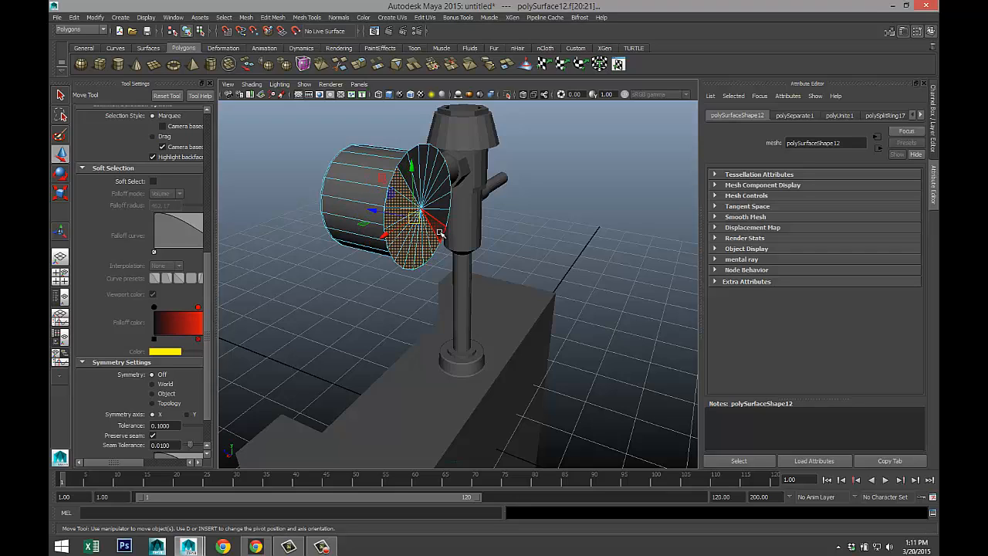
{"action": "left_click", "coordinate": [440, 227], "text": "shift"}
{"action": "left_click", "coordinate": [444, 208], "text": "shift"}
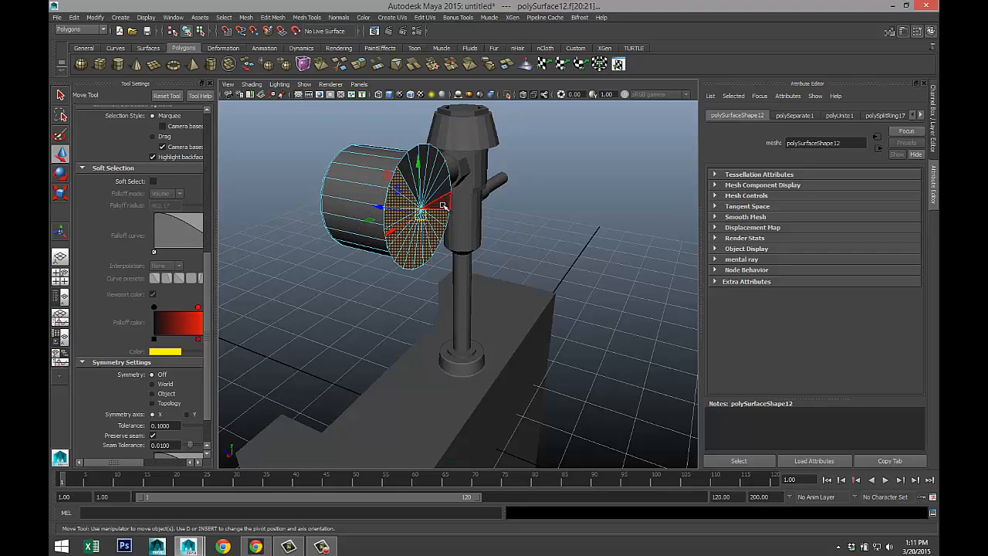
{"action": "left_click", "coordinate": [434, 155], "text": "shift"}
{"action": "left_click", "coordinate": [414, 155], "text": "shift"}
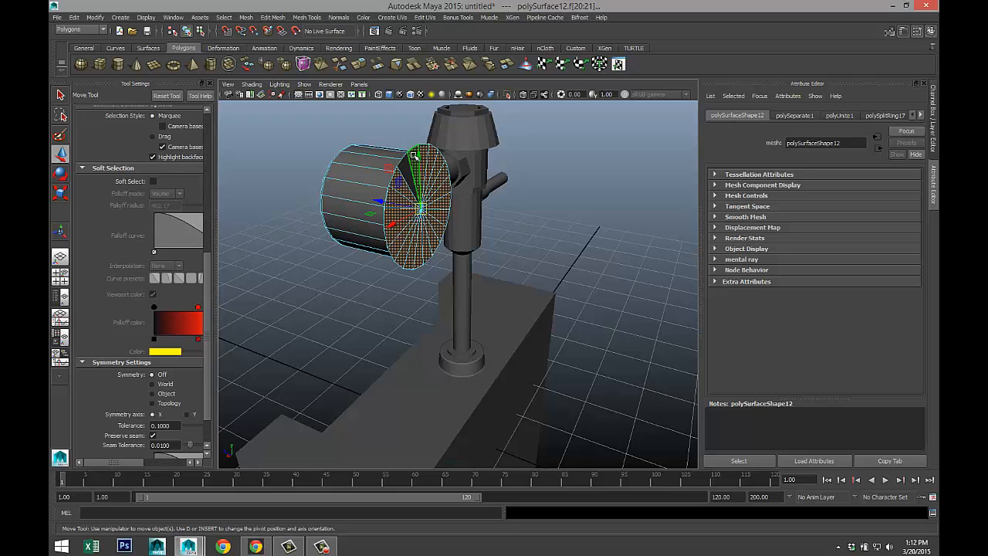
{"action": "double_click", "coordinate": [412, 187], "text": "shift"}
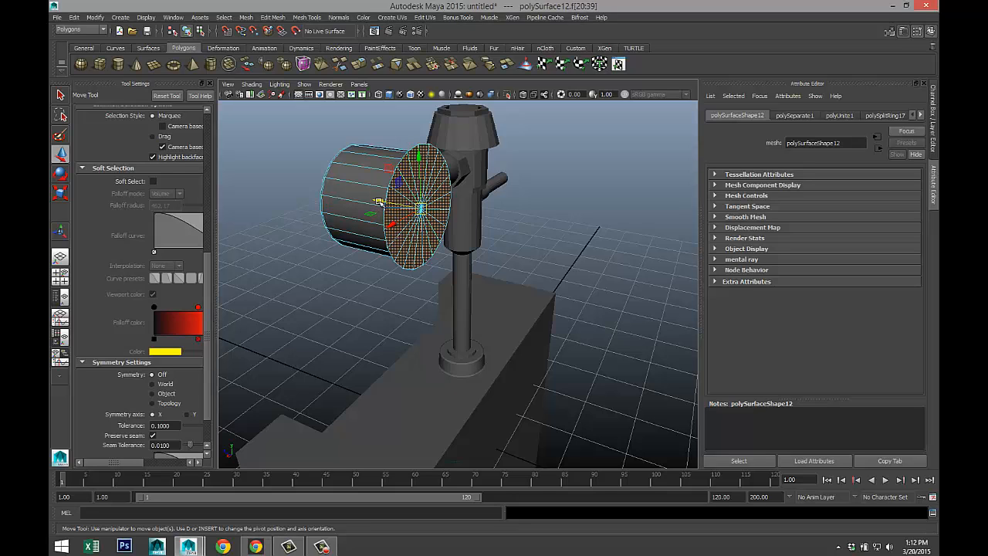
{"action": "left_click_drag", "start_coordinate": [378, 201], "coordinate": [405, 207]}
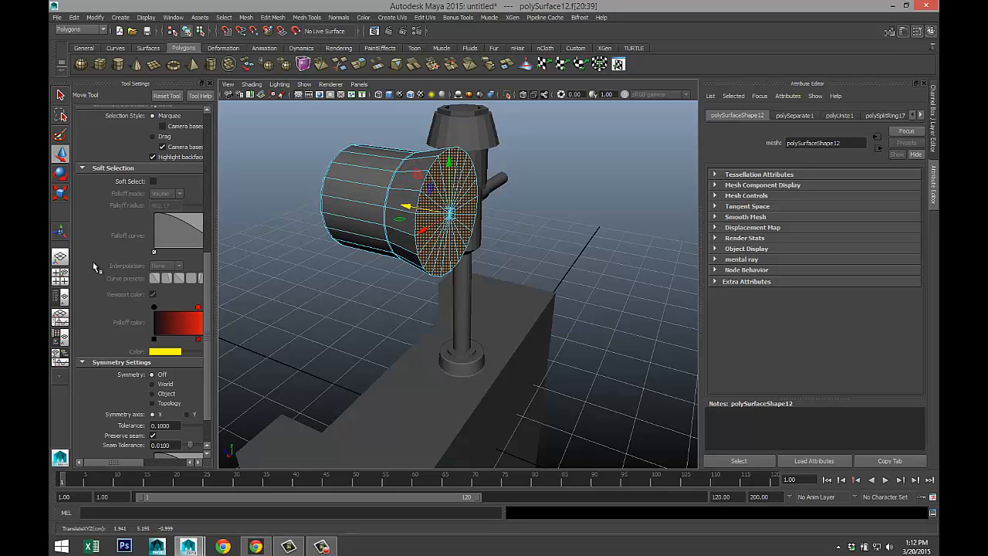
- Check the lengthened end cap against the urinal's back in the side view and around the model, and deselect its faces
{"action": "left_click", "coordinate": [61, 279]}
{"action": "key", "text": "space"}
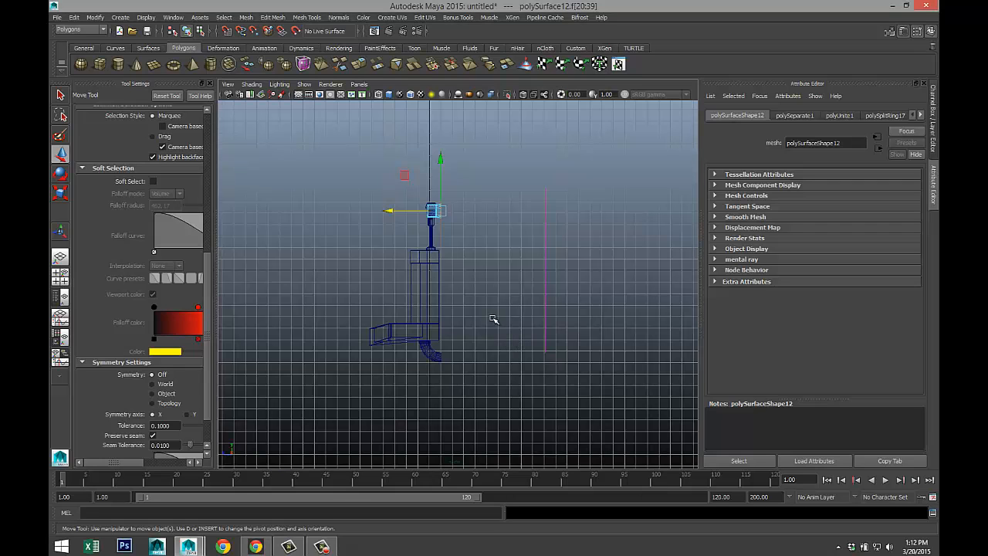
{"action": "scroll", "coordinate": [486, 245], "scroll_direction": "up", "scroll_amount": 3}
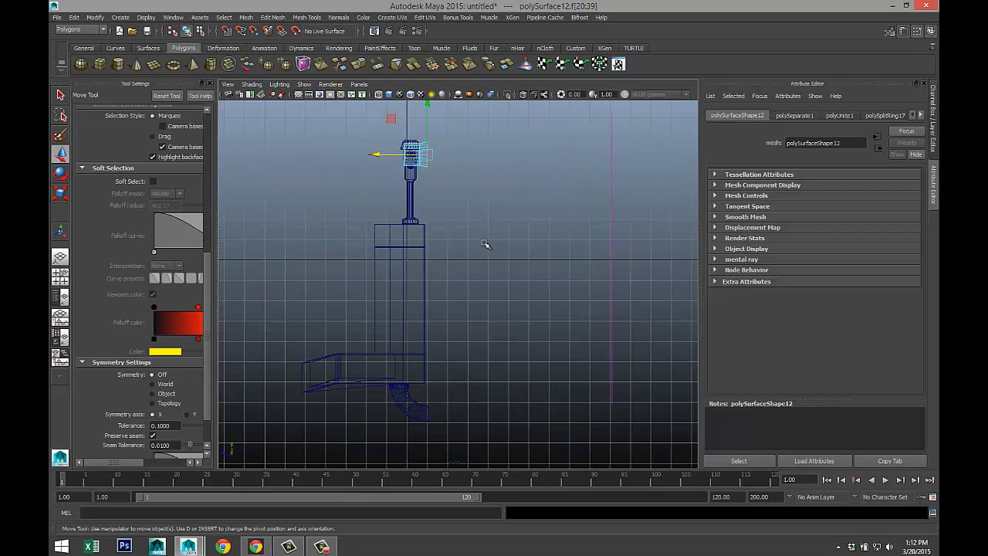
{"action": "left_click", "coordinate": [59, 277]}
{"action": "key", "text": "space"}
{"action": "scroll", "coordinate": [531, 261], "scroll_direction": "down", "scroll_amount": 4}
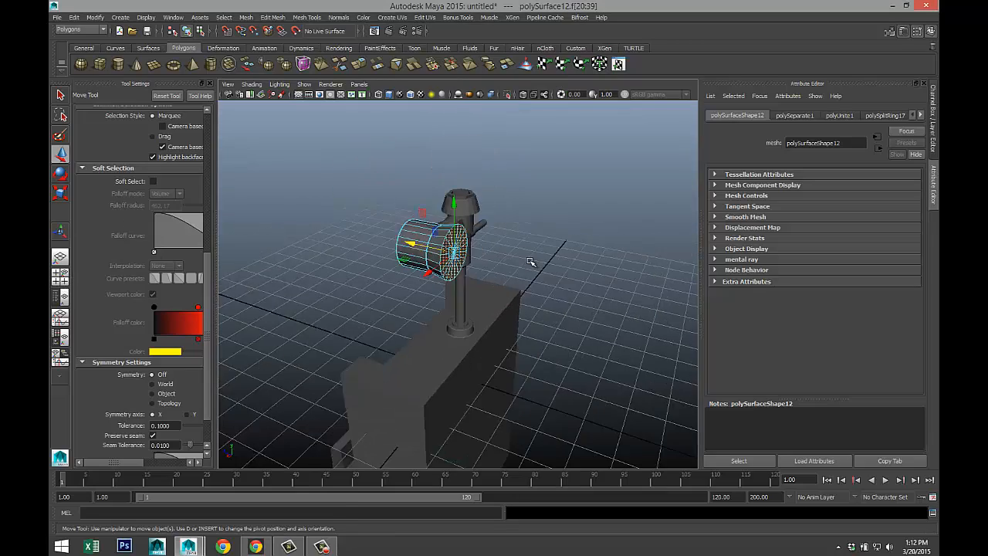
{"action": "left_click_drag", "start_coordinate": [468, 283], "coordinate": [625, 286], "text": "alt"}
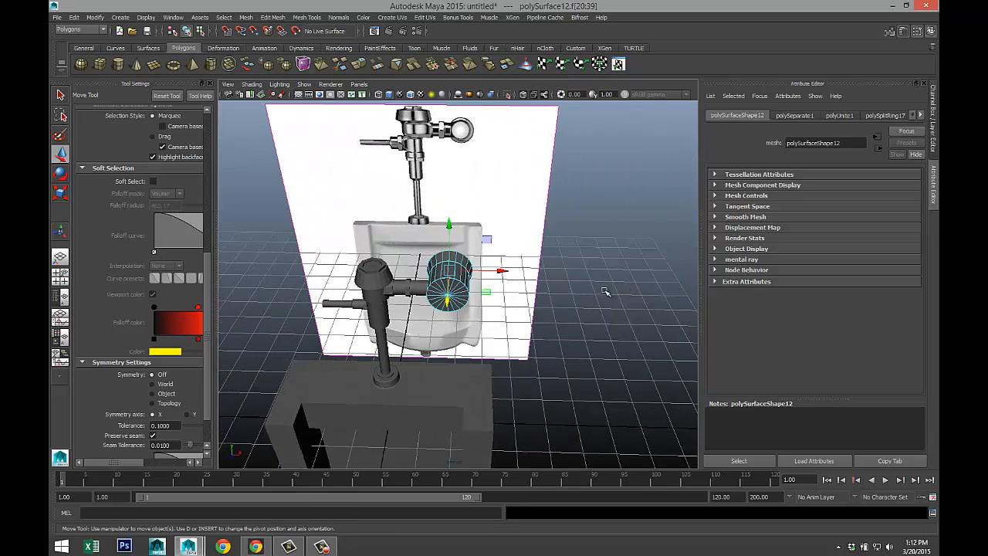
{"action": "left_click", "coordinate": [607, 291]}
- Return to object selection and turn on smooth mesh preview for the flush valve's main body and its end cap
{"action": "scroll", "coordinate": [574, 308], "scroll_direction": "up", "scroll_amount": 2}
{"action": "scroll", "coordinate": [575, 308], "scroll_direction": "up", "scroll_amount": 2}
{"action": "middle_click_drag", "start_coordinate": [570, 307], "coordinate": [613, 296], "text": "alt"}
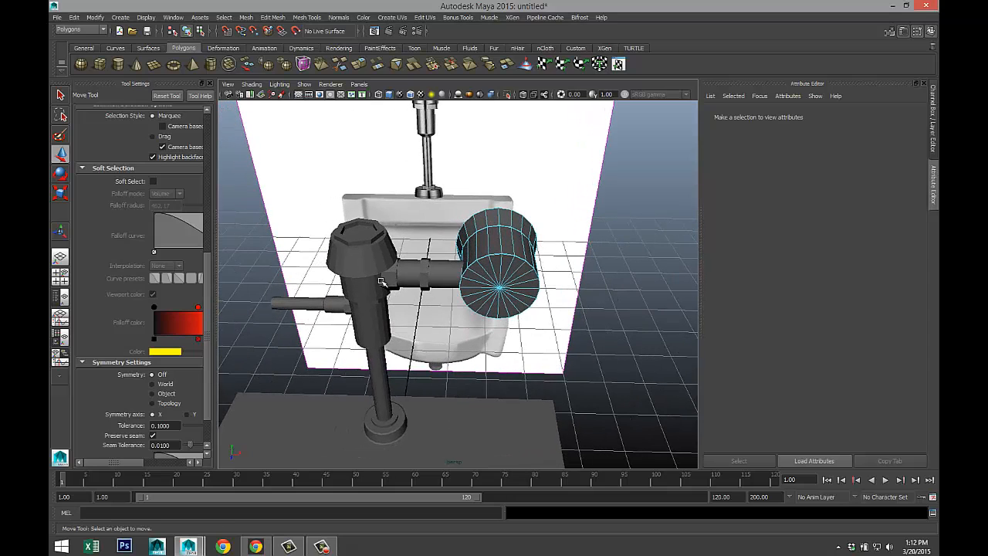
{"action": "right_click", "coordinate": [359, 264]}
{"action": "left_click", "coordinate": [359, 265]}
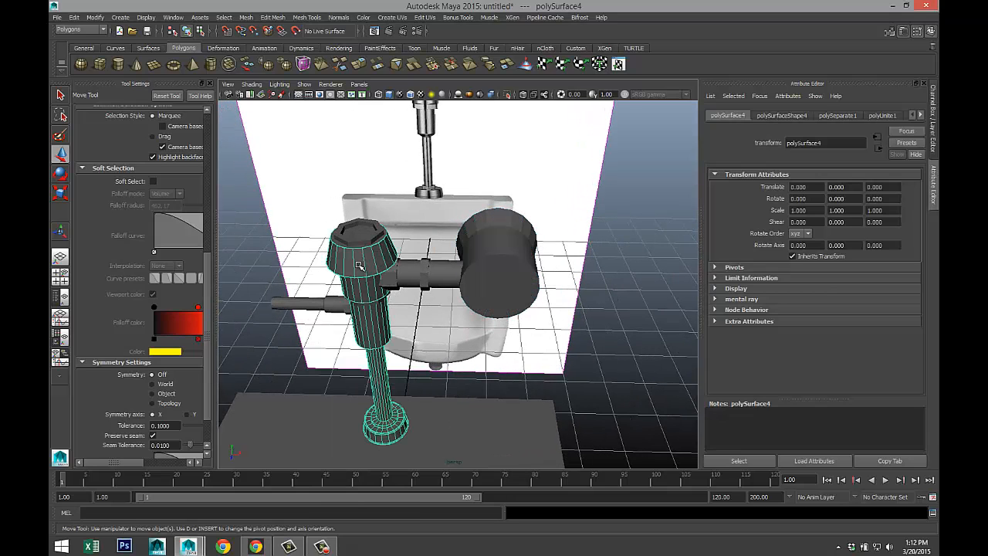
{"action": "key", "text": "3"}
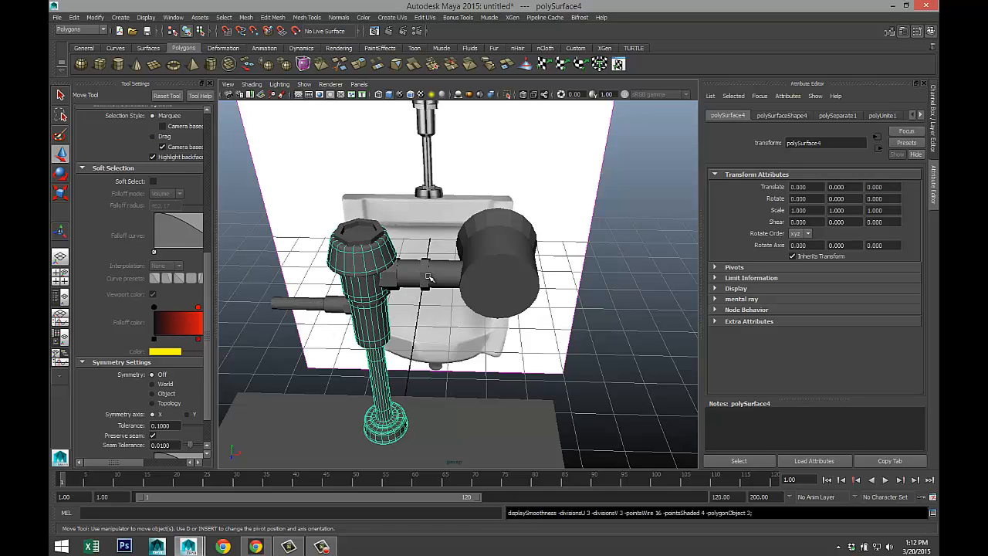
{"action": "left_click", "coordinate": [531, 296]}
{"action": "scroll", "coordinate": [470, 317], "scroll_direction": "up", "scroll_amount": 5}
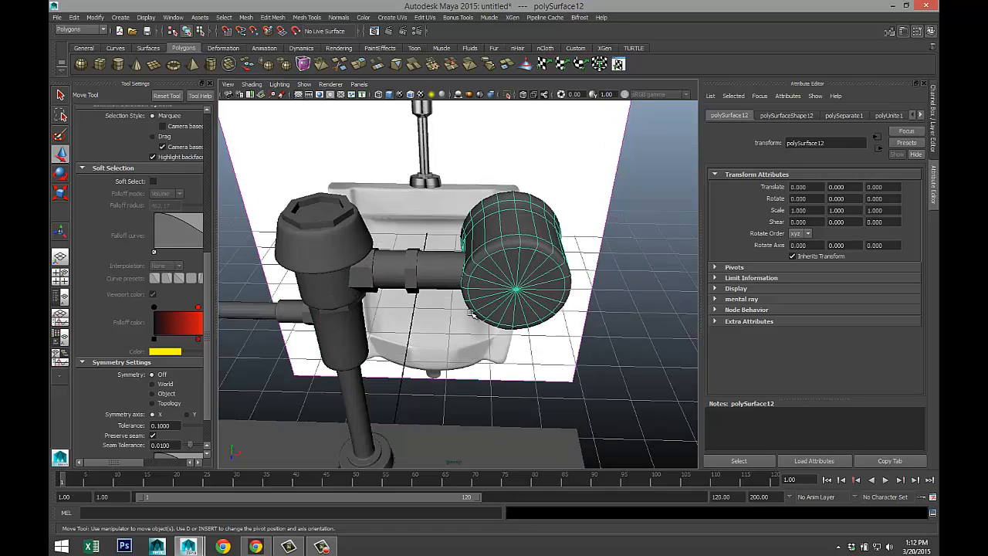
- Turn on smooth mesh preview for the flush valve's handle
{"action": "middle_click_drag", "start_coordinate": [418, 376], "coordinate": [523, 220], "text": "alt"}
{"action": "middle_click_drag", "start_coordinate": [525, 265], "coordinate": [569, 366], "text": "alt"}
{"action": "left_click", "coordinate": [328, 213]}
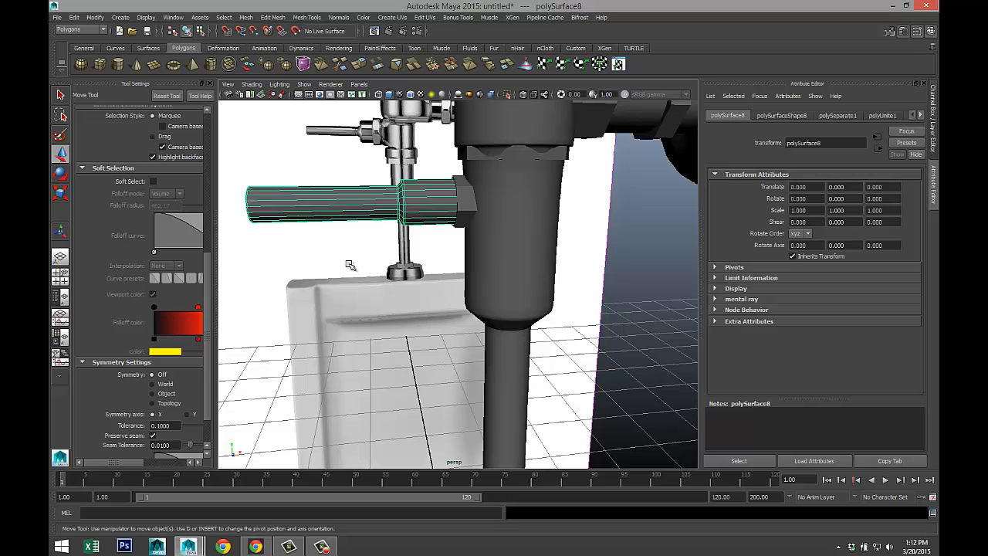
{"action": "key", "text": "3"}
{"action": "scroll", "coordinate": [349, 272], "scroll_direction": "down", "scroll_amount": 4}
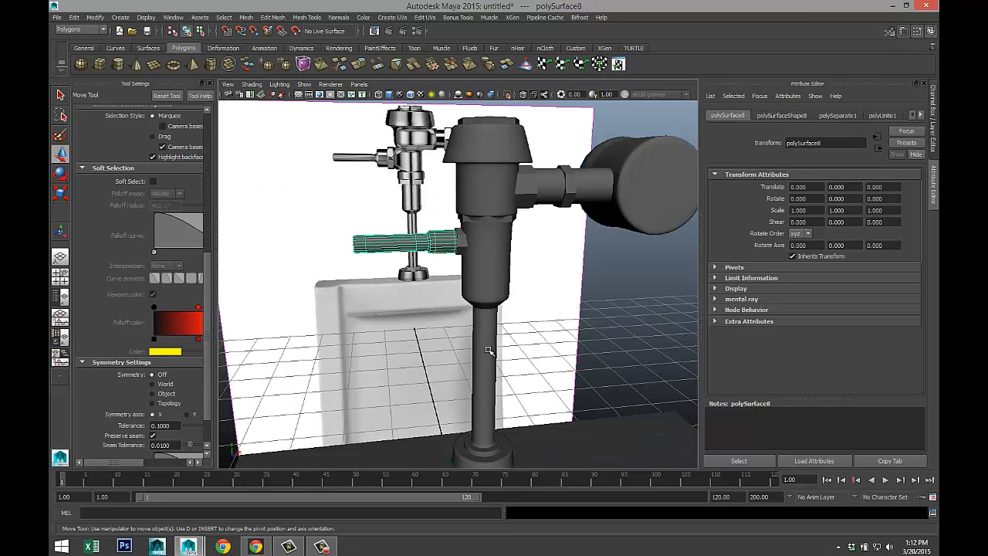
- Turn on smooth mesh preview for the urinal body and inspect the pipe's base flange and the basin
{"action": "left_click_drag", "start_coordinate": [558, 385], "coordinate": [527, 208], "text": "alt"}
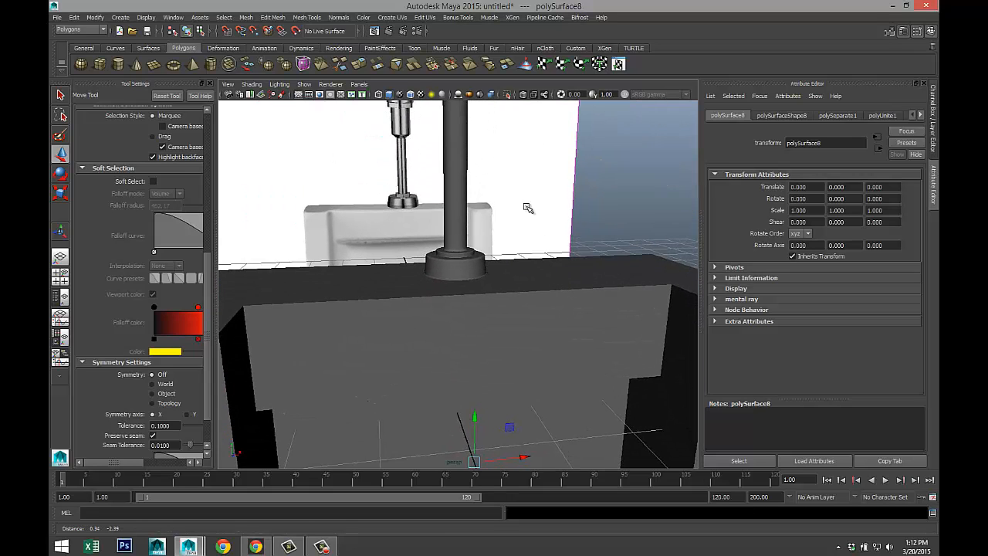
{"action": "left_click", "coordinate": [568, 351]}
{"action": "key", "text": "3"}
{"action": "scroll", "coordinate": [555, 355], "scroll_direction": "down", "scroll_amount": 5}
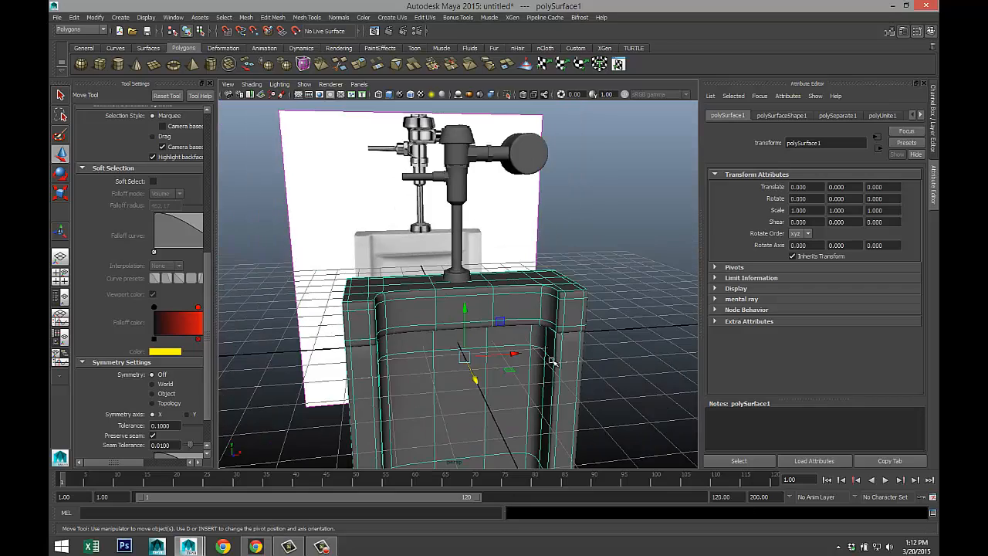
{"action": "scroll", "coordinate": [551, 366], "scroll_direction": "up", "scroll_amount": 6}
{"action": "scroll", "coordinate": [463, 269], "scroll_direction": "up", "scroll_amount": 4}
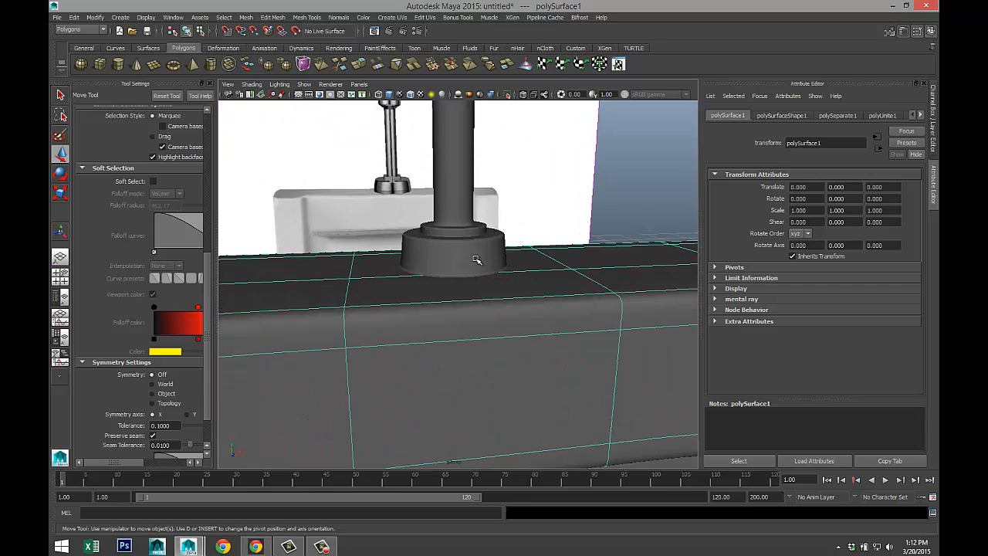
{"action": "scroll", "coordinate": [476, 260], "scroll_direction": "down", "scroll_amount": 5}
{"action": "middle_click_drag", "start_coordinate": [540, 357], "coordinate": [515, 164], "text": "alt"}
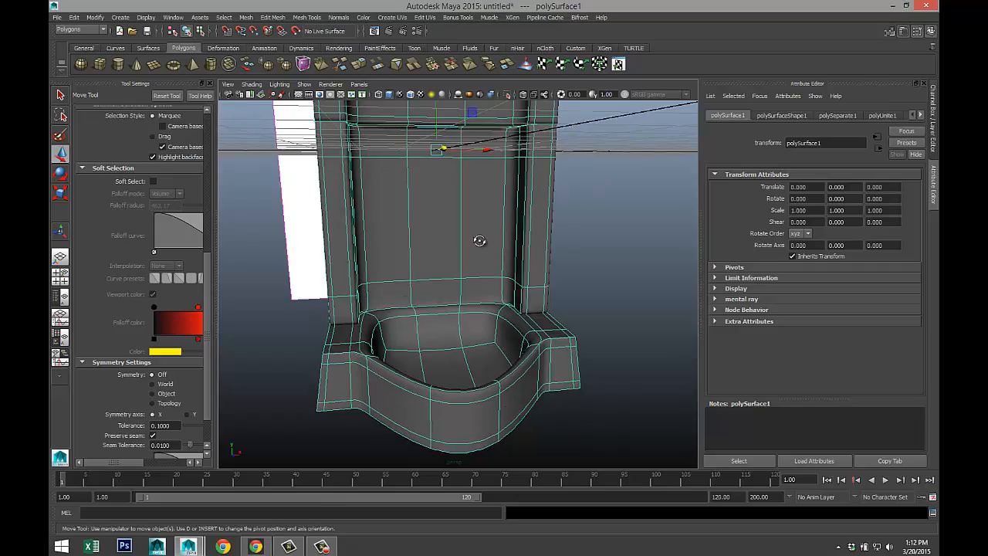
{"action": "mouse_move", "coordinate": [478, 240]}
{"action": "left_mouse_down", "text": "alt"}
{"action": "mouse_move", "coordinate": [479, 193]}
{"action": "mouse_move", "coordinate": [474, 254]}
{"action": "left_mouse_up", "text": "alt"}
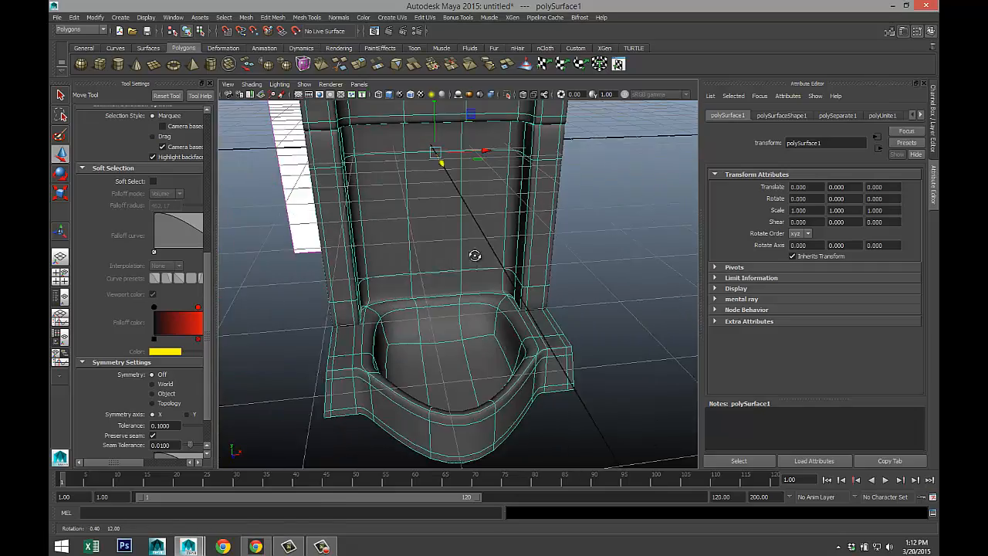
- Select every part of the urinal model without the reference plane and group them
{"action": "scroll", "coordinate": [474, 254], "scroll_direction": "down", "scroll_amount": 8}
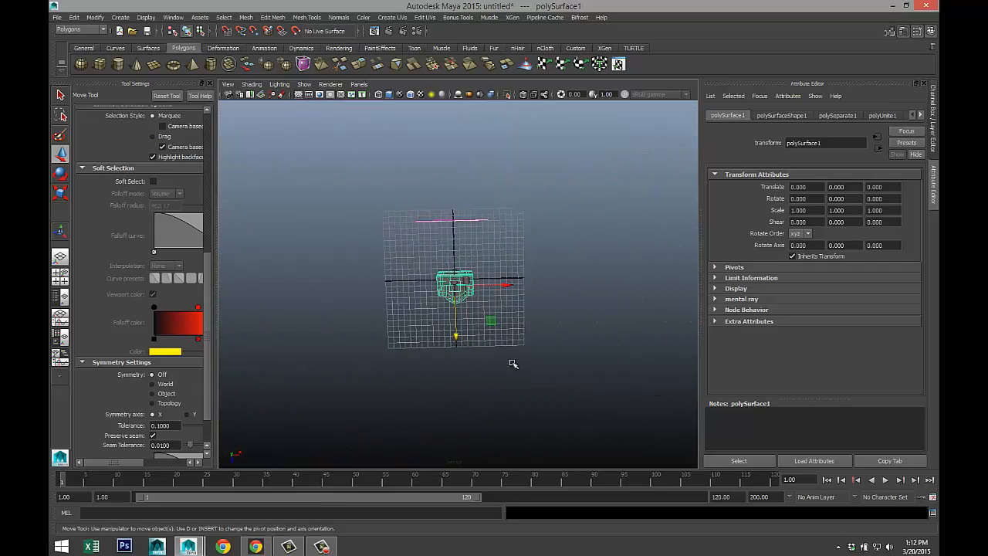
{"action": "left_click_drag", "start_coordinate": [380, 247], "coordinate": [577, 367]}
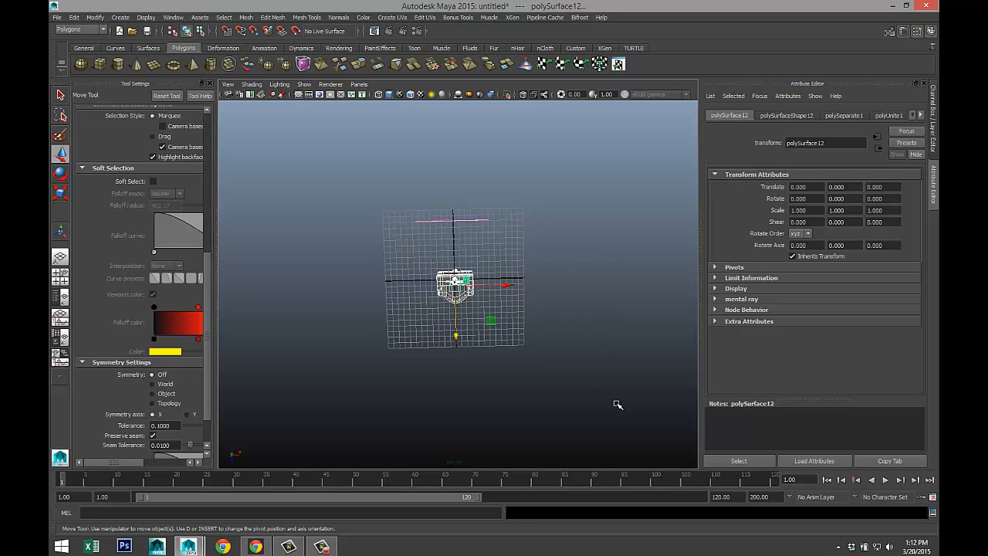
{"action": "key", "text": "ctrl+g"}
{"action": "scroll", "coordinate": [544, 343], "scroll_direction": "up", "scroll_amount": 6}
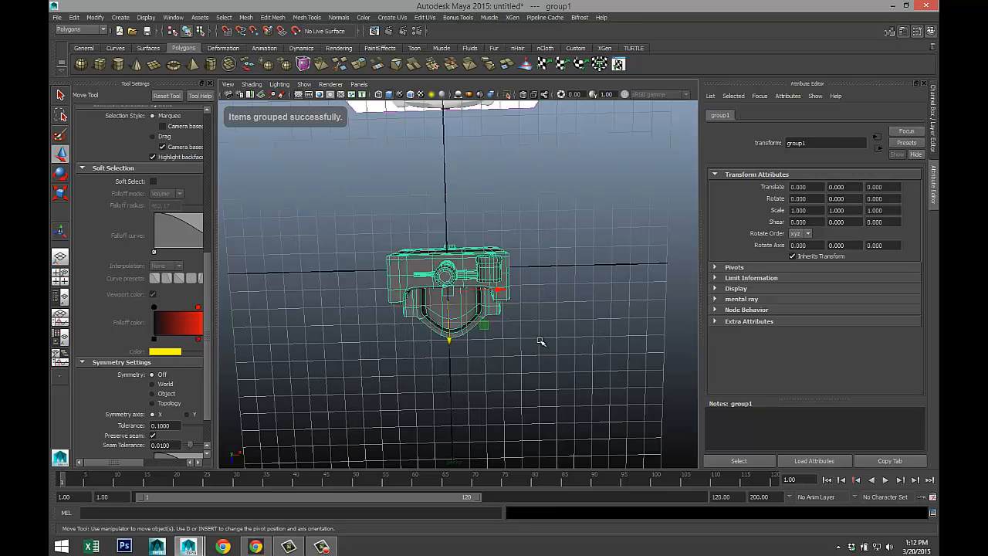
{"action": "left_click_drag", "start_coordinate": [543, 341], "coordinate": [559, 268], "text": "alt"}
{"action": "middle_click_drag", "start_coordinate": [559, 268], "coordinate": [562, 333], "text": "alt"}
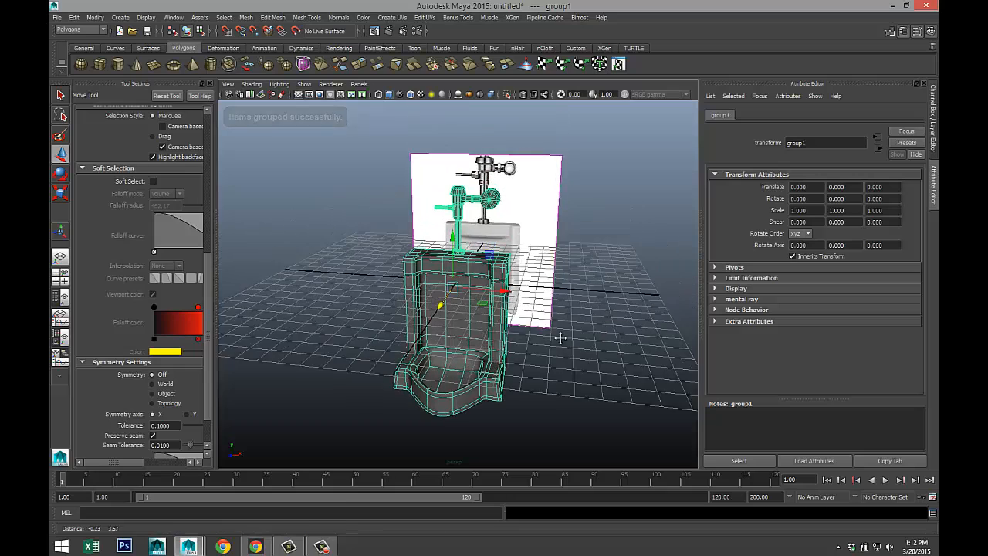
- Select all parts of the flush valve above the urinal and assign them a new mia_material_x material
{"action": "scroll", "coordinate": [573, 331], "scroll_direction": "up", "scroll_amount": 5}
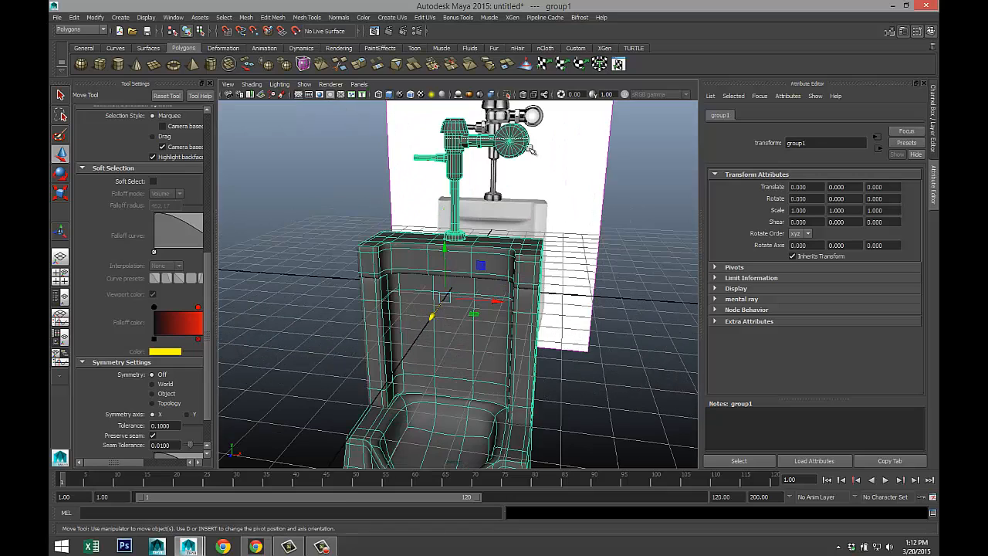
{"action": "left_click_drag", "start_coordinate": [530, 214], "coordinate": [532, 216]}
{"action": "left_click_drag", "start_coordinate": [596, 303], "coordinate": [568, 268], "text": "alt"}
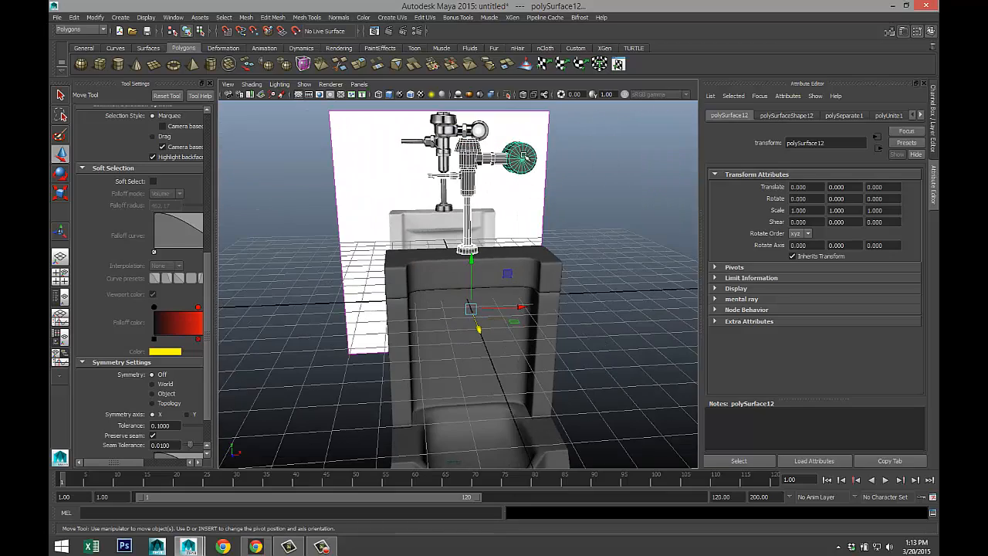
{"action": "right_click", "coordinate": [523, 156]}
{"action": "right_click_drag", "start_coordinate": [356, 197], "coordinate": [376, 213]}
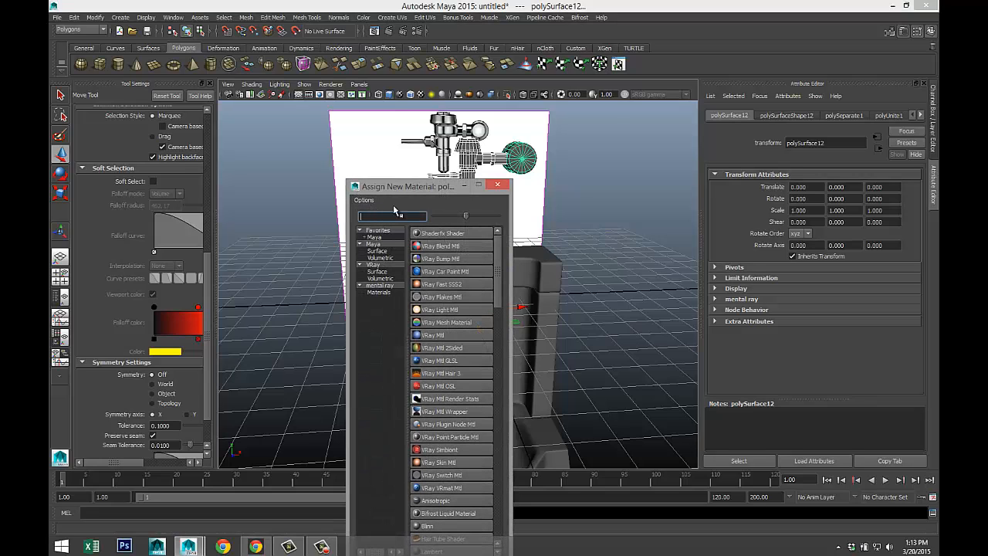
{"action": "type", "text": "mia"}
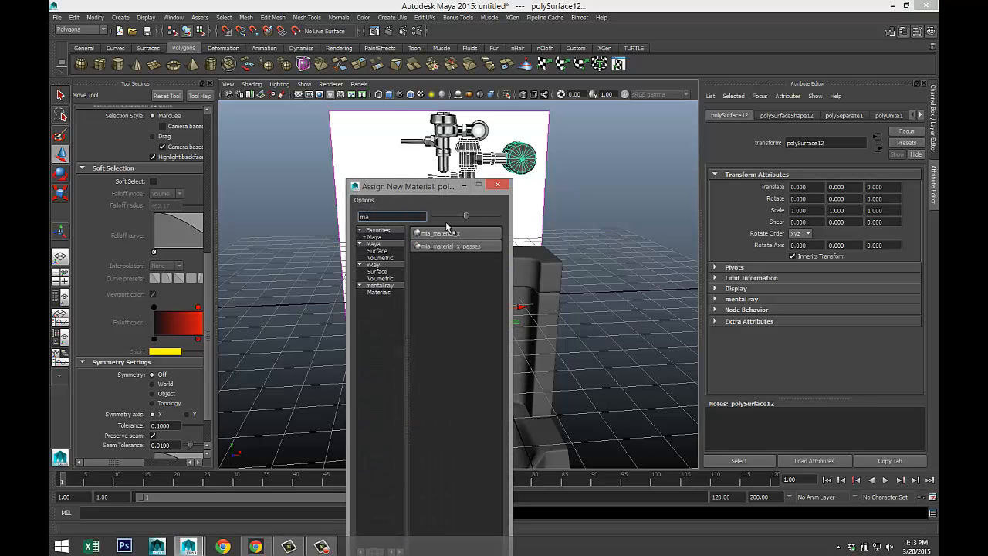
{"action": "left_click", "coordinate": [458, 234]}
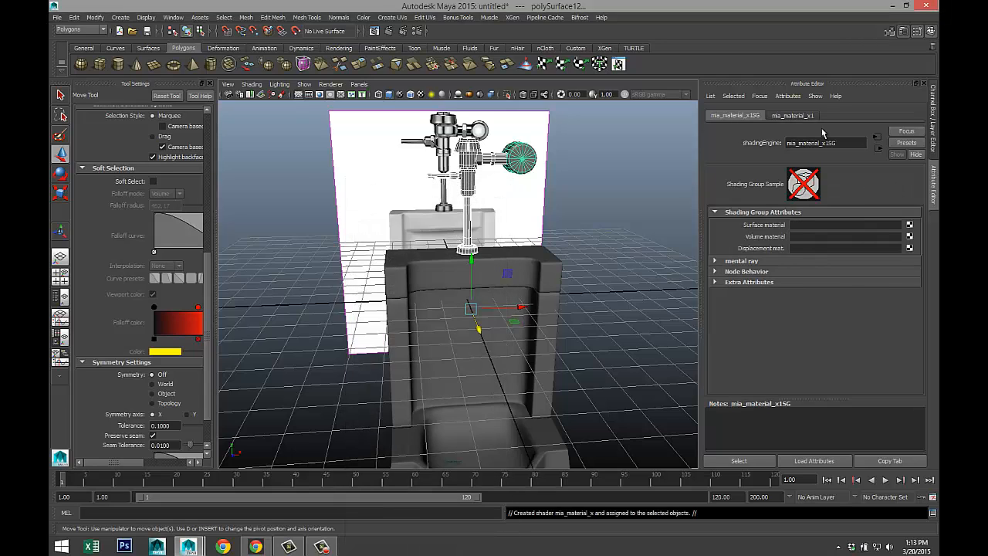
- Apply the Chrome preset to the flush valve's mia_material_x material
{"action": "left_click", "coordinate": [803, 117]}
{"action": "left_click", "coordinate": [906, 143]}
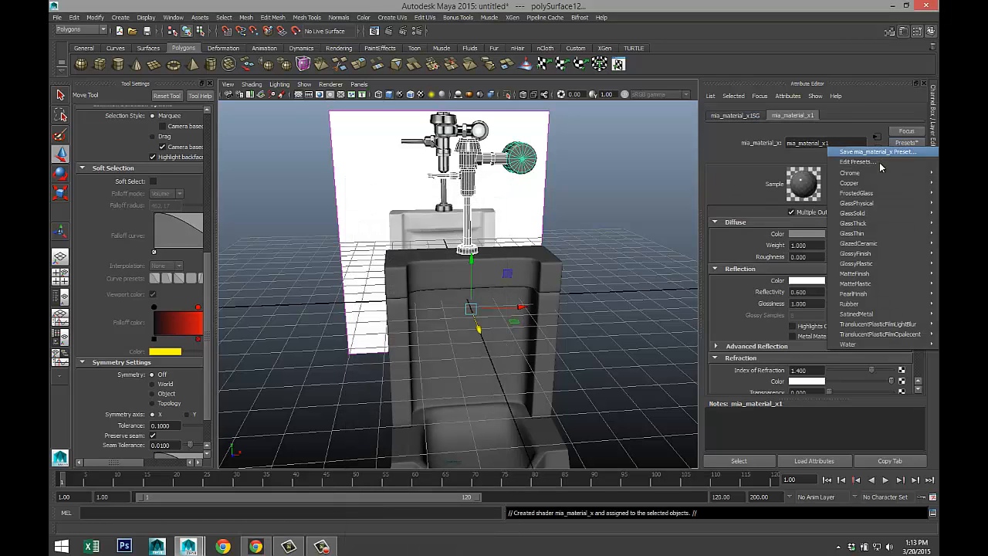
{"action": "mouse_move", "coordinate": [870, 178]}
{"action": "left_click", "coordinate": [803, 174]}
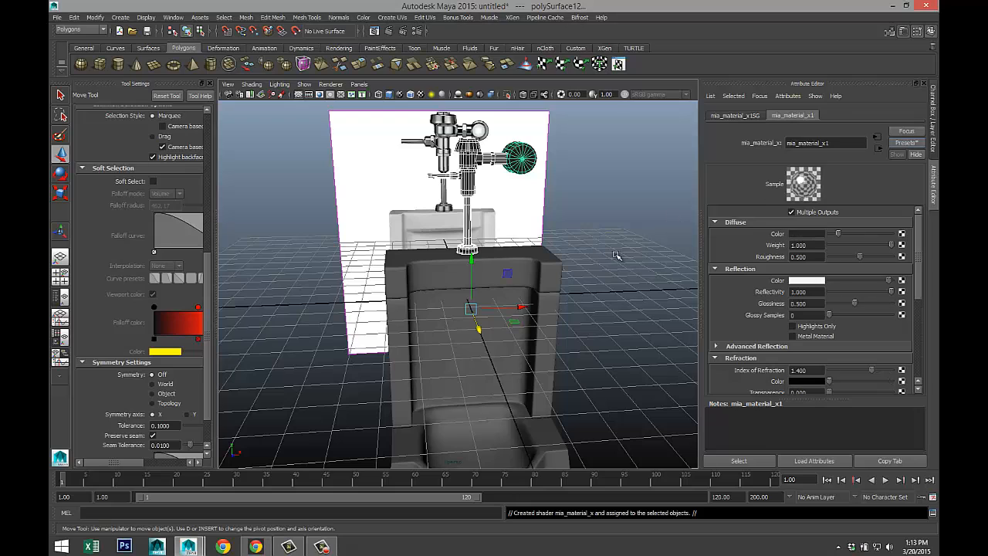
- Assign a new Phong E material to the urinal body and set its color to white
{"action": "left_click", "coordinate": [552, 270]}
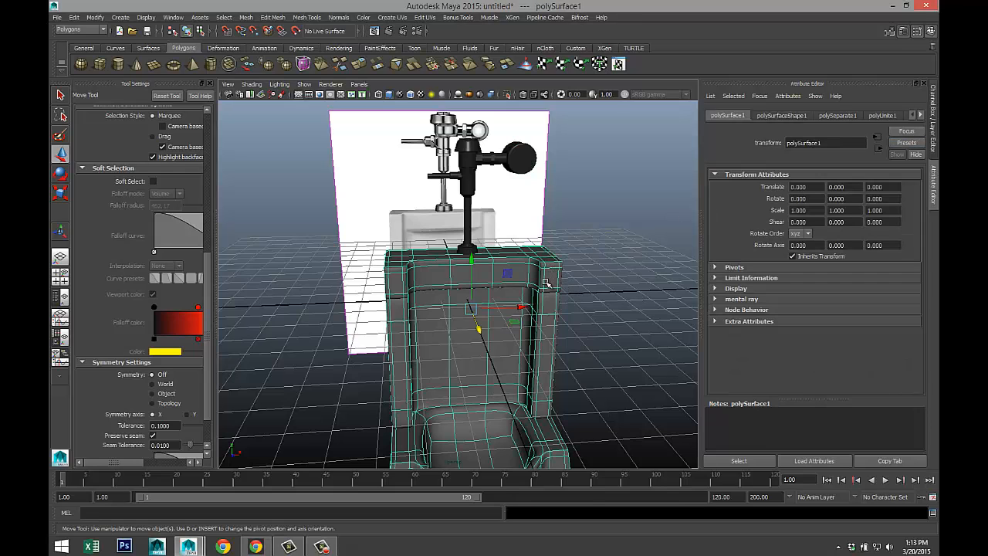
{"action": "right_click_drag", "start_coordinate": [545, 284], "coordinate": [544, 496]}
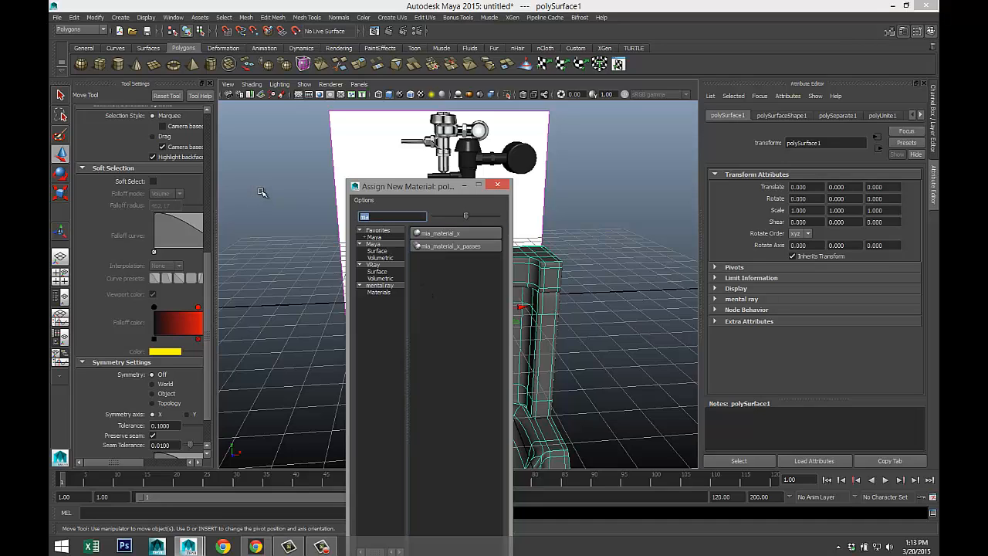
{"action": "type", "text": "ph"}
{"action": "left_click", "coordinate": [447, 245]}
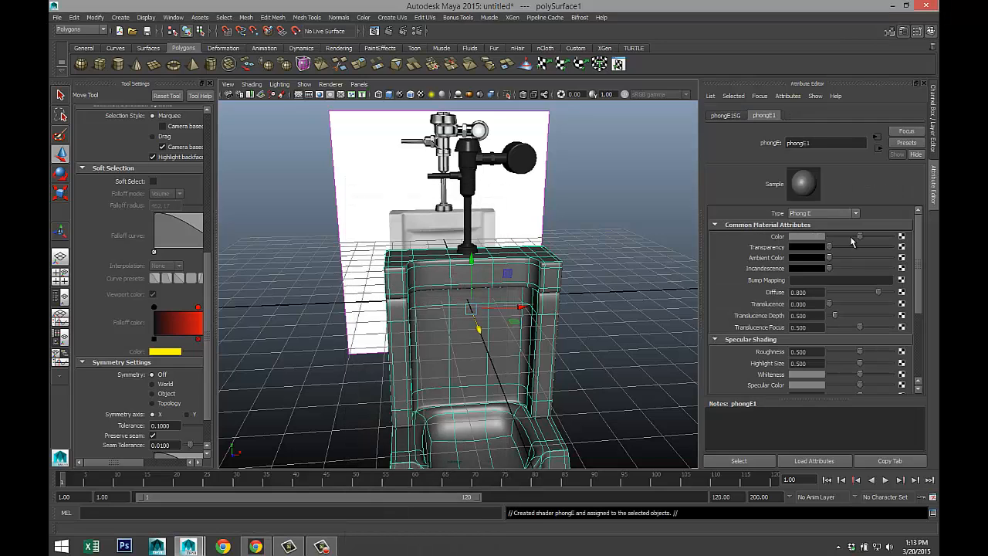
{"action": "left_click_drag", "start_coordinate": [861, 240], "coordinate": [891, 237]}
- Assign a new Blinn material to the drain pipe and flange beneath the urinal, lighten its gray color, and clear the selection
{"action": "scroll", "coordinate": [595, 290], "scroll_direction": "down", "scroll_amount": 3}
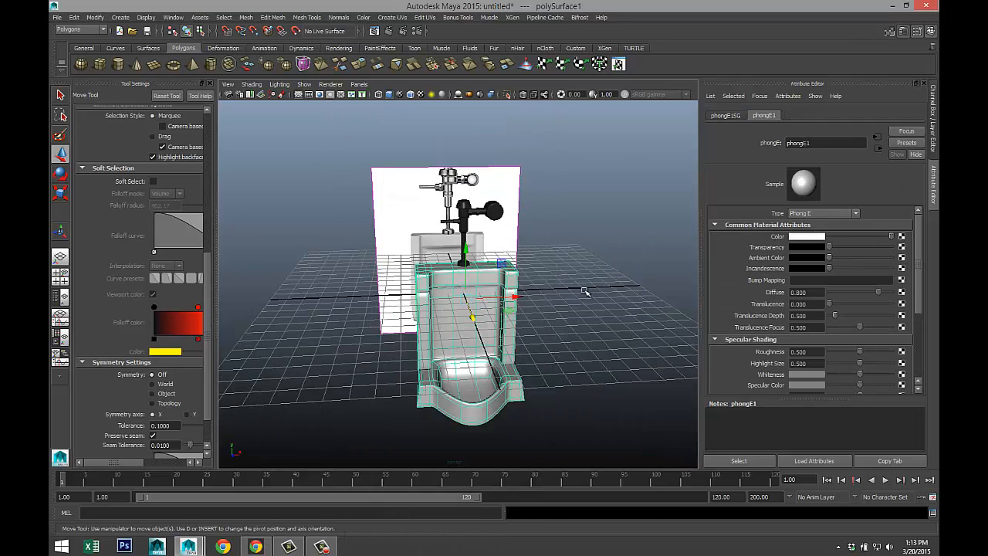
{"action": "left_click_drag", "start_coordinate": [511, 328], "coordinate": [533, 288], "text": "alt"}
{"action": "middle_click_drag", "start_coordinate": [534, 287], "coordinate": [535, 259], "text": "alt"}
{"action": "scroll", "coordinate": [520, 307], "scroll_direction": "up", "scroll_amount": 7}
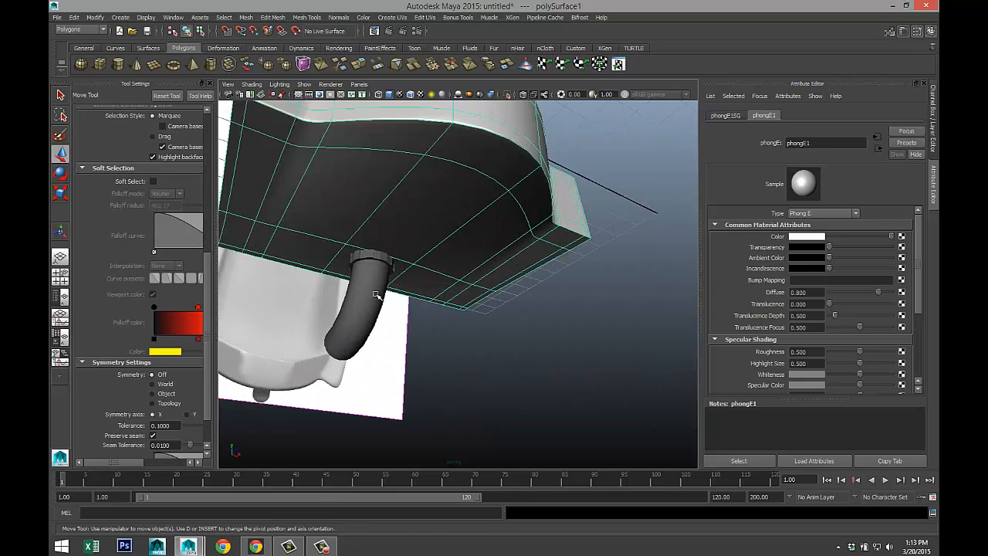
{"action": "left_click", "coordinate": [377, 259]}
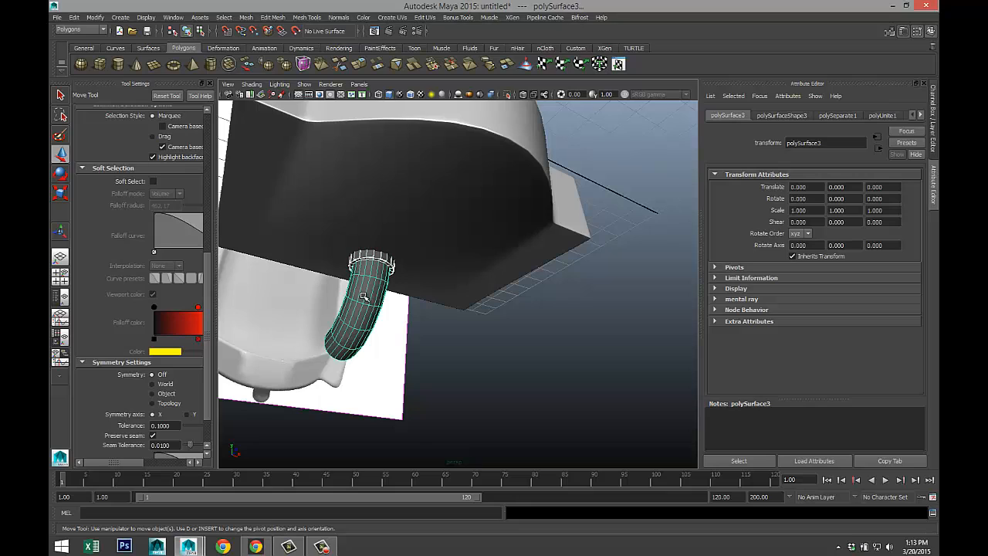
{"action": "right_click_drag", "start_coordinate": [368, 302], "coordinate": [357, 497]}
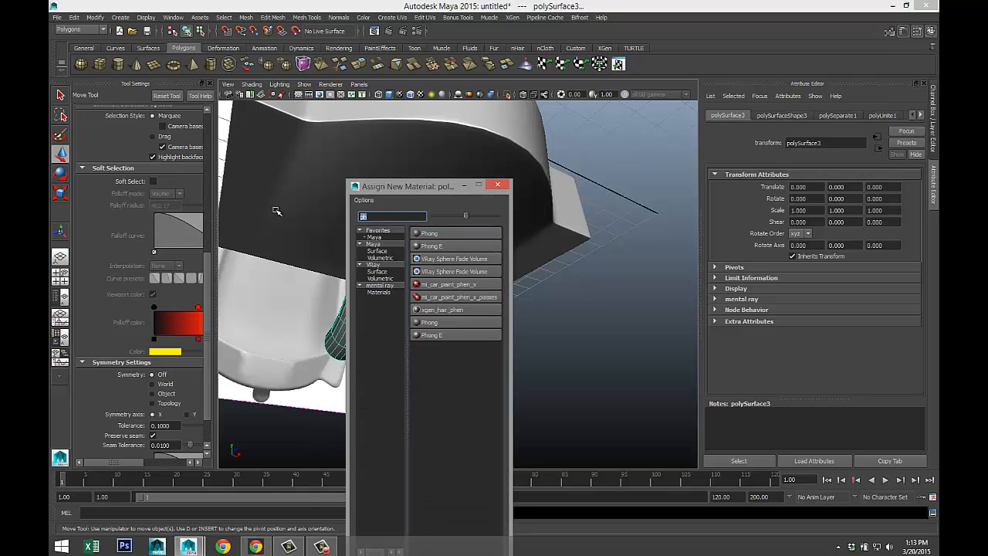
{"action": "type", "text": "blin"}
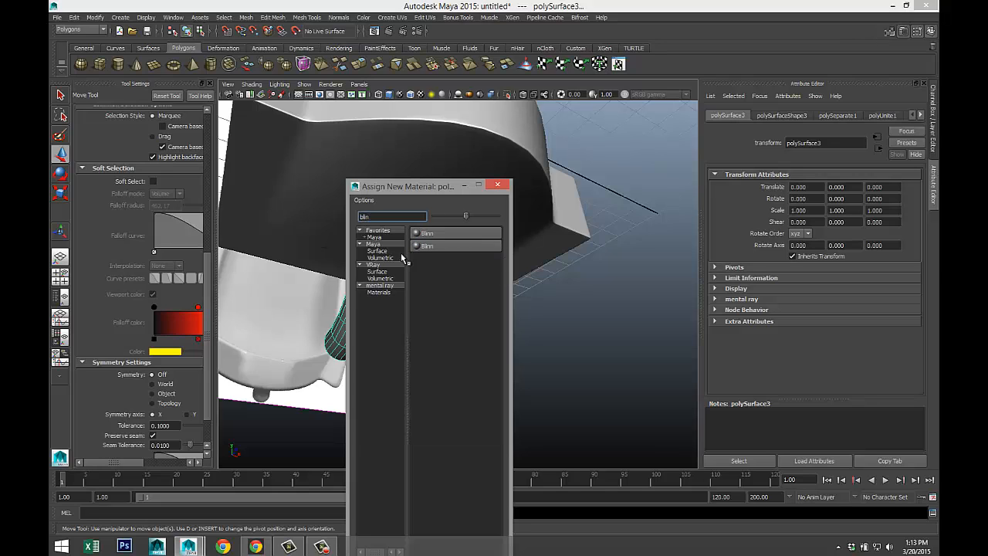
{"action": "left_click", "coordinate": [436, 234]}
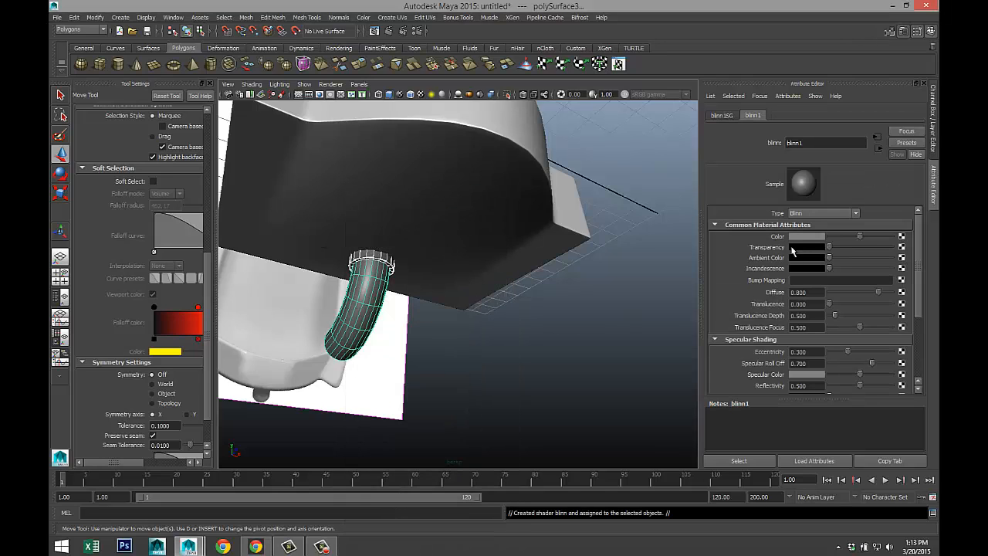
{"action": "left_click_drag", "start_coordinate": [859, 240], "coordinate": [876, 240]}
{"action": "left_click", "coordinate": [581, 304]}
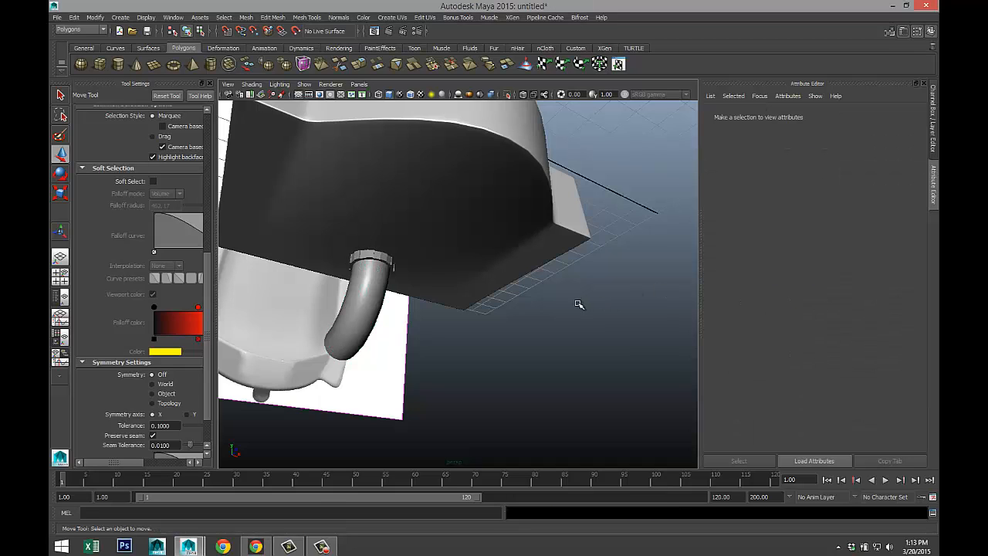
- Delete the reference image plane behind the urinal
{"action": "scroll", "coordinate": [536, 302], "scroll_direction": "down", "scroll_amount": 5}
{"action": "left_click_drag", "start_coordinate": [522, 296], "coordinate": [503, 330], "text": "alt"}
{"action": "scroll", "coordinate": [535, 360], "scroll_direction": "down", "scroll_amount": 8}
{"action": "left_click_drag", "start_coordinate": [547, 379], "coordinate": [511, 362], "text": "alt"}
{"action": "left_click", "coordinate": [370, 265]}
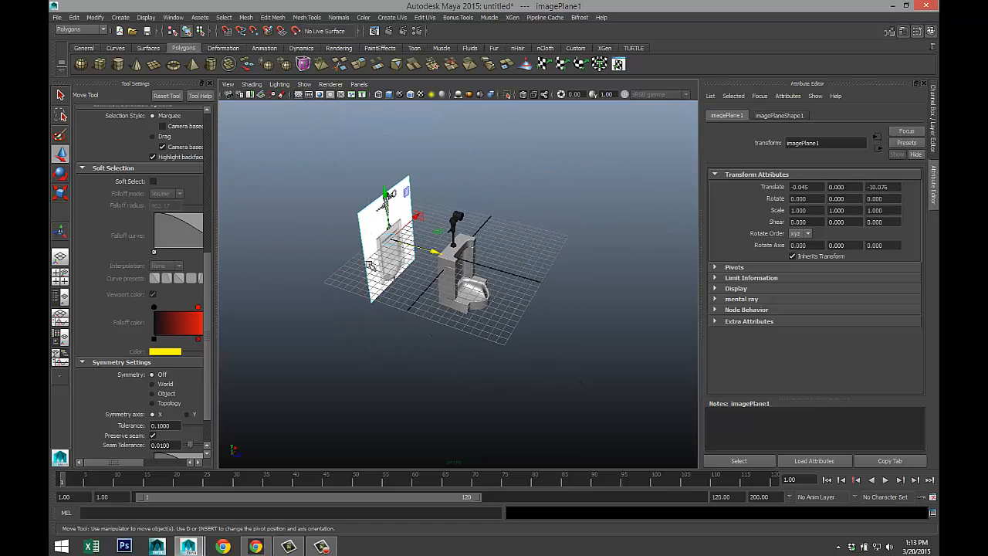
{"action": "key", "text": "Delete"}
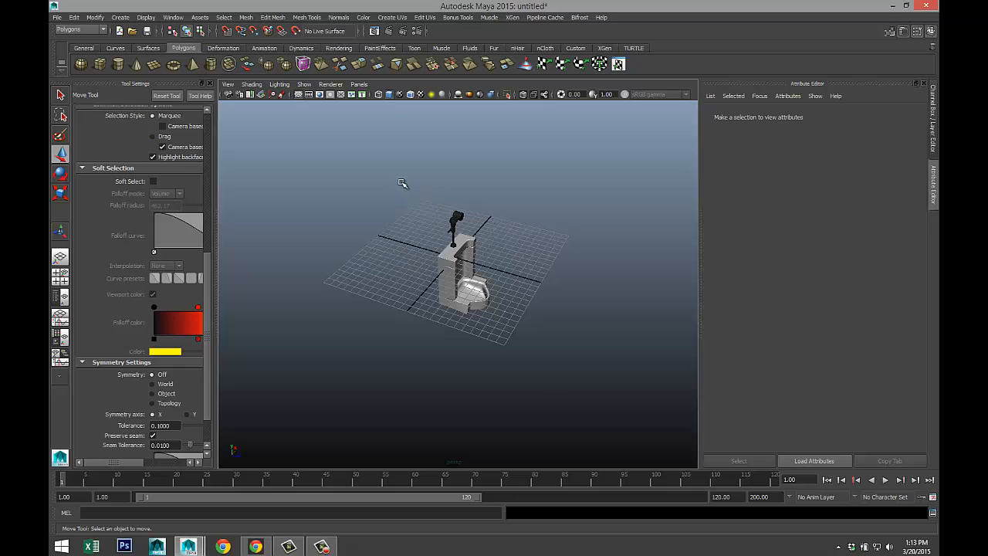
- Select the whole urinal model, duplicate it, and move the copy about 13.8 cm sideways along the X axis
{"action": "left_click_drag", "start_coordinate": [400, 181], "coordinate": [534, 381]}
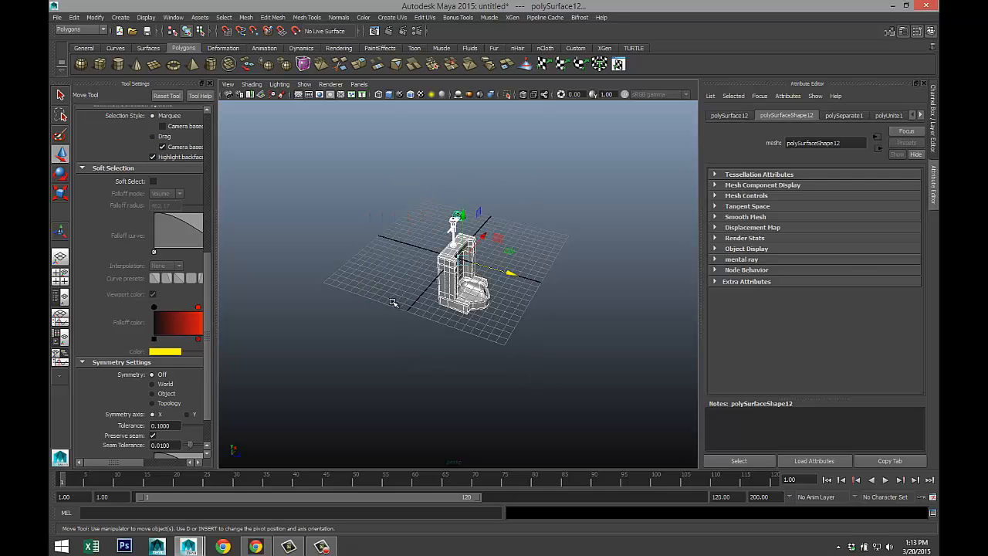
{"action": "left_click_drag", "start_coordinate": [398, 339], "coordinate": [364, 341], "text": "alt"}
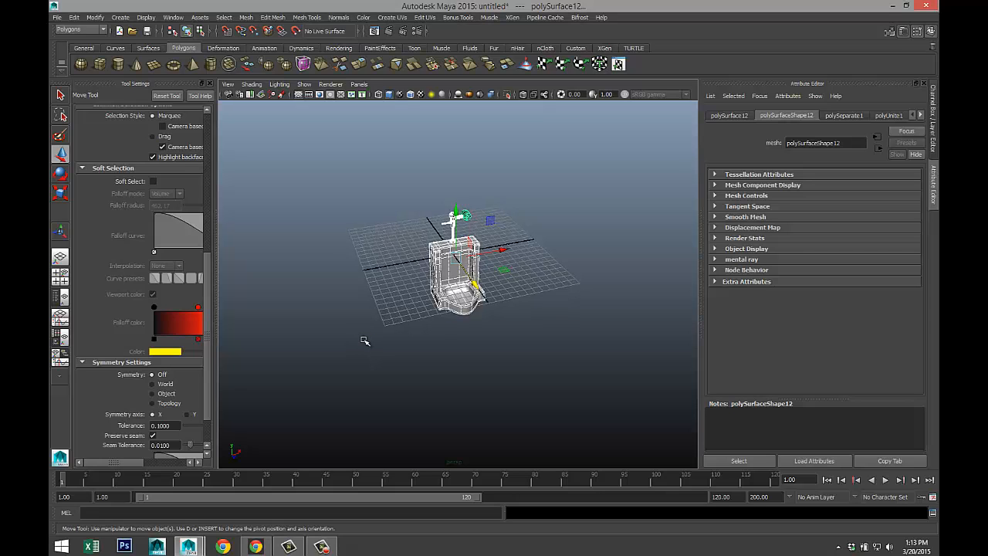
{"action": "key", "text": "ctrl+d"}
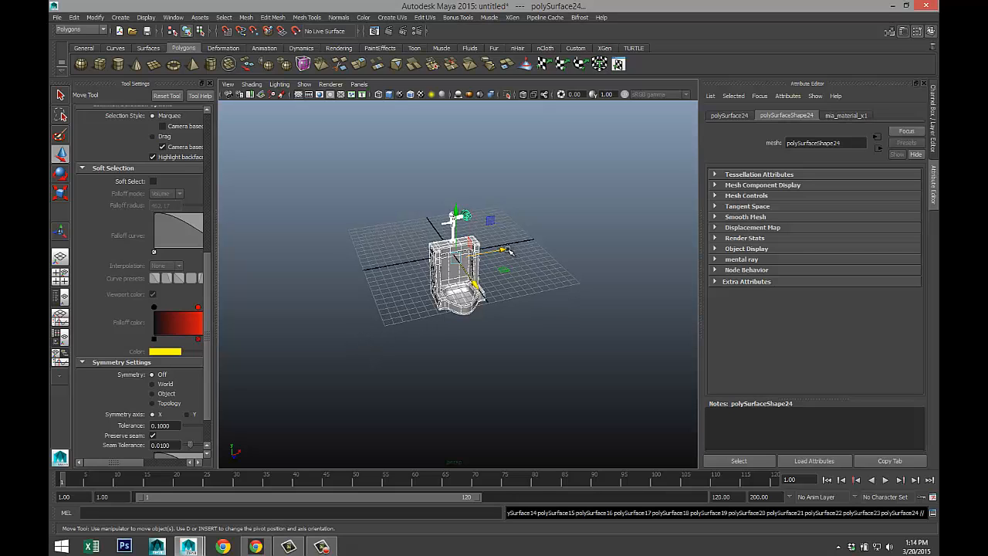
{"action": "left_click_drag", "start_coordinate": [509, 251], "coordinate": [594, 244]}
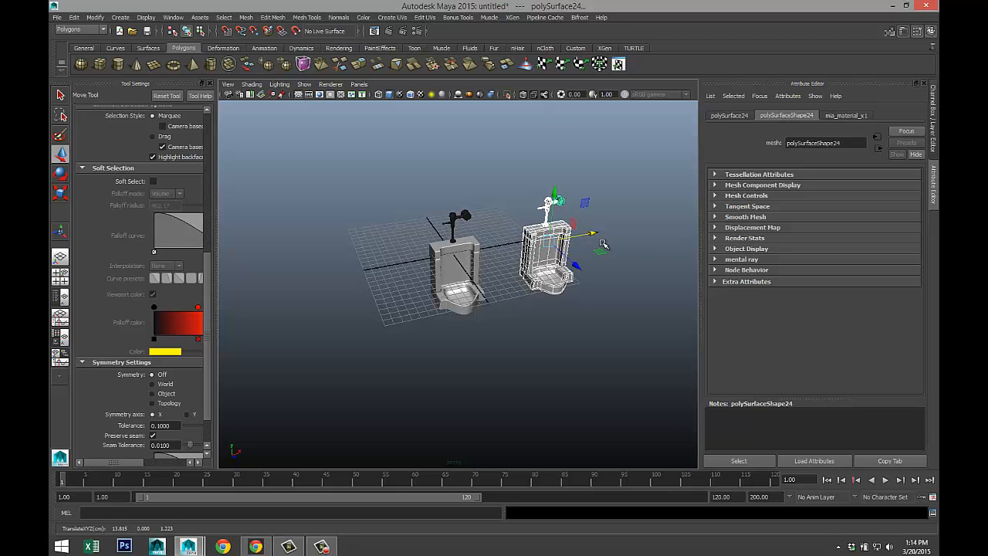
- Repeat the duplication with the same offset three times to form a row of five urinals
{"action": "key", "text": "shift+d"}
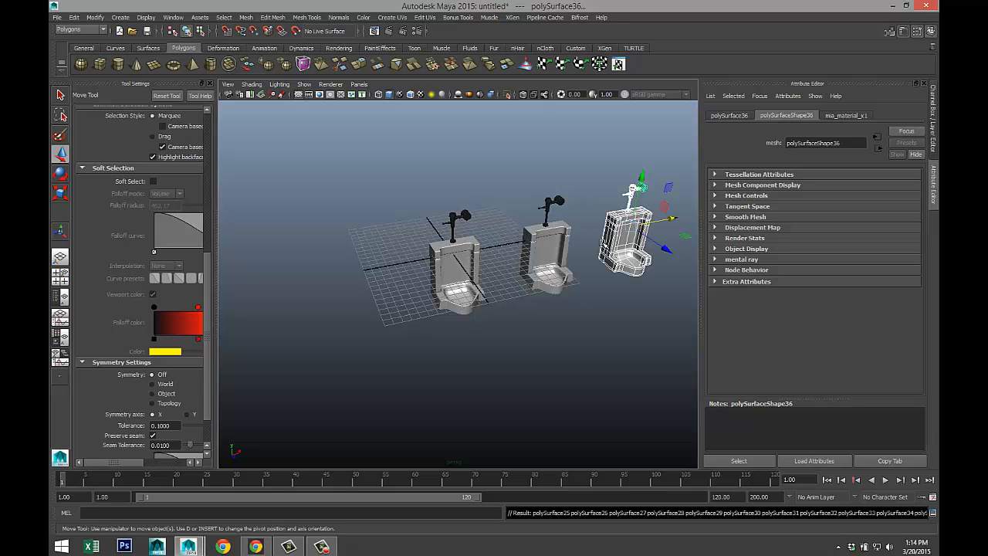
{"action": "key", "text": "shift+d"}
{"action": "key", "text": "shift+d"}
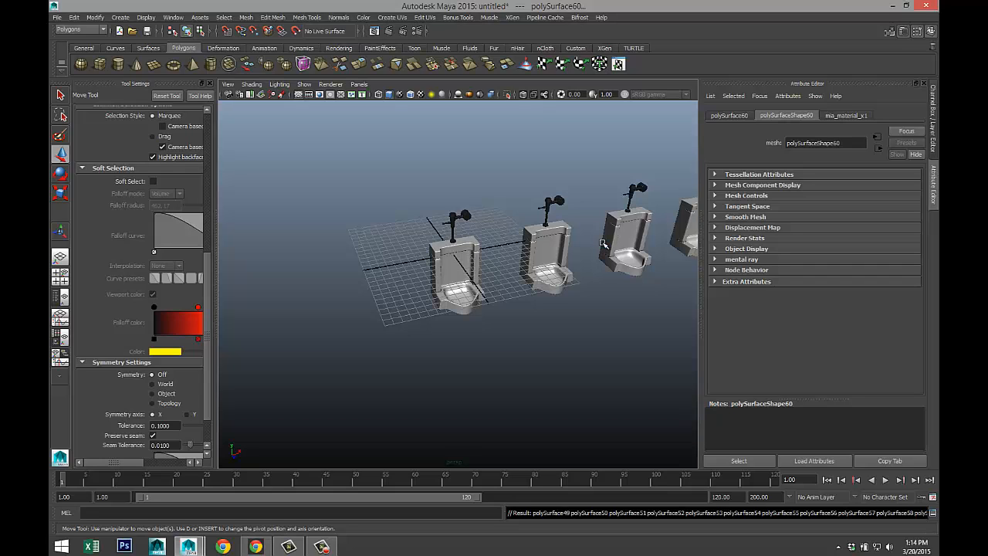
- Create a large polygon cube big enough to enclose the row of urinals as a room
{"action": "scroll", "coordinate": [501, 251], "scroll_direction": "down", "scroll_amount": 5}
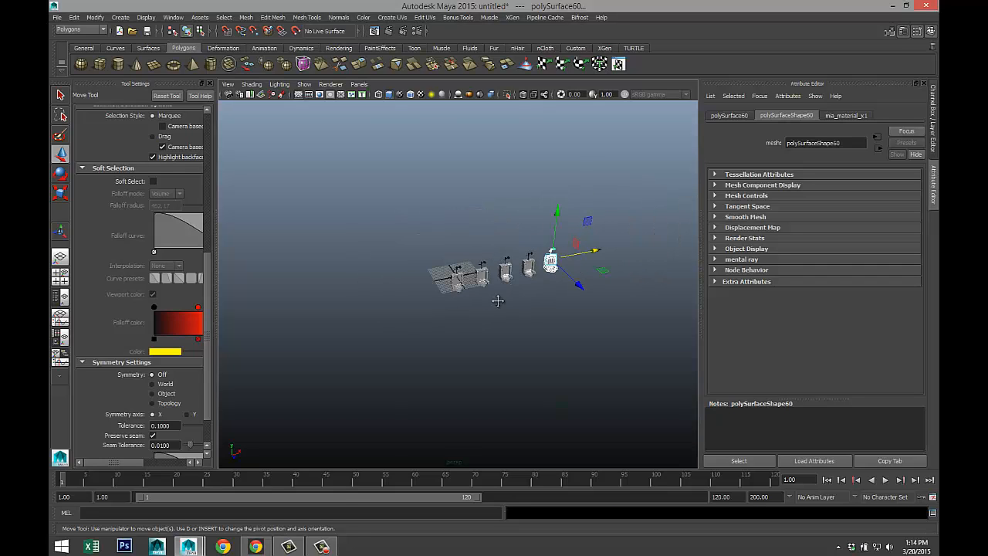
{"action": "left_click_drag", "start_coordinate": [498, 300], "coordinate": [456, 306], "text": "alt"}
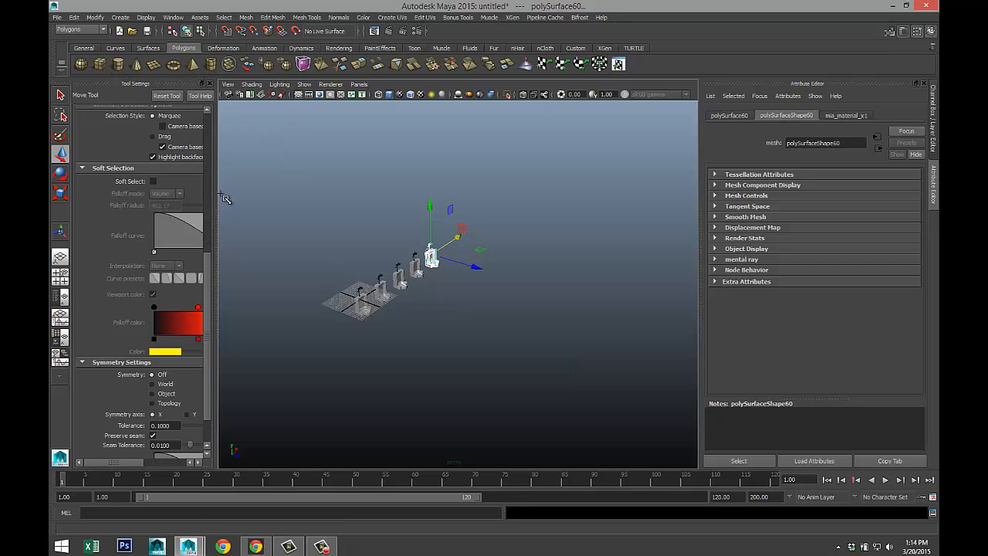
{"action": "left_click", "coordinate": [100, 64]}
{"action": "left_click_drag", "start_coordinate": [275, 318], "coordinate": [604, 196]}
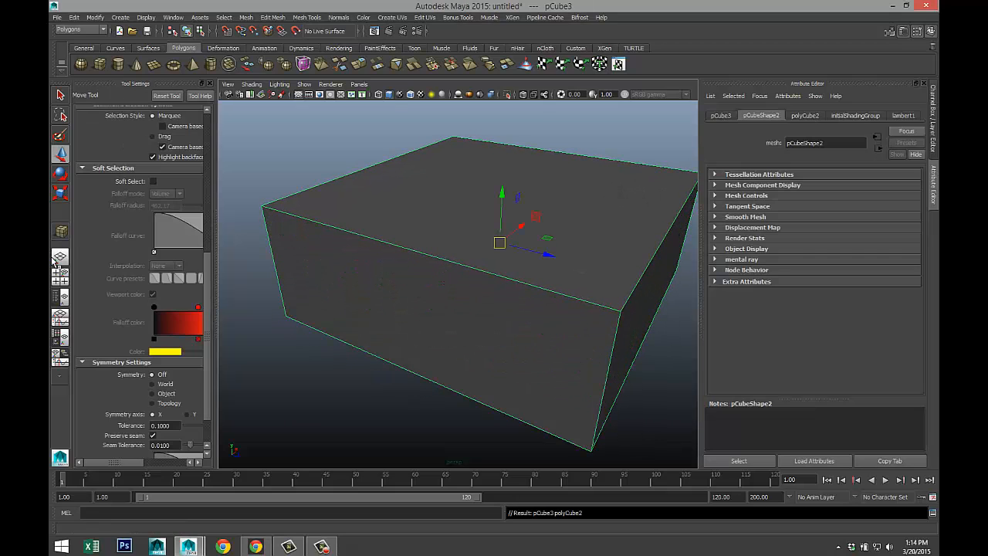
- In the top view, move the large cube so its back edge lies just behind the urinals' backs
{"action": "left_click", "coordinate": [60, 276]}
{"action": "key", "text": "space"}
{"action": "scroll", "coordinate": [364, 216], "scroll_direction": "down", "scroll_amount": 5}
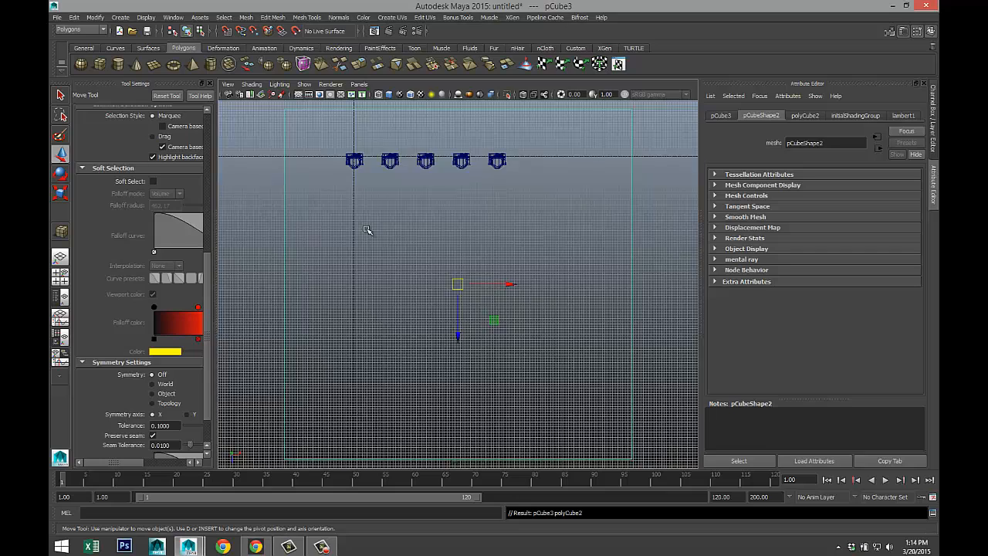
{"action": "scroll", "coordinate": [460, 327], "scroll_direction": "up", "scroll_amount": 2}
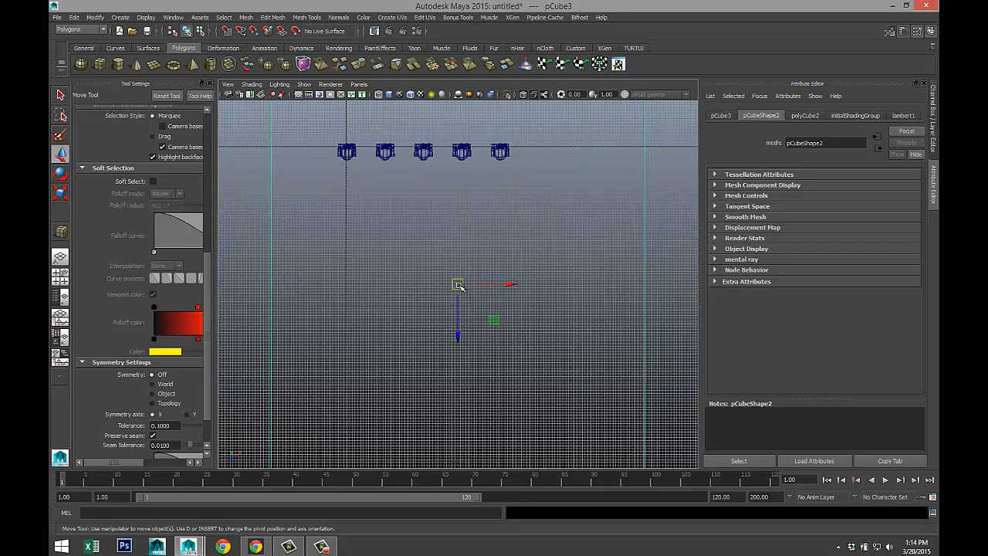
{"action": "left_click_drag", "start_coordinate": [458, 285], "coordinate": [352, 330]}
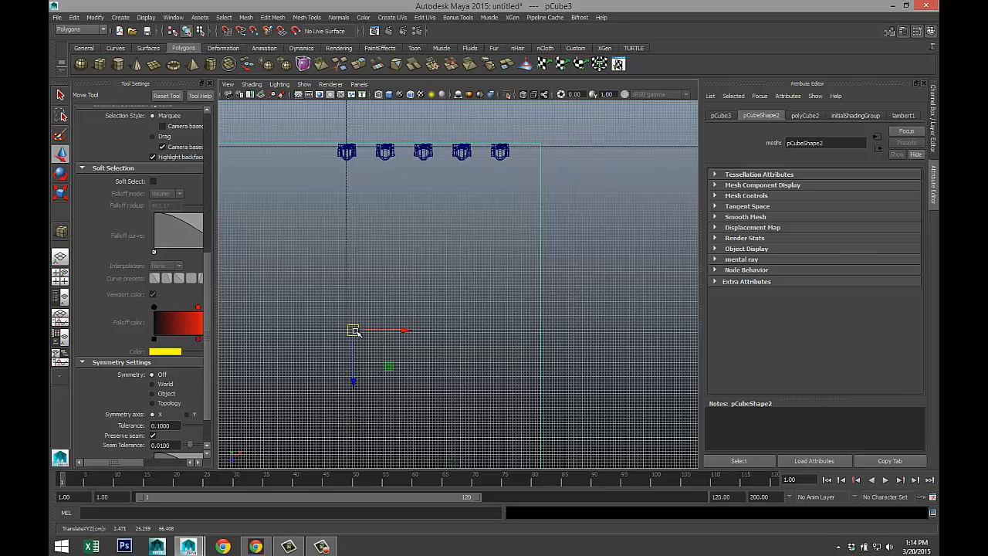
- Examine from above how the cube's back edge lines up with the backs of the urinals
{"action": "key", "text": "f"}
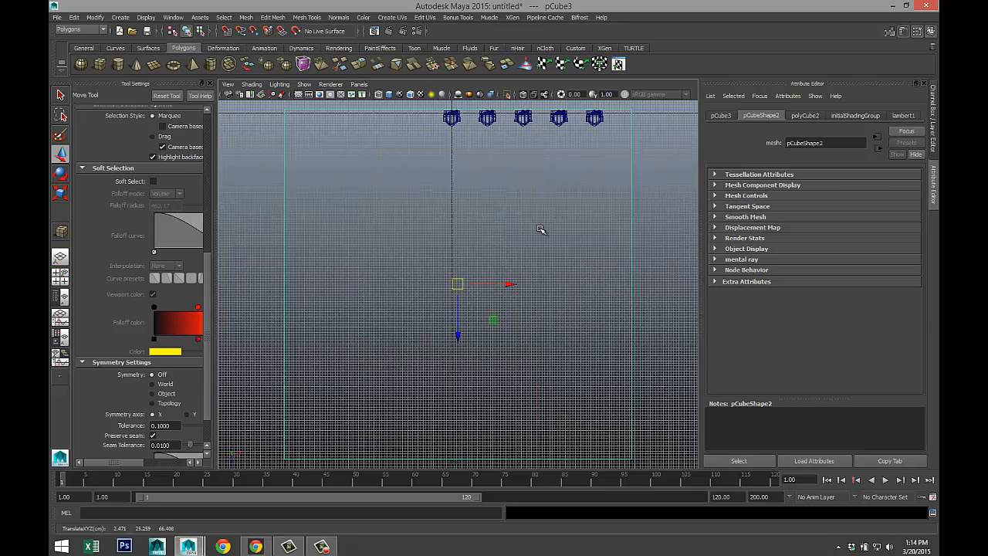
{"action": "scroll", "coordinate": [553, 225], "scroll_direction": "up", "scroll_amount": 3}
{"action": "middle_click_drag", "start_coordinate": [568, 190], "coordinate": [484, 474], "text": "alt"}
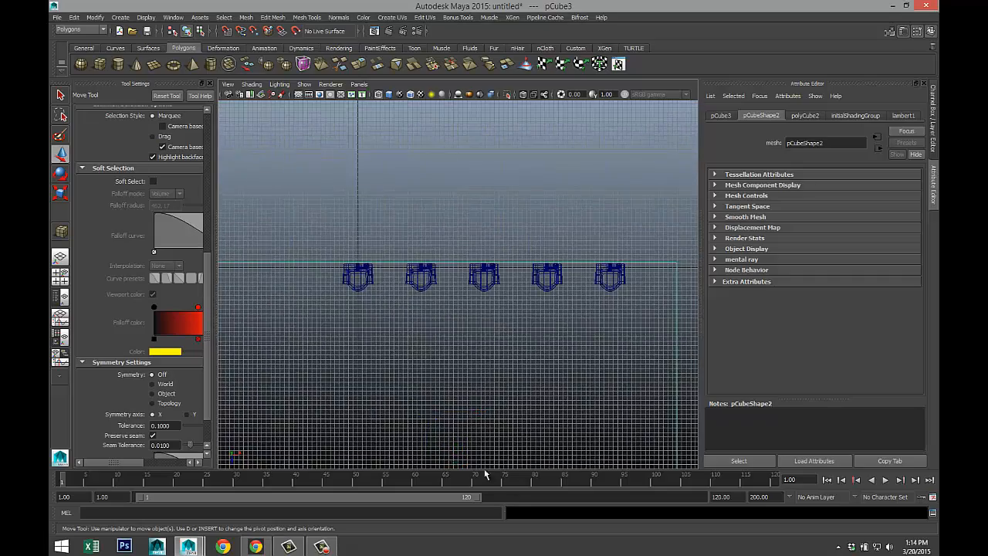
{"action": "scroll", "coordinate": [546, 337], "scroll_direction": "up", "scroll_amount": 3}
{"action": "scroll", "coordinate": [546, 336], "scroll_direction": "up", "scroll_amount": 2}
{"action": "scroll", "coordinate": [483, 309], "scroll_direction": "up", "scroll_amount": 2}
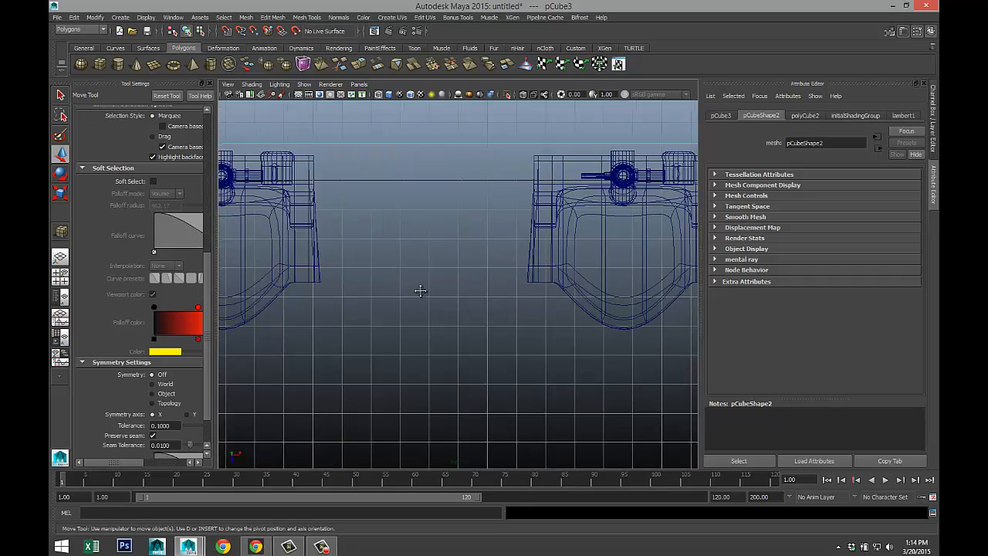
{"action": "scroll", "coordinate": [613, 302], "scroll_direction": "down", "scroll_amount": 3}
{"action": "scroll", "coordinate": [586, 313], "scroll_direction": "down", "scroll_amount": 3}
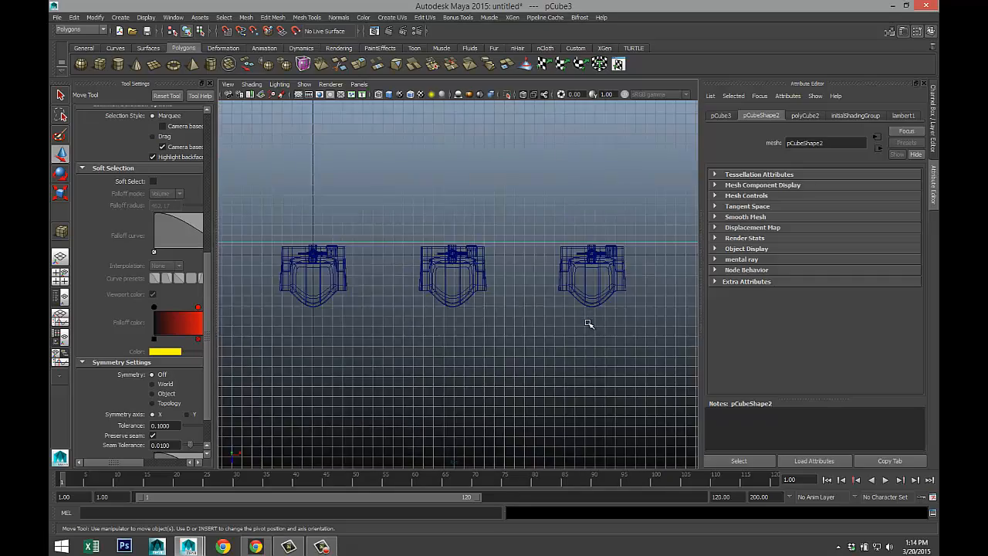
{"action": "scroll", "coordinate": [588, 327], "scroll_direction": "down", "scroll_amount": 5}
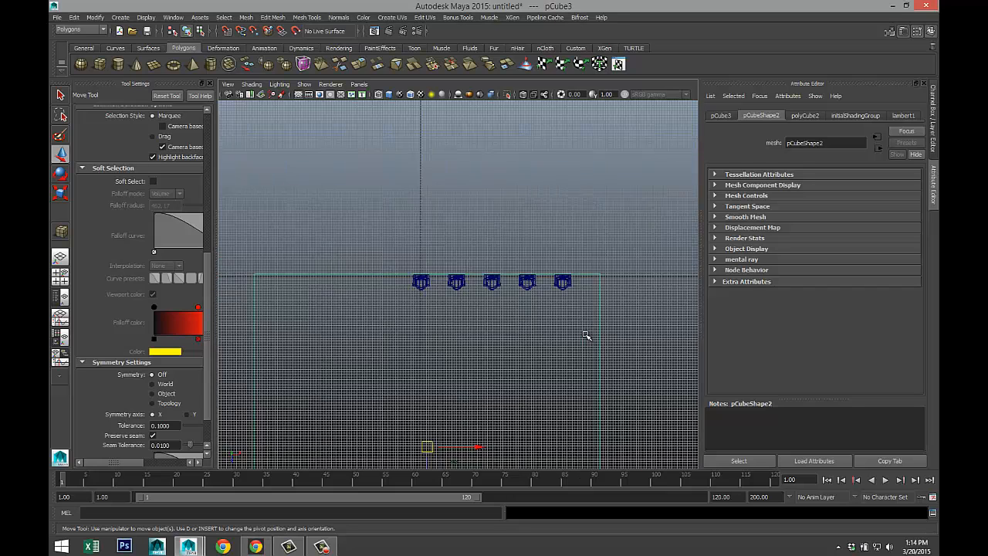
{"action": "key", "text": "d"}
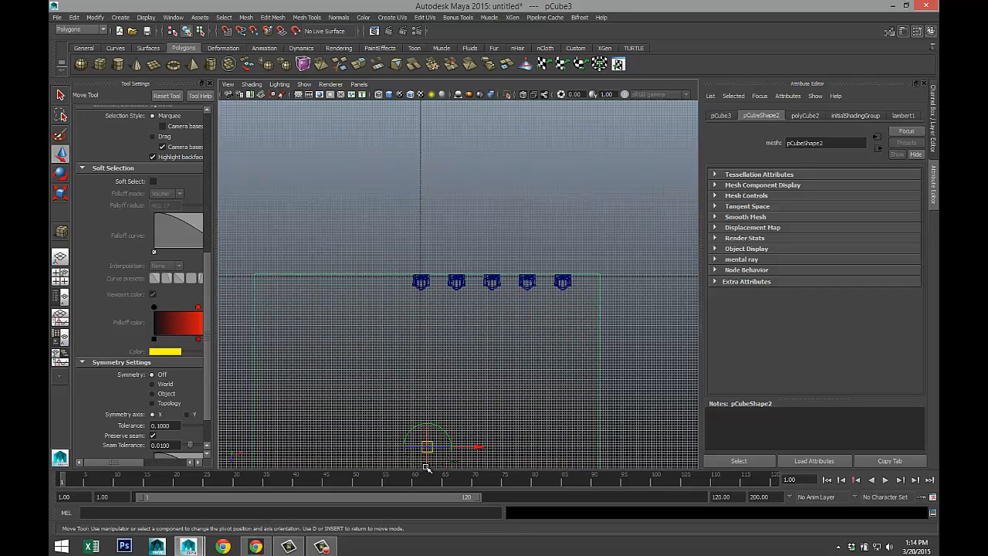
{"action": "left_click_drag", "start_coordinate": [427, 450], "coordinate": [431, 367]}
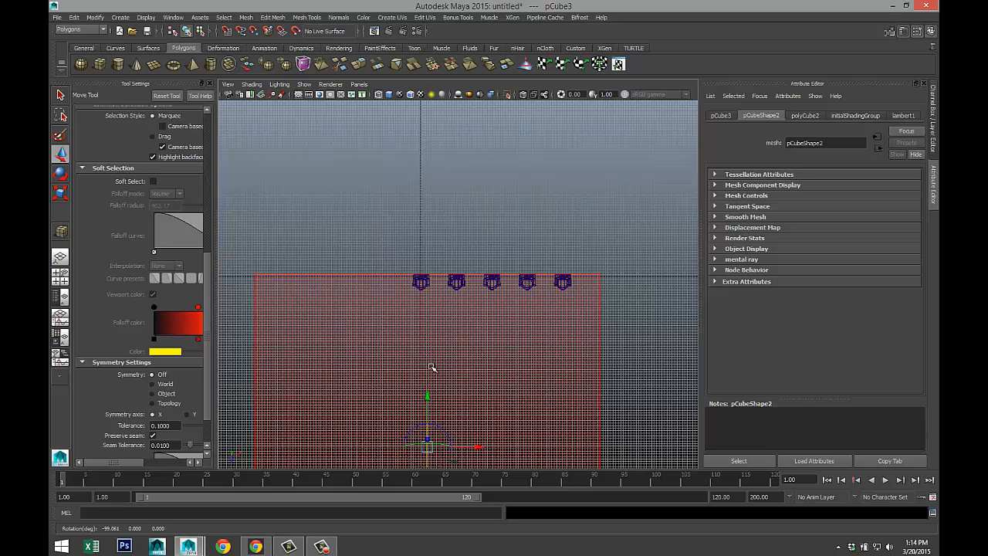
{"action": "key", "text": "d"}
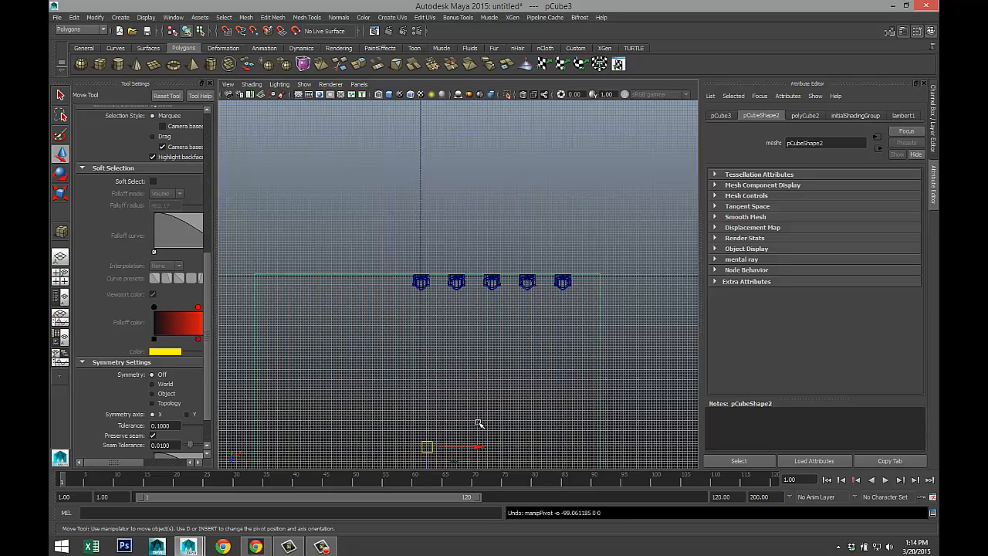
- Move the room cube's pivot behind its back edge, and shift the cube along its depth to sit closely behind the urinals' backs
{"action": "scroll", "coordinate": [488, 426], "scroll_direction": "down", "scroll_amount": 2}
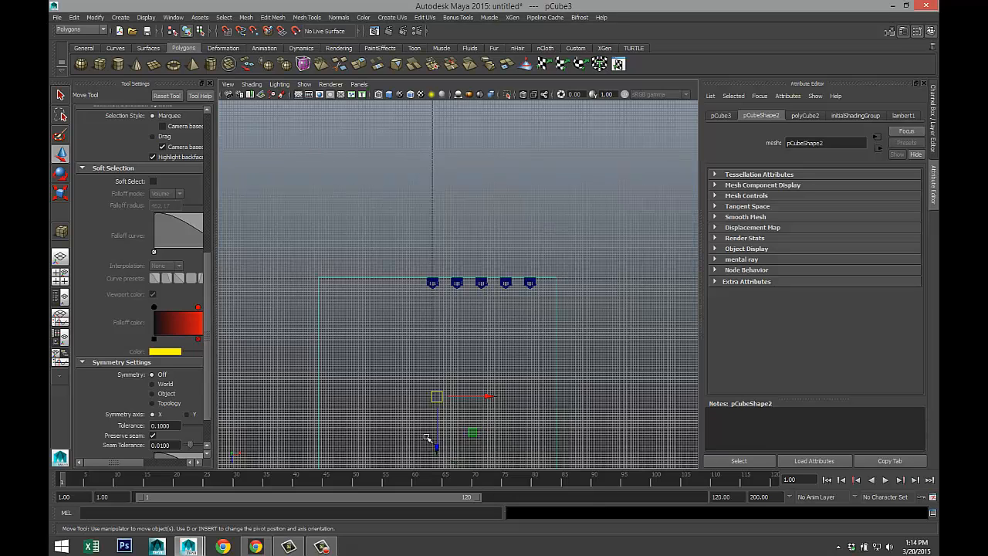
{"action": "left_click_drag", "start_coordinate": [438, 447], "coordinate": [450, 306]}
{"action": "scroll", "coordinate": [460, 351], "scroll_direction": "up", "scroll_amount": 5}
{"action": "scroll", "coordinate": [460, 352], "scroll_direction": "up", "scroll_amount": 6}
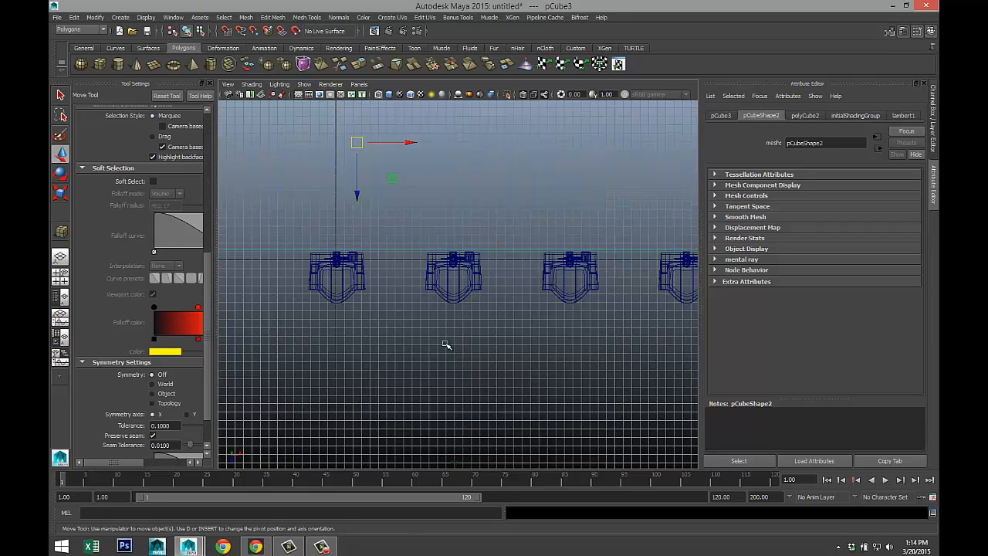
{"action": "left_click_drag", "start_coordinate": [325, 166], "coordinate": [324, 148]}
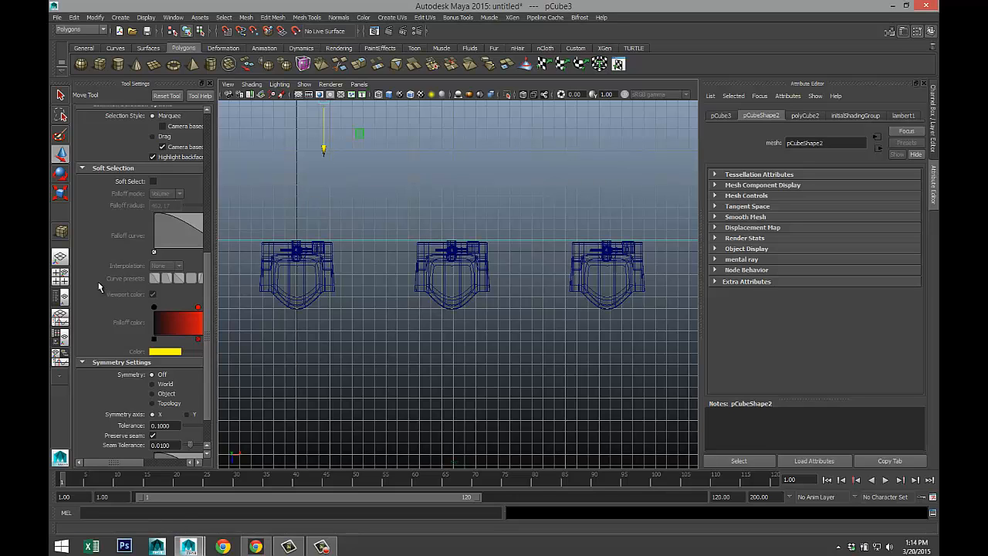
- In the side view, lower the room cube until its floor lies below the bottoms of the urinals
{"action": "left_click", "coordinate": [61, 277]}
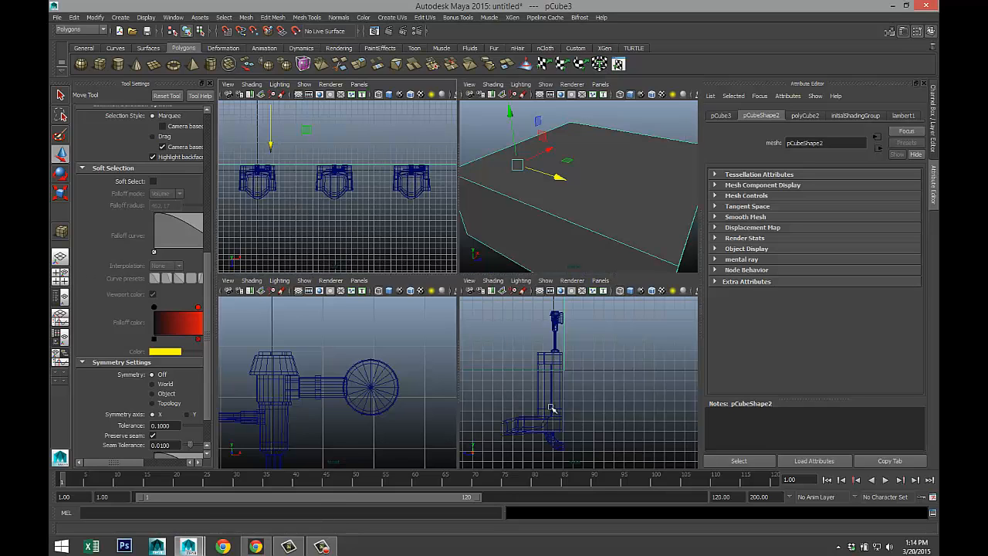
{"action": "key", "text": "space"}
{"action": "scroll", "coordinate": [533, 347], "scroll_direction": "down", "scroll_amount": 6}
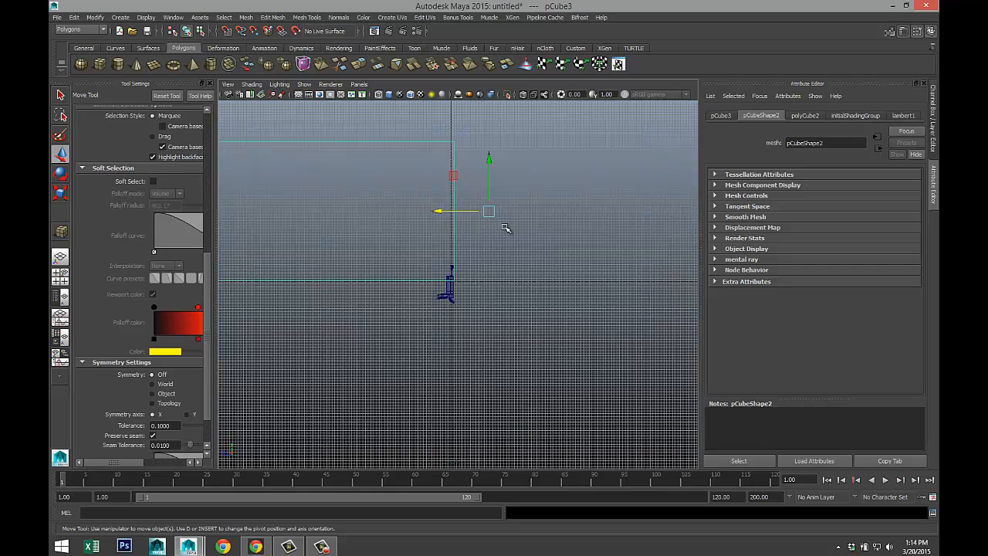
{"action": "left_click_drag", "start_coordinate": [506, 124], "coordinate": [503, 210]}
- In the perspective view, delete the room cube's top face to open the ceiling
{"action": "left_click", "coordinate": [62, 276]}
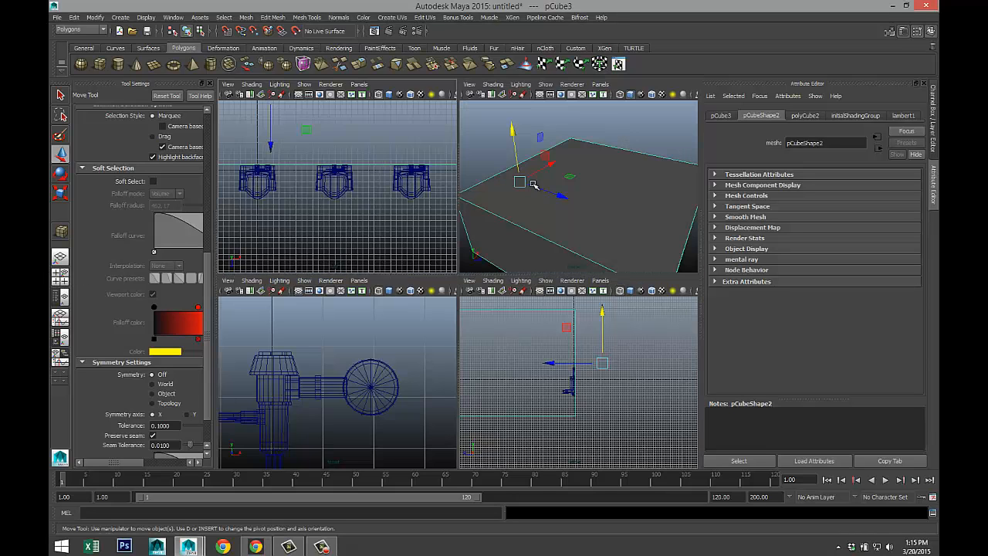
{"action": "key", "text": "space"}
{"action": "left_click_drag", "start_coordinate": [486, 304], "coordinate": [478, 316], "text": "alt"}
{"action": "right_click_drag", "start_coordinate": [497, 296], "coordinate": [501, 315]}
{"action": "left_click", "coordinate": [513, 323]}
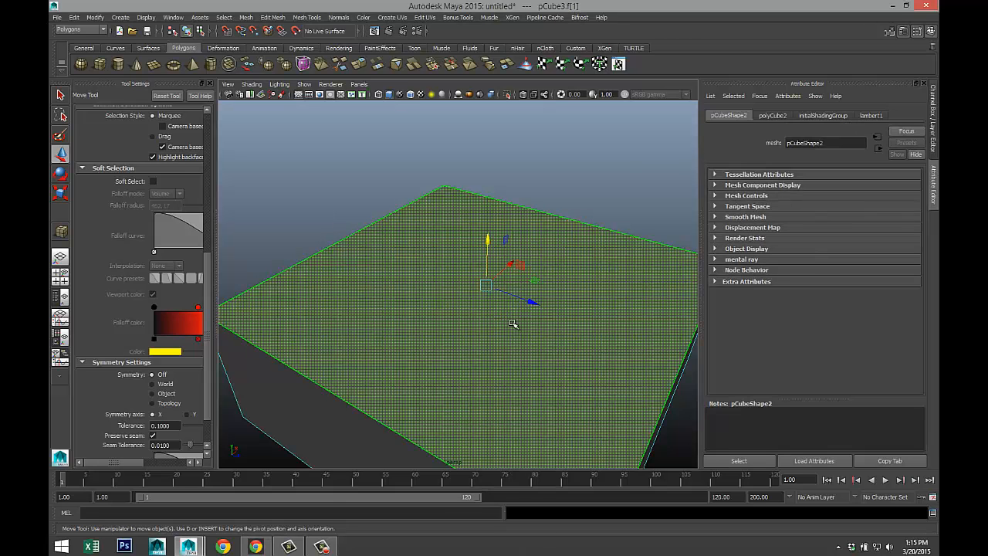
{"action": "key", "text": "Delete"}
- Delete the near side wall and the wall opposite the urinals from the room cube
{"action": "left_click", "coordinate": [376, 451]}
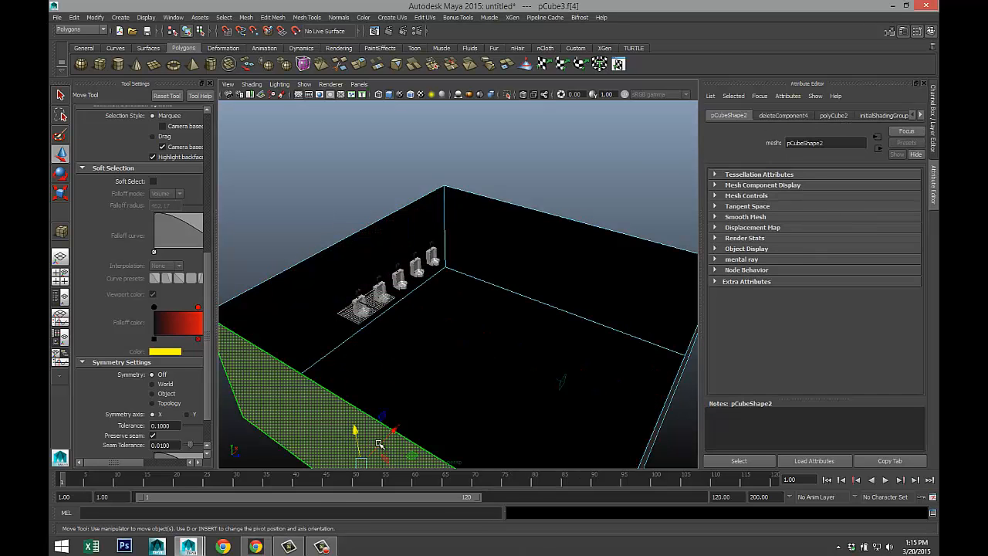
{"action": "key", "text": "Delete"}
{"action": "left_click_drag", "start_coordinate": [574, 380], "coordinate": [536, 364], "text": "alt"}
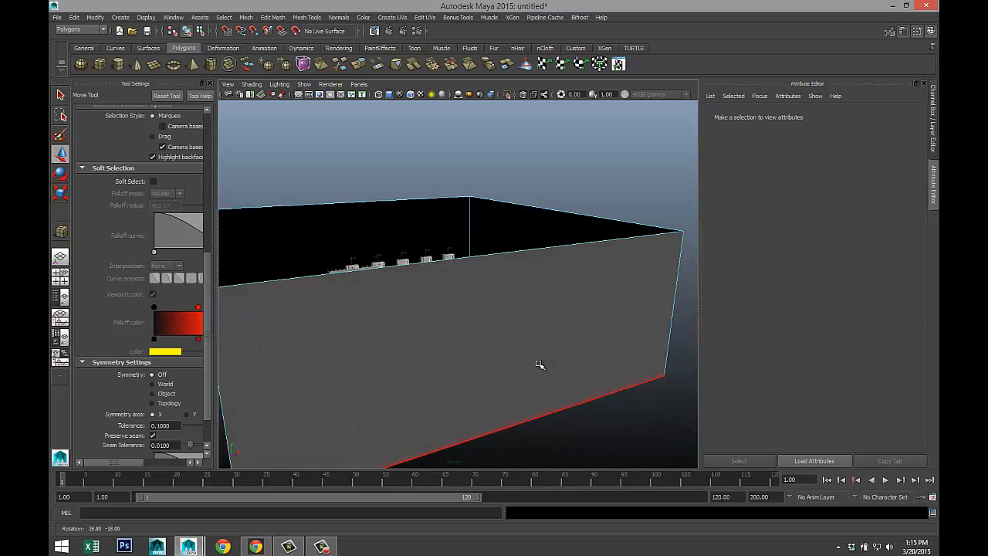
{"action": "left_click", "coordinate": [514, 341]}
{"action": "key", "text": "Delete"}
- Reverse the normals of the room's floor and two remaining walls so they face inward
{"action": "scroll", "coordinate": [517, 348], "scroll_direction": "up", "scroll_amount": 3}
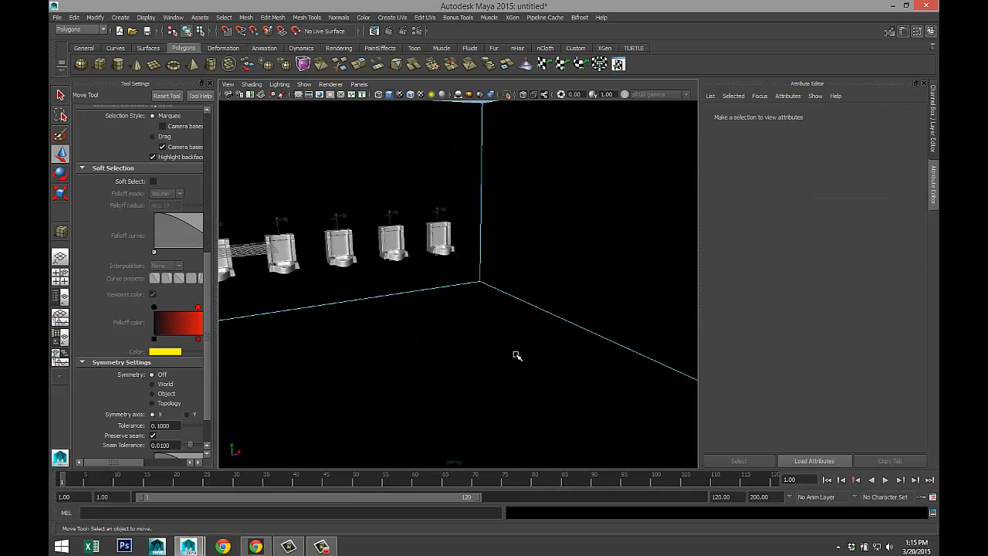
{"action": "scroll", "coordinate": [432, 353], "scroll_direction": "down", "scroll_amount": 4}
{"action": "left_click_drag", "start_coordinate": [481, 352], "coordinate": [507, 363], "text": "alt"}
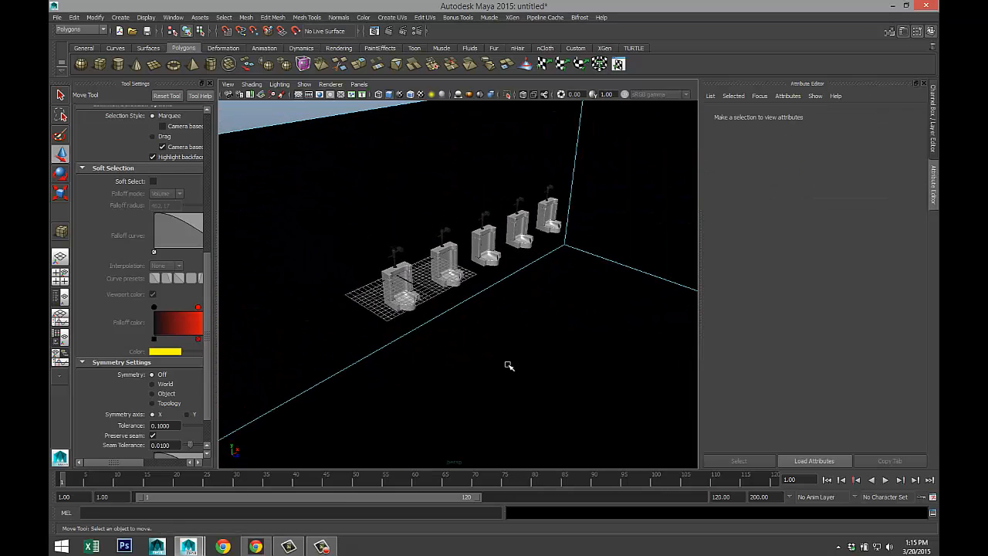
{"action": "left_click", "coordinate": [521, 371]}
{"action": "middle_click_drag", "start_coordinate": [519, 372], "coordinate": [419, 351], "text": "alt"}
{"action": "mouse_move", "coordinate": [419, 350]}
{"action": "left_mouse_down", "text": "alt"}
{"action": "mouse_move", "coordinate": [494, 333]}
{"action": "mouse_move", "coordinate": [408, 343]}
{"action": "mouse_move", "coordinate": [436, 354]}
{"action": "left_mouse_up", "text": "alt"}
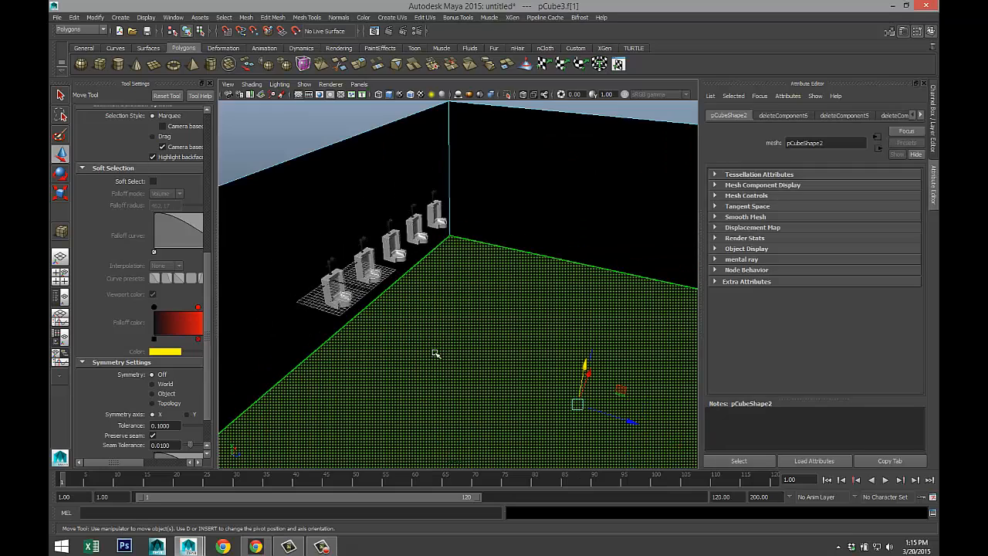
{"action": "left_click", "coordinate": [555, 198]}
{"action": "left_click", "coordinate": [386, 185], "text": "shift"}
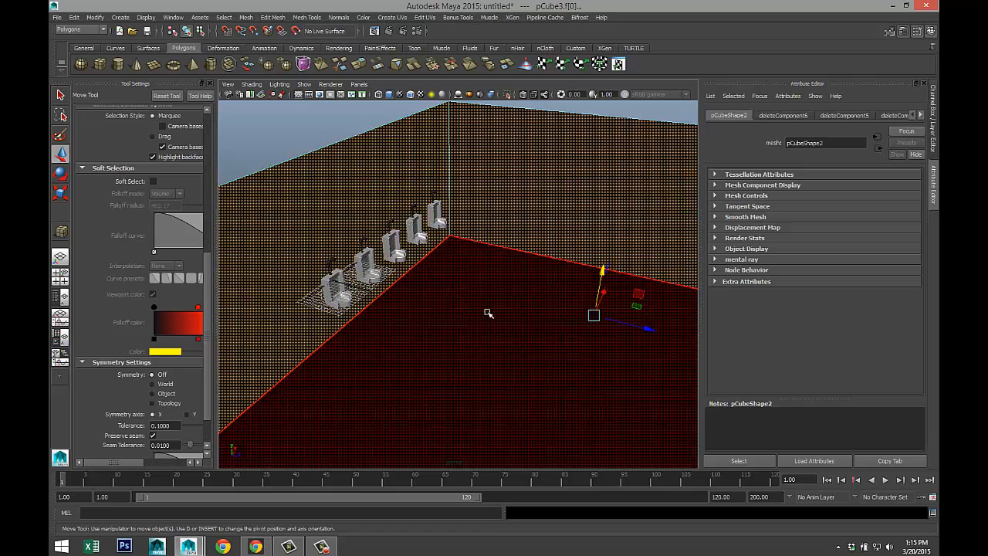
{"action": "left_click", "coordinate": [489, 313], "text": "shift"}
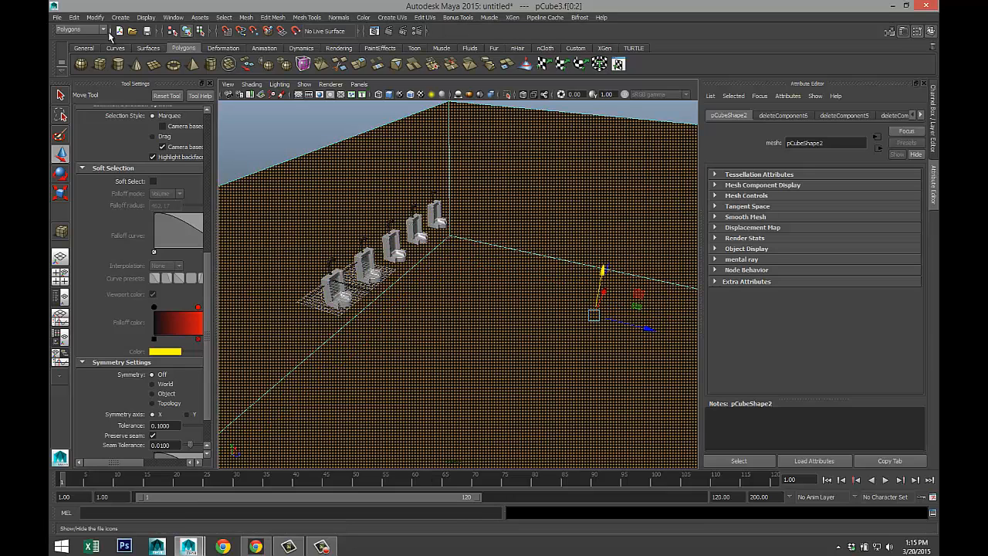
{"action": "left_click", "coordinate": [338, 17]}
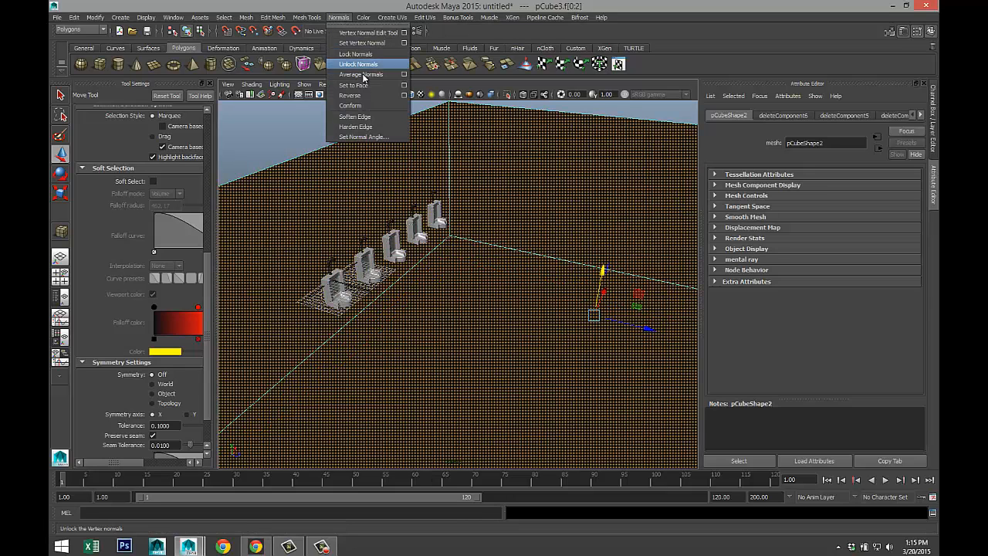
{"action": "left_click", "coordinate": [368, 95]}
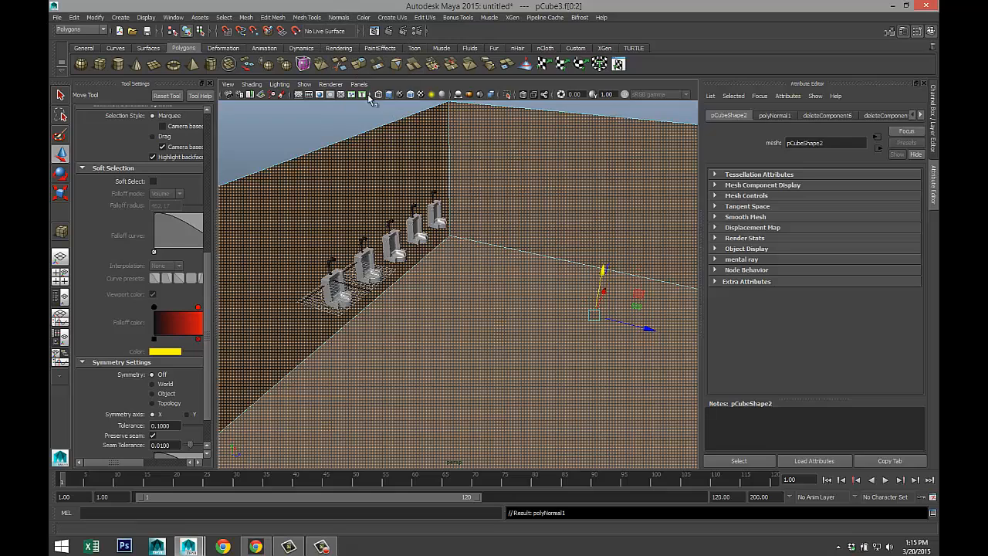
{"action": "left_click", "coordinate": [304, 126]}
- Create a thin upright polygon cube on the floor in front of the urinals as a divider panel
{"action": "left_click_drag", "start_coordinate": [478, 220], "coordinate": [533, 315], "text": "alt"}
{"action": "scroll", "coordinate": [513, 302], "scroll_direction": "up", "scroll_amount": 4}
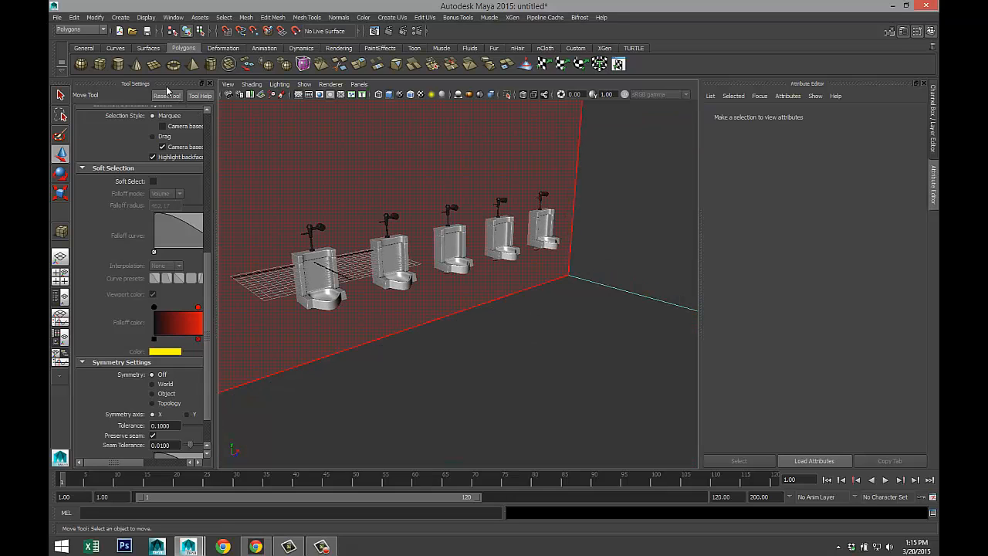
{"action": "left_click", "coordinate": [116, 66]}
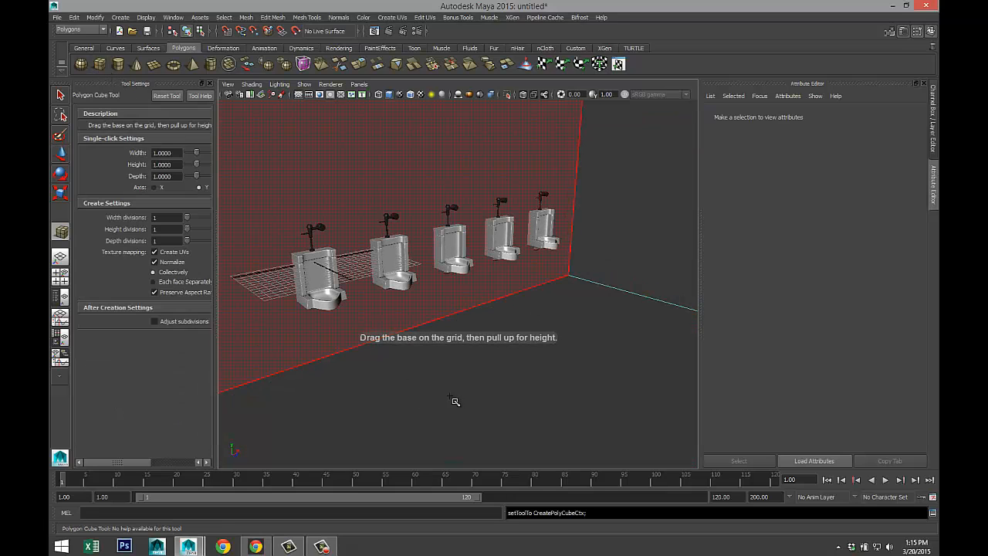
{"action": "left_click_drag", "start_coordinate": [437, 401], "coordinate": [496, 332]}
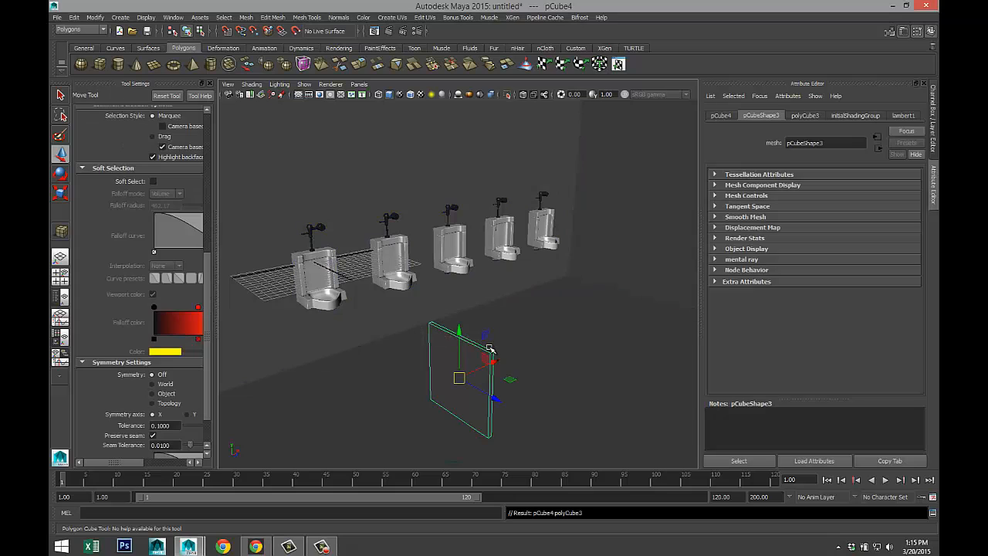
- Create a small polygon cube near the divider panel and raise it to about 7.87 cm, level with the panel
{"action": "left_click_drag", "start_coordinate": [344, 378], "coordinate": [382, 374], "text": "alt"}
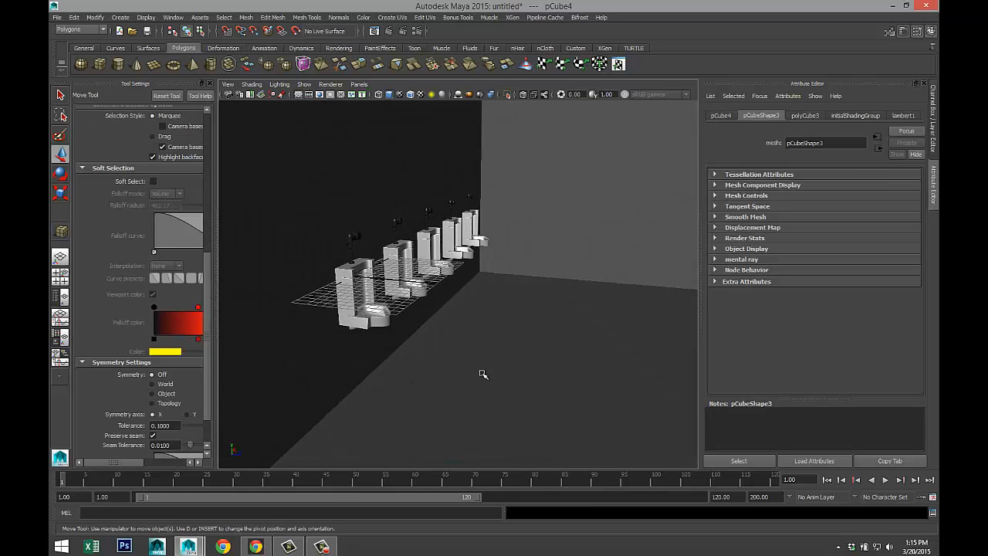
{"action": "middle_click_drag", "start_coordinate": [483, 374], "coordinate": [348, 333], "text": "alt"}
{"action": "scroll", "coordinate": [368, 353], "scroll_direction": "down", "scroll_amount": 5}
{"action": "scroll", "coordinate": [381, 370], "scroll_direction": "up", "scroll_amount": 5}
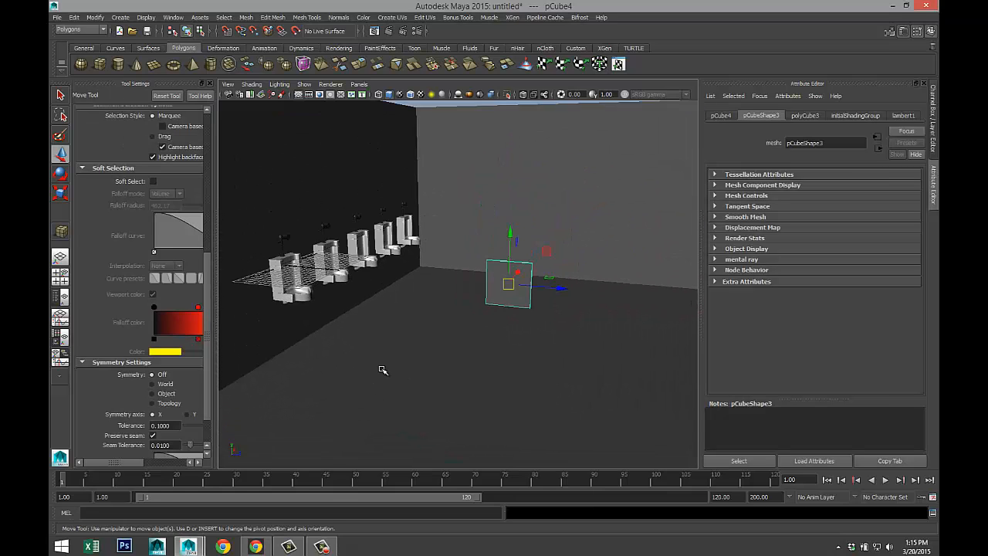
{"action": "scroll", "coordinate": [375, 366], "scroll_direction": "up", "scroll_amount": 3}
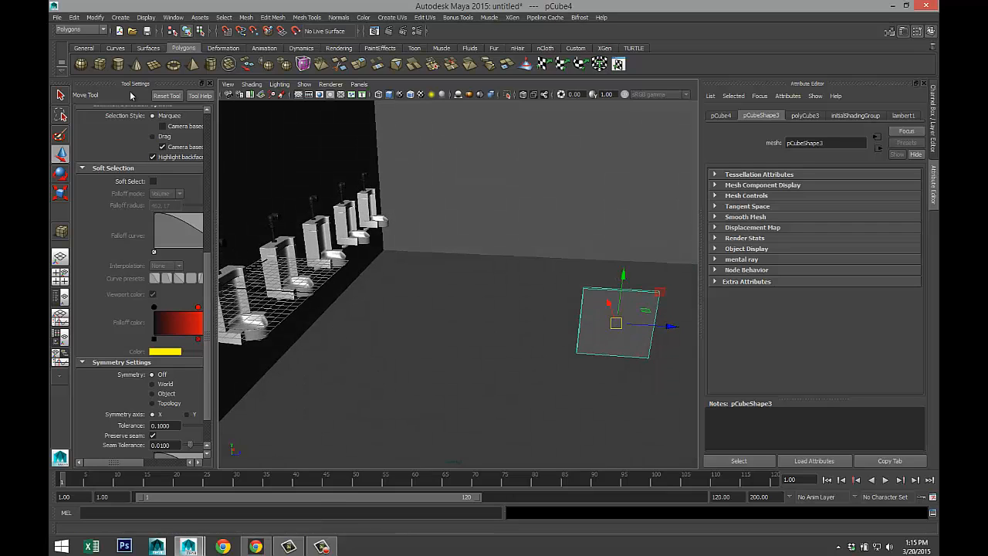
{"action": "left_click", "coordinate": [100, 64]}
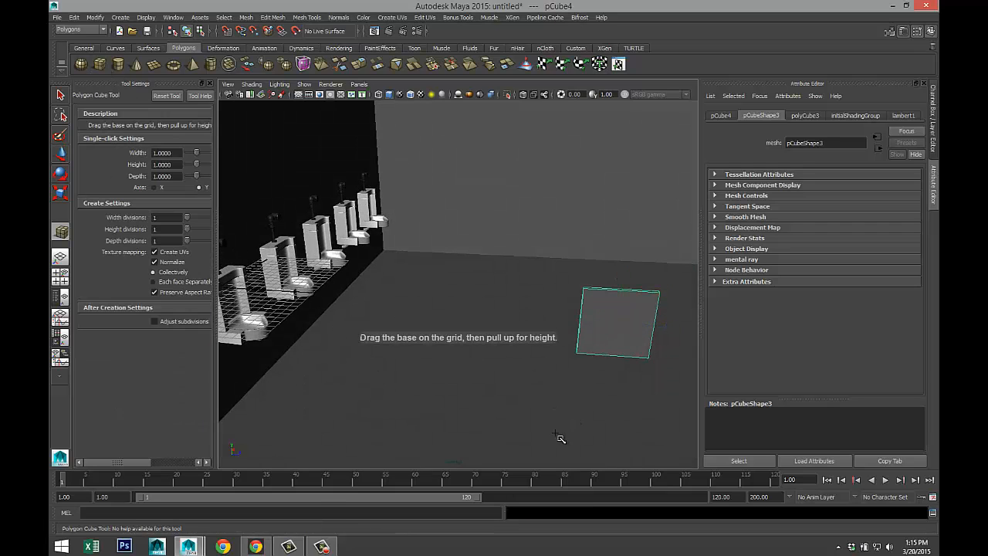
{"action": "left_click_drag", "start_coordinate": [558, 433], "coordinate": [585, 425]}
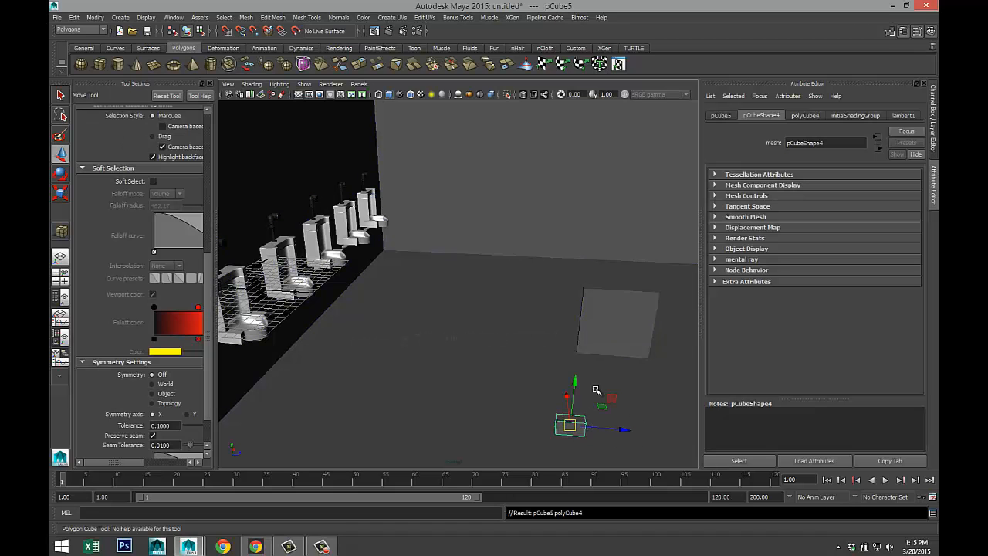
{"action": "left_click_drag", "start_coordinate": [573, 383], "coordinate": [579, 287]}
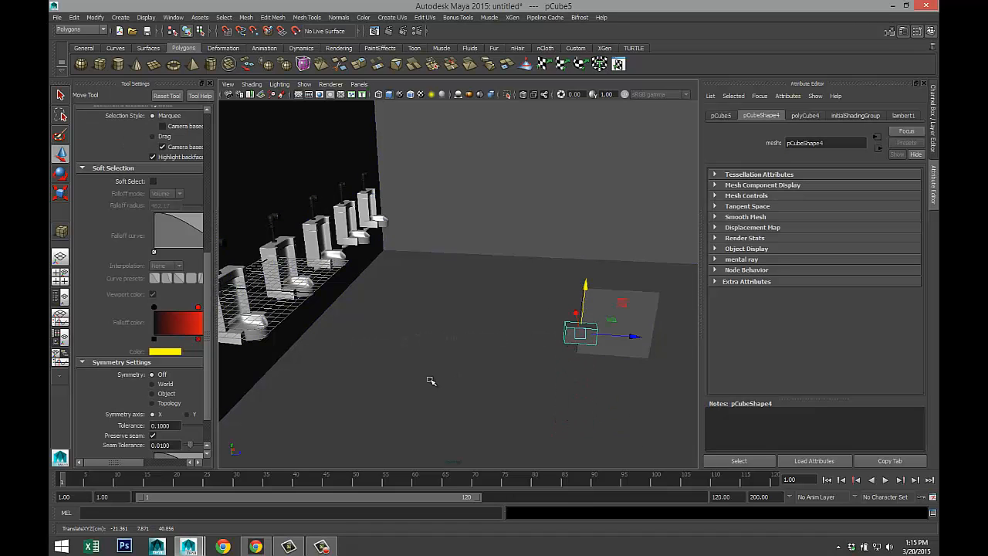
- In the top view, move the small cube to the divider panel's wall-side end, centred on its thickness at about X -9.95, Z 42.09
{"action": "left_click_drag", "start_coordinate": [430, 379], "coordinate": [378, 392], "text": "alt"}
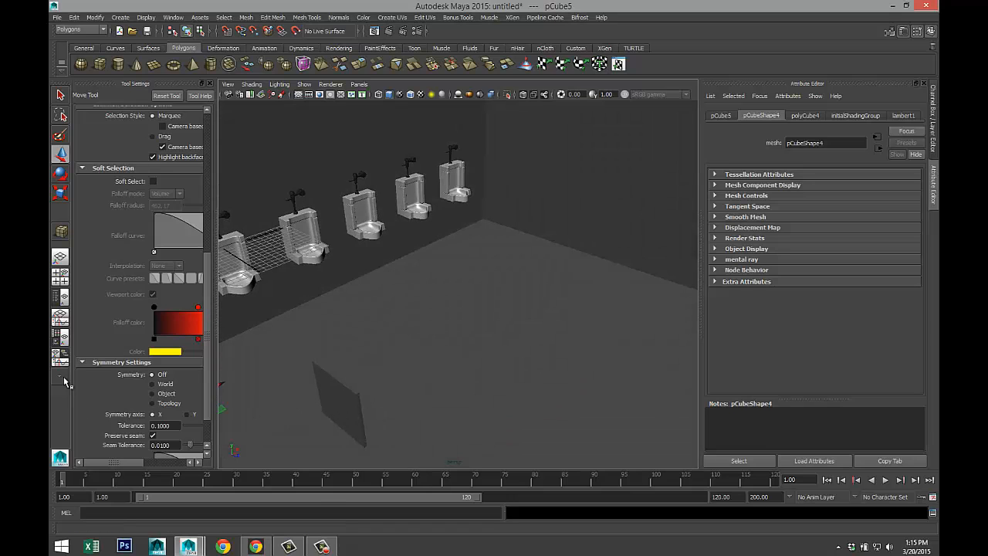
{"action": "left_click", "coordinate": [61, 282]}
{"action": "key", "text": "space"}
{"action": "key", "text": "f"}
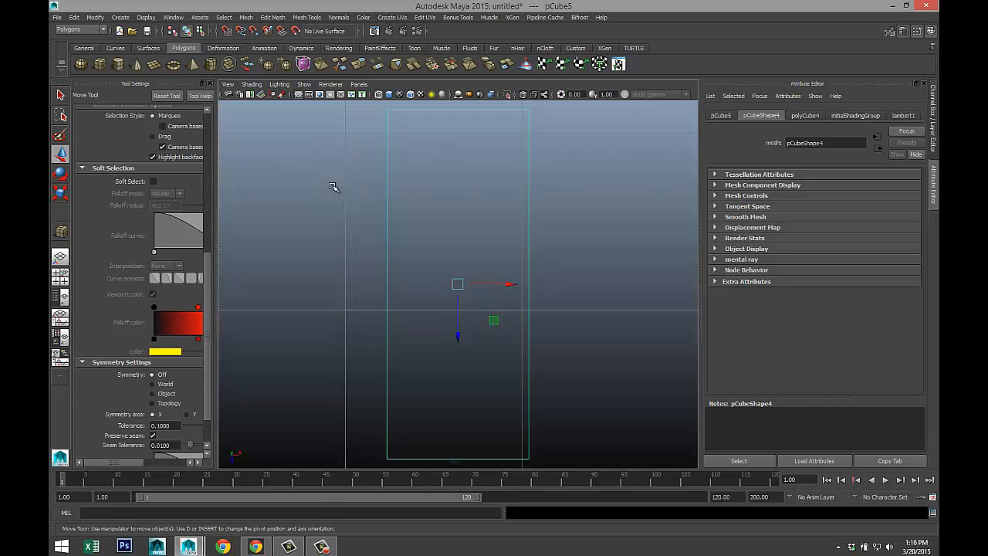
{"action": "scroll", "coordinate": [547, 347], "scroll_direction": "down", "scroll_amount": 6}
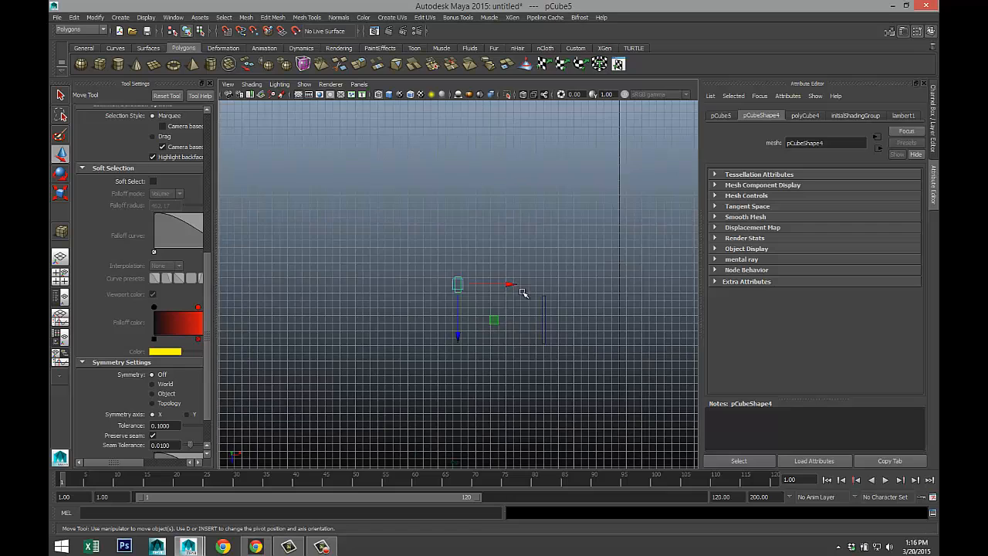
{"action": "left_click_drag", "start_coordinate": [513, 285], "coordinate": [601, 298]}
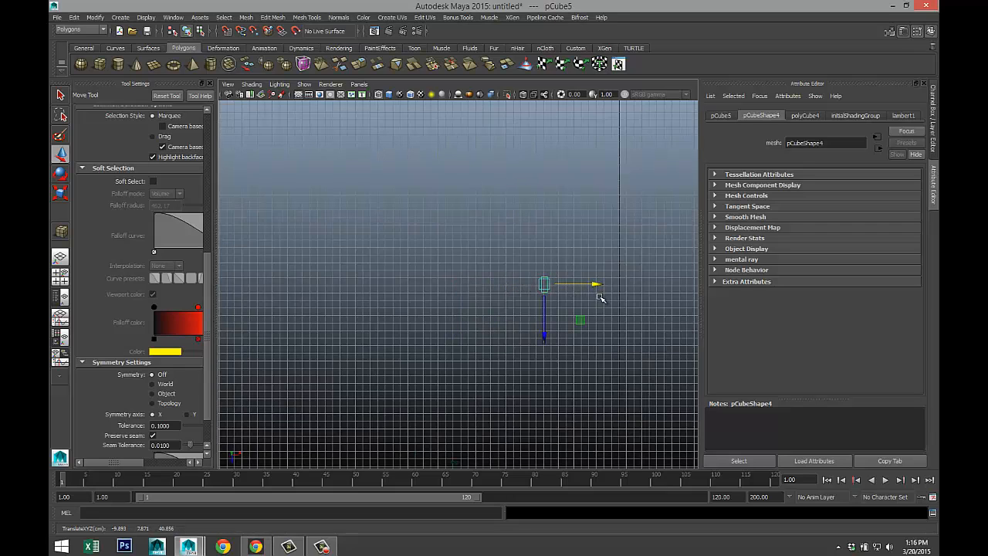
{"action": "key", "text": "f"}
{"action": "scroll", "coordinate": [491, 345], "scroll_direction": "down", "scroll_amount": 6}
{"action": "scroll", "coordinate": [494, 341], "scroll_direction": "up", "scroll_amount": 2}
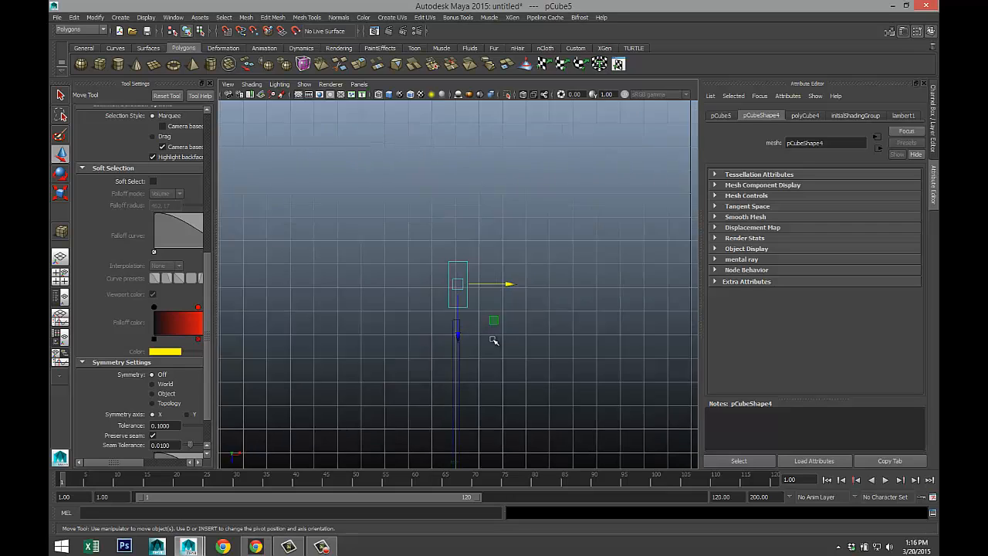
{"action": "left_click_drag", "start_coordinate": [457, 334], "coordinate": [460, 370]}
{"action": "left_click_drag", "start_coordinate": [514, 317], "coordinate": [510, 317]}
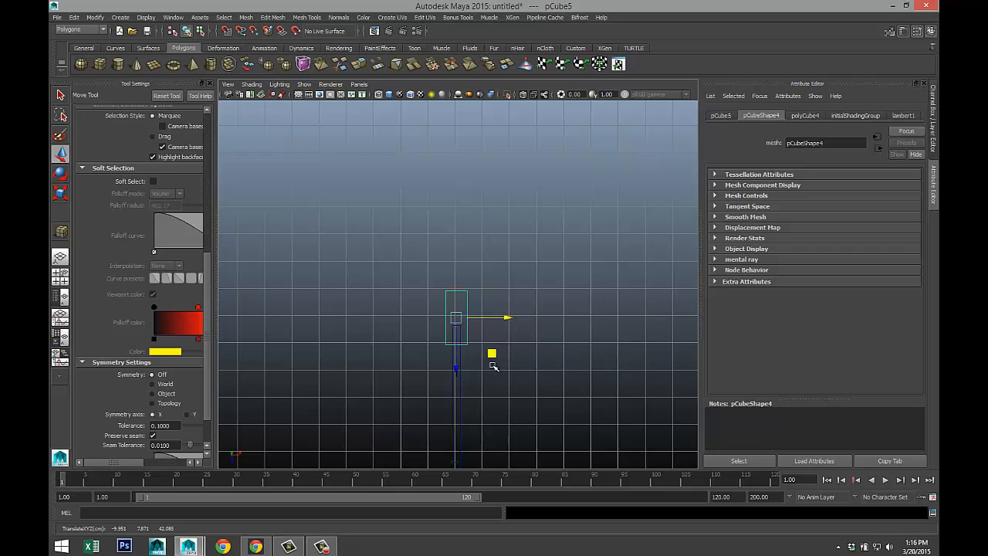
- Scale the bracket cube to about 0.611, 0.444, 0.356 and place it across the panel's wall-side edge, at about Y 5.61, Z 42.28
{"action": "key", "text": "r"}
{"action": "left_click_drag", "start_coordinate": [502, 319], "coordinate": [485, 319]}
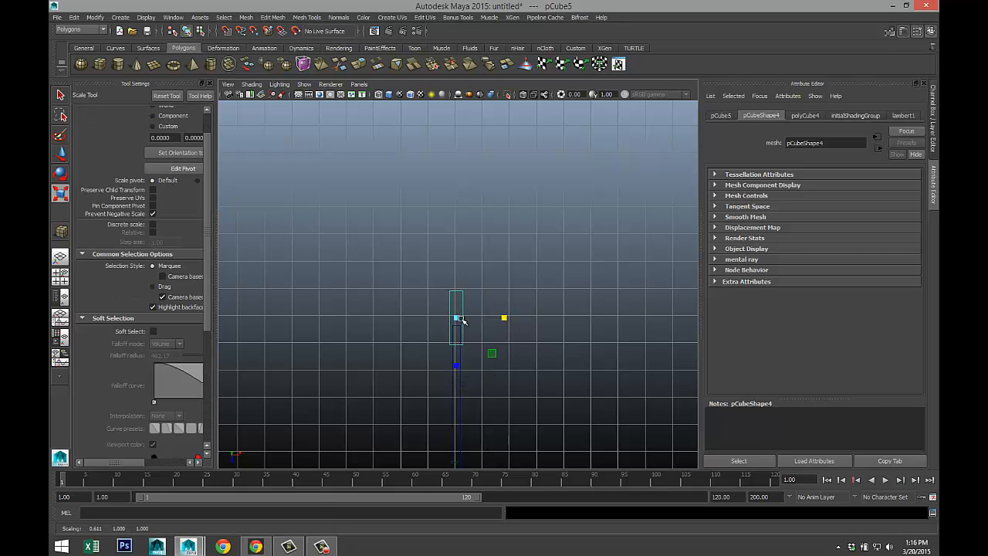
{"action": "left_click", "coordinate": [59, 274]}
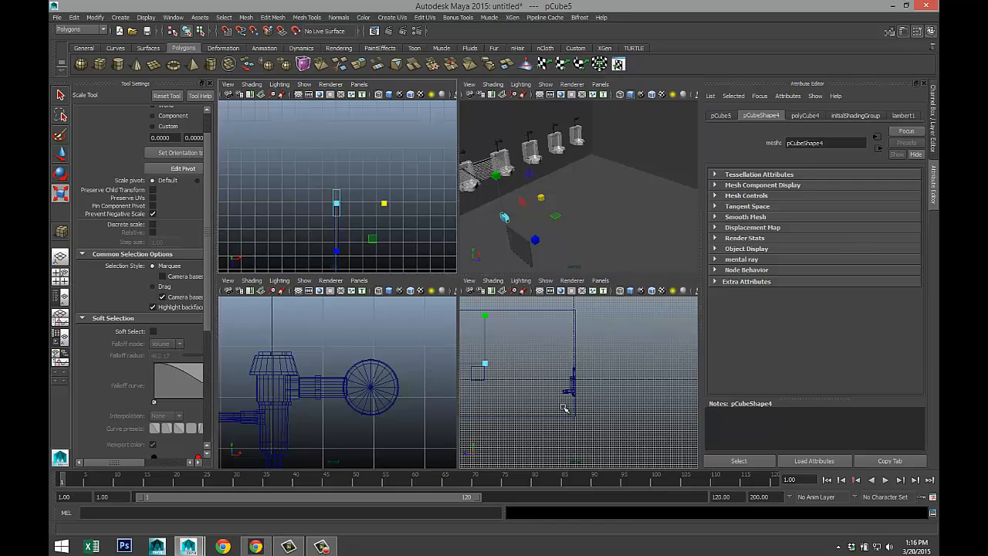
{"action": "key", "text": "space"}
{"action": "key", "text": "f"}
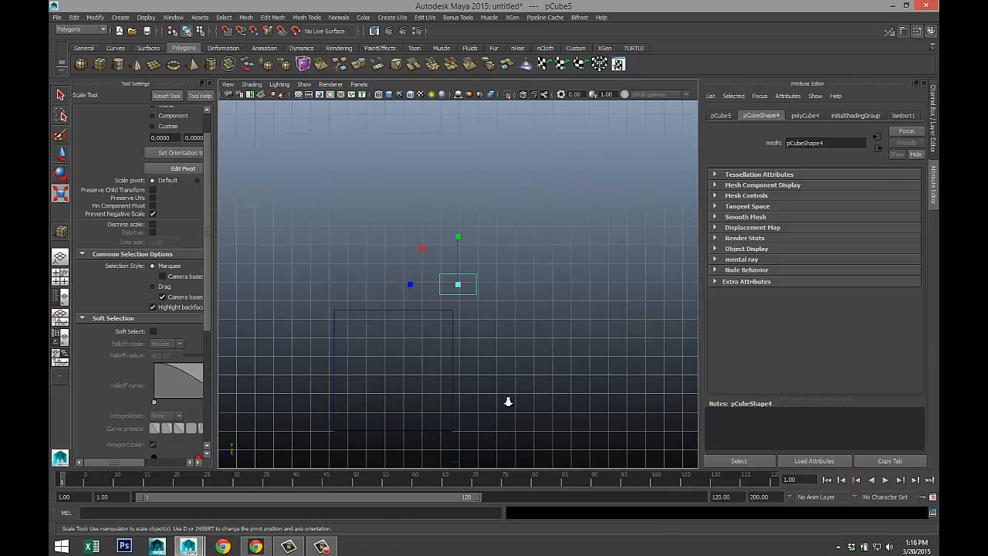
{"action": "key", "text": "w"}
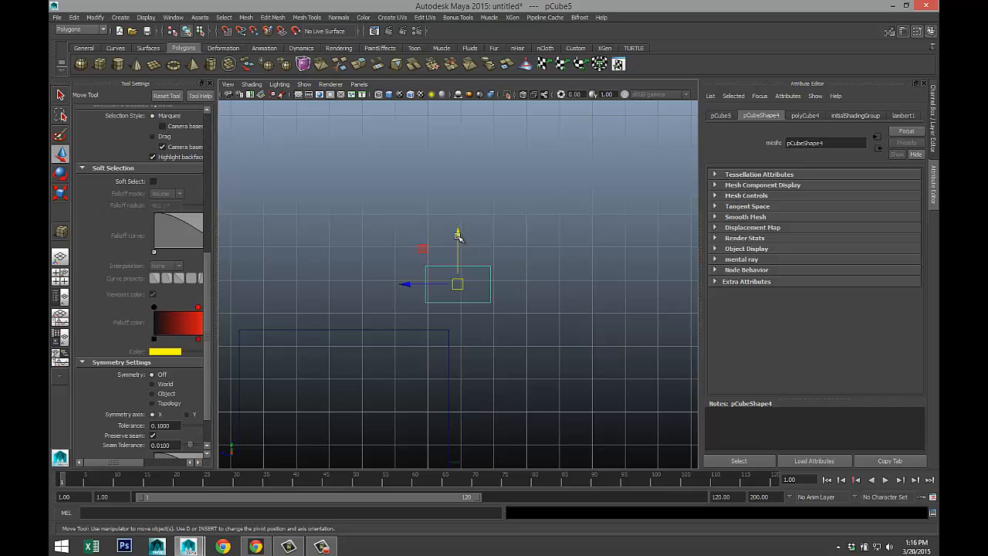
{"action": "left_click_drag", "start_coordinate": [469, 235], "coordinate": [460, 337]}
{"action": "key", "text": "r"}
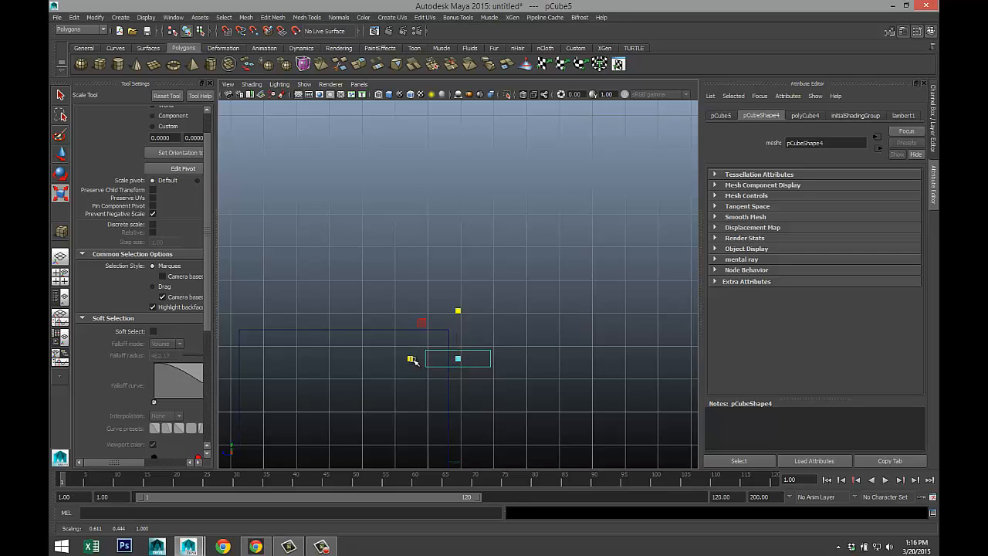
{"action": "mouse_move", "coordinate": [413, 360]}
{"action": "left_mouse_down"}
{"action": "mouse_move", "coordinate": [443, 370]}
{"action": "mouse_move", "coordinate": [420, 361]}
{"action": "left_mouse_up"}
{"action": "key", "text": "w"}
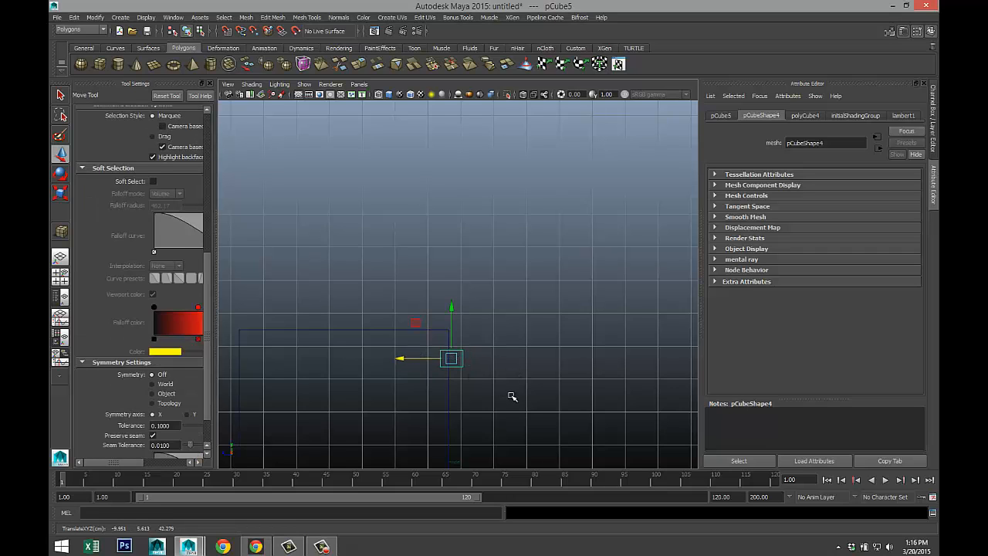
- Duplicate the bracket down to about Y 0.76 on the same panel edge, and group the panel with both brackets
{"action": "middle_click_drag", "start_coordinate": [510, 389], "coordinate": [530, 244], "text": "alt"}
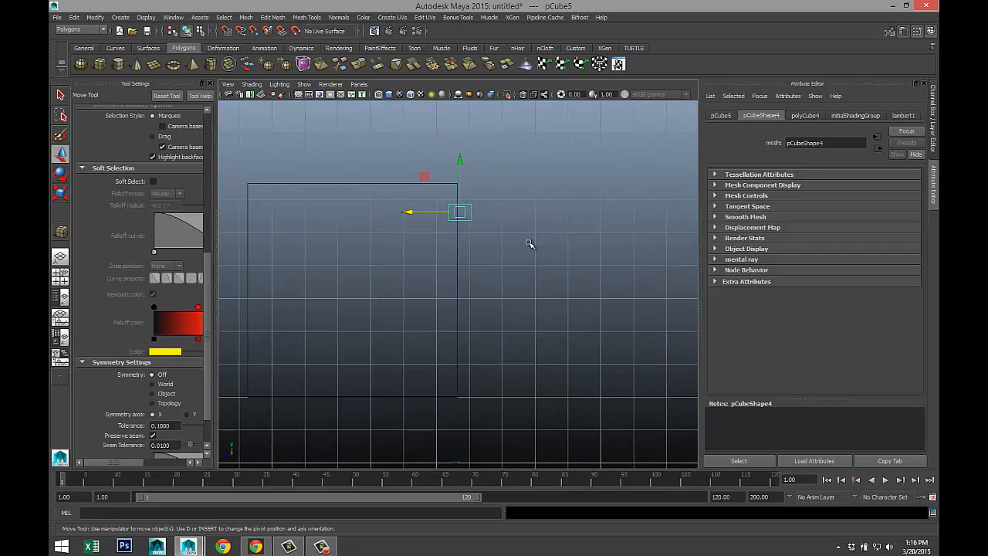
{"action": "key", "text": "ctrl+d"}
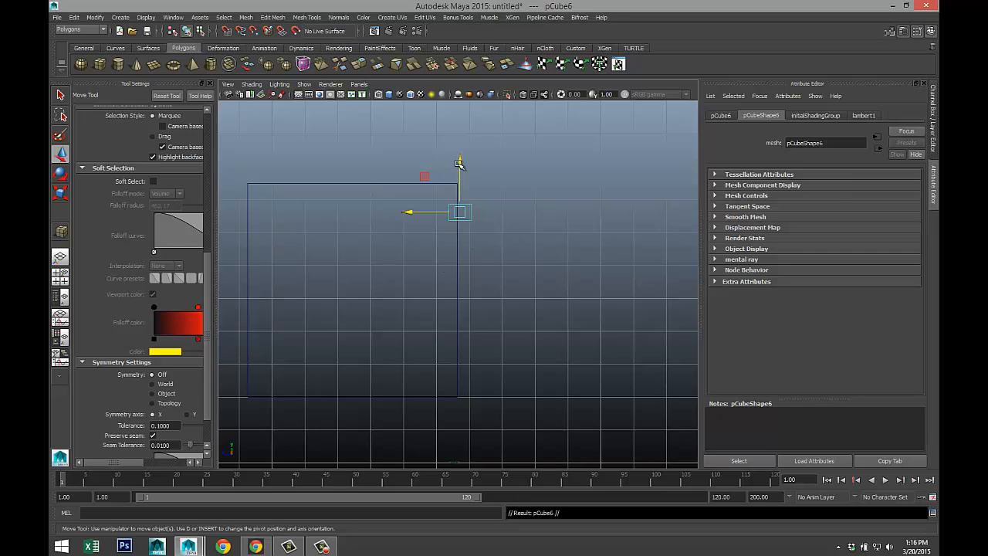
{"action": "left_click_drag", "start_coordinate": [460, 163], "coordinate": [456, 321]}
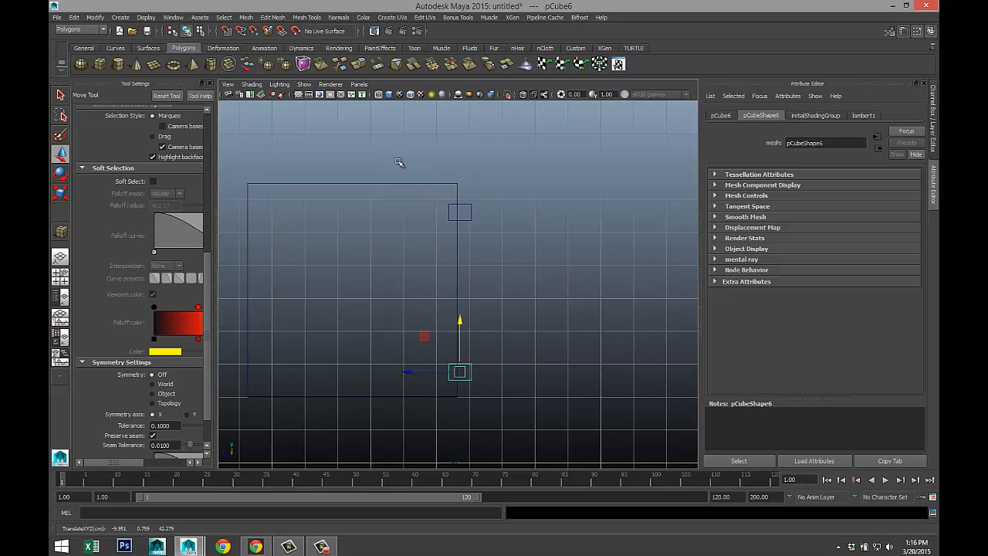
{"action": "left_click_drag", "start_coordinate": [397, 160], "coordinate": [538, 393]}
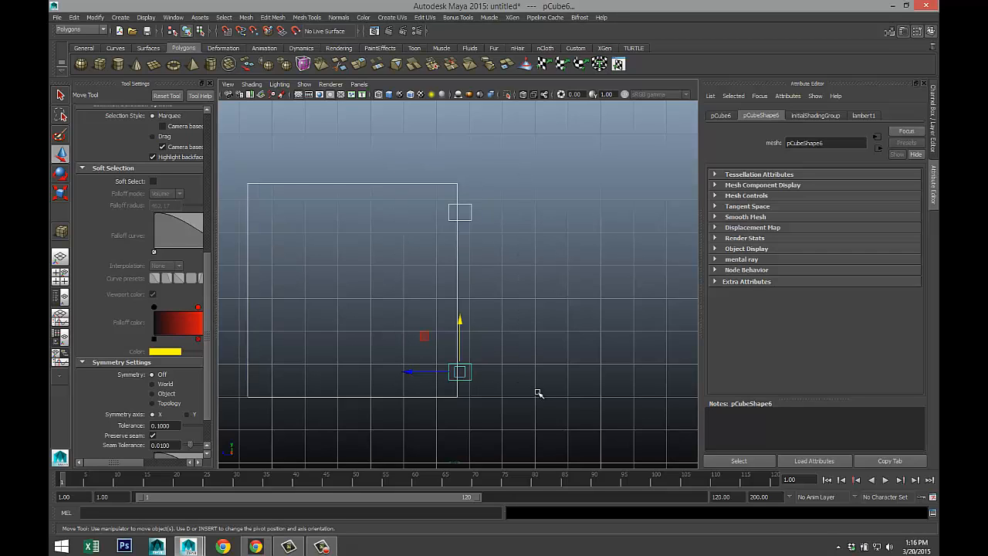
{"action": "key", "text": "ctrl+g"}
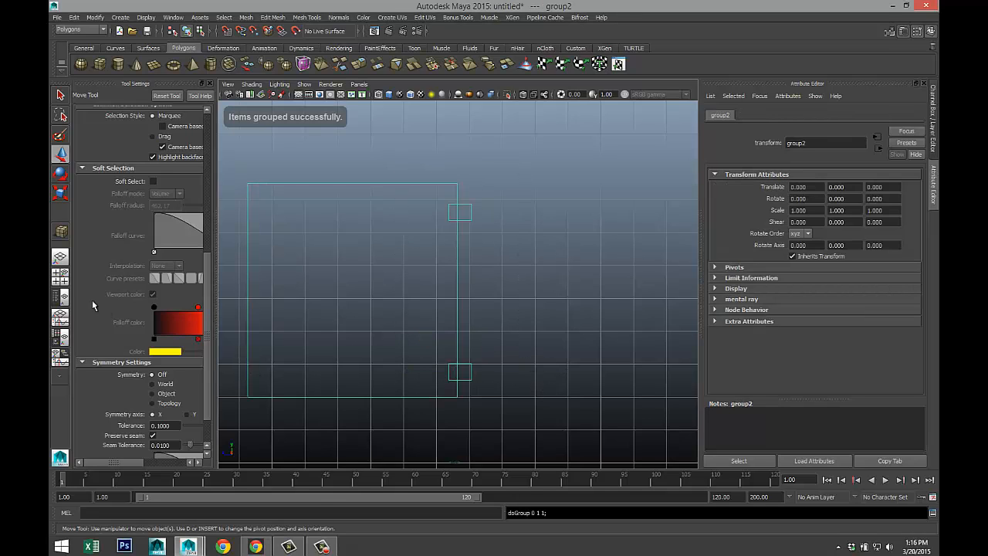
- Assign a new Blinn material to the divider panel and set its color to white
{"action": "left_click", "coordinate": [59, 275]}
{"action": "key", "text": "space"}
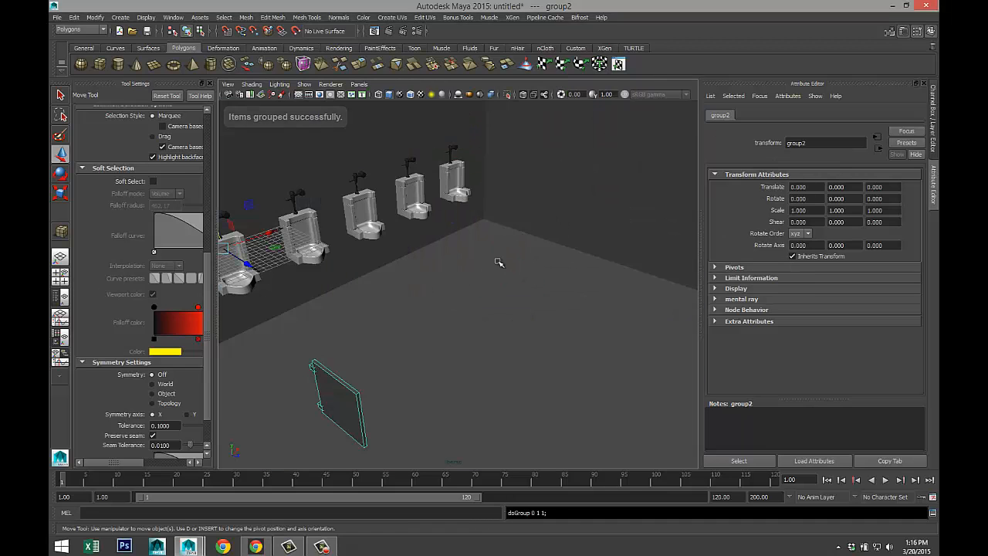
{"action": "left_click_drag", "start_coordinate": [498, 263], "coordinate": [430, 346], "text": "alt"}
{"action": "scroll", "coordinate": [481, 348], "scroll_direction": "up", "scroll_amount": 5}
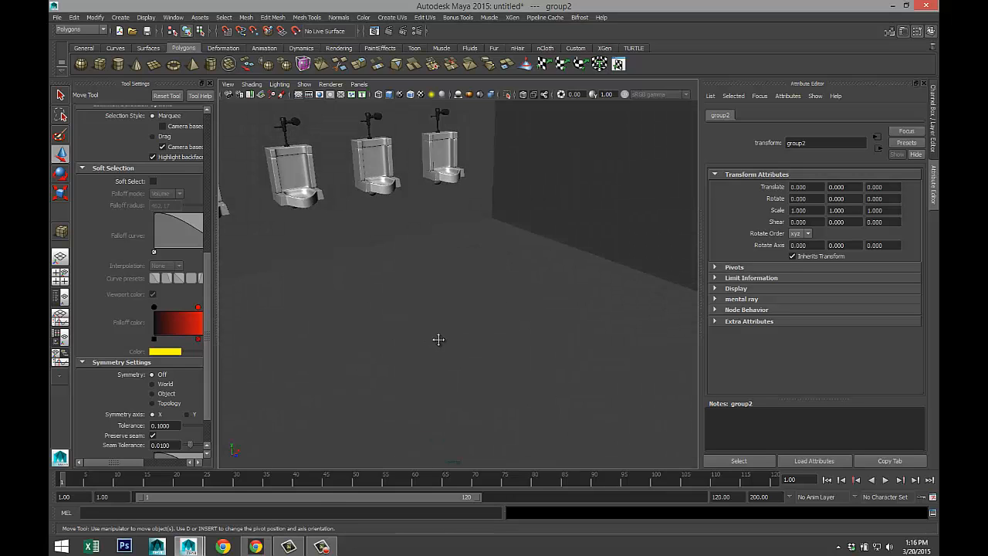
{"action": "middle_click_drag", "start_coordinate": [437, 338], "coordinate": [604, 300], "text": "alt"}
{"action": "scroll", "coordinate": [589, 299], "scroll_direction": "down", "scroll_amount": 3}
{"action": "scroll", "coordinate": [591, 305], "scroll_direction": "down", "scroll_amount": 5}
{"action": "left_click_drag", "start_coordinate": [549, 293], "coordinate": [496, 304], "text": "alt"}
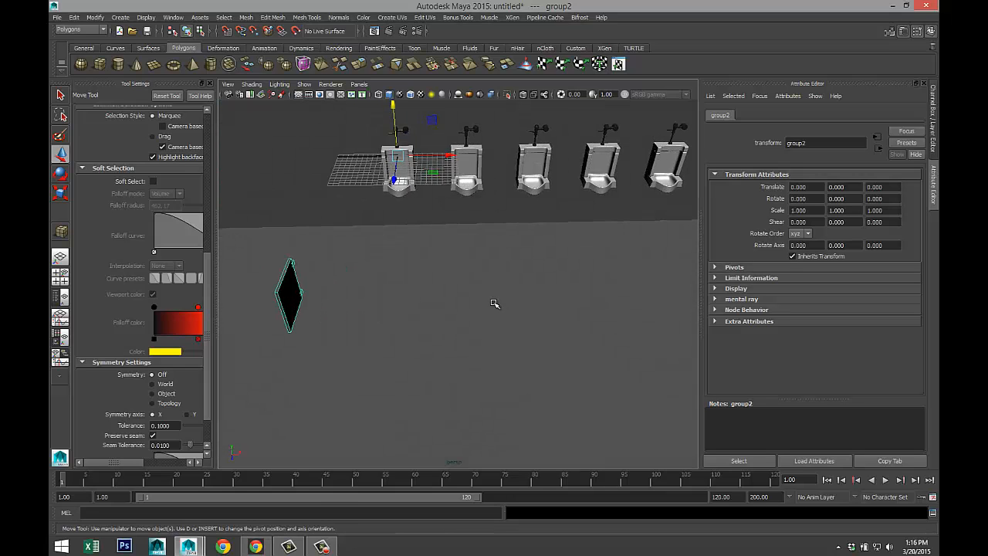
{"action": "middle_click_drag", "start_coordinate": [493, 305], "coordinate": [612, 337], "text": "alt"}
{"action": "left_click_drag", "start_coordinate": [601, 343], "coordinate": [616, 342], "text": "alt"}
{"action": "left_click", "coordinate": [590, 290]}
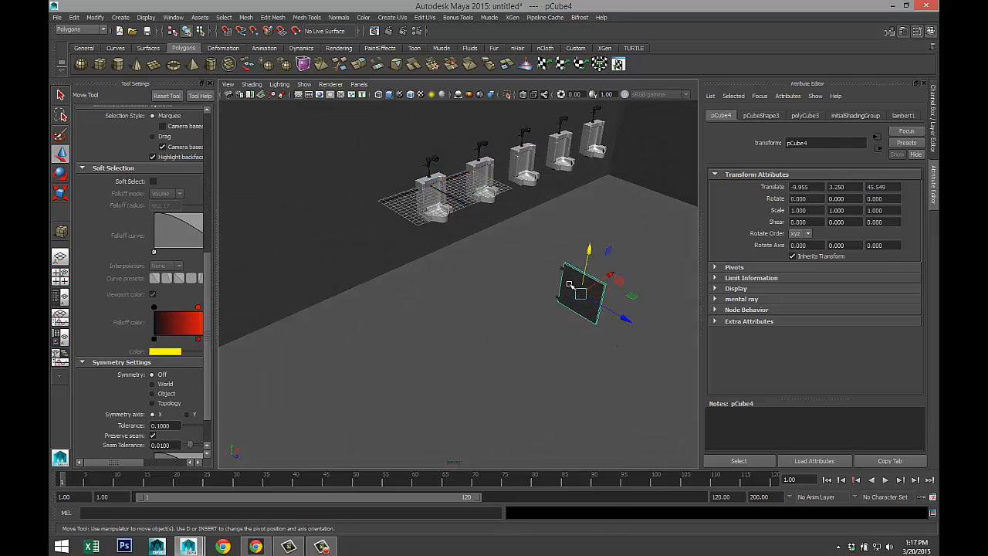
{"action": "right_click_drag", "start_coordinate": [569, 285], "coordinate": [560, 503]}
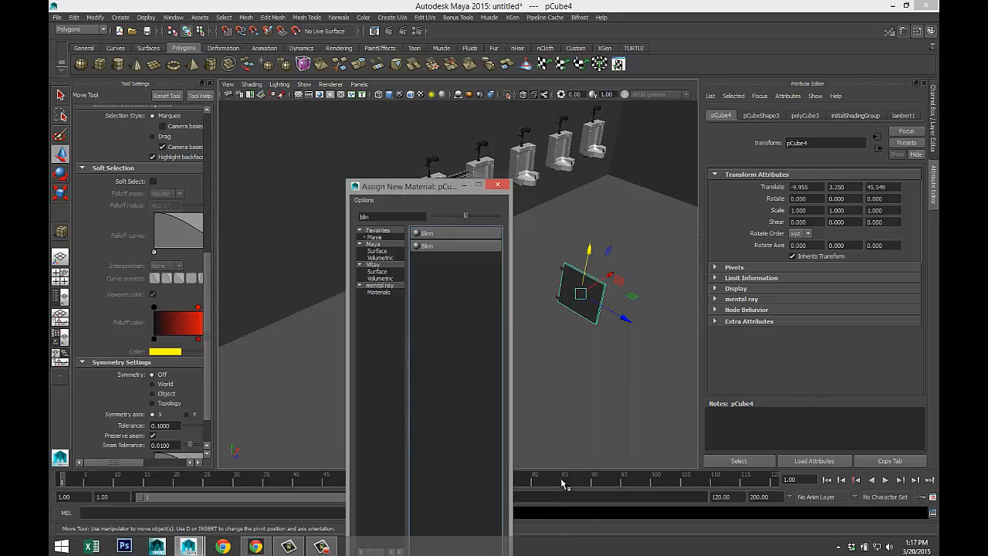
{"action": "double_click", "coordinate": [370, 216]}
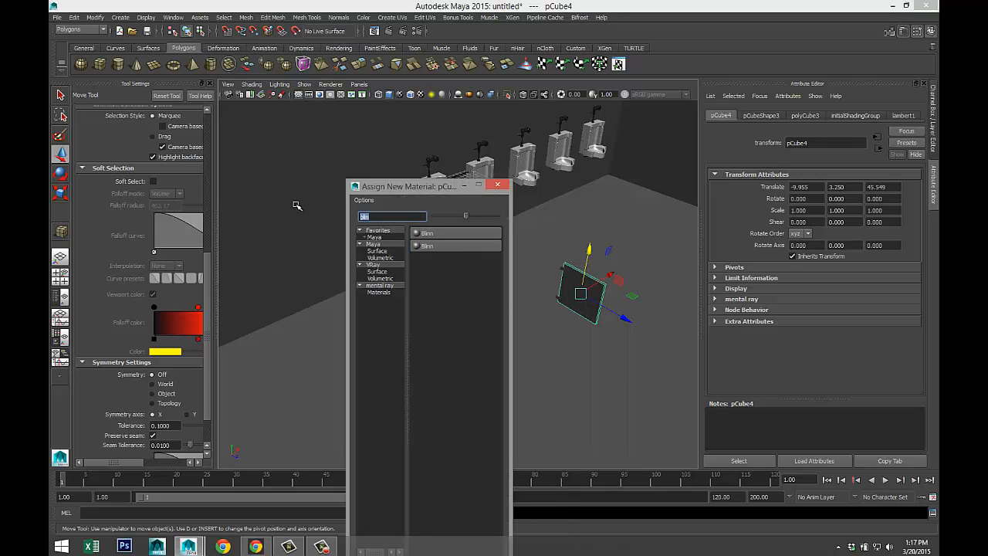
{"action": "type", "text": "la"}
{"action": "key", "text": "BackSpace"}
{"action": "key", "text": "BackSpace"}
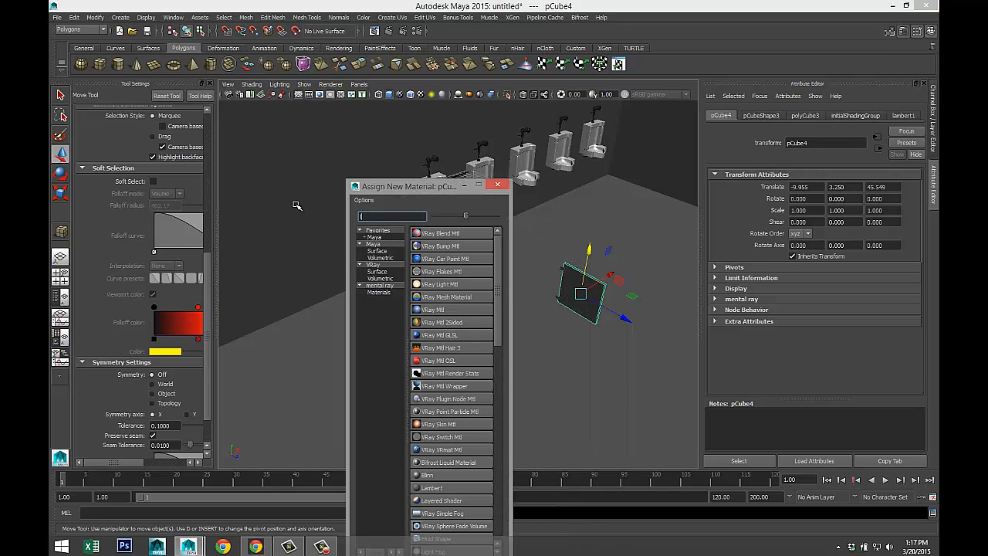
{"action": "type", "text": "bli"}
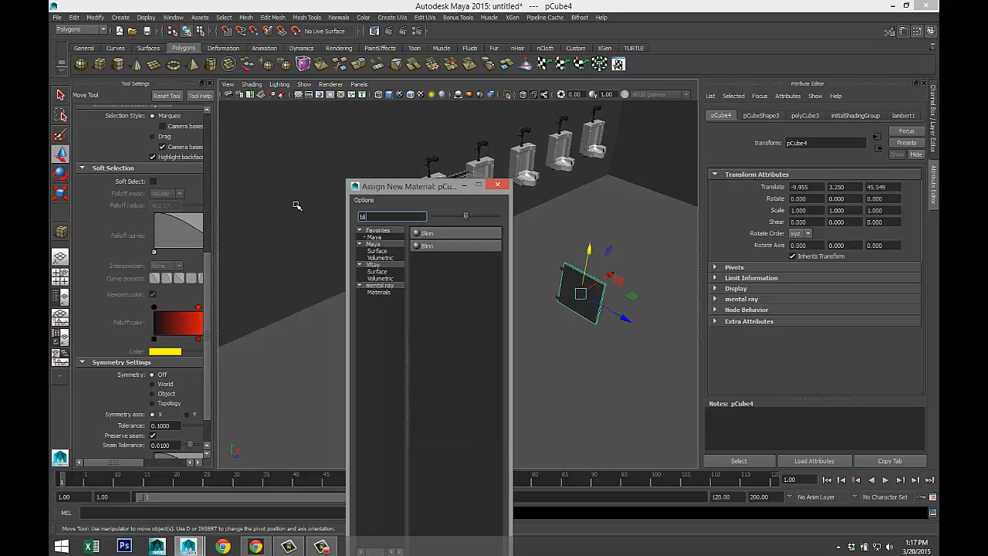
{"action": "left_click", "coordinate": [453, 232]}
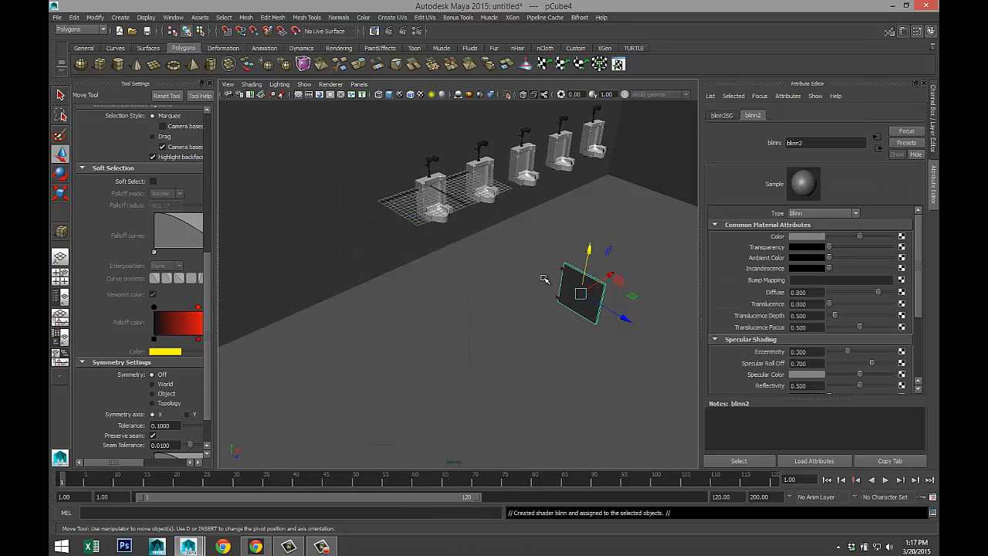
{"action": "left_click_drag", "start_coordinate": [861, 237], "coordinate": [907, 239]}
- Assign the existing mia_material_x1 material to the two mounting brackets
{"action": "scroll", "coordinate": [632, 285], "scroll_direction": "up", "scroll_amount": 3}
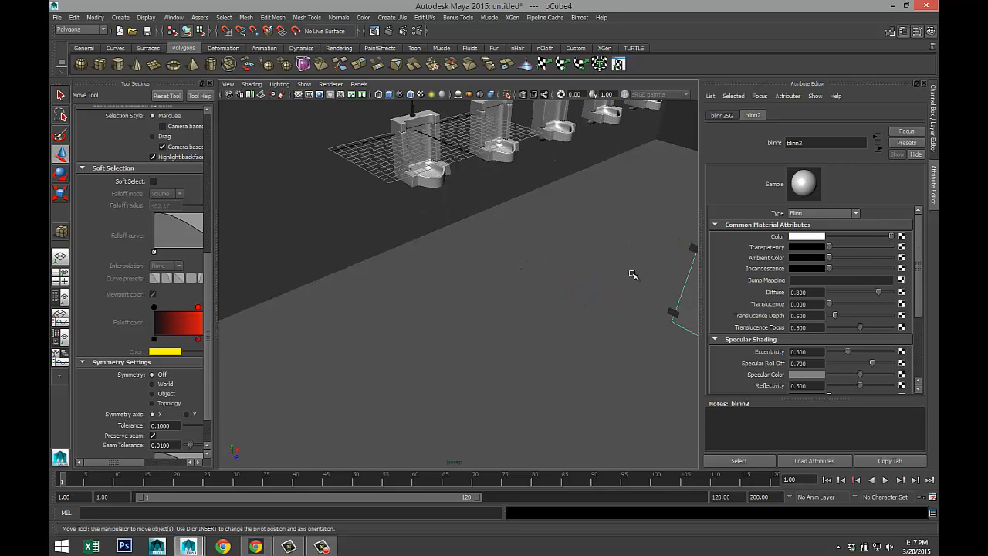
{"action": "left_click", "coordinate": [674, 312]}
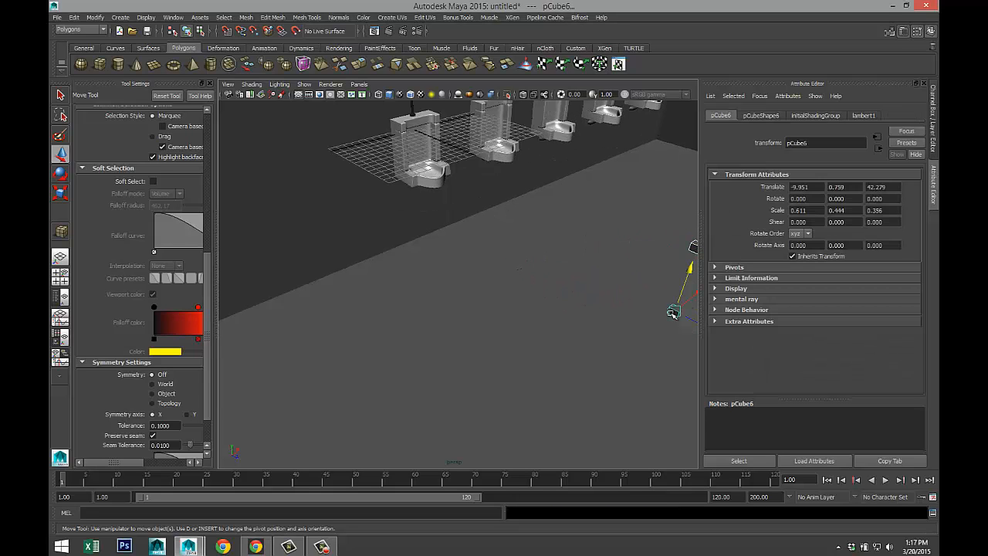
{"action": "right_click_drag", "start_coordinate": [670, 294], "coordinate": [745, 527]}
{"action": "scroll", "coordinate": [567, 393], "scroll_direction": "down", "scroll_amount": 3}
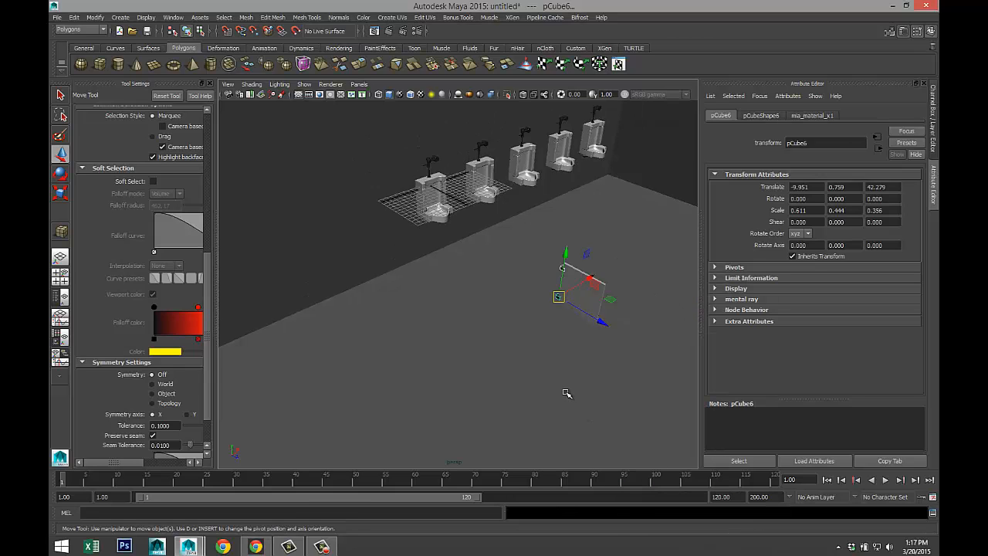
- Move the divider panel with its brackets back against the urinal wall, bringing the lower bracket to about Z -0.76
{"action": "left_click_drag", "start_coordinate": [555, 385], "coordinate": [505, 417], "text": "alt"}
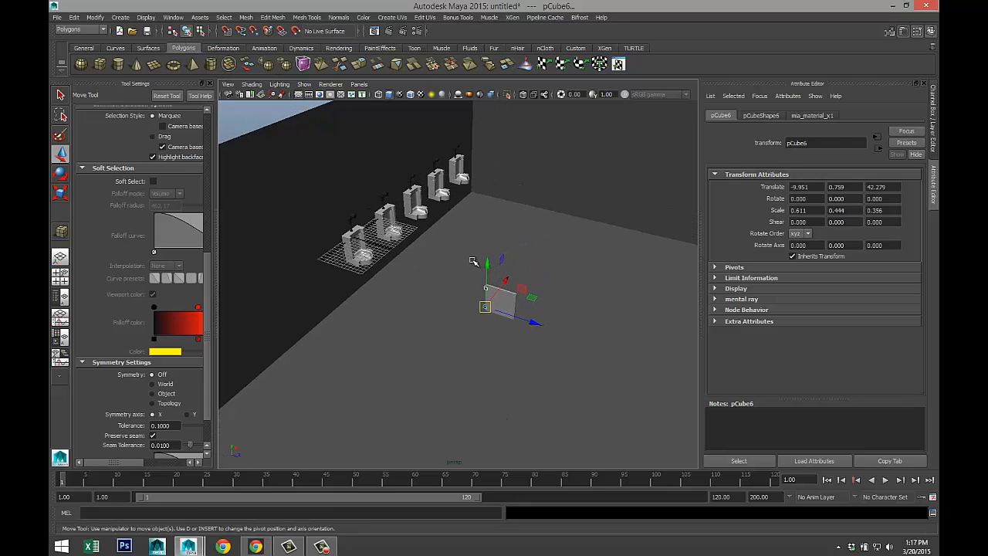
{"action": "left_click_drag", "start_coordinate": [472, 261], "coordinate": [554, 369]}
{"action": "left_click_drag", "start_coordinate": [537, 331], "coordinate": [366, 291]}
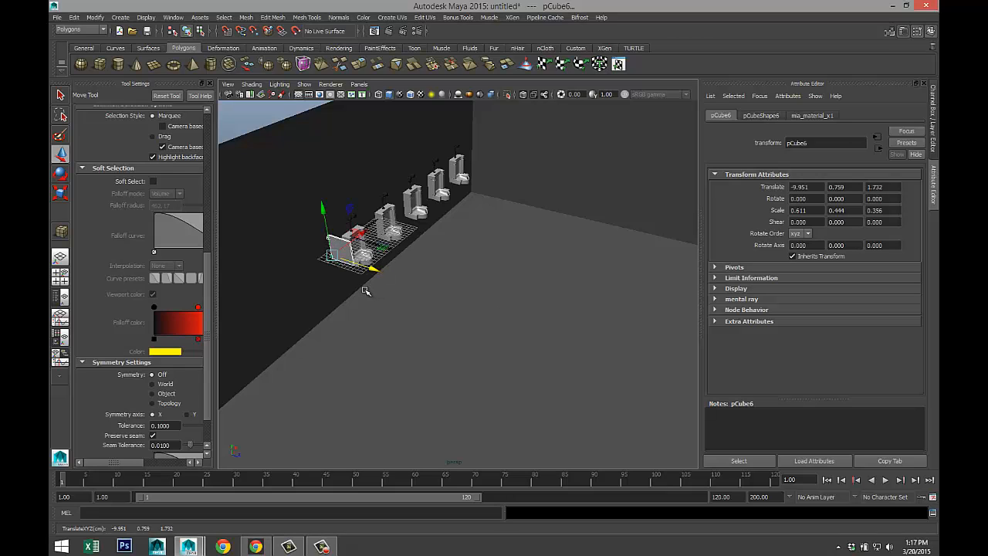
{"action": "key", "text": "f"}
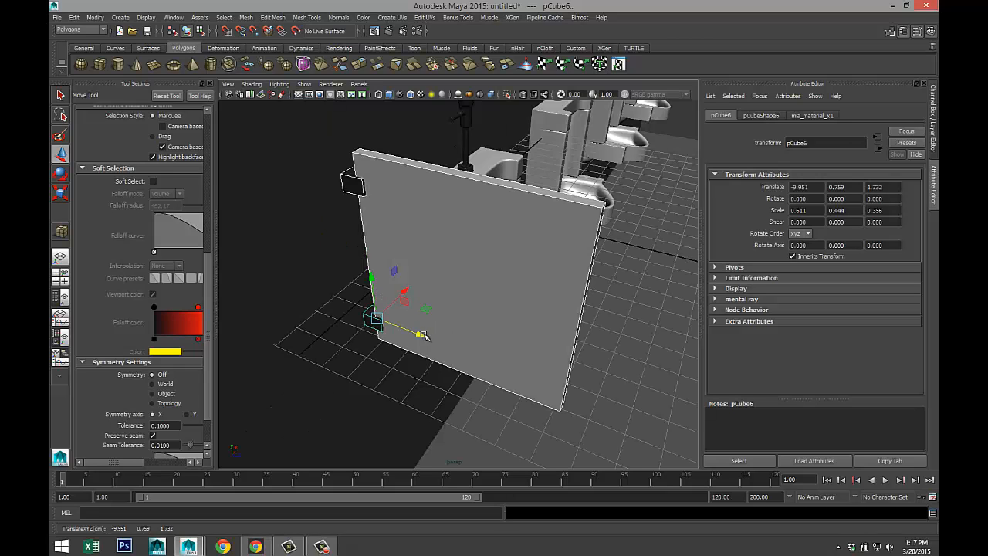
{"action": "left_click_drag", "start_coordinate": [423, 335], "coordinate": [352, 331]}
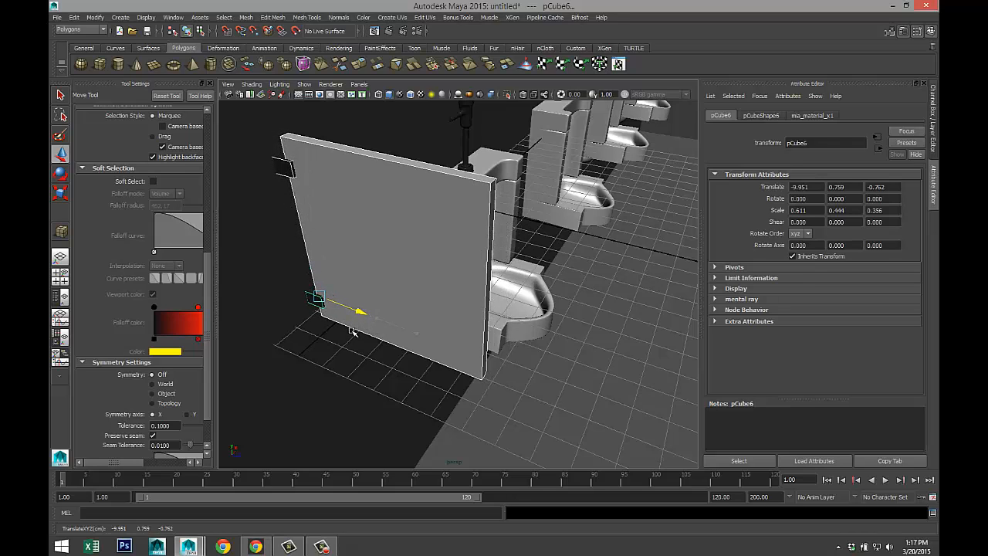
- Lower the divider panel and brackets to the urinals' height, with the lower bracket at about Y -3.68
{"action": "scroll", "coordinate": [555, 375], "scroll_direction": "down", "scroll_amount": 4}
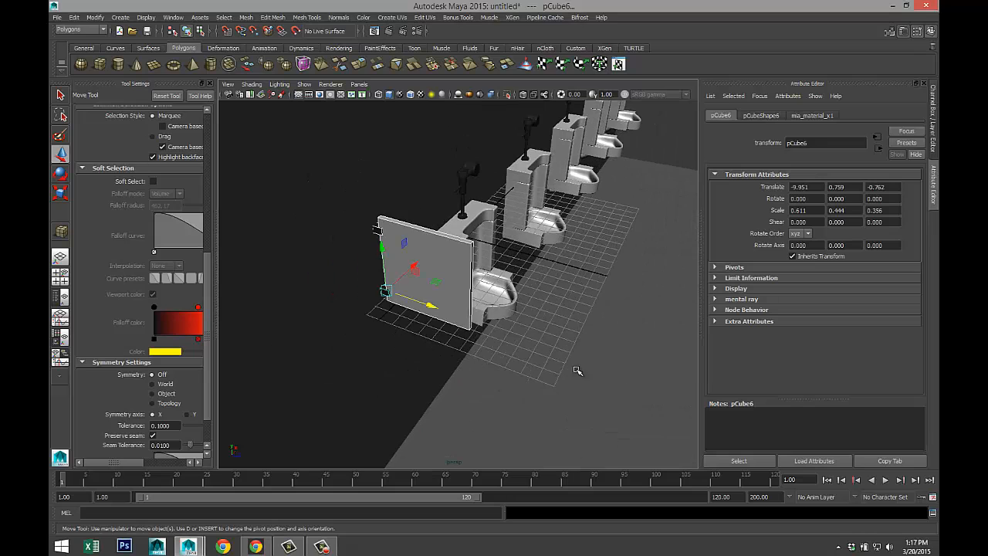
{"action": "left_click_drag", "start_coordinate": [594, 360], "coordinate": [401, 312], "text": "alt"}
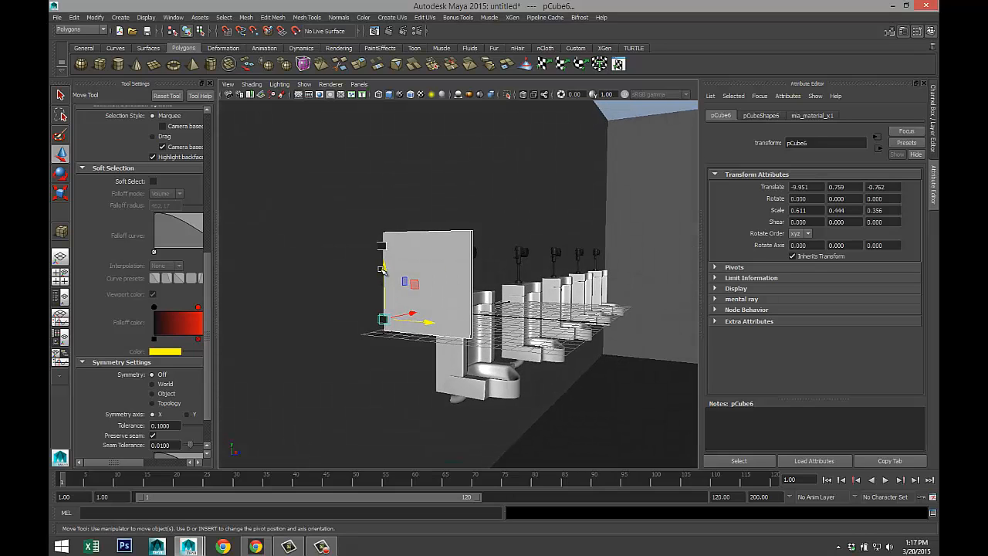
{"action": "left_click_drag", "start_coordinate": [382, 269], "coordinate": [385, 334]}
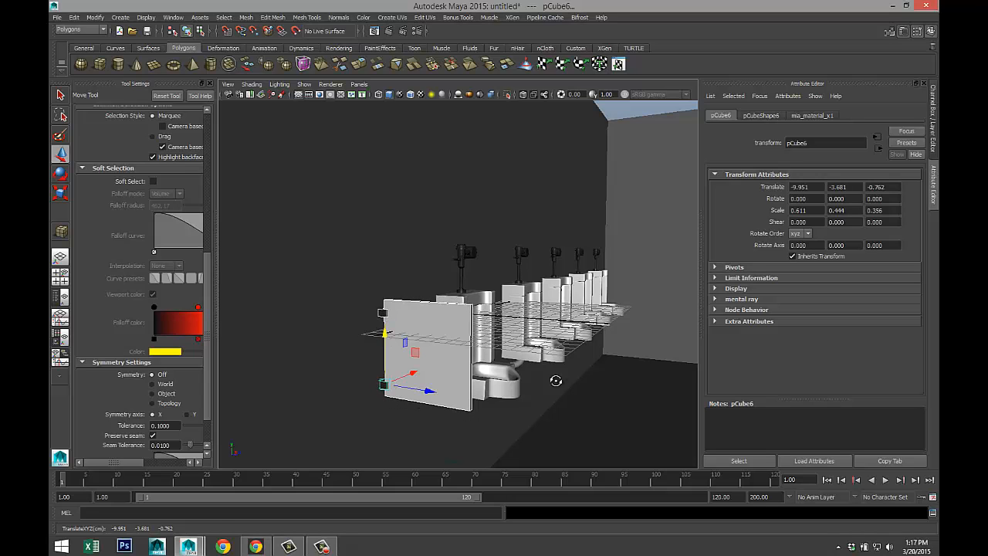
- Move the divider assembly sideways to midway between the first two urinals, at about X 7.0, checking in the front view
{"action": "left_click_drag", "start_coordinate": [555, 380], "coordinate": [540, 353], "text": "alt"}
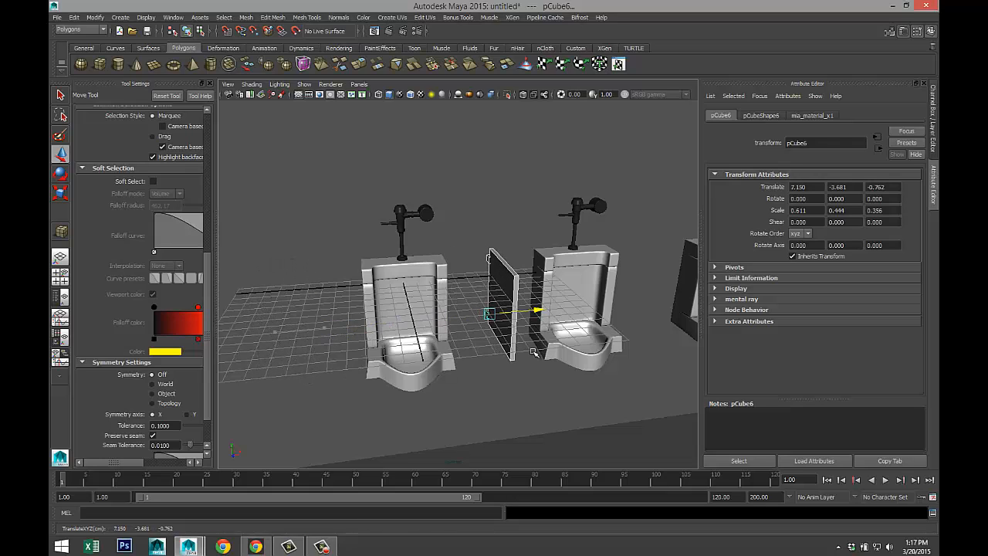
{"action": "left_click", "coordinate": [67, 280]}
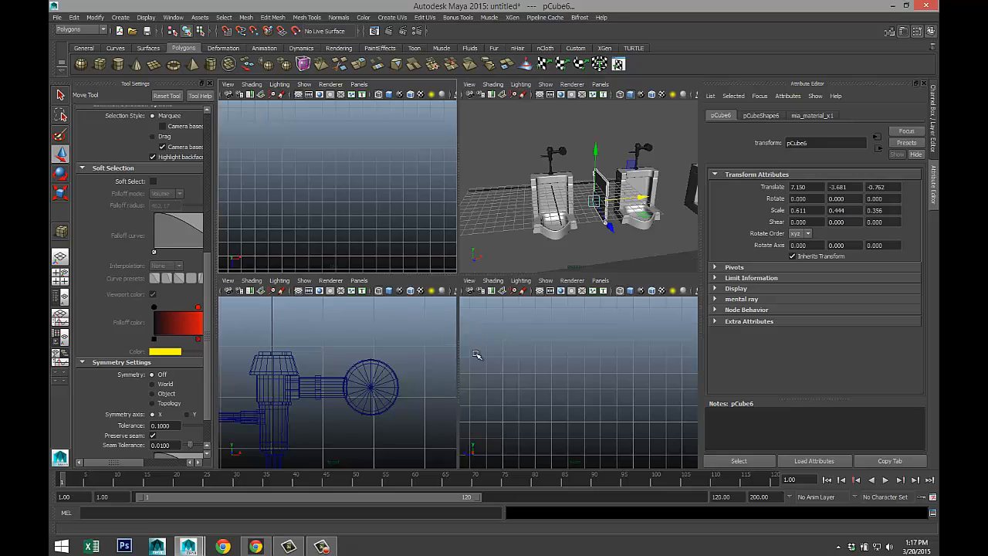
{"action": "key", "text": "space"}
{"action": "key", "text": "f"}
{"action": "scroll", "coordinate": [463, 378], "scroll_direction": "down", "scroll_amount": 4}
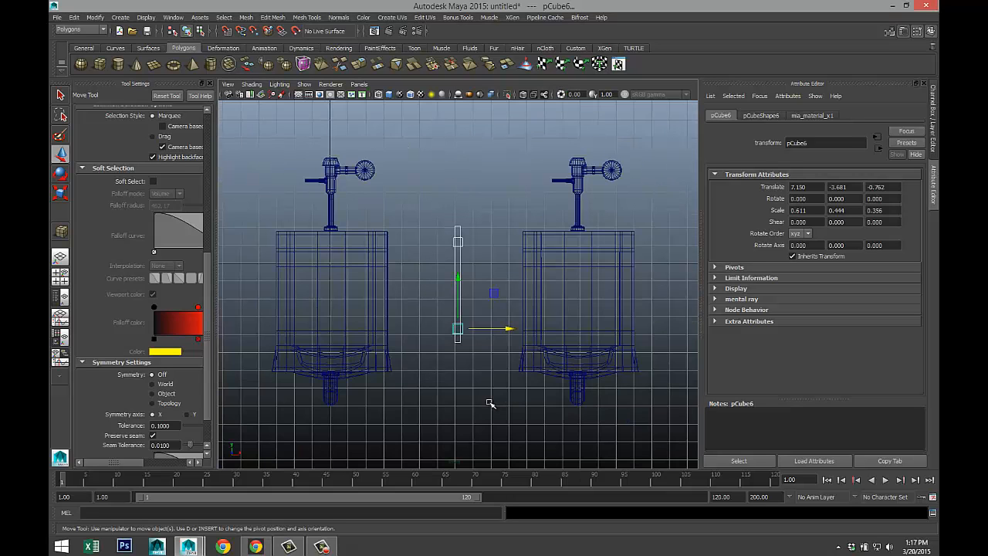
{"action": "scroll", "coordinate": [491, 400], "scroll_direction": "up", "scroll_amount": 2}
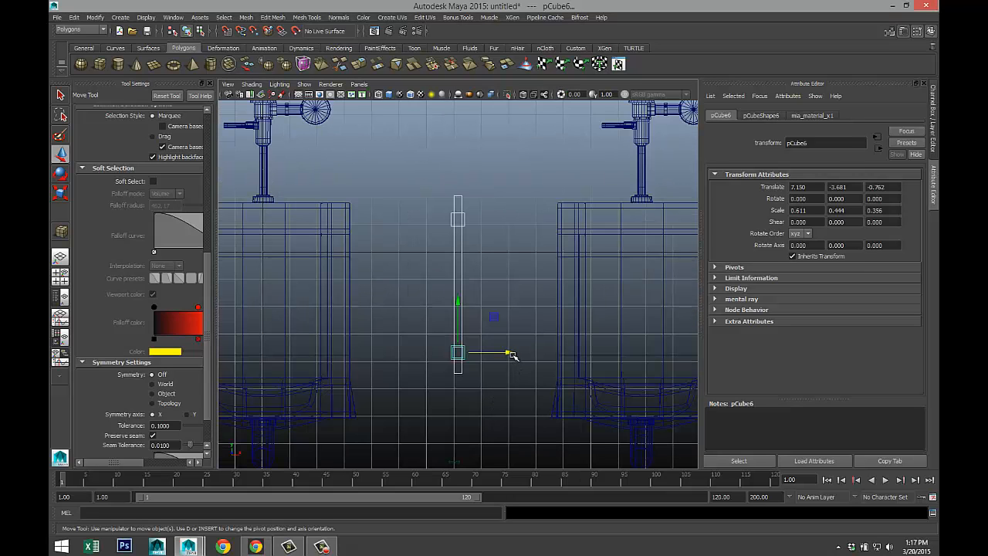
{"action": "left_click_drag", "start_coordinate": [510, 354], "coordinate": [507, 355]}
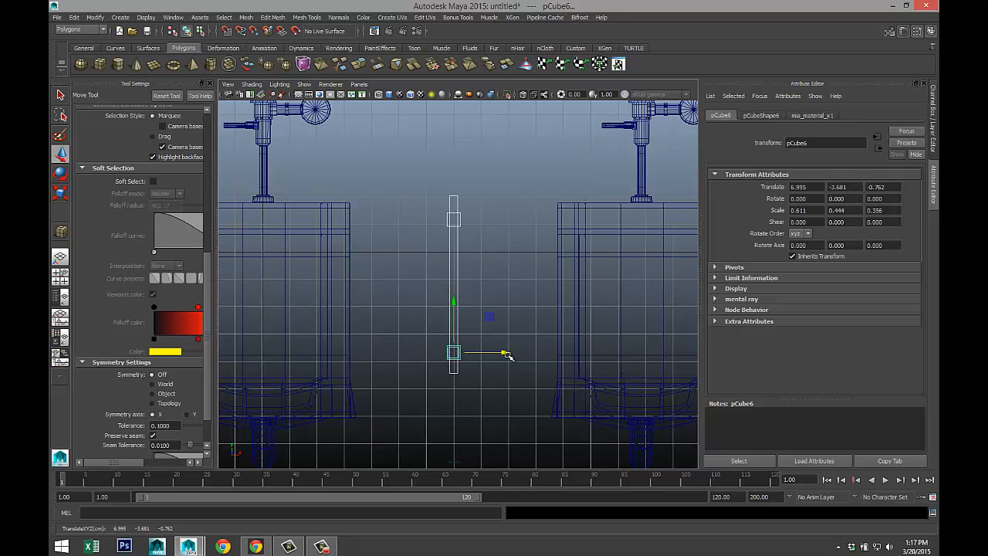
- Duplicate the divider panel with its brackets and place the copy midway between the second and third urinals, at about X 20.9
{"action": "scroll", "coordinate": [517, 378], "scroll_direction": "down", "scroll_amount": 6}
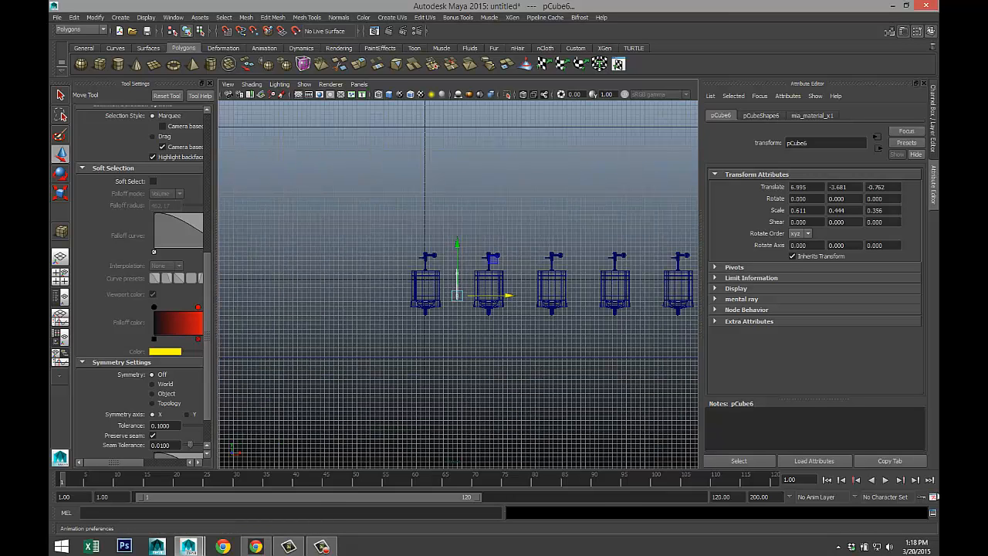
{"action": "key", "text": "ctrl+shift+d"}
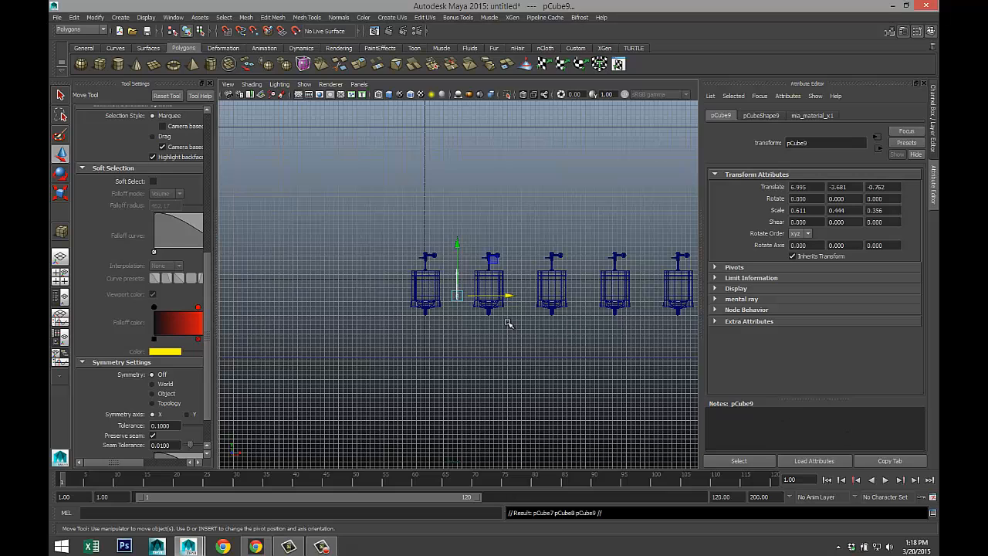
{"action": "left_click_drag", "start_coordinate": [507, 295], "coordinate": [570, 309]}
{"action": "key", "text": "f"}
{"action": "scroll", "coordinate": [512, 371], "scroll_direction": "down", "scroll_amount": 4}
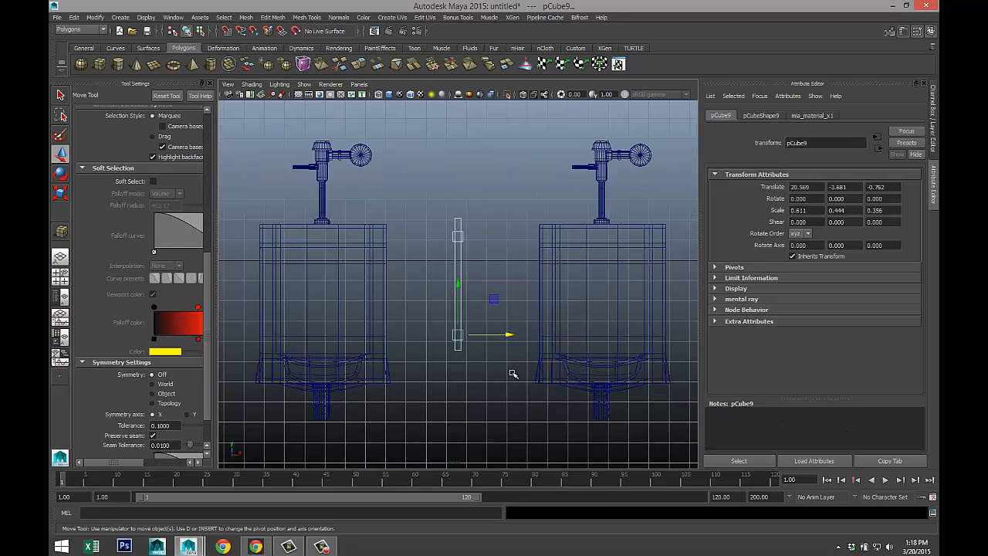
{"action": "scroll", "coordinate": [515, 372], "scroll_direction": "up", "scroll_amount": 2}
{"action": "left_click_drag", "start_coordinate": [508, 362], "coordinate": [518, 363]}
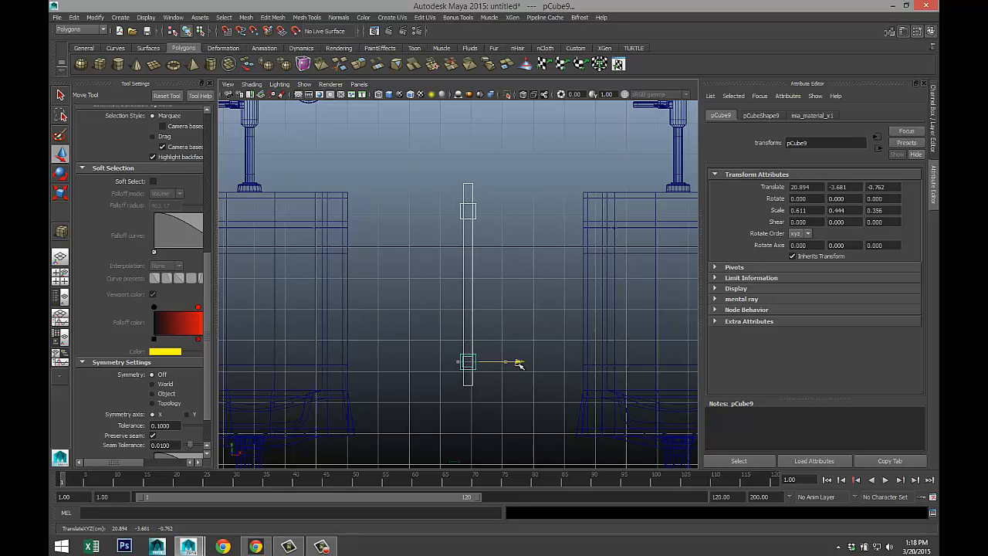
{"action": "scroll", "coordinate": [532, 376], "scroll_direction": "down", "scroll_amount": 10}
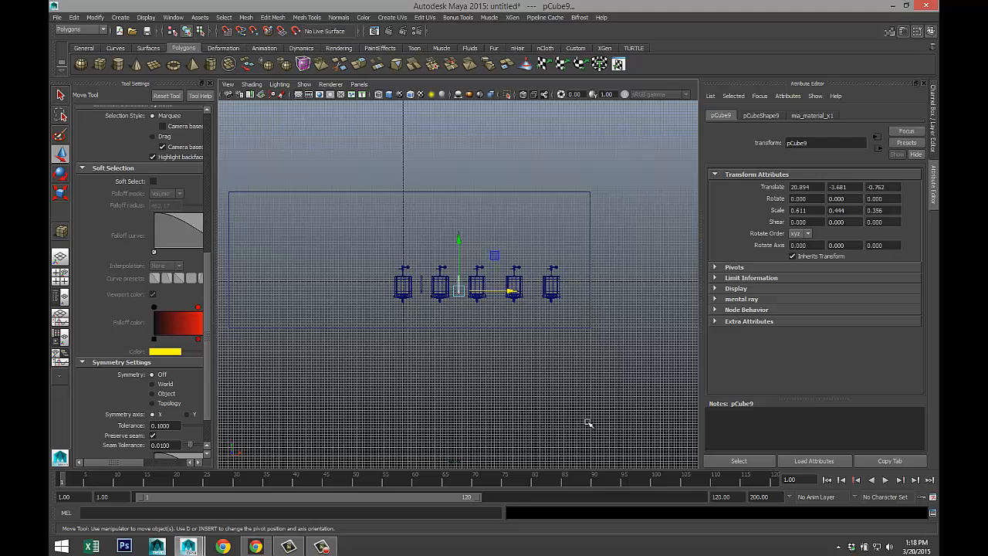
{"action": "key", "text": "ctrl+d"}
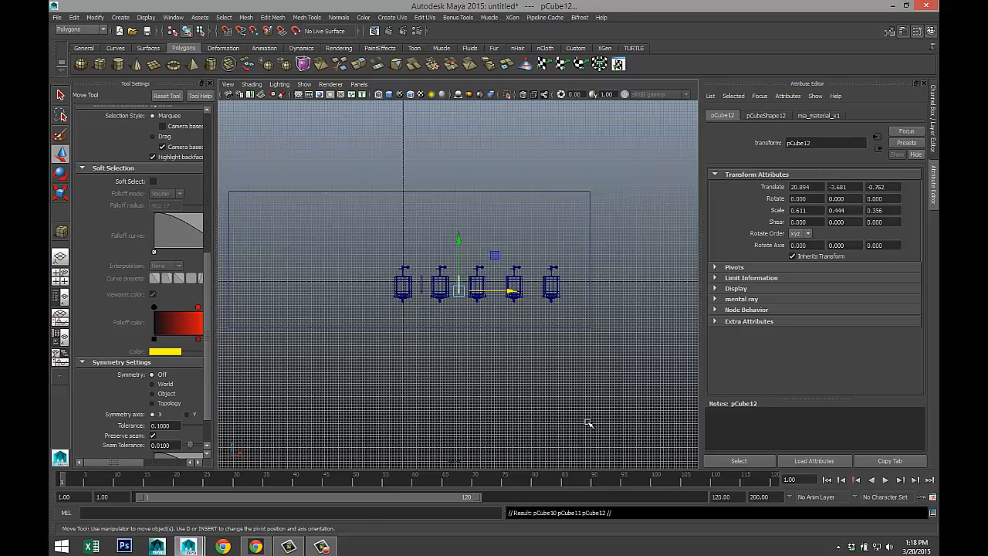
{"action": "key", "text": "ctrl+z"}
{"action": "key", "text": "ctrl+z"}
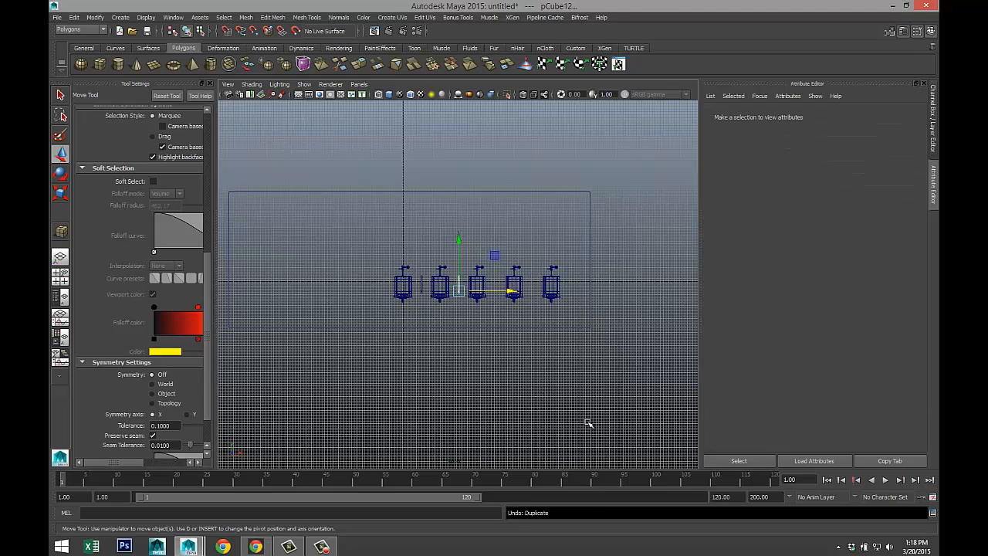
- Duplicate the divider assembly again and centre the copy between the third and fourth urinals, at about X 34.9
{"action": "key", "text": "ctrl+d"}
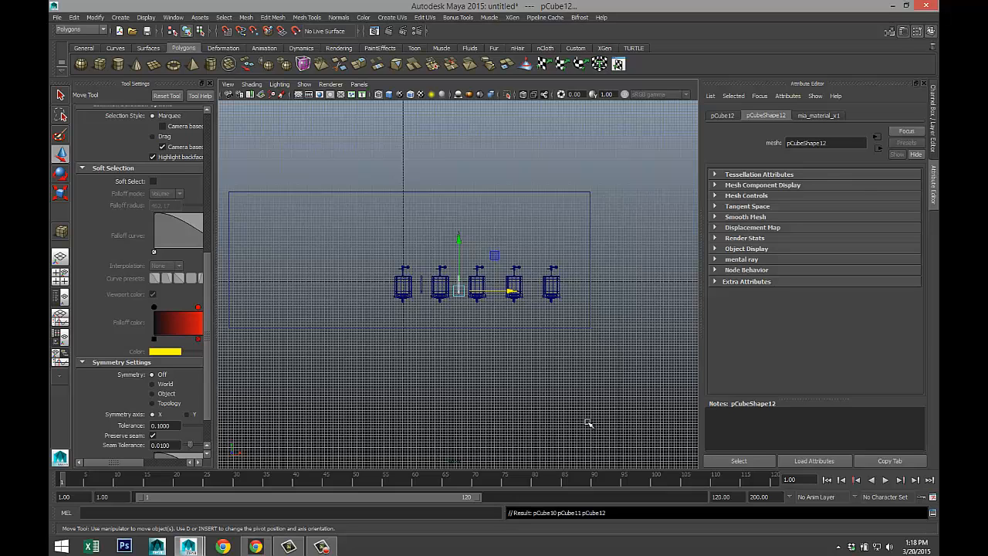
{"action": "scroll", "coordinate": [547, 332], "scroll_direction": "up", "scroll_amount": 3}
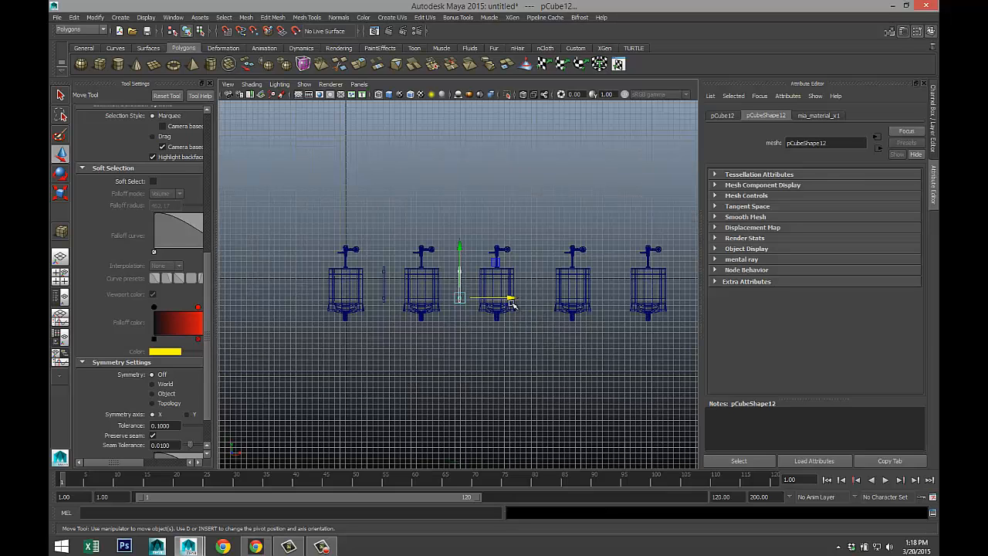
{"action": "left_click_drag", "start_coordinate": [510, 300], "coordinate": [588, 302]}
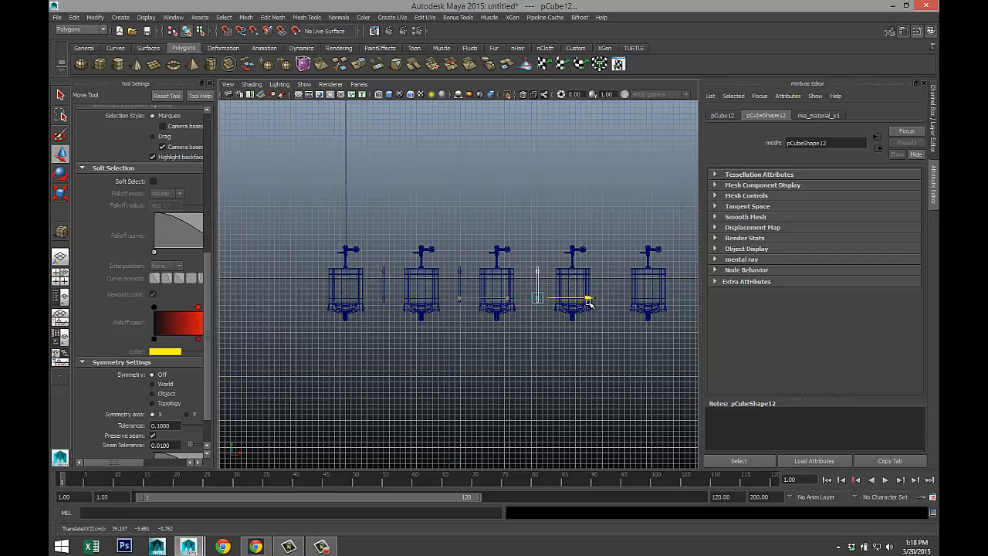
{"action": "key", "text": "f"}
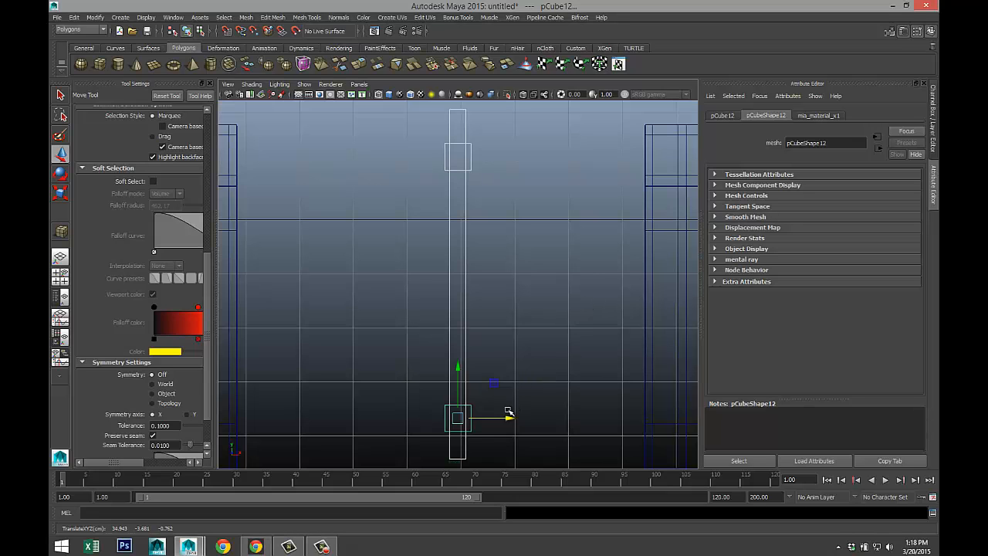
{"action": "left_click_drag", "start_coordinate": [507, 418], "coordinate": [504, 418]}
- Duplicate the divider assembly twice, placing one copy between the fourth and fifth urinals at about X 48.6 and one outside the first at about X -8.2
{"action": "scroll", "coordinate": [555, 425], "scroll_direction": "down", "scroll_amount": 10}
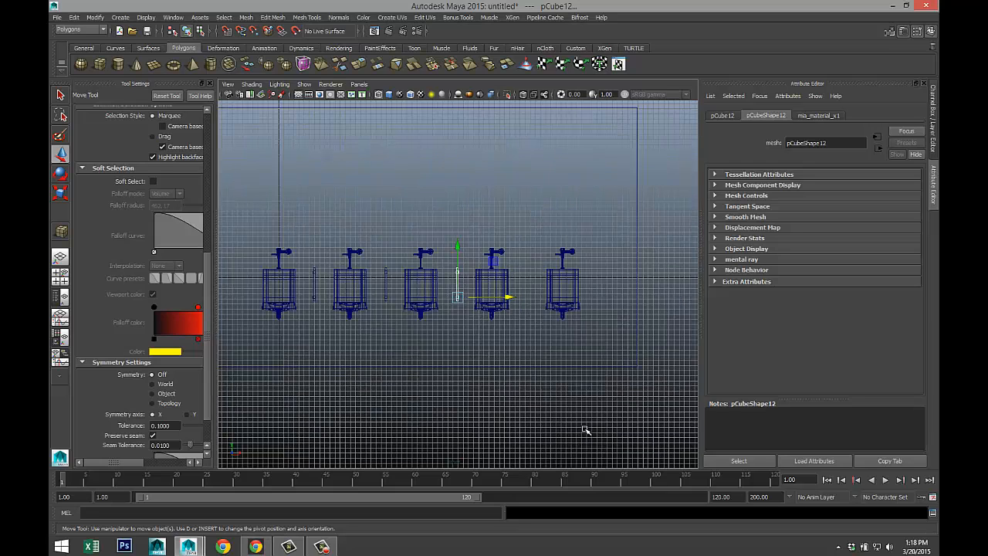
{"action": "key", "text": "ctrl+d"}
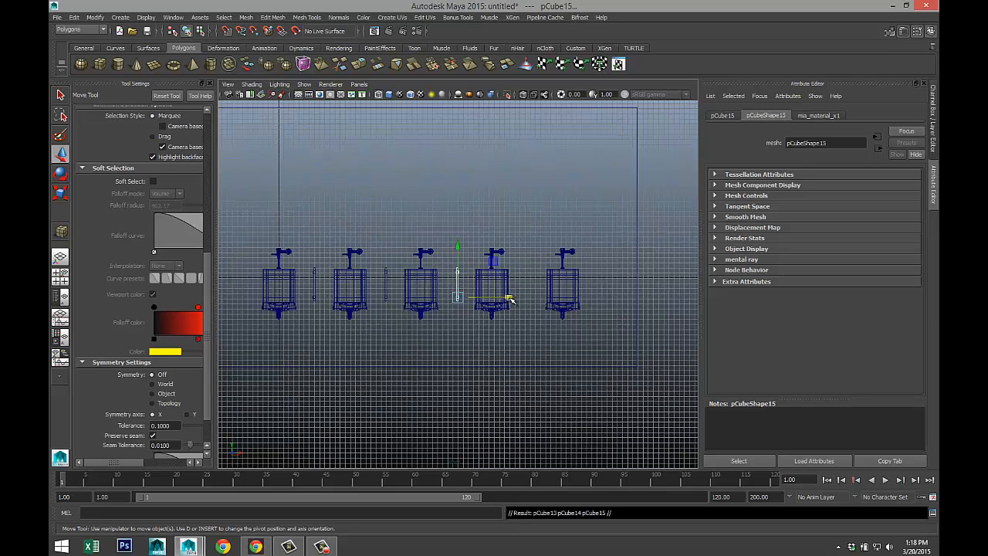
{"action": "left_click_drag", "start_coordinate": [509, 300], "coordinate": [578, 301]}
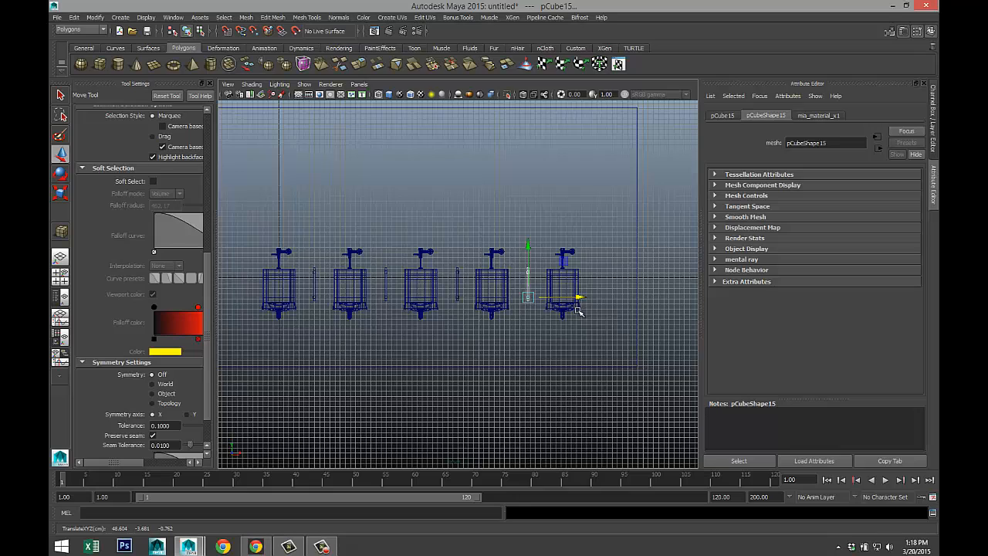
{"action": "key", "text": "ctrl+d"}
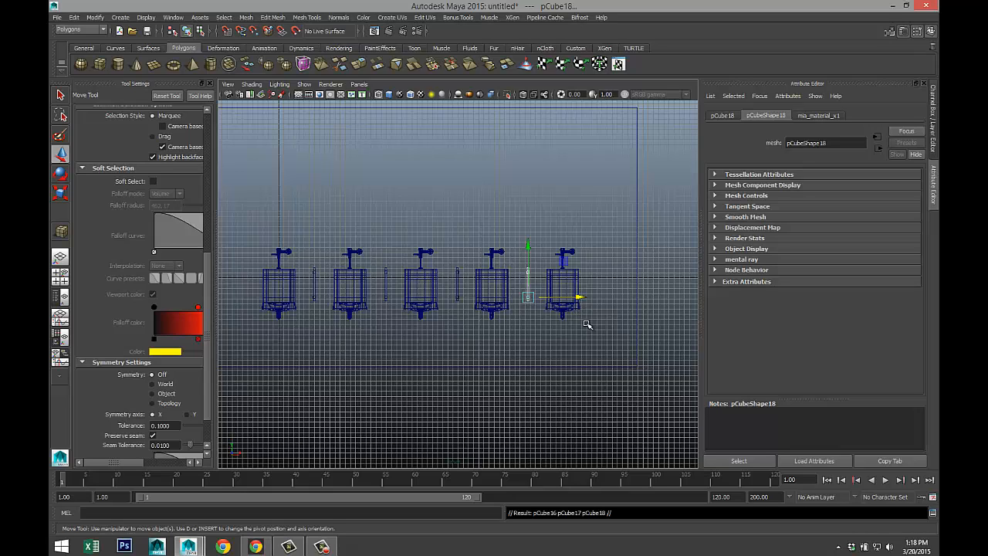
{"action": "left_click_drag", "start_coordinate": [580, 300], "coordinate": [288, 325]}
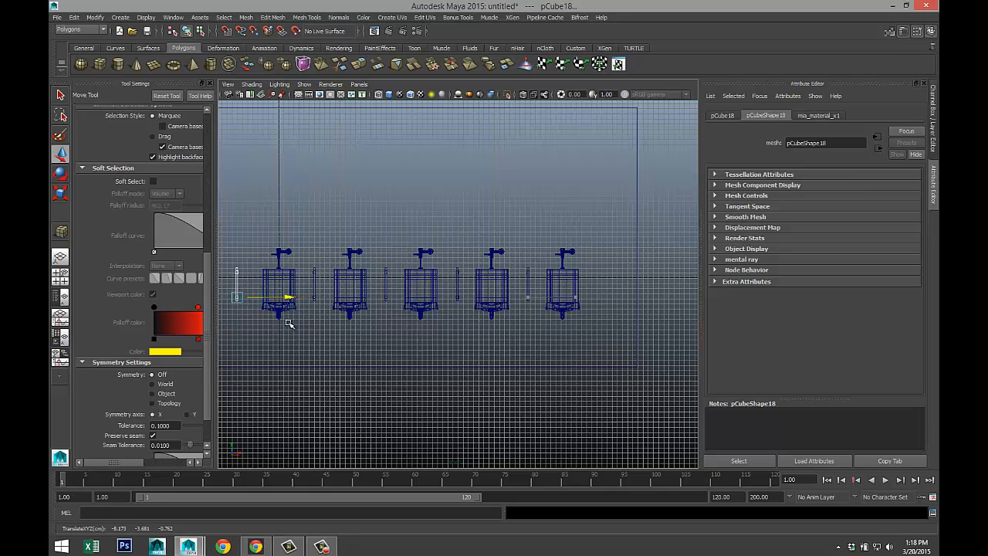
- Inspect the placement of the dividers along the urinal row from several angles in the perspective view
{"action": "left_click", "coordinate": [60, 276]}
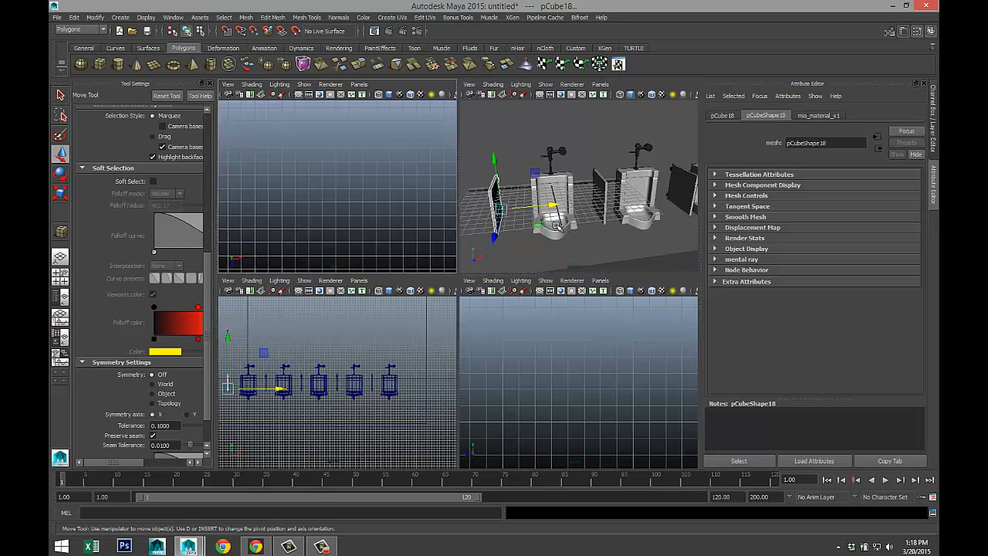
{"action": "key", "text": "space"}
{"action": "scroll", "coordinate": [550, 266], "scroll_direction": "down", "scroll_amount": 5}
{"action": "scroll", "coordinate": [549, 287], "scroll_direction": "up", "scroll_amount": 2}
{"action": "left_click_drag", "start_coordinate": [465, 294], "coordinate": [500, 296], "text": "alt"}
{"action": "scroll", "coordinate": [437, 293], "scroll_direction": "up", "scroll_amount": 2}
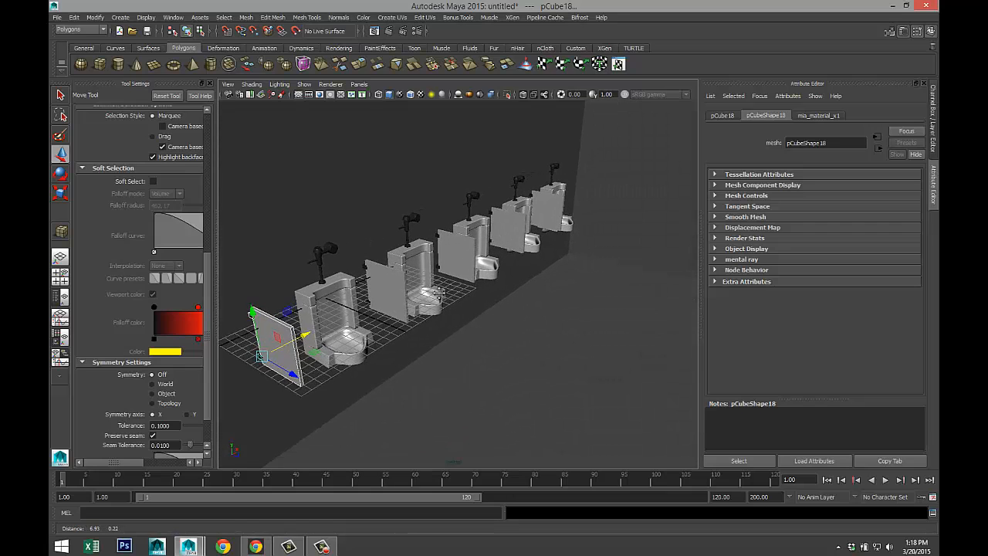
{"action": "scroll", "coordinate": [459, 294], "scroll_direction": "up", "scroll_amount": 3}
{"action": "mouse_move", "coordinate": [605, 298]}
{"action": "left_mouse_down", "text": "alt"}
{"action": "mouse_move", "coordinate": [578, 289]}
{"action": "mouse_move", "coordinate": [588, 298]}
{"action": "left_mouse_up", "text": "alt"}
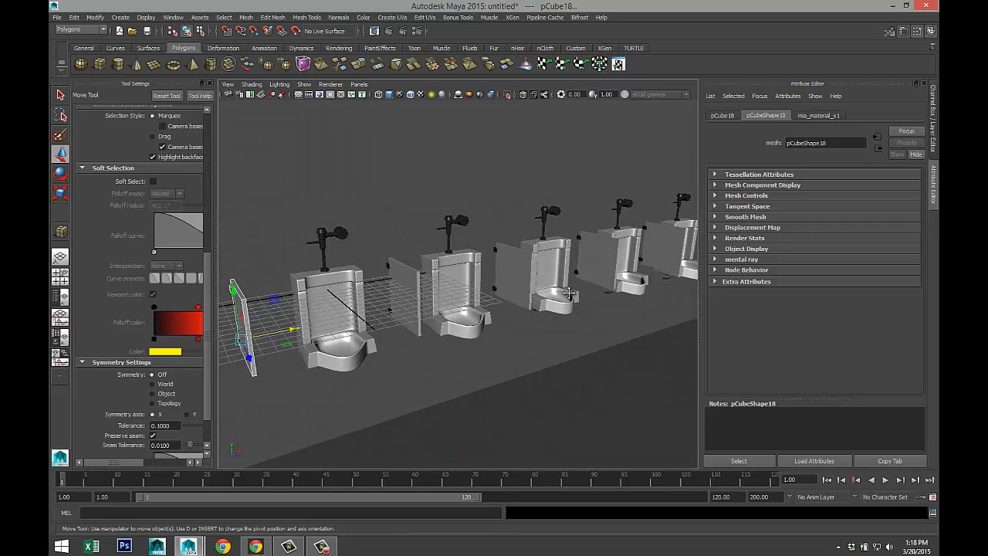
{"action": "middle_click_drag", "start_coordinate": [568, 293], "coordinate": [338, 279], "text": "alt"}
- Move the room's side wall face beyond the fifth urinal inward along X, closer to the row
{"action": "scroll", "coordinate": [518, 300], "scroll_direction": "down", "scroll_amount": 6}
{"action": "left_click_drag", "start_coordinate": [573, 319], "coordinate": [426, 314], "text": "alt"}
{"action": "left_click", "coordinate": [579, 294]}
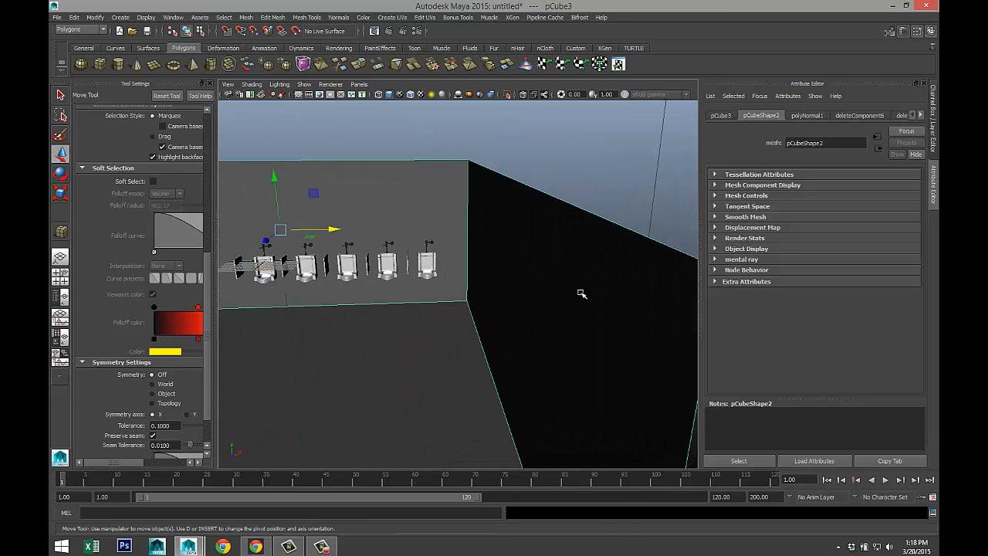
{"action": "right_click_drag", "start_coordinate": [582, 292], "coordinate": [584, 319]}
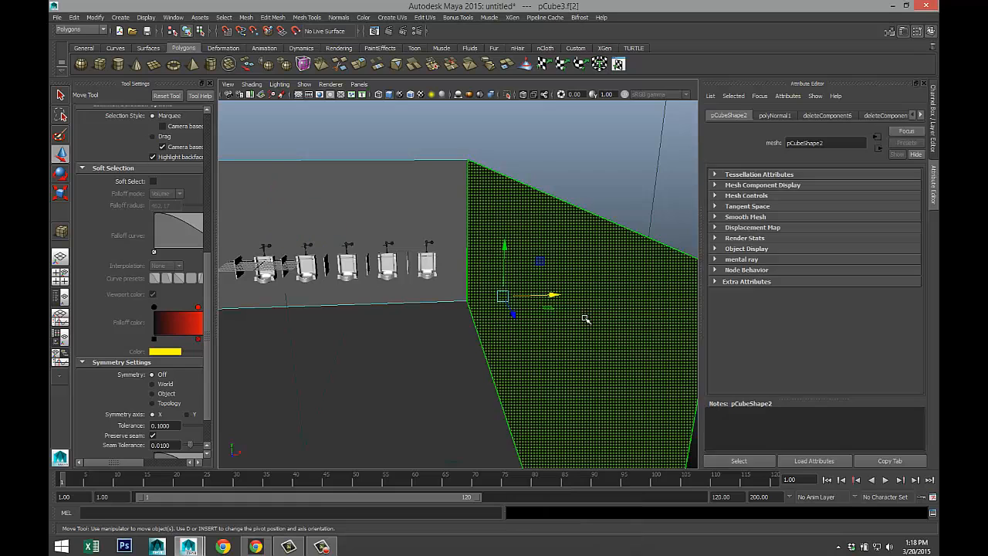
{"action": "left_click", "coordinate": [584, 320]}
{"action": "left_click_drag", "start_coordinate": [554, 294], "coordinate": [527, 297]}
- Assign a new Blinn material to the room's floor face
{"action": "scroll", "coordinate": [417, 336], "scroll_direction": "down", "scroll_amount": 3}
{"action": "left_click_drag", "start_coordinate": [417, 336], "coordinate": [452, 286], "text": "alt"}
{"action": "scroll", "coordinate": [454, 324], "scroll_direction": "up", "scroll_amount": 3}
{"action": "scroll", "coordinate": [463, 327], "scroll_direction": "down", "scroll_amount": 3}
{"action": "right_click_drag", "start_coordinate": [449, 286], "coordinate": [436, 501]}
{"action": "left_click", "coordinate": [453, 309]}
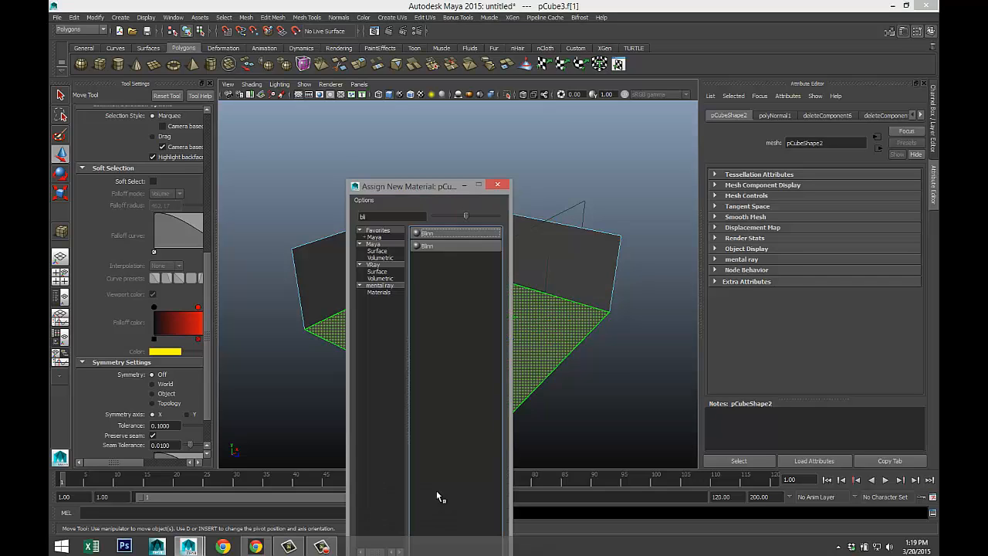
{"action": "left_click", "coordinate": [418, 246]}
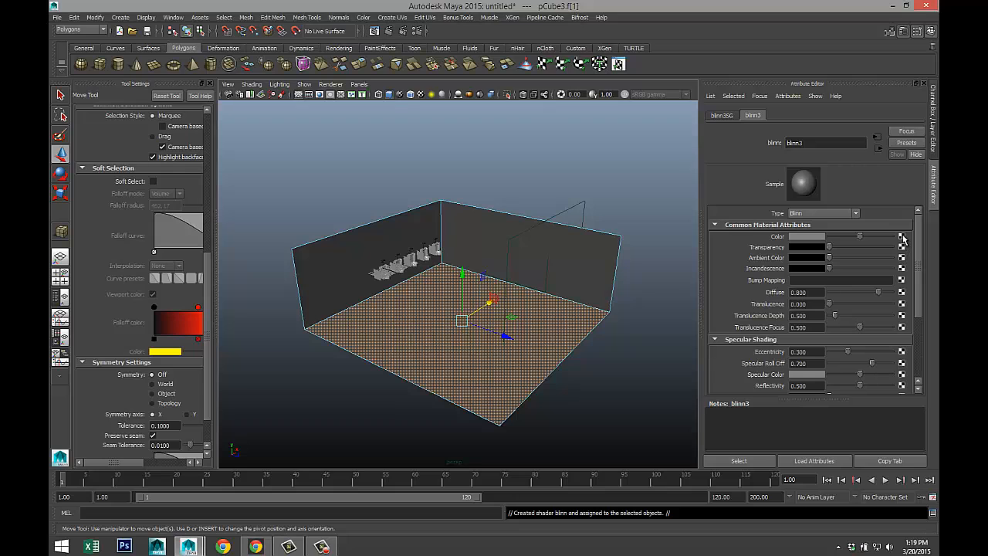
- Connect a File texture to the Color attribute of the floor's Blinn material
{"action": "left_click", "coordinate": [900, 237]}
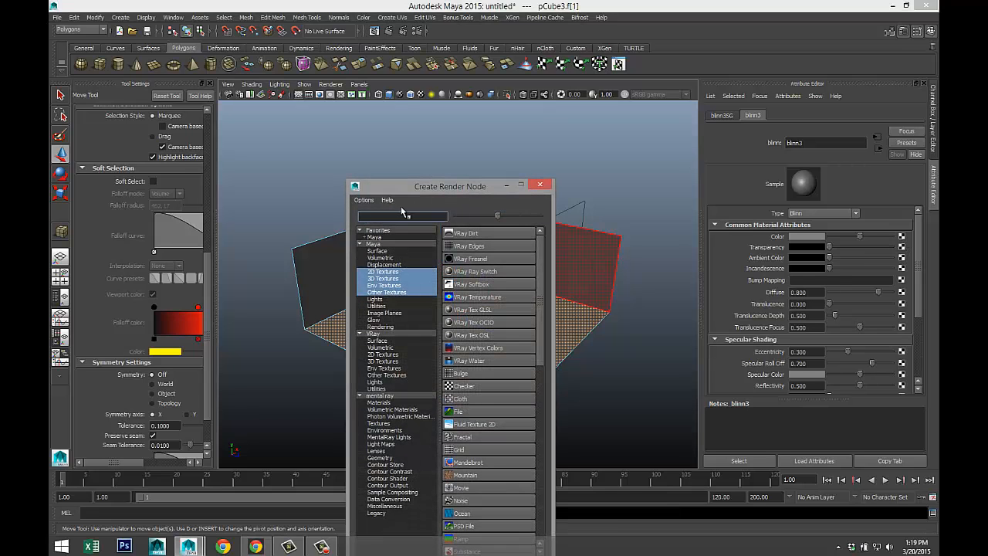
{"action": "type", "text": "file"}
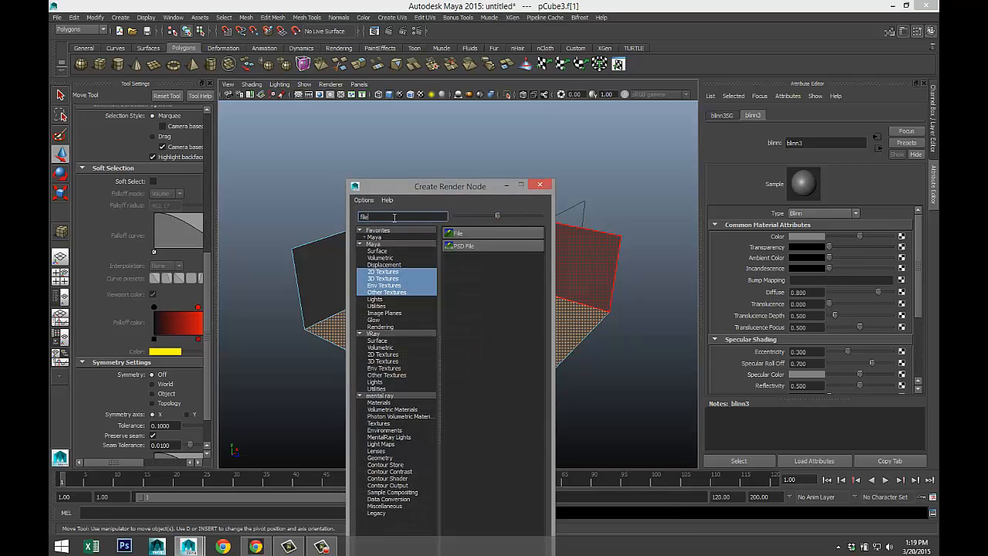
{"action": "left_click", "coordinate": [483, 234]}
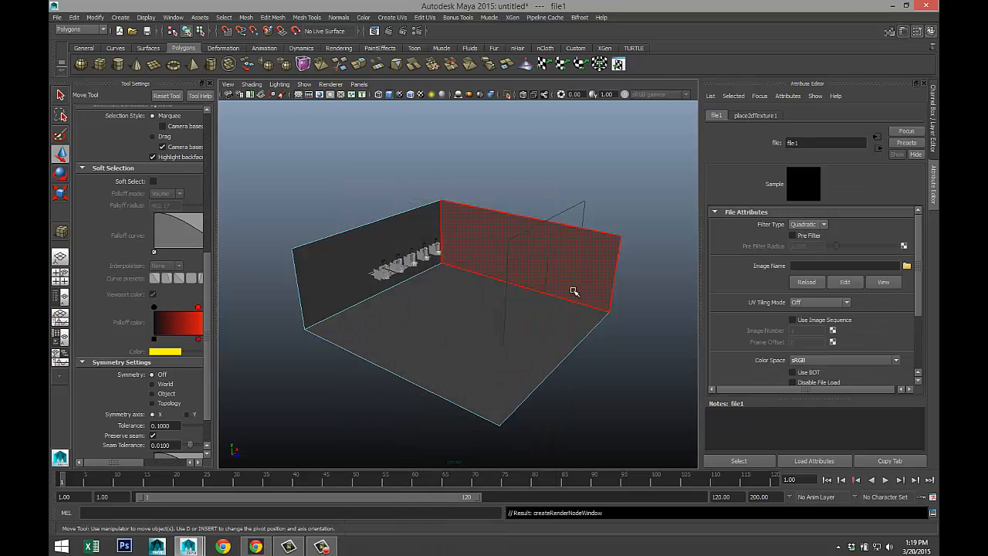
- Load Floortiles.jpg from the Desktop as the file texture's image and turn on textured display in the viewport
{"action": "left_click", "coordinate": [906, 265]}
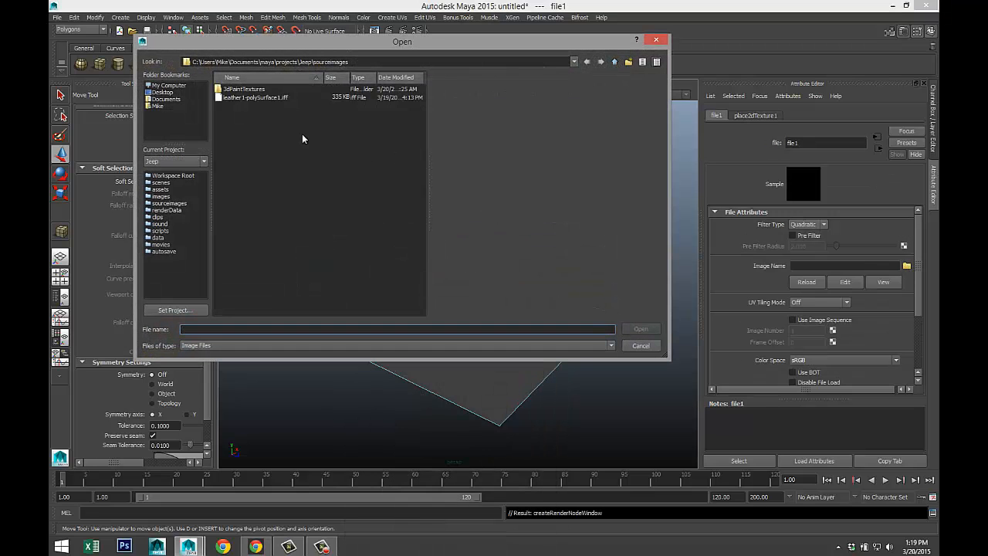
{"action": "left_click", "coordinate": [160, 91]}
{"action": "scroll", "coordinate": [328, 179], "scroll_direction": "down", "scroll_amount": 4}
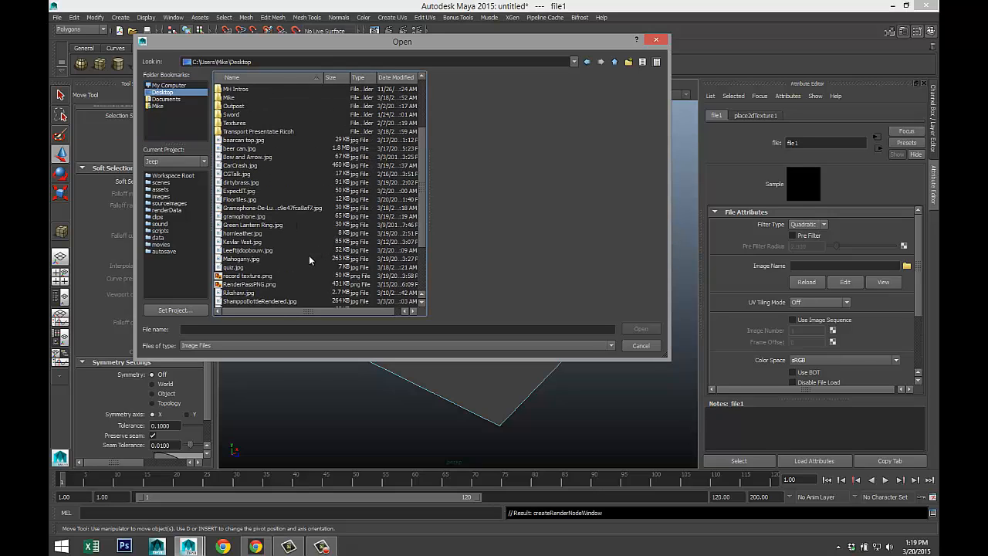
{"action": "scroll", "coordinate": [309, 254], "scroll_direction": "down", "scroll_amount": 2}
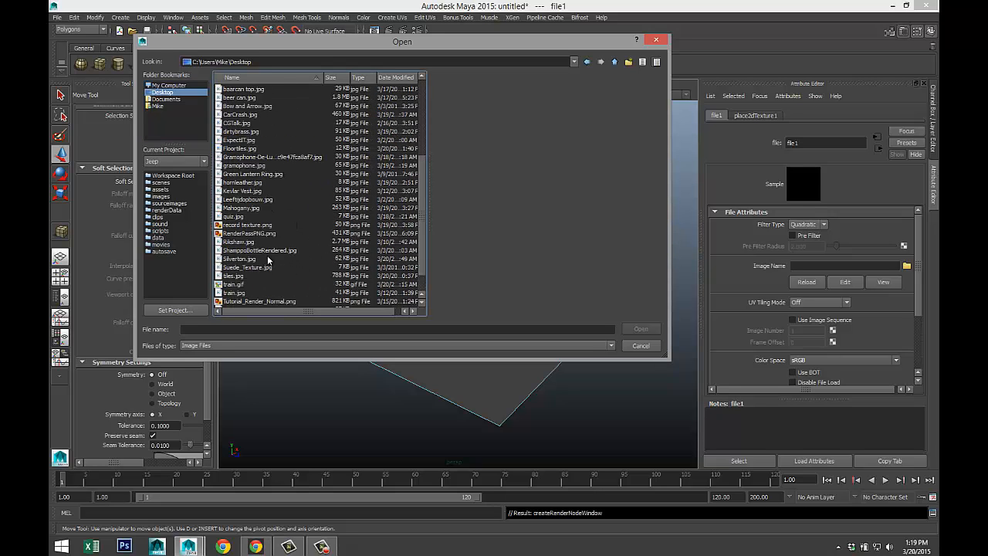
{"action": "left_click", "coordinate": [240, 148]}
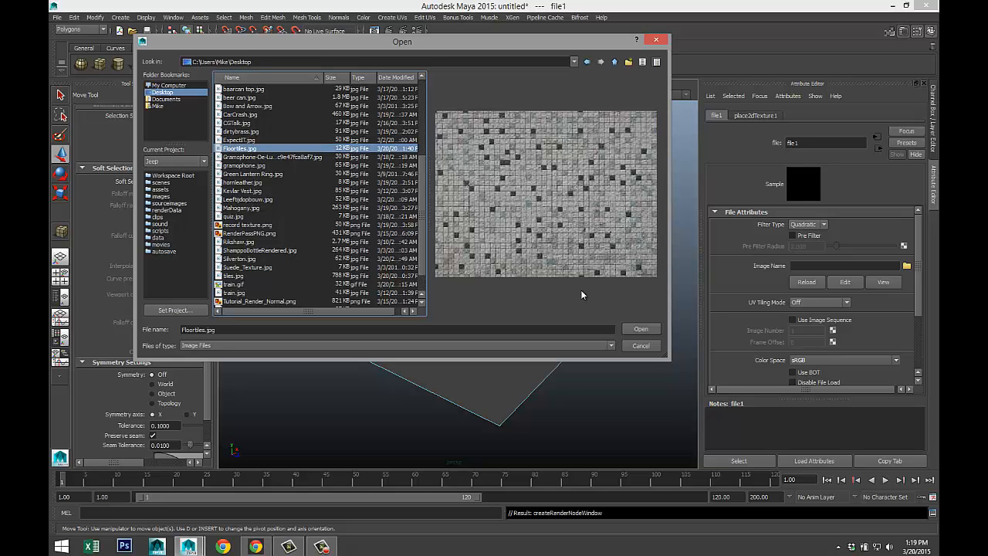
{"action": "left_click", "coordinate": [640, 330]}
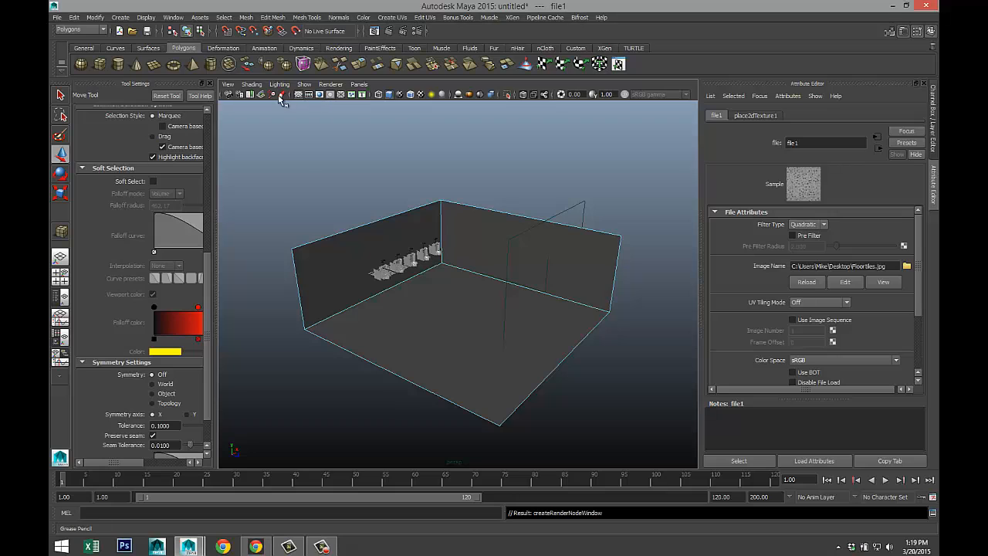
{"action": "left_click", "coordinate": [422, 95]}
{"action": "scroll", "coordinate": [463, 232], "scroll_direction": "up", "scroll_amount": 5}
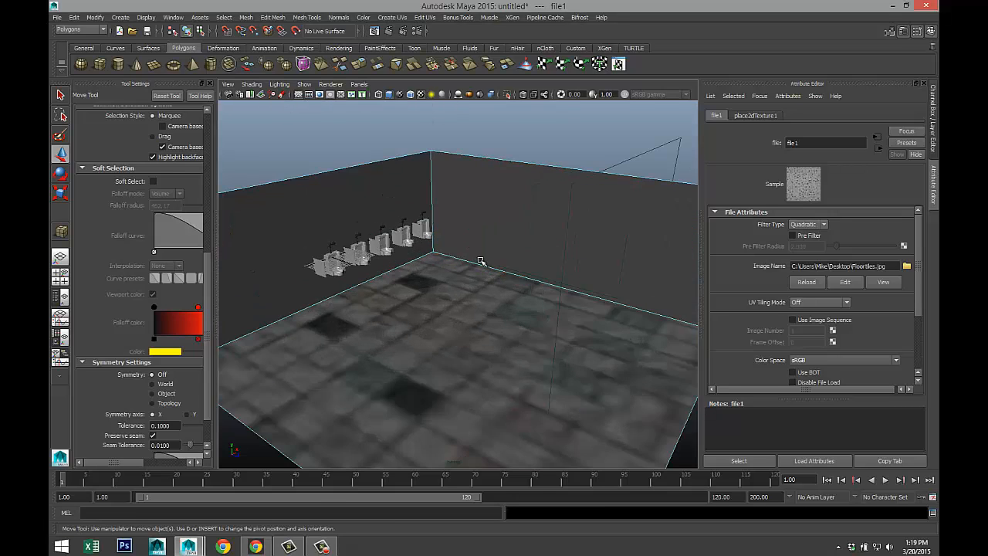
- Apply planar UV mapping to the floor face so the tile texture spreads across it
{"action": "left_click", "coordinate": [467, 348]}
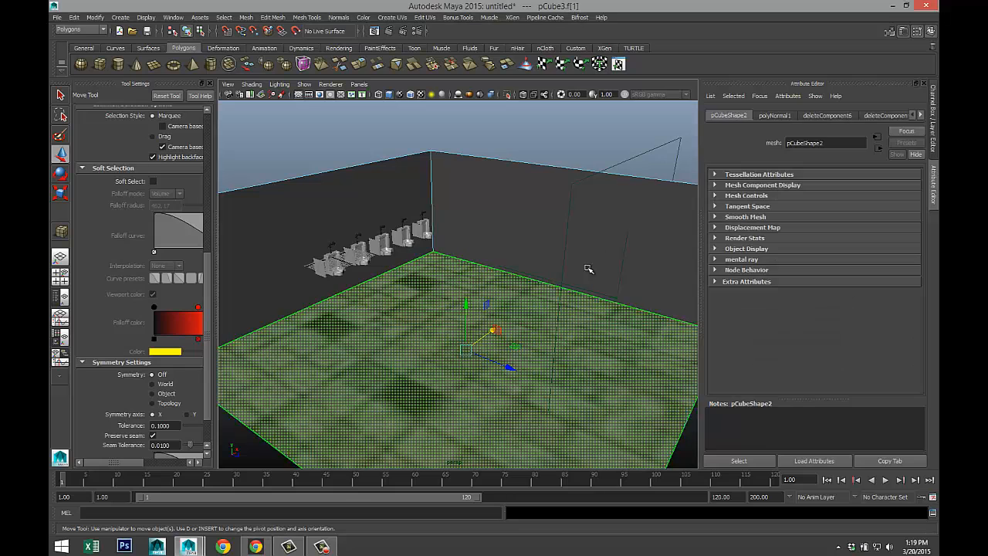
{"action": "left_click", "coordinate": [388, 17]}
{"action": "left_click", "coordinate": [409, 36]}
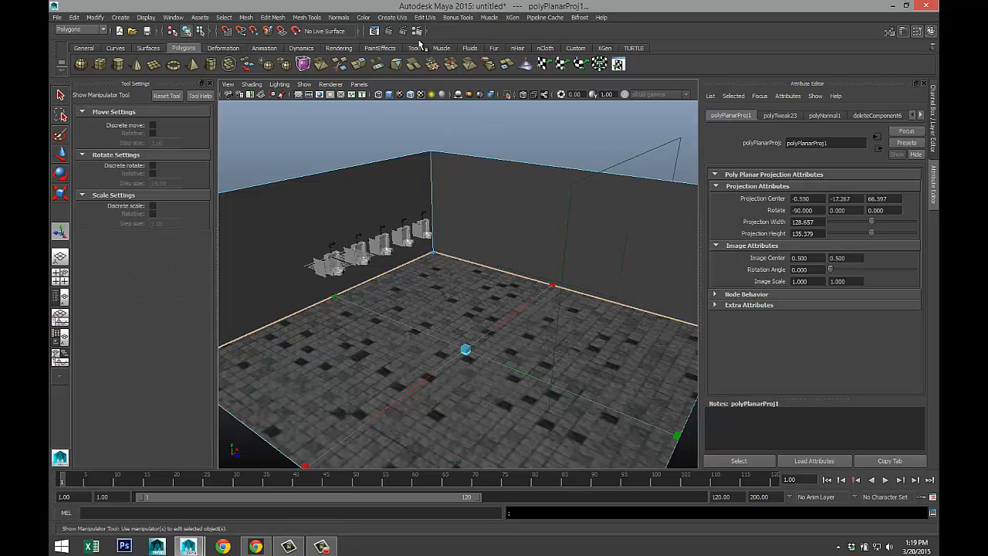
{"action": "scroll", "coordinate": [496, 252], "scroll_direction": "up", "scroll_amount": 2}
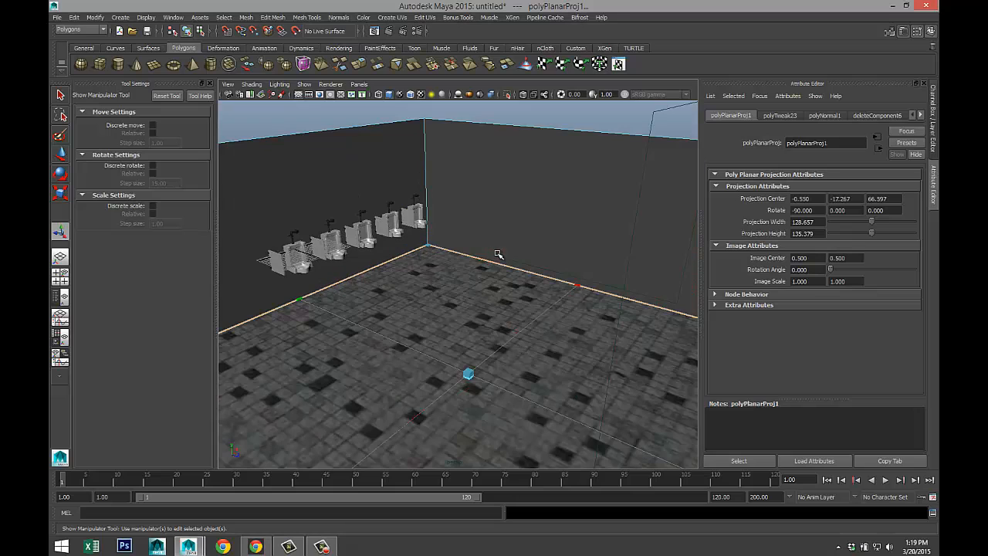
- Scale up the floor's UVs uniformly in the UV Texture Editor so the floor tiles repeat smaller, and minimize the editor
{"action": "scroll", "coordinate": [502, 257], "scroll_direction": "up", "scroll_amount": 1}
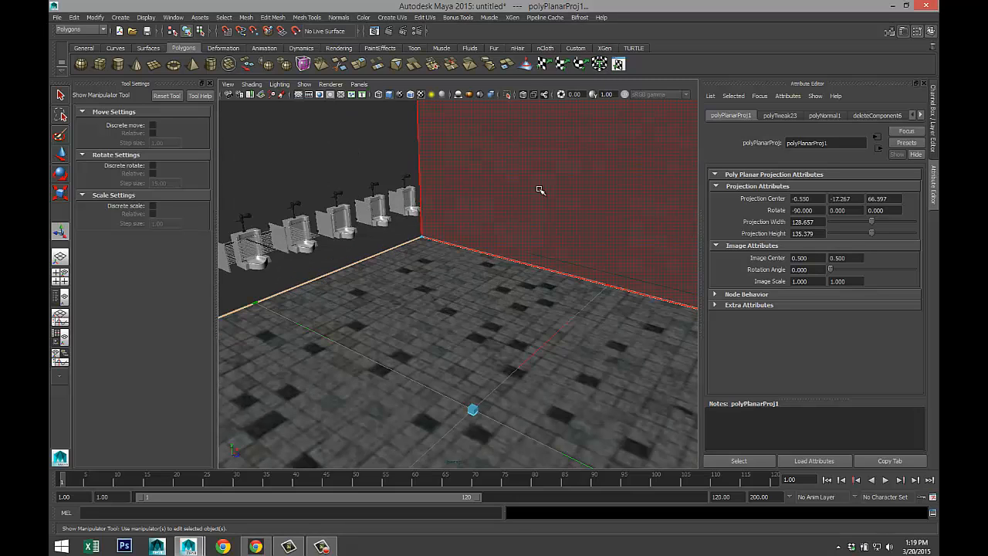
{"action": "left_click", "coordinate": [425, 20]}
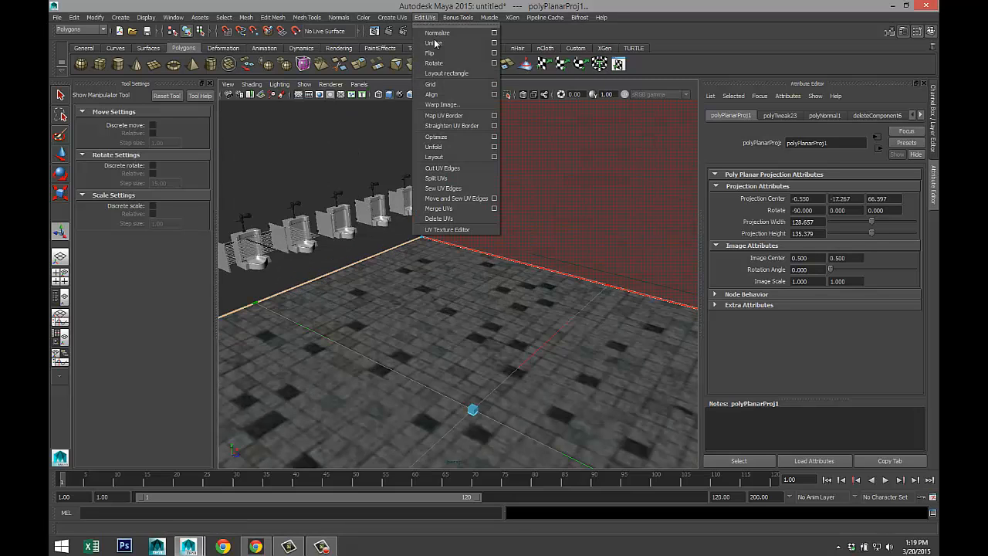
{"action": "left_click", "coordinate": [486, 233]}
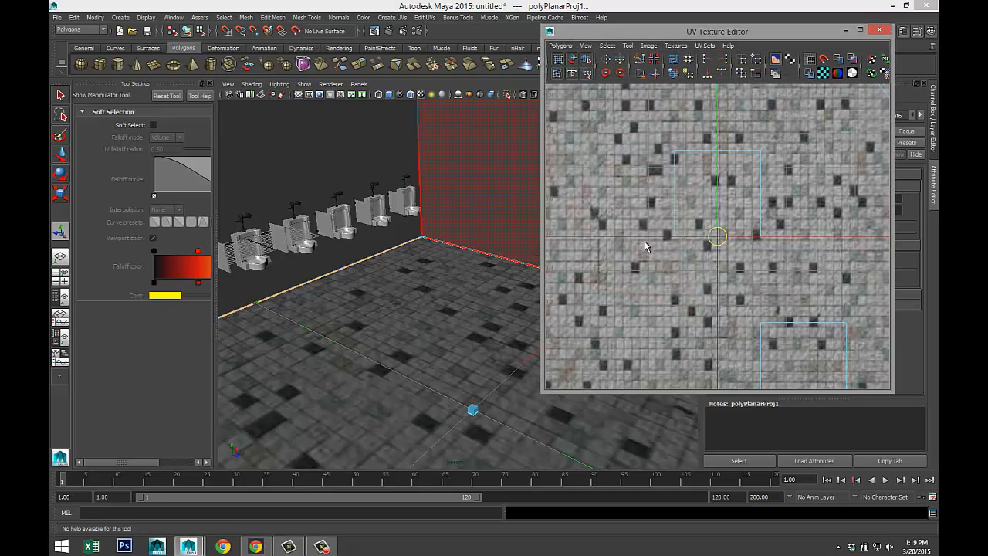
{"action": "right_click_drag", "start_coordinate": [714, 182], "coordinate": [655, 178]}
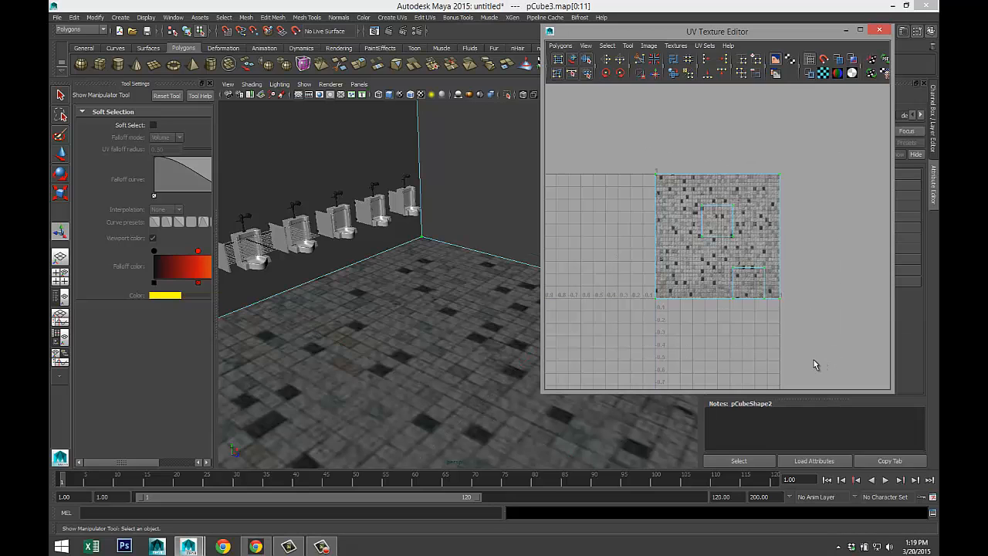
{"action": "scroll", "coordinate": [814, 359], "scroll_direction": "up", "scroll_amount": 5}
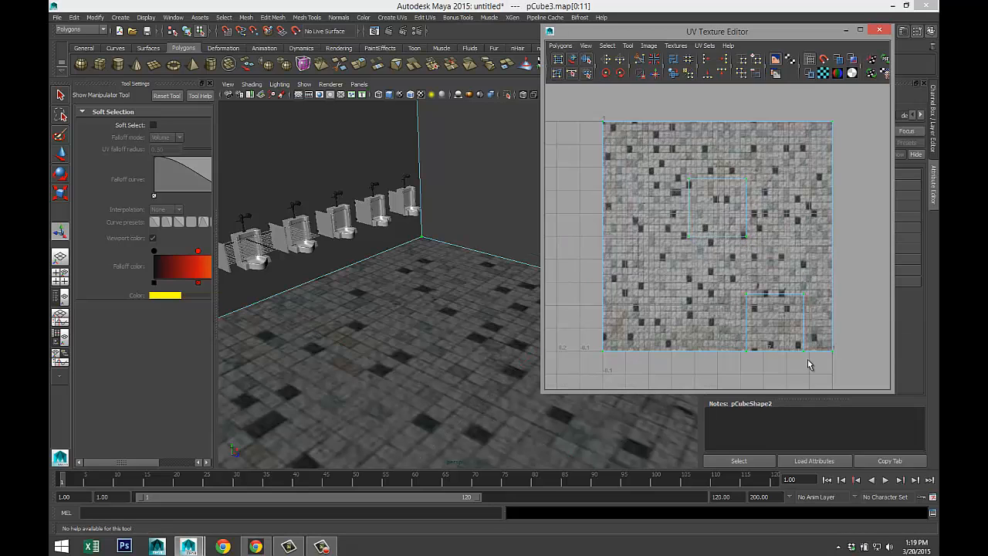
{"action": "key", "text": "r"}
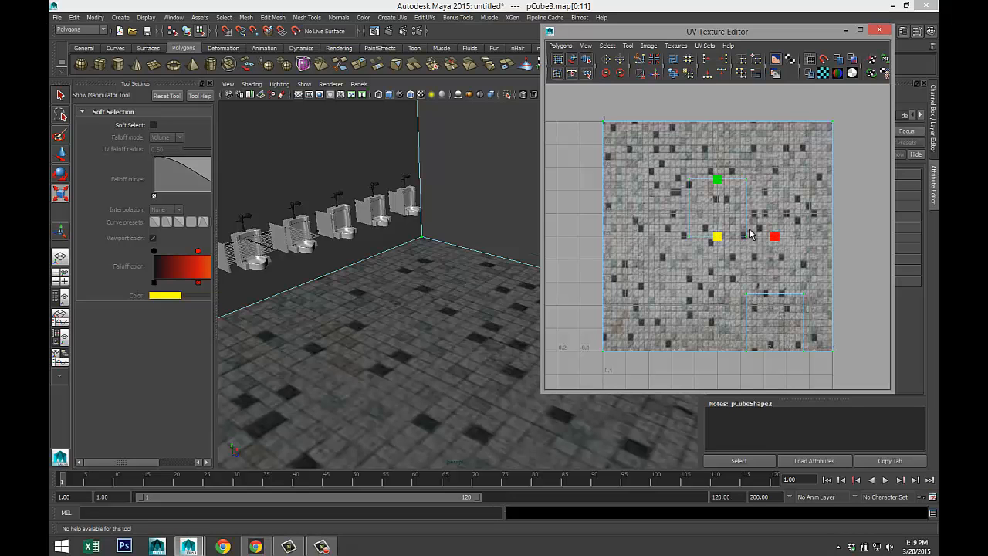
{"action": "left_click_drag", "start_coordinate": [717, 239], "coordinate": [811, 254]}
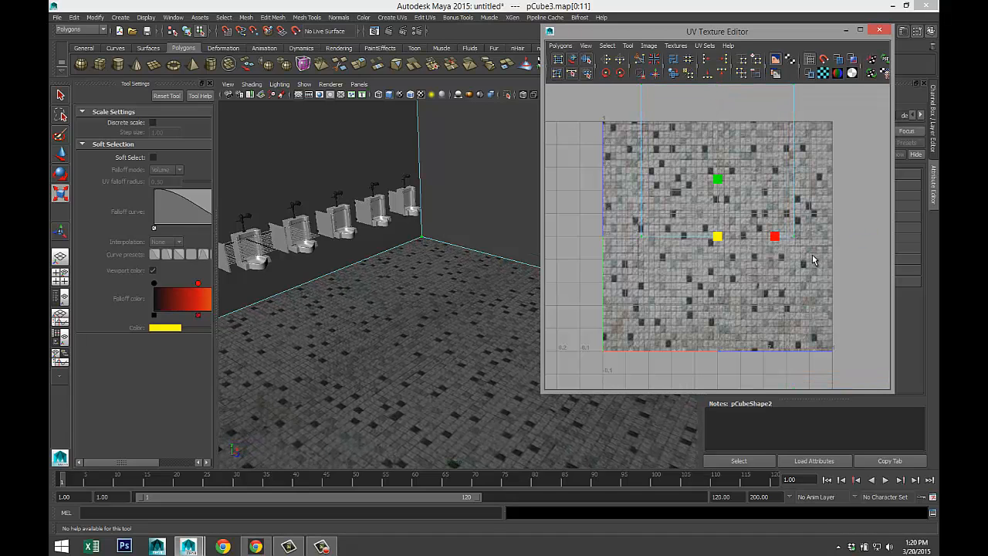
{"action": "left_click", "coordinate": [845, 31]}
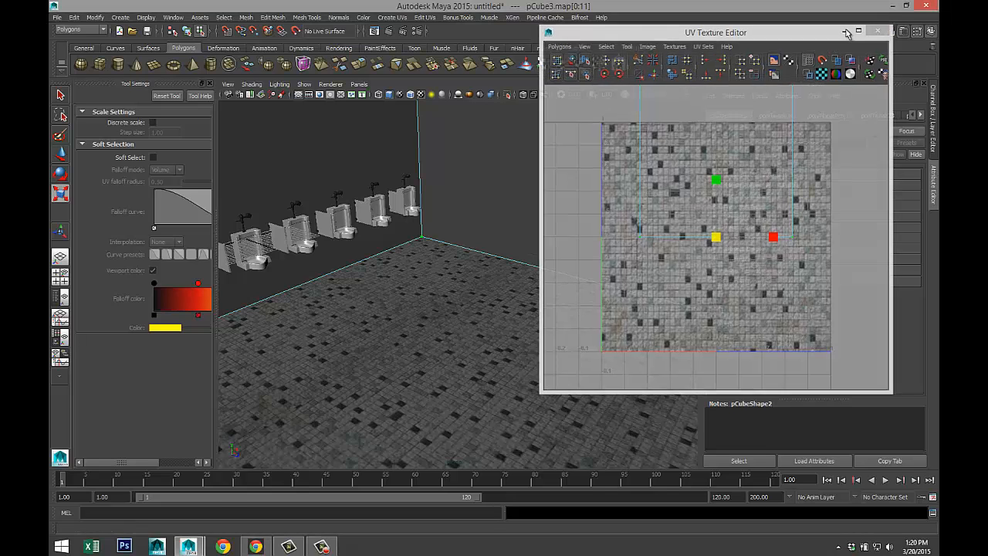
- Assign a new Blinn material to the wall face behind the urinals
{"action": "left_click_drag", "start_coordinate": [410, 338], "coordinate": [502, 355], "text": "alt"}
{"action": "right_click_drag", "start_coordinate": [452, 233], "coordinate": [449, 245]}
{"action": "left_click", "coordinate": [455, 222]}
{"action": "right_click_drag", "start_coordinate": [473, 202], "coordinate": [474, 413]}
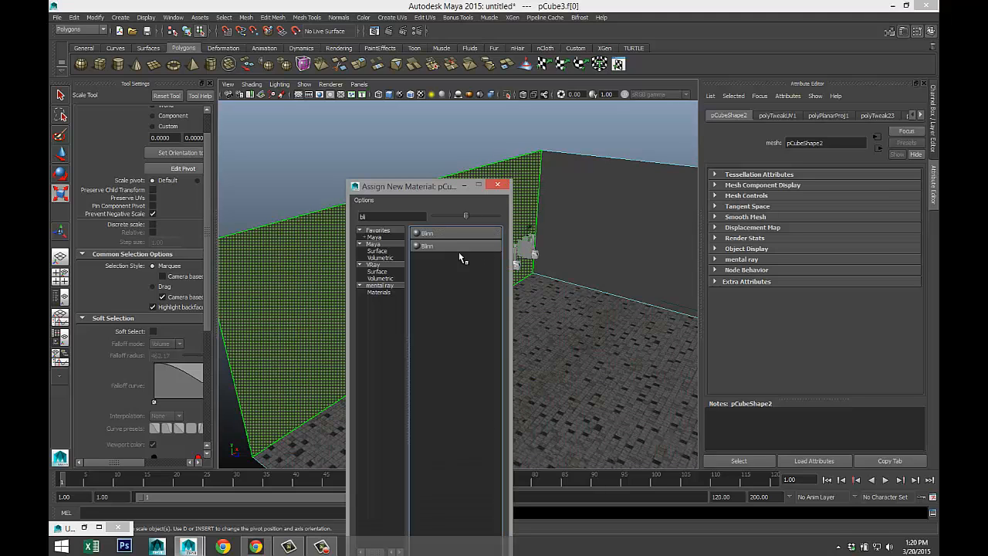
{"action": "left_click", "coordinate": [440, 232]}
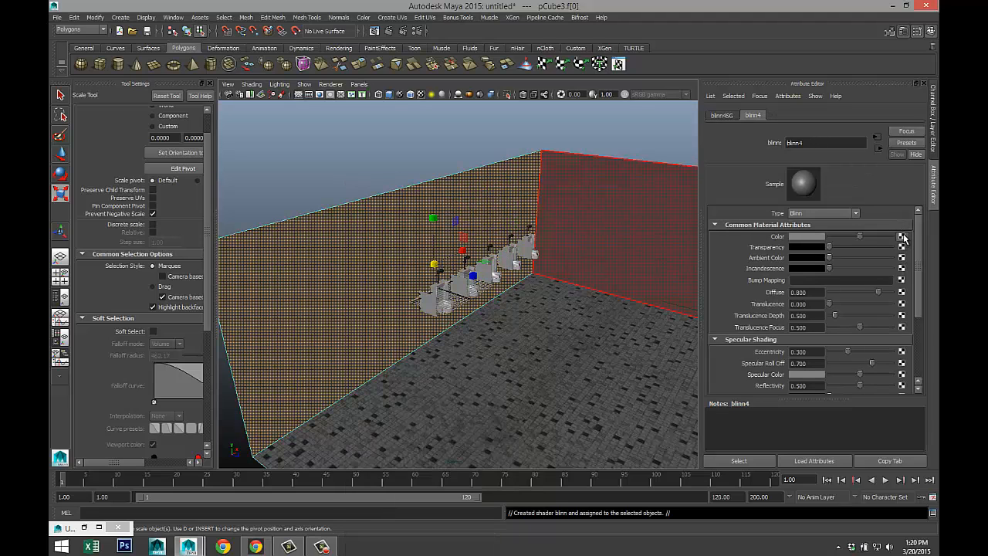
- Connect a File texture to the Color of the urinal wall's Blinn material and load tiles.jpg from the Desktop
{"action": "left_click", "coordinate": [901, 236]}
{"action": "left_click", "coordinate": [473, 234]}
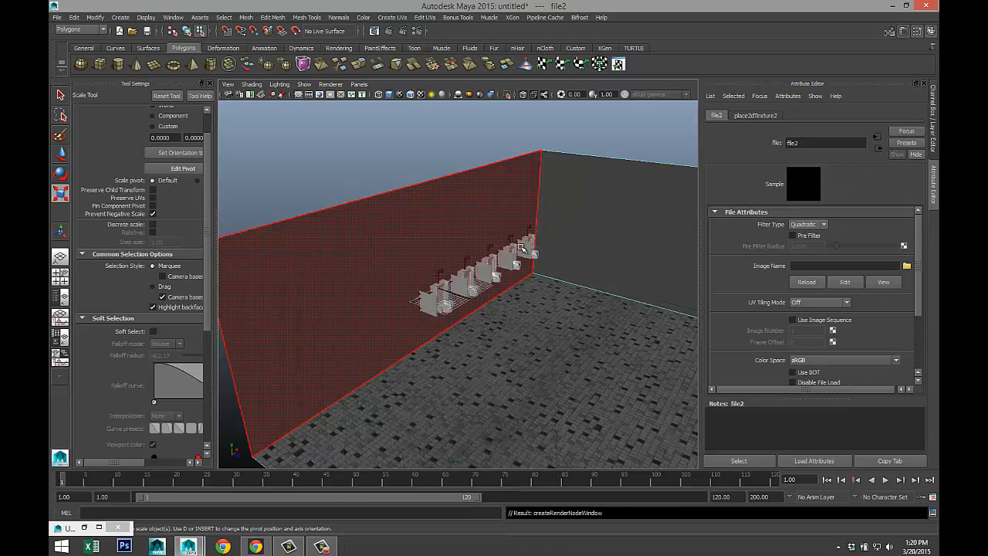
{"action": "left_click", "coordinate": [906, 265]}
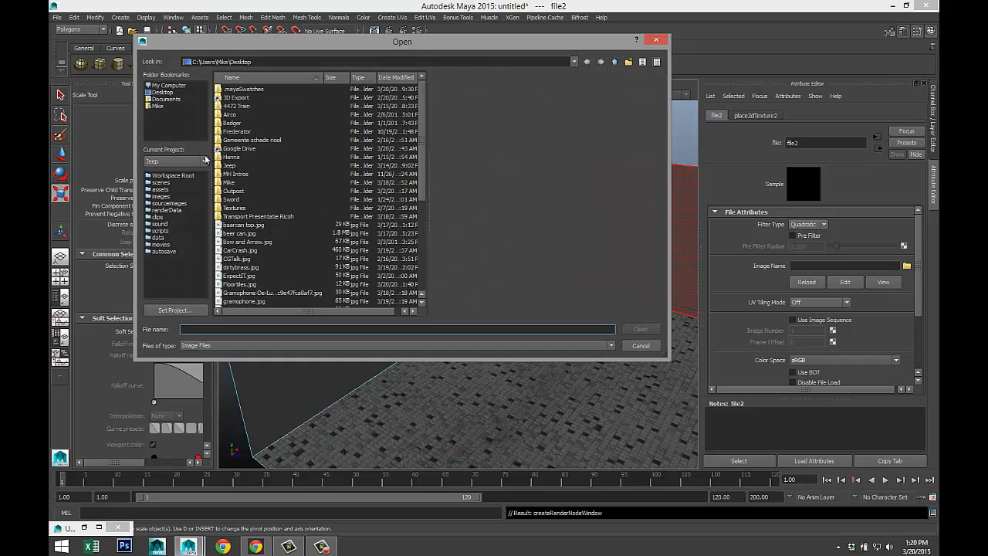
{"action": "scroll", "coordinate": [264, 246], "scroll_direction": "down", "scroll_amount": 6}
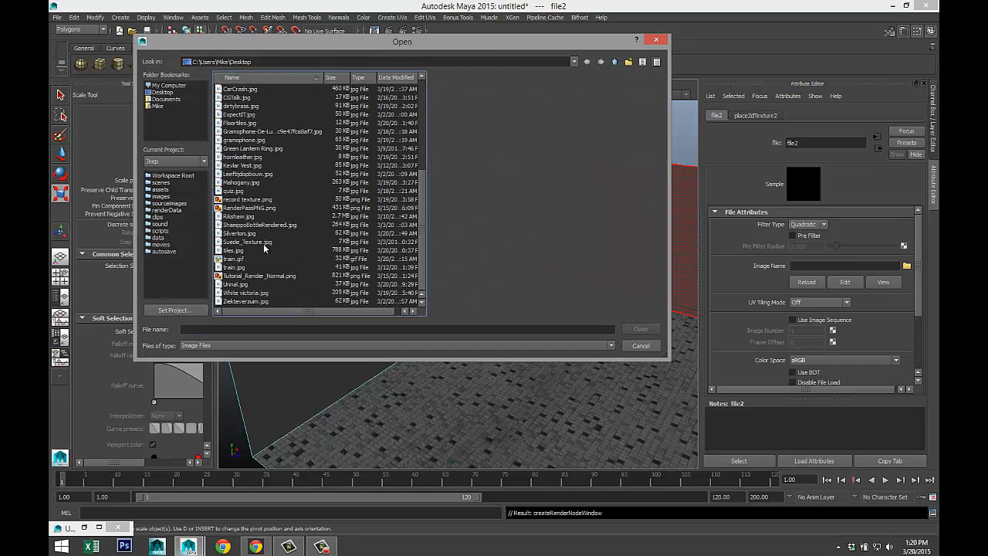
{"action": "left_click", "coordinate": [233, 250]}
{"action": "left_click", "coordinate": [640, 329]}
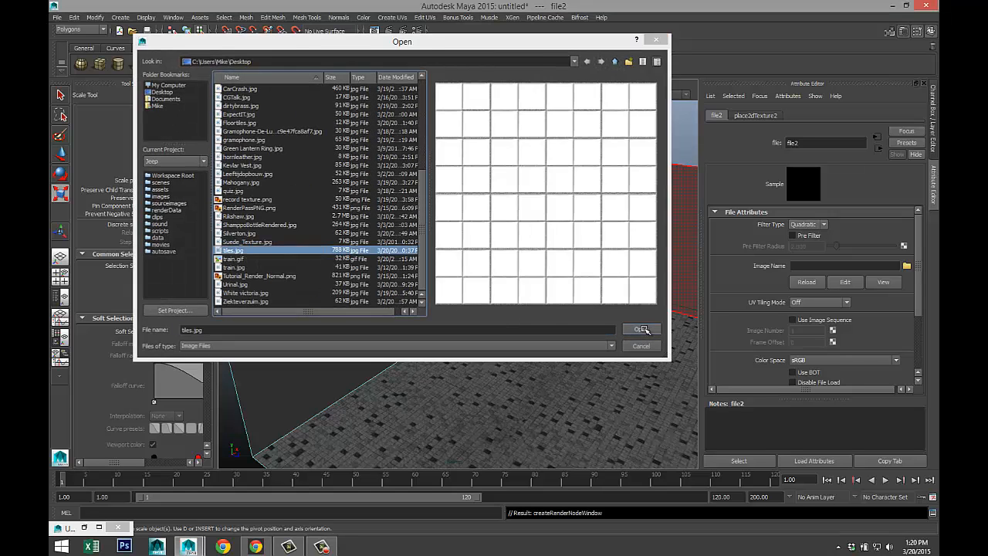
- Apply planar UV mapping to the urinal wall face, and replace it with automatic mapping
{"action": "left_click", "coordinate": [449, 224]}
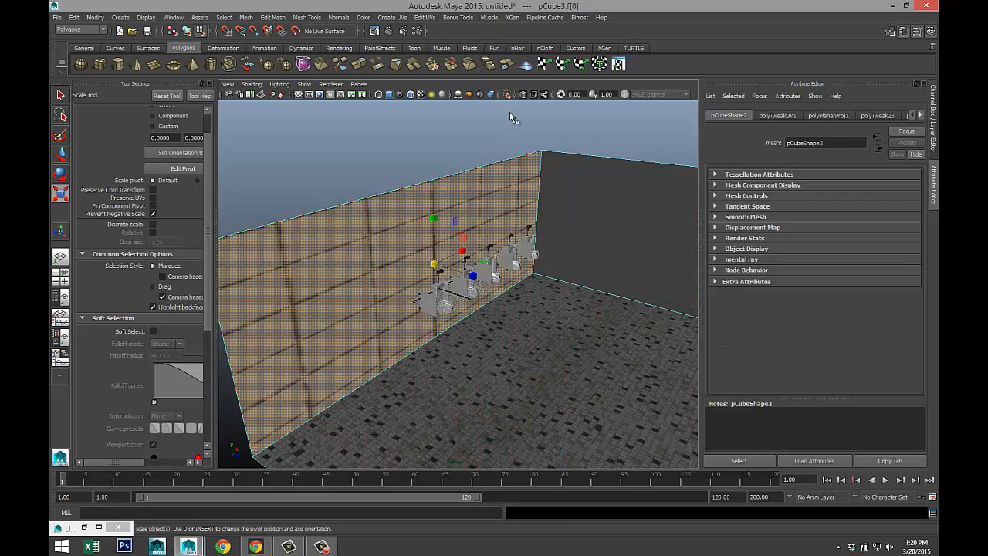
{"action": "left_click", "coordinate": [392, 17]}
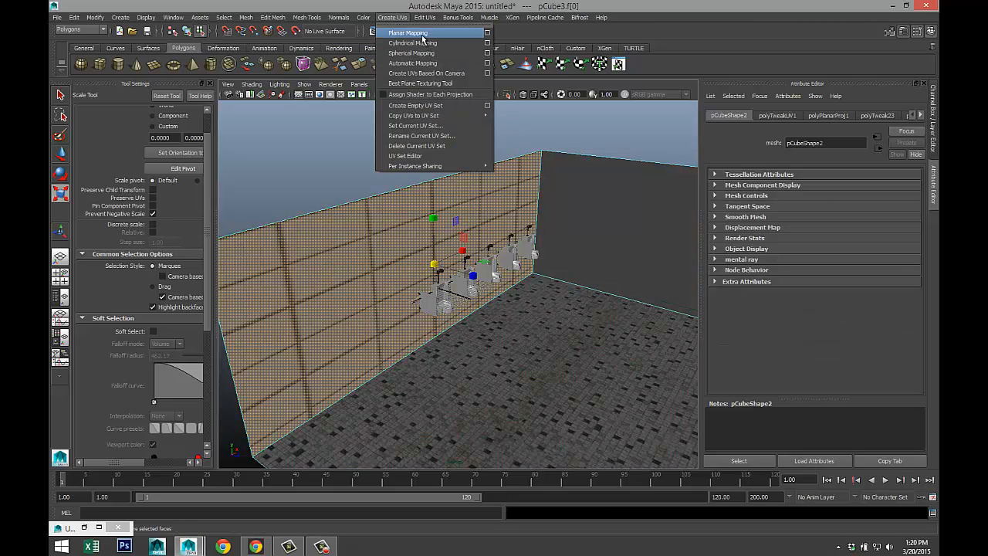
{"action": "left_click", "coordinate": [422, 33]}
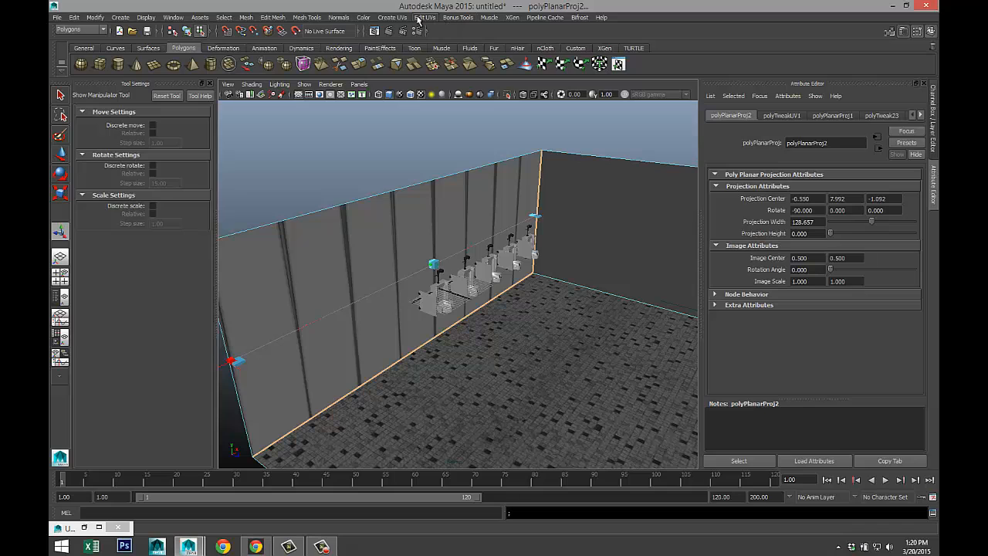
{"action": "left_click", "coordinate": [423, 17]}
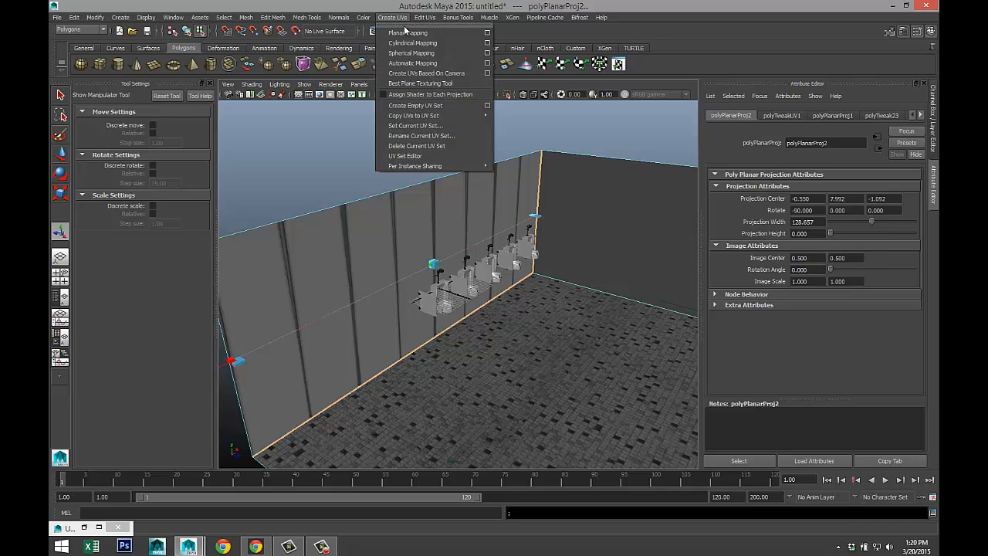
{"action": "left_click", "coordinate": [432, 68]}
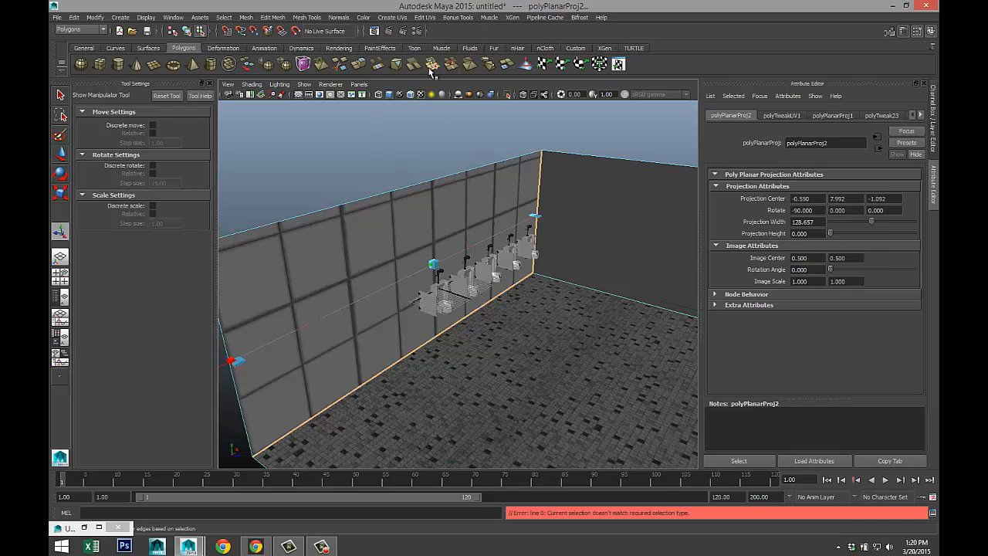
- Scale up the urinal wall's UVs uniformly in the UV Texture Editor so its tiles repeat smaller, and close the editor
{"action": "left_click", "coordinate": [412, 213]}
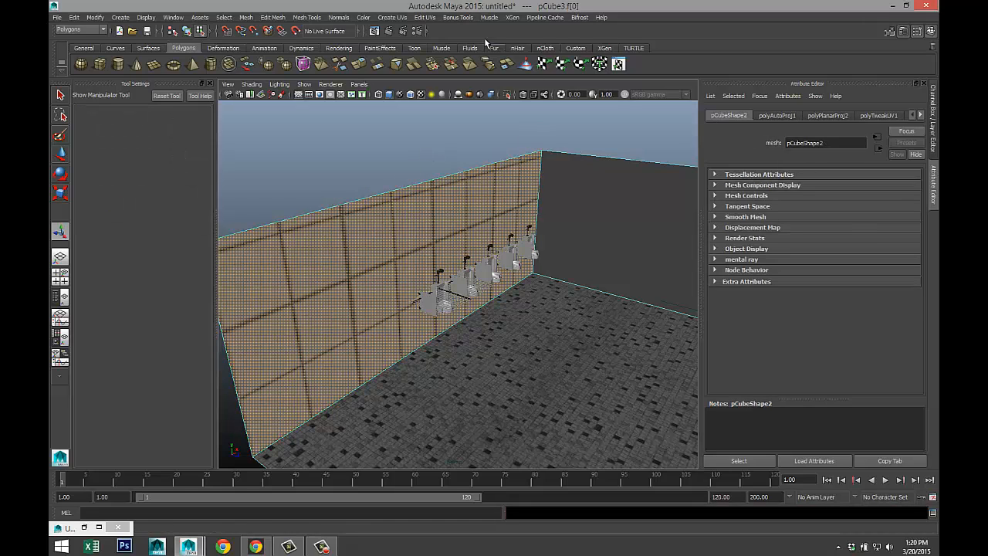
{"action": "left_click", "coordinate": [425, 17]}
{"action": "left_click", "coordinate": [442, 226]}
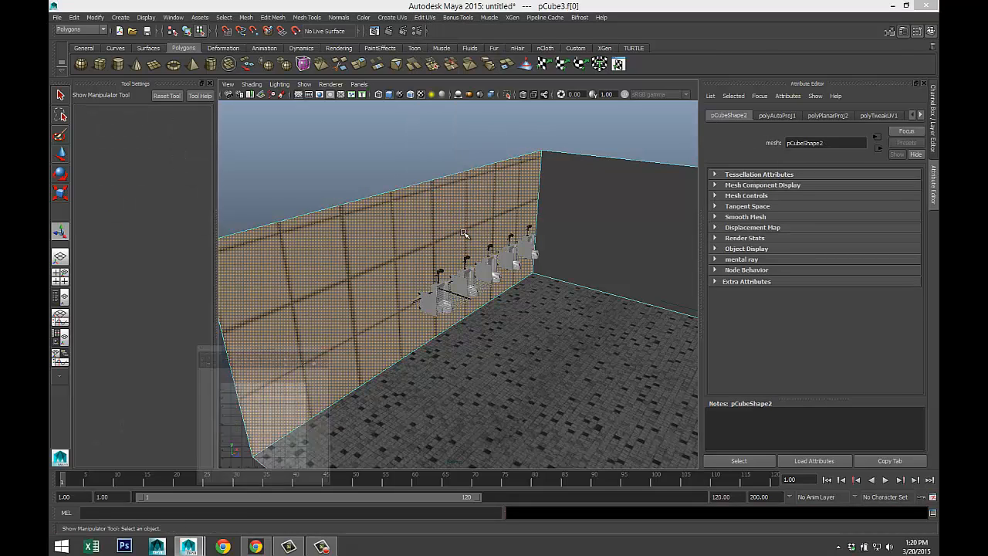
{"action": "right_click_drag", "start_coordinate": [714, 207], "coordinate": [745, 214]}
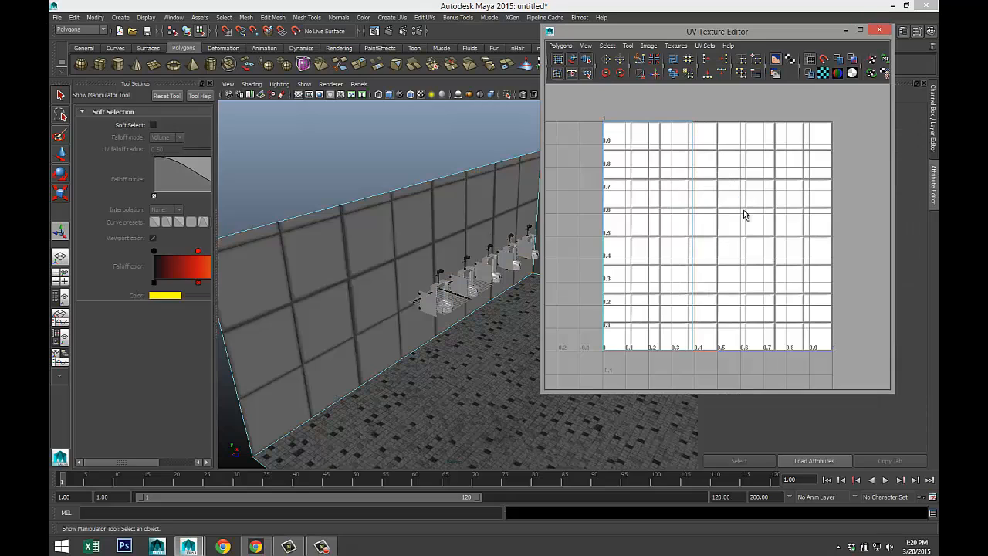
{"action": "scroll", "coordinate": [704, 230], "scroll_direction": "down", "scroll_amount": 2}
{"action": "left_click_drag", "start_coordinate": [831, 331], "coordinate": [809, 313]}
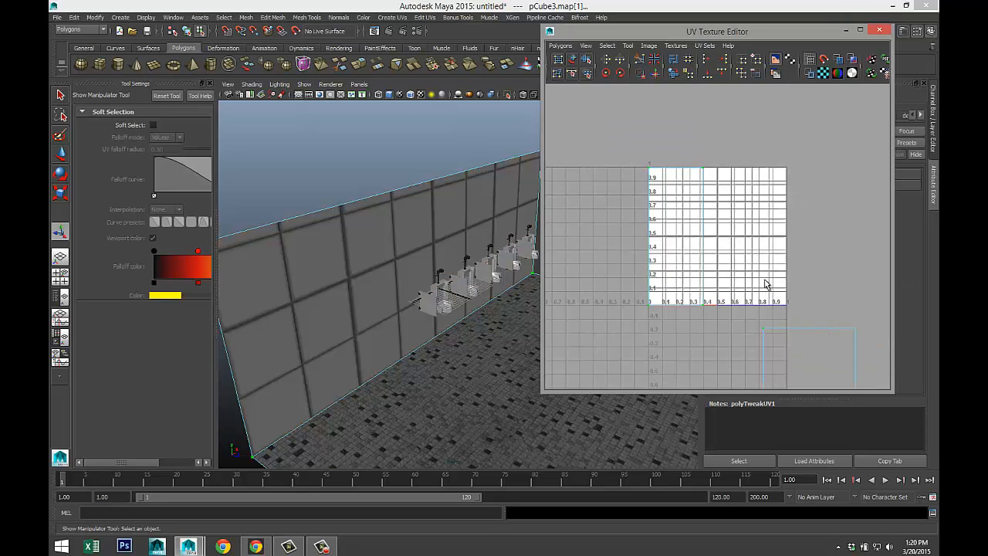
{"action": "key", "text": "r"}
{"action": "left_click_drag", "start_coordinate": [706, 250], "coordinate": [882, 239]}
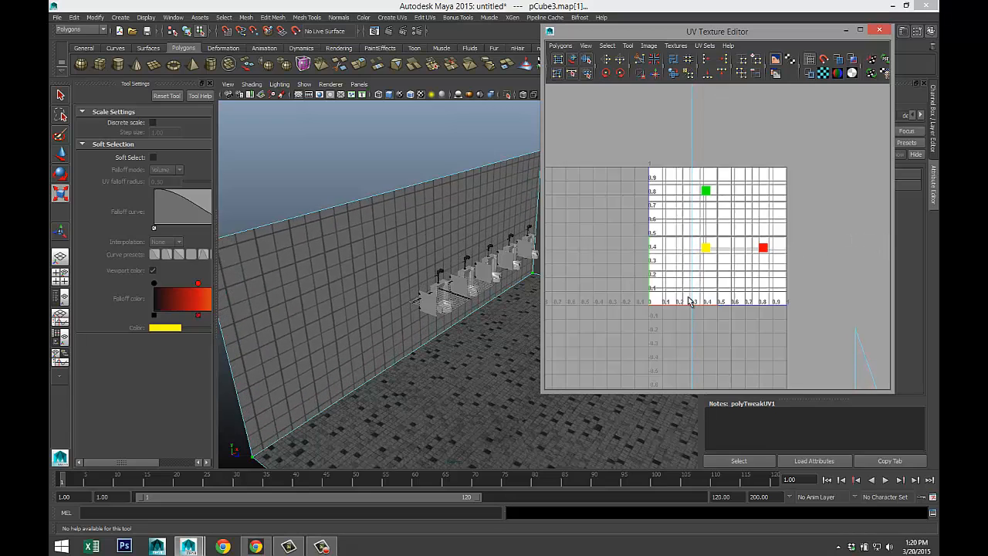
{"action": "left_click_drag", "start_coordinate": [530, 284], "coordinate": [454, 298], "text": "alt"}
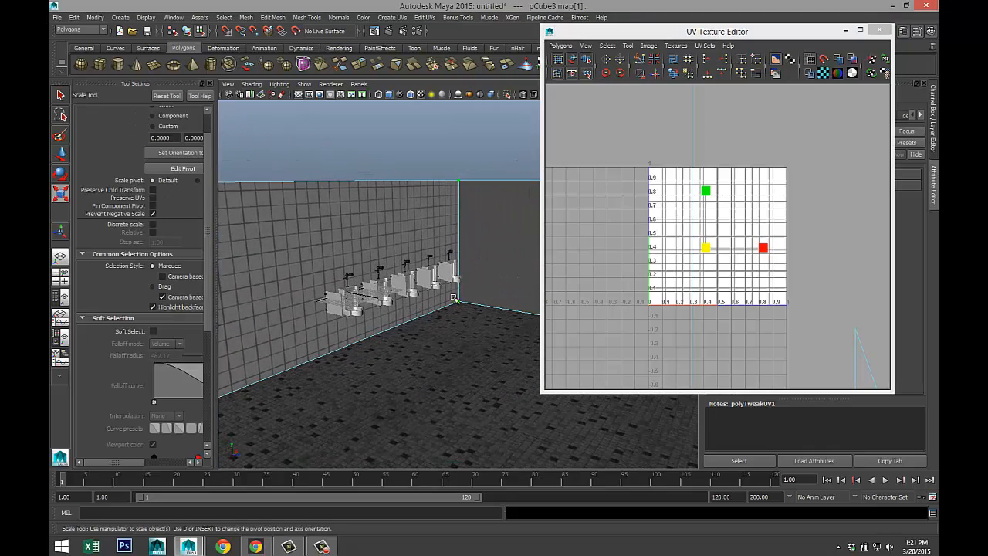
{"action": "left_click", "coordinate": [881, 32]}
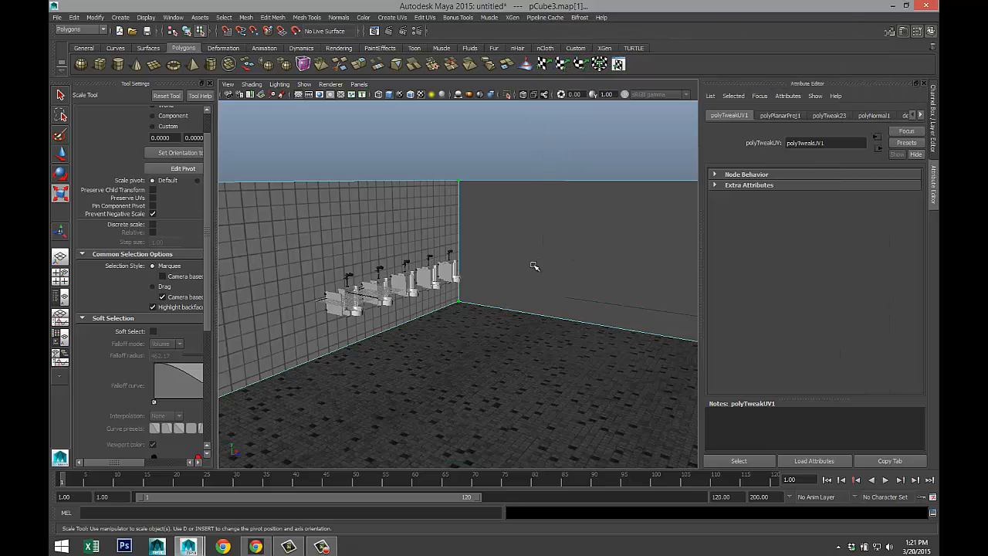
- Assign a new Blinn material to the wall face adjoining the urinal wall
{"action": "left_click_drag", "start_coordinate": [533, 265], "coordinate": [528, 240], "text": "alt"}
{"action": "right_click_drag", "start_coordinate": [522, 238], "coordinate": [524, 438]}
{"action": "left_click", "coordinate": [521, 231]}
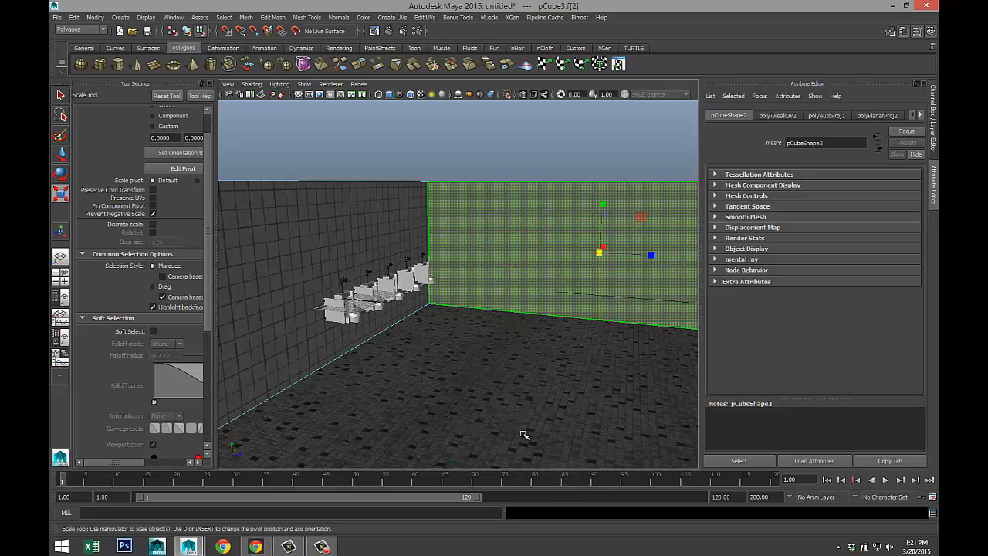
{"action": "left_click", "coordinate": [440, 234]}
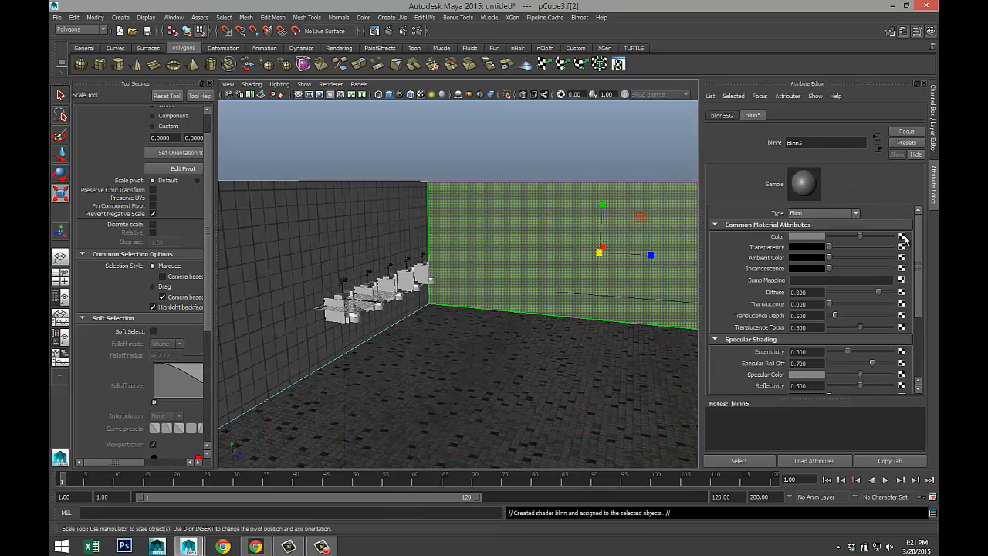
- Connect a File texture to the Color of the adjoining wall's Blinn material and load tiles.jpg from the Desktop
{"action": "left_click", "coordinate": [900, 237]}
{"action": "left_click", "coordinate": [471, 233]}
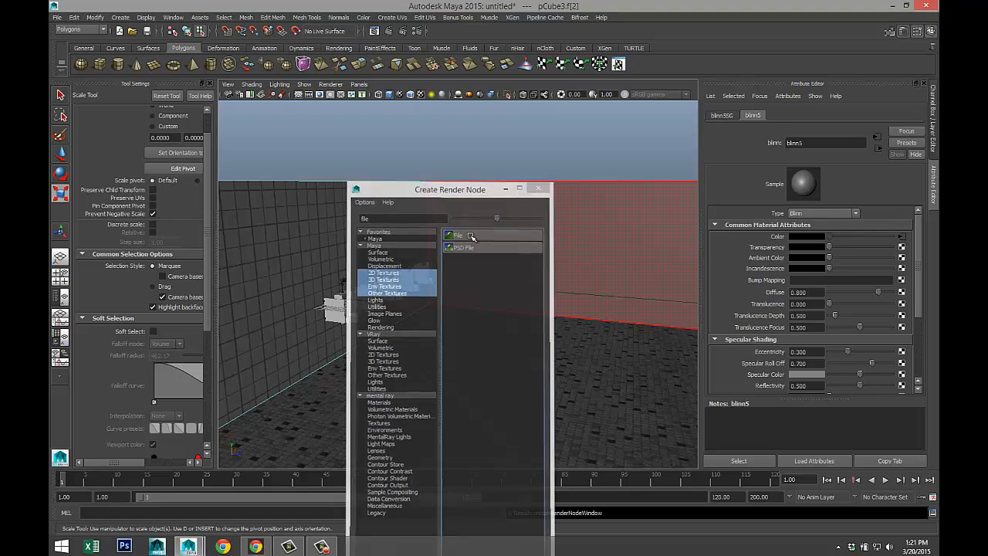
{"action": "left_click", "coordinate": [907, 266]}
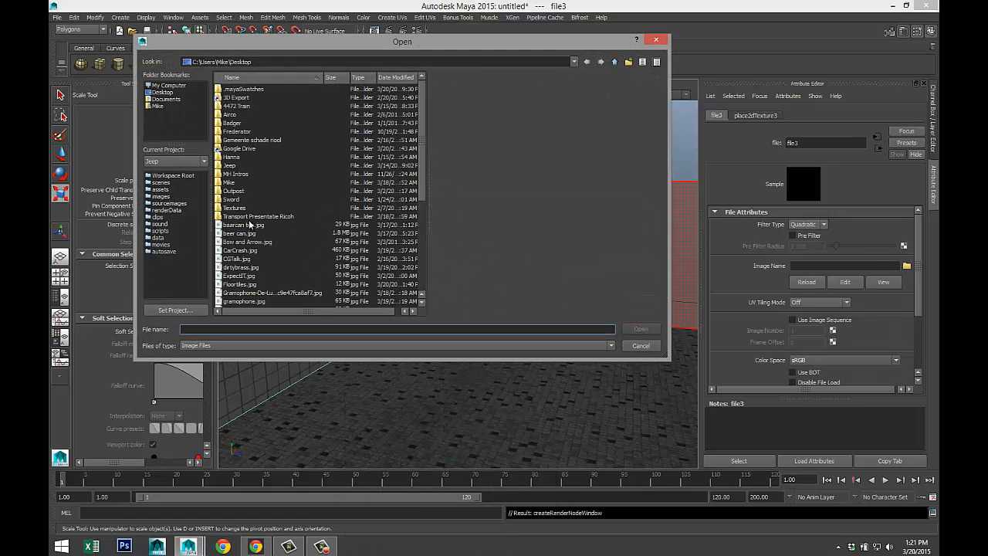
{"action": "scroll", "coordinate": [304, 265], "scroll_direction": "down", "scroll_amount": 6}
{"action": "left_click", "coordinate": [235, 260]}
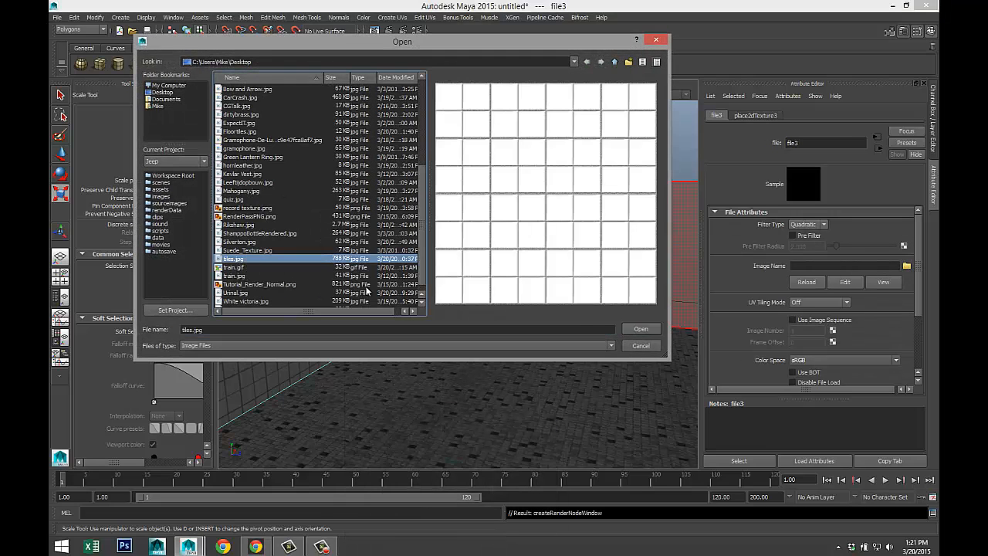
{"action": "left_click", "coordinate": [656, 331]}
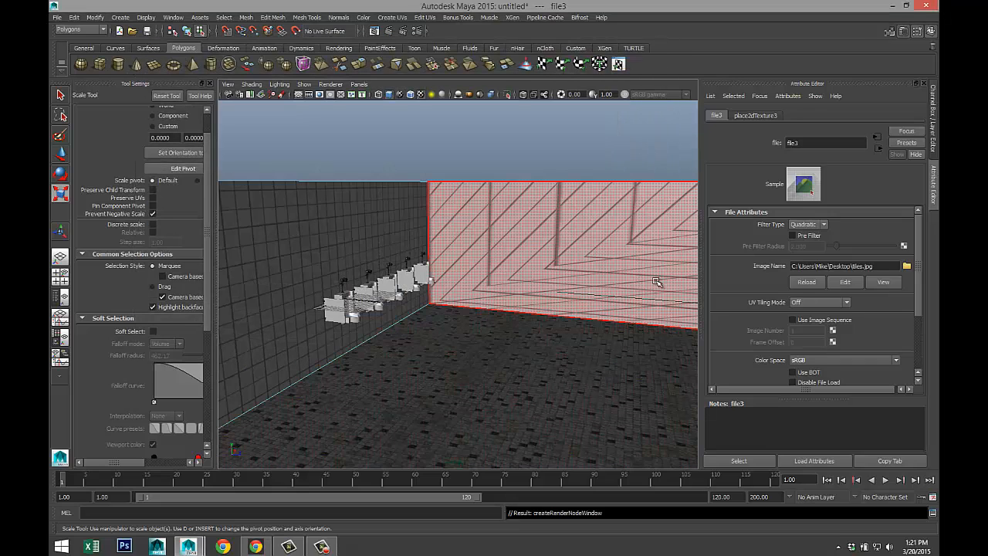
- Apply planar UV mapping to the adjoining wall face, and replace it with automatic mapping
{"action": "left_click", "coordinate": [593, 246]}
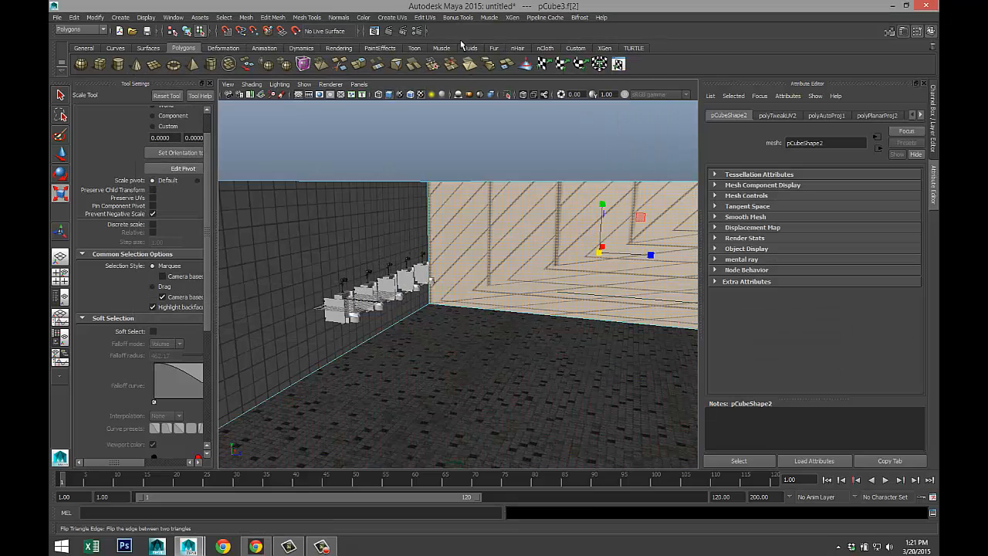
{"action": "left_click", "coordinate": [417, 18]}
{"action": "left_click", "coordinate": [417, 34]}
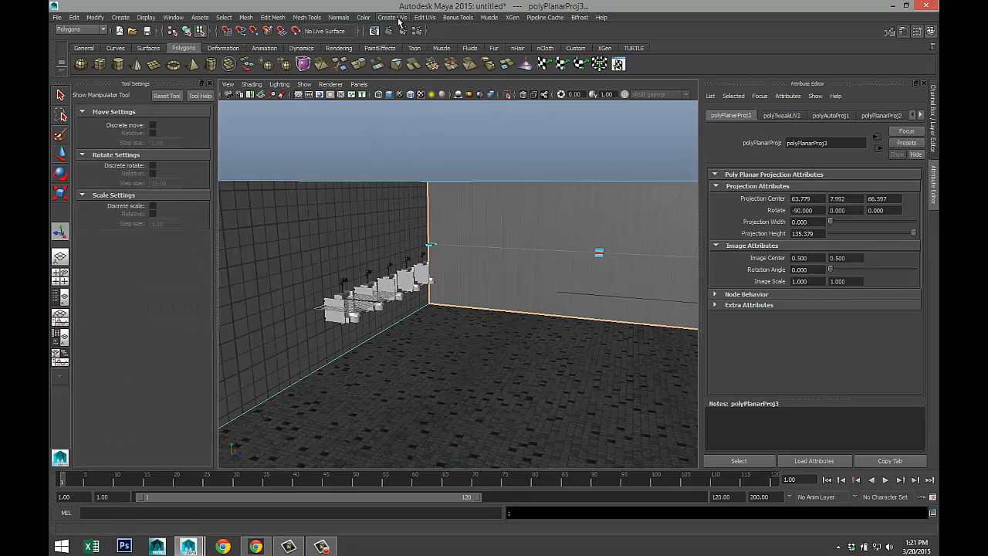
{"action": "left_click", "coordinate": [392, 17]}
{"action": "left_click", "coordinate": [422, 64]}
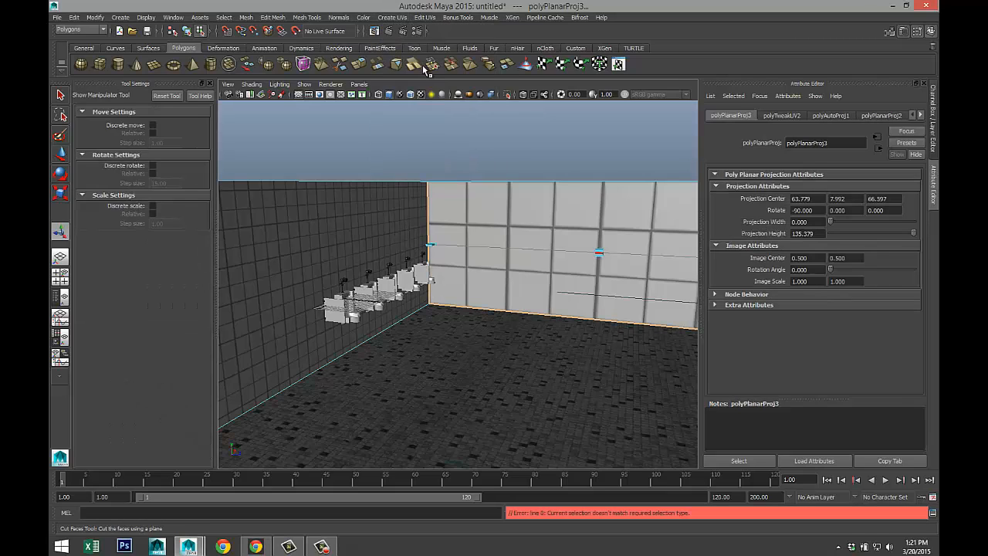
- Scale up the adjoining wall's UVs uniformly in the UV Texture Editor until its tiles match the urinal wall's tile size
{"action": "left_click", "coordinate": [430, 19]}
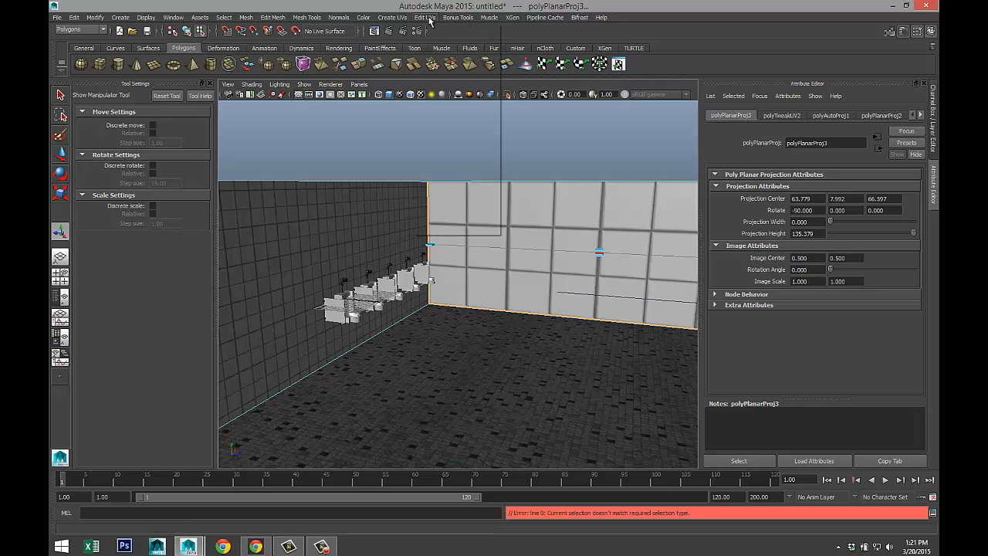
{"action": "left_click", "coordinate": [477, 232]}
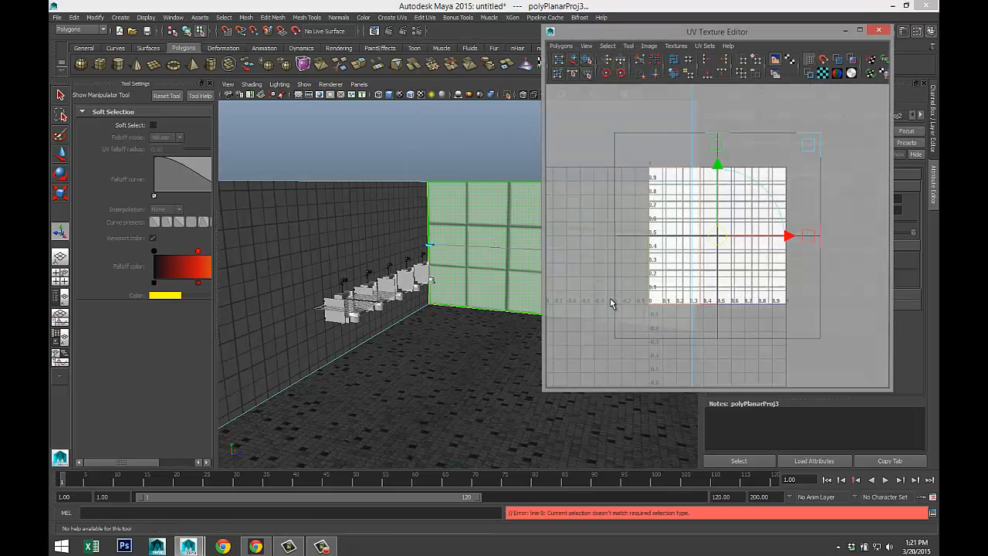
{"action": "right_click_drag", "start_coordinate": [711, 232], "coordinate": [737, 230]}
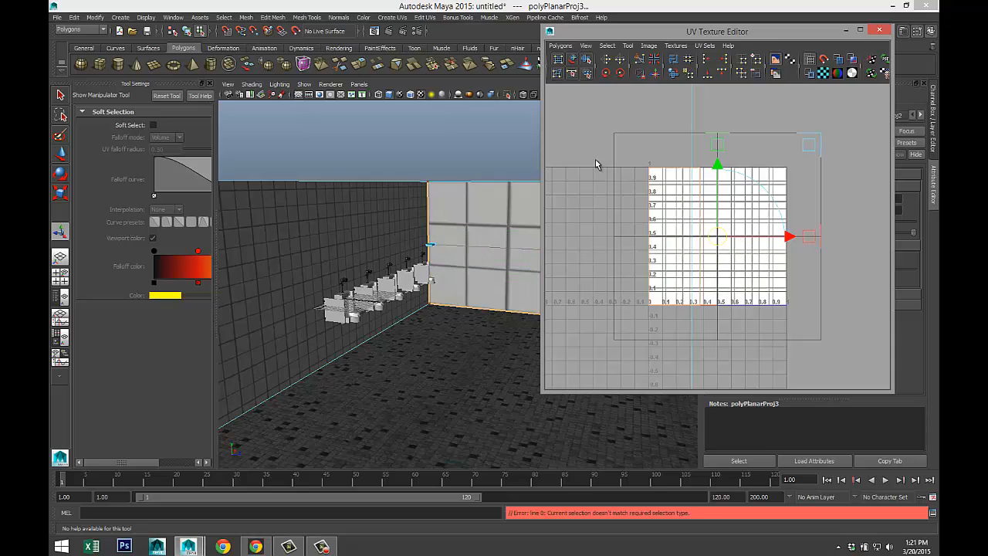
{"action": "left_click_drag", "start_coordinate": [565, 122], "coordinate": [851, 361]}
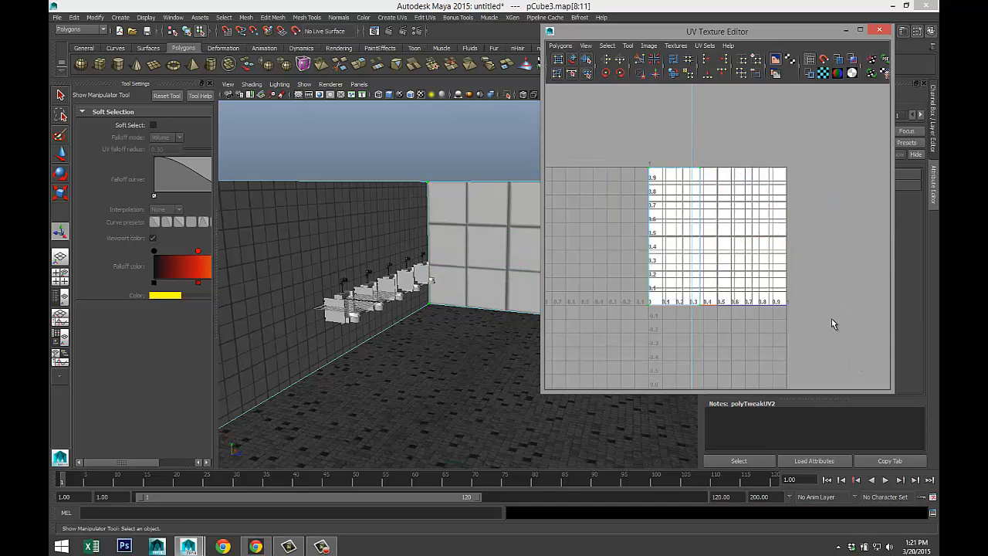
{"action": "key", "text": "r"}
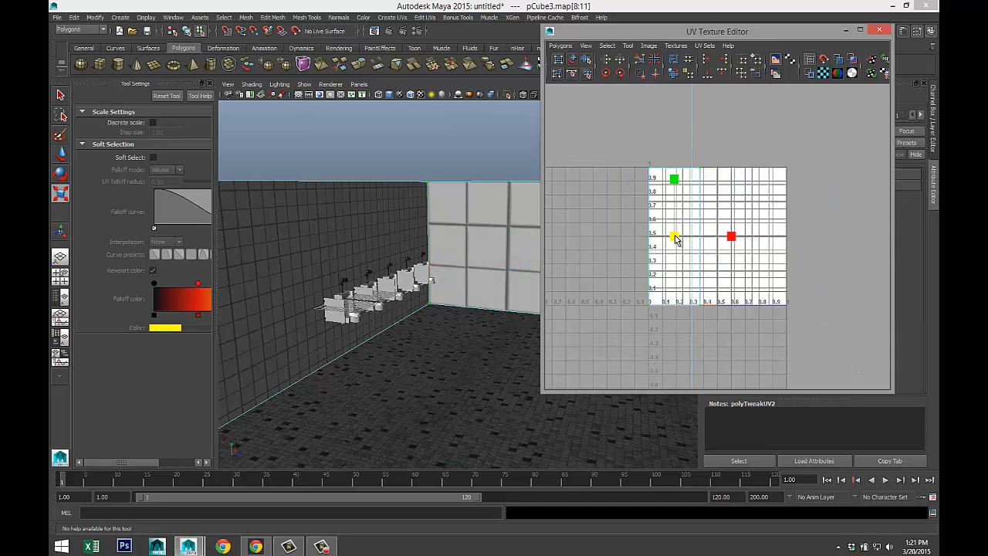
{"action": "left_click_drag", "start_coordinate": [675, 240], "coordinate": [835, 256]}
{"action": "right_click_drag", "start_coordinate": [437, 274], "coordinate": [469, 301], "text": "alt"}
{"action": "left_click_drag", "start_coordinate": [470, 302], "coordinate": [468, 295], "text": "alt"}
{"action": "middle_click_drag", "start_coordinate": [468, 296], "coordinate": [398, 356], "text": "alt"}
{"action": "right_click_drag", "start_coordinate": [358, 372], "coordinate": [405, 345], "text": "alt"}
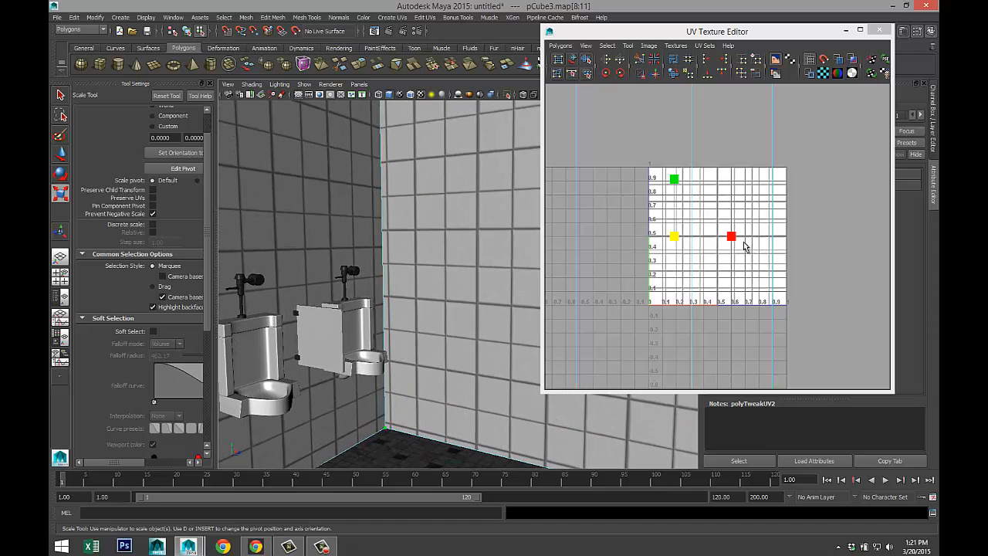
{"action": "left_click_drag", "start_coordinate": [674, 236], "coordinate": [685, 244]}
{"action": "key", "text": "ctrl+z"}
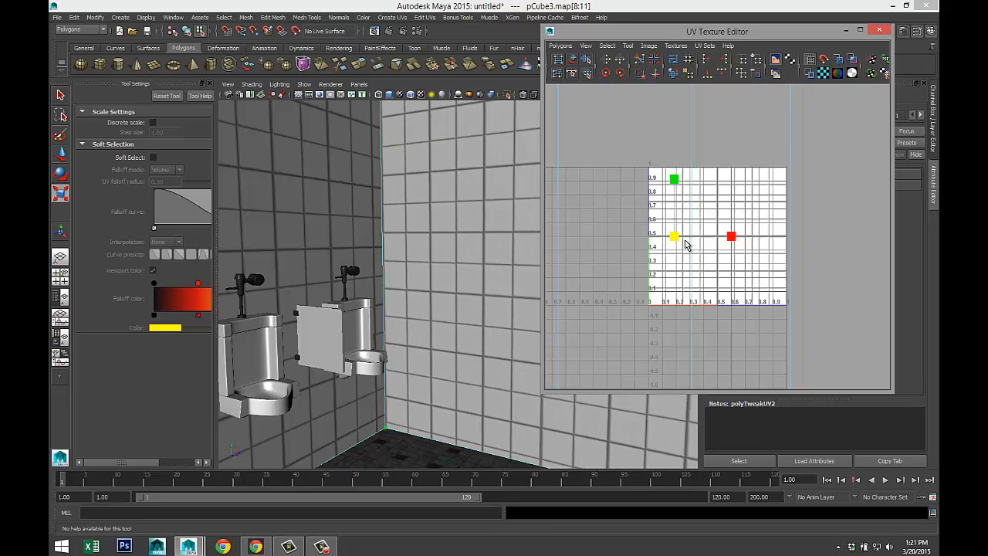
- Move the adjoining wall's UVs slightly to line up its grout lines with the urinal wall at the corner, and minimize the UV Texture Editor
{"action": "key", "text": "w"}
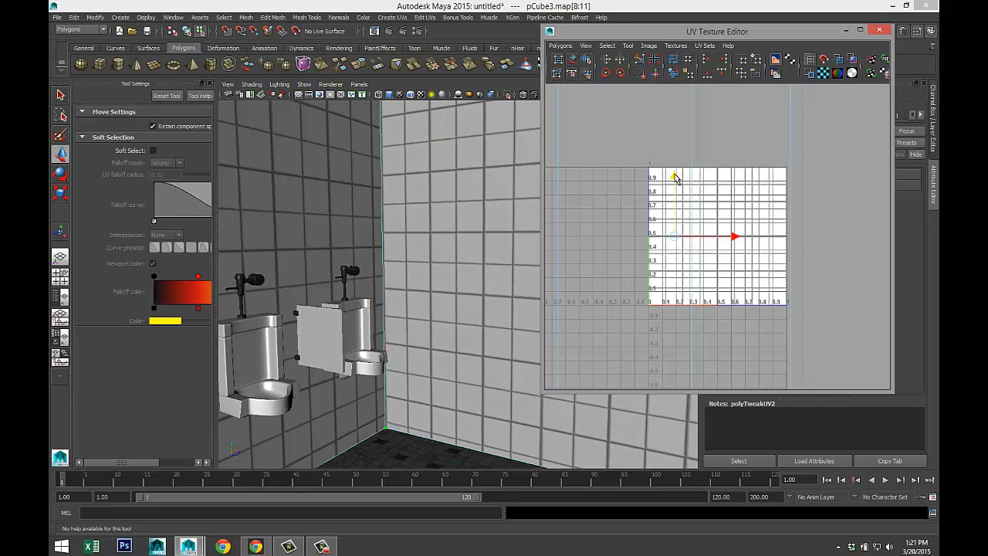
{"action": "left_click_drag", "start_coordinate": [674, 177], "coordinate": [676, 172]}
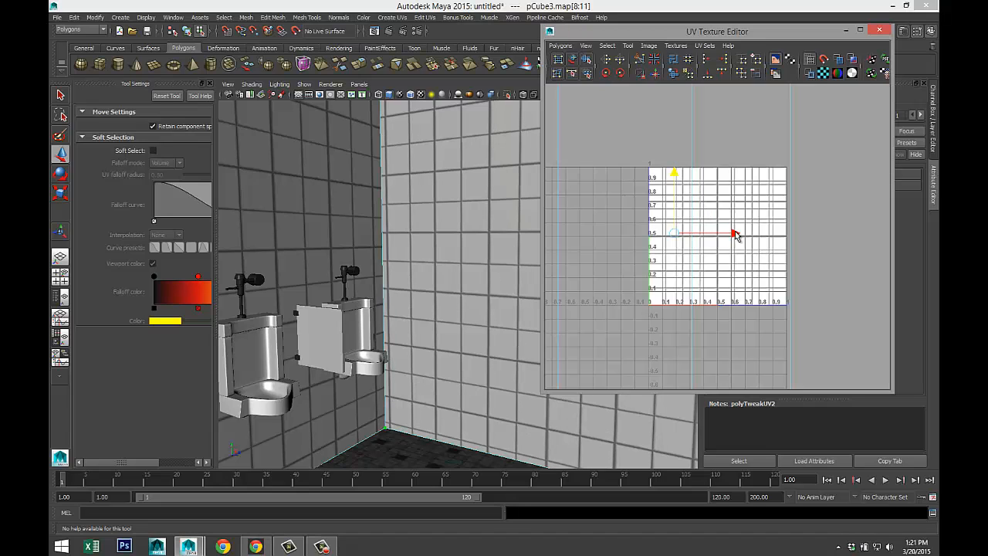
{"action": "left_click_drag", "start_coordinate": [735, 235], "coordinate": [742, 237]}
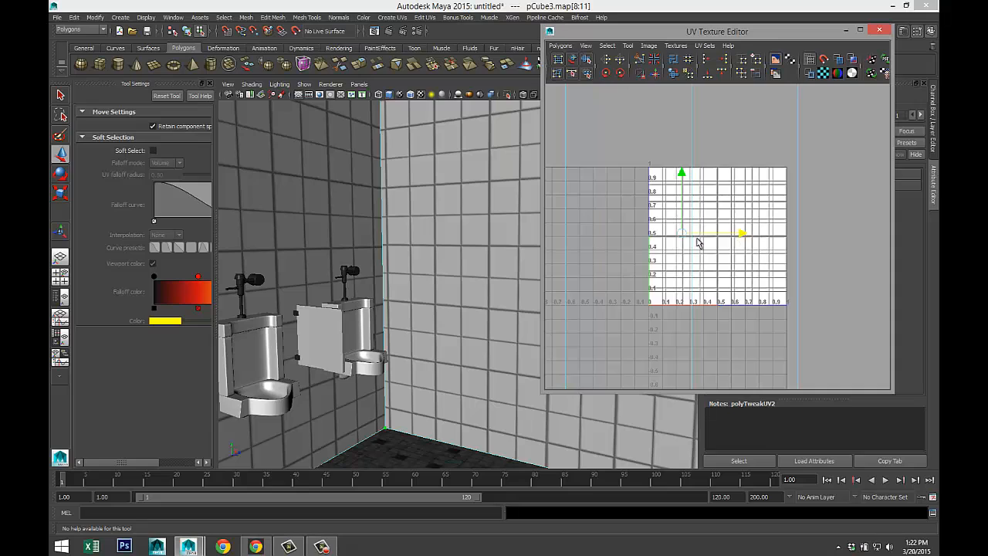
{"action": "left_click_drag", "start_coordinate": [683, 237], "coordinate": [682, 238]}
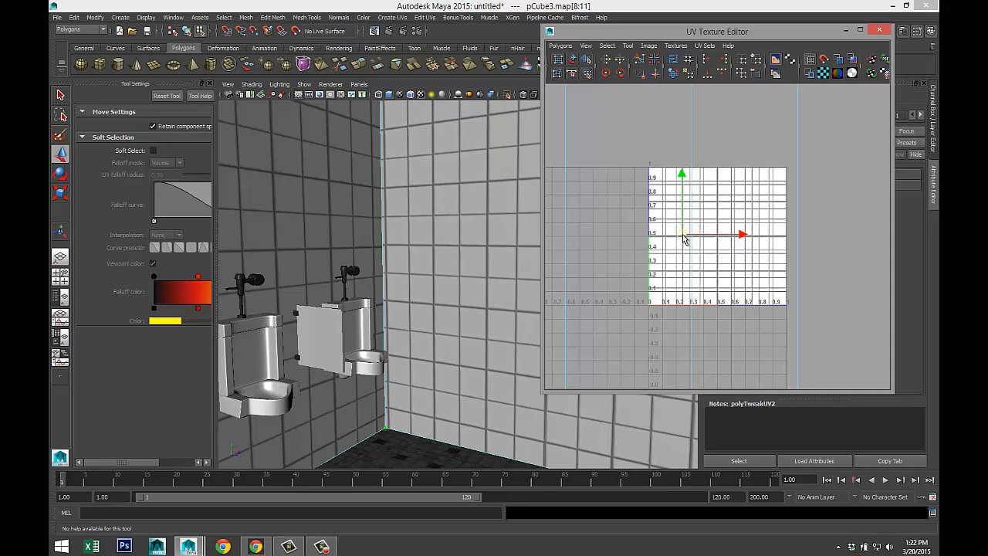
{"action": "scroll", "coordinate": [439, 291], "scroll_direction": "down", "scroll_amount": 2}
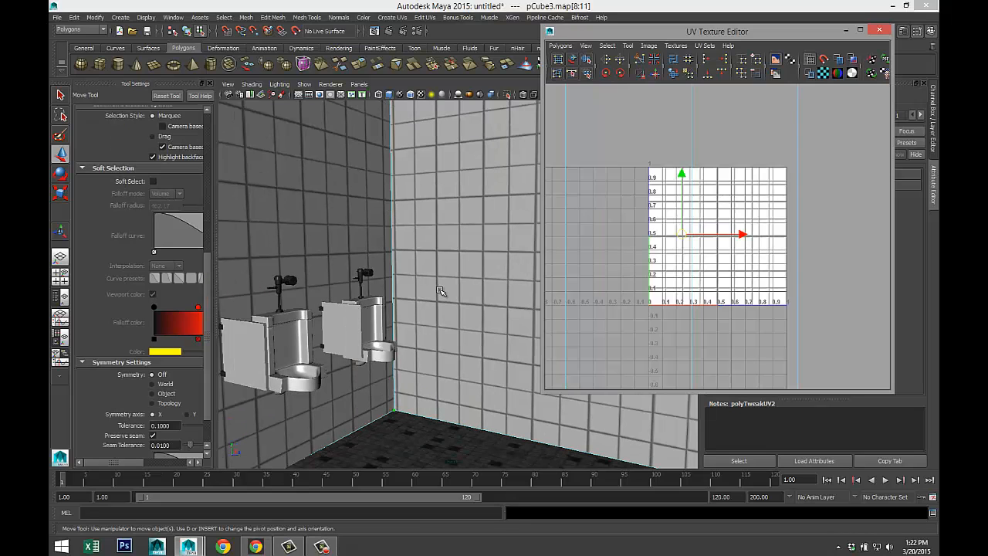
{"action": "left_click", "coordinate": [847, 31]}
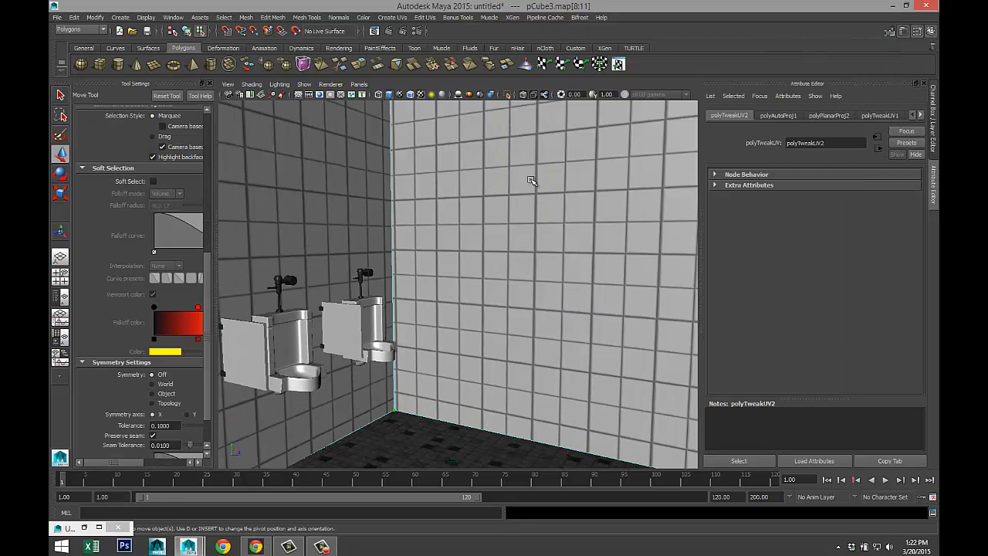
- Move the whole room mesh up in object mode to bring the floor closer to the urinals, and display the resolution gate
{"action": "scroll", "coordinate": [570, 231], "scroll_direction": "down", "scroll_amount": 3}
{"action": "scroll", "coordinate": [570, 230], "scroll_direction": "down", "scroll_amount": 3}
{"action": "left_click_drag", "start_coordinate": [550, 249], "coordinate": [559, 325], "text": "alt"}
{"action": "scroll", "coordinate": [567, 320], "scroll_direction": "up", "scroll_amount": 4}
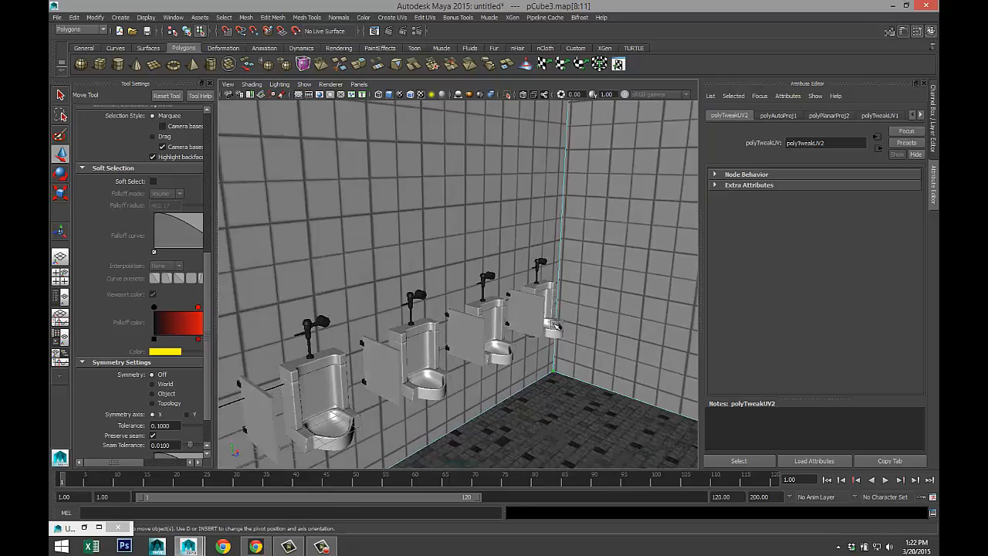
{"action": "middle_click_drag", "start_coordinate": [558, 325], "coordinate": [695, 174], "text": "alt"}
{"action": "left_click_drag", "start_coordinate": [696, 174], "coordinate": [637, 228], "text": "alt"}
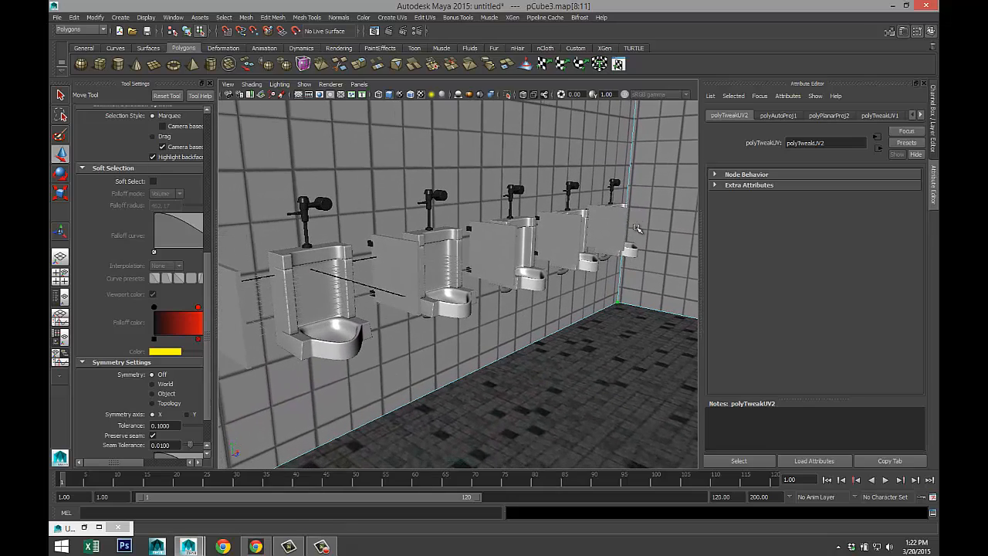
{"action": "middle_click_drag", "start_coordinate": [577, 284], "coordinate": [600, 267], "text": "alt"}
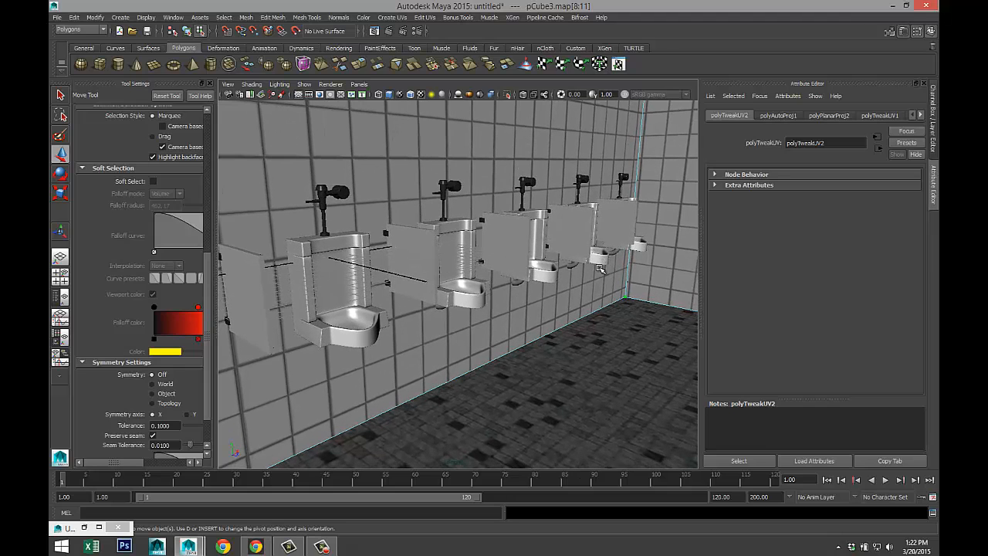
{"action": "scroll", "coordinate": [600, 269], "scroll_direction": "down", "scroll_amount": 2}
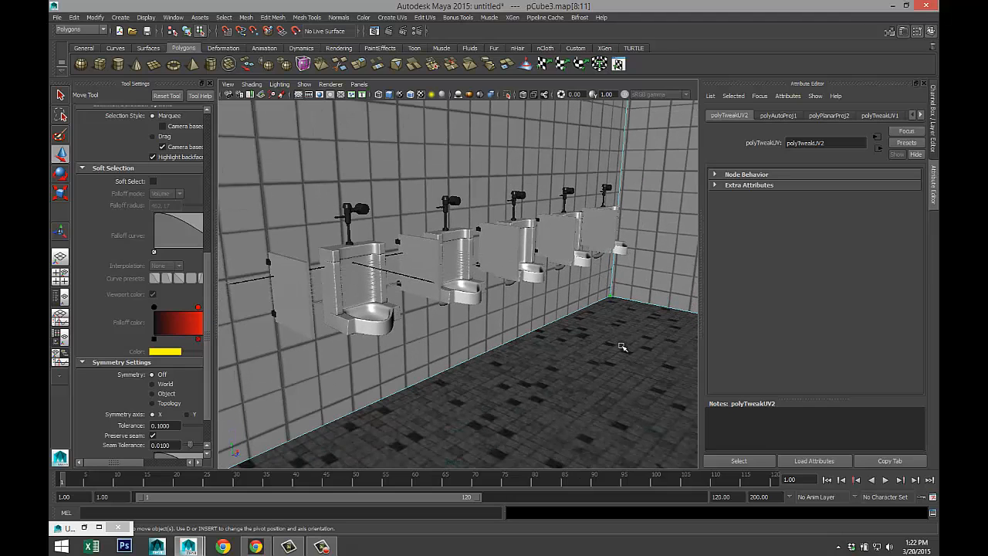
{"action": "right_click_drag", "start_coordinate": [622, 347], "coordinate": [652, 284]}
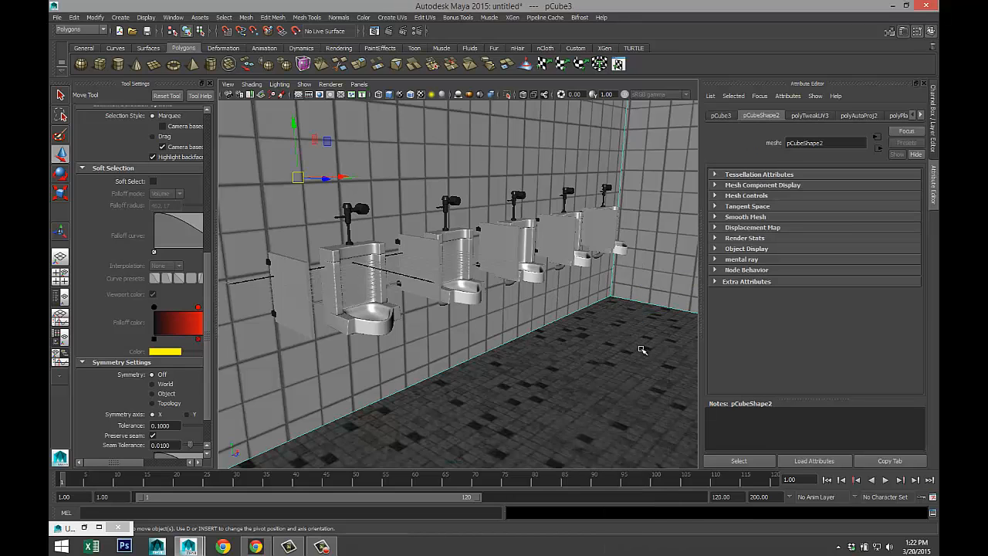
{"action": "left_click_drag", "start_coordinate": [294, 125], "coordinate": [296, 87]}
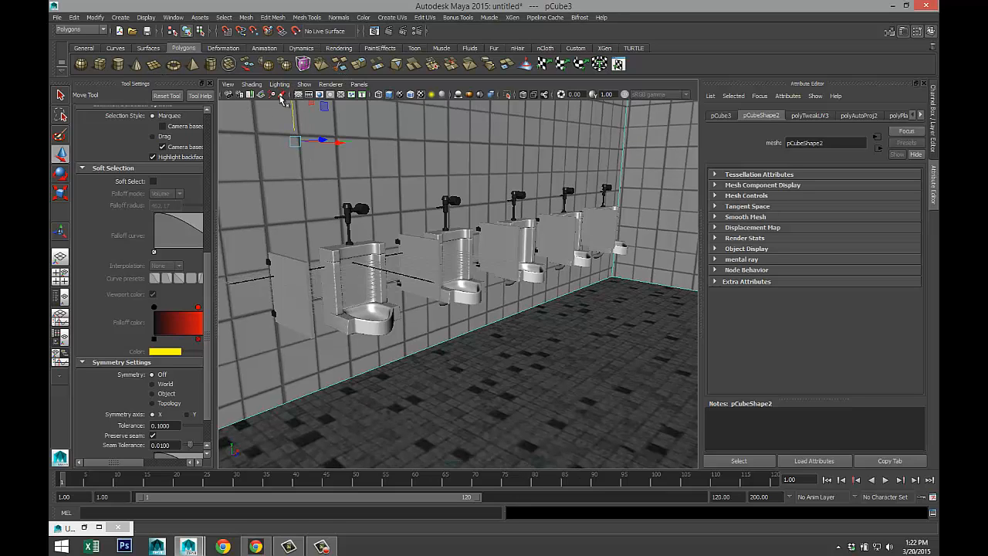
{"action": "left_click", "coordinate": [320, 94]}
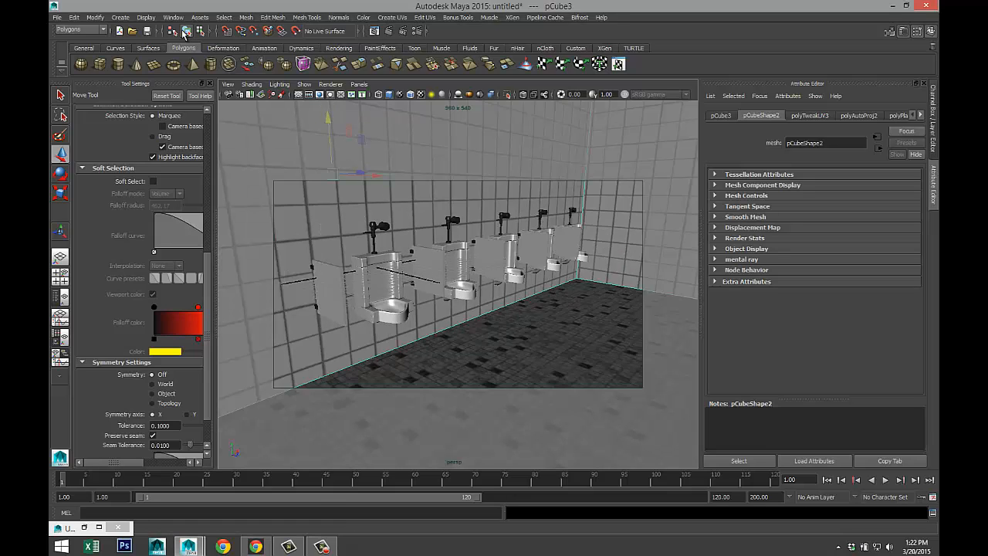
- Create an area light, preview scene lighting in the viewport, and move the light out from the urinal wall into the room
{"action": "left_click", "coordinate": [119, 18]}
{"action": "mouse_move", "coordinate": [154, 69]}
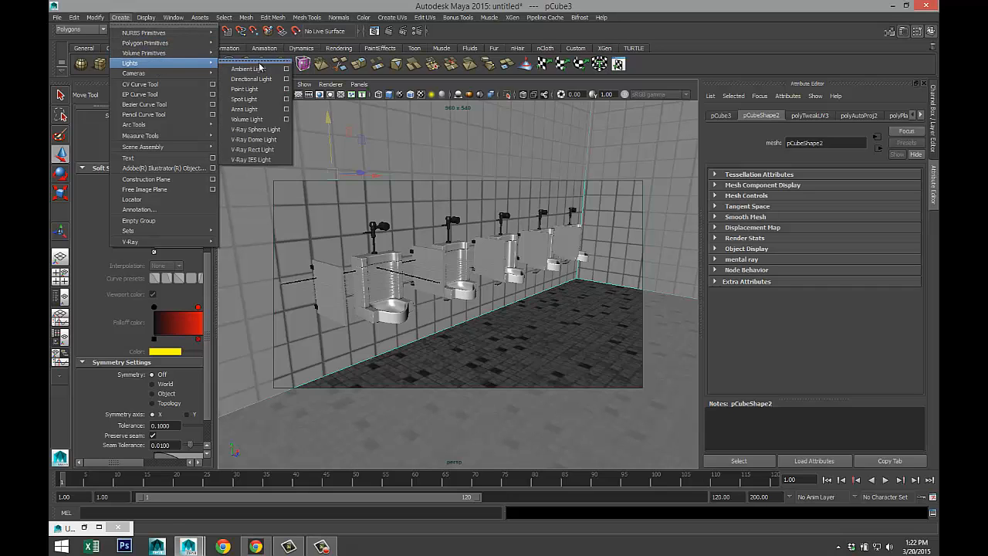
{"action": "left_click", "coordinate": [266, 110]}
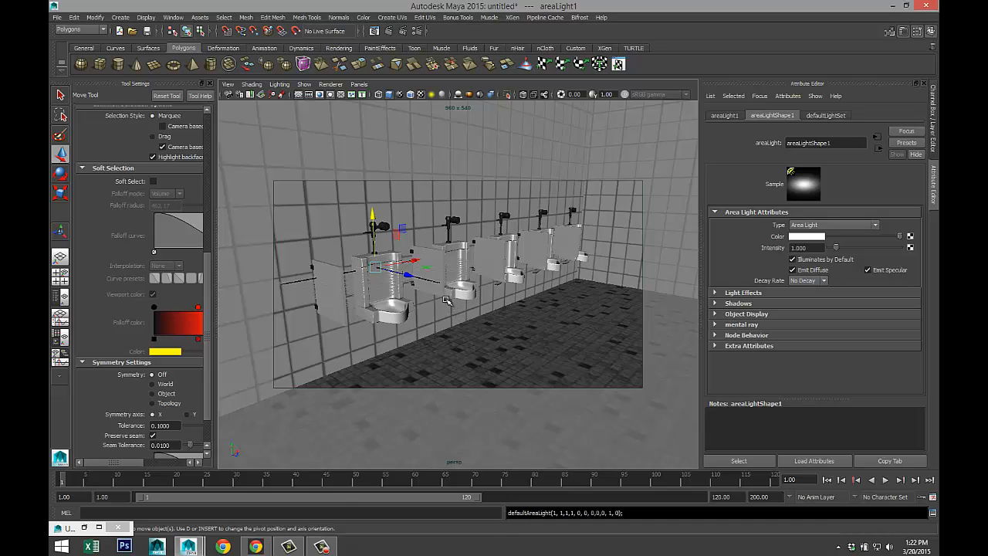
{"action": "key", "text": "7"}
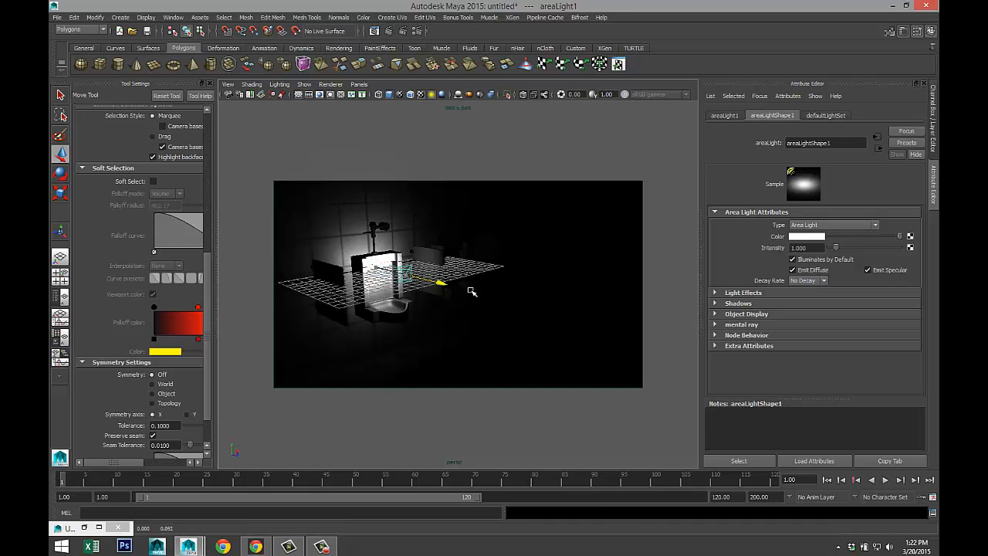
{"action": "middle_click_drag", "start_coordinate": [470, 292], "coordinate": [617, 348]}
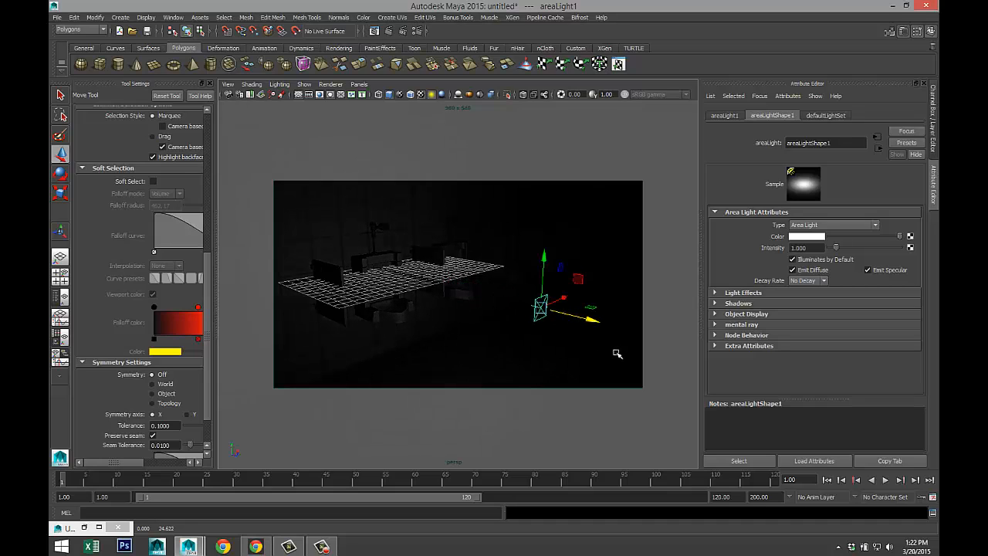
- Raise the area light high above the floor and reposition its aim point toward the urinals using the light's manipulator
{"action": "key", "text": "t"}
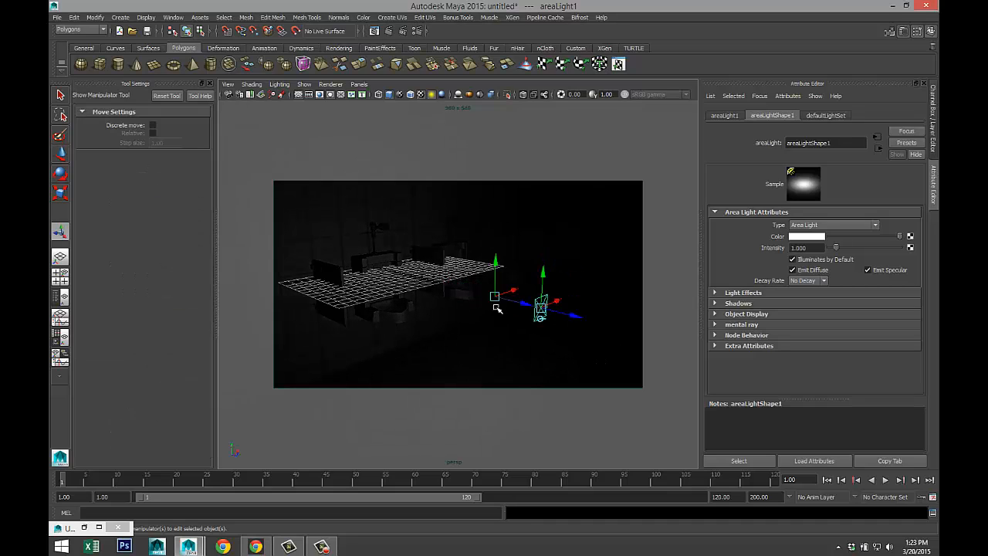
{"action": "left_click_drag", "start_coordinate": [495, 277], "coordinate": [494, 303]}
{"action": "scroll", "coordinate": [494, 284], "scroll_direction": "down", "scroll_amount": 4}
{"action": "left_click_drag", "start_coordinate": [478, 257], "coordinate": [506, 181]}
{"action": "left_click_drag", "start_coordinate": [494, 307], "coordinate": [492, 269]}
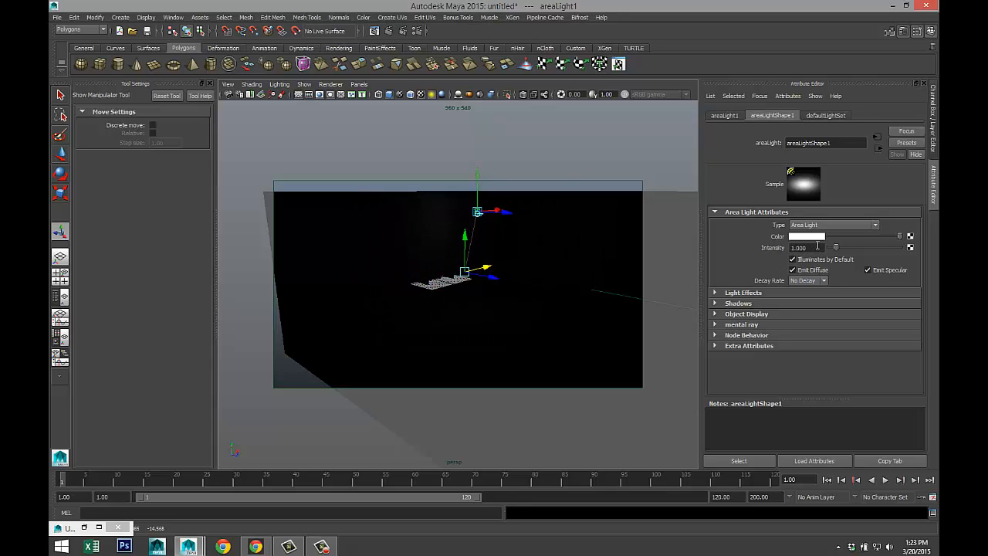
- Set the area light's intensity to 20
{"action": "double_click", "coordinate": [817, 246]}
{"action": "type", "text": "5"}
{"action": "key", "text": "Return"}
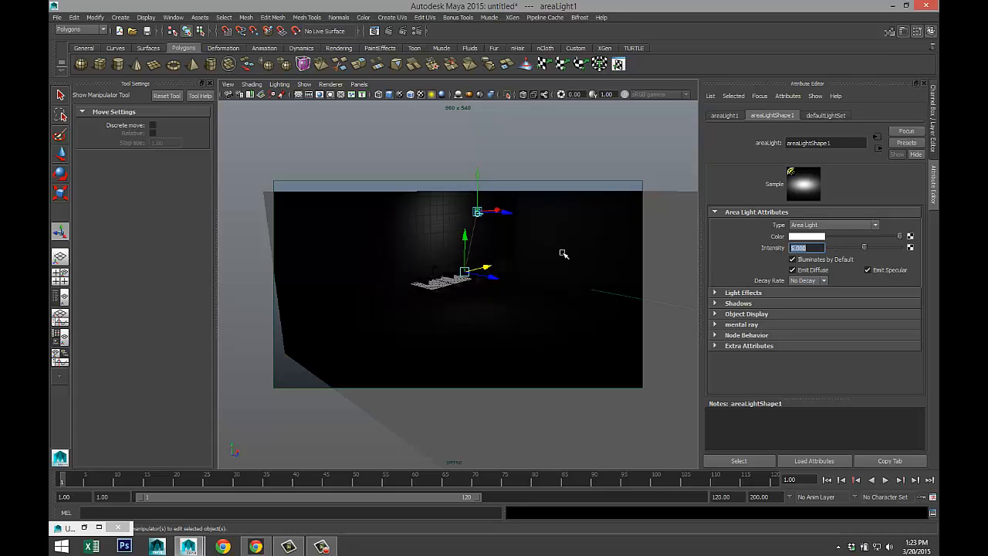
{"action": "type", "text": "20"}
{"action": "key", "text": "Return"}
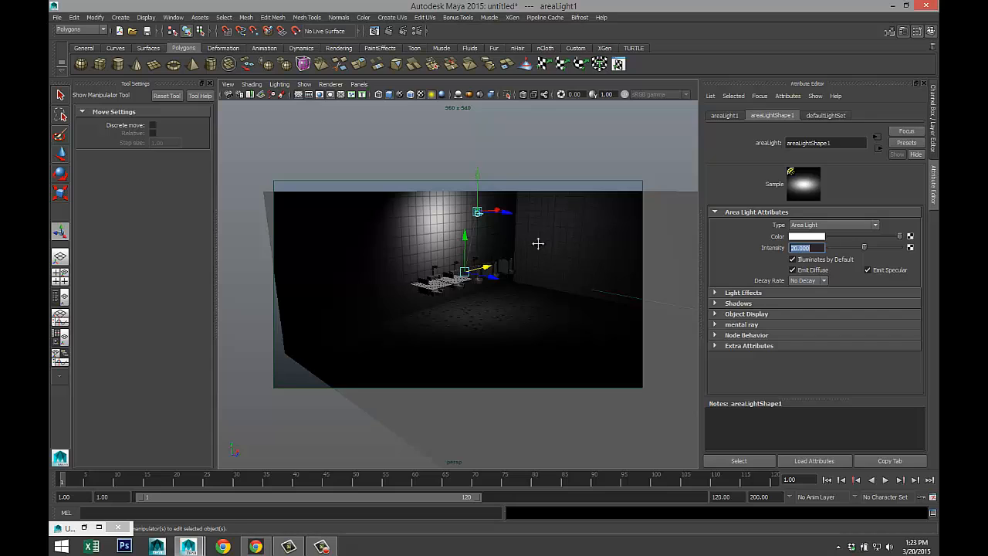
- Shift the area light toward the near end of the urinal wall, and duplicate it twice, spacing the copies toward the far corner
{"action": "left_click_drag", "start_coordinate": [536, 243], "coordinate": [538, 305], "text": "alt"}
{"action": "left_click_drag", "start_coordinate": [494, 273], "coordinate": [427, 297]}
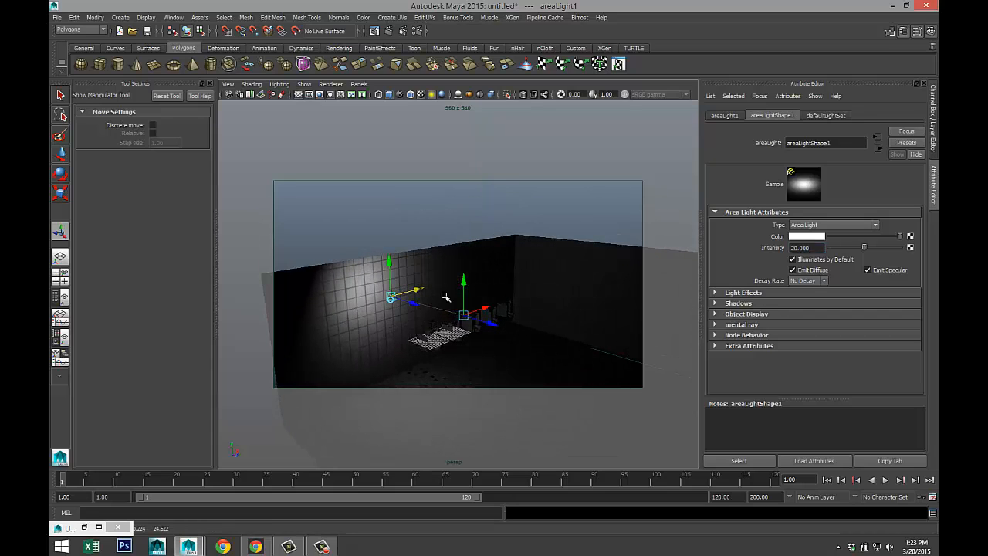
{"action": "key", "text": "ctrl+d"}
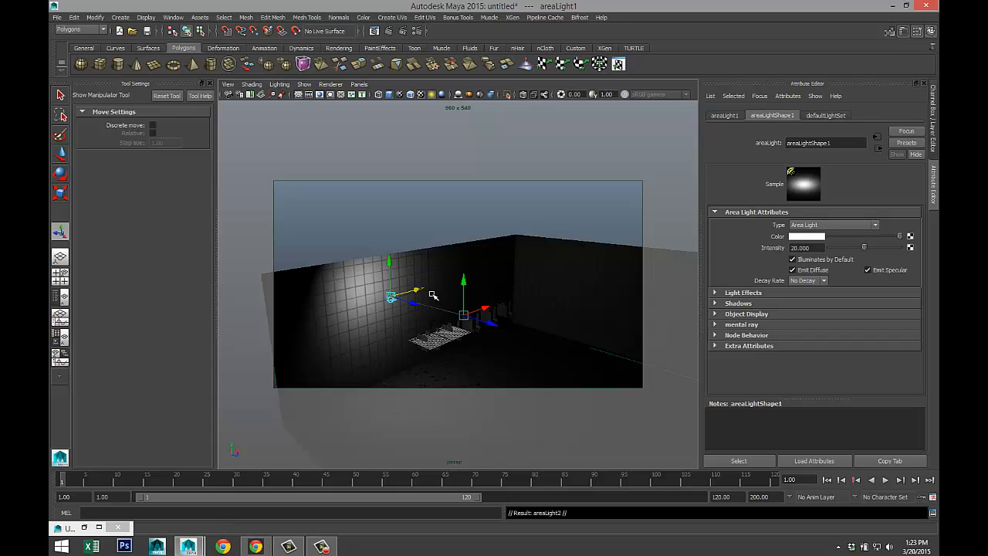
{"action": "left_click_drag", "start_coordinate": [432, 296], "coordinate": [487, 284]}
{"action": "key", "text": "ctrl+d"}
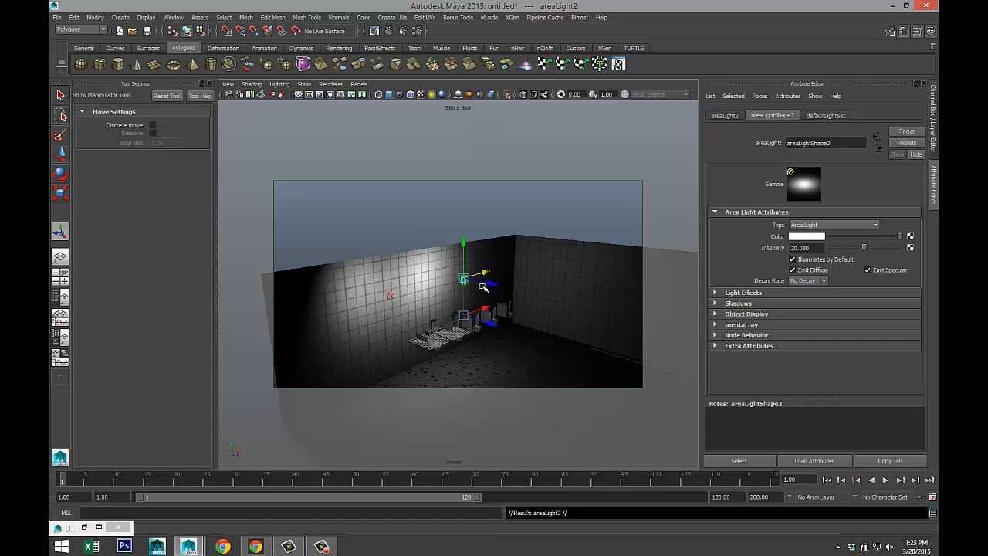
{"action": "left_click_drag", "start_coordinate": [494, 273], "coordinate": [545, 264]}
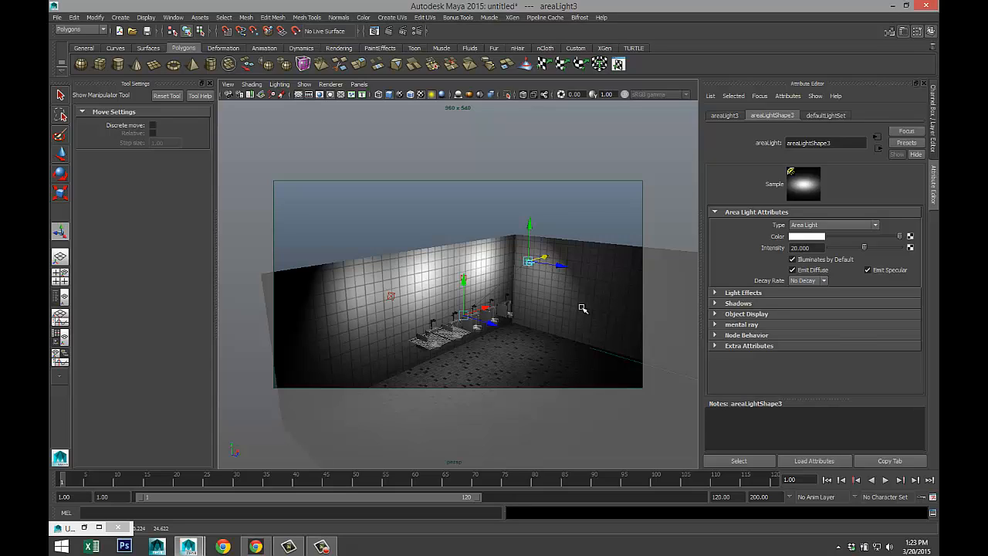
- Duplicate the area light nearest the corner and move the copy out along the adjoining wall
{"action": "key", "text": "ctrl+d"}
{"action": "middle_click_drag", "start_coordinate": [580, 274], "coordinate": [605, 280]}
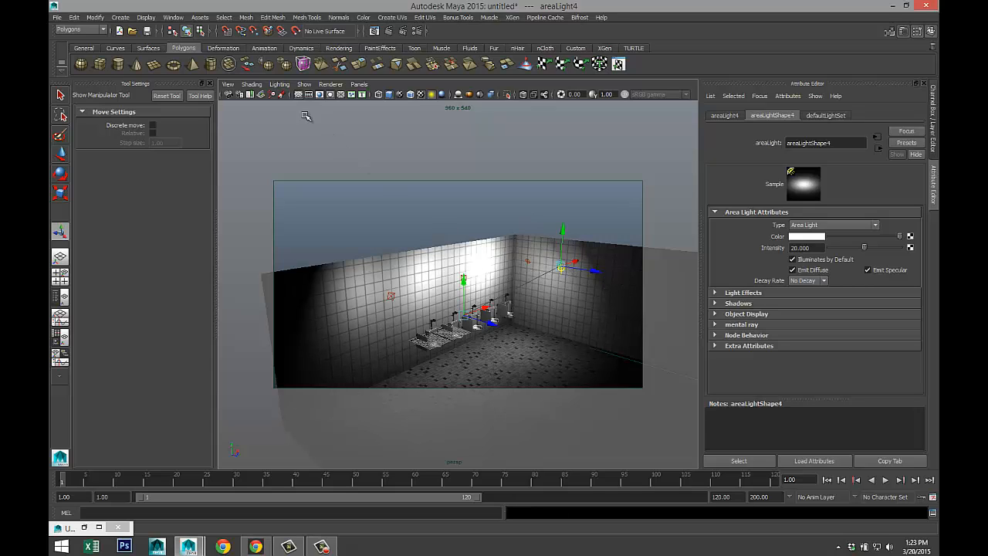
{"action": "key", "text": "ctrl+d"}
{"action": "key", "text": "ctrl+z"}
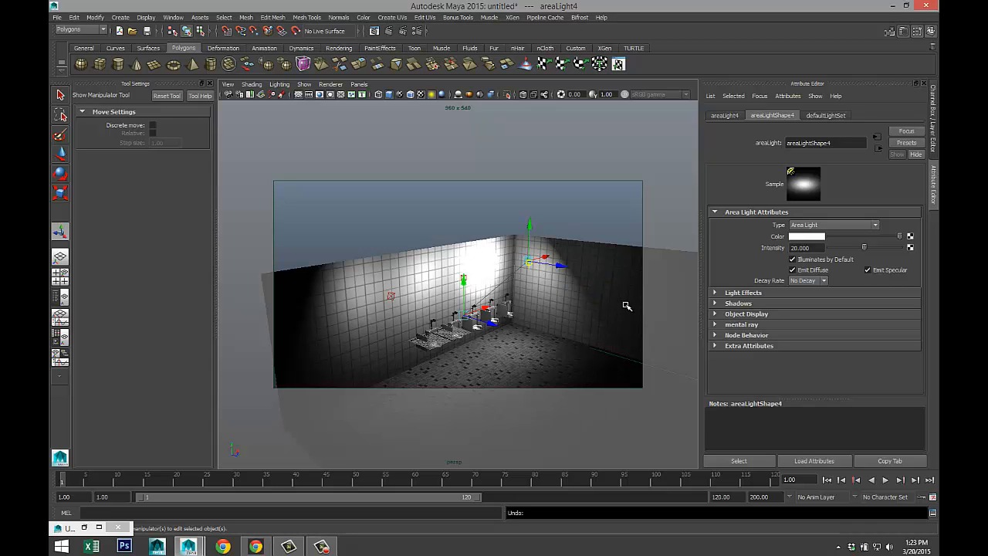
{"action": "left_click_drag", "start_coordinate": [562, 266], "coordinate": [628, 287]}
{"action": "left_click_drag", "start_coordinate": [586, 318], "coordinate": [533, 250], "text": "alt"}
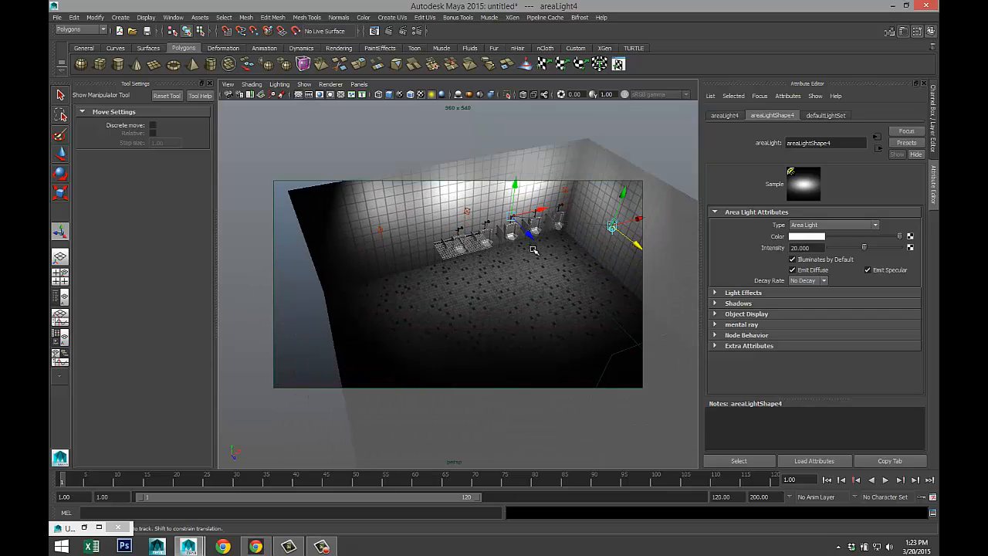
- Duplicate the two area lights along the urinal wall and move a copy out over the floor, away from the wall
{"action": "left_click", "coordinate": [467, 204]}
{"action": "left_click", "coordinate": [381, 223]}
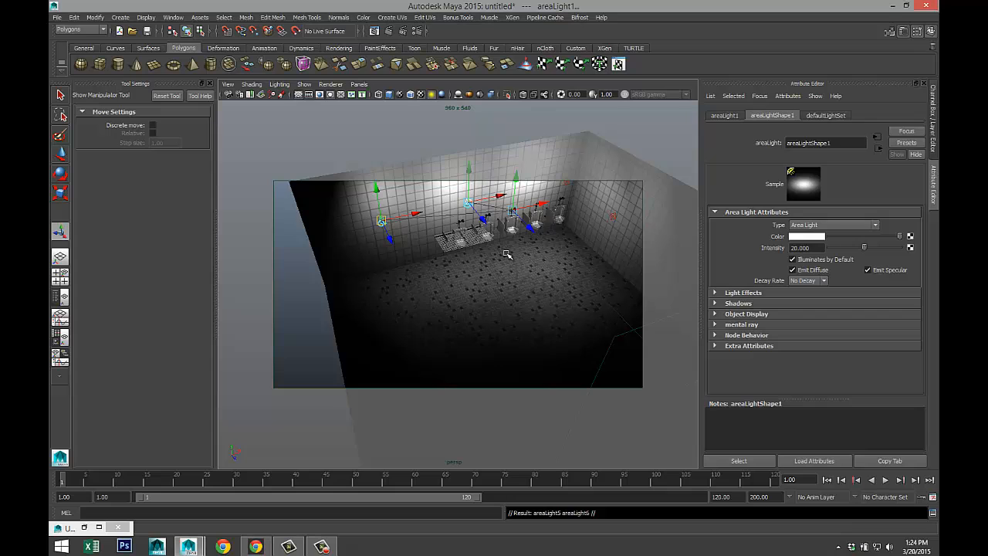
{"action": "scroll", "coordinate": [490, 287], "scroll_direction": "up", "scroll_amount": 4}
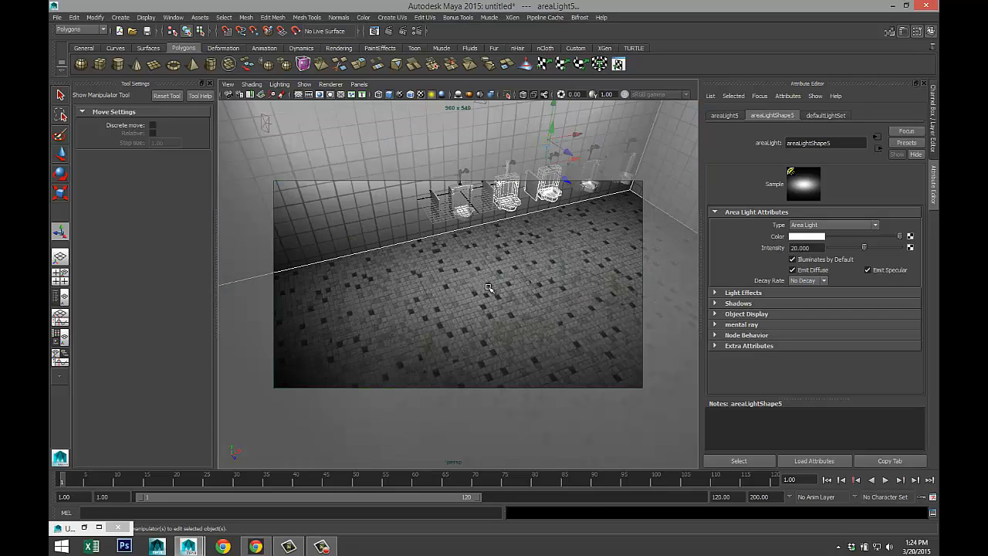
{"action": "scroll", "coordinate": [489, 293], "scroll_direction": "down", "scroll_amount": 6}
{"action": "scroll", "coordinate": [489, 292], "scroll_direction": "up", "scroll_amount": 2}
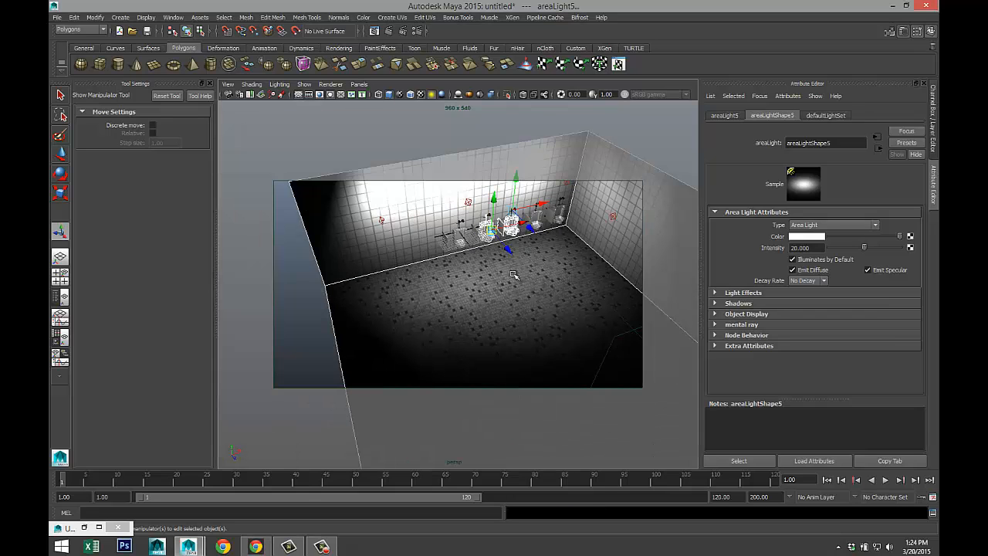
{"action": "middle_click_drag", "start_coordinate": [524, 271], "coordinate": [531, 281]}
- Select the area light at the near end and frame the row of urinals diagonally inside the perspective camera's resolution gate
{"action": "left_click", "coordinate": [384, 221]}
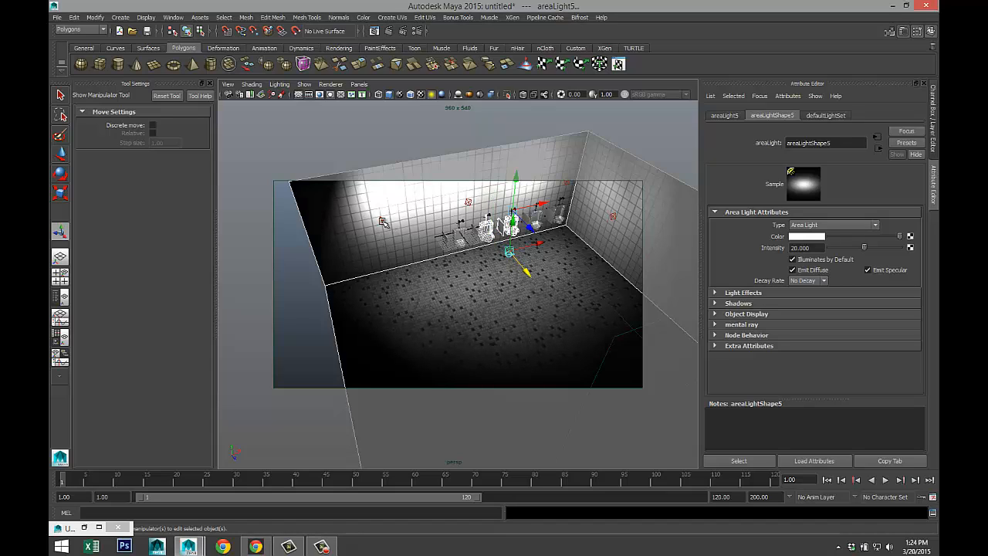
{"action": "left_click_drag", "start_coordinate": [391, 240], "coordinate": [520, 292]}
{"action": "middle_click_drag", "start_coordinate": [520, 292], "coordinate": [437, 371], "text": "alt"}
{"action": "left_click_drag", "start_coordinate": [437, 370], "coordinate": [522, 298], "text": "alt"}
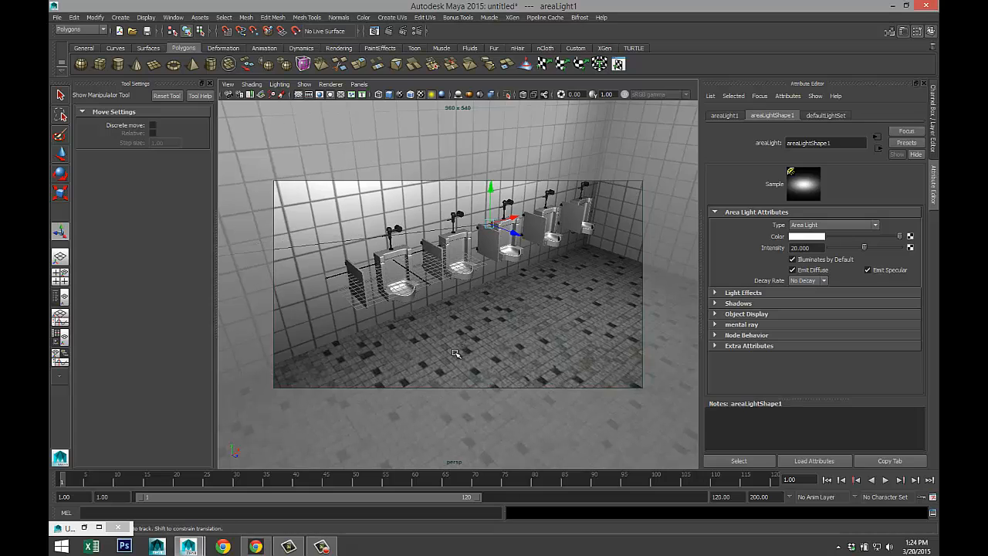
{"action": "middle_click_drag", "start_coordinate": [456, 352], "coordinate": [486, 362], "text": "alt"}
{"action": "left_click_drag", "start_coordinate": [486, 362], "coordinate": [531, 239], "text": "alt"}
{"action": "middle_click_drag", "start_coordinate": [530, 239], "coordinate": [527, 290], "text": "alt"}
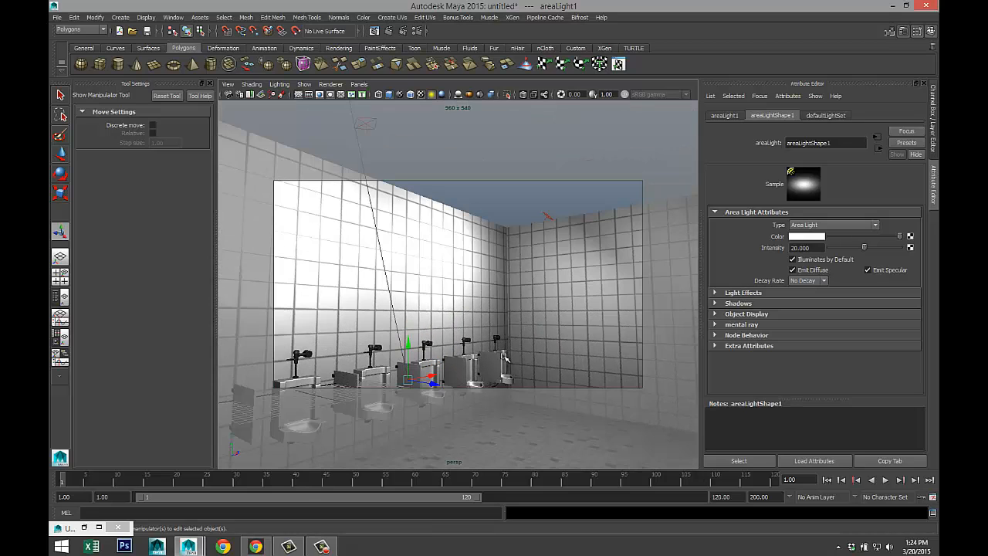
{"action": "left_click_drag", "start_coordinate": [527, 289], "coordinate": [513, 322], "text": "alt"}
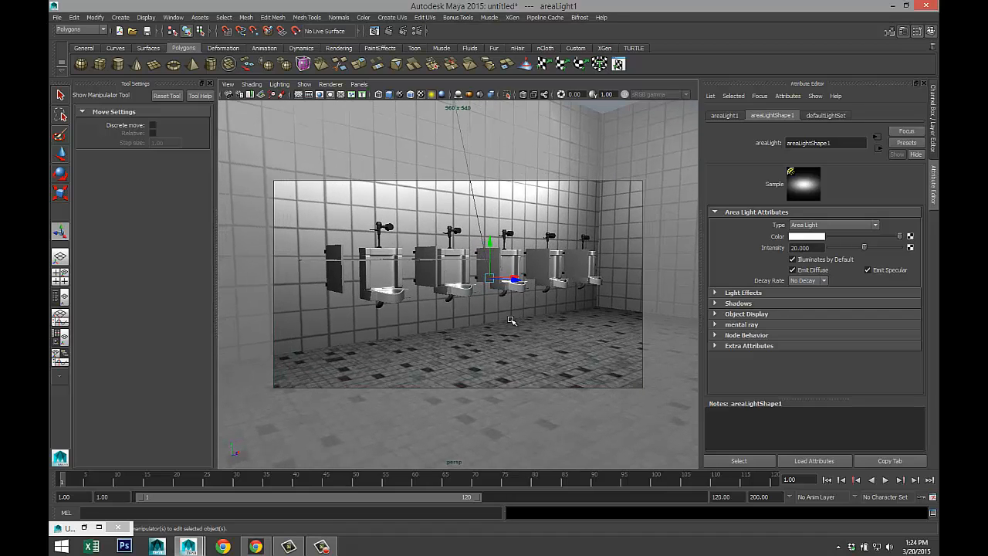
{"action": "middle_click_drag", "start_coordinate": [529, 300], "coordinate": [533, 298], "text": "alt"}
{"action": "left_click_drag", "start_coordinate": [533, 298], "coordinate": [529, 363], "text": "alt"}
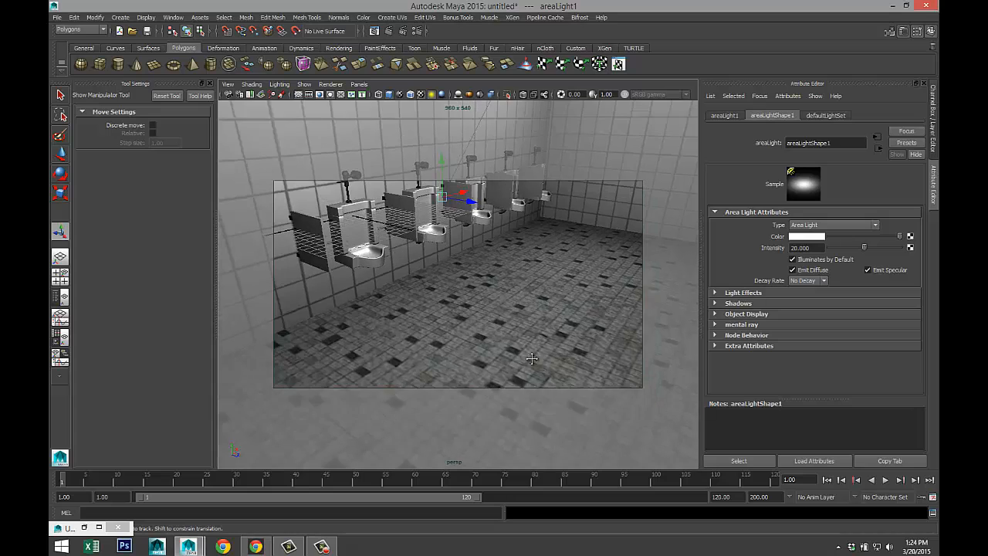
{"action": "middle_click_drag", "start_coordinate": [529, 363], "coordinate": [534, 390], "text": "alt"}
{"action": "scroll", "coordinate": [535, 397], "scroll_direction": "up", "scroll_amount": 5}
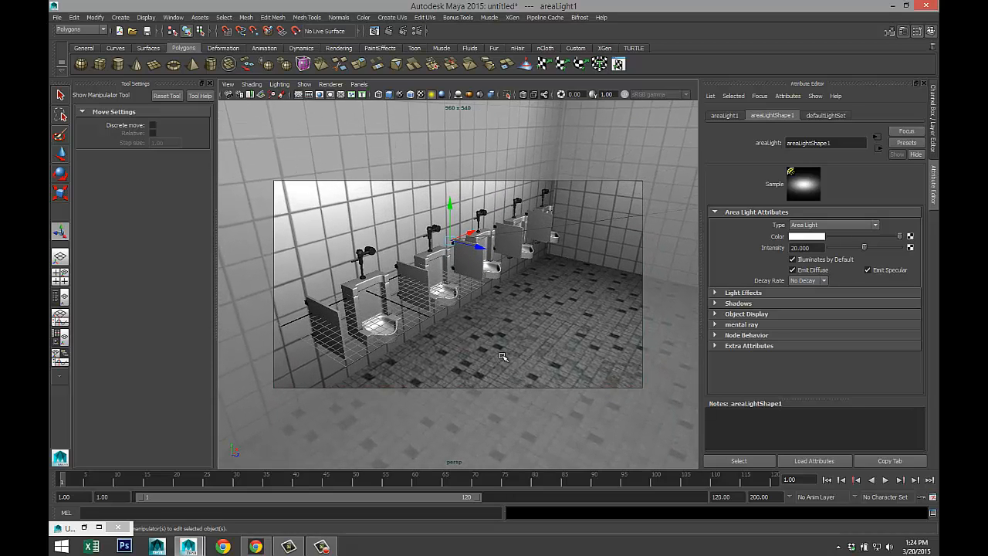
- Set the scene to render using mental ray and enable Global Illumination and Final Gathering
{"action": "left_click", "coordinate": [417, 32]}
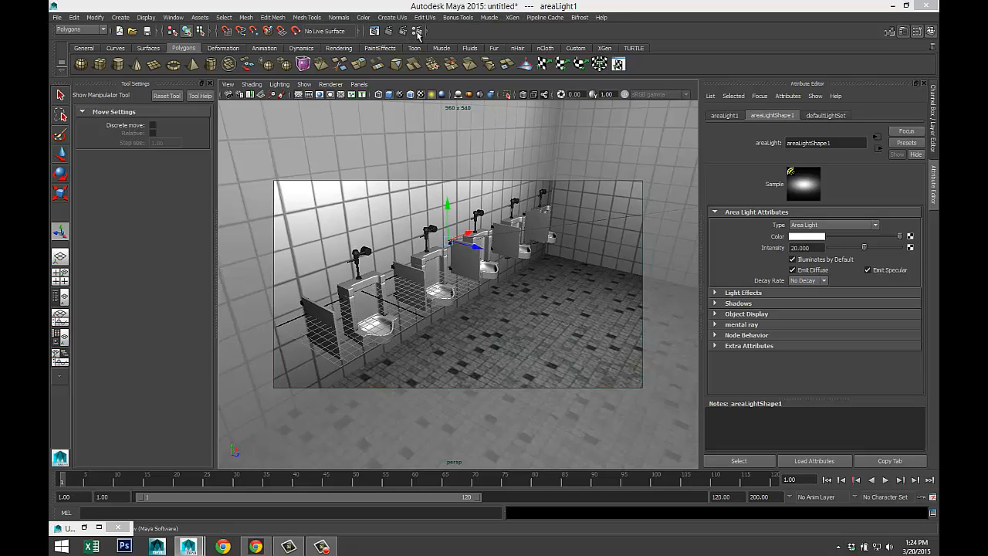
{"action": "left_click", "coordinate": [146, 43]}
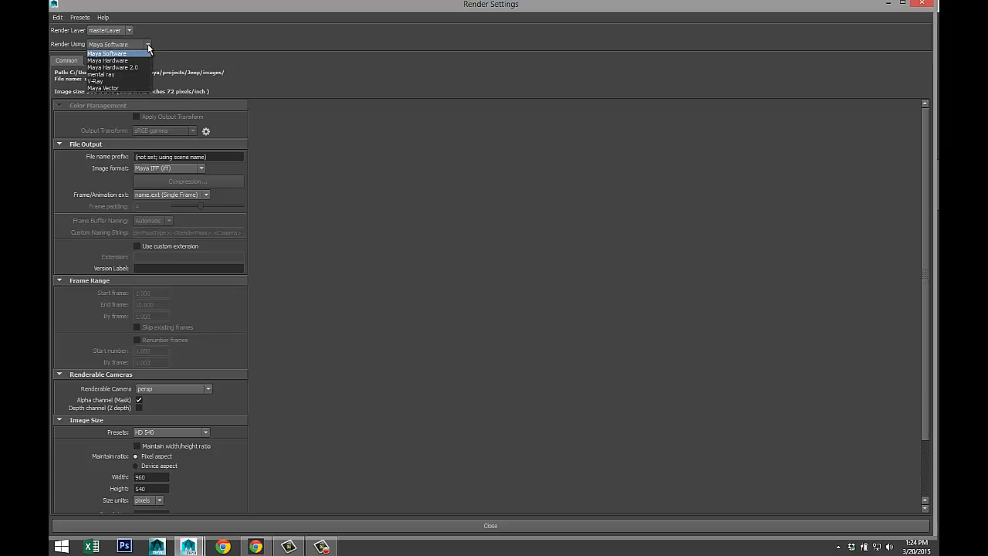
{"action": "left_click", "coordinate": [138, 74]}
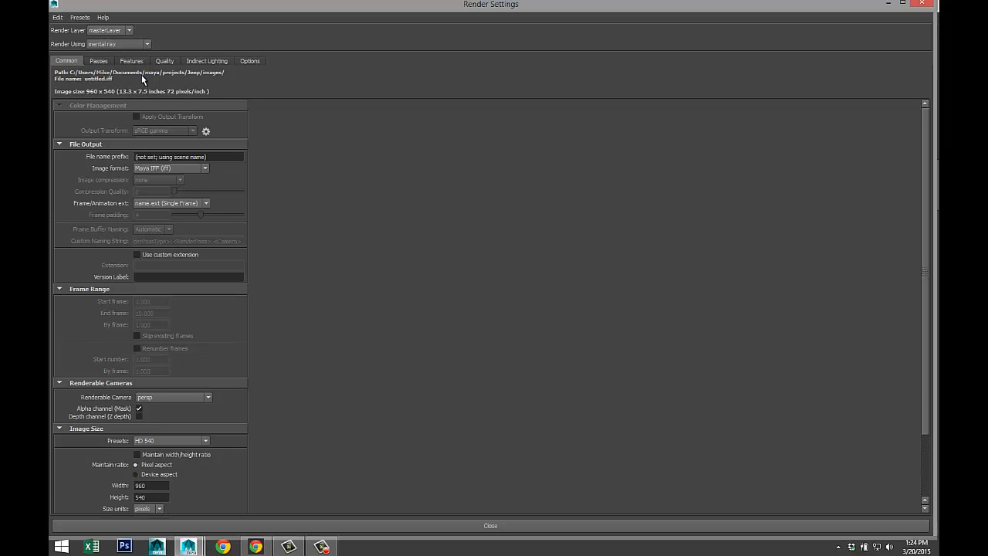
{"action": "left_click", "coordinate": [203, 62]}
{"action": "left_click", "coordinate": [138, 129]}
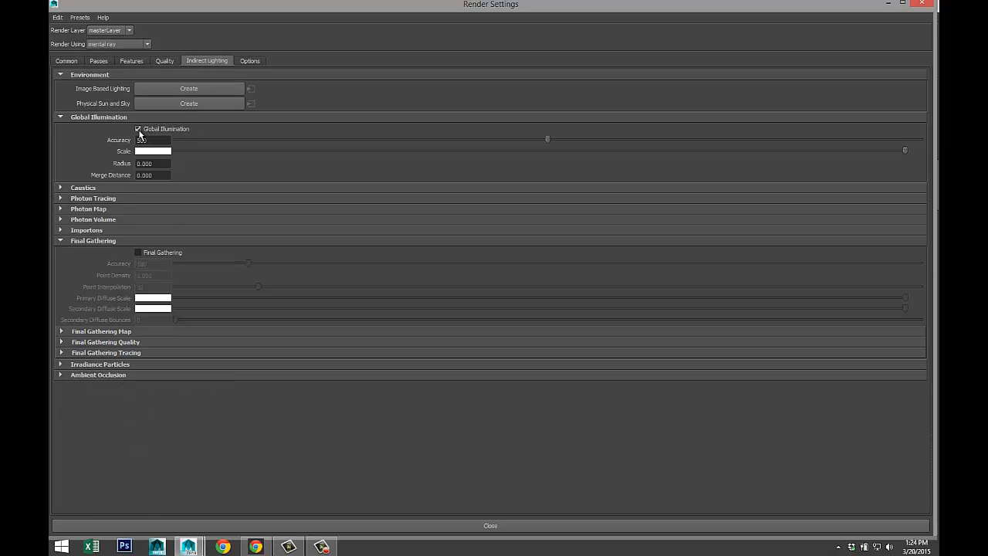
{"action": "left_click", "coordinate": [138, 252]}
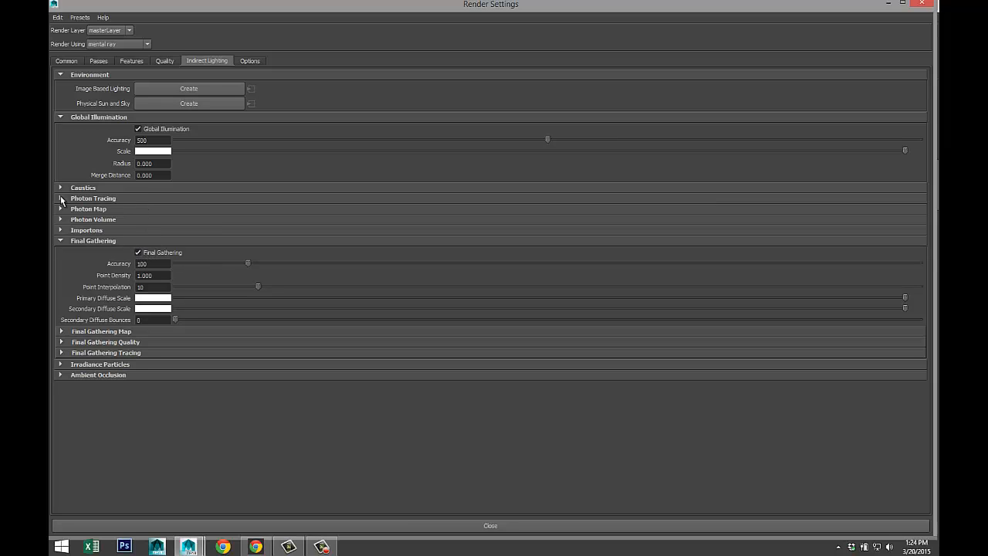
- Set the Unified Sampling quality to 1.50 in the render settings
{"action": "left_click", "coordinate": [164, 61]}
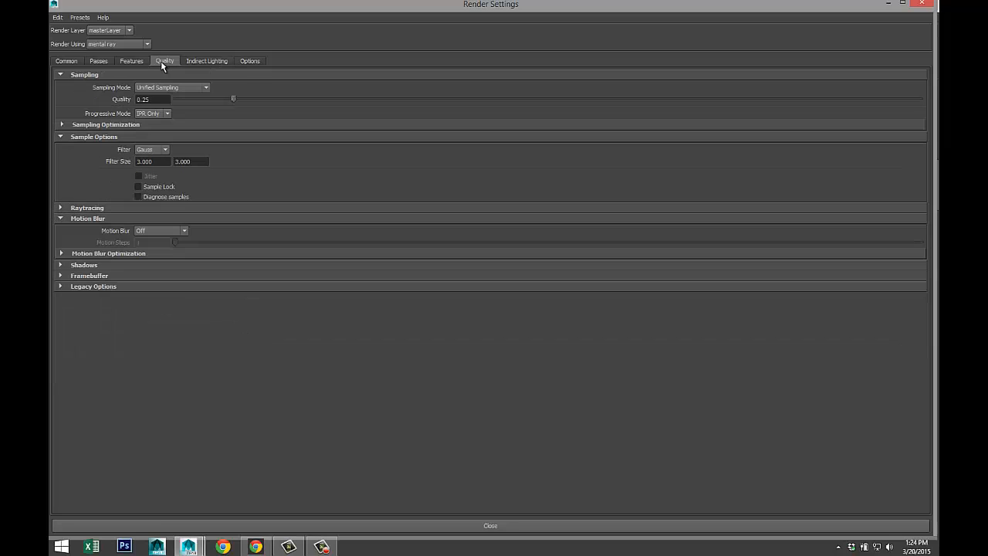
{"action": "left_click_drag", "start_coordinate": [235, 100], "coordinate": [639, 102]}
{"action": "left_click_drag", "start_coordinate": [722, 101], "coordinate": [724, 103]}
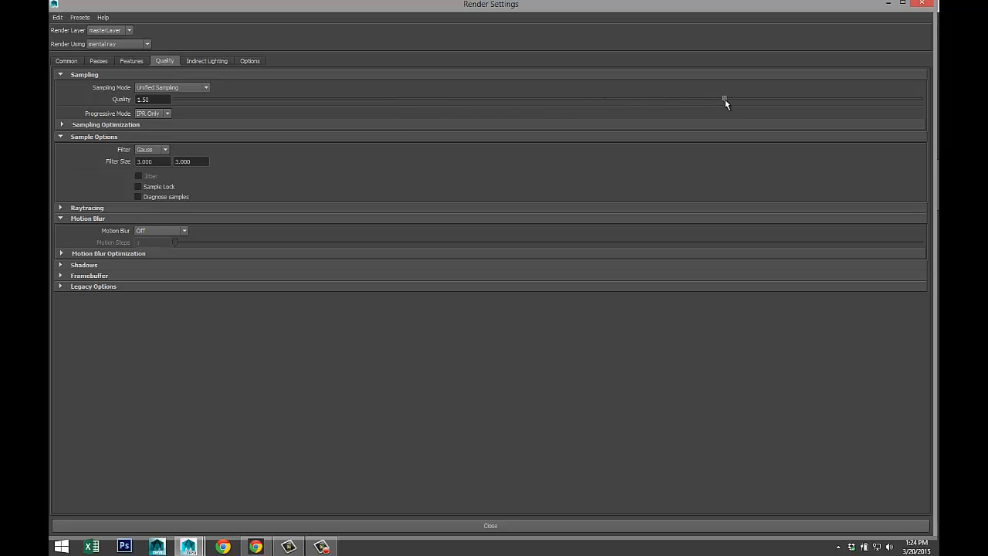
- Review the image size presets, keeping HD 540, and render the perspective view with mental ray
{"action": "left_click", "coordinate": [66, 60]}
{"action": "scroll", "coordinate": [178, 373], "scroll_direction": "down", "scroll_amount": 3}
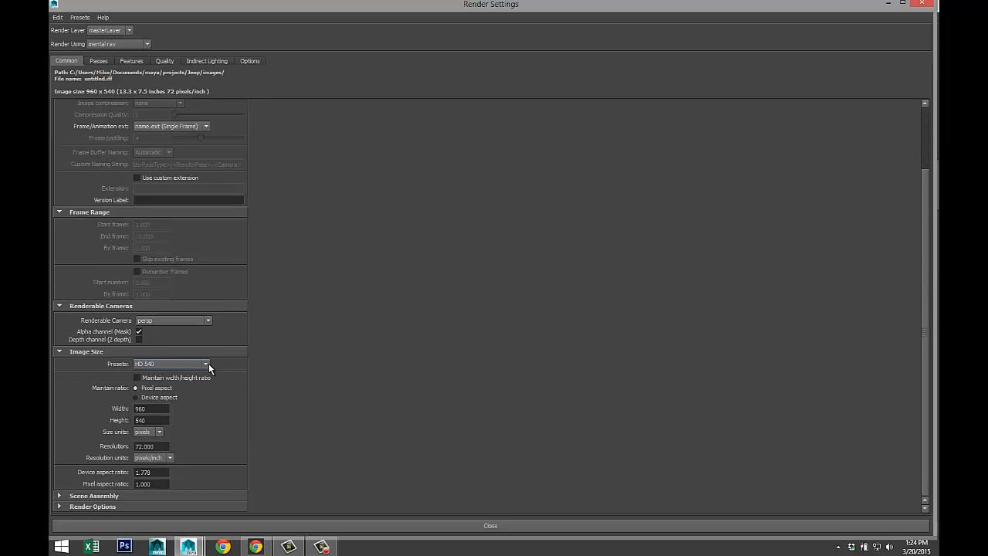
{"action": "left_click", "coordinate": [208, 363]}
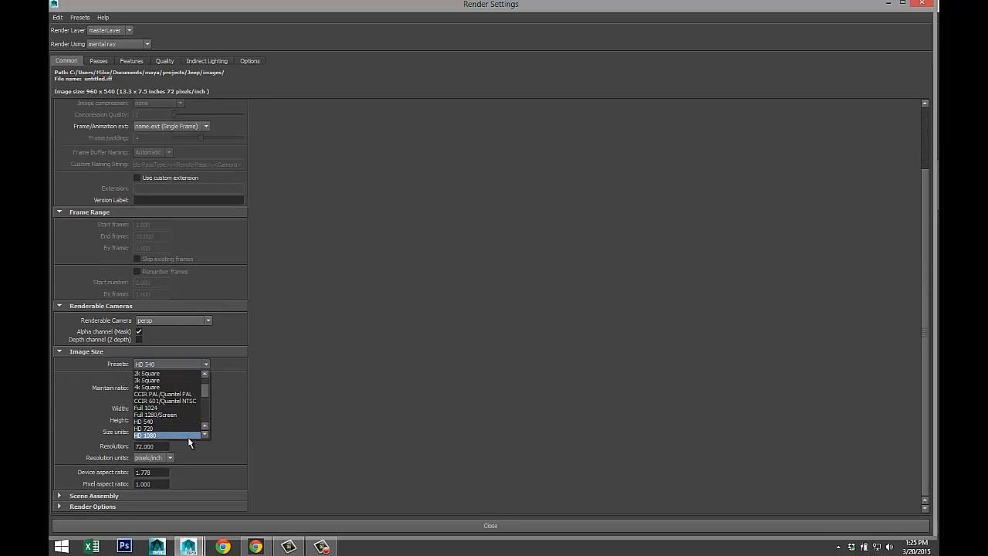
{"action": "left_click", "coordinate": [302, 391]}
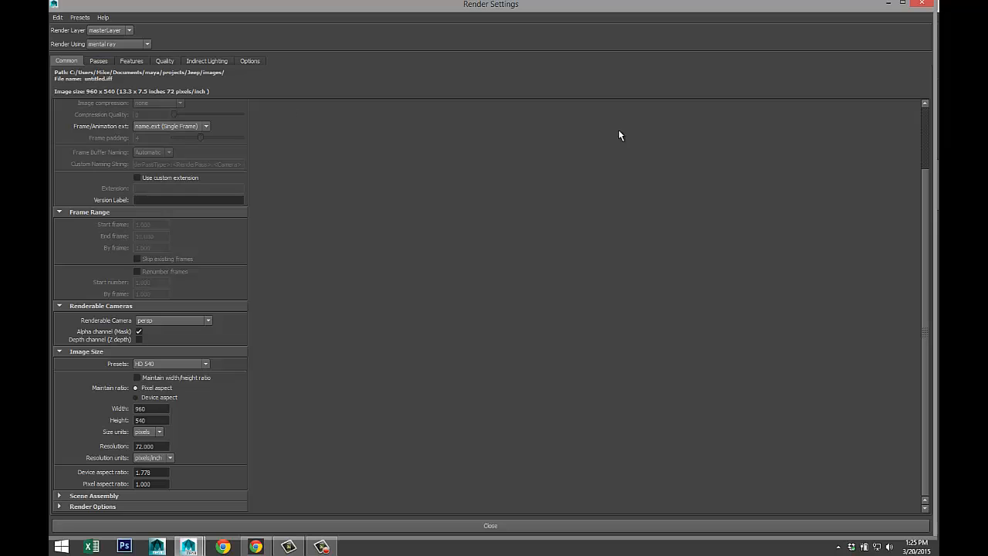
{"action": "left_click", "coordinate": [888, 4]}
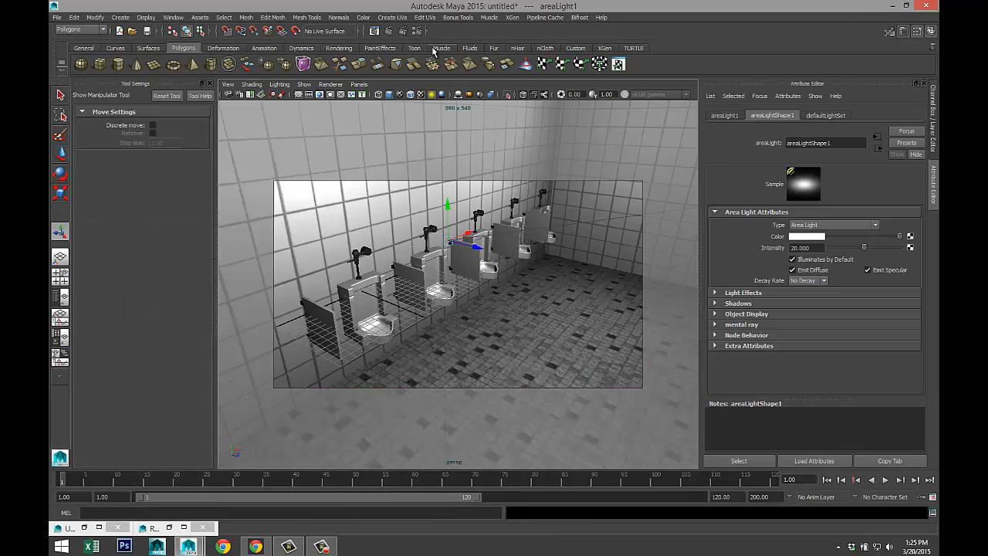
{"action": "left_click", "coordinate": [388, 34]}
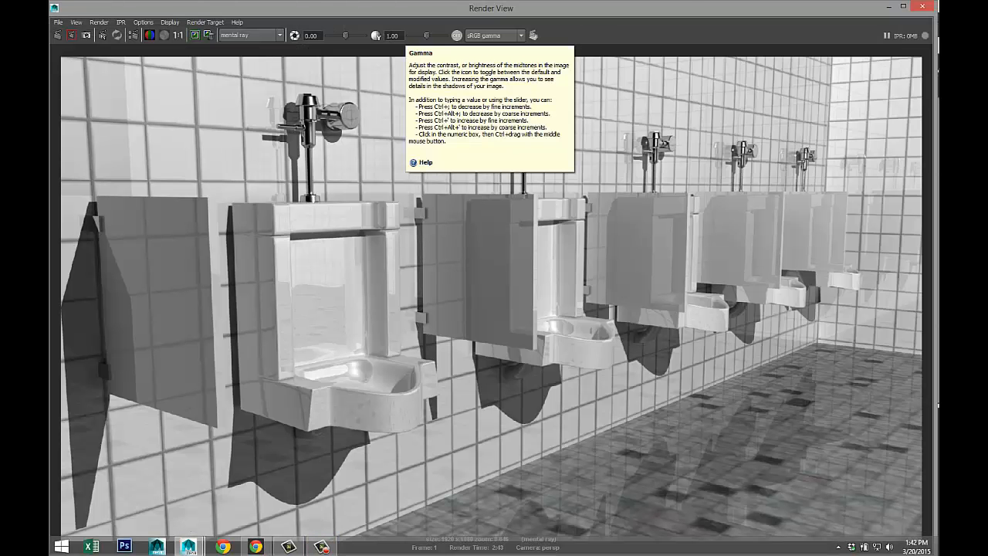